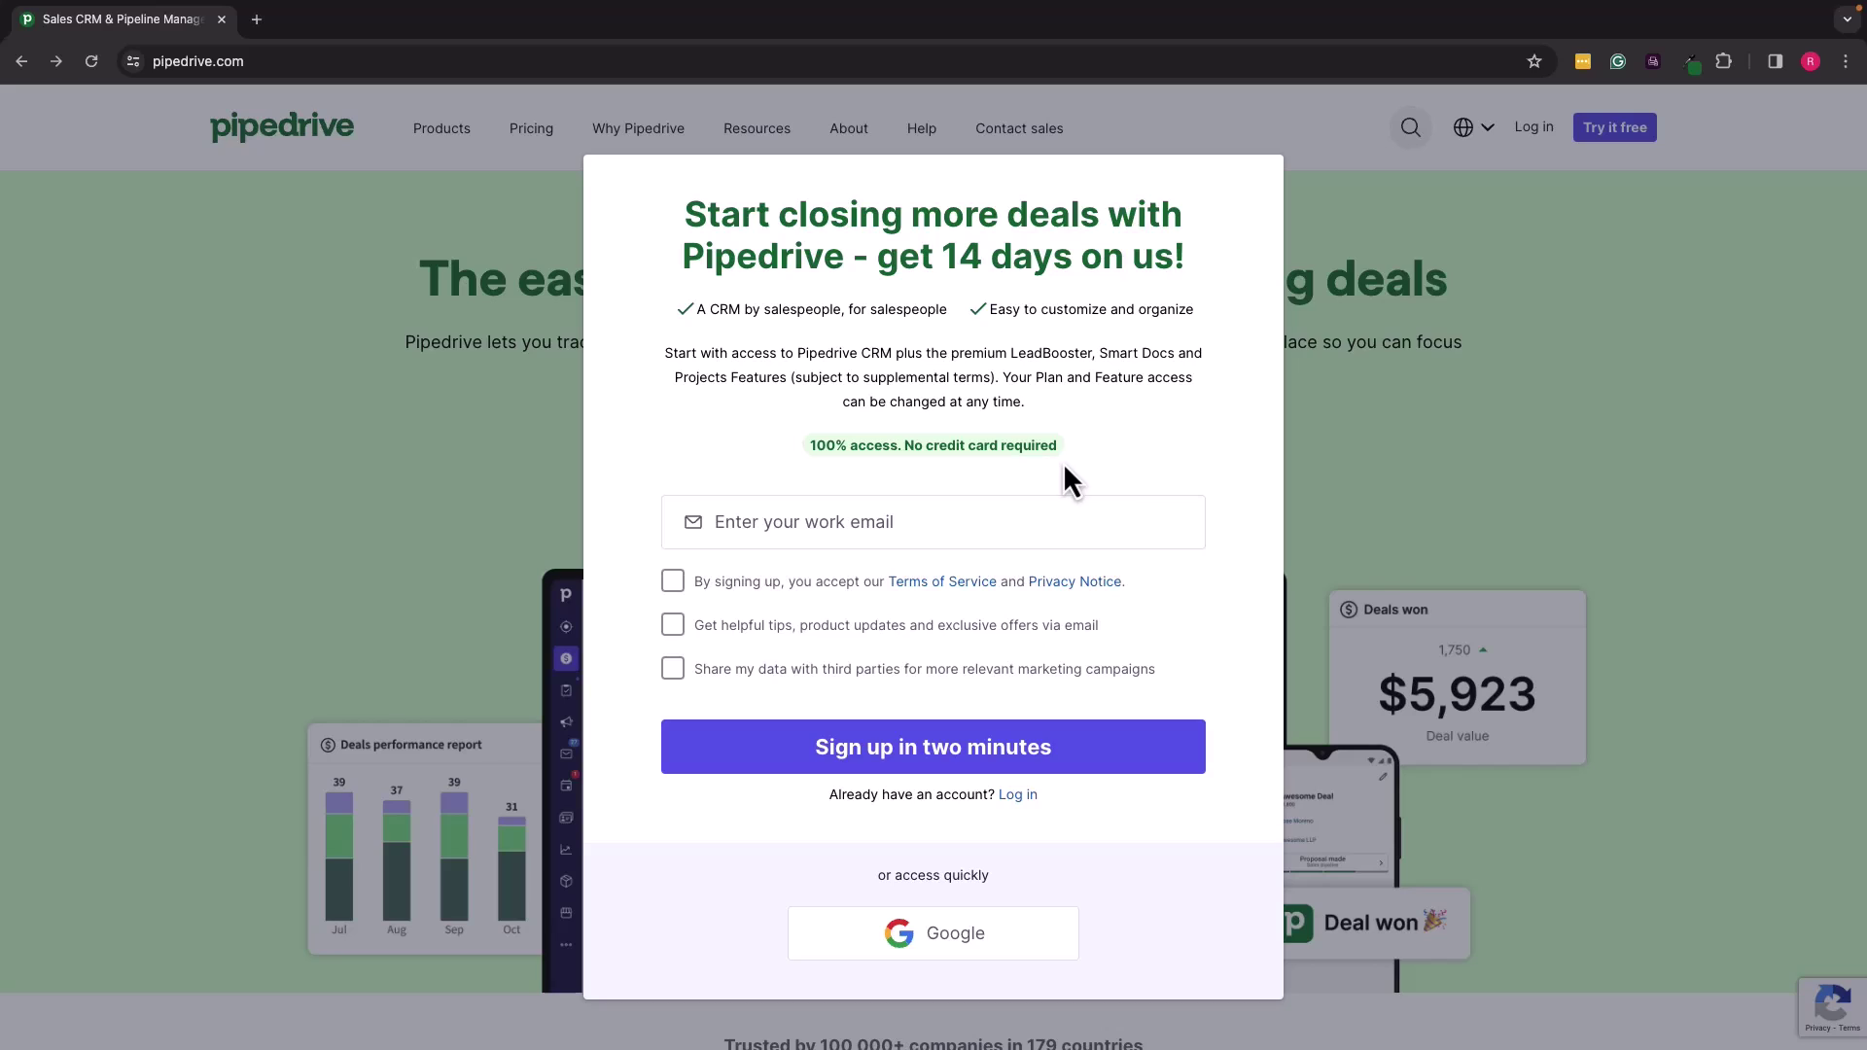
Step: Fill in the store's work email from the autofill suggestion, accept terms and tips, and sign up
click(923, 511)
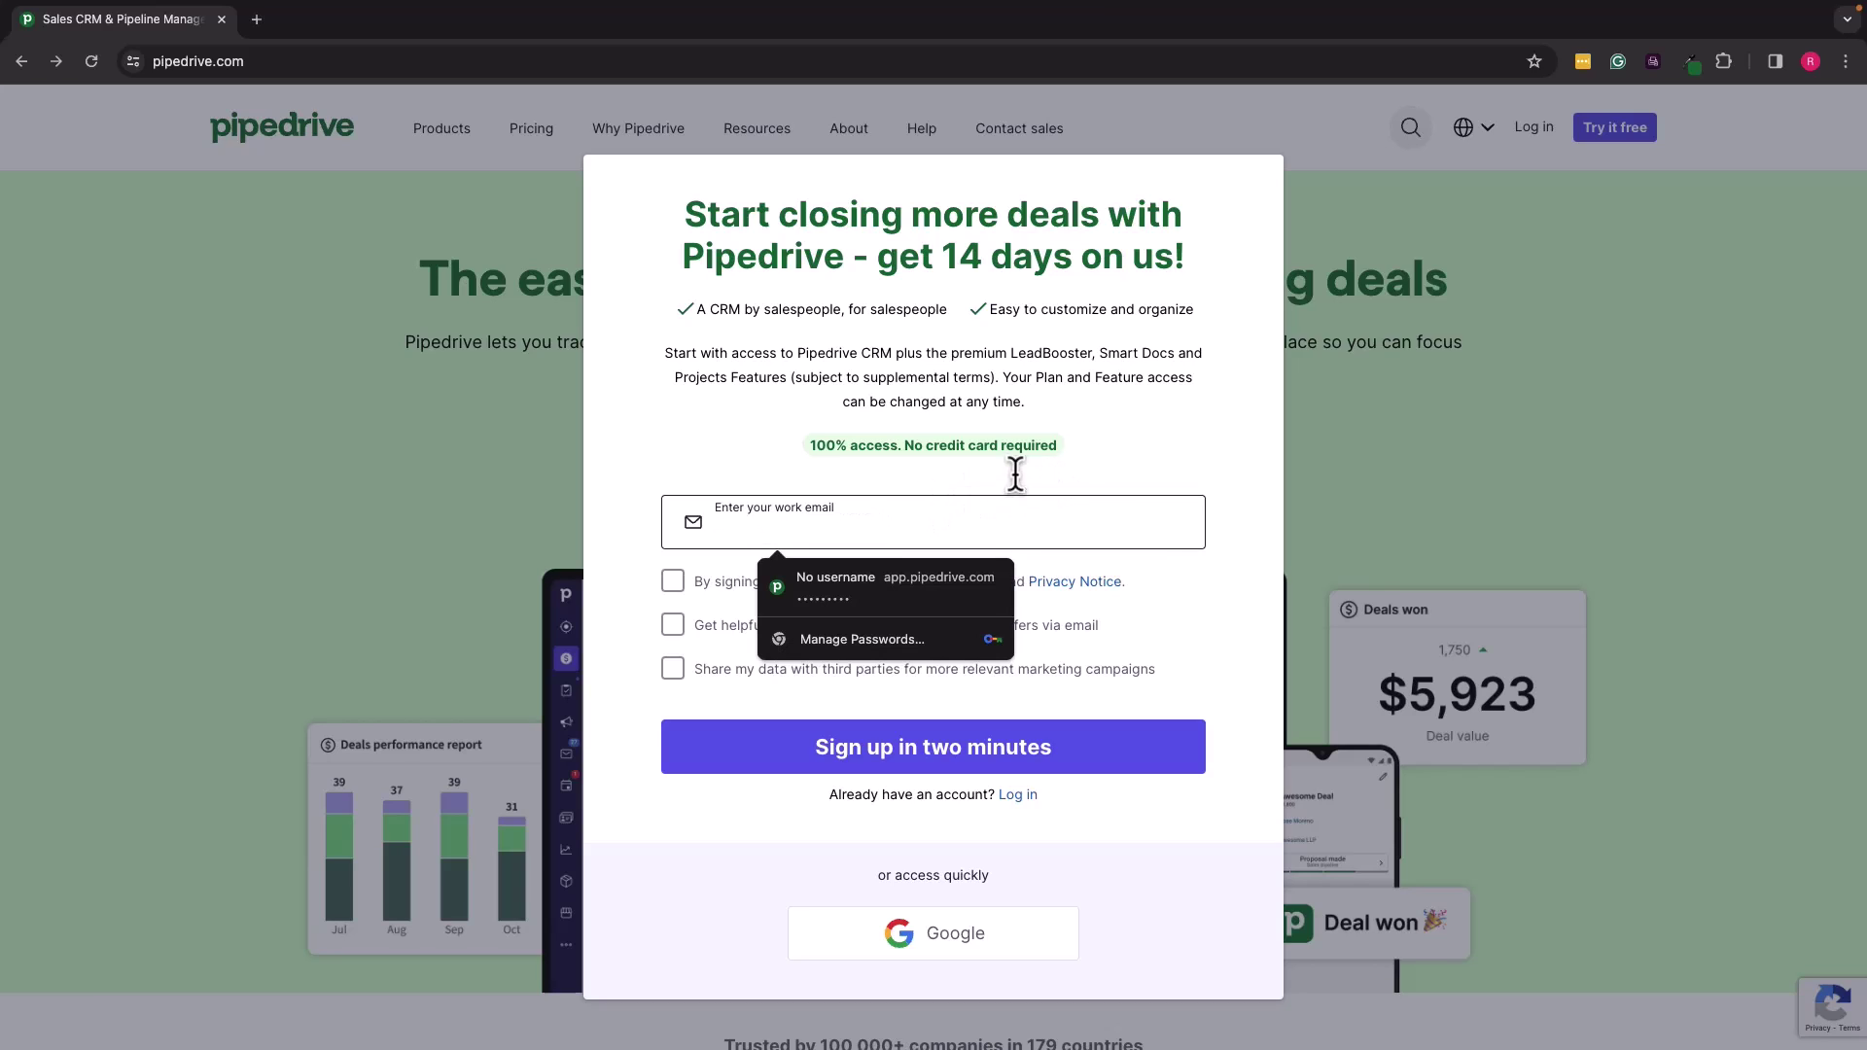
click(1091, 448)
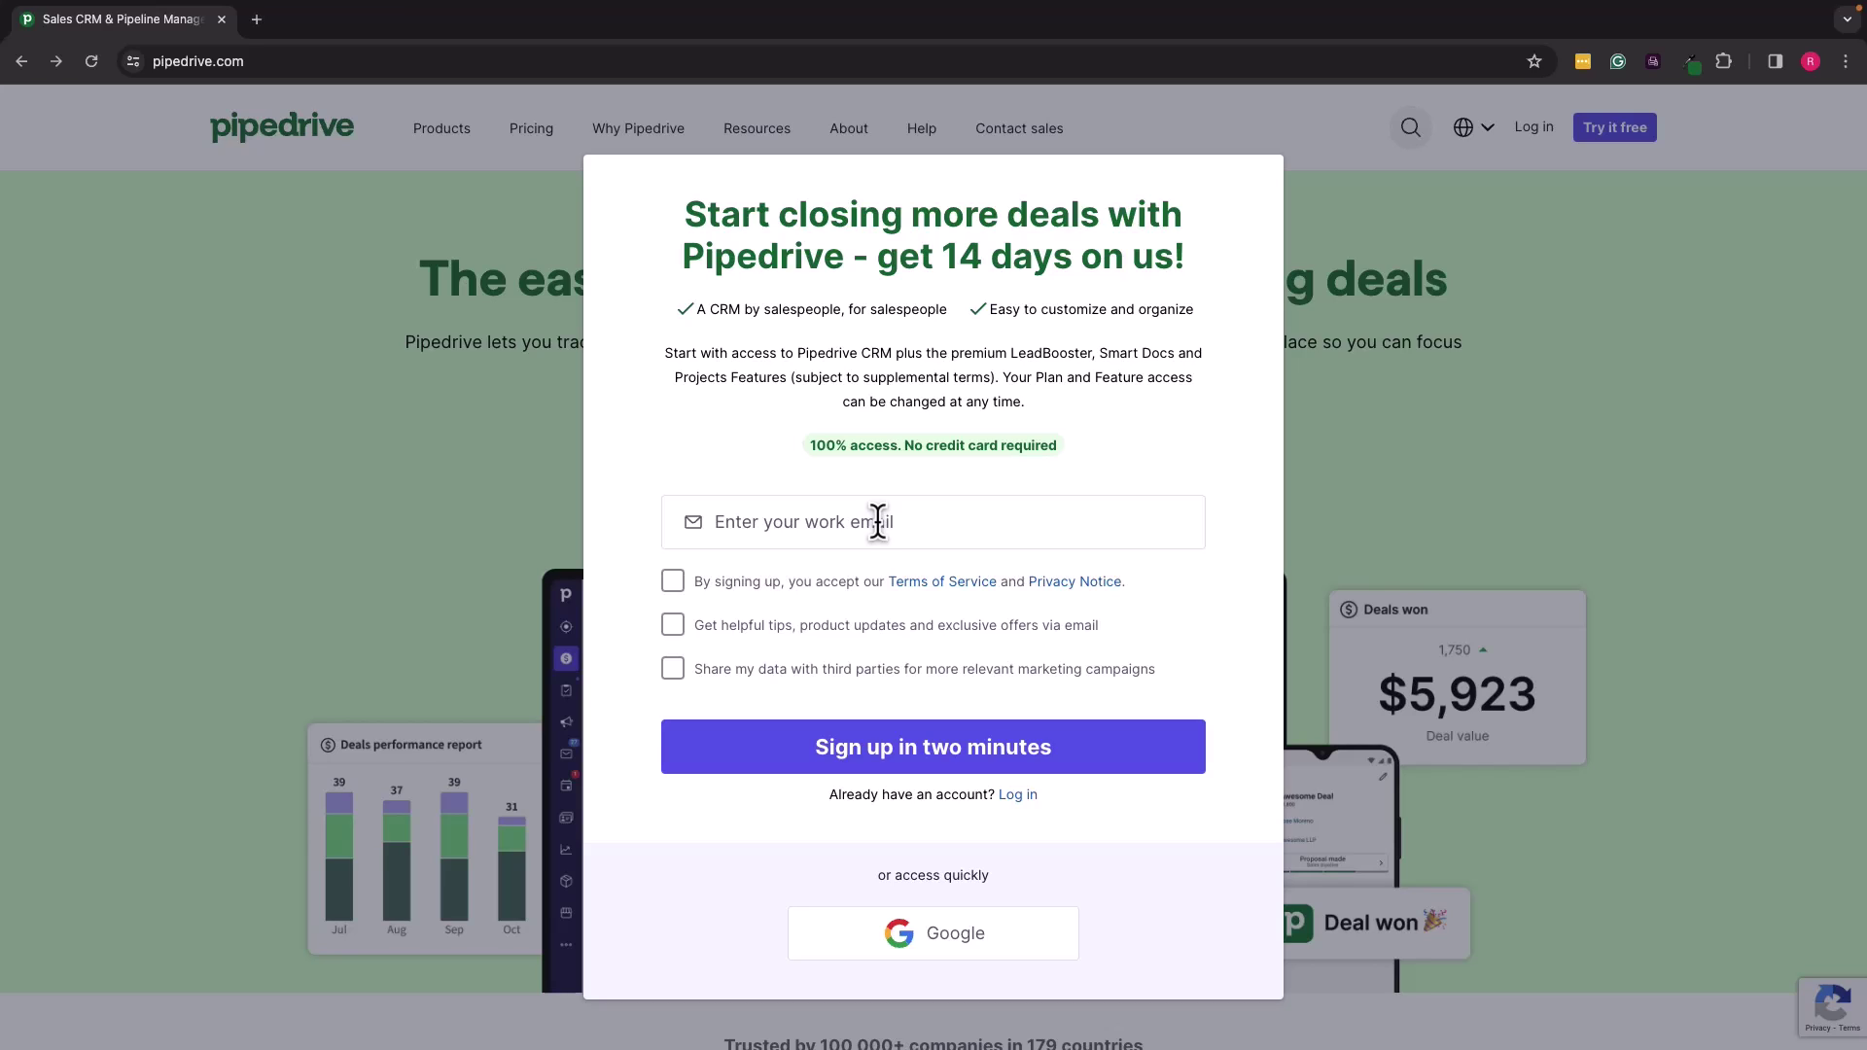
click(877, 522)
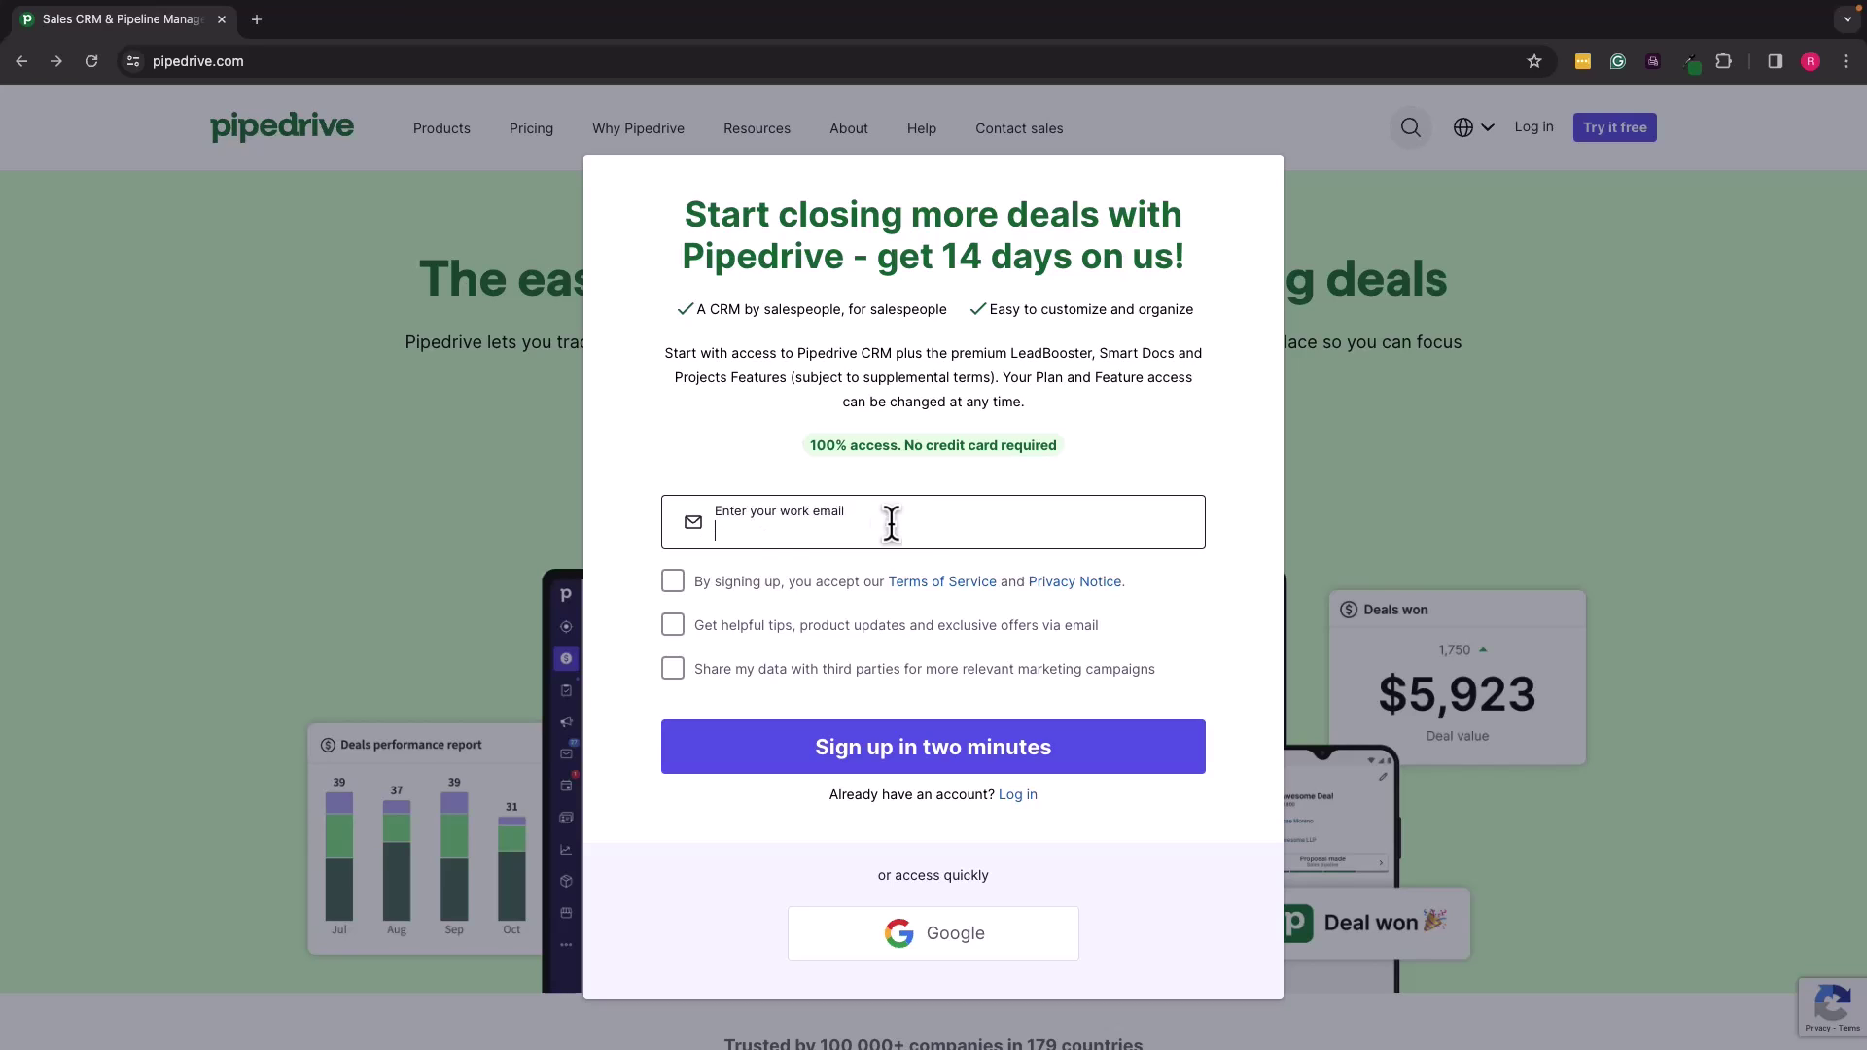
text(sho)
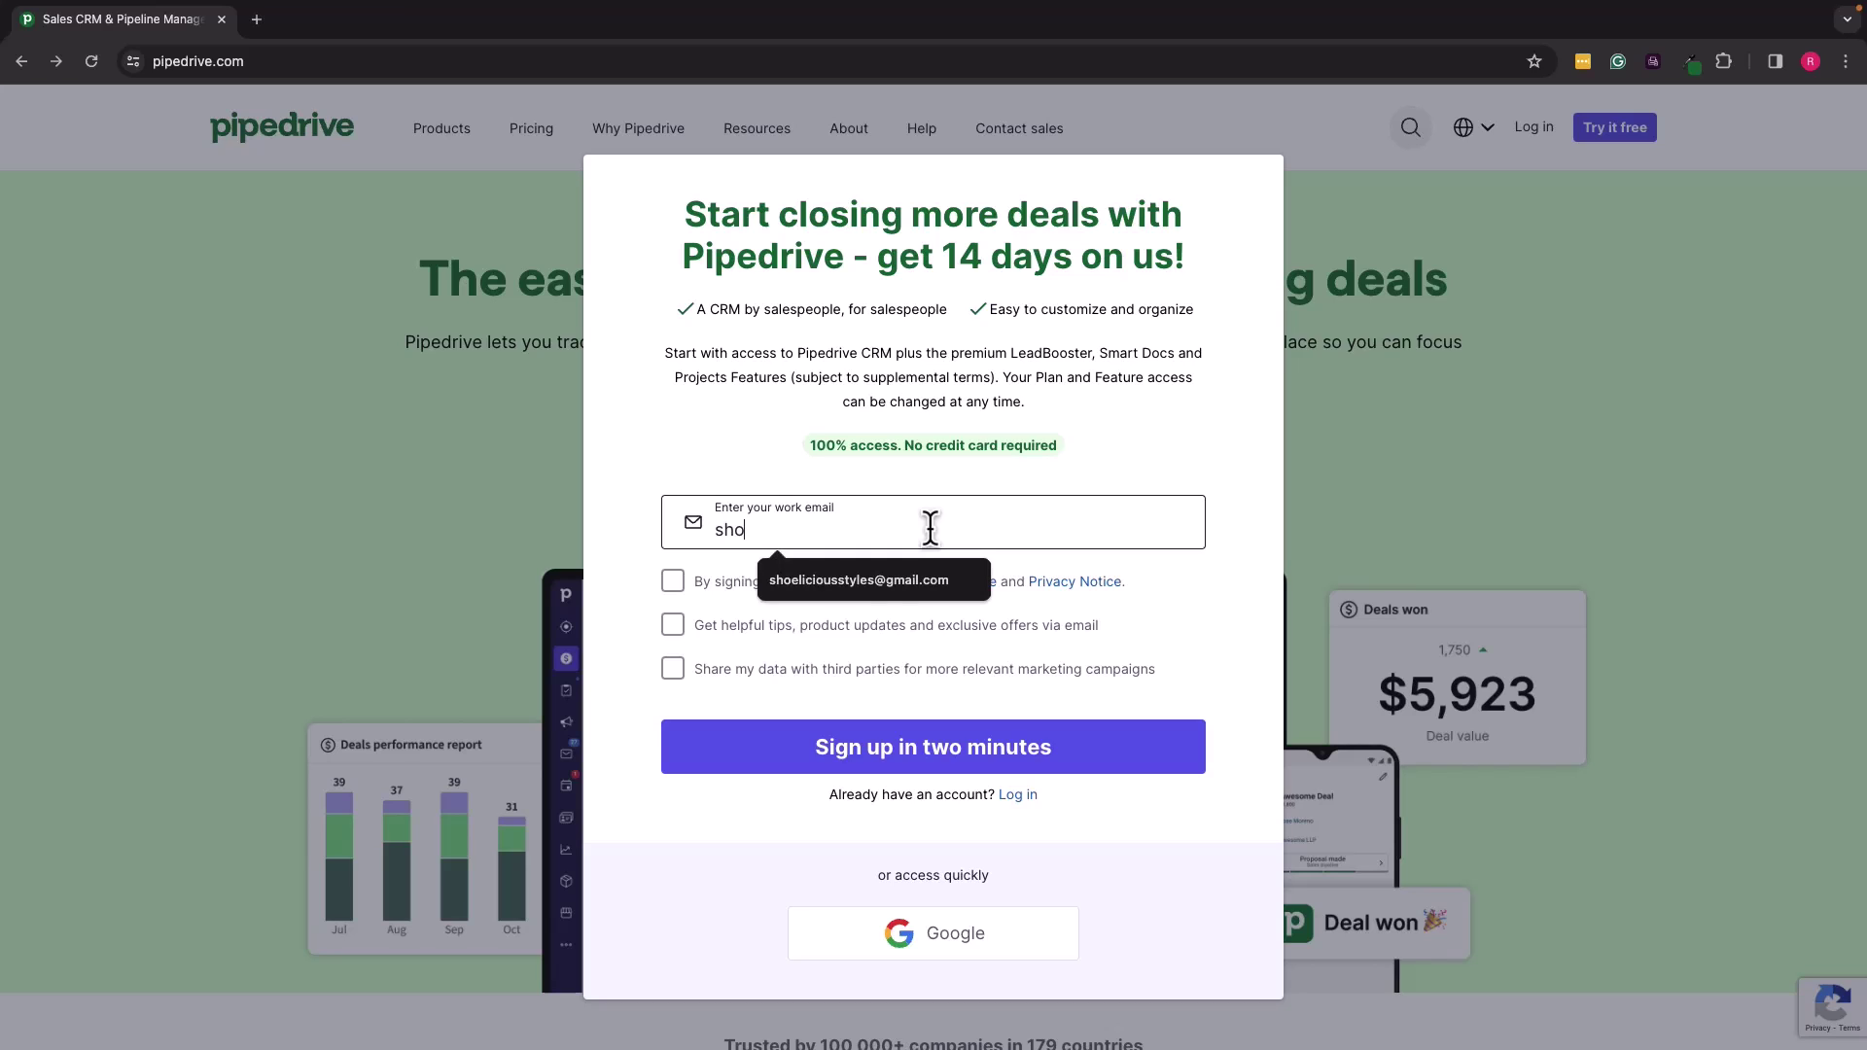
click(867, 583)
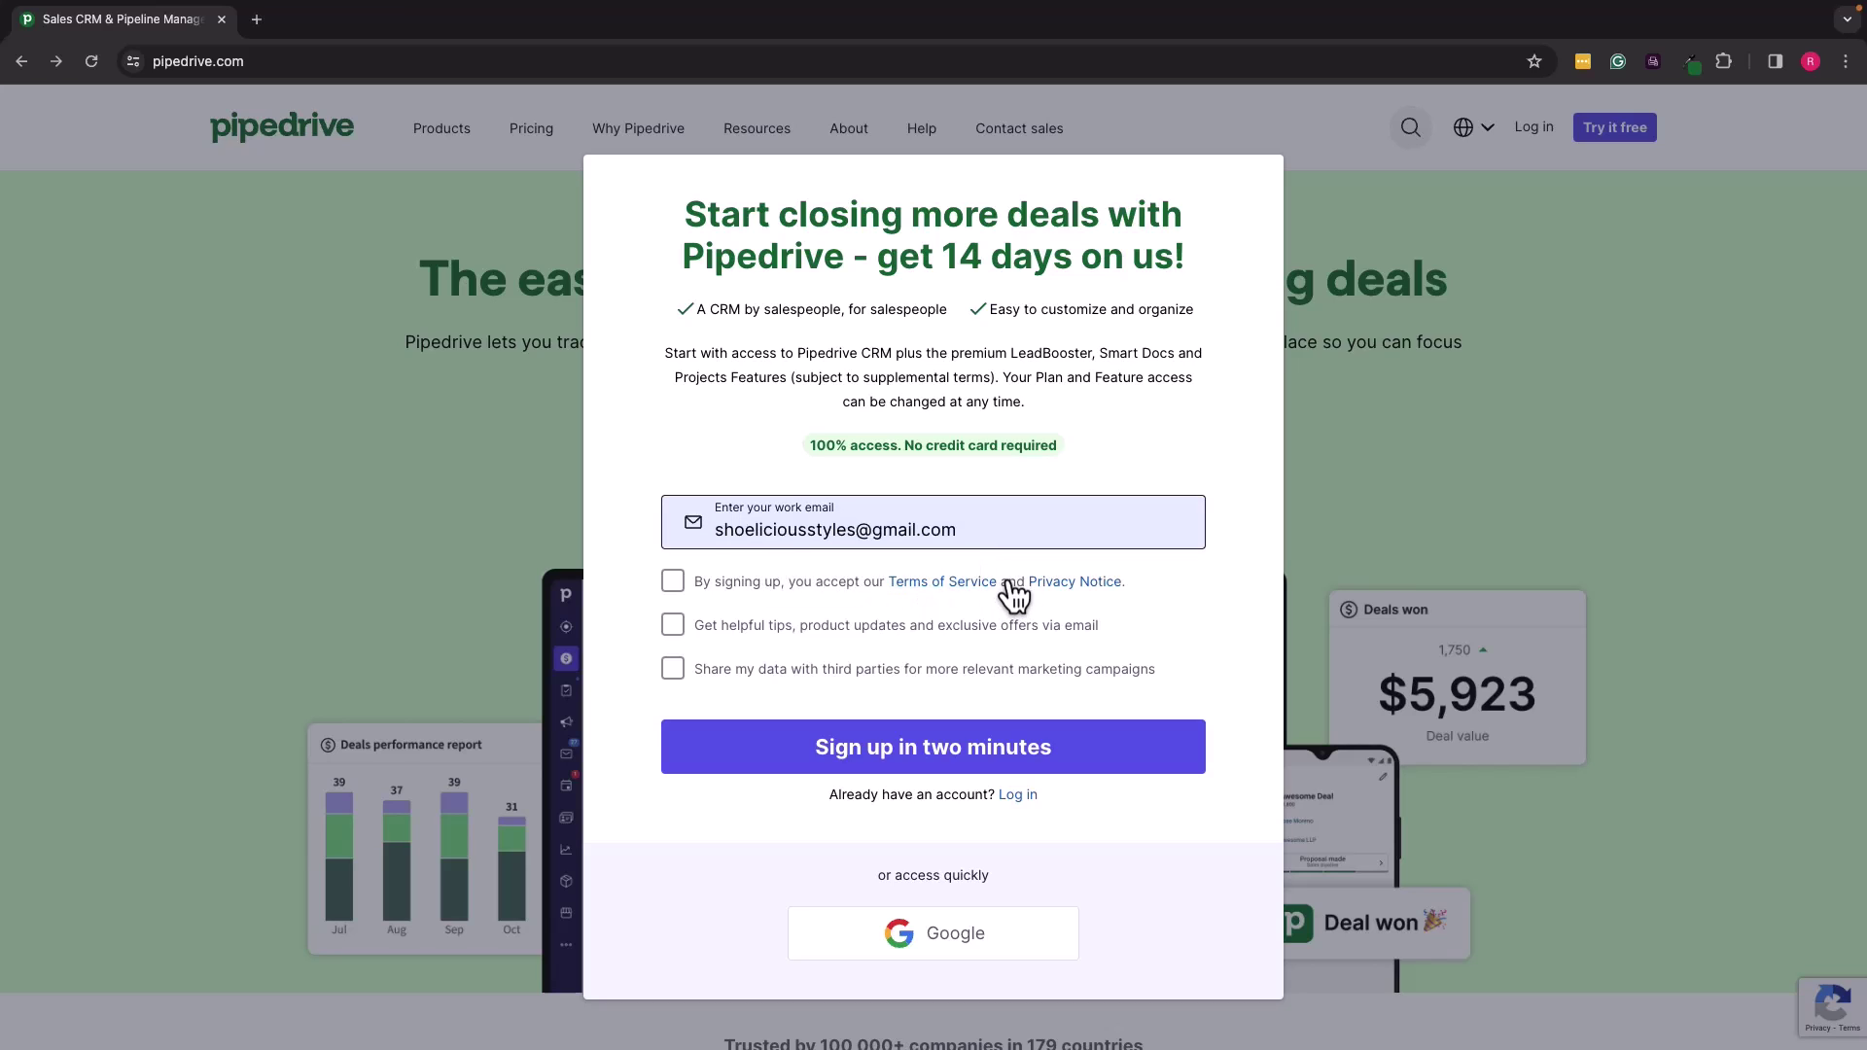
click(673, 581)
click(673, 624)
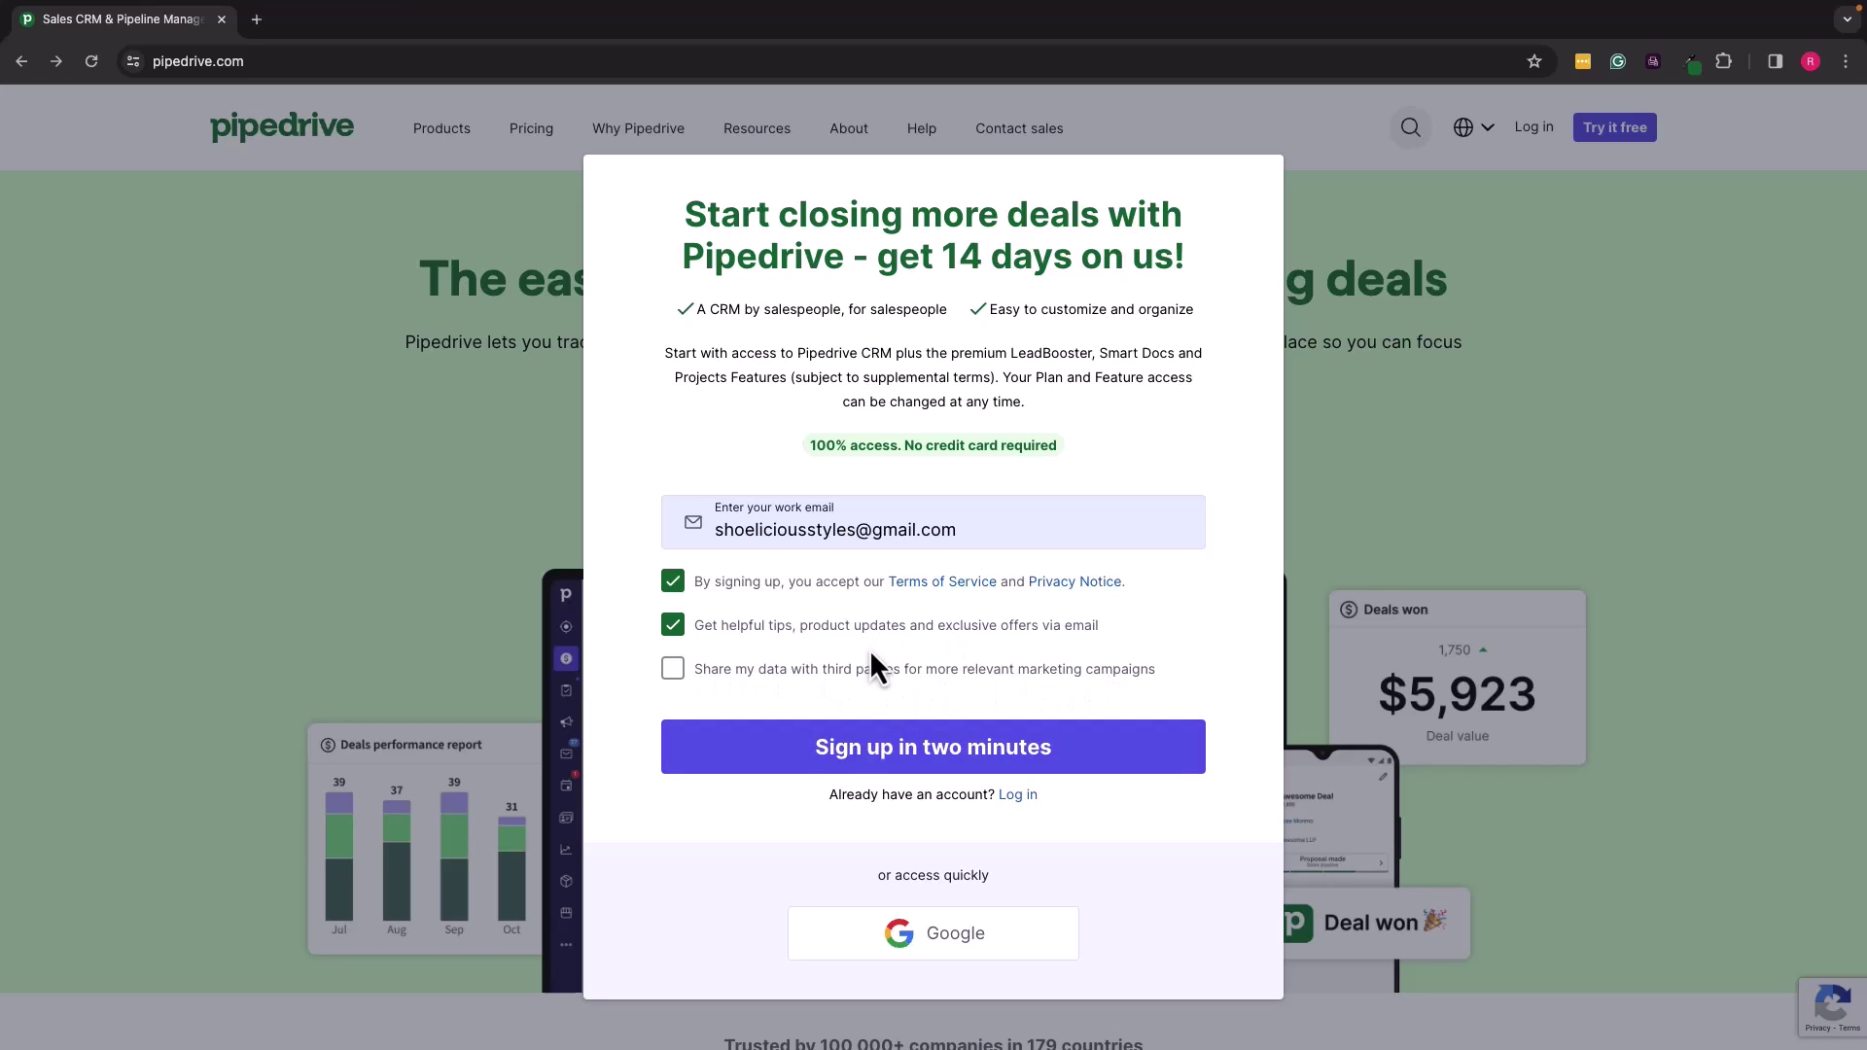
click(919, 762)
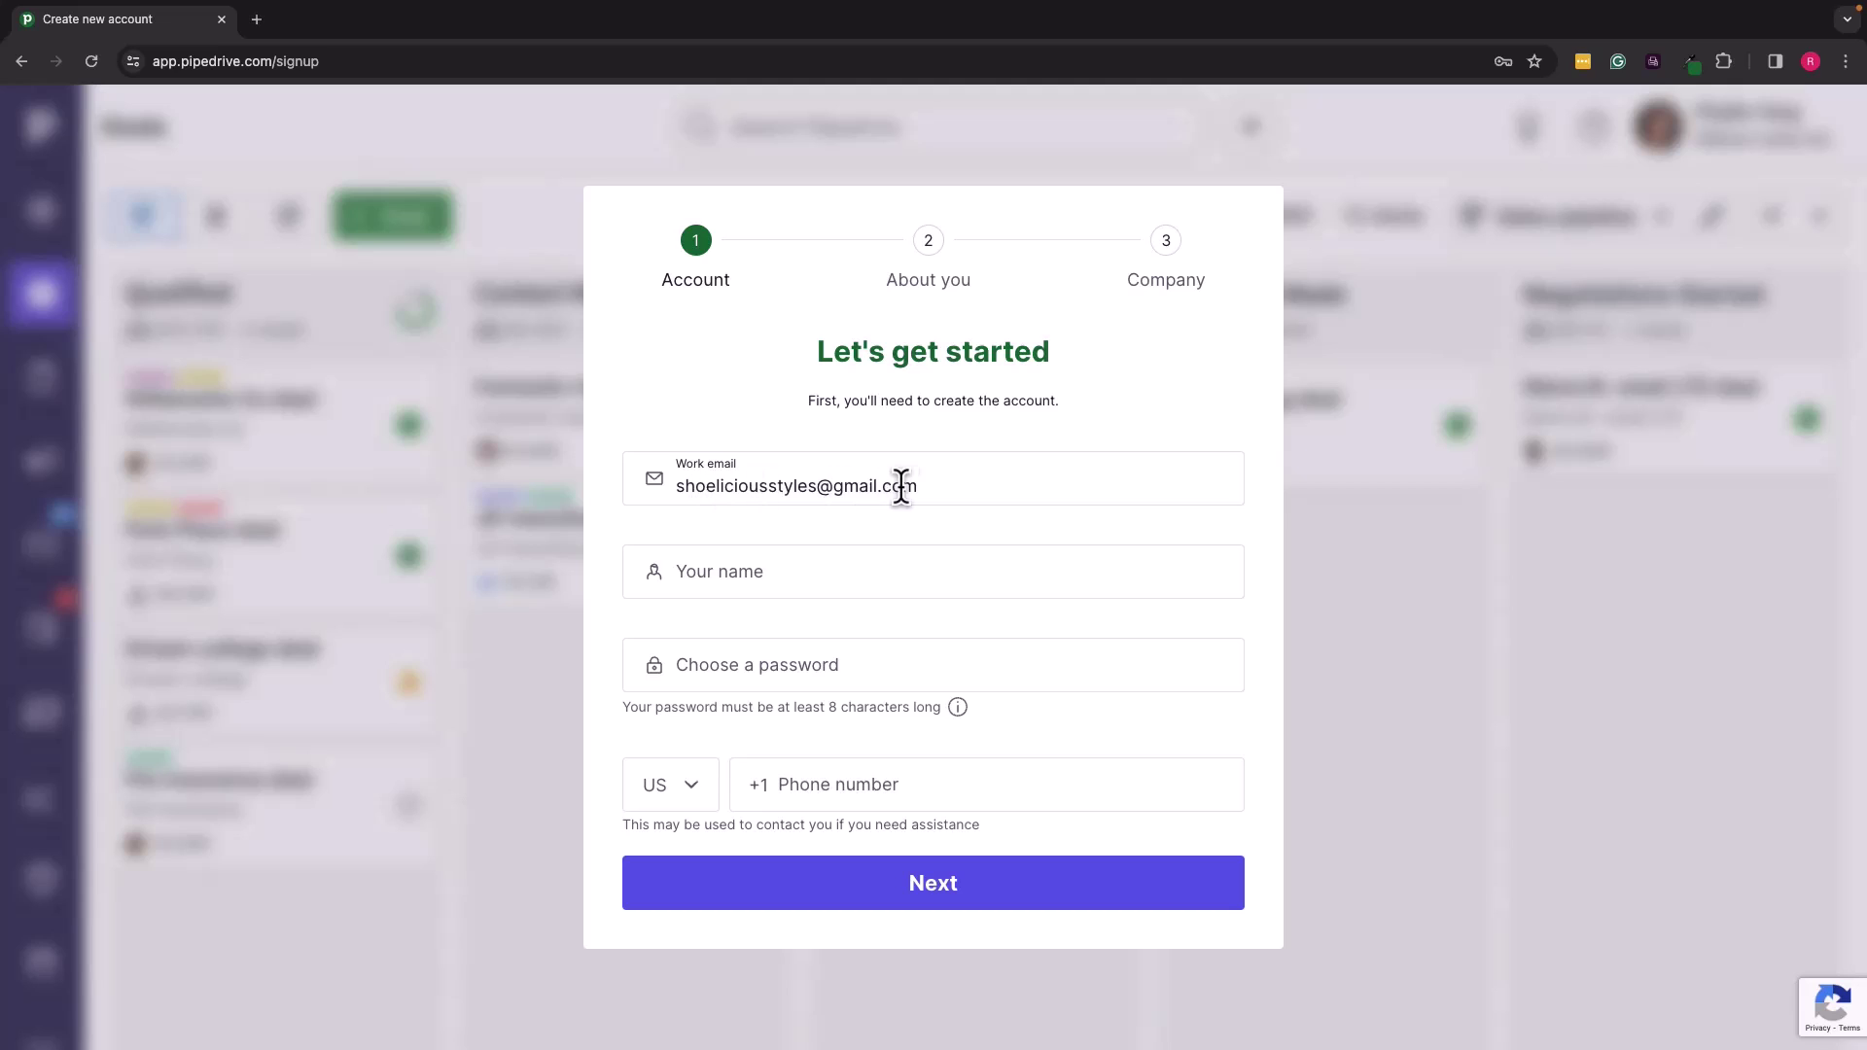
Step: Enter the owner's full name, an account password and a US phone number, then continue
drag(833, 575, 775, 571)
click(778, 570)
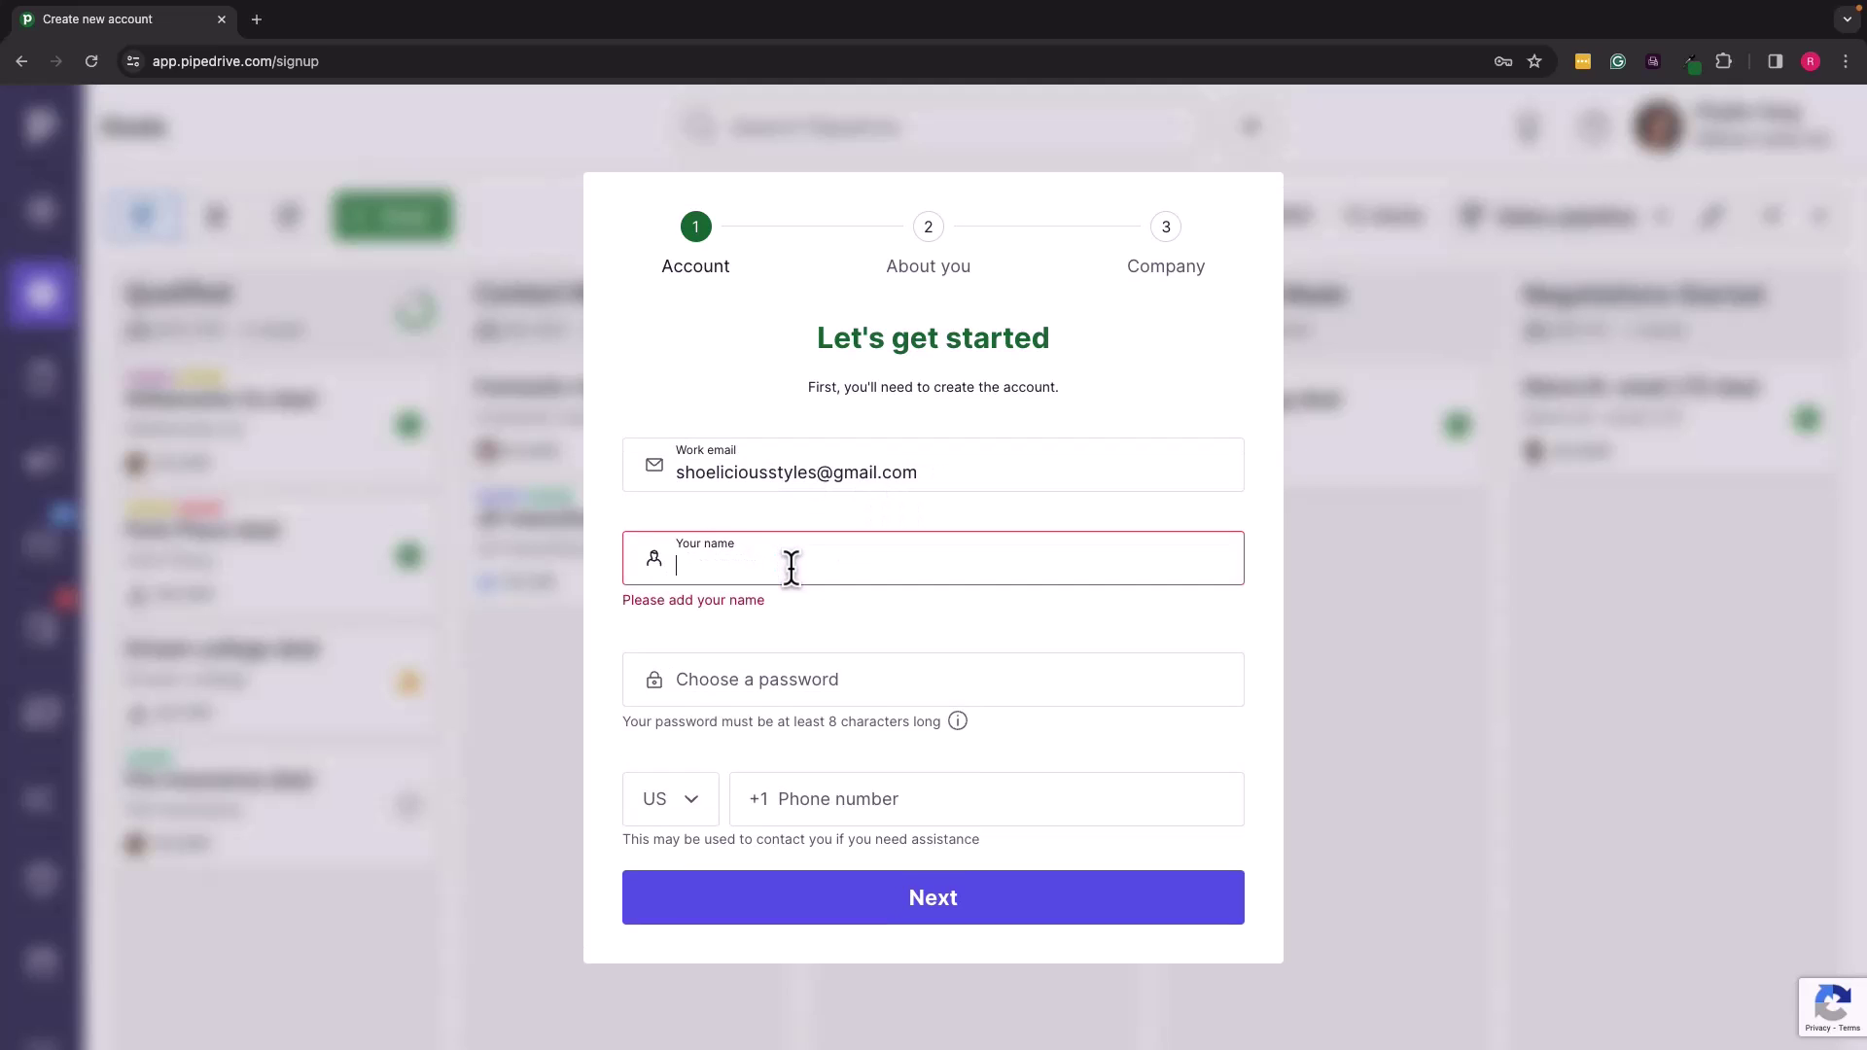
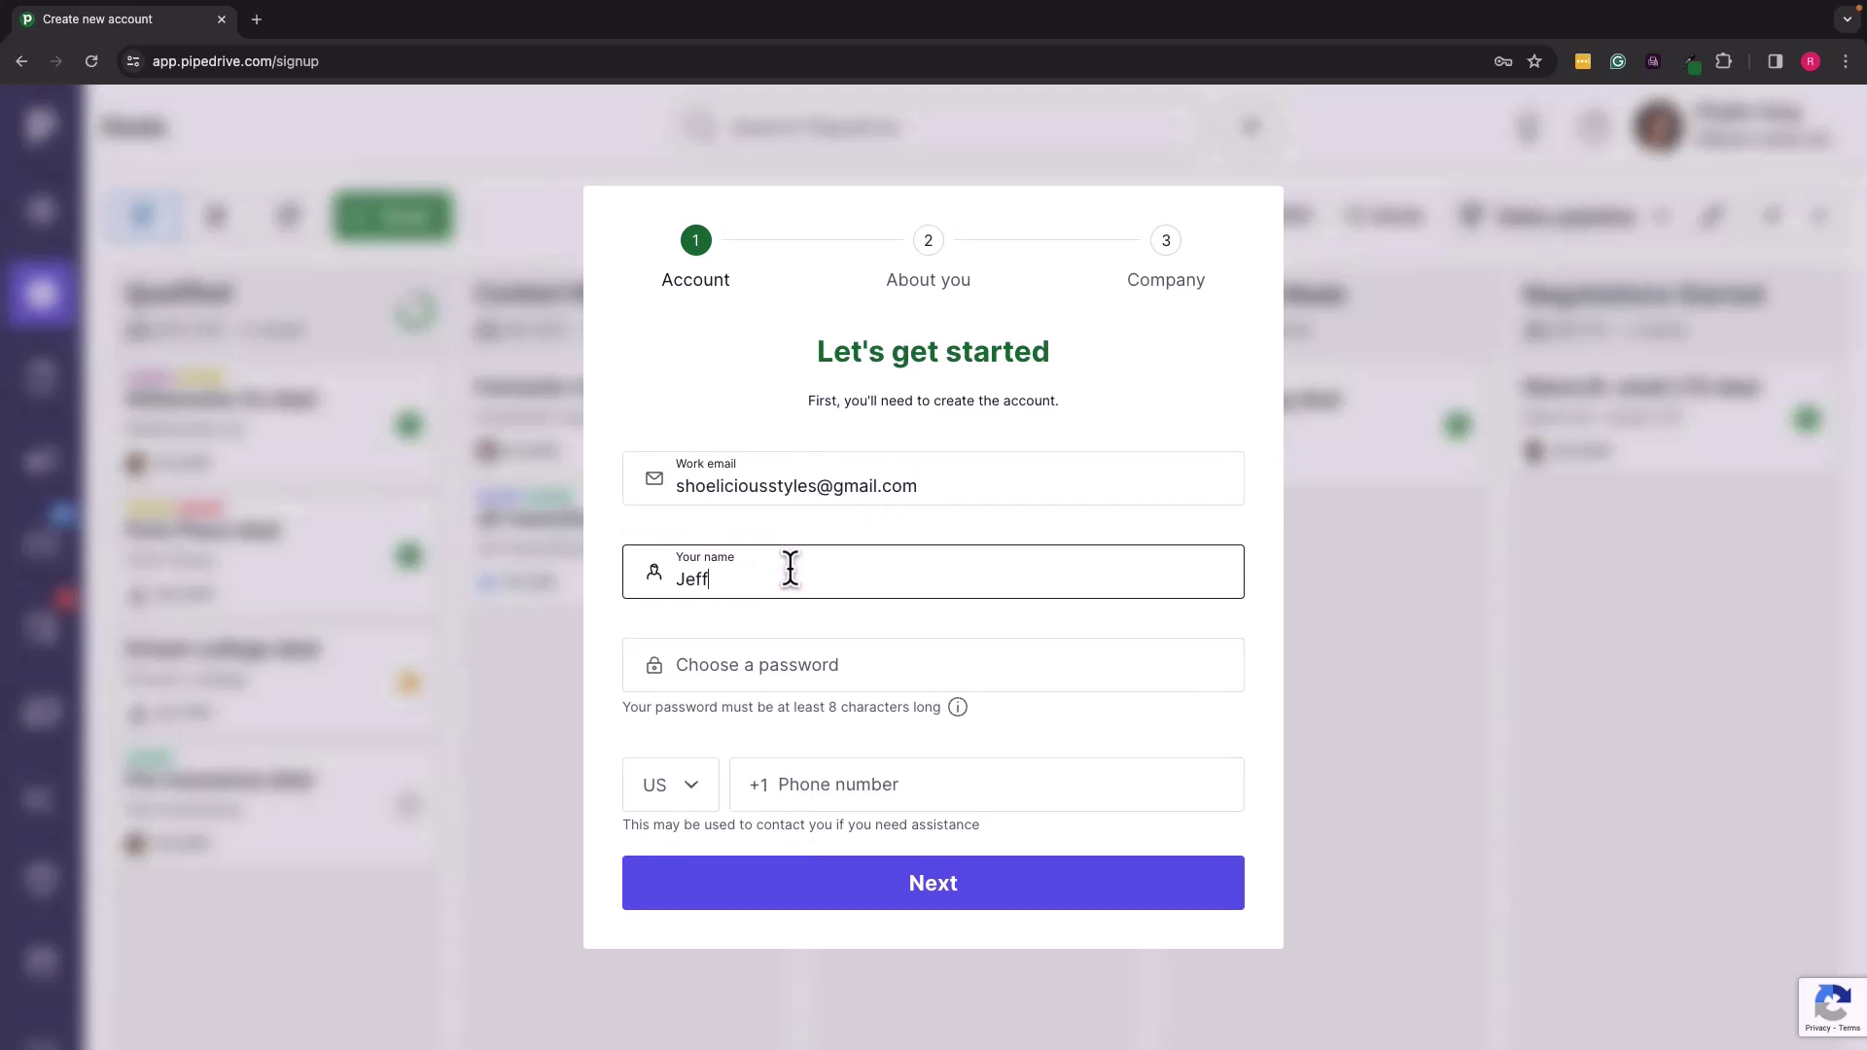
click(755, 665)
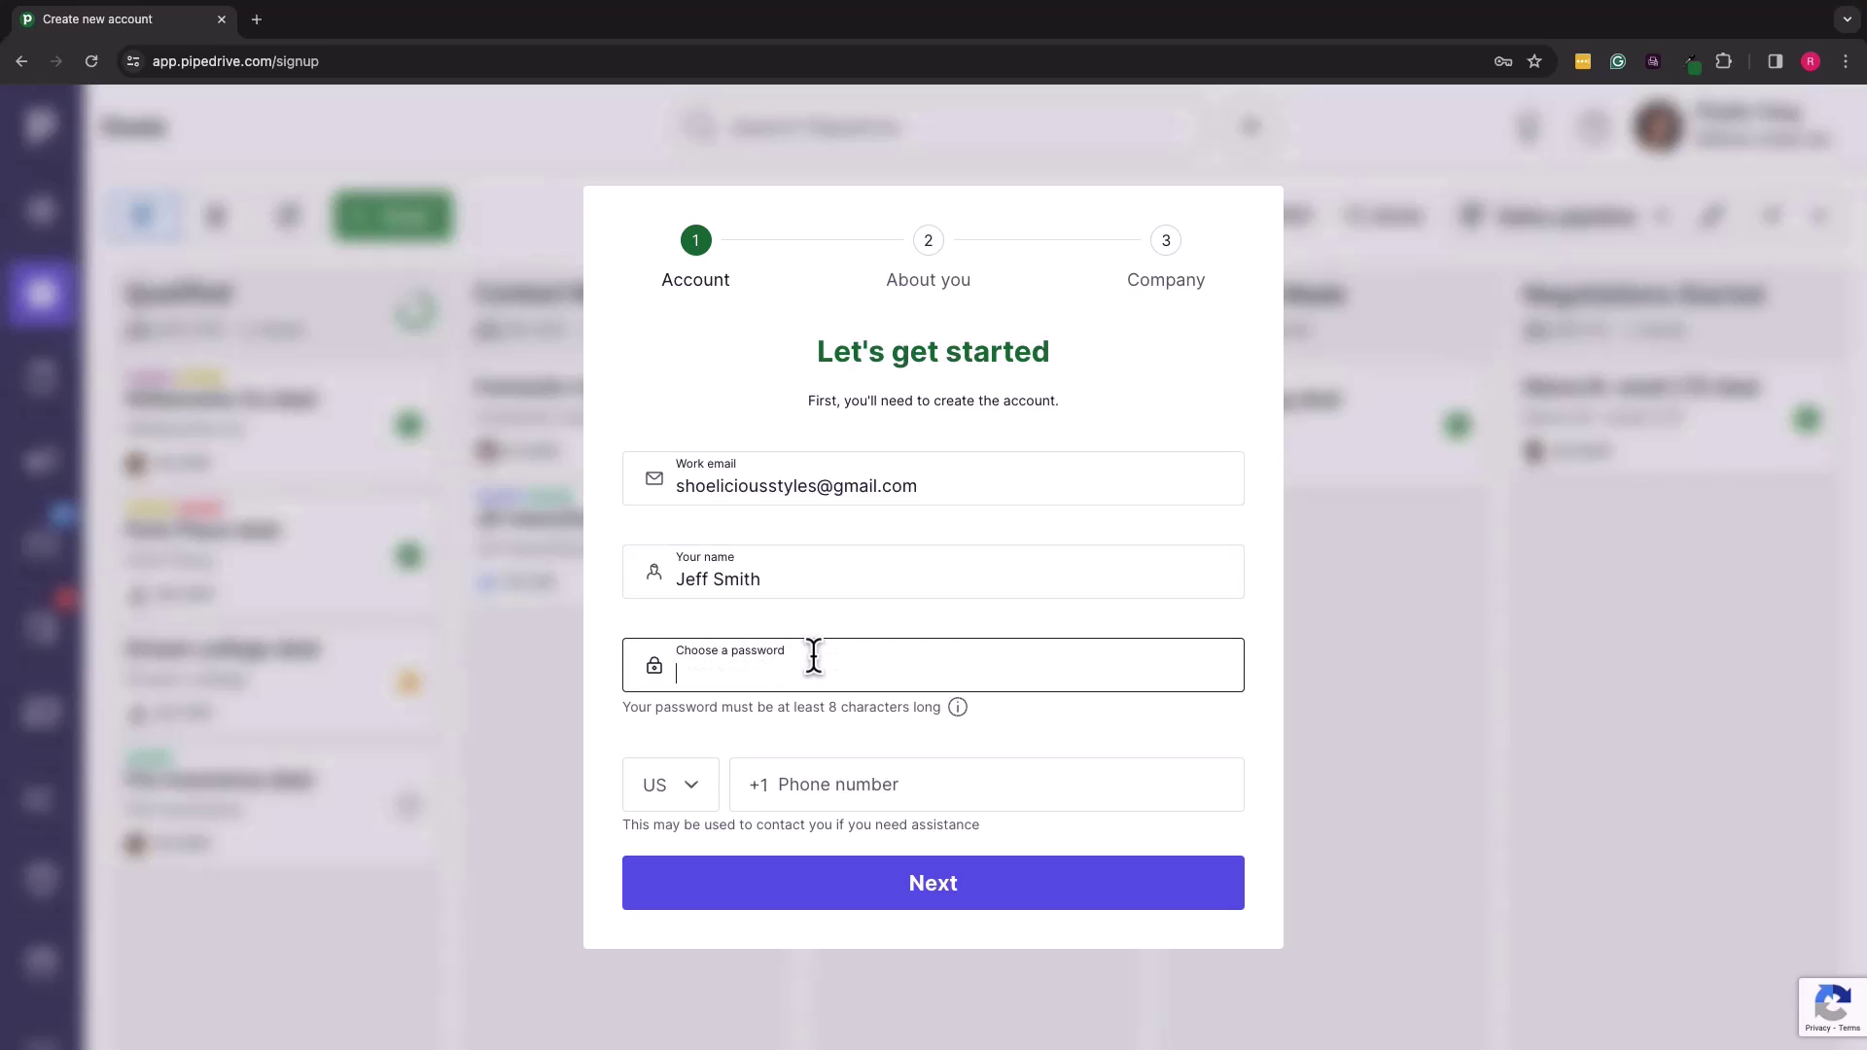
text(•••••••)
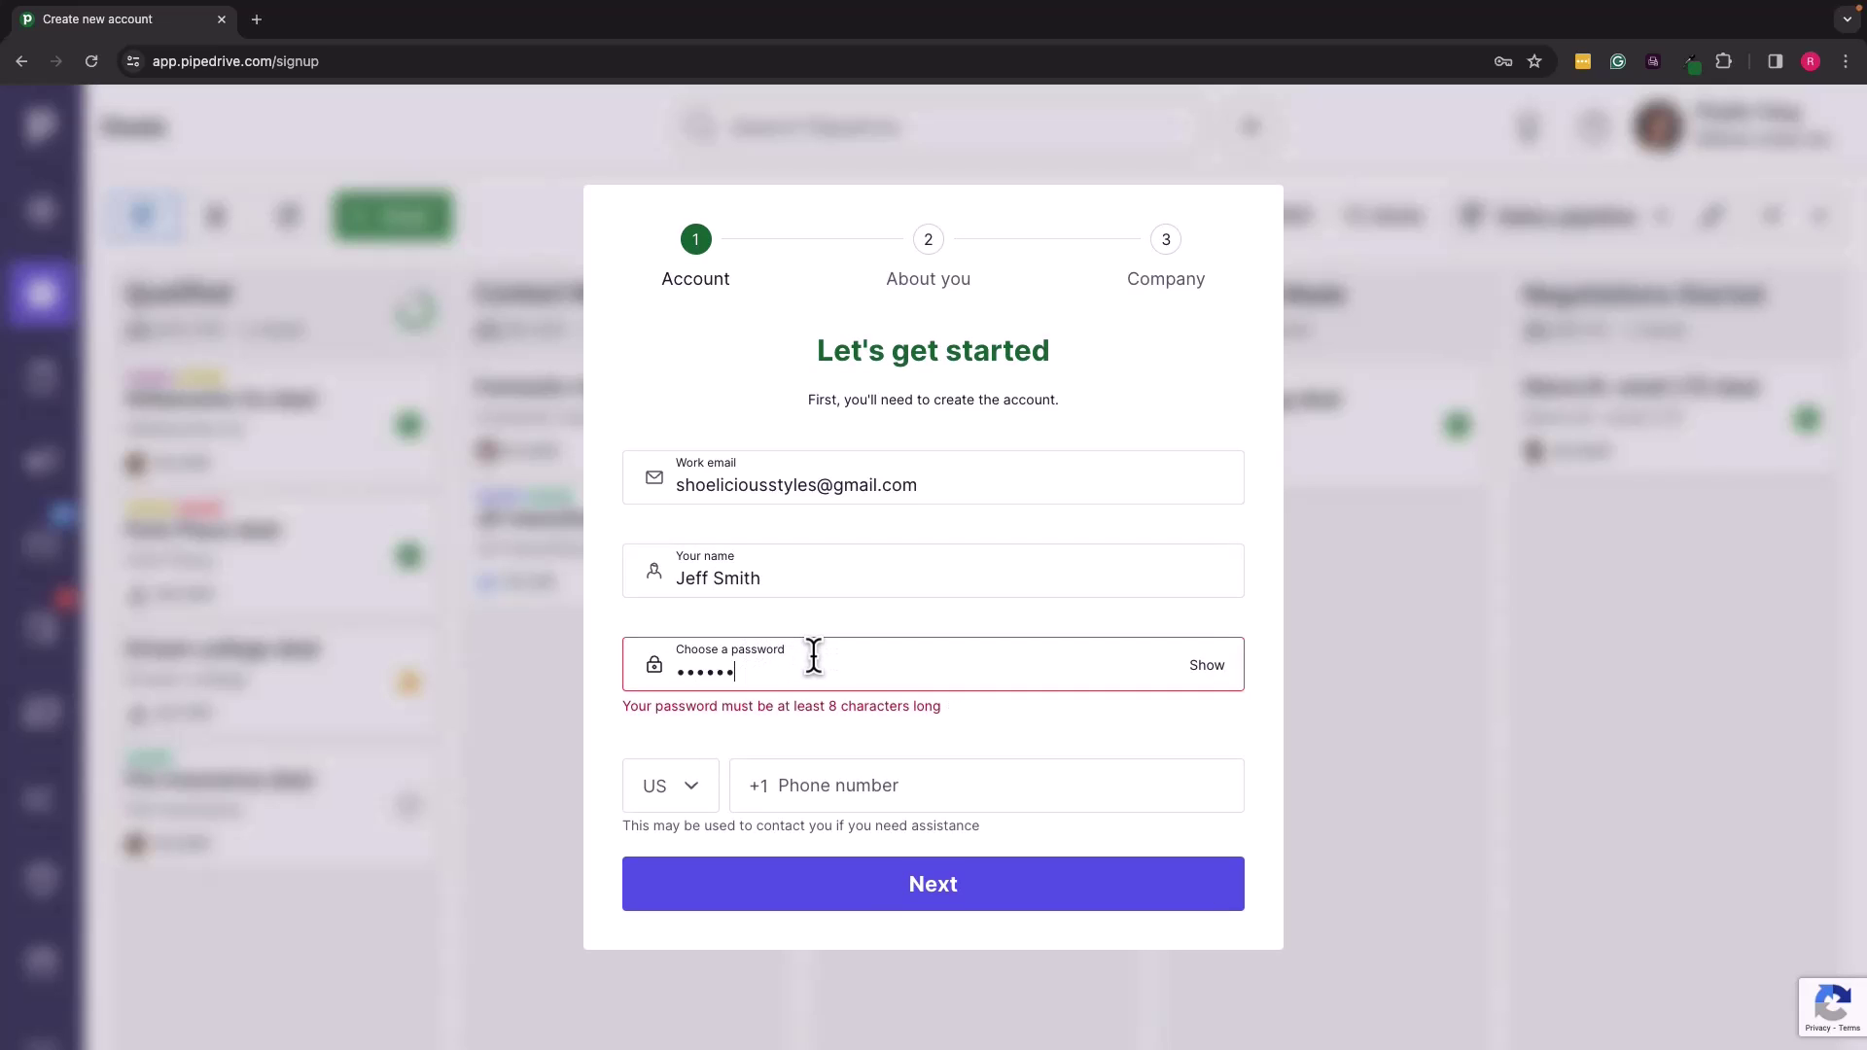
text(•••)
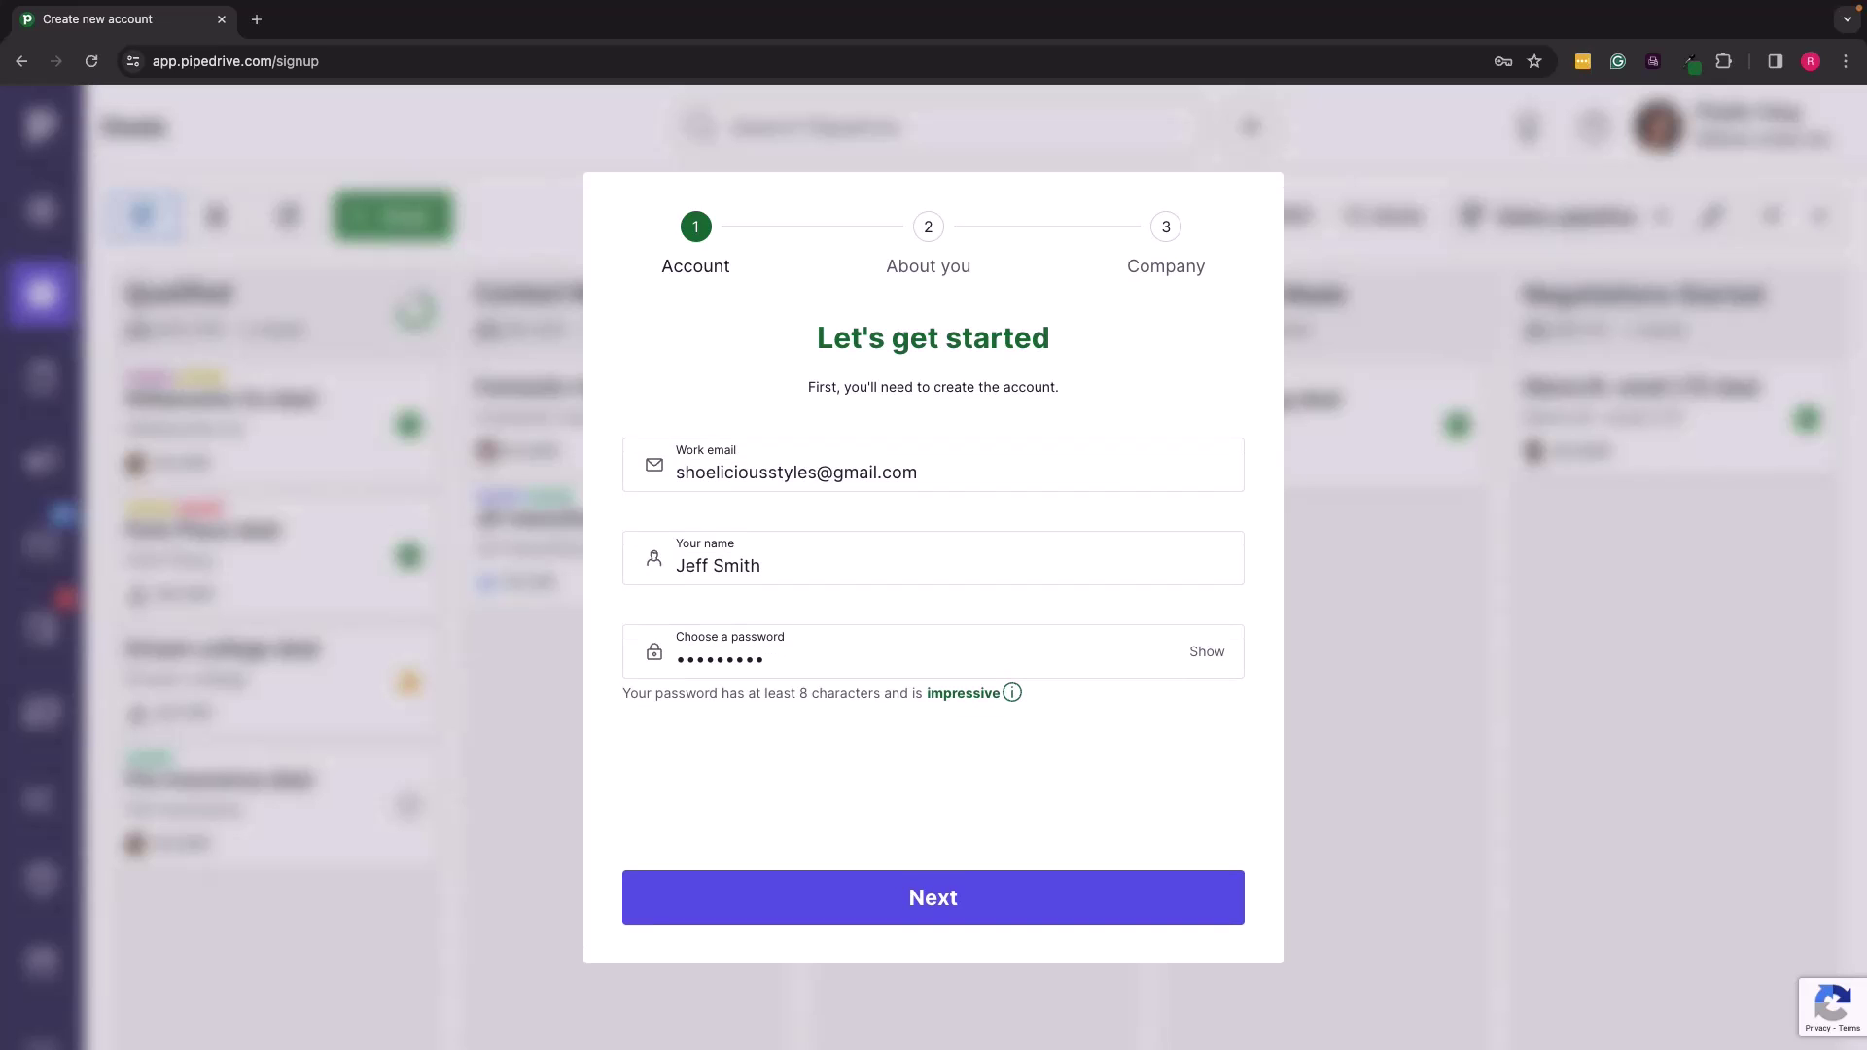
click(834, 779)
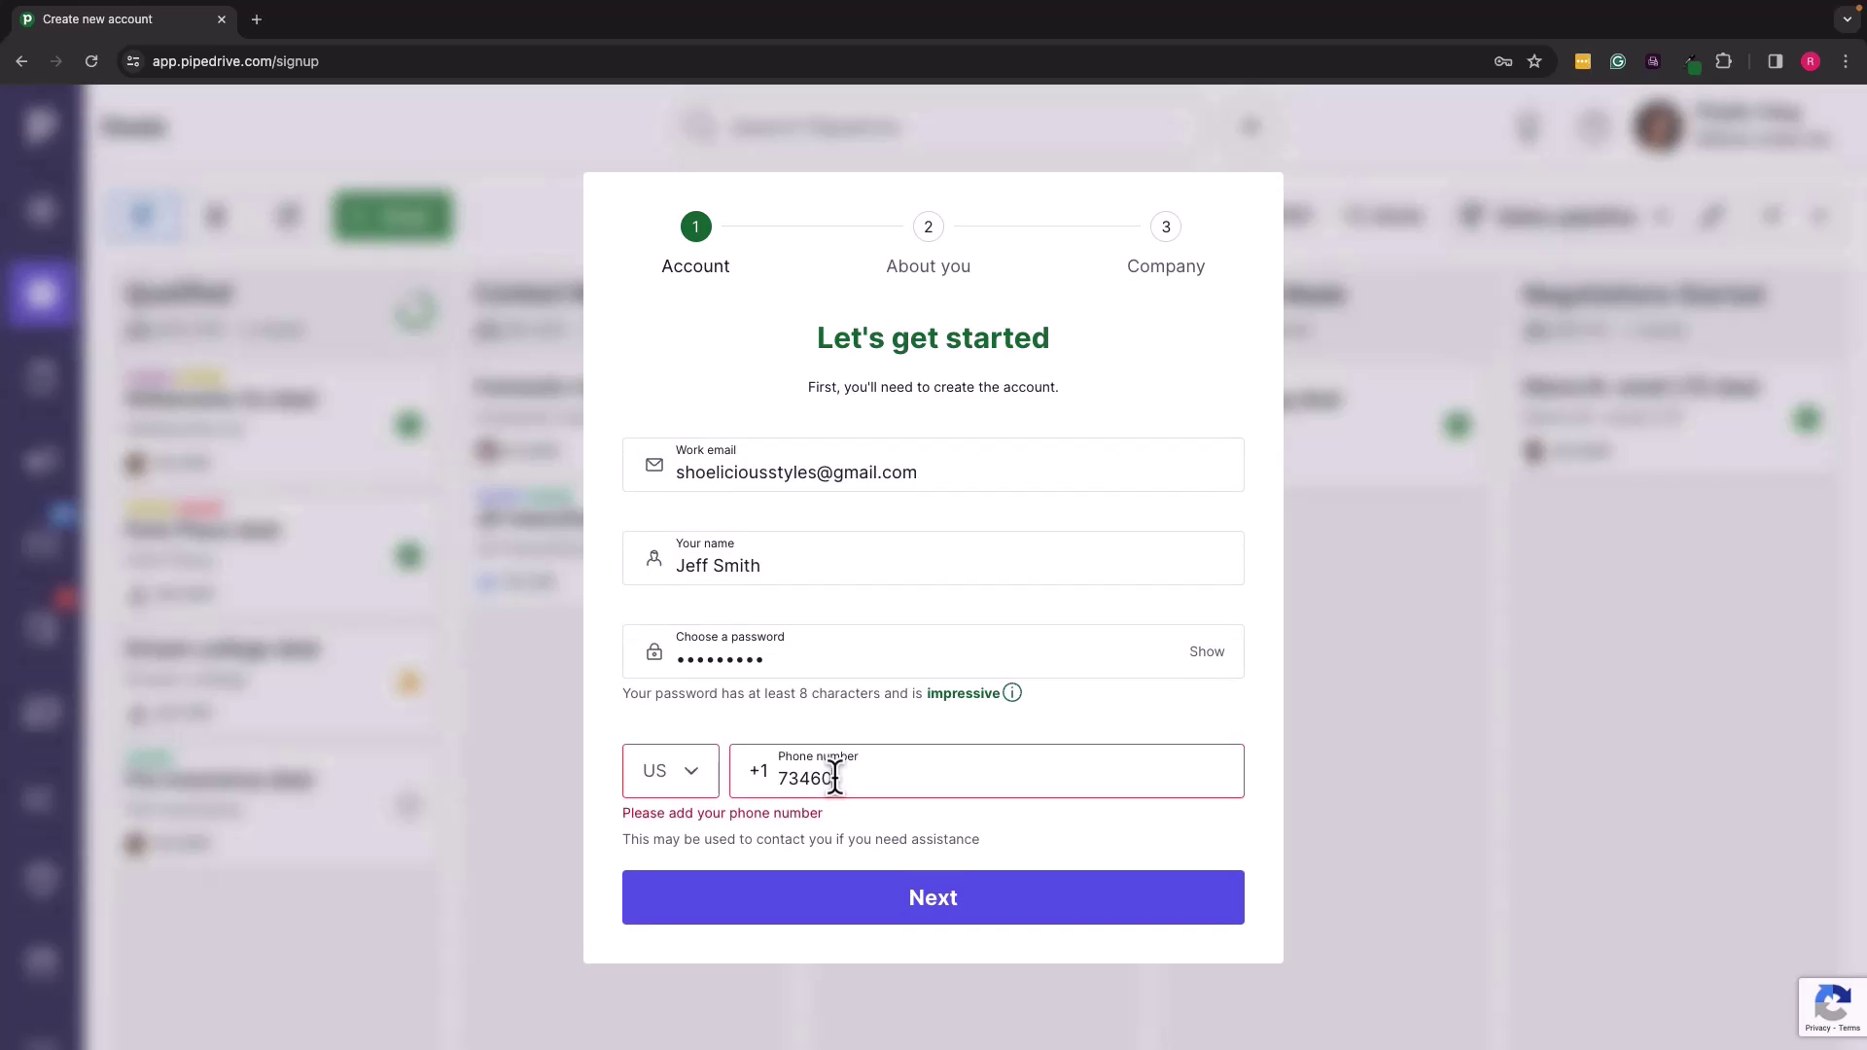
click(887, 886)
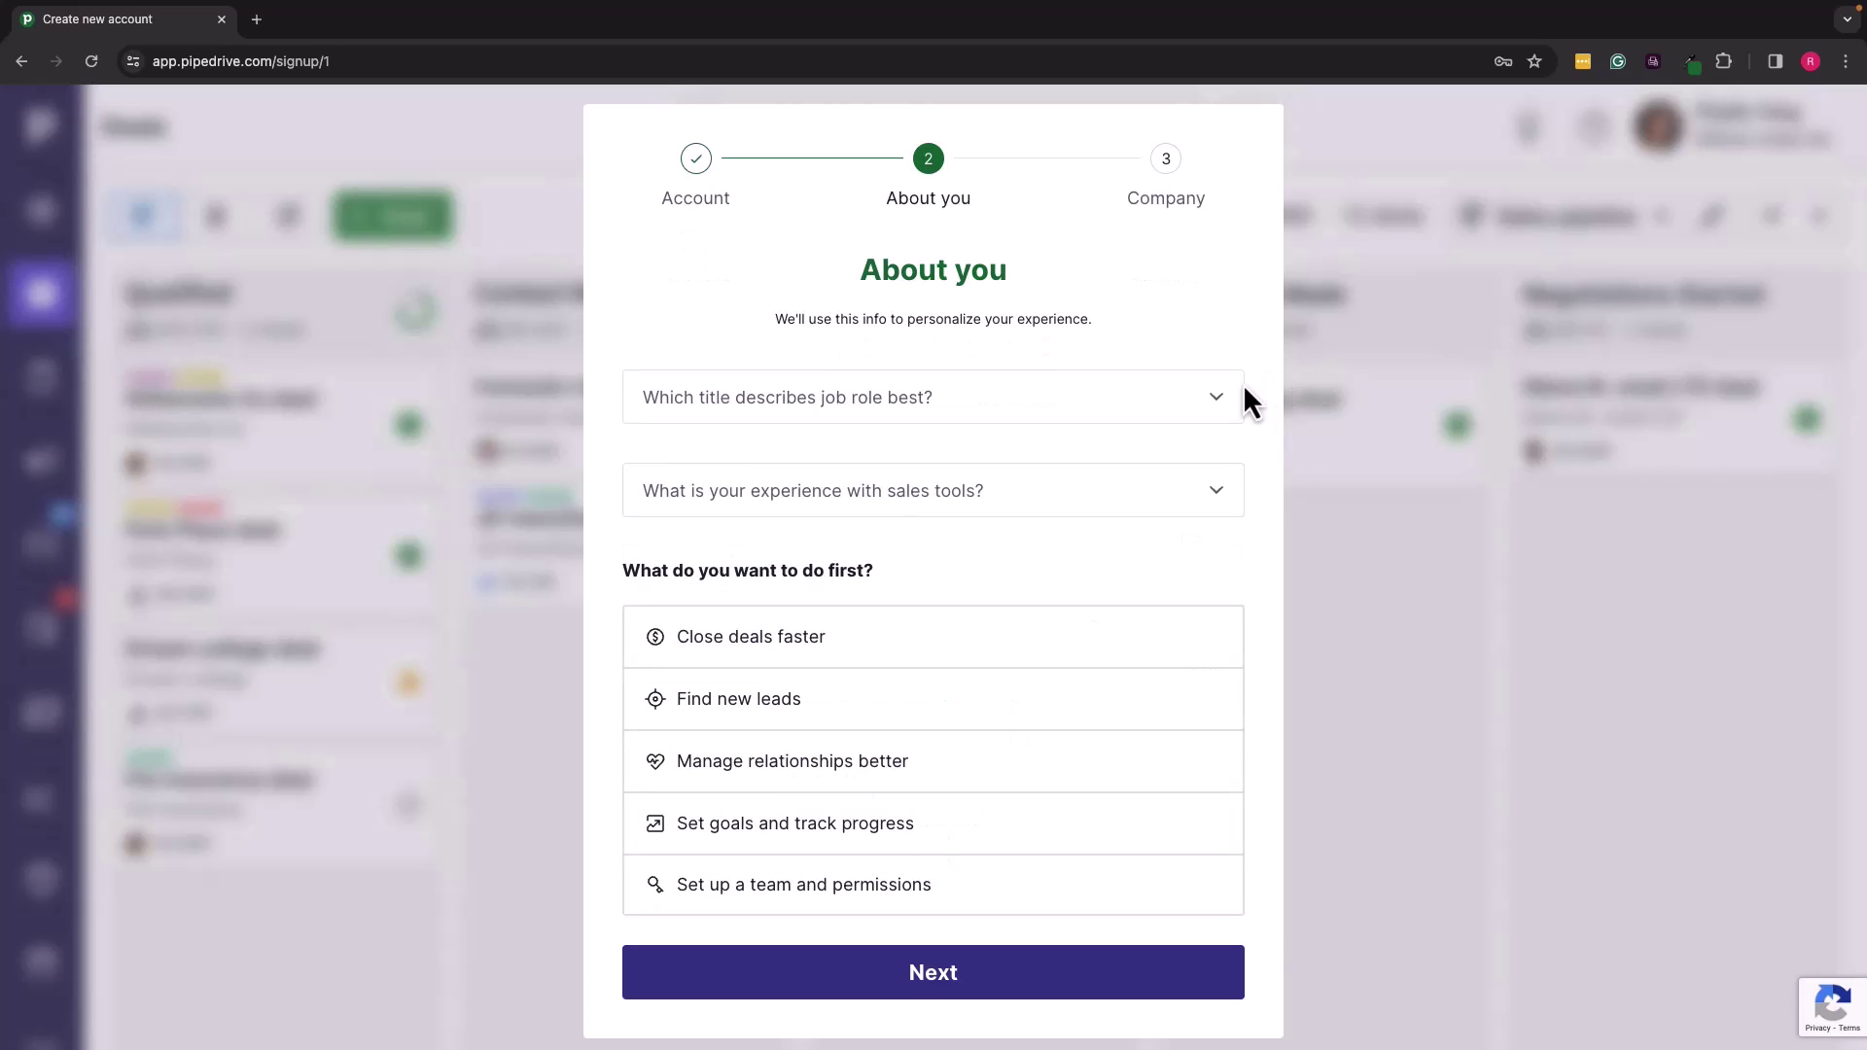
Step: Choose Sales representative, prior CRM use, and Manage relationships better as the first goal
click(1222, 399)
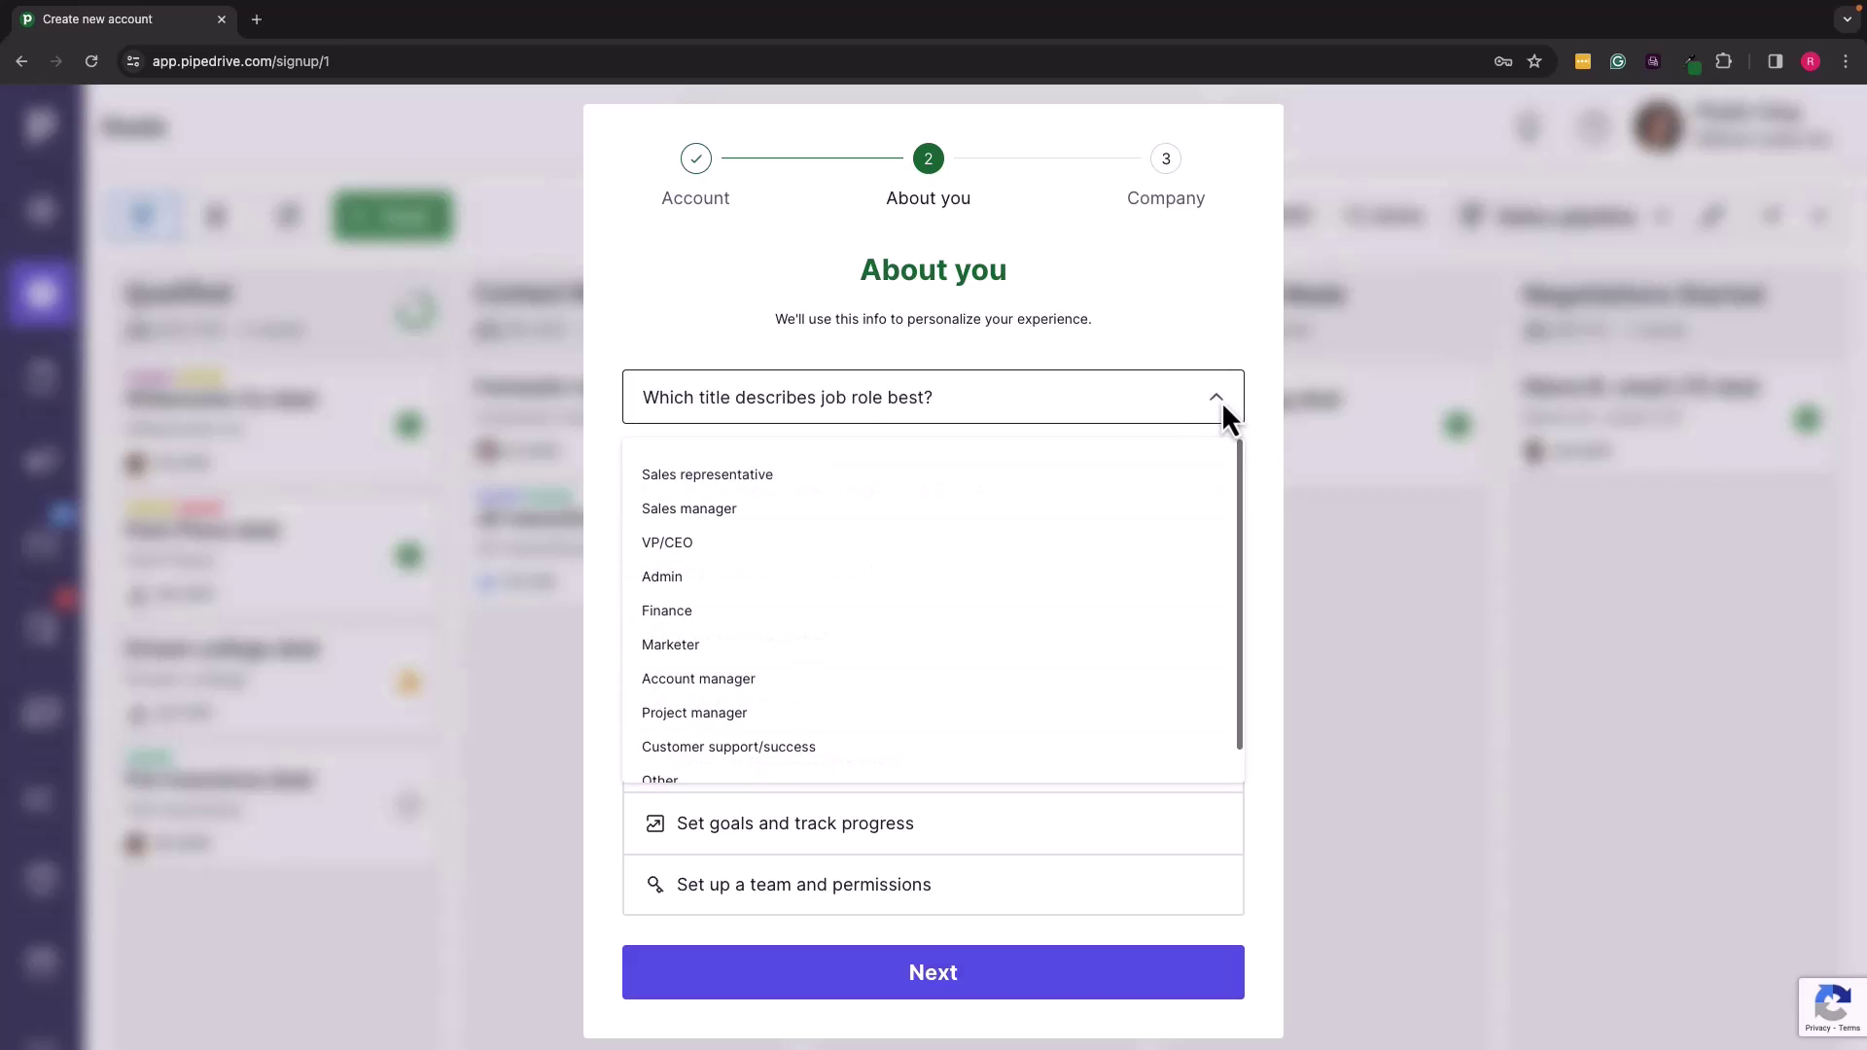
click(1028, 476)
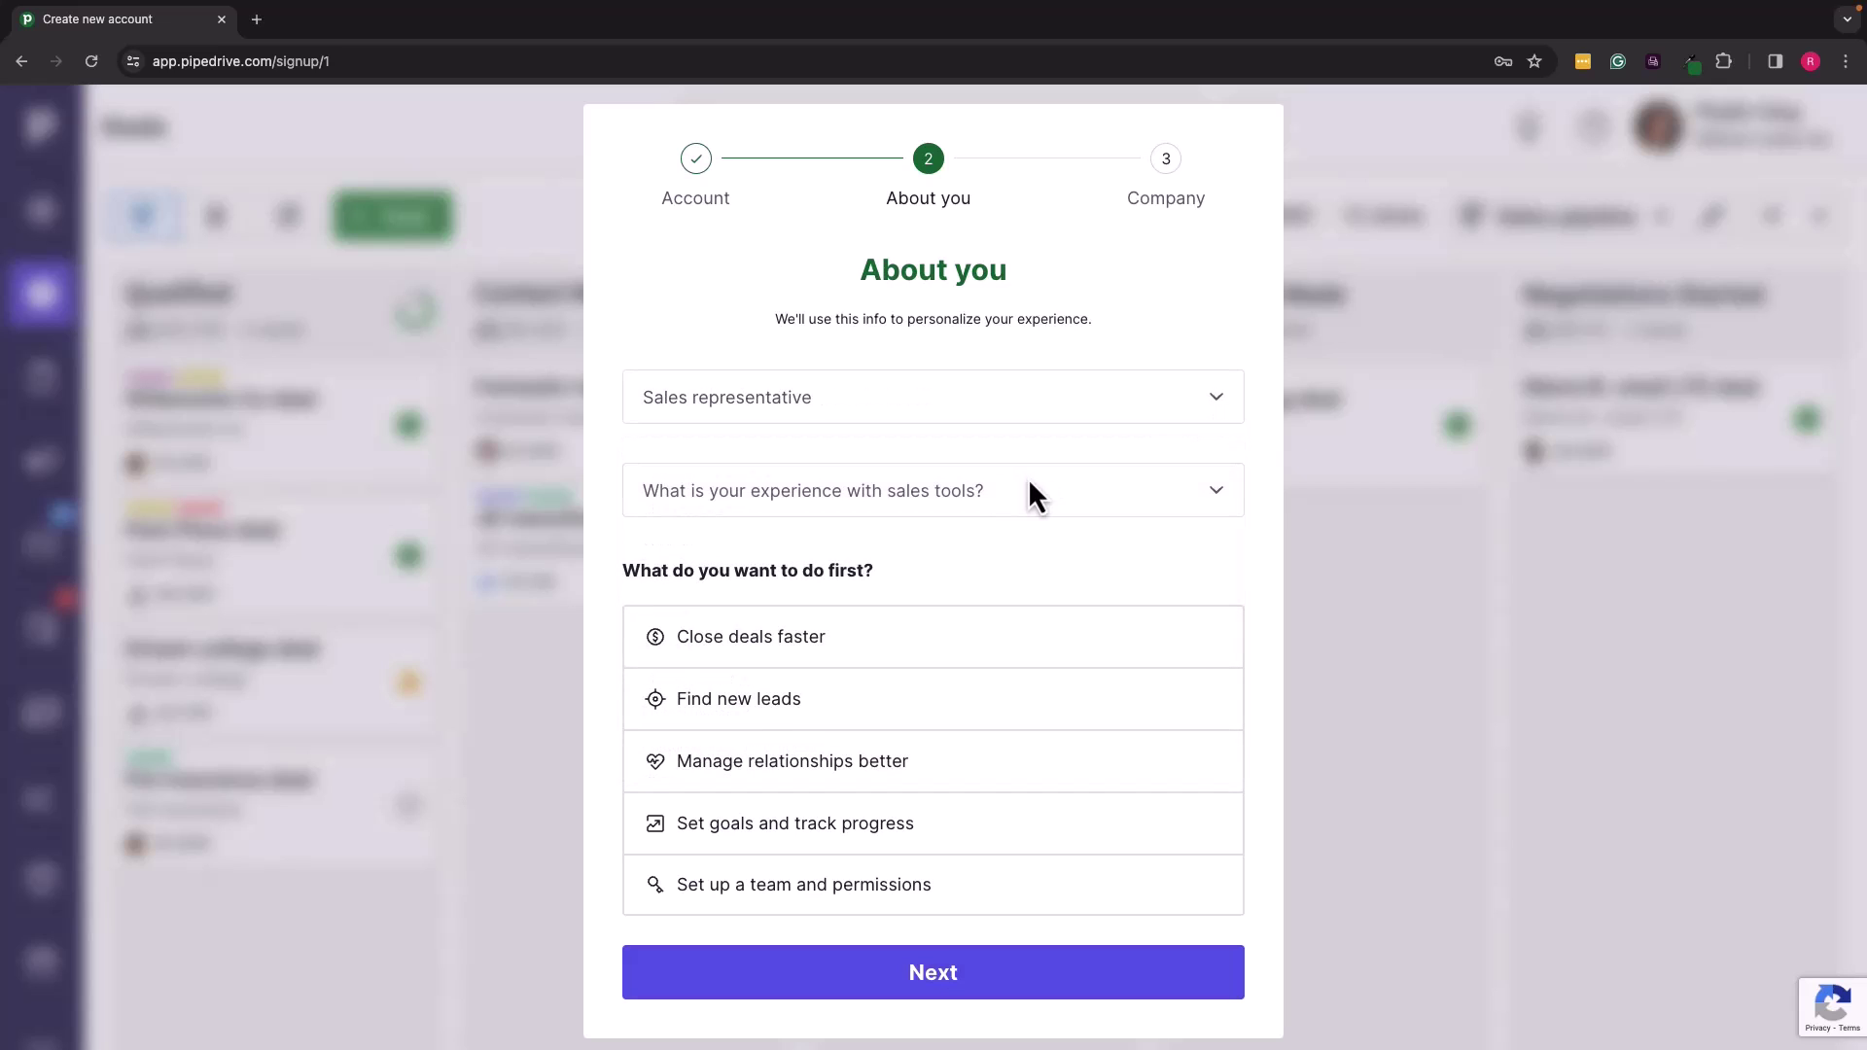
click(1218, 494)
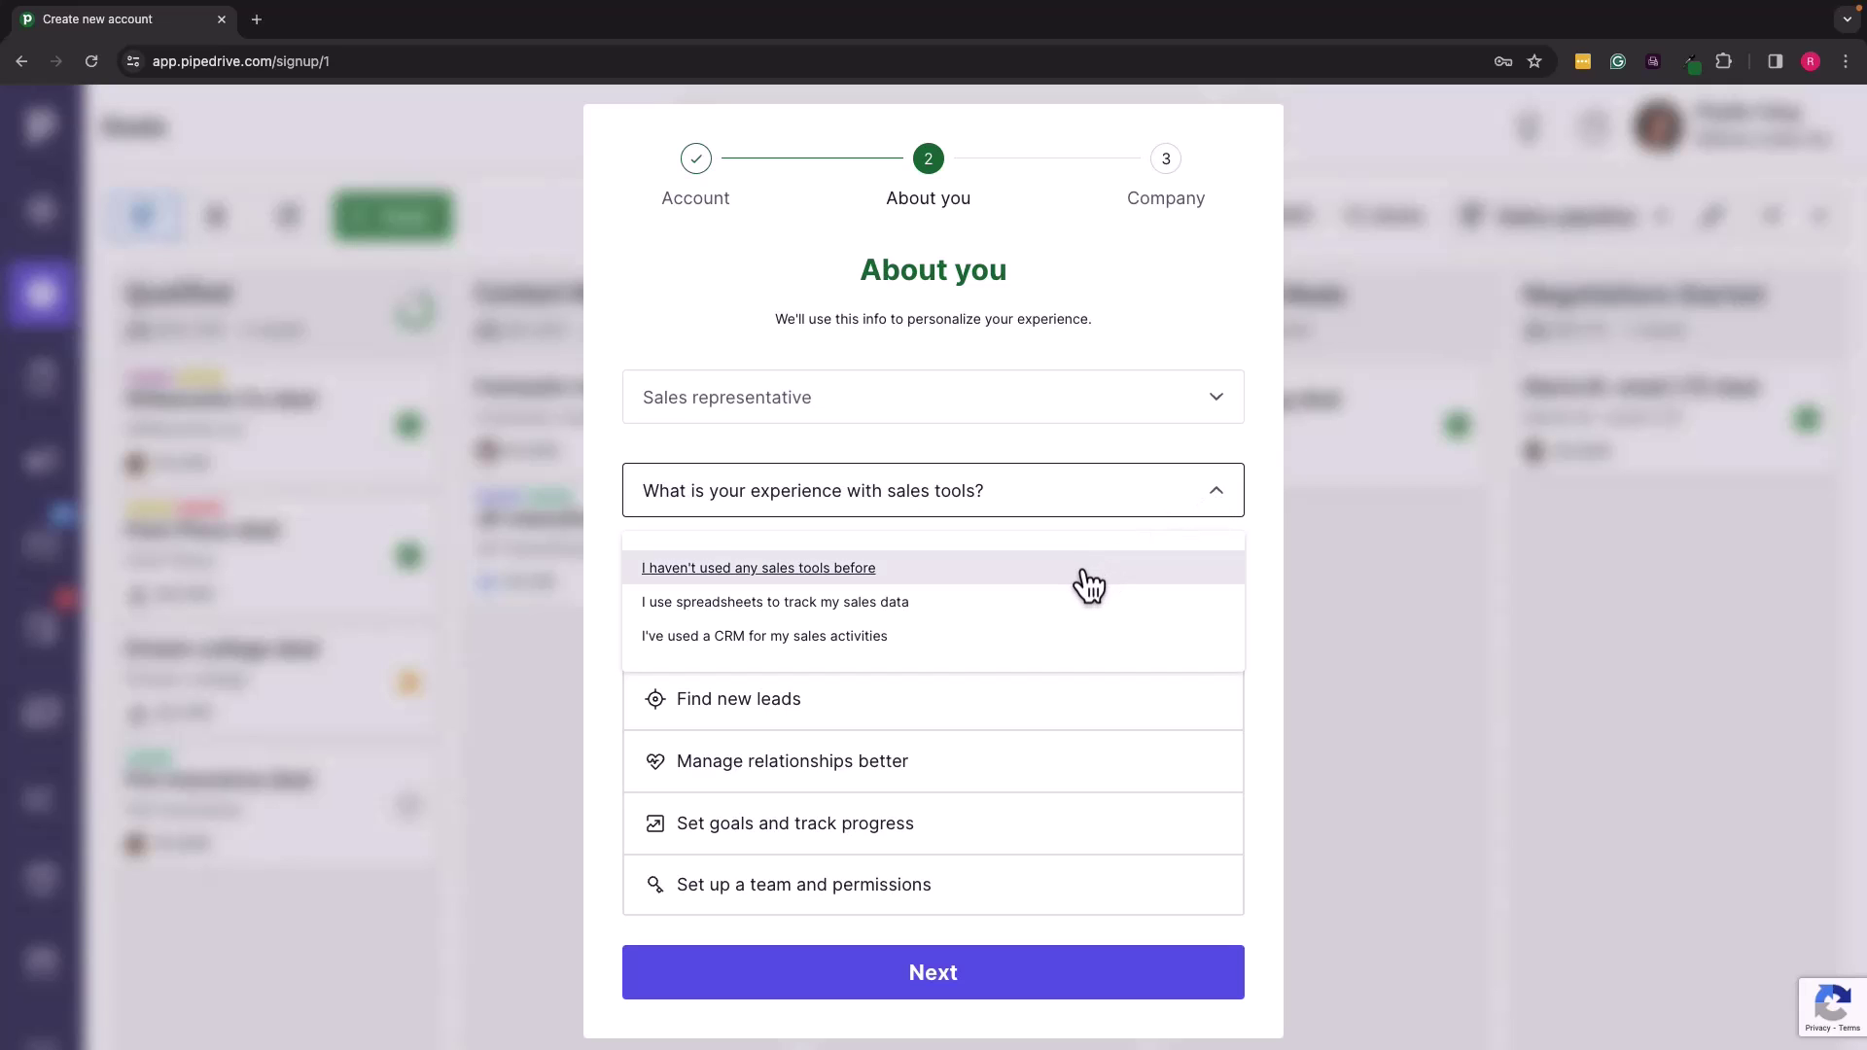
click(885, 642)
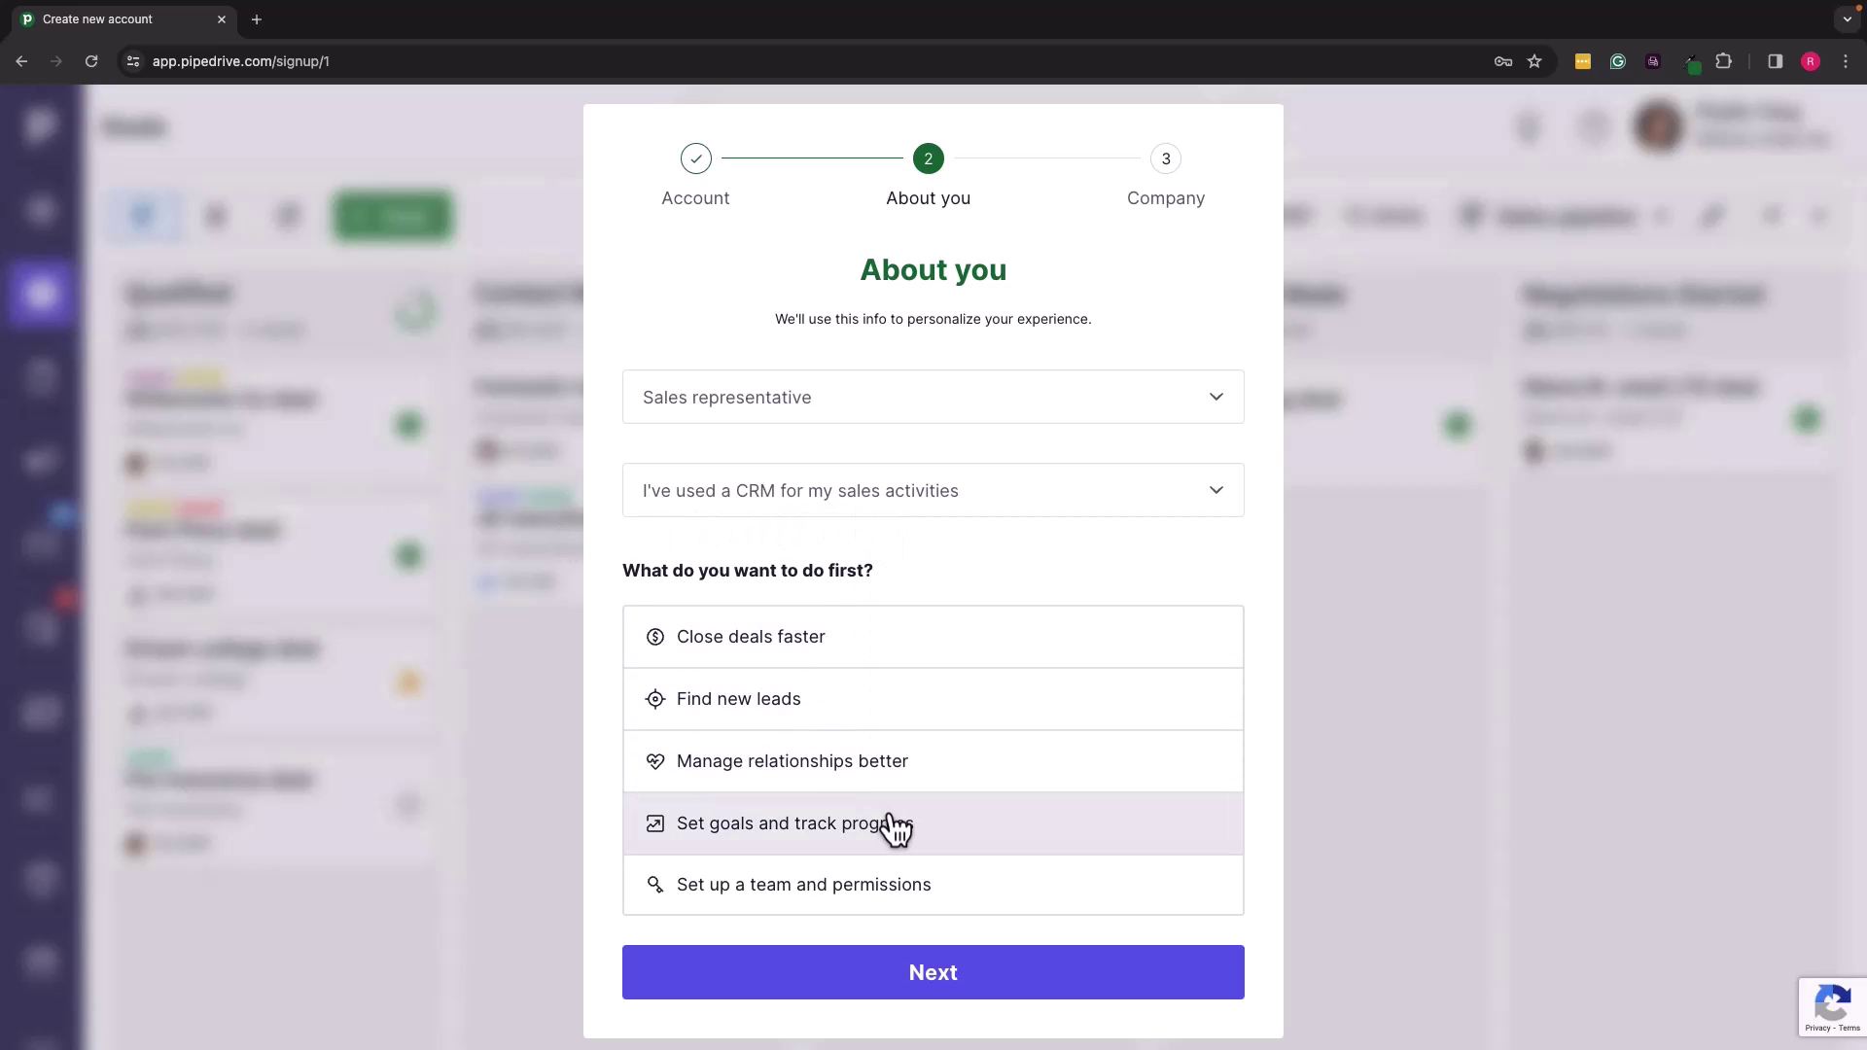
click(843, 774)
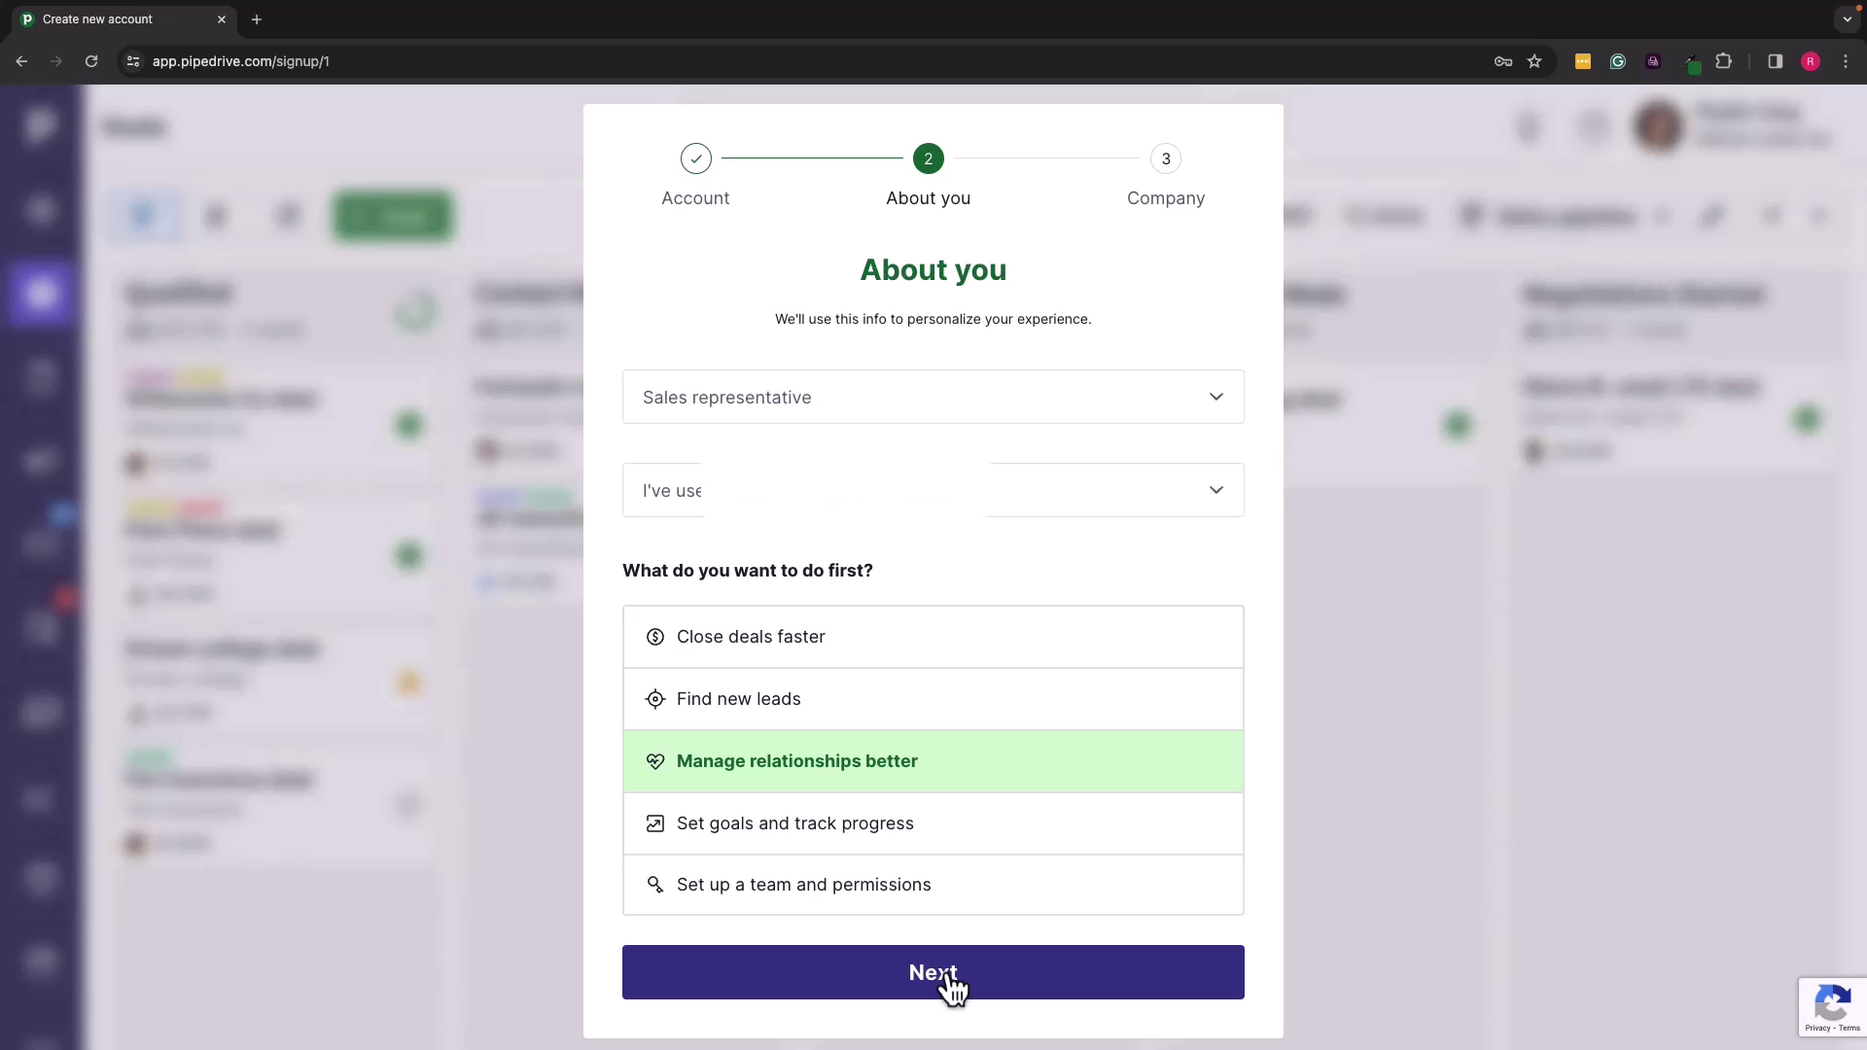
click(951, 980)
Step: Enter company 'Shoelicous Styles', size 2-5, industry Wholesale and retail trade, and create the account
click(908, 418)
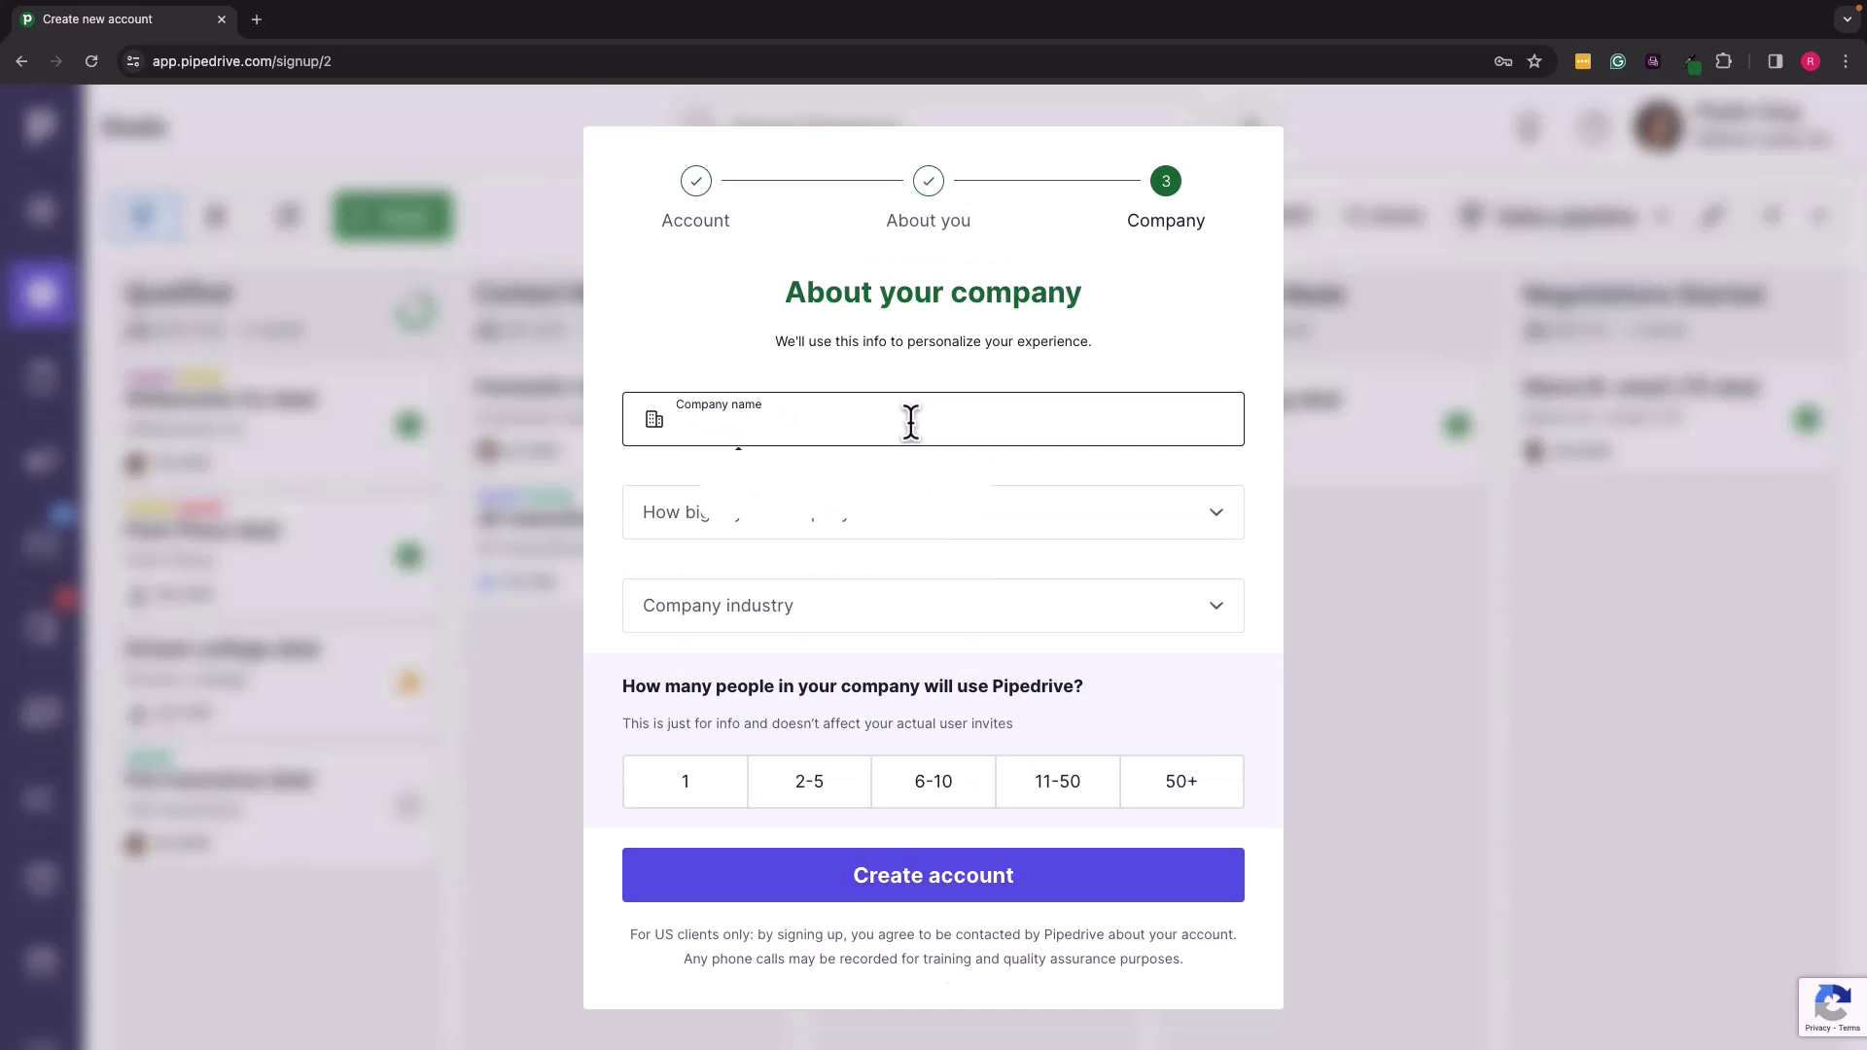
text(Shoelicous Styles)
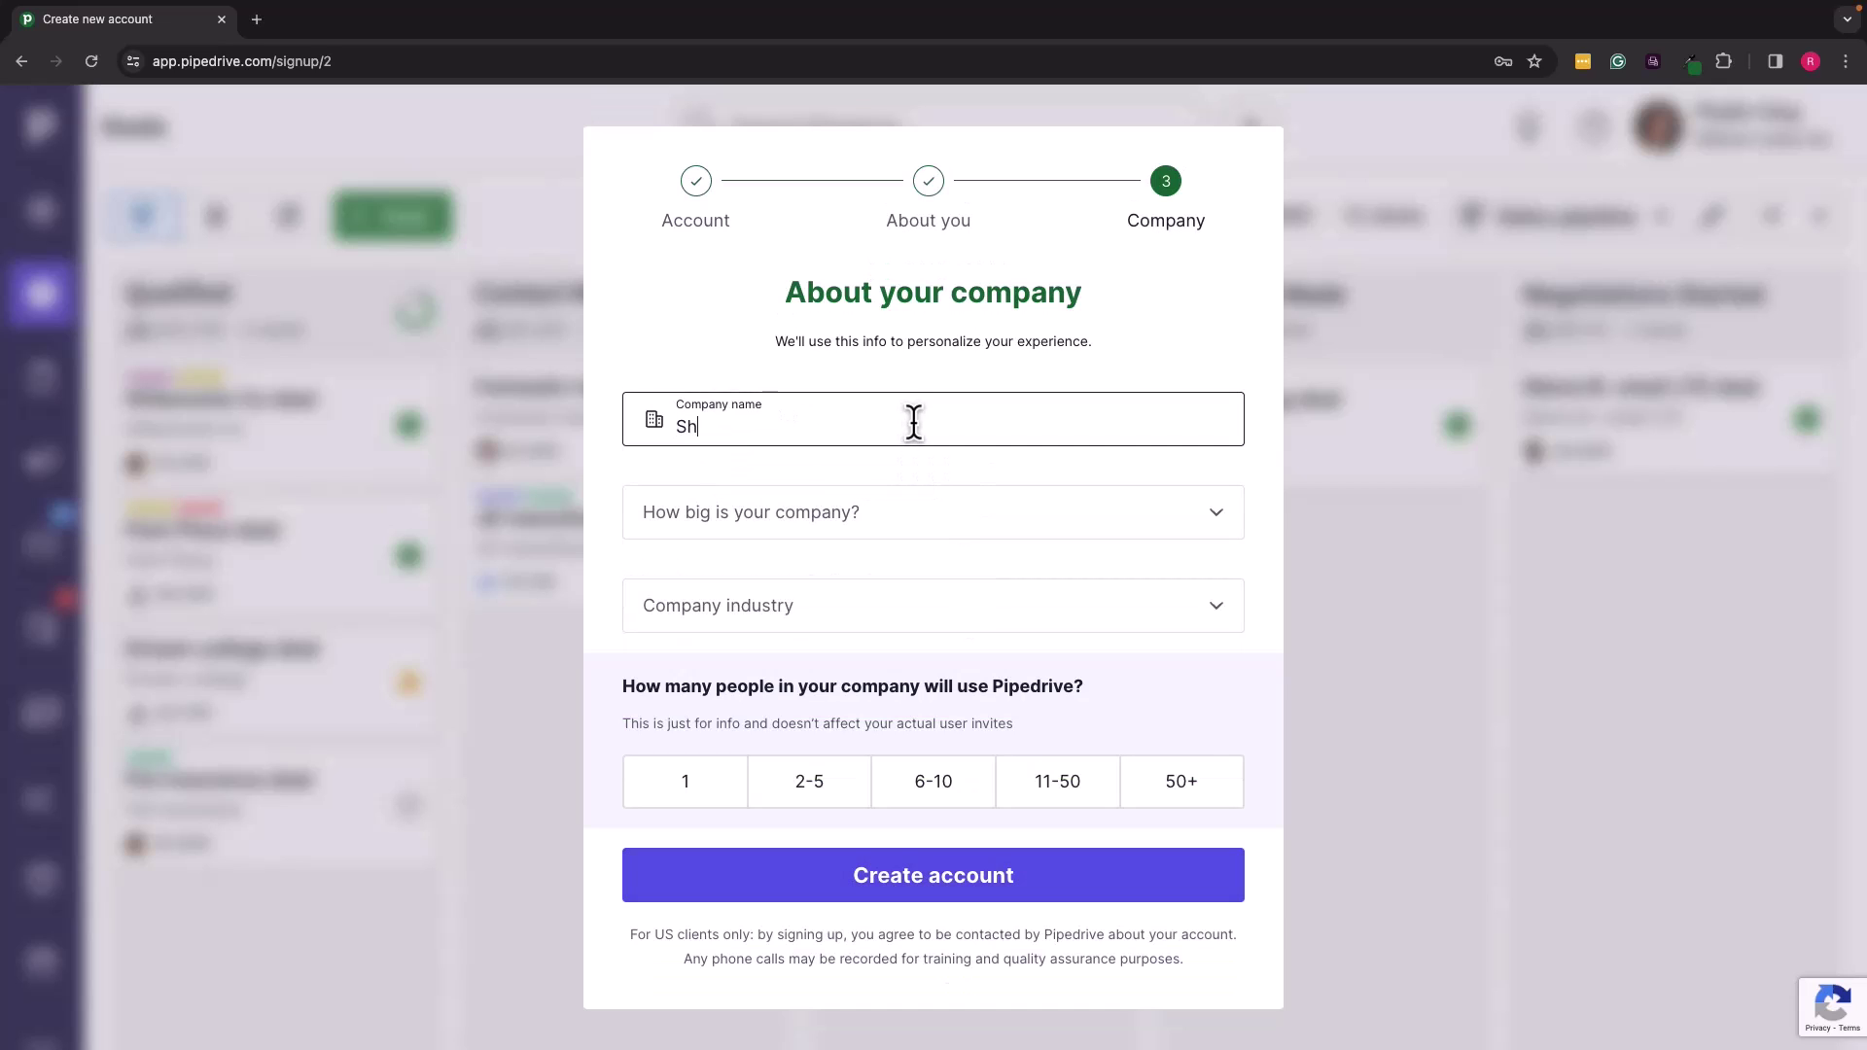
click(1000, 515)
click(912, 627)
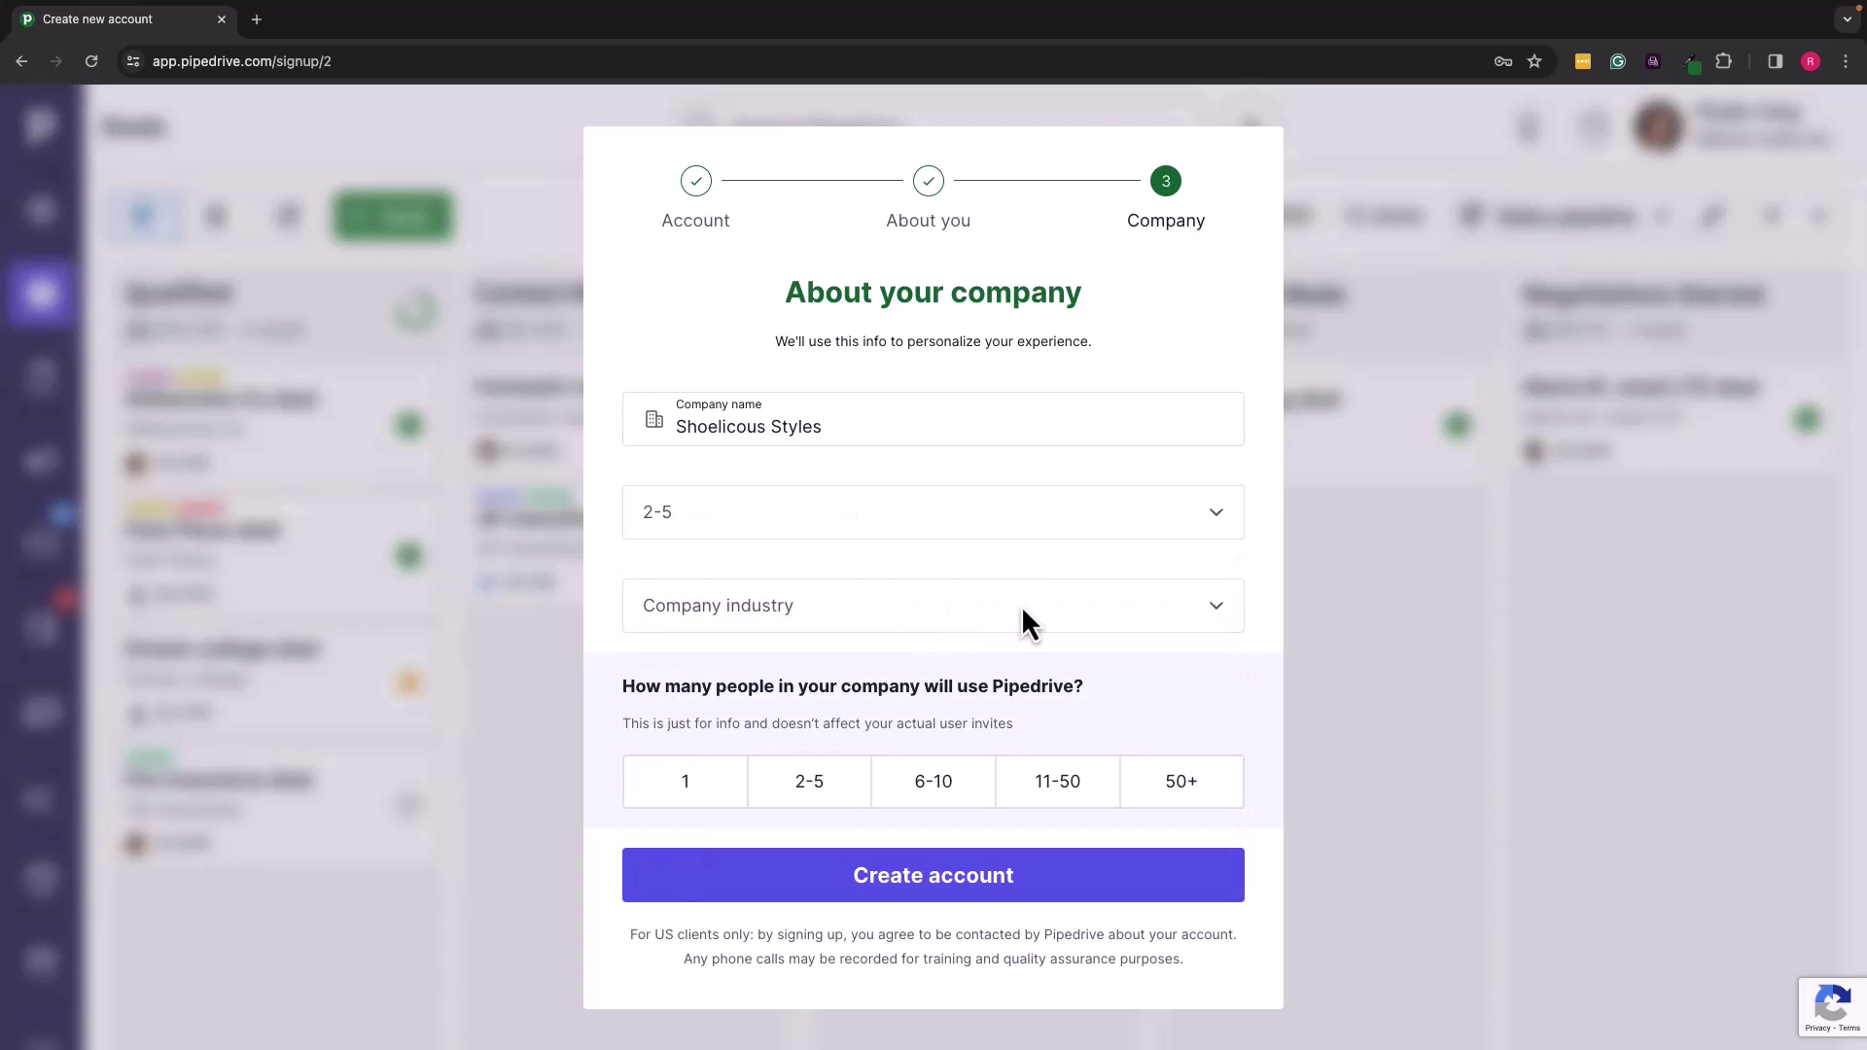
click(937, 615)
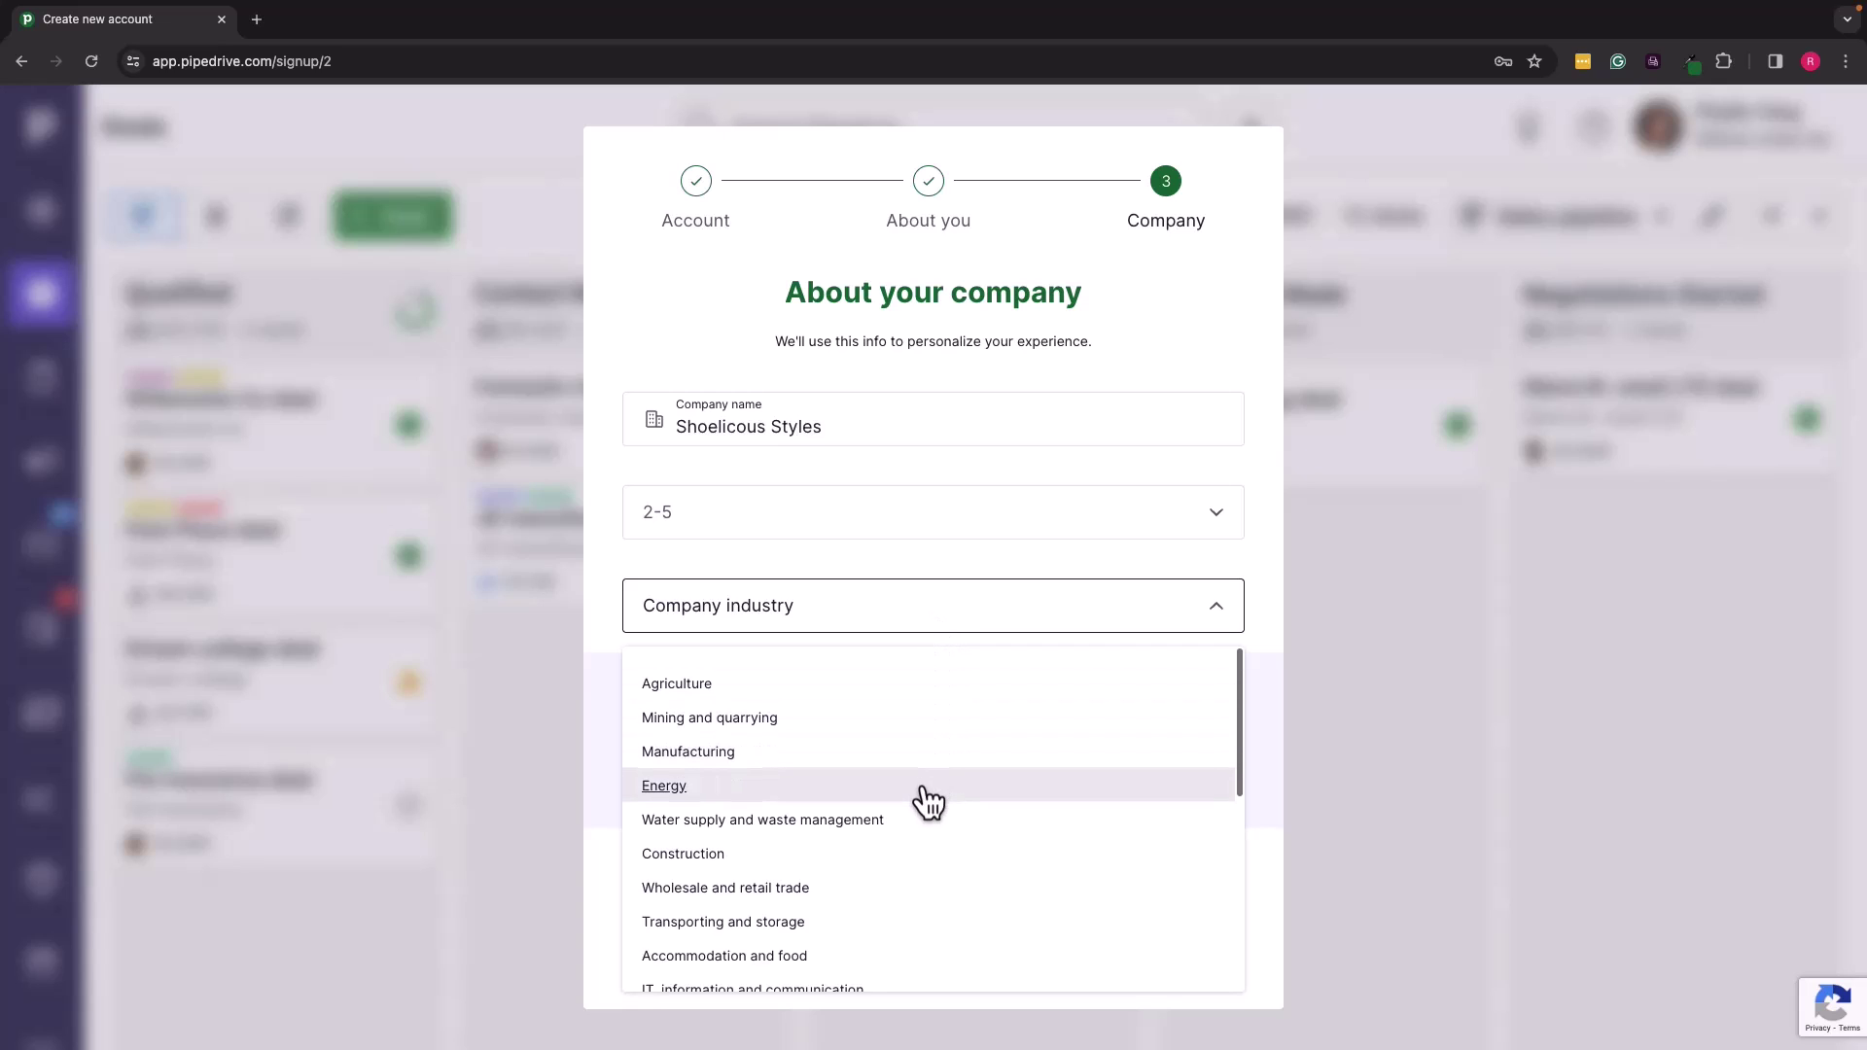
scroll(929, 802, down, 3)
scroll(929, 802, up, 1)
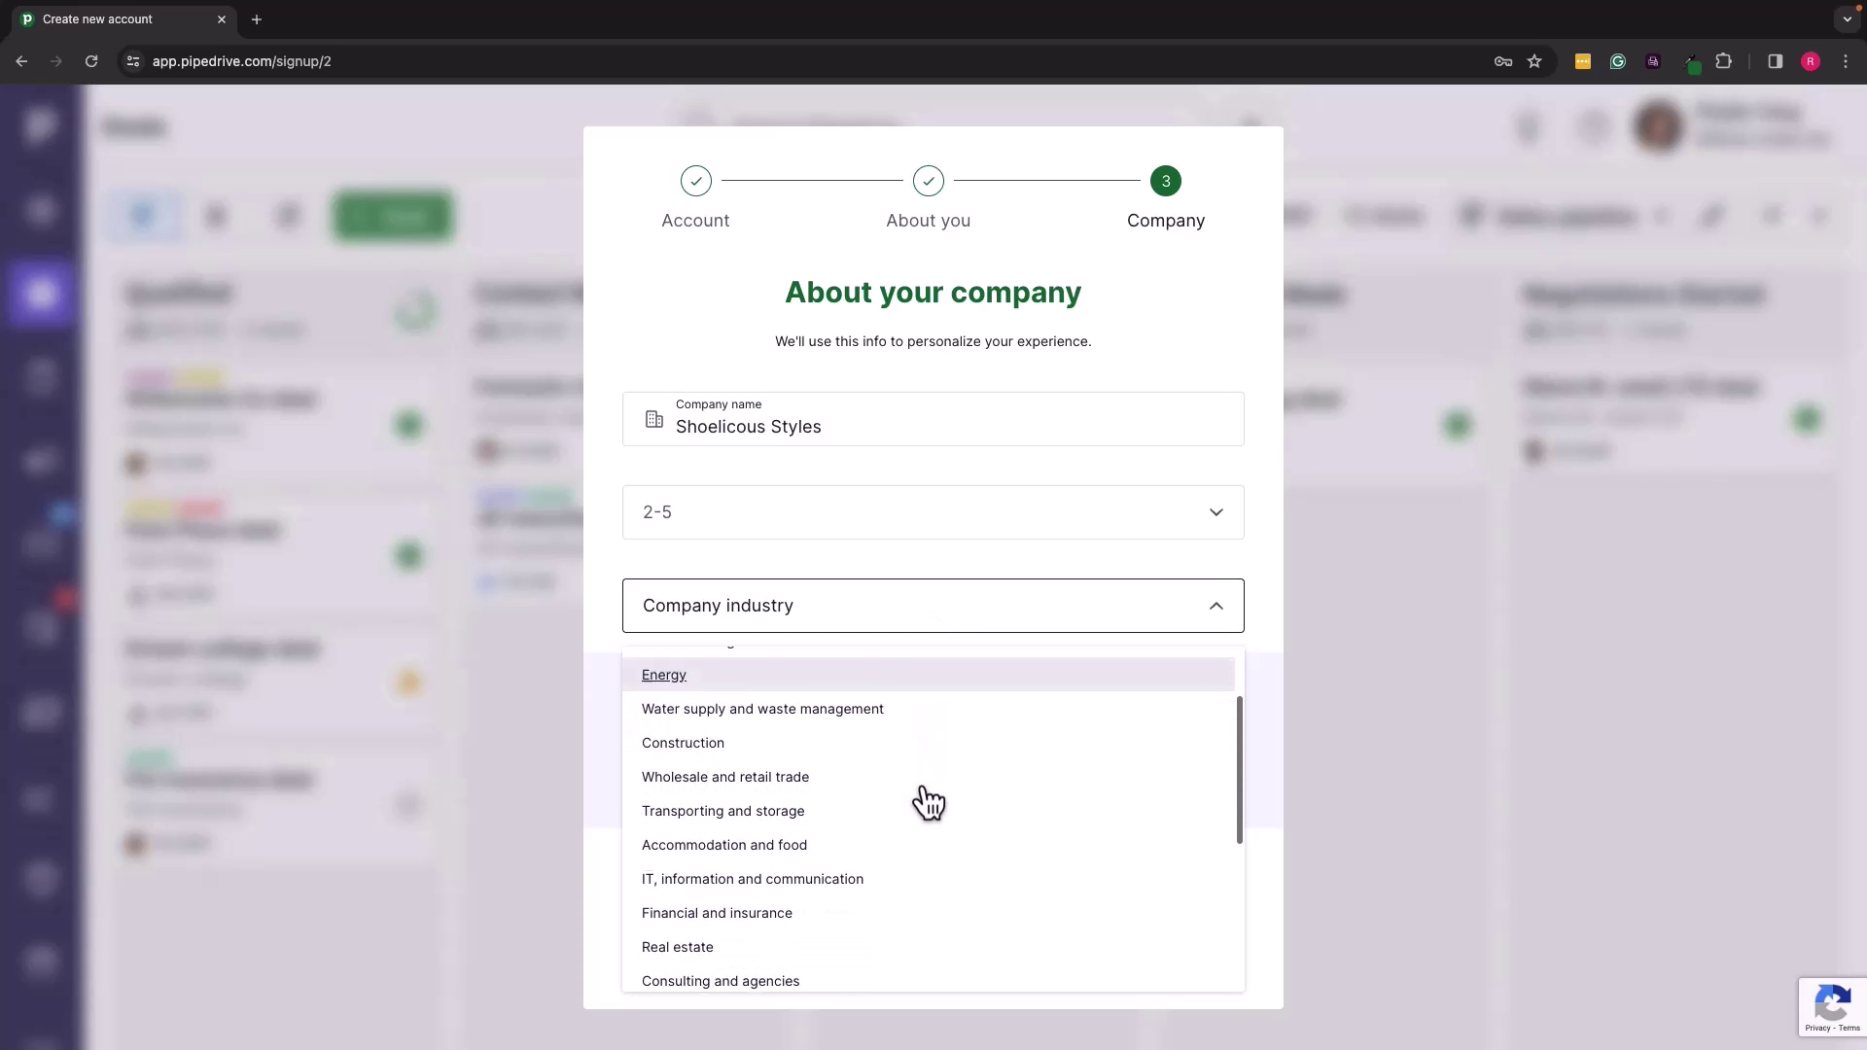
scroll(929, 802, up, 2)
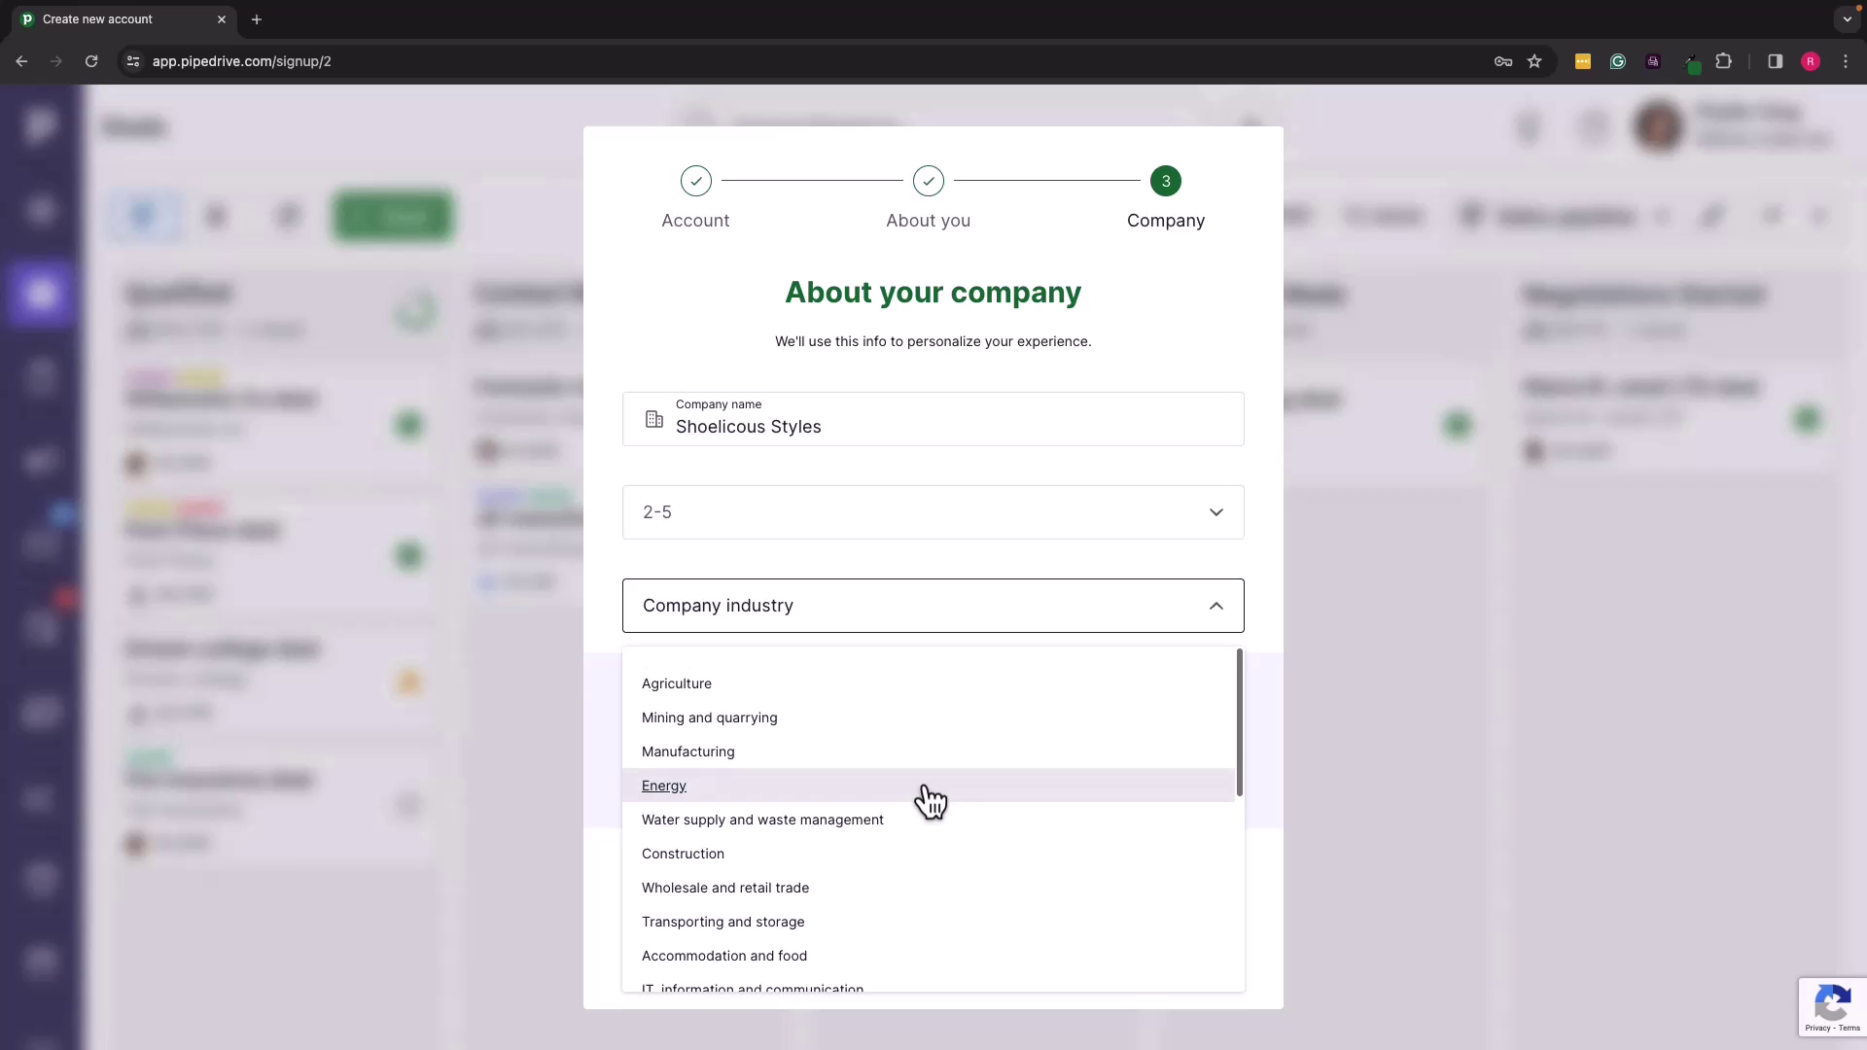
click(783, 900)
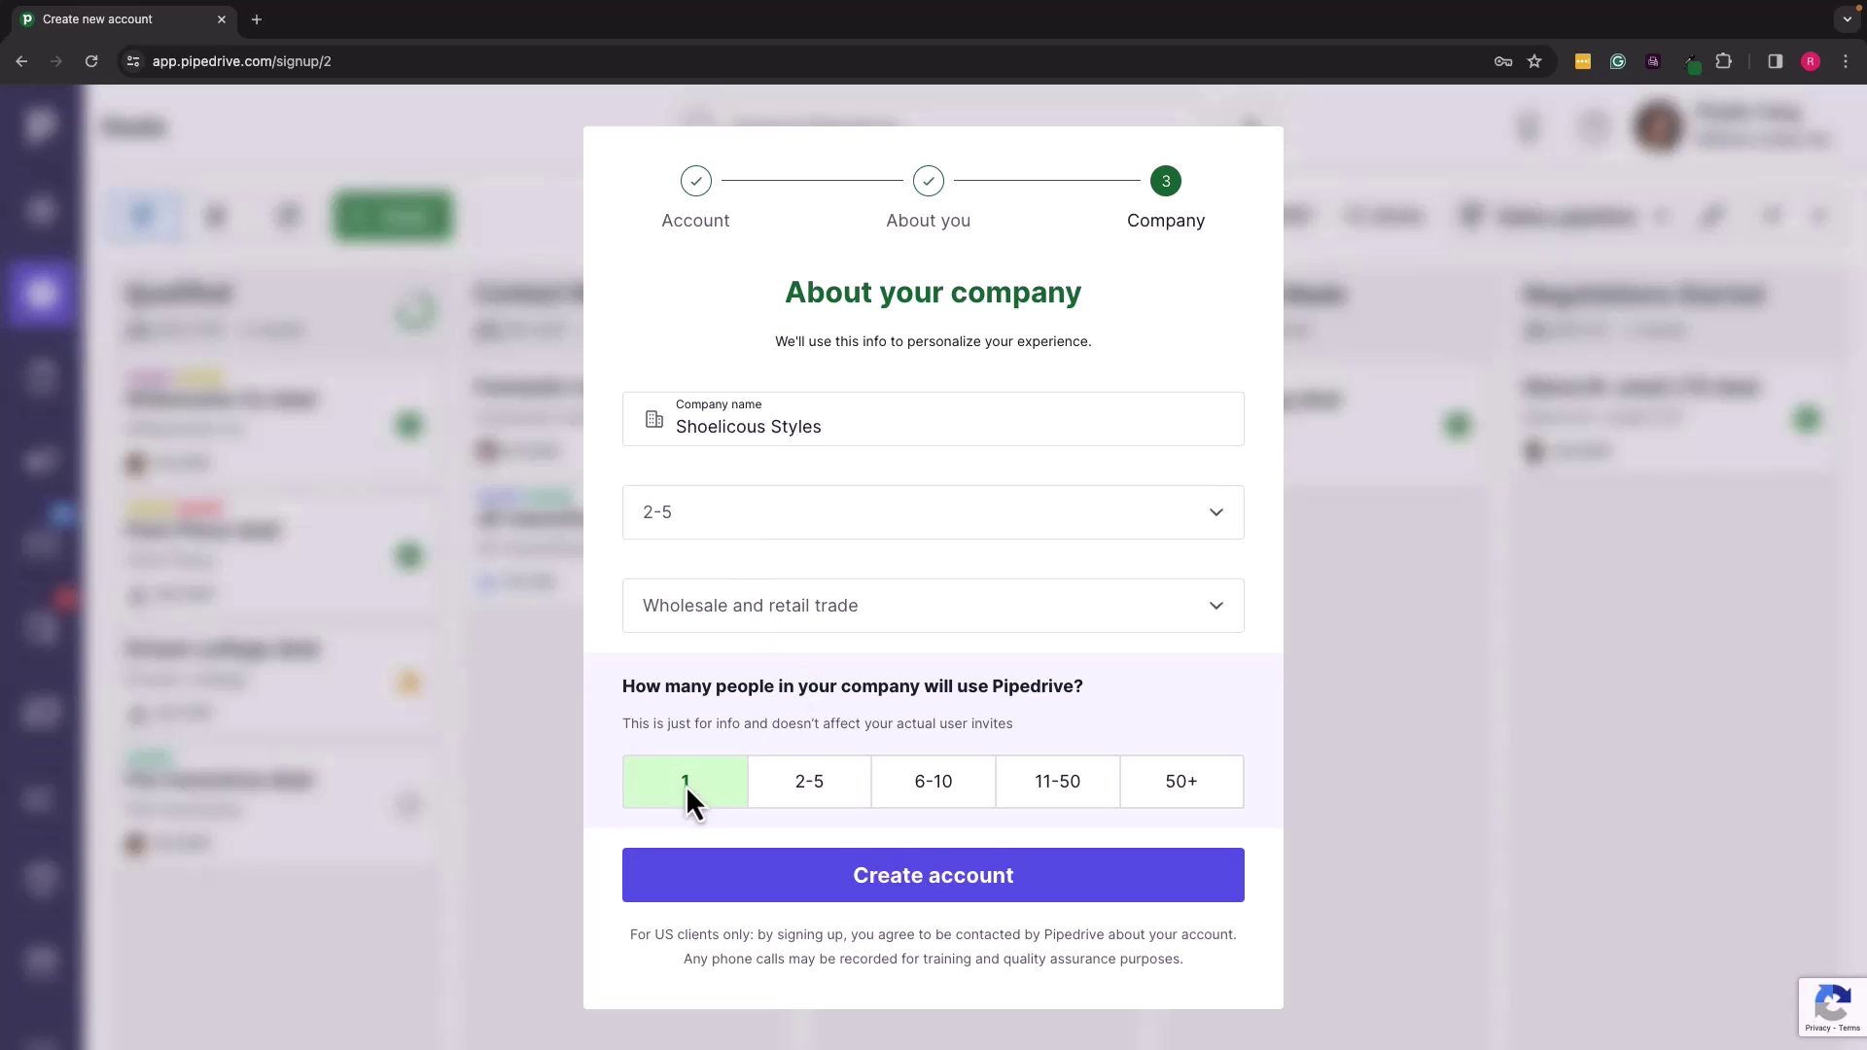
click(936, 880)
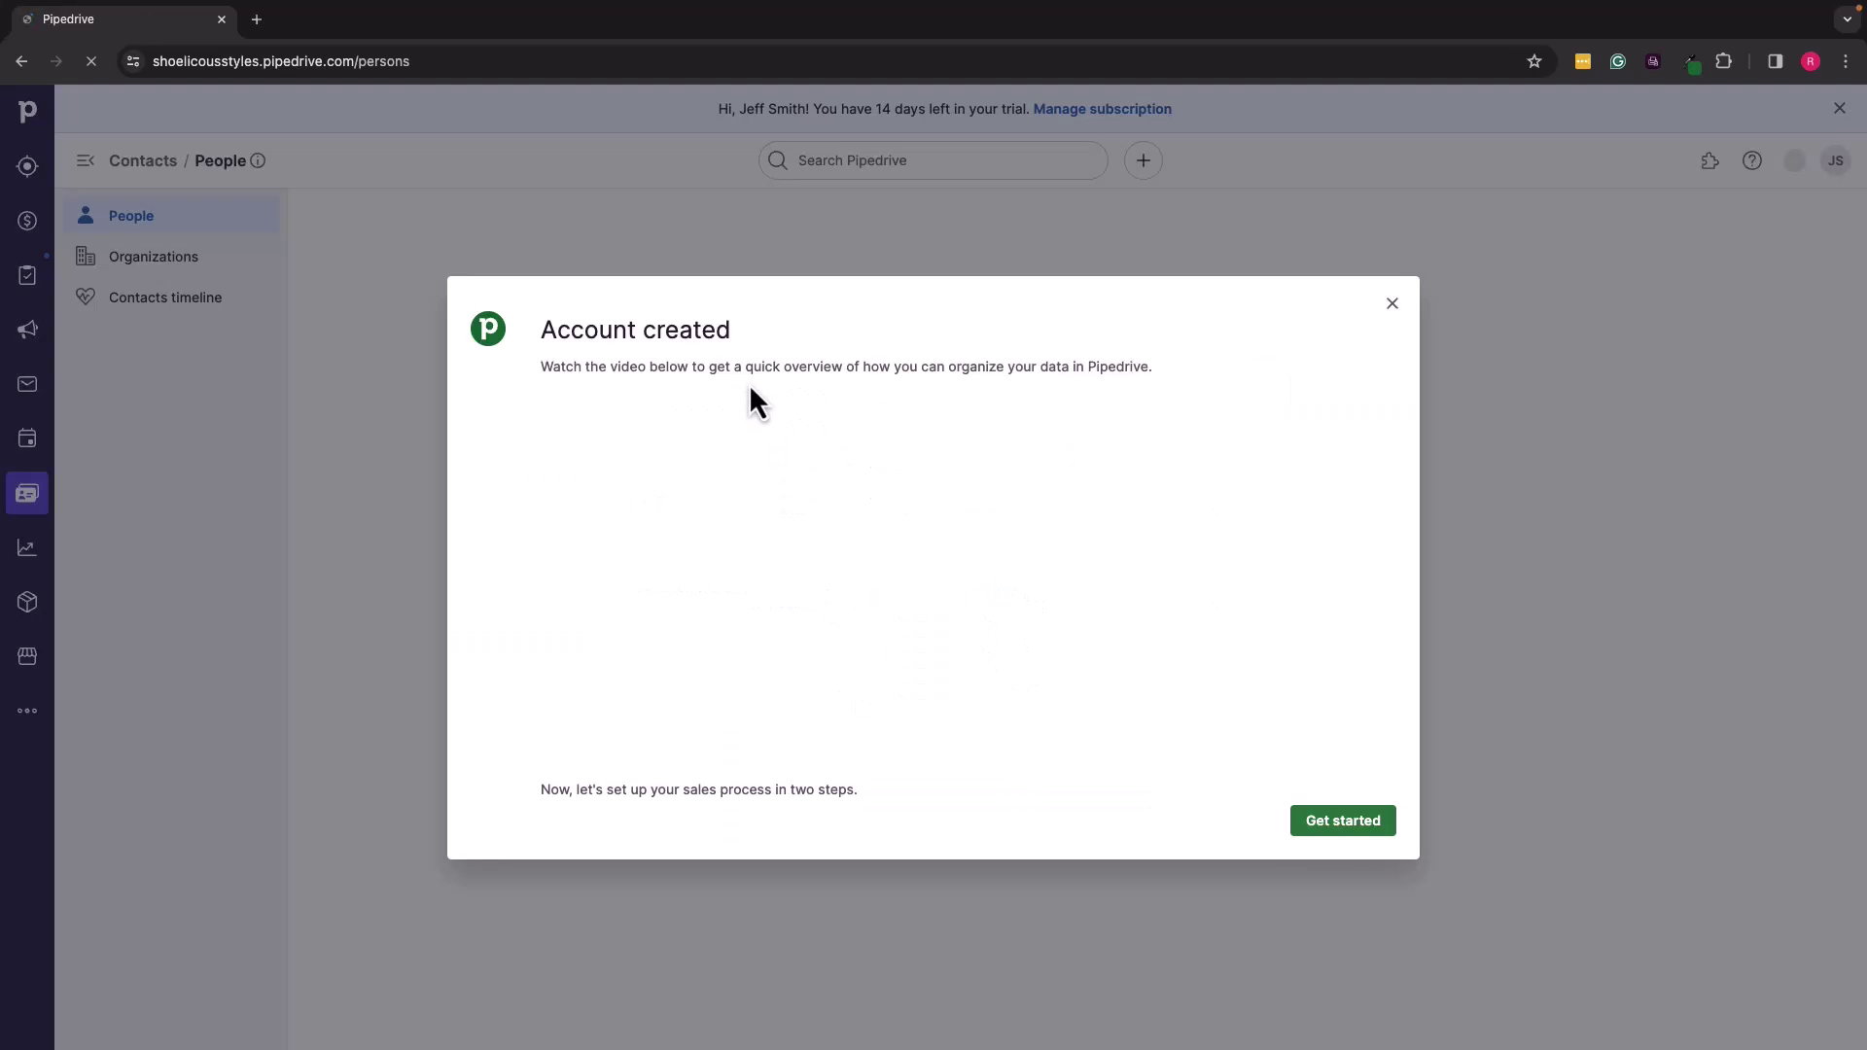
Step: Get started and save the default sales funnel stages
click(1345, 827)
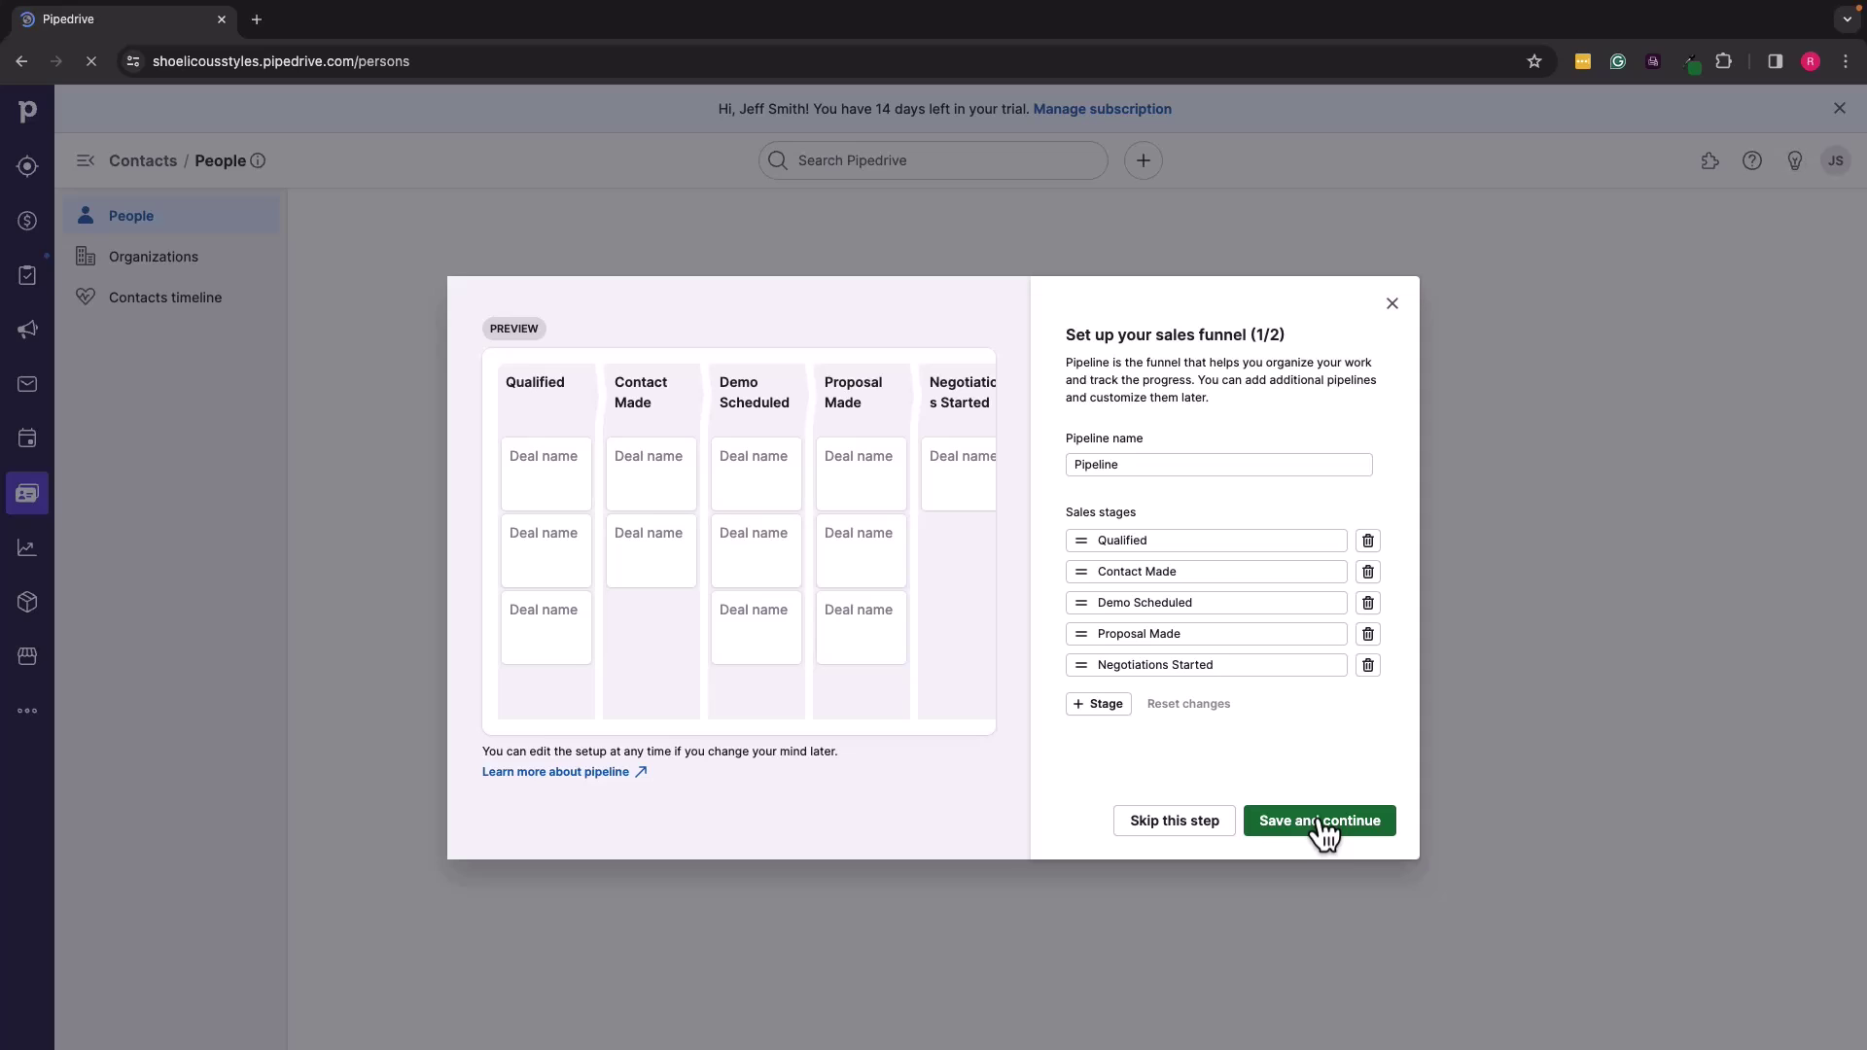
click(1324, 826)
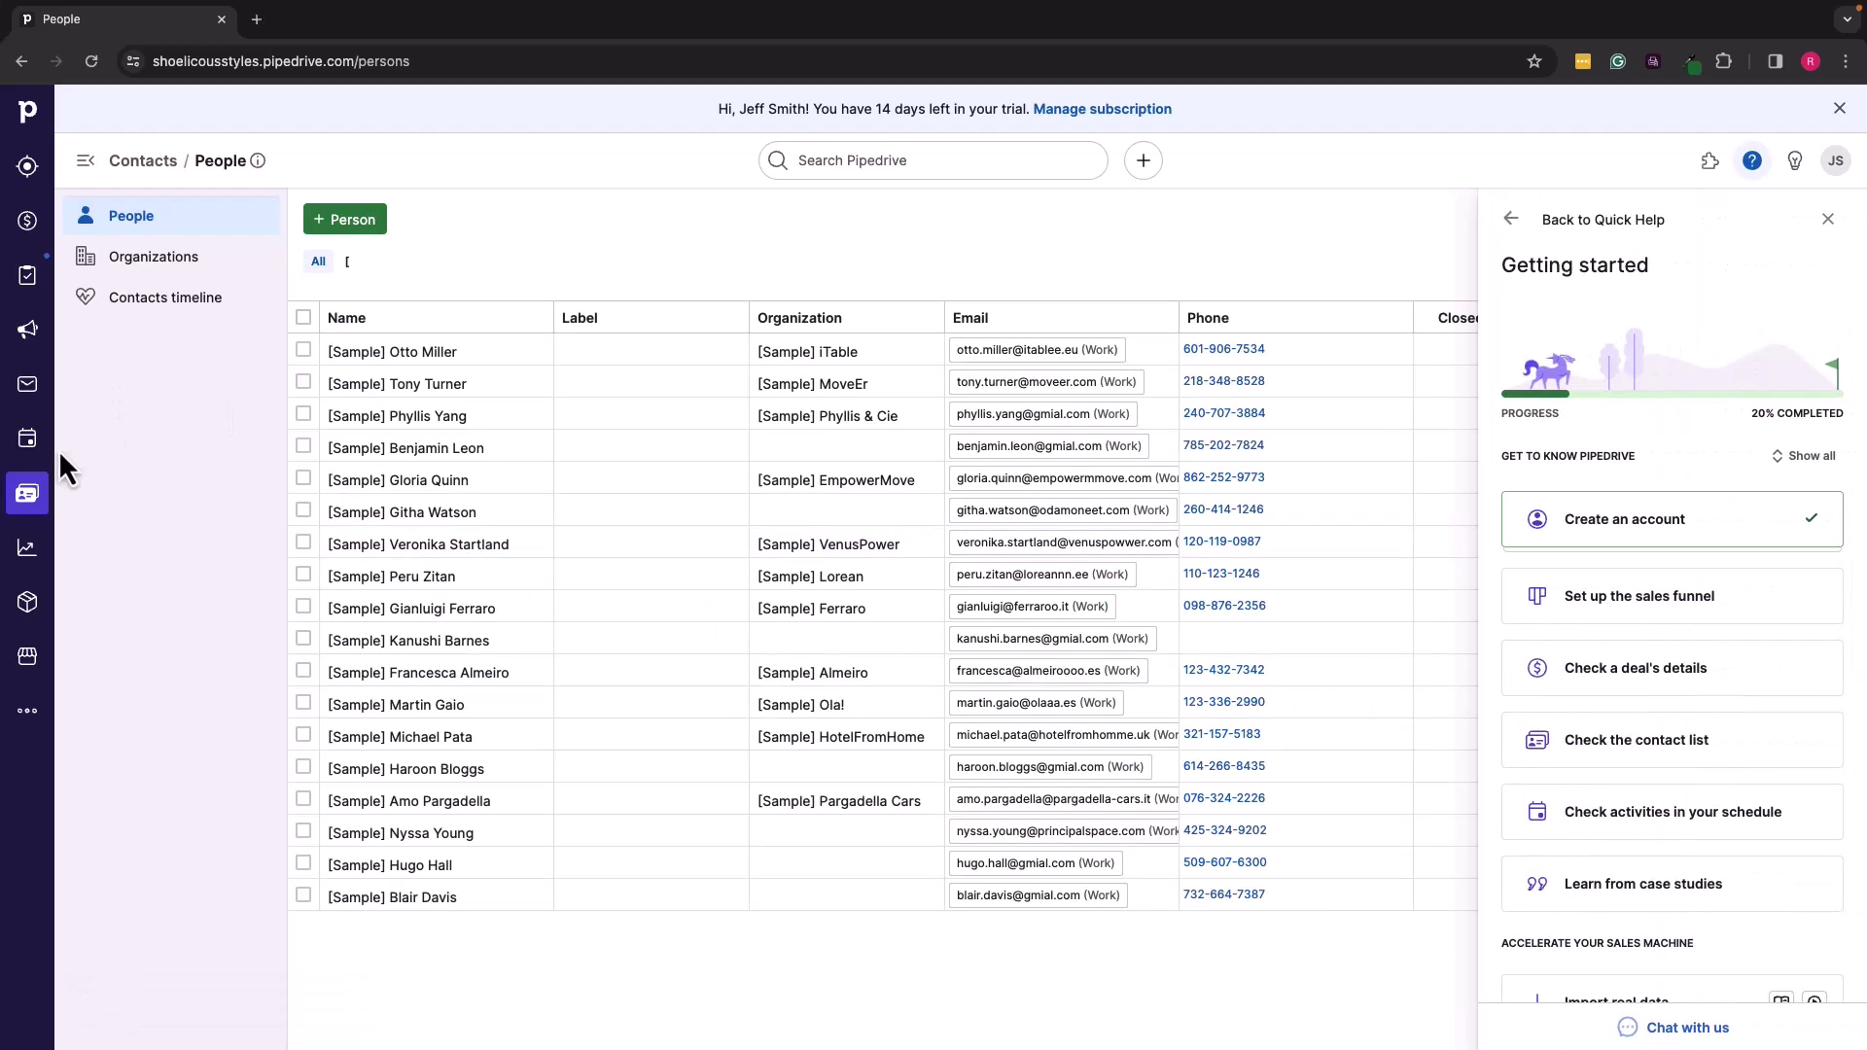
Step: Go from the Deals pipeline to the Accounts tab of Settings > Email sync
click(31, 224)
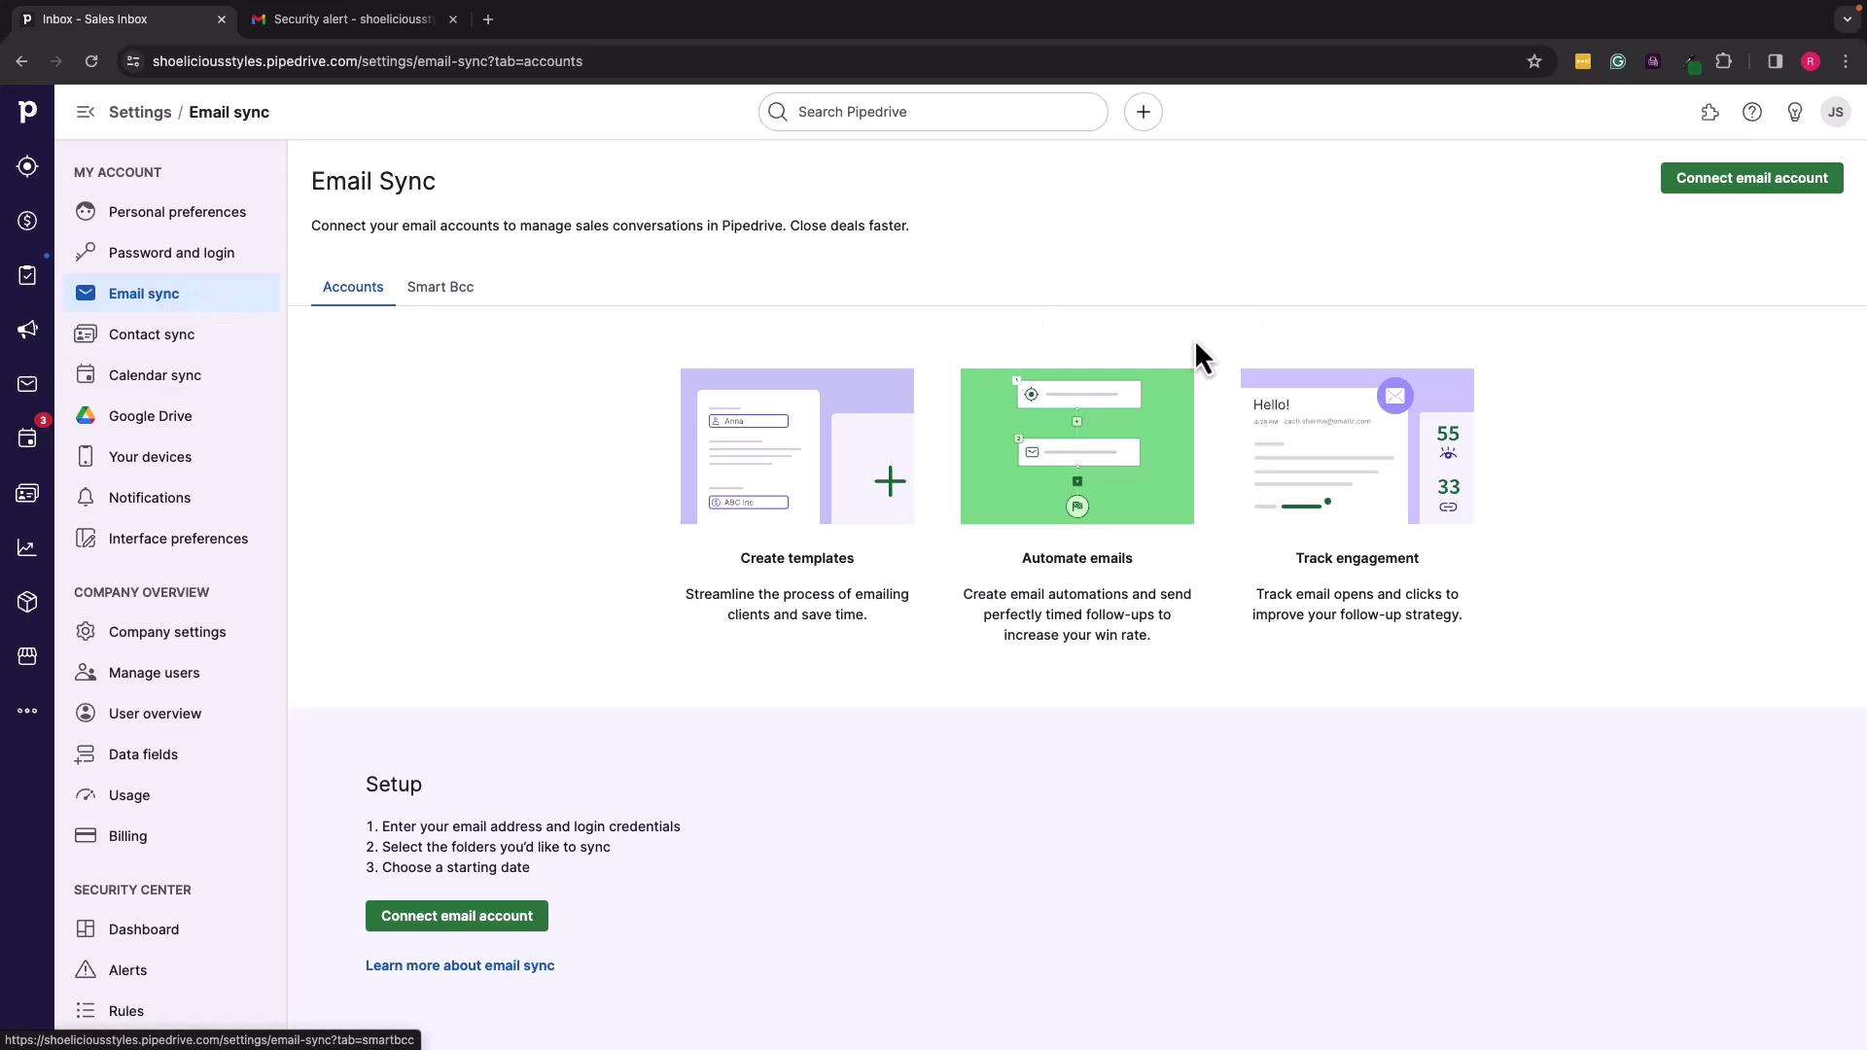
Step: Begin connecting an email account, typing the store's Gmail address
click(1762, 194)
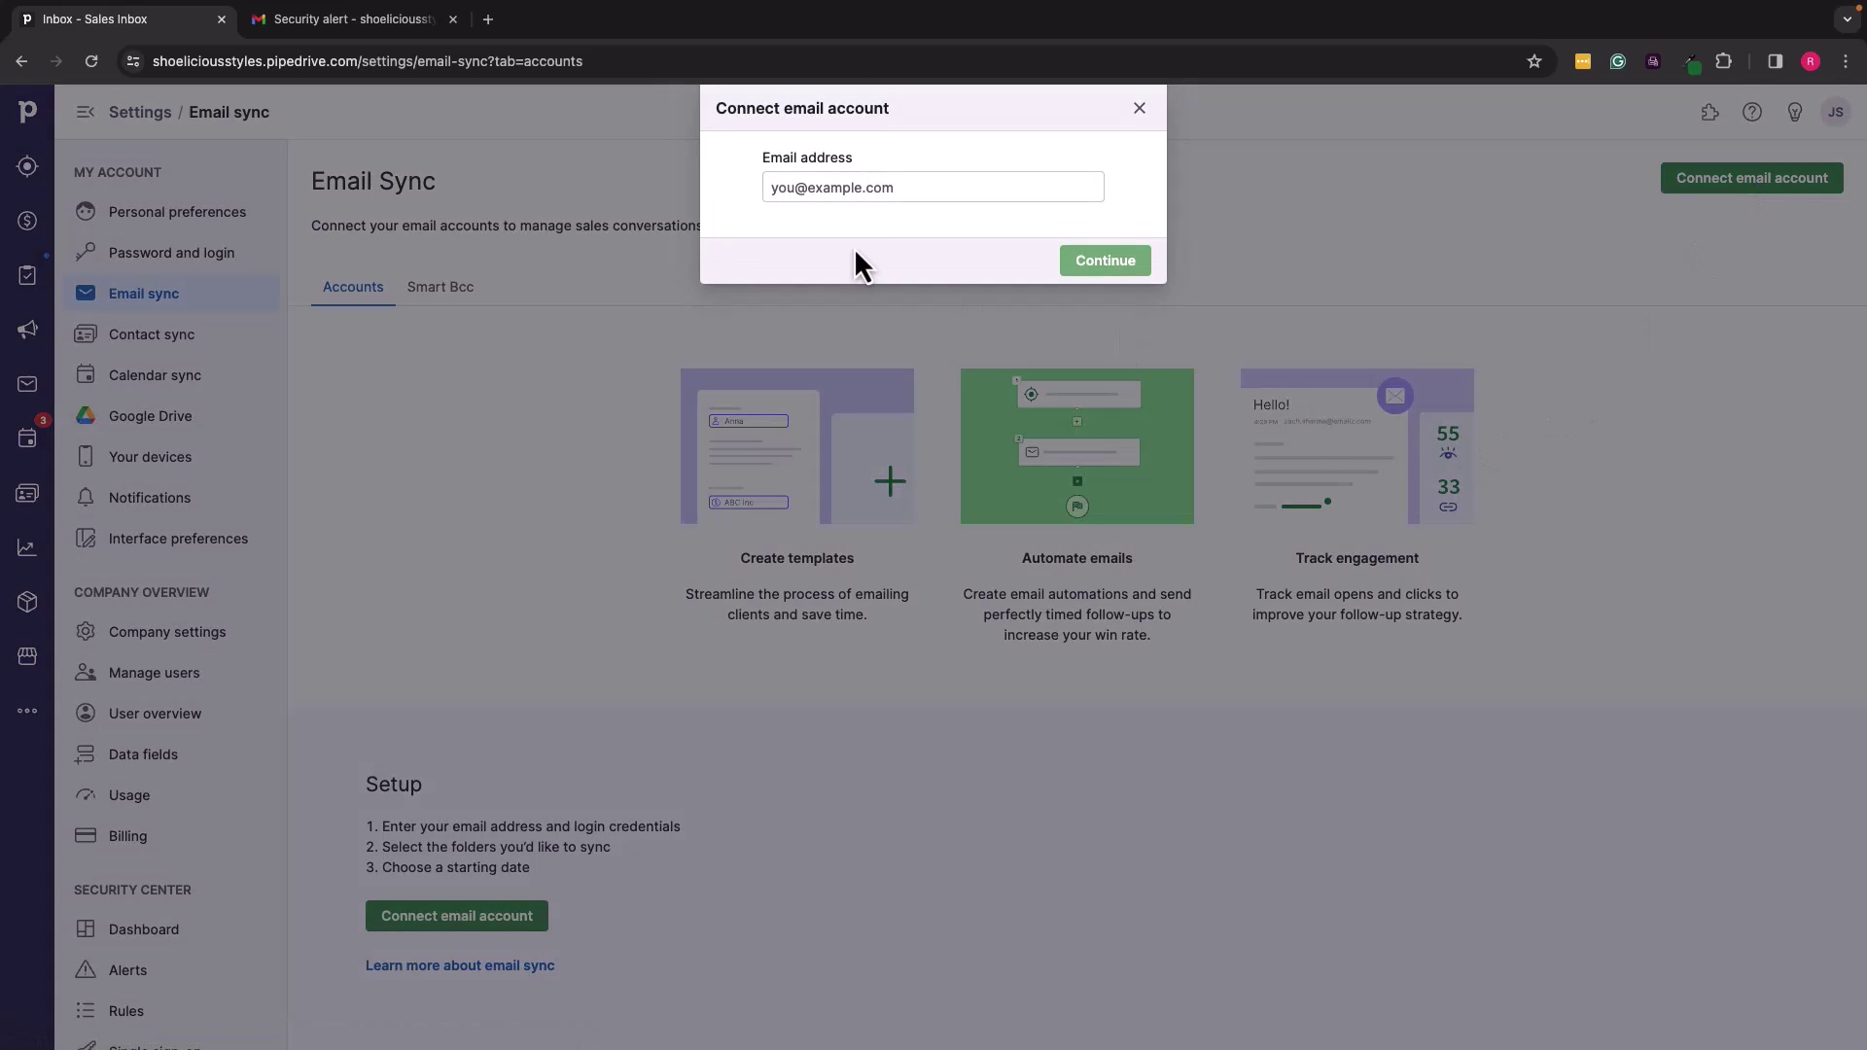
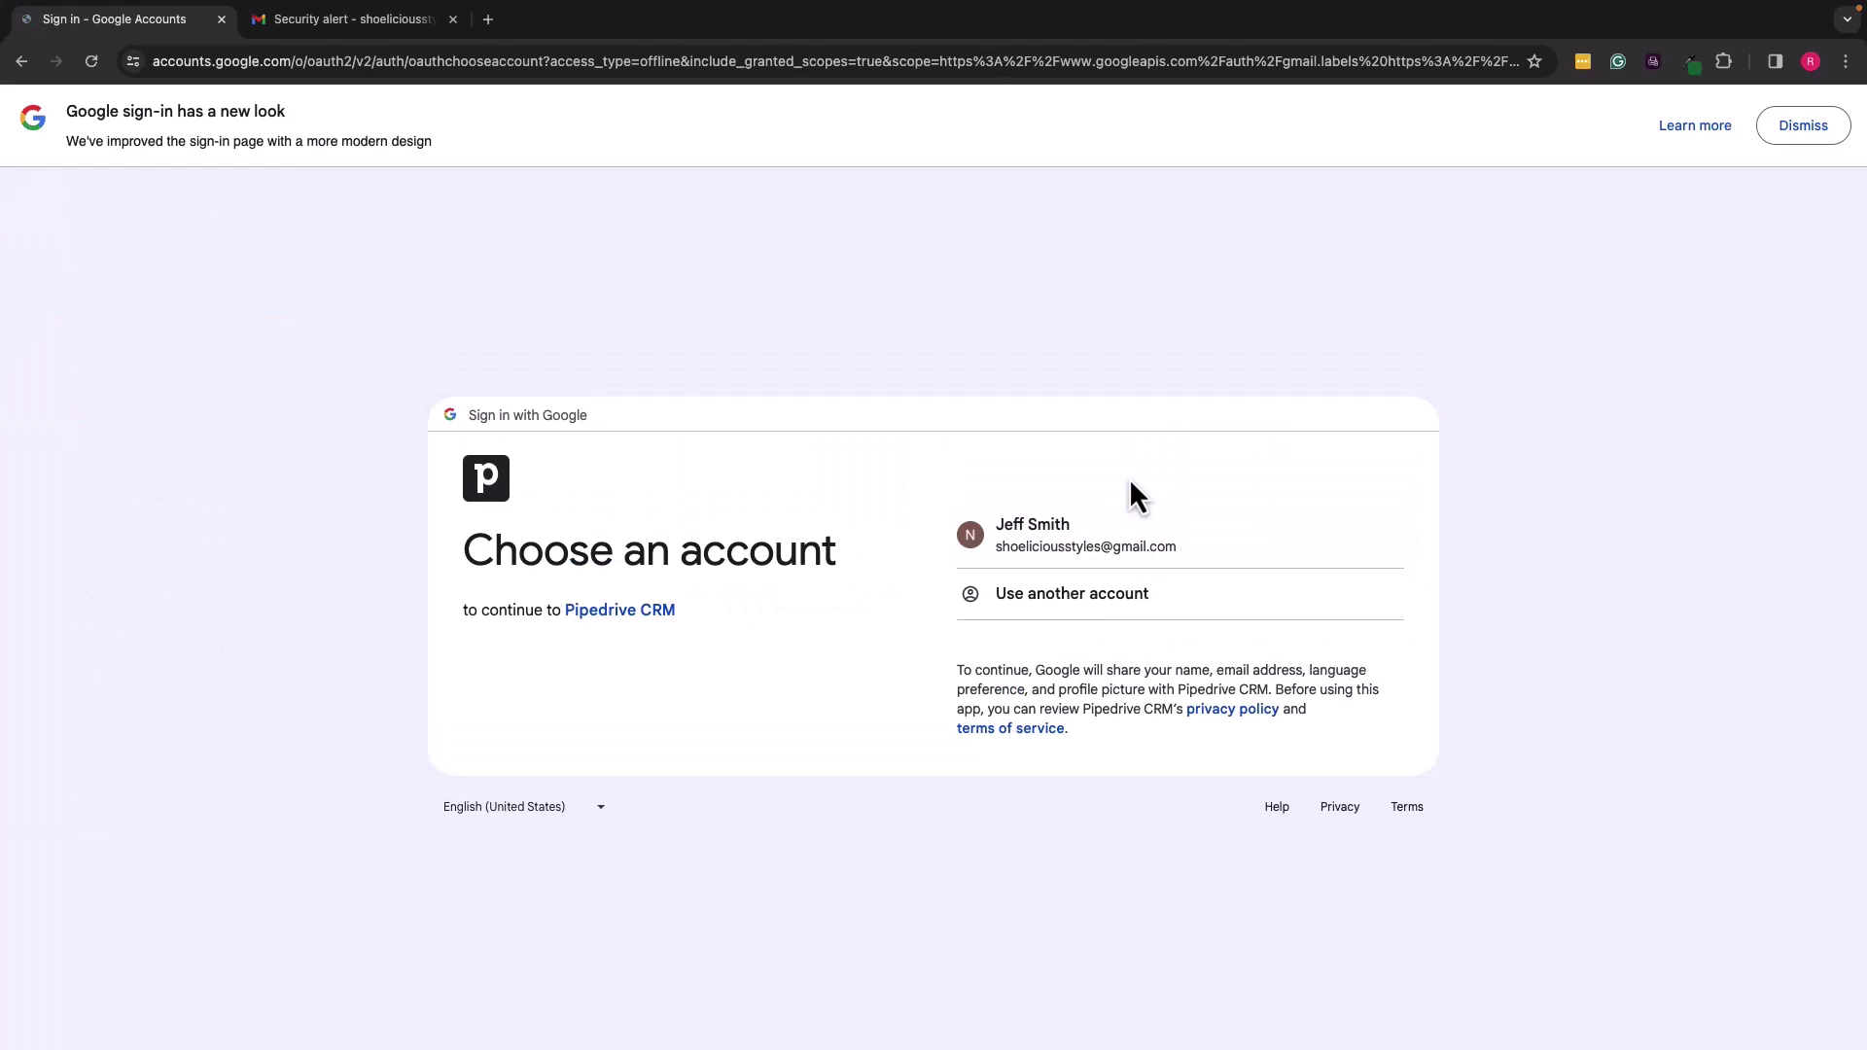
Step: Sign in with the store's Google account and grant Pipedrive CRM the requested extra access
click(1050, 557)
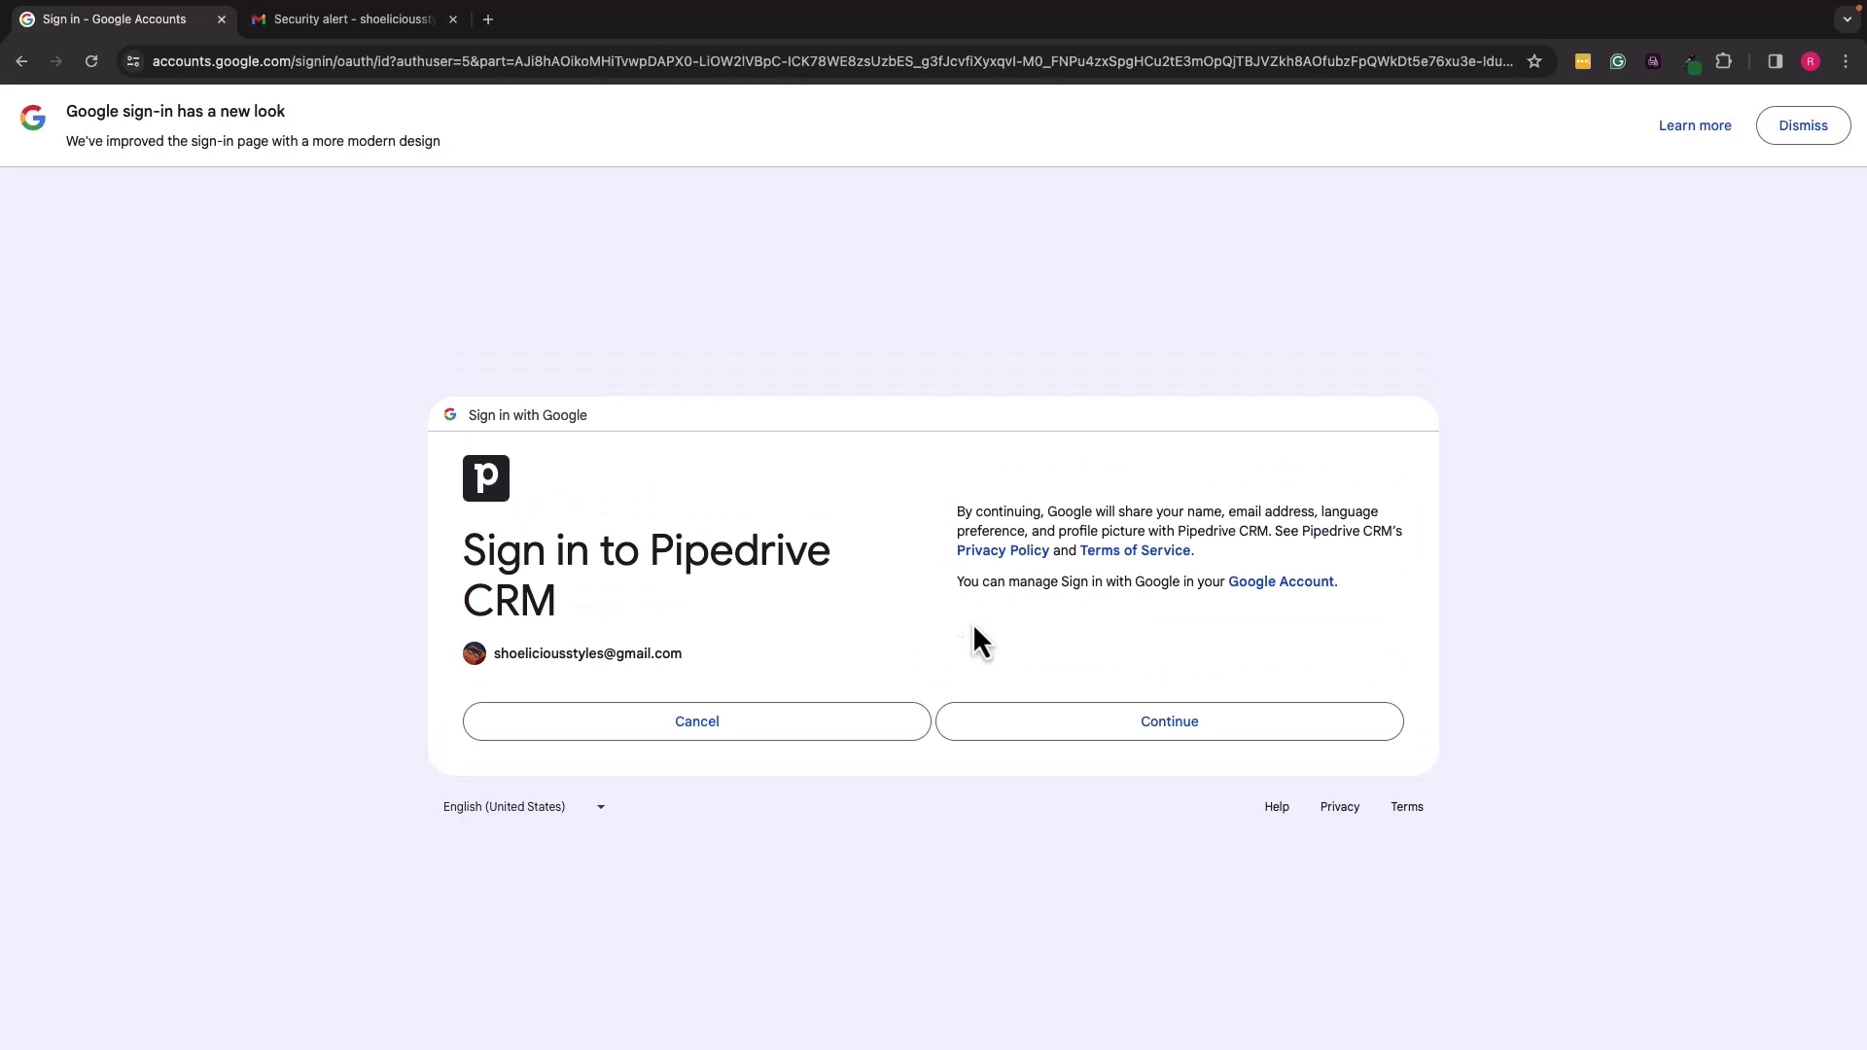
click(1123, 734)
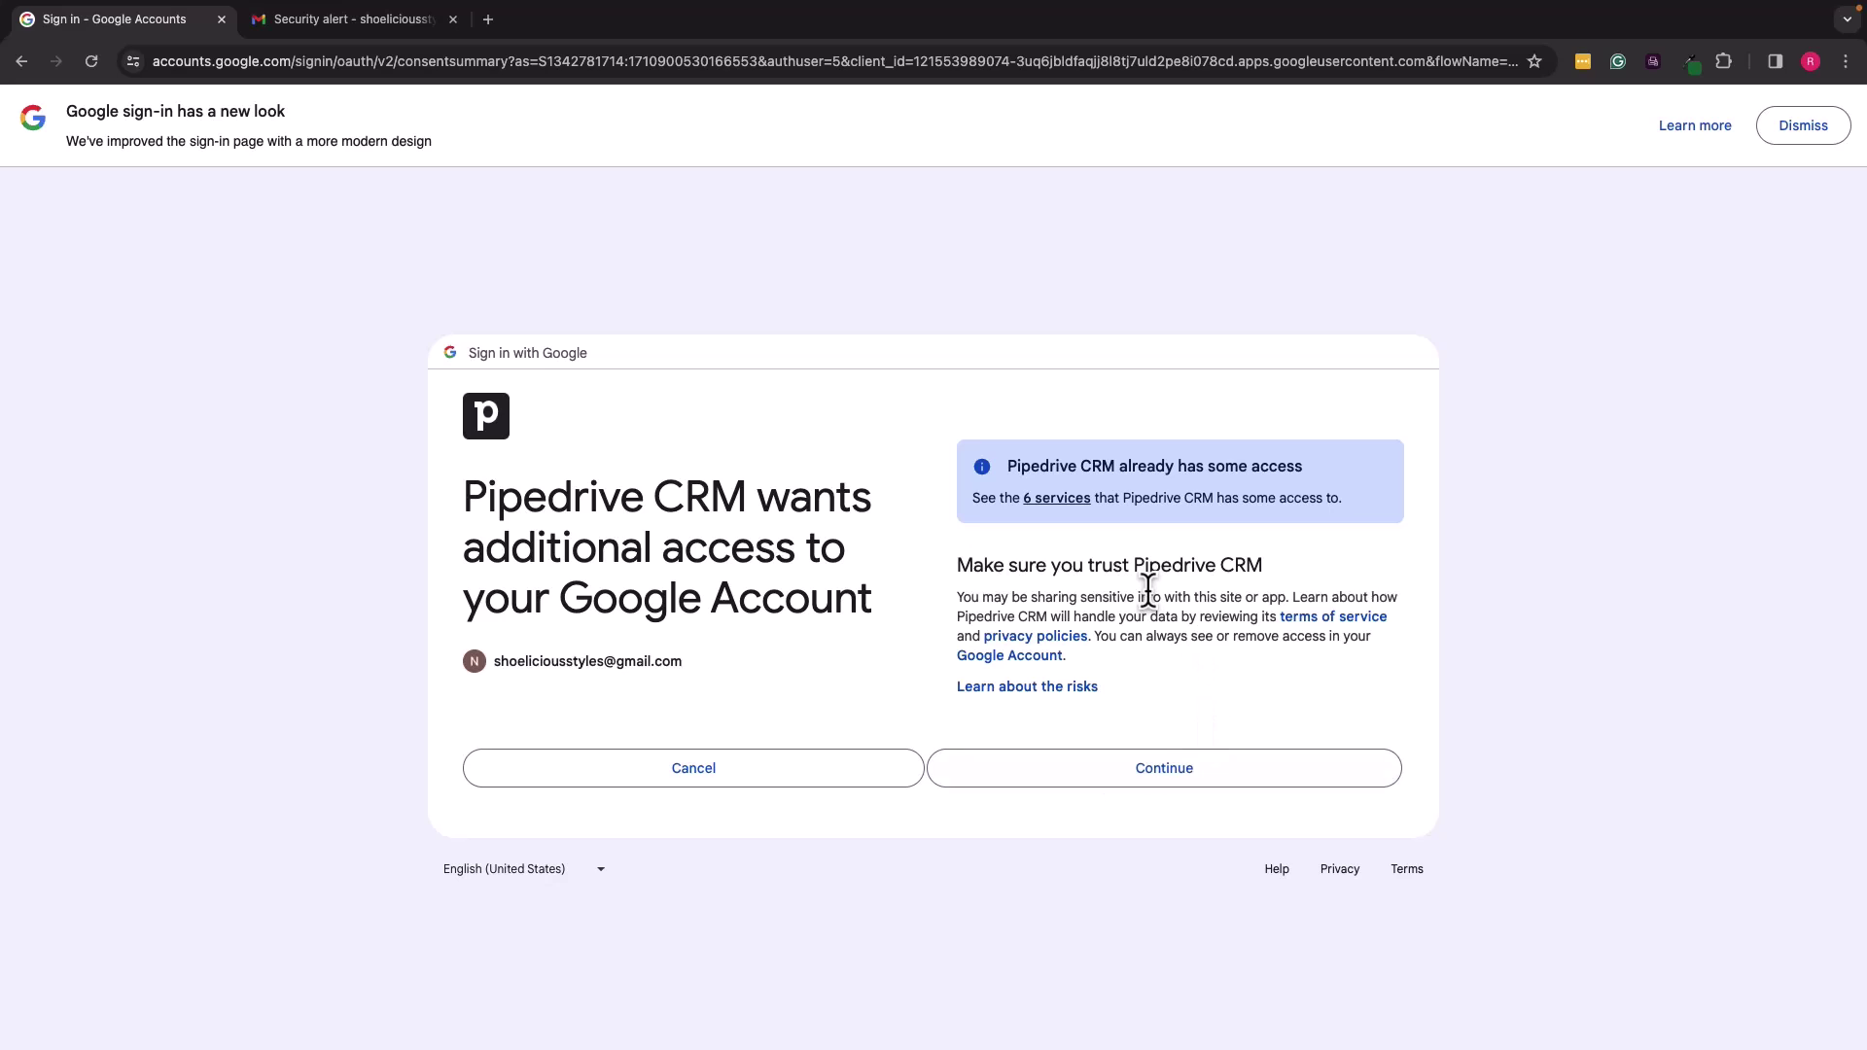
click(1078, 500)
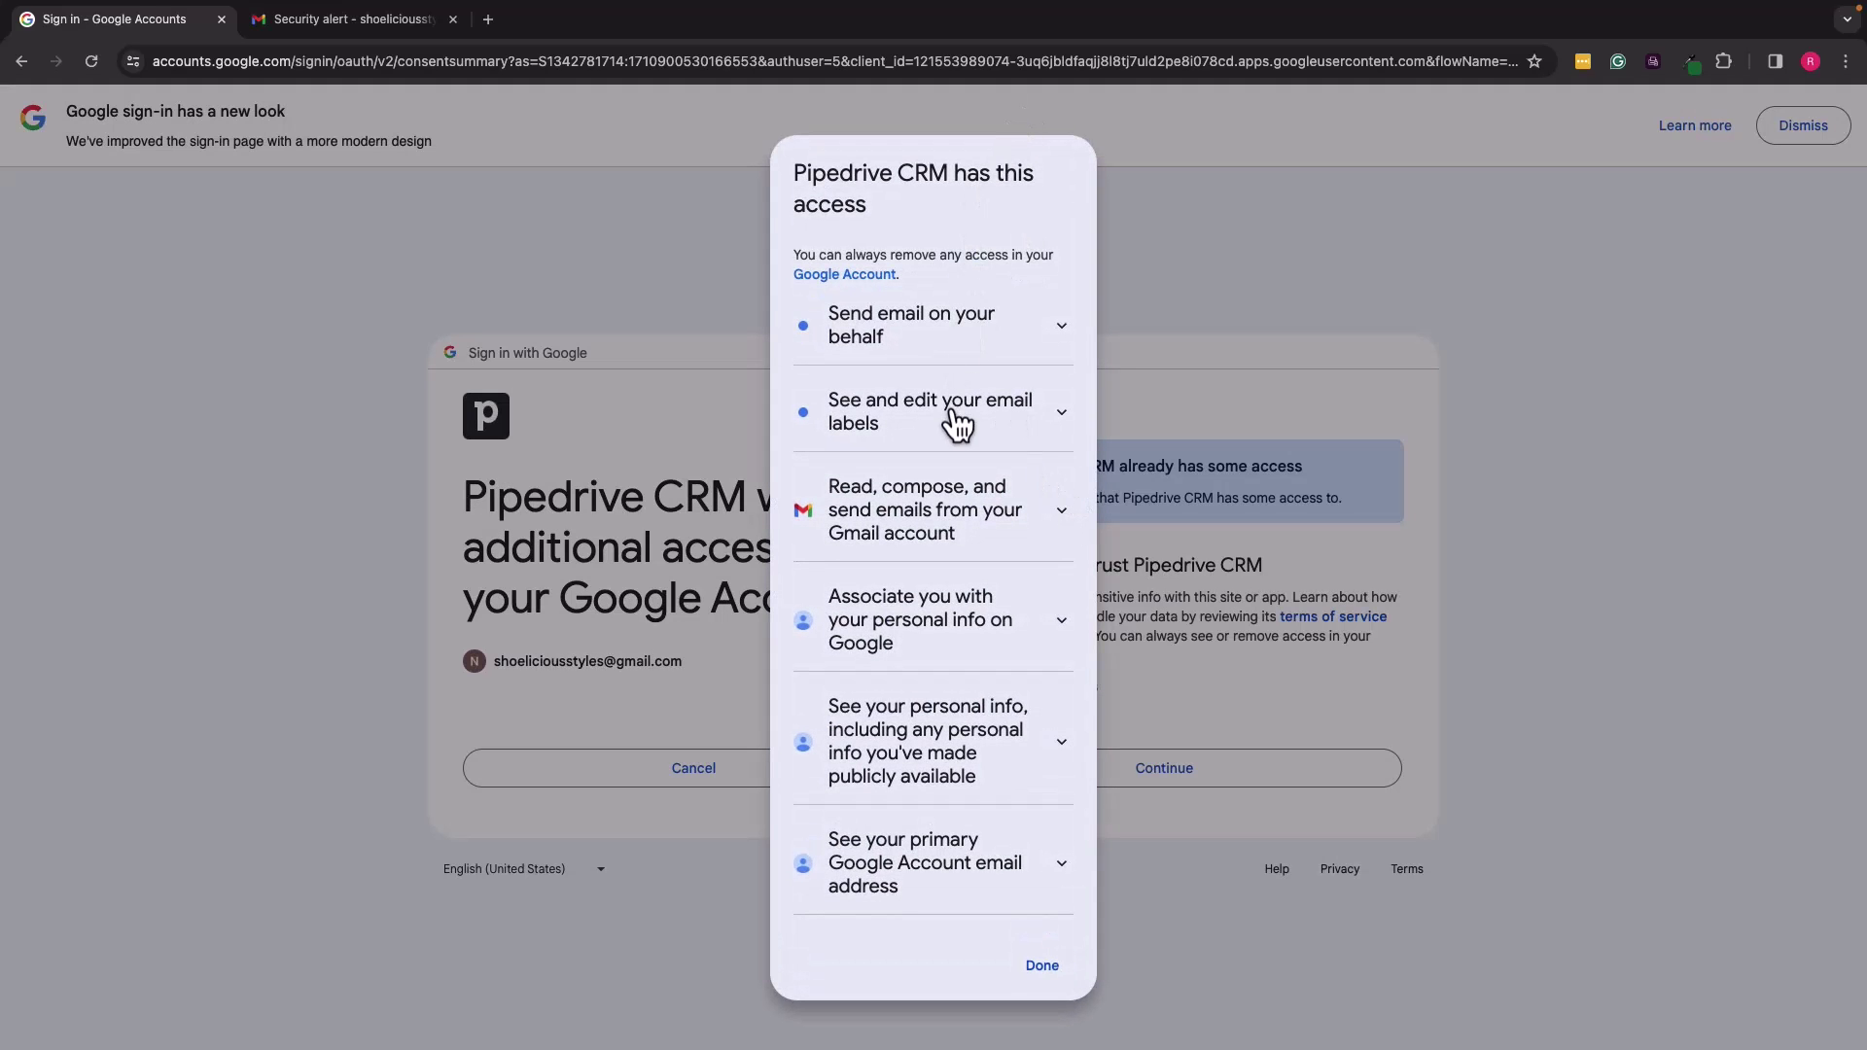
click(1259, 258)
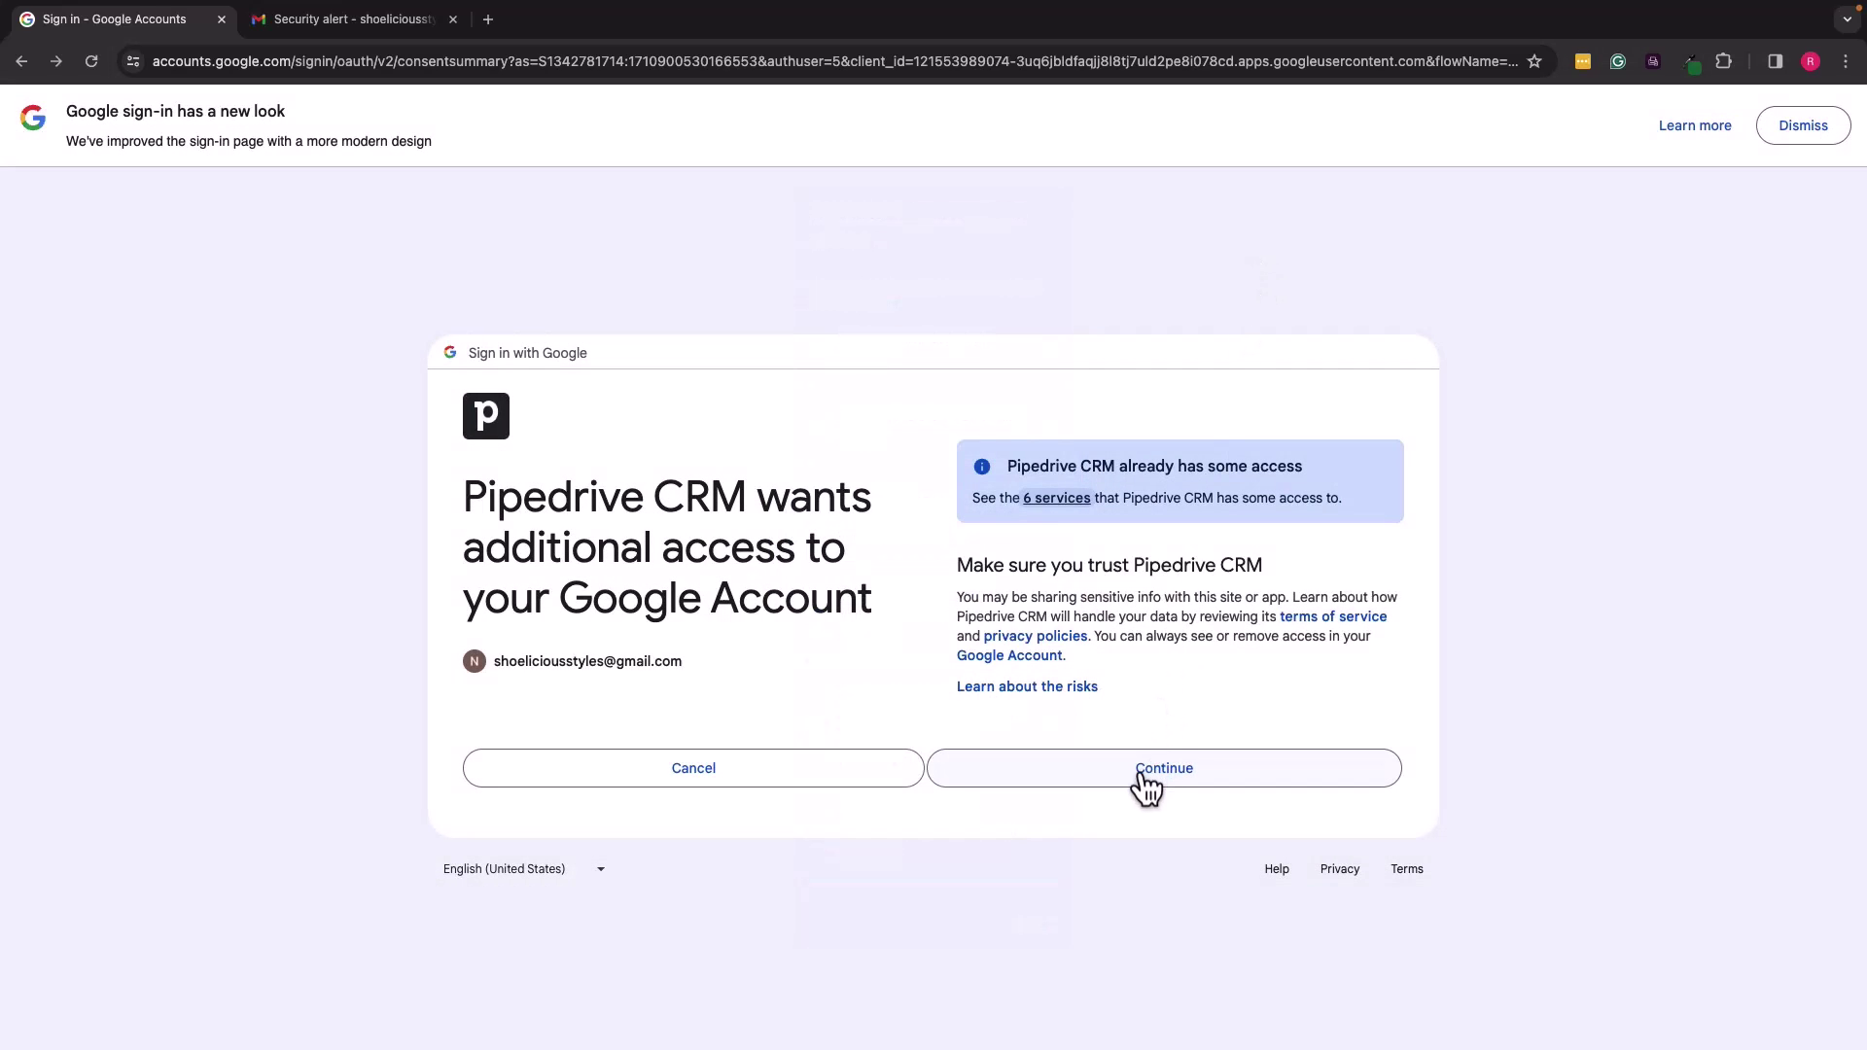
click(1148, 780)
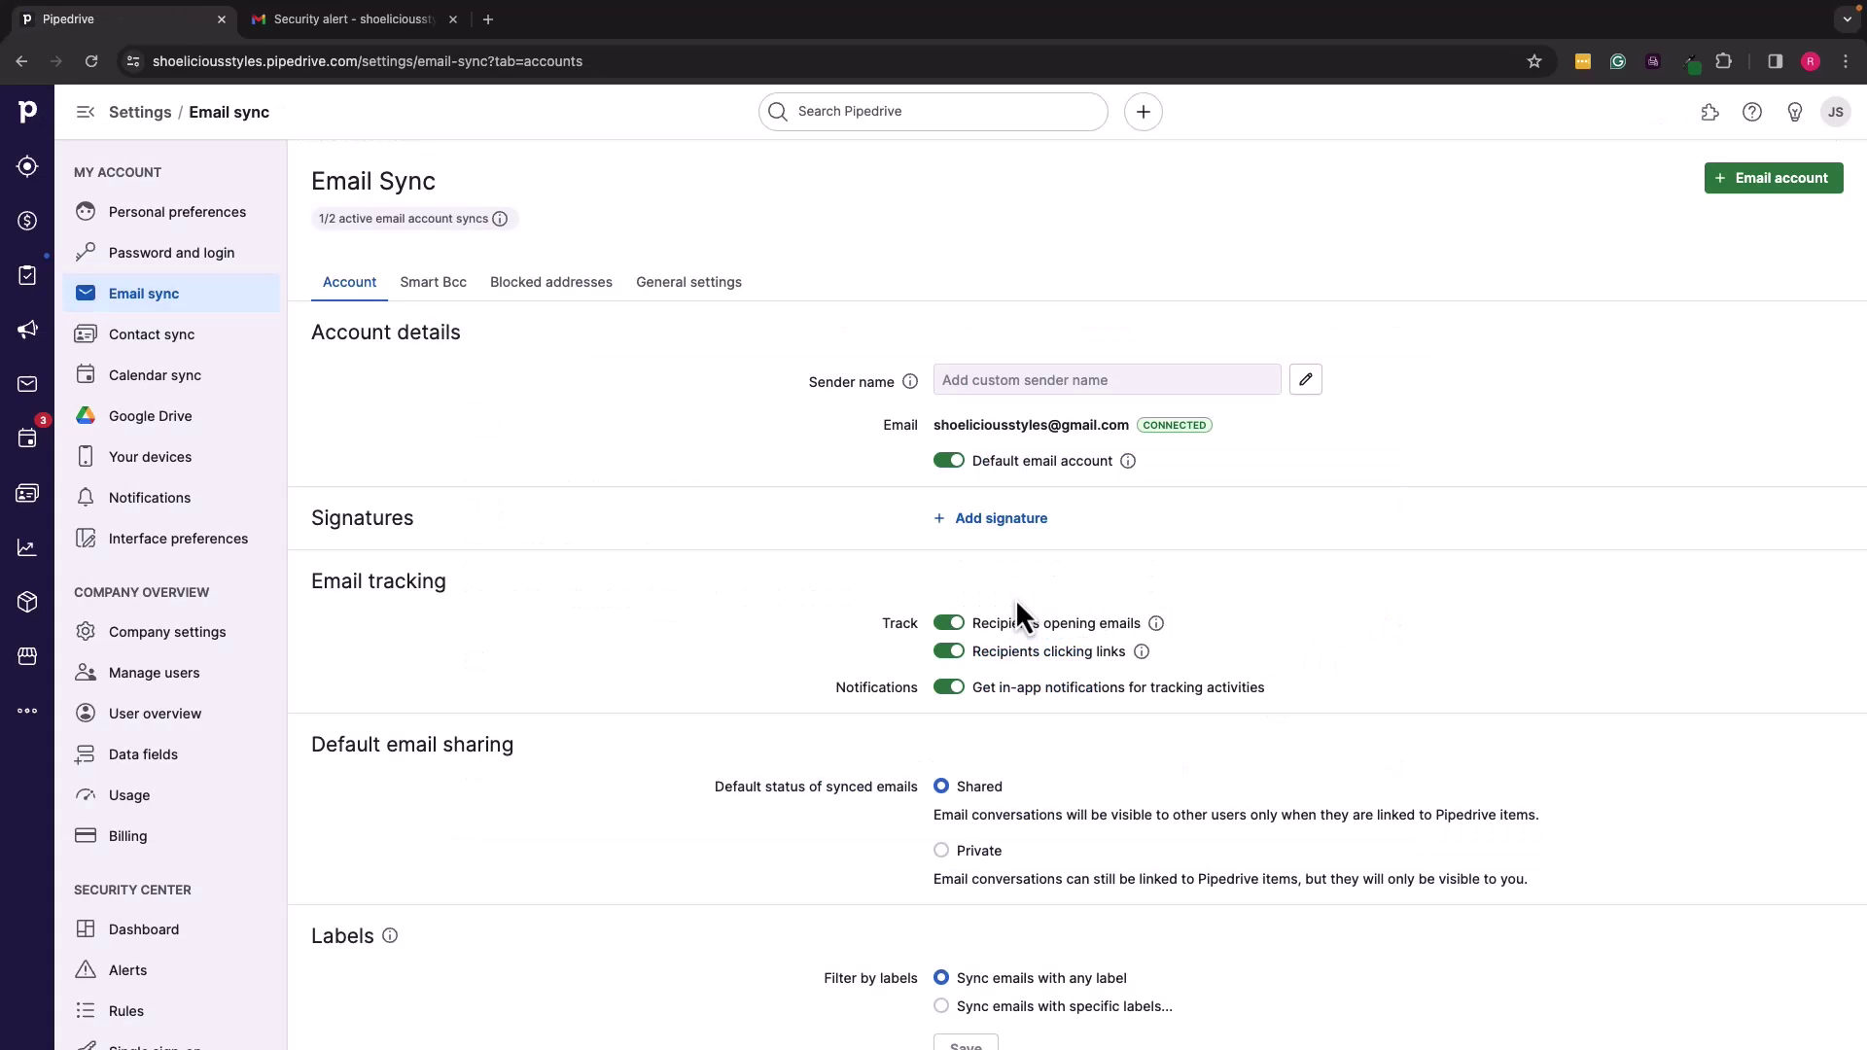
Step: Review the account's sync settings, switching default email sharing to Private and back to Shared
scroll(1015, 598, down, 4)
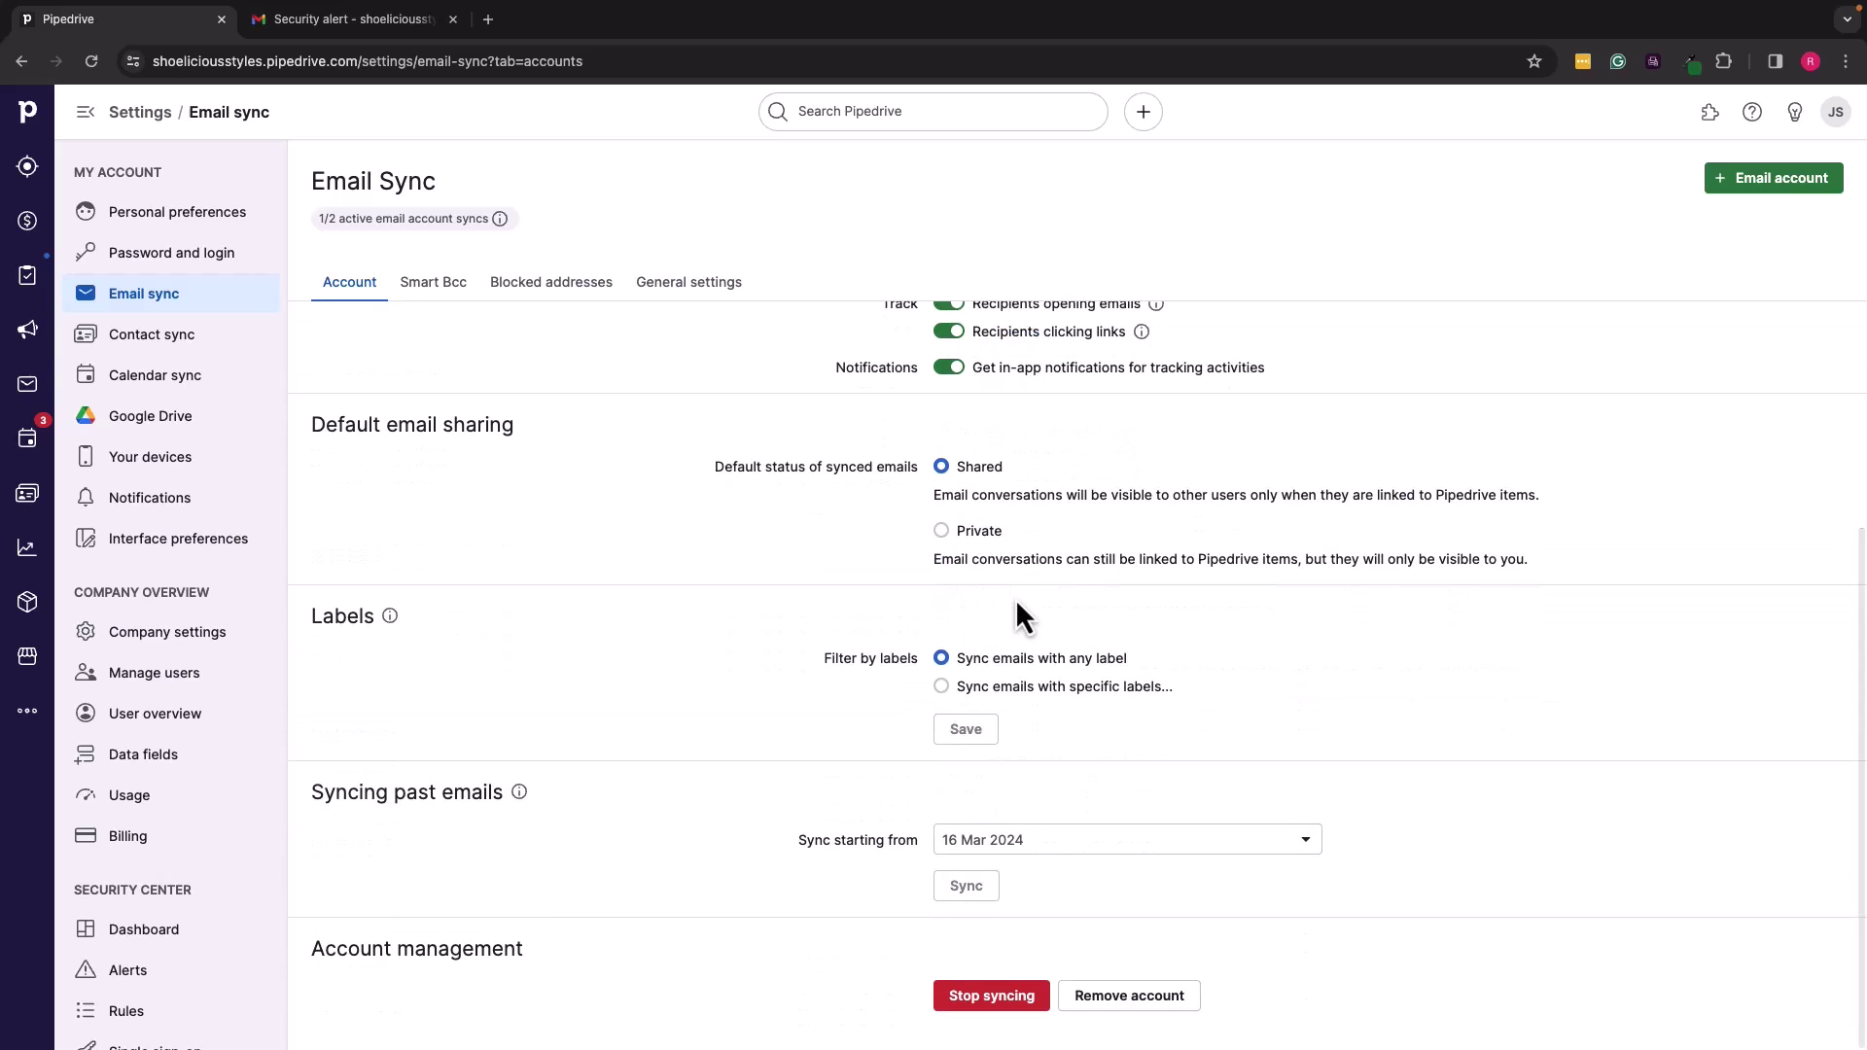
scroll(1015, 598, up, 4)
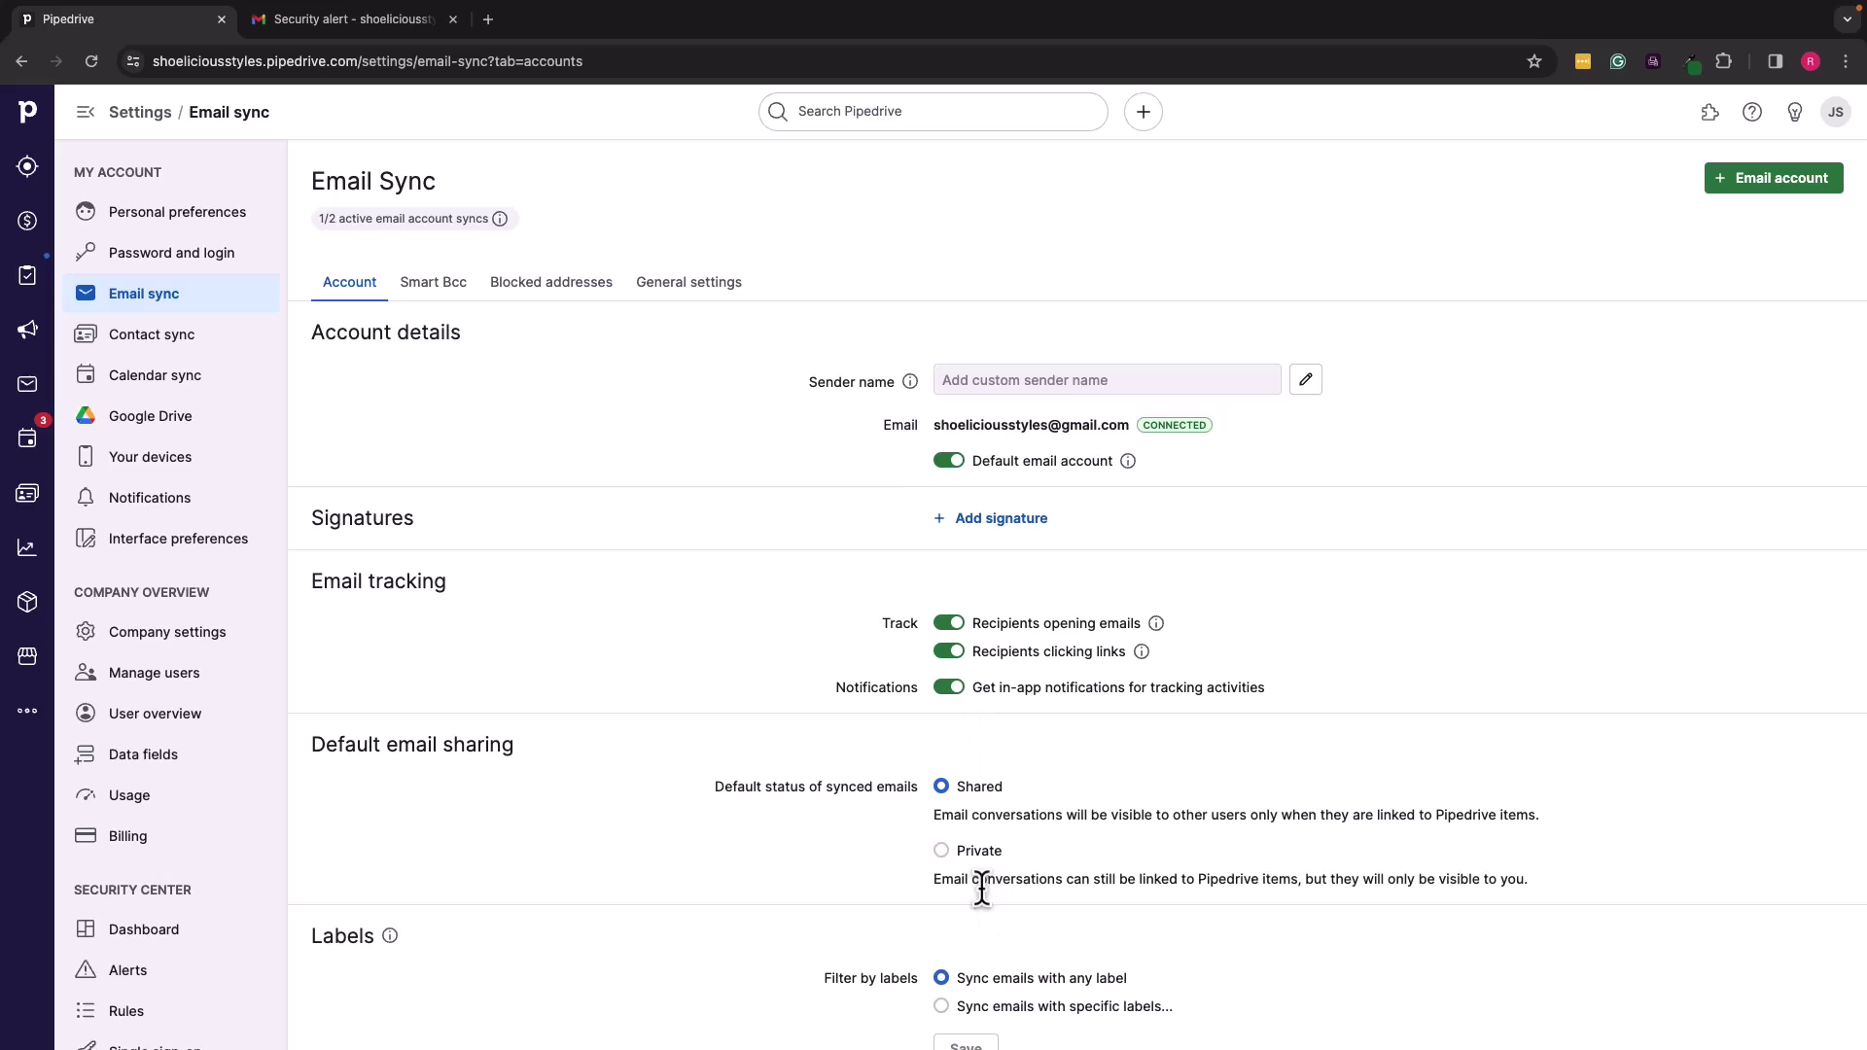
scroll(982, 893, down, 2)
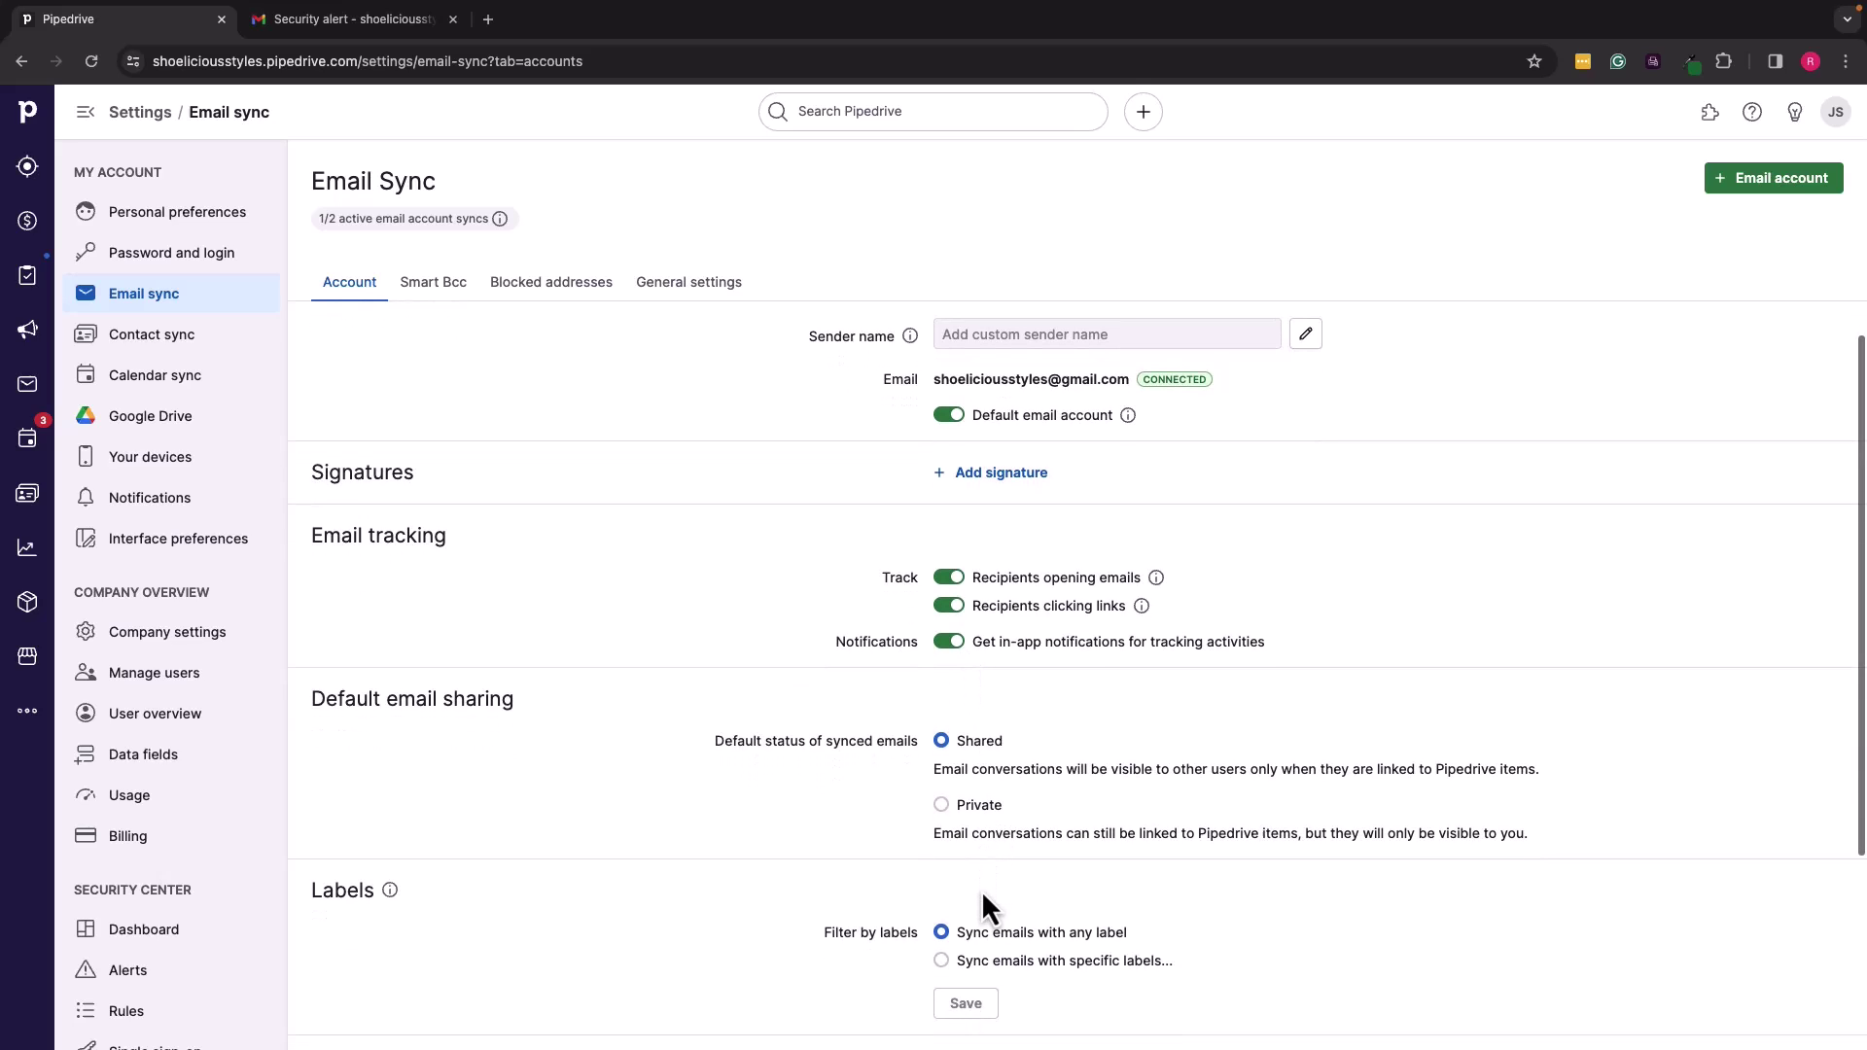
scroll(996, 866, up, 2)
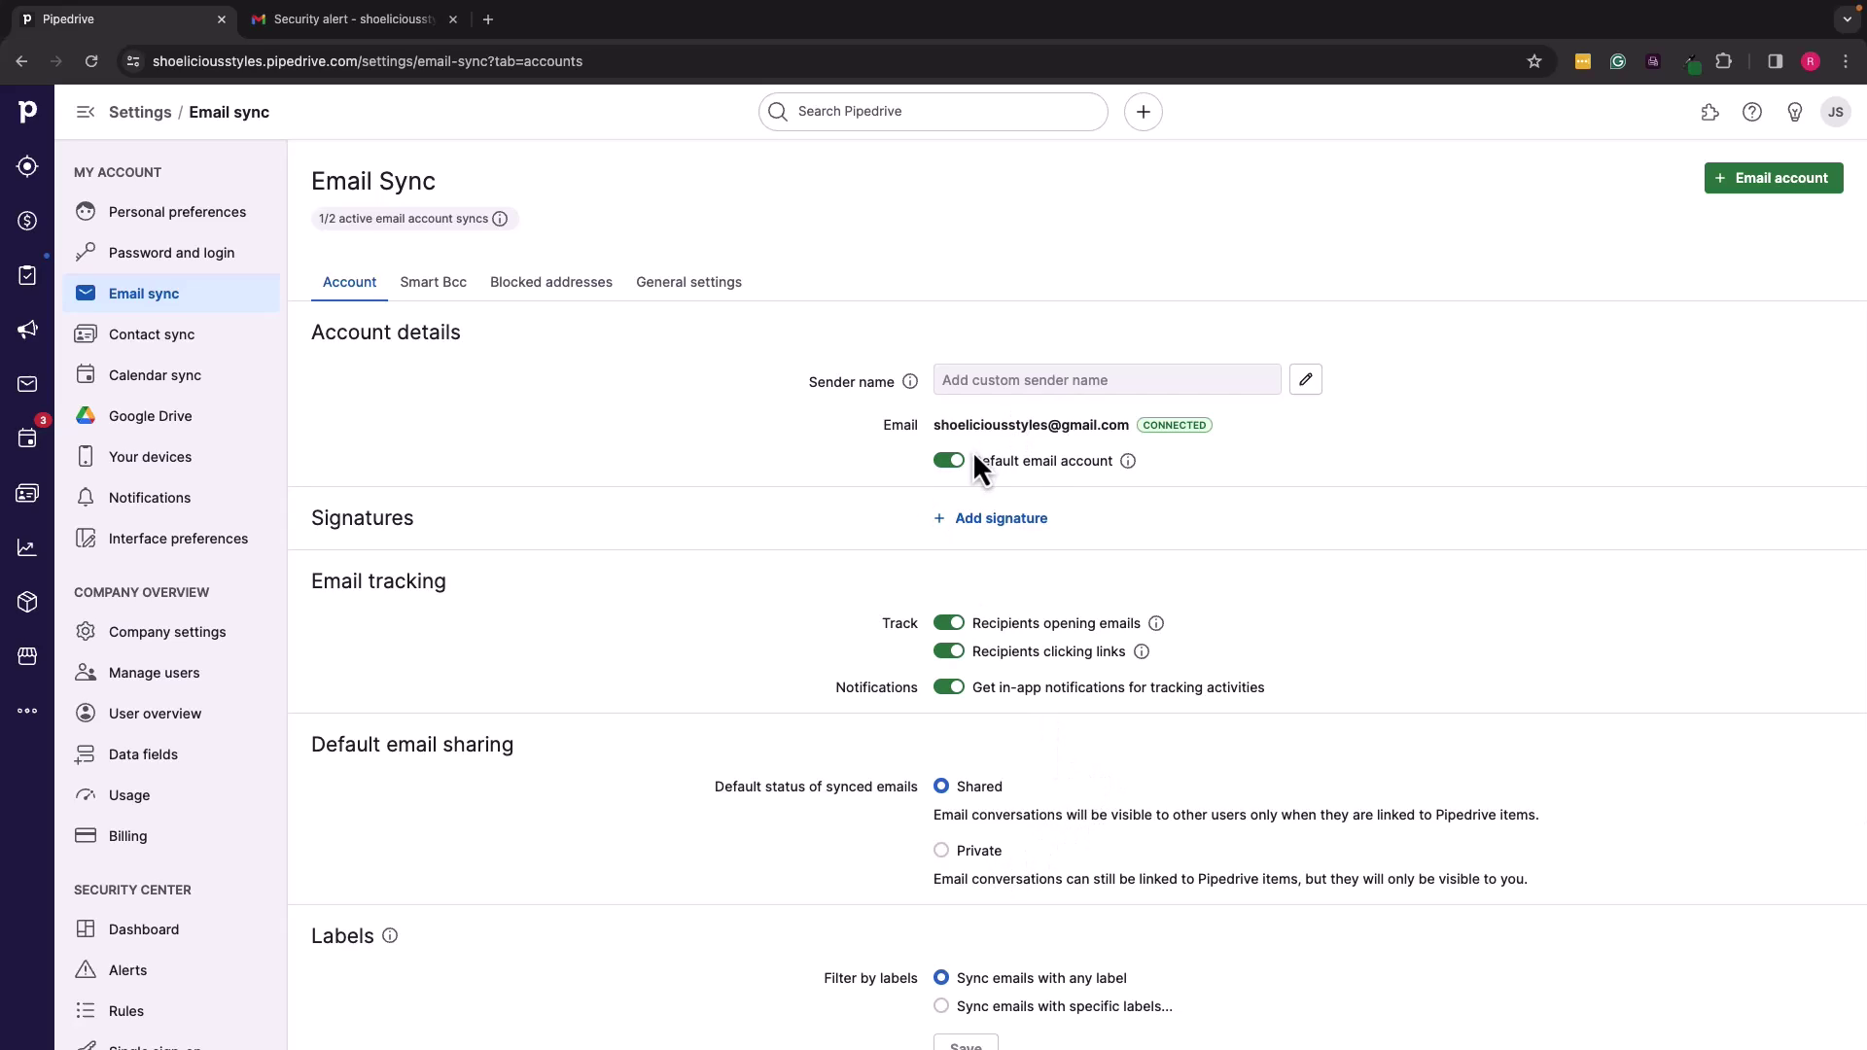
drag(935, 424, 1071, 429)
click(1080, 429)
scroll(1023, 671, down, 2)
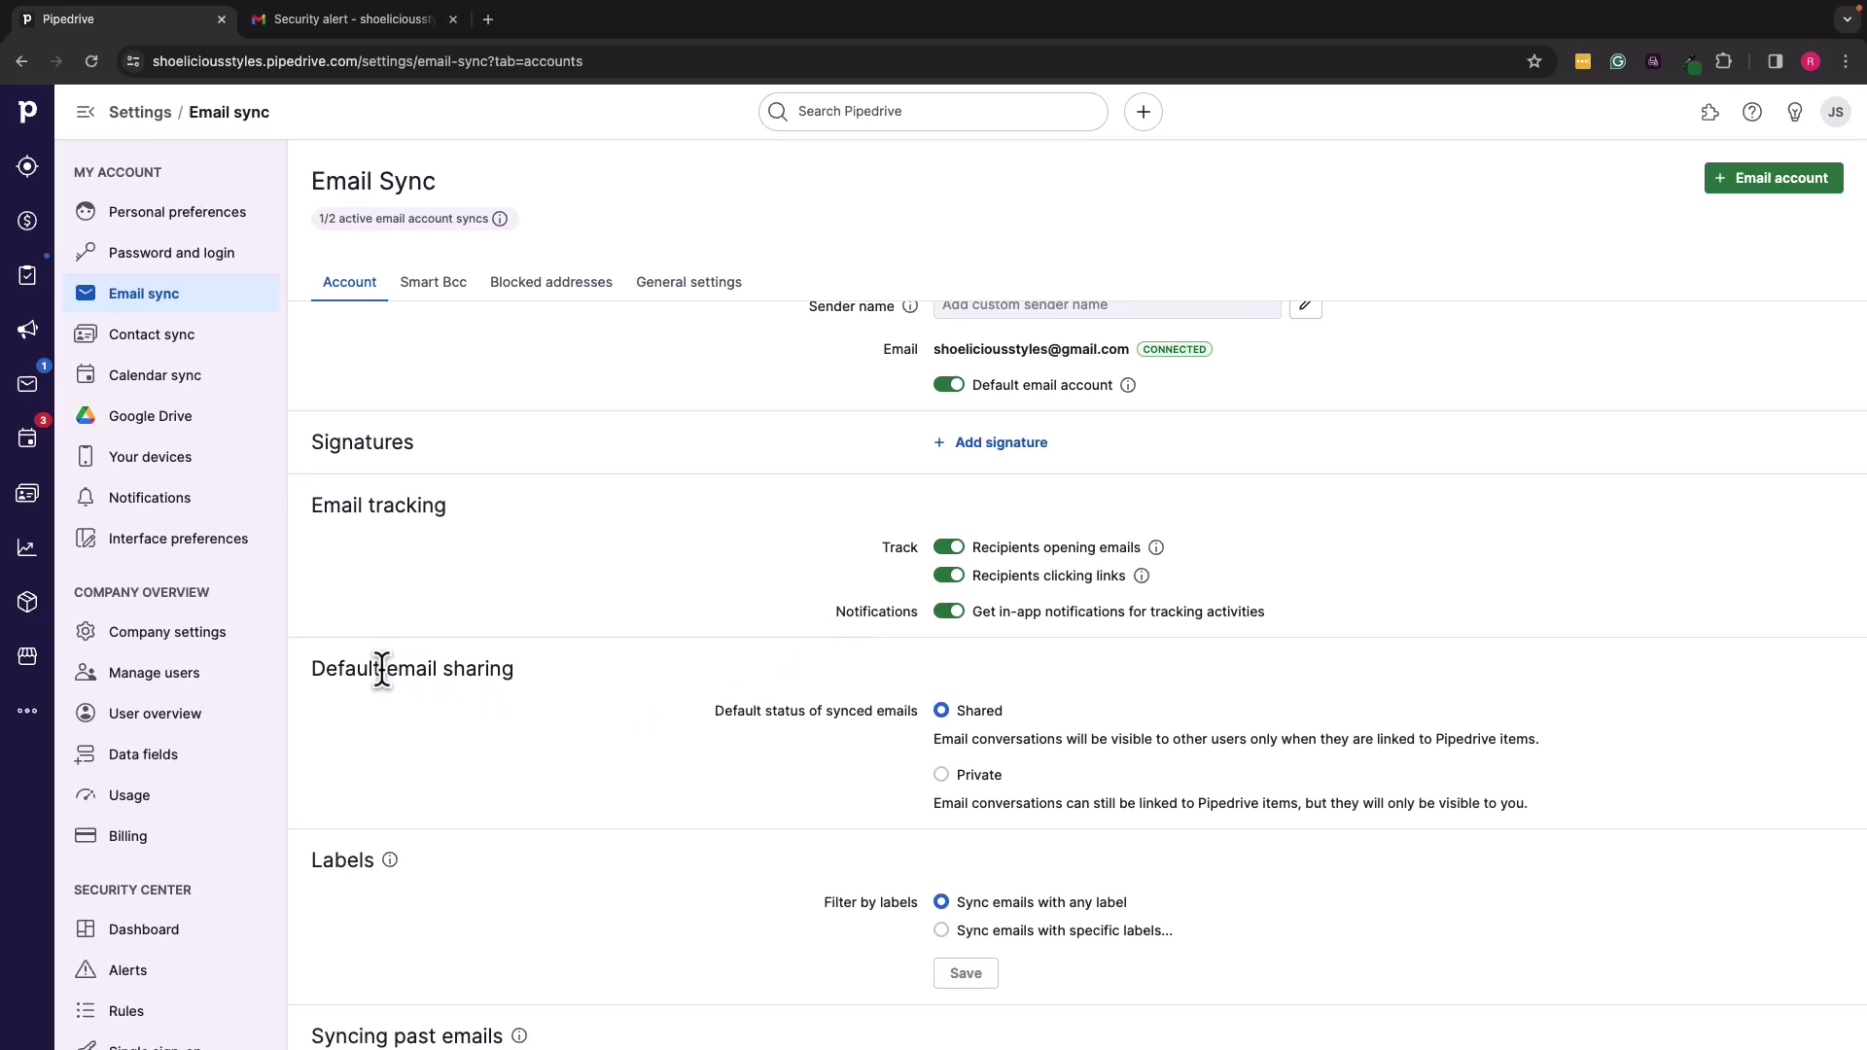
click(945, 776)
click(944, 711)
scroll(997, 737, down, 3)
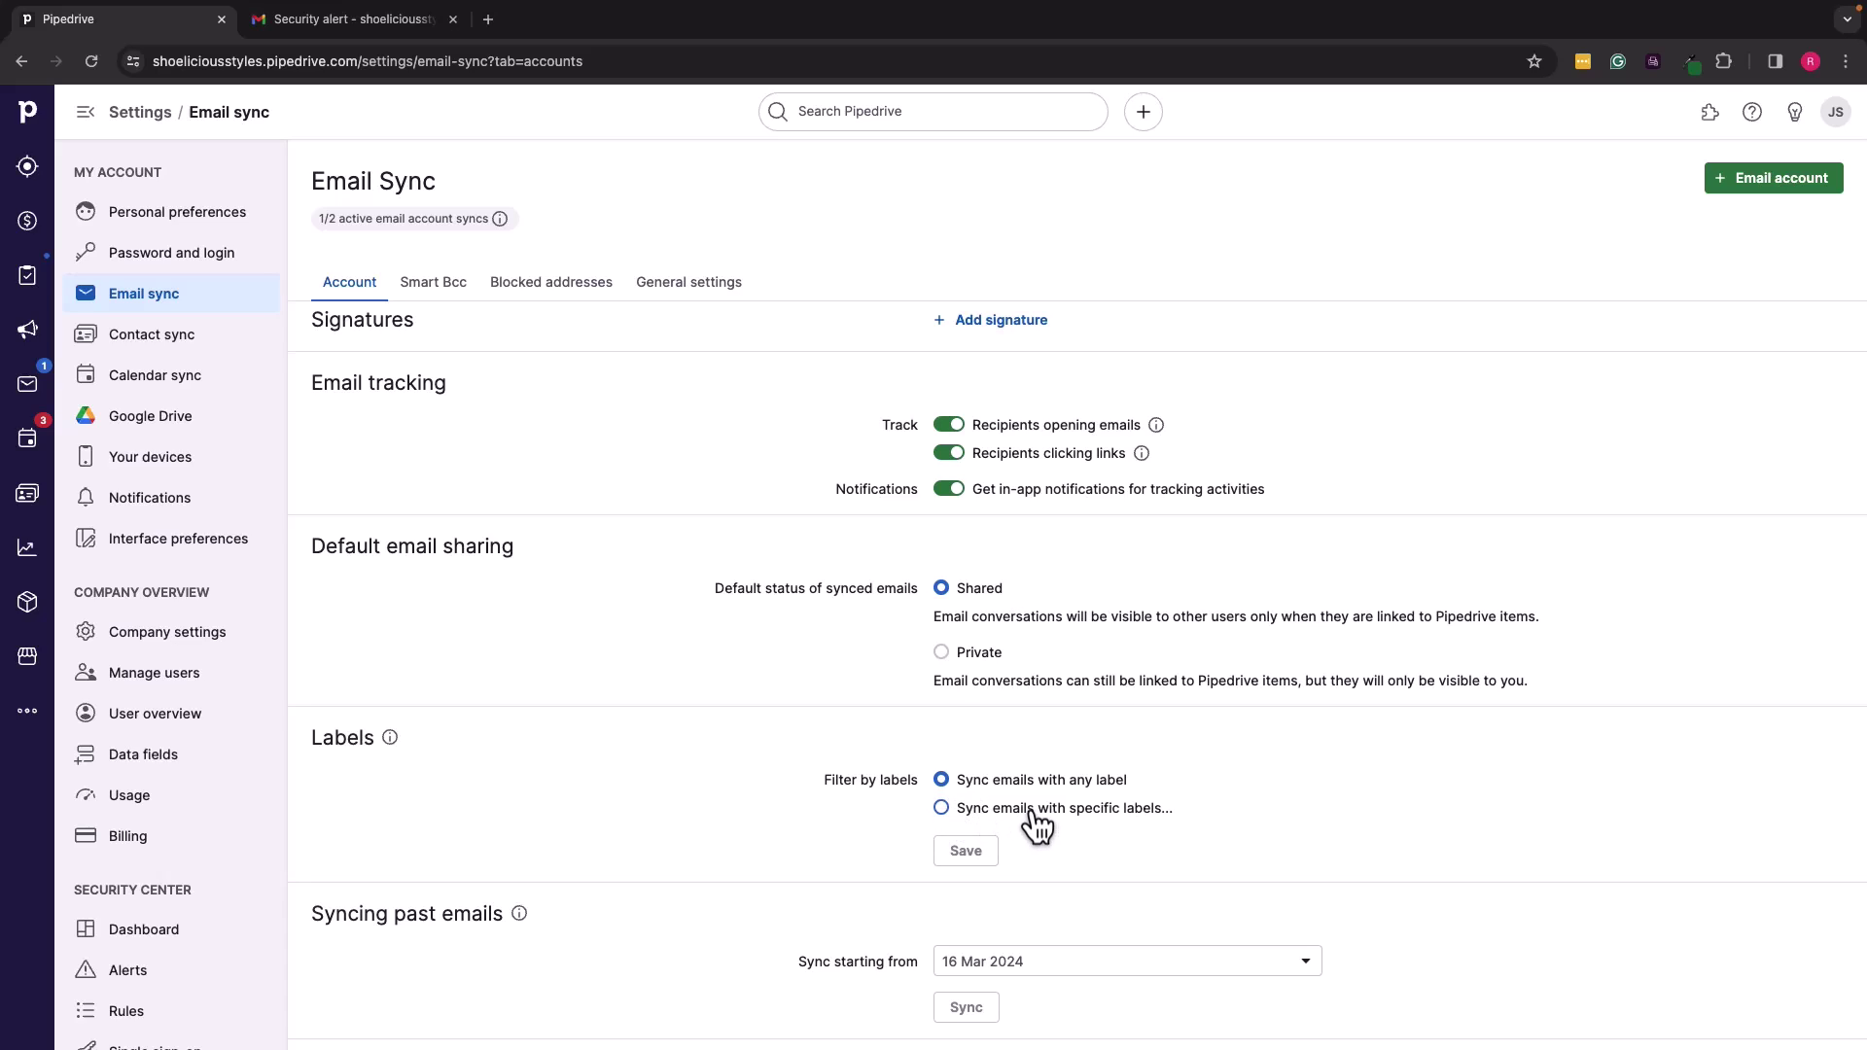
Step: Check the label and sync-start options, keeping any label and 16 Mar 2024
click(944, 811)
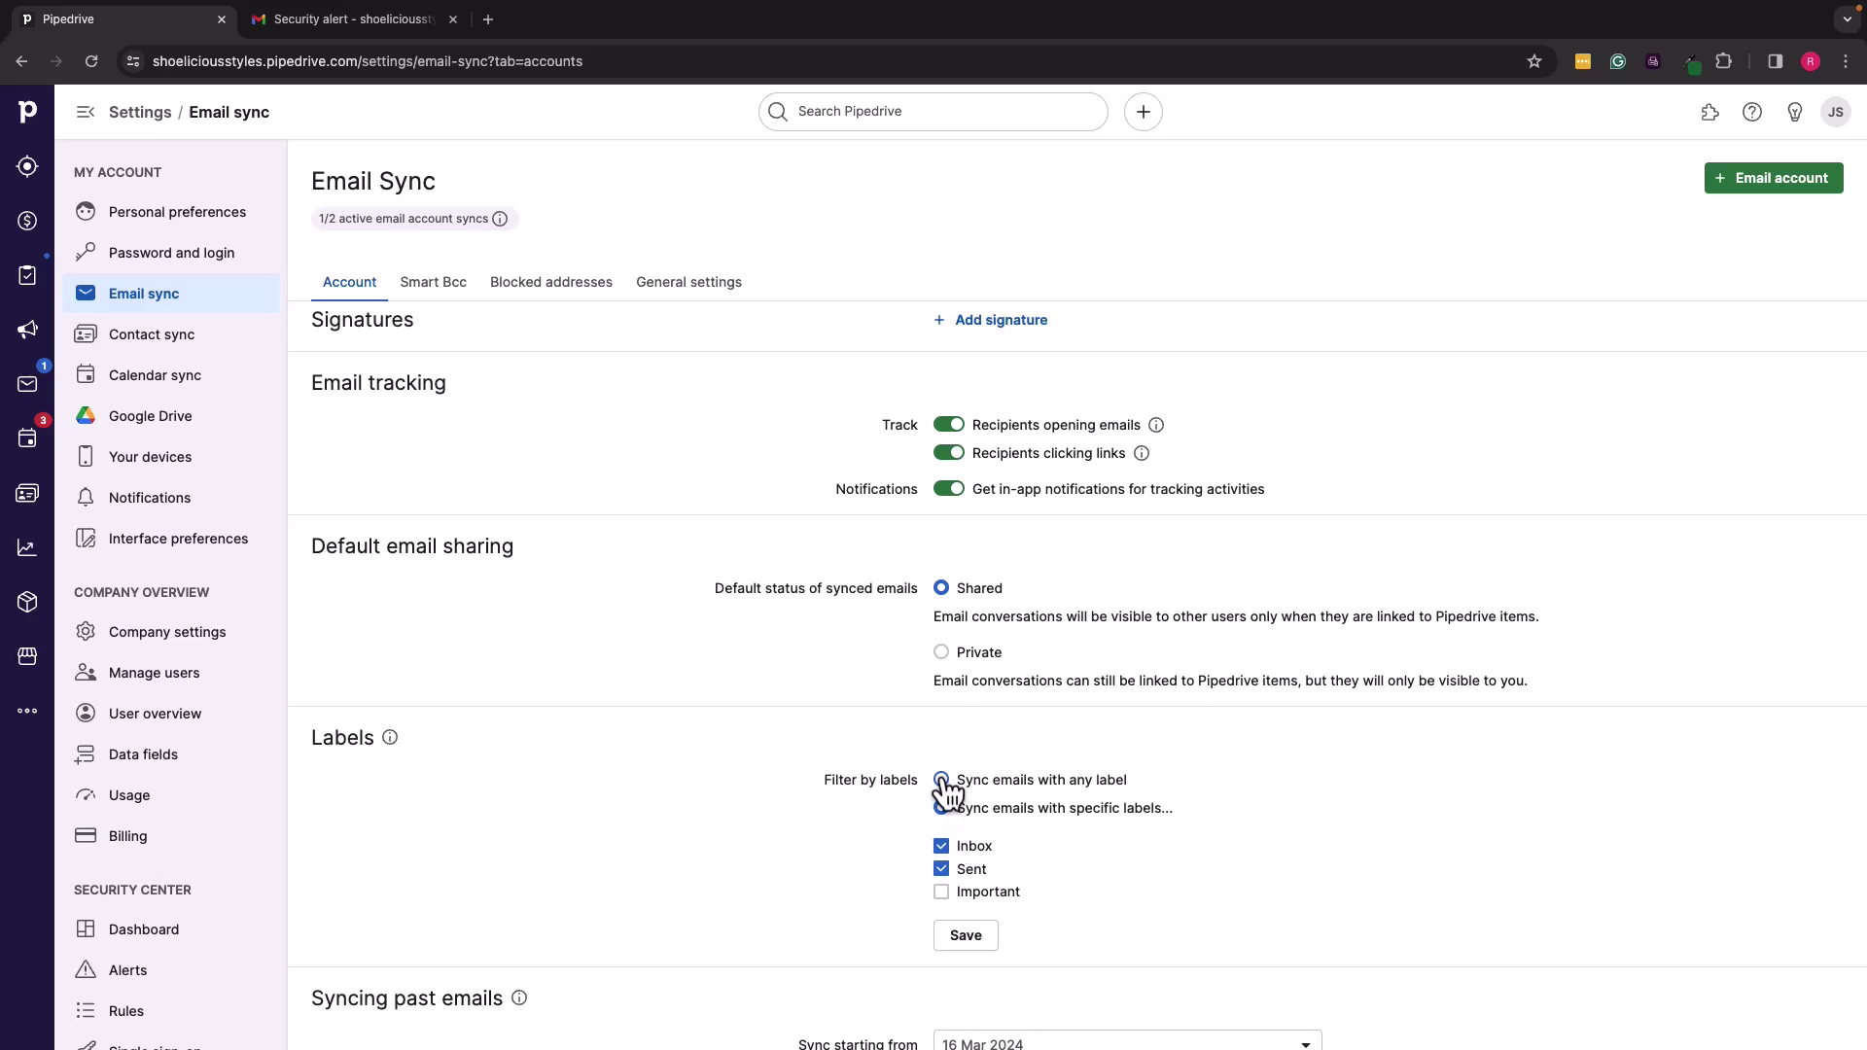
click(942, 781)
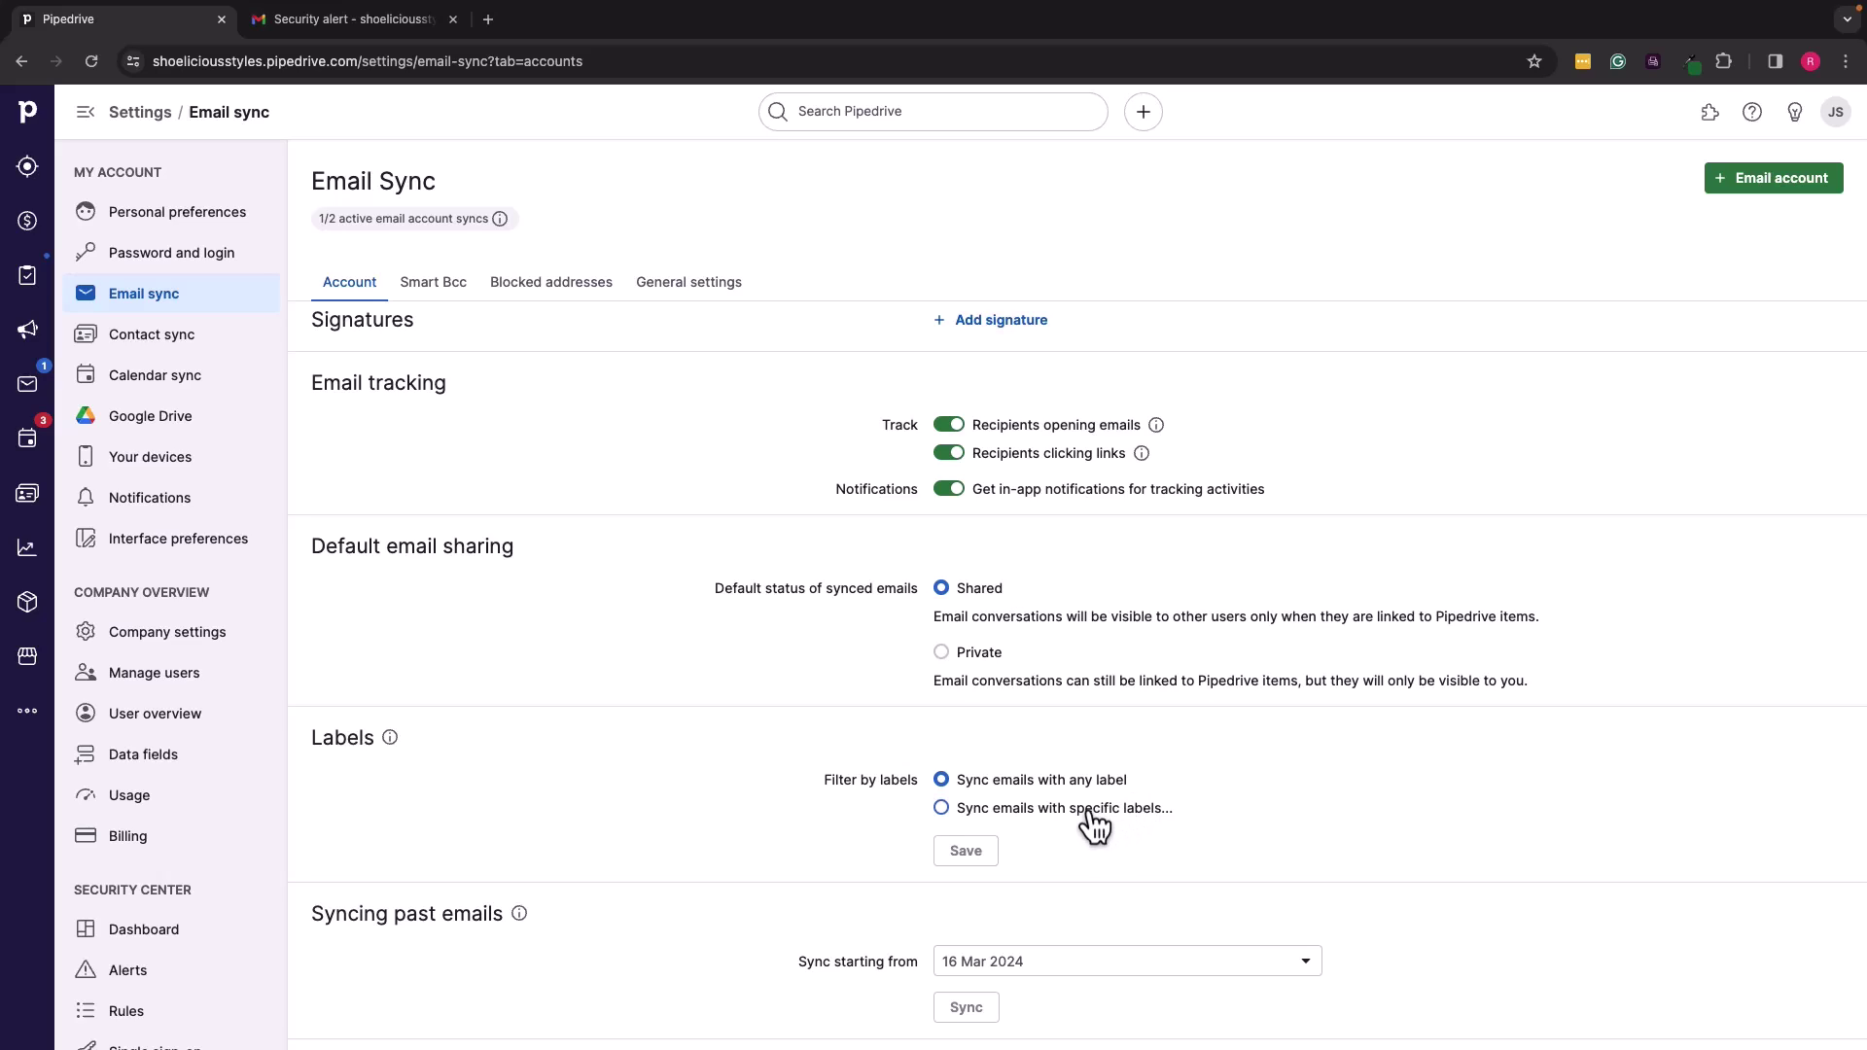
scroll(1104, 827, down, 2)
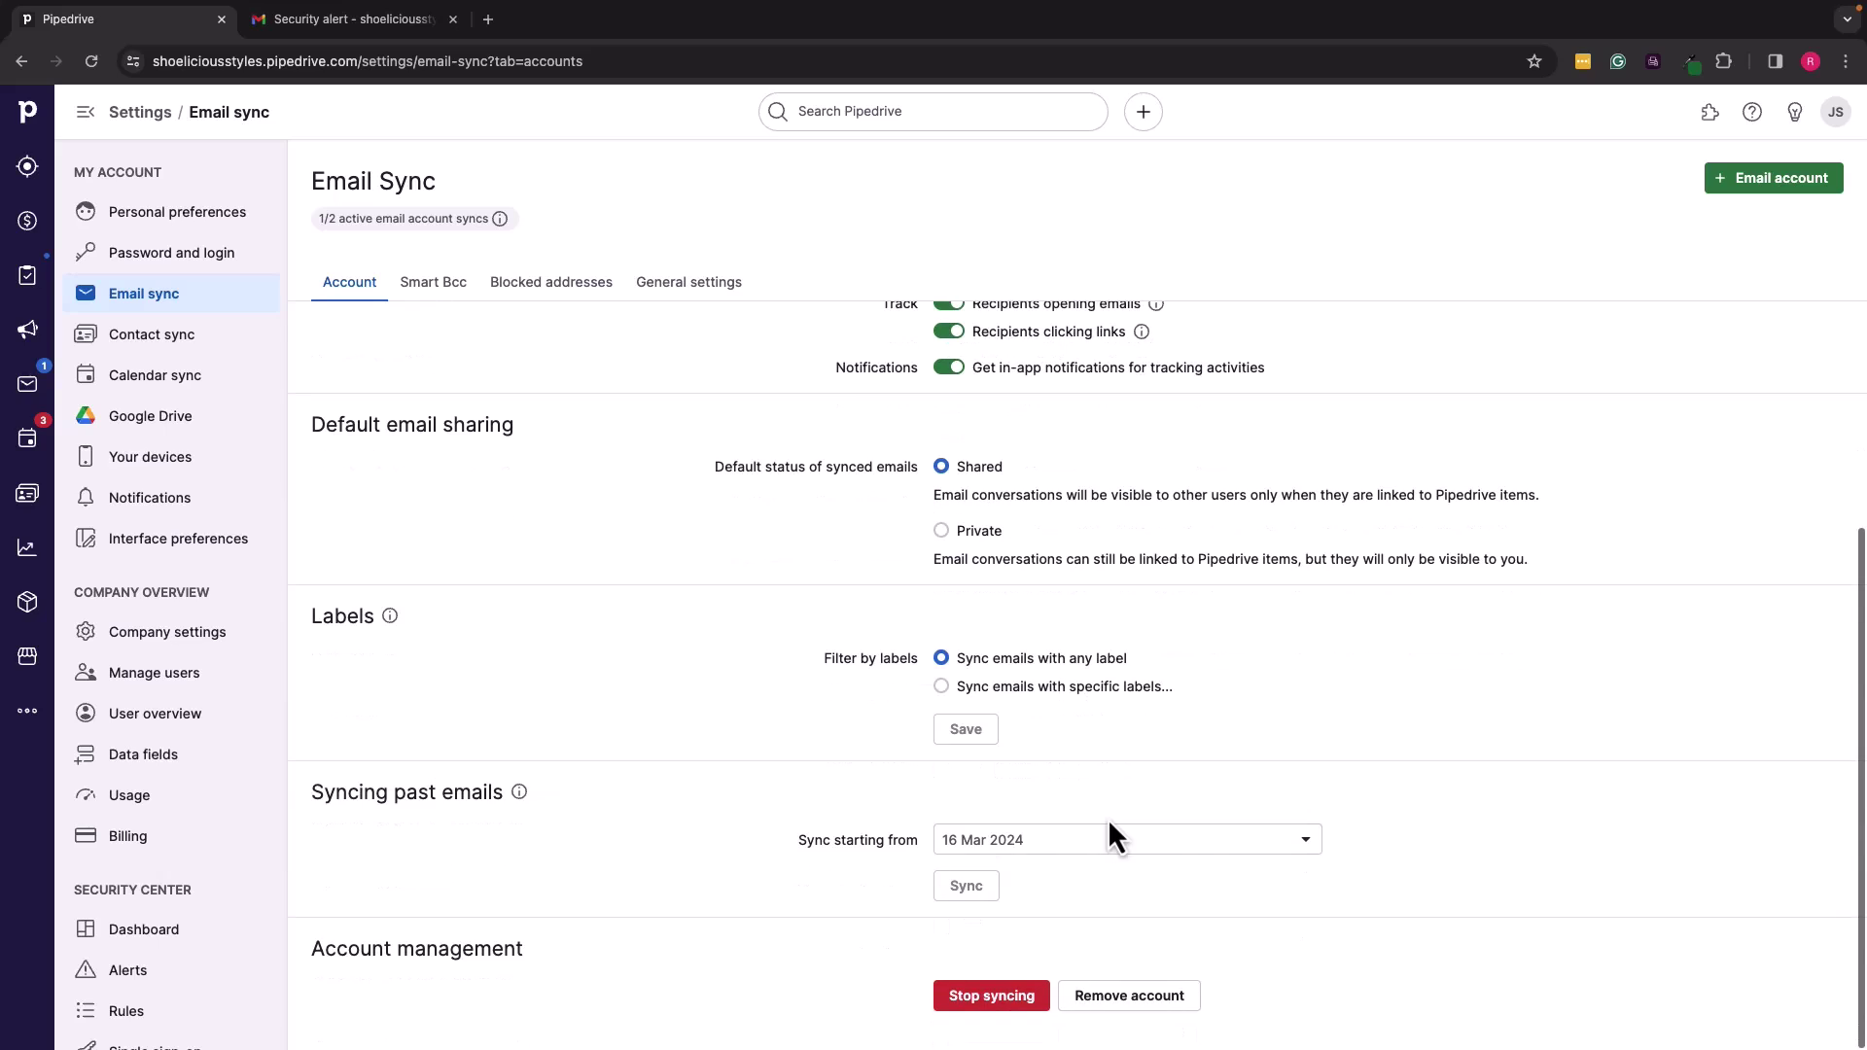
click(1303, 846)
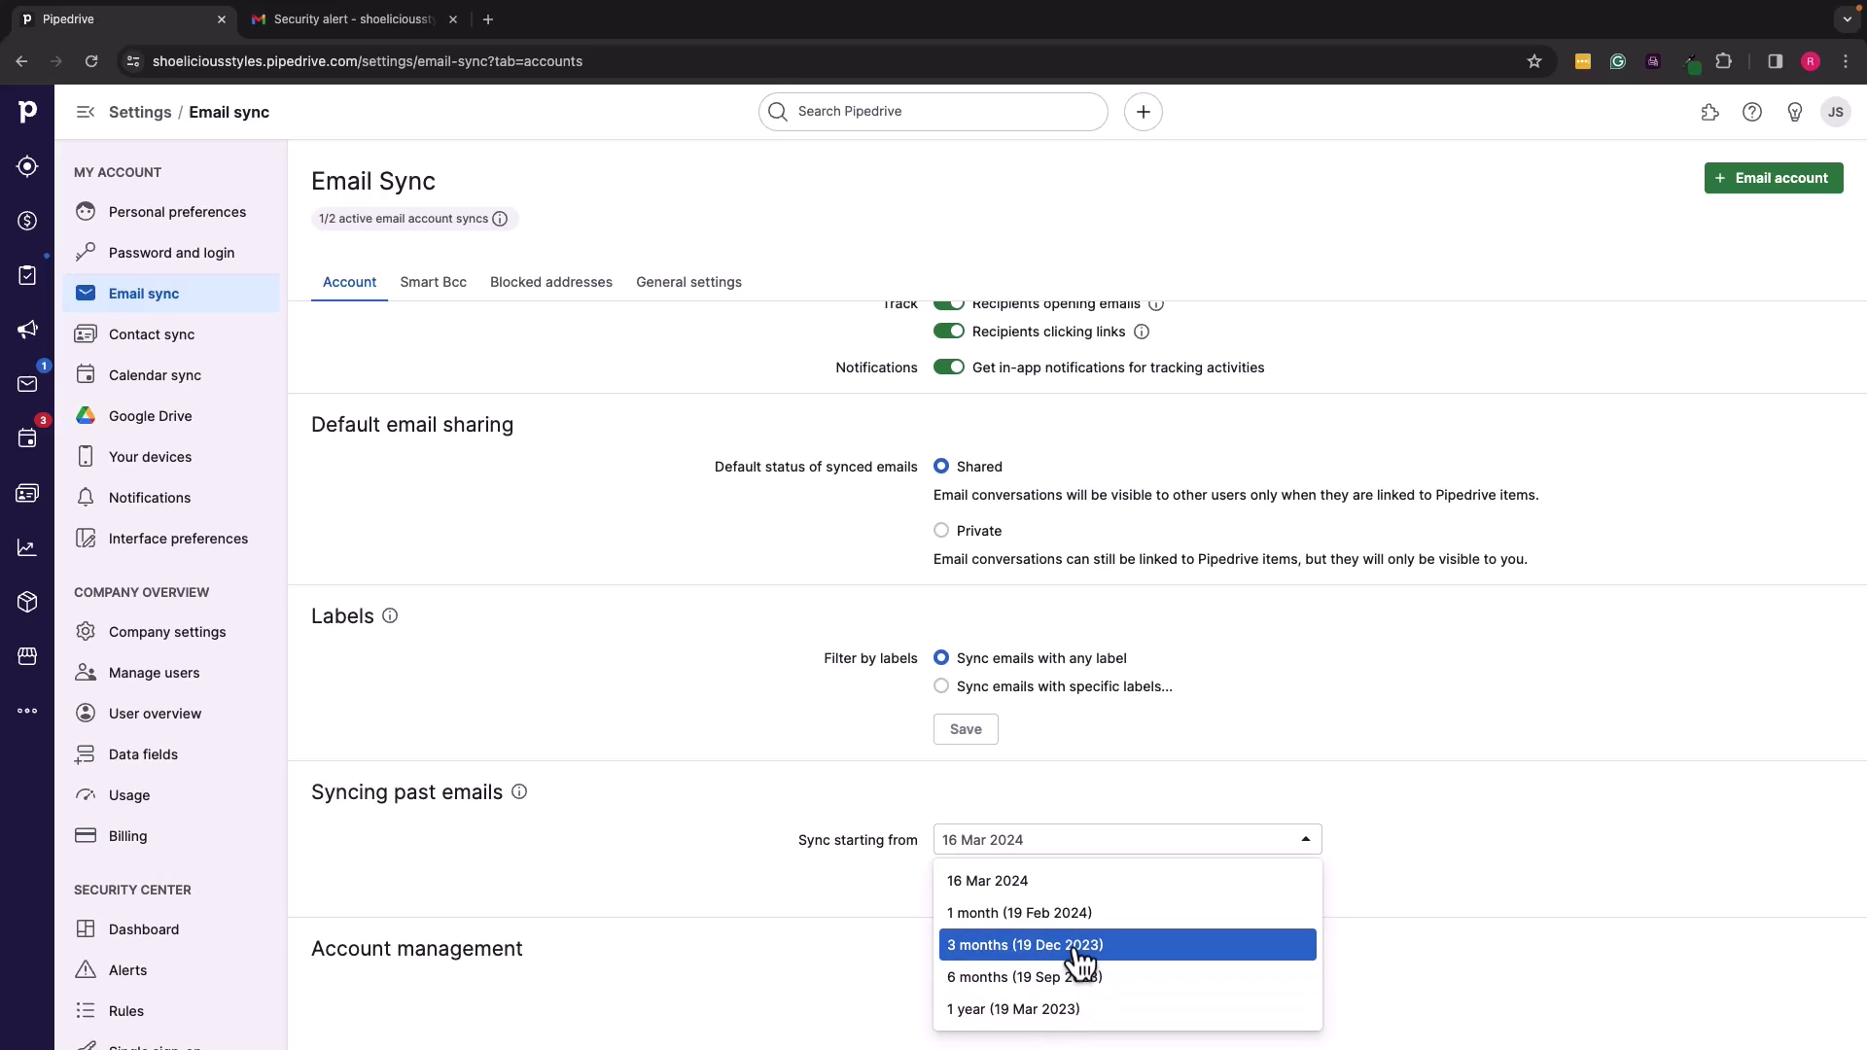
click(1067, 883)
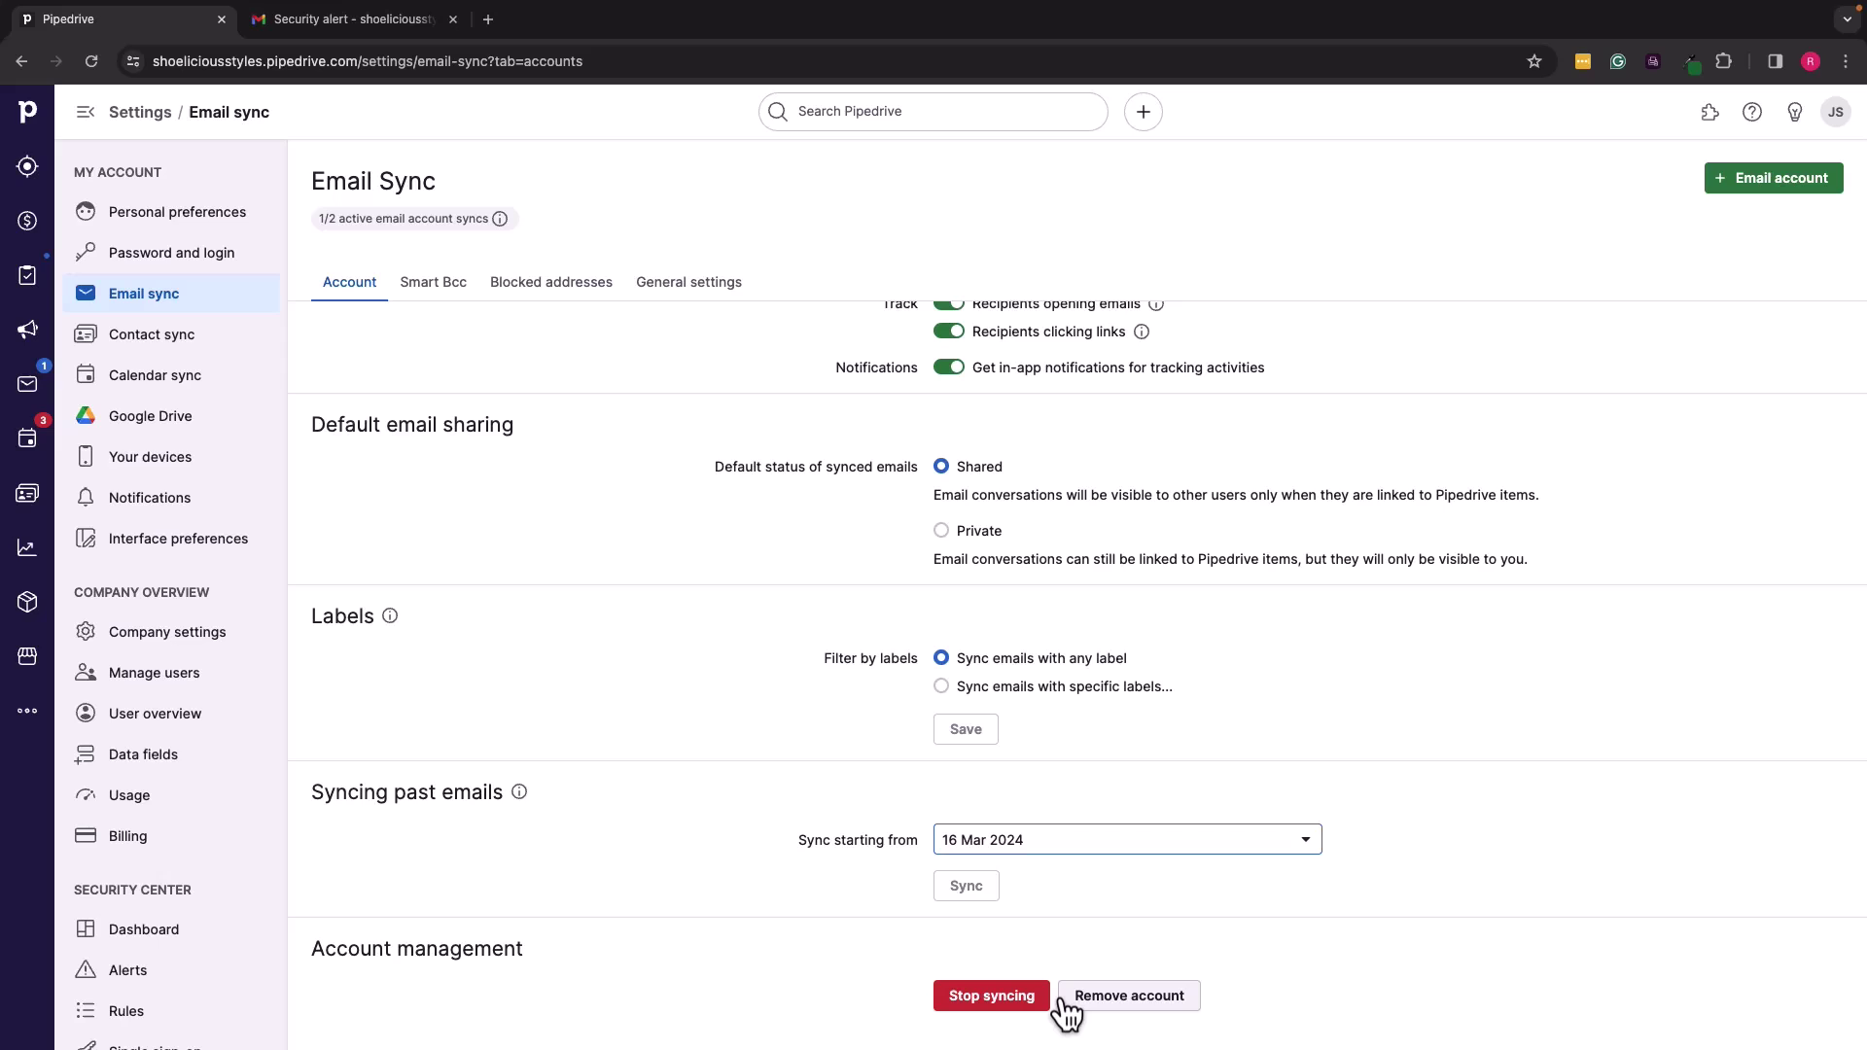
Step: Open the Smart Bcc settings and focus the field for adding an accepted address
scroll(1057, 869, up, 3)
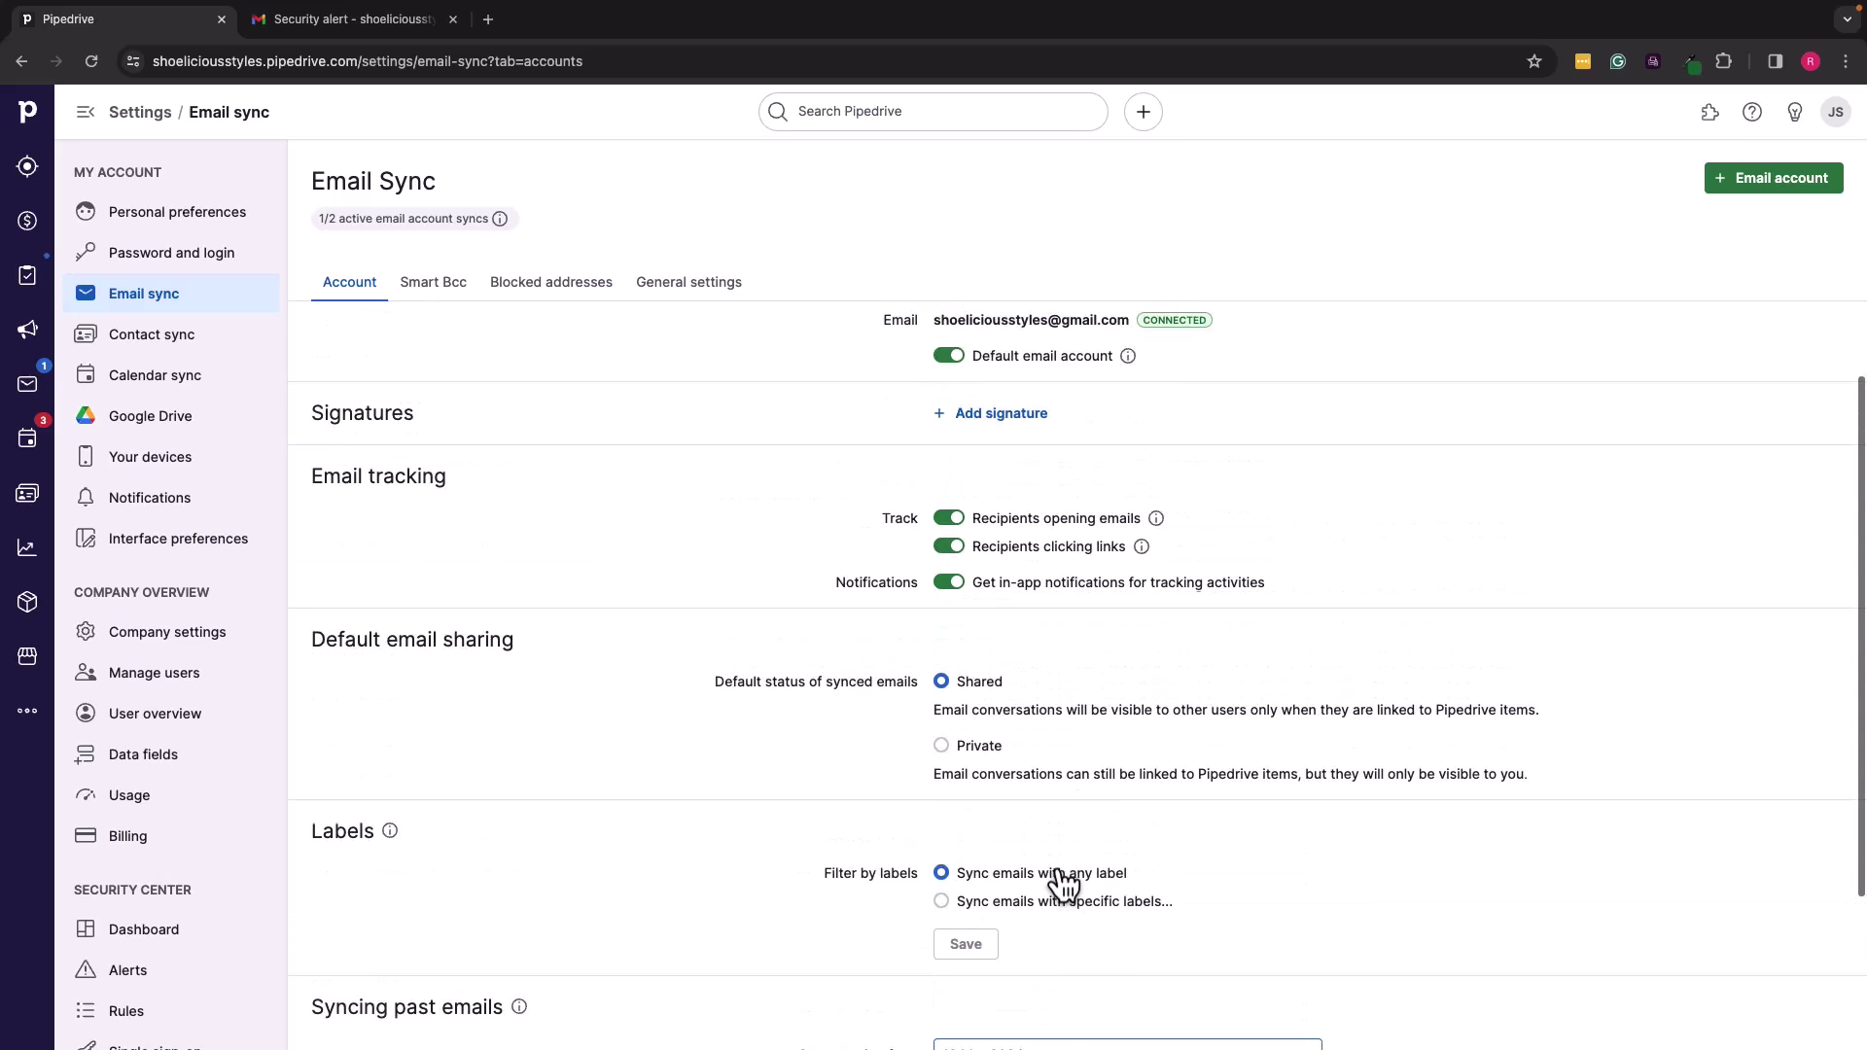
scroll(1056, 869, up, 1)
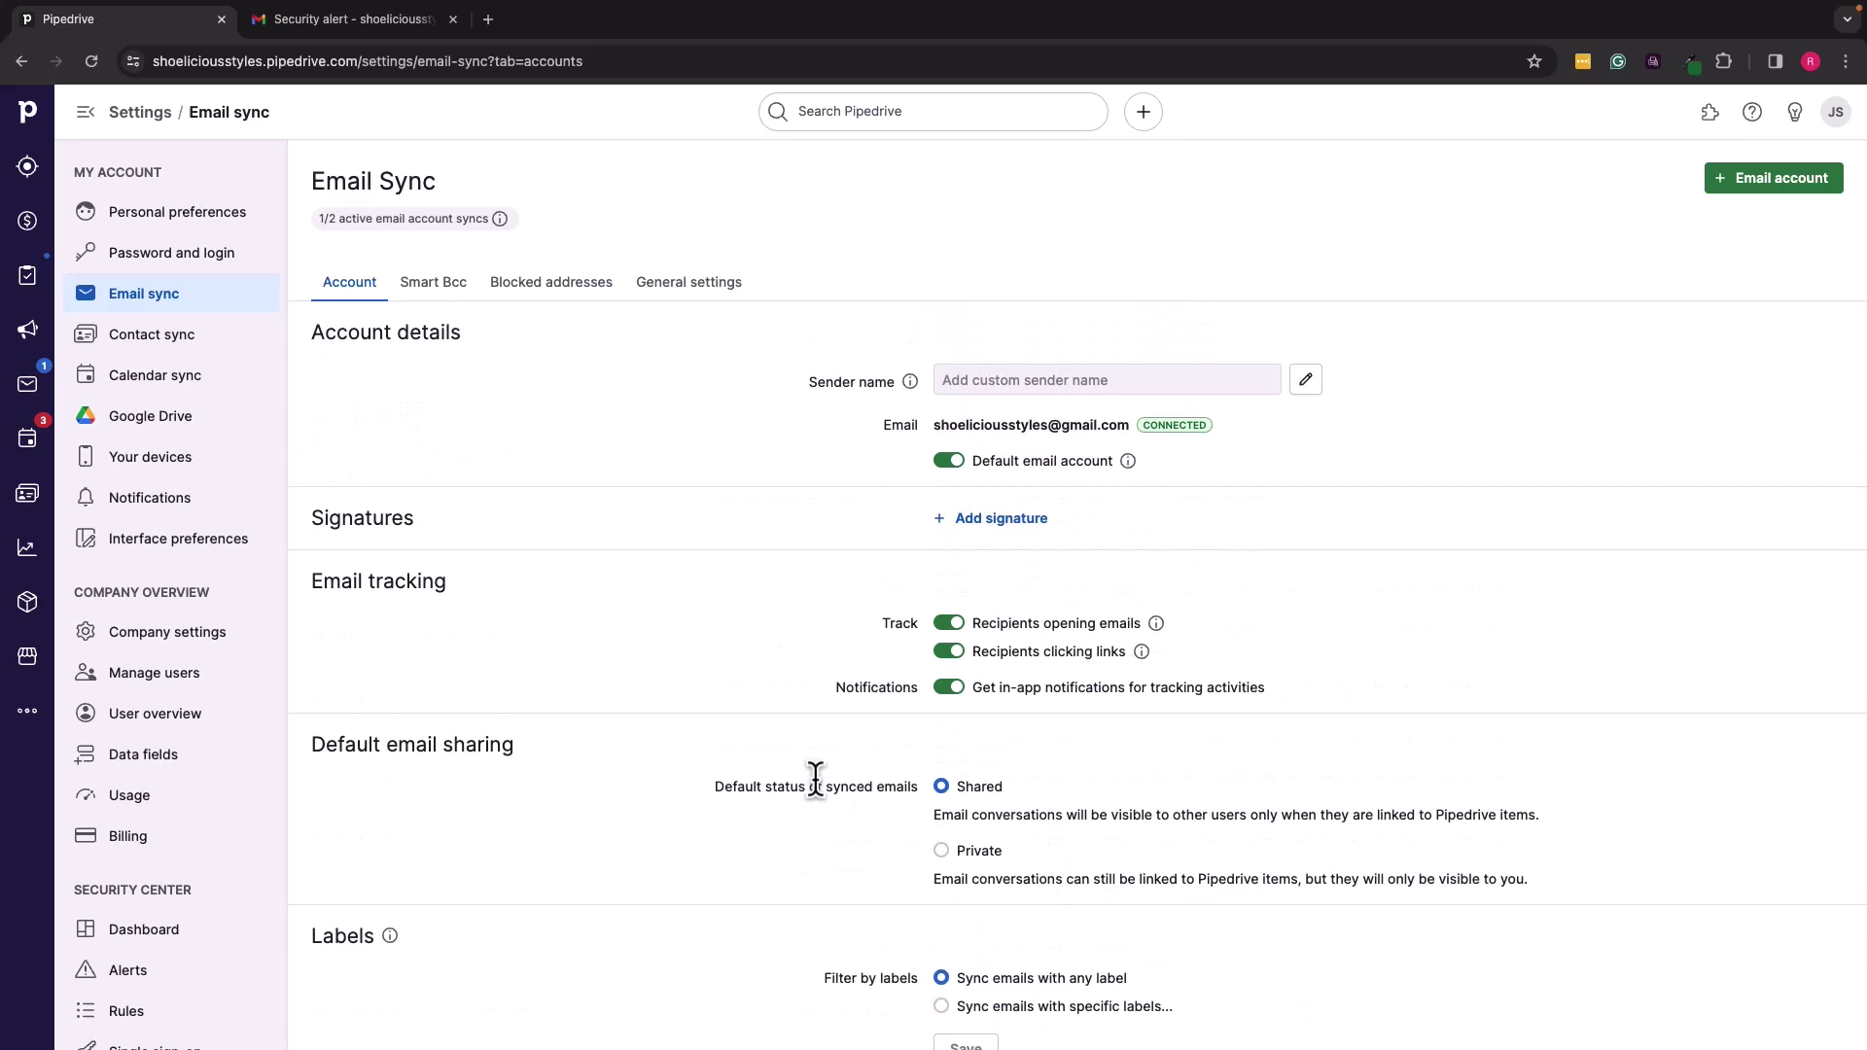
click(451, 292)
click(450, 584)
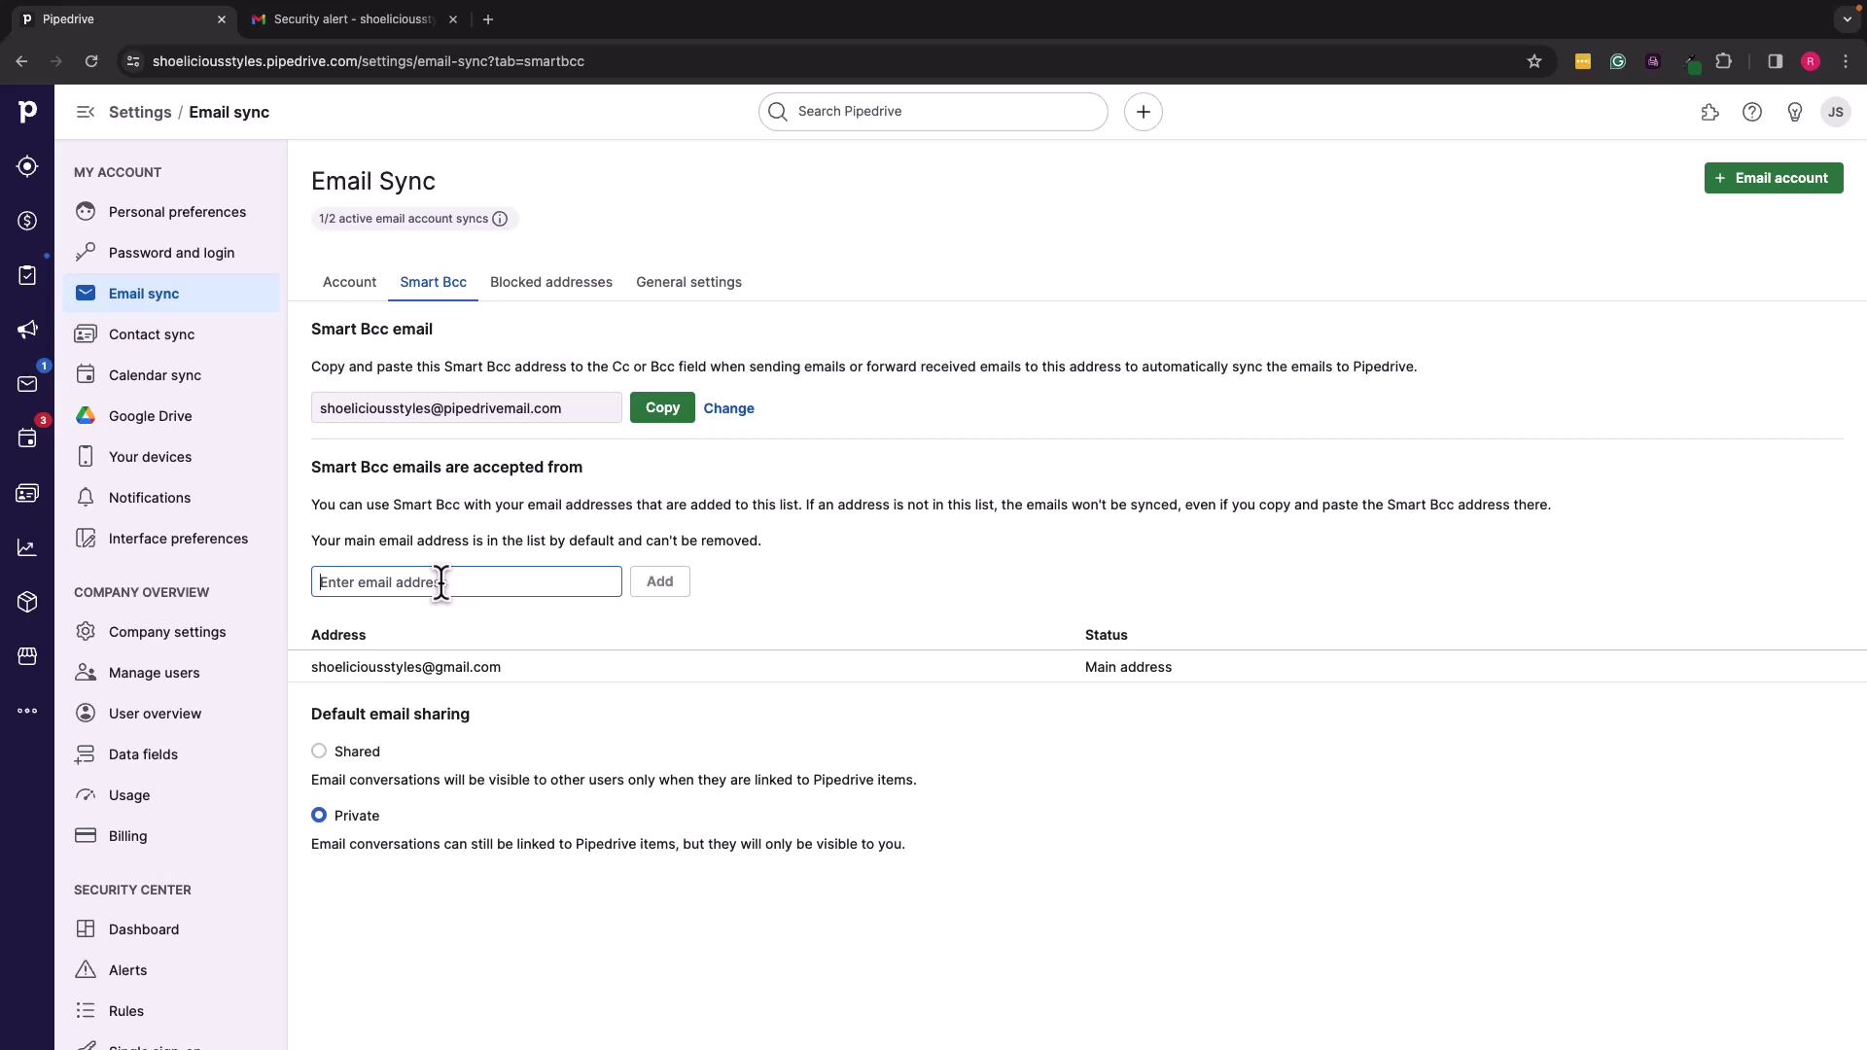
Step: Review the Blocked addresses list and Account sync settings, then return to the Deals pipeline
click(572, 287)
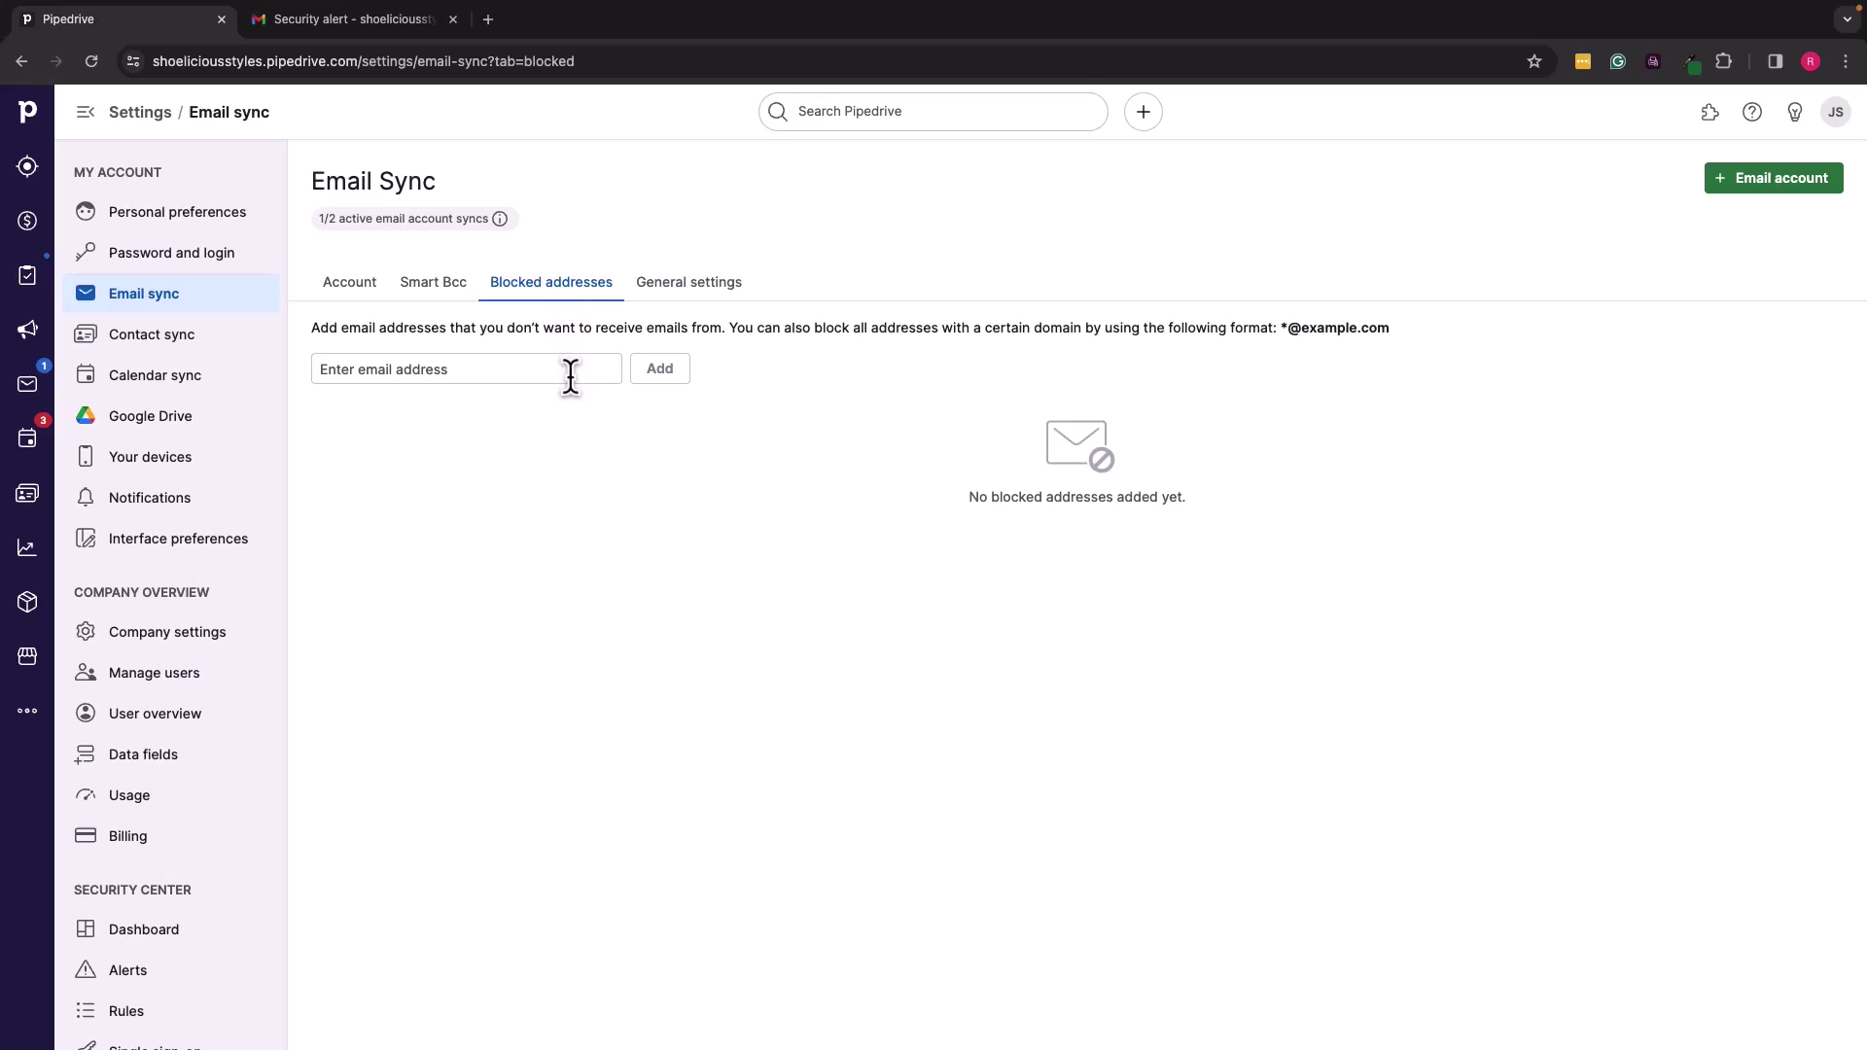
click(692, 285)
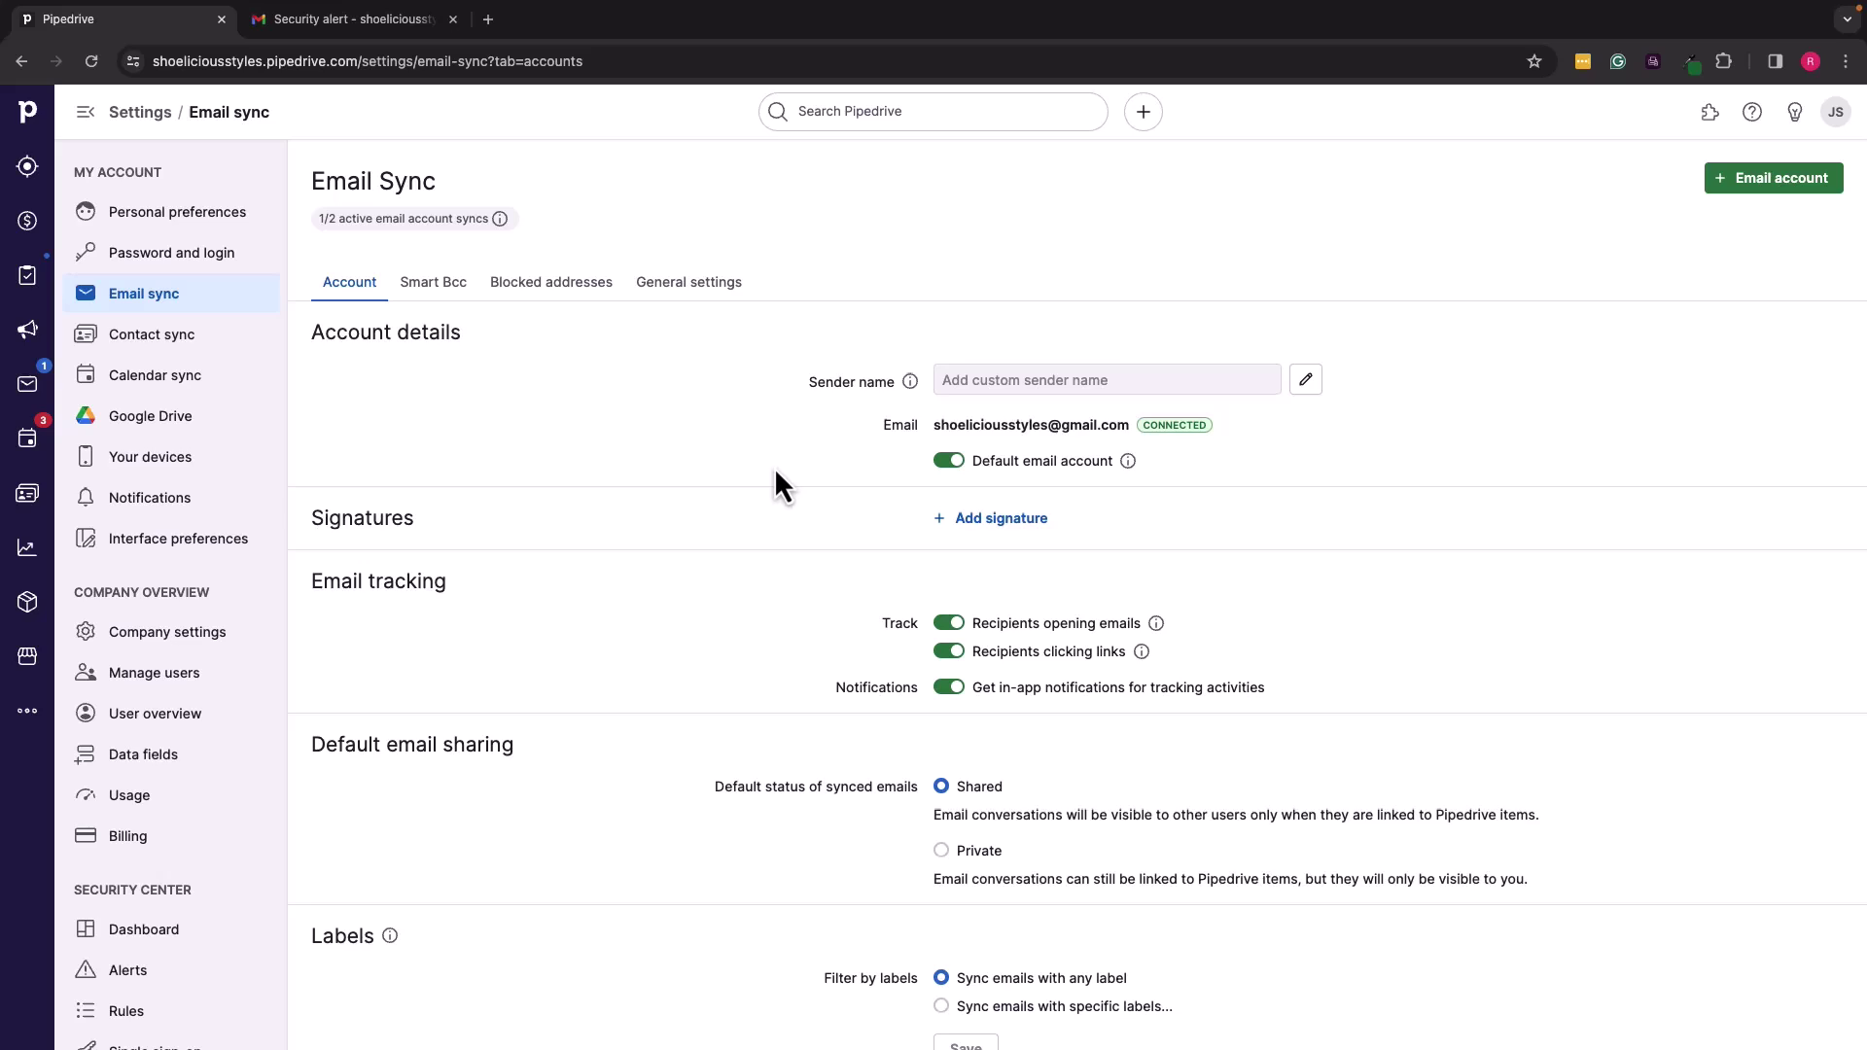
scroll(775, 471, down, 3)
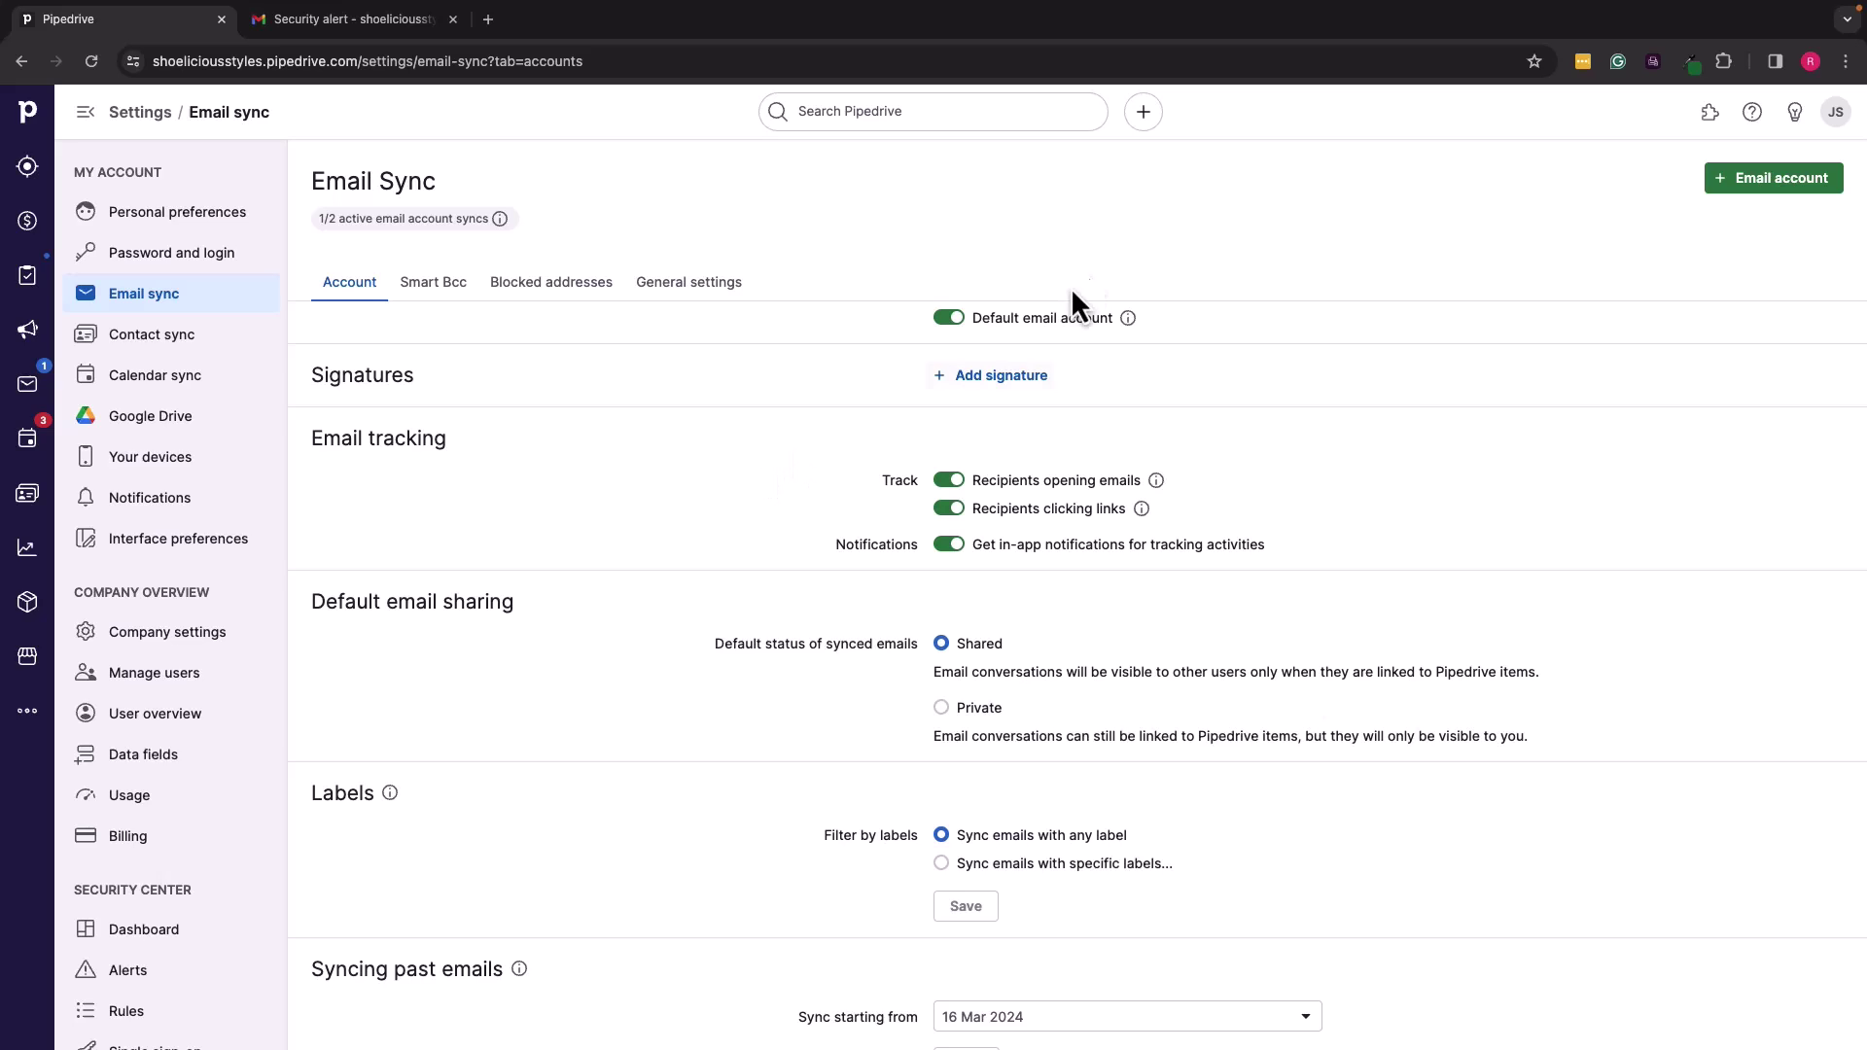
mouse_move(1465, 5)
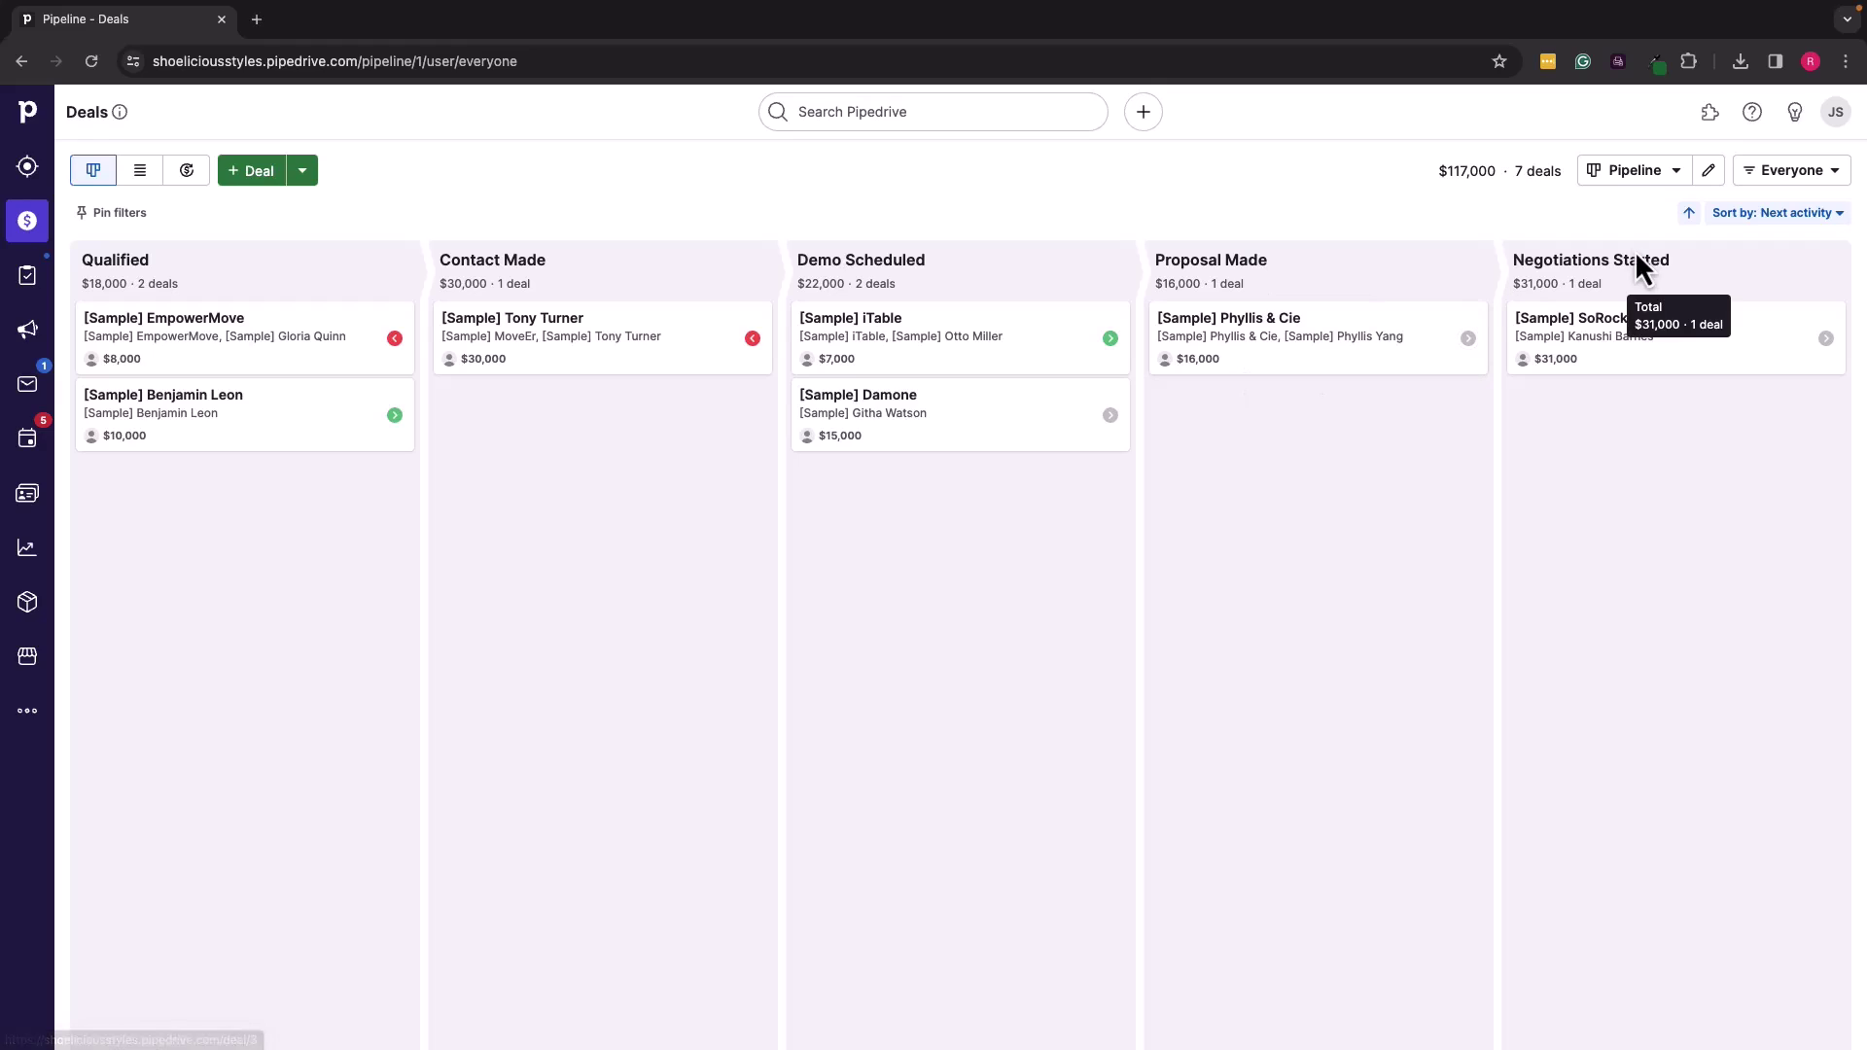
Step: Go to Manage users from the JS avatar's account menu
click(1837, 114)
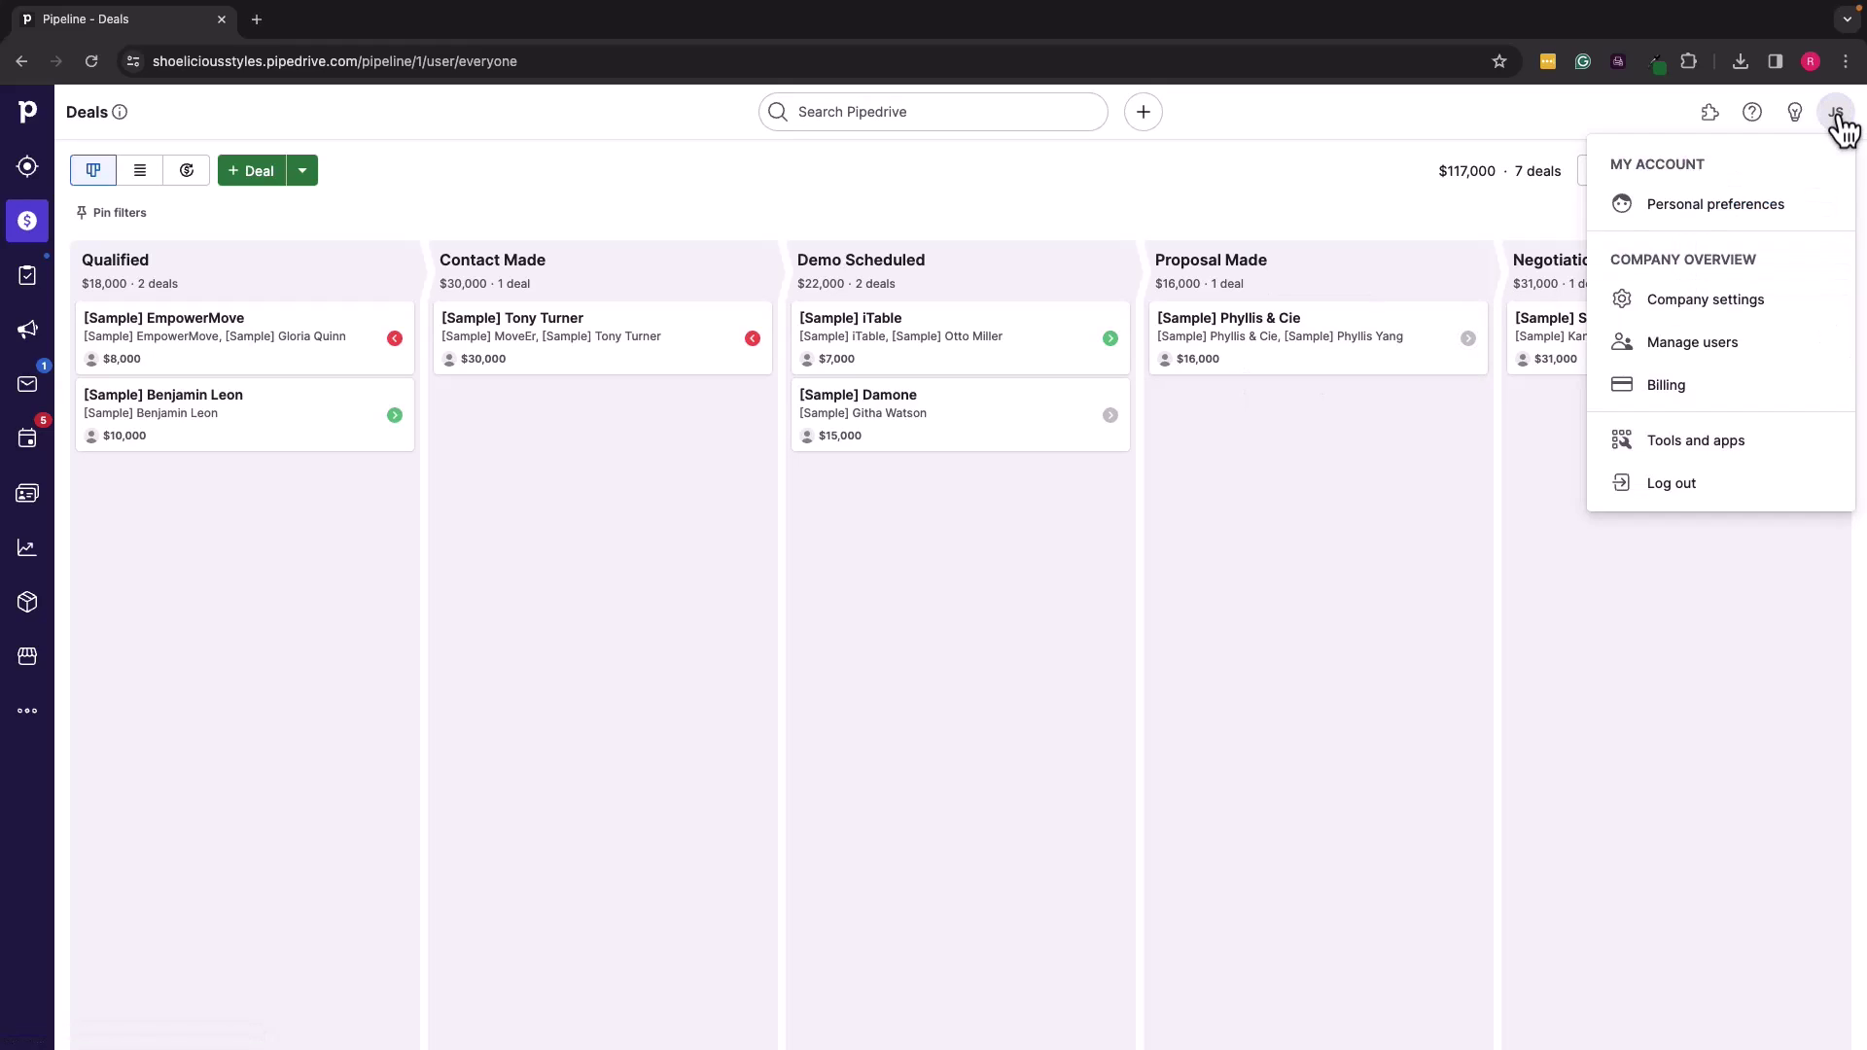
click(1704, 356)
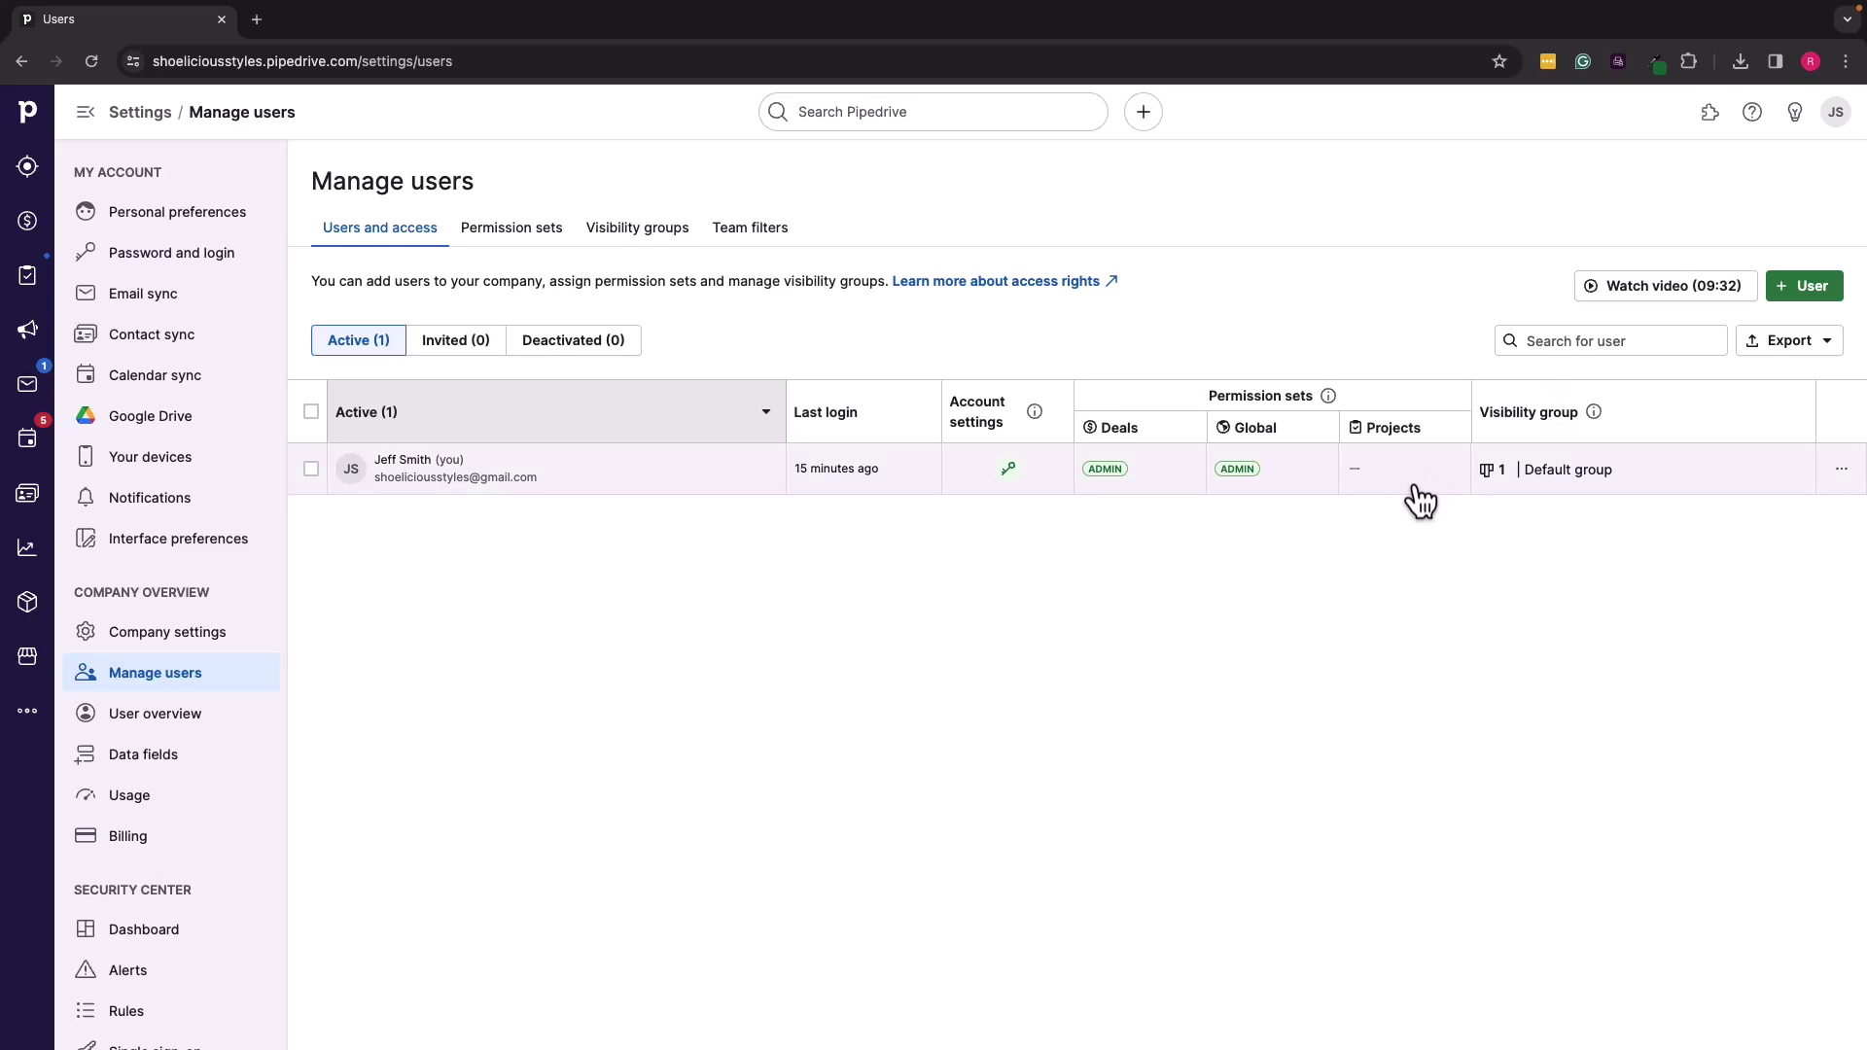
Step: Add a new user by pasting their e-mail address, then preview the invitation
click(1809, 288)
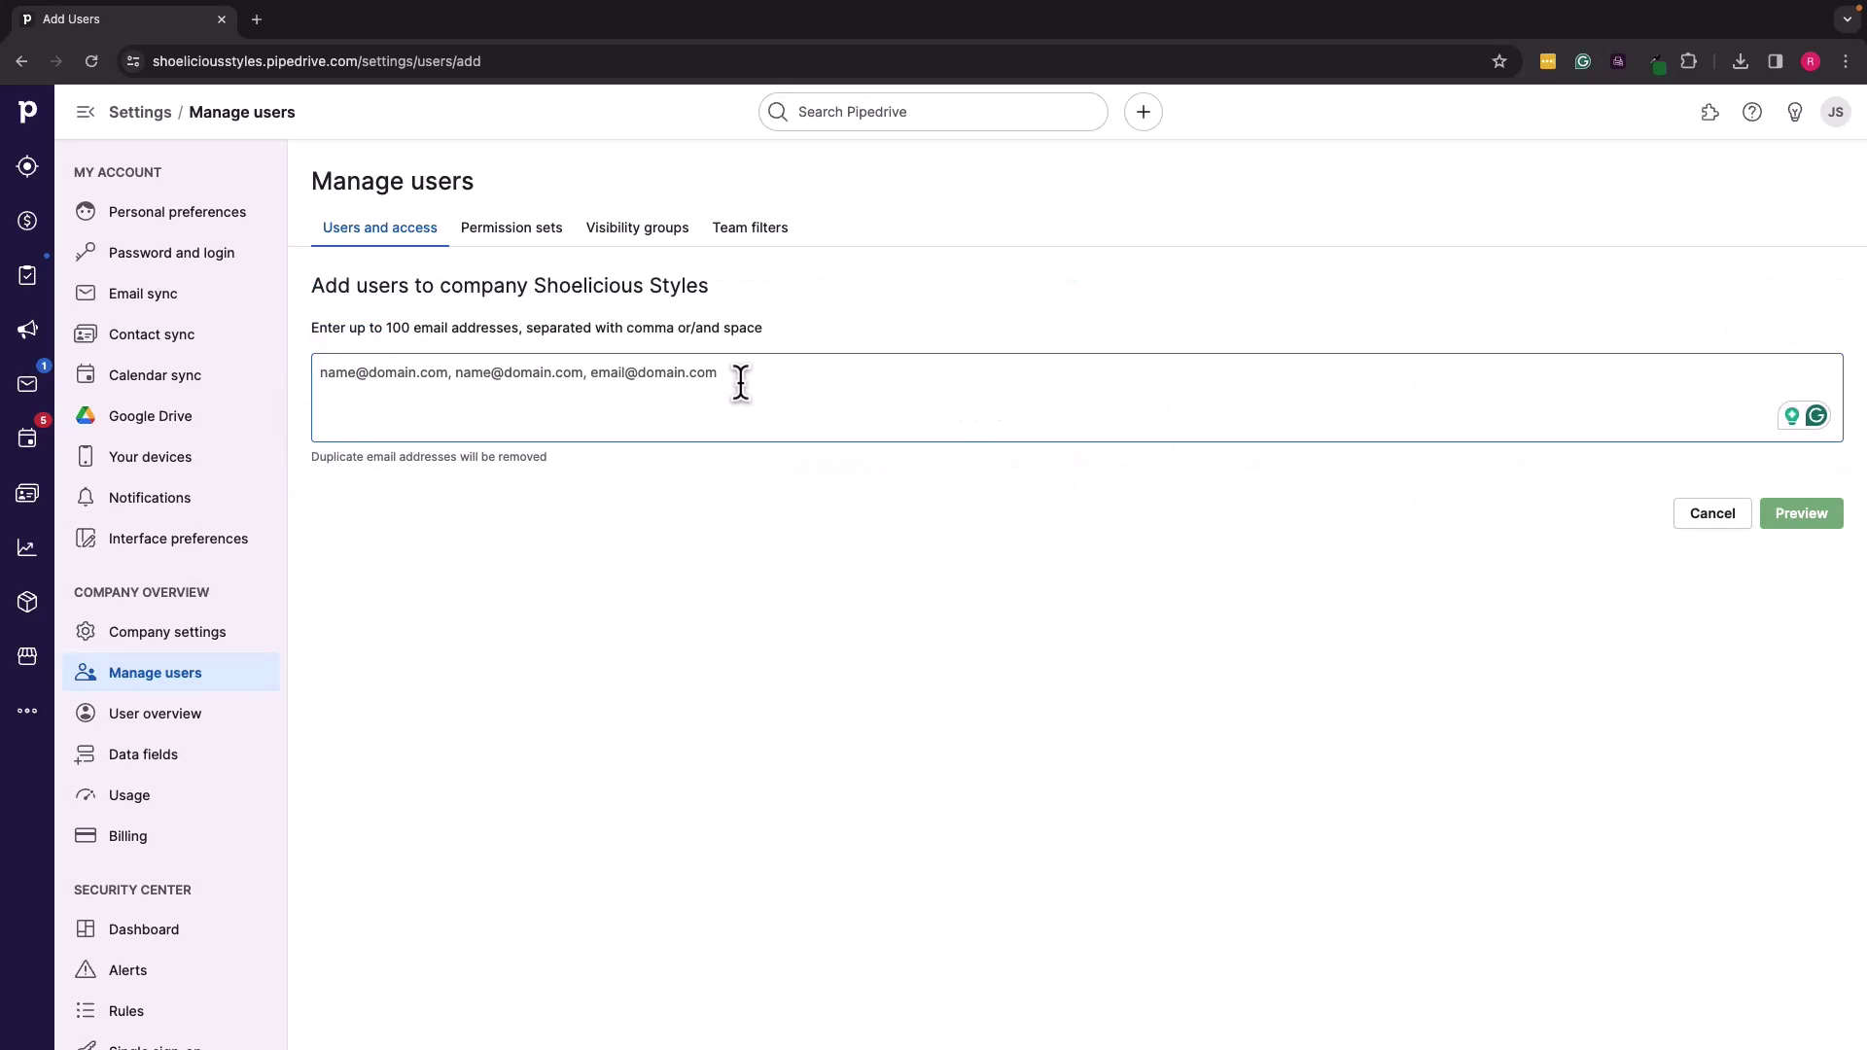
key(super+v)
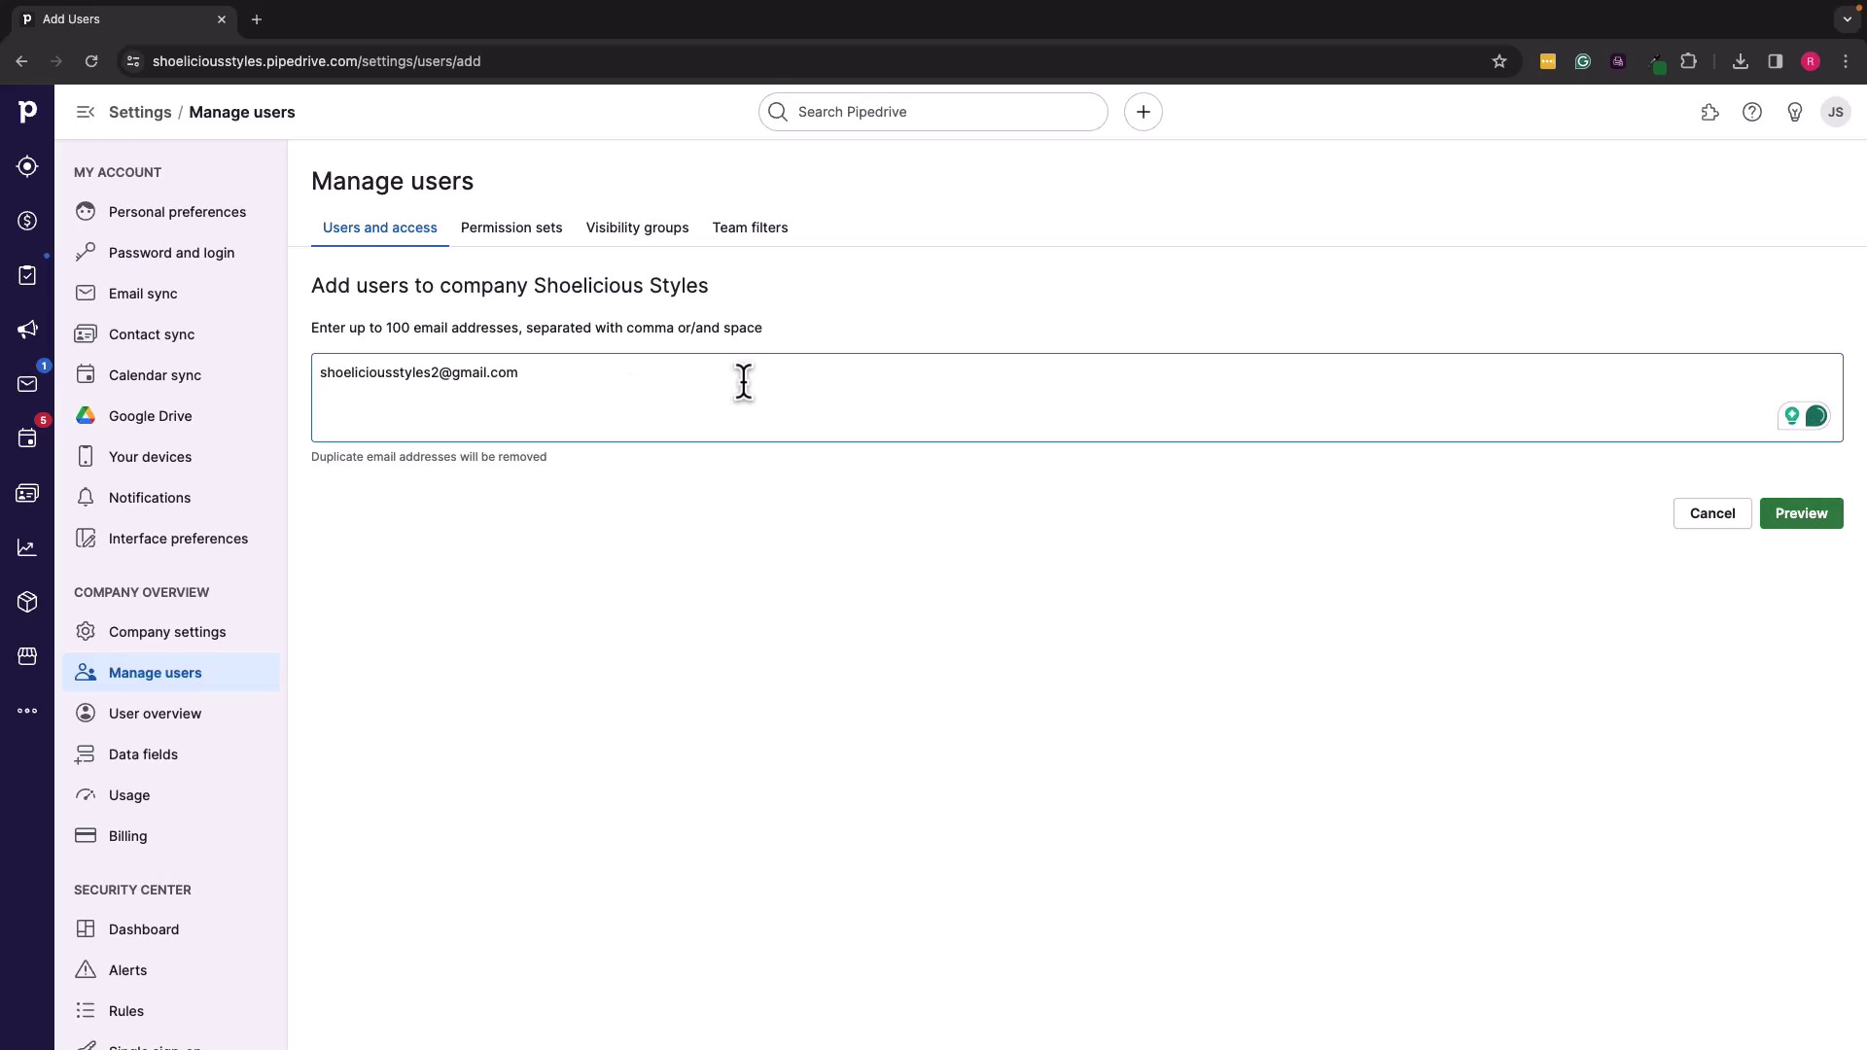
click(1809, 517)
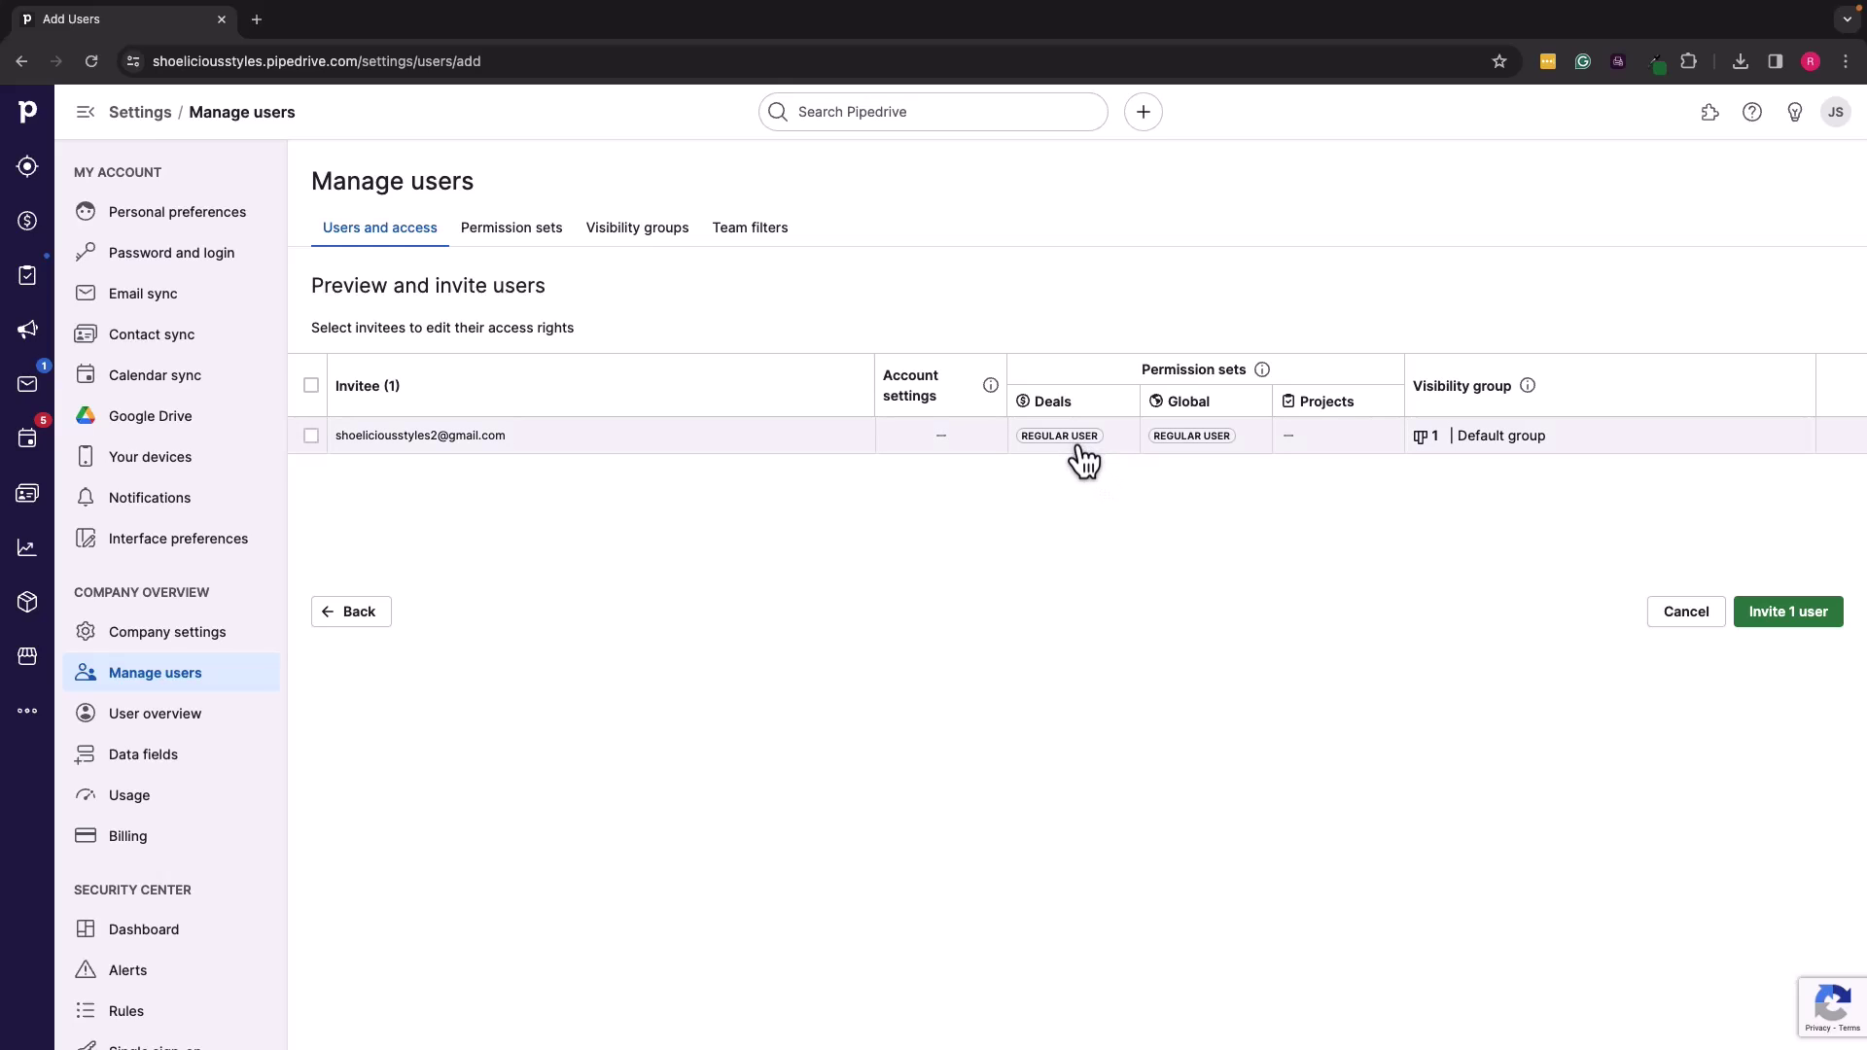
Step: Open the invitee's Edit access panel, keeping Deals regular user and Global regular user permission sets
click(1083, 449)
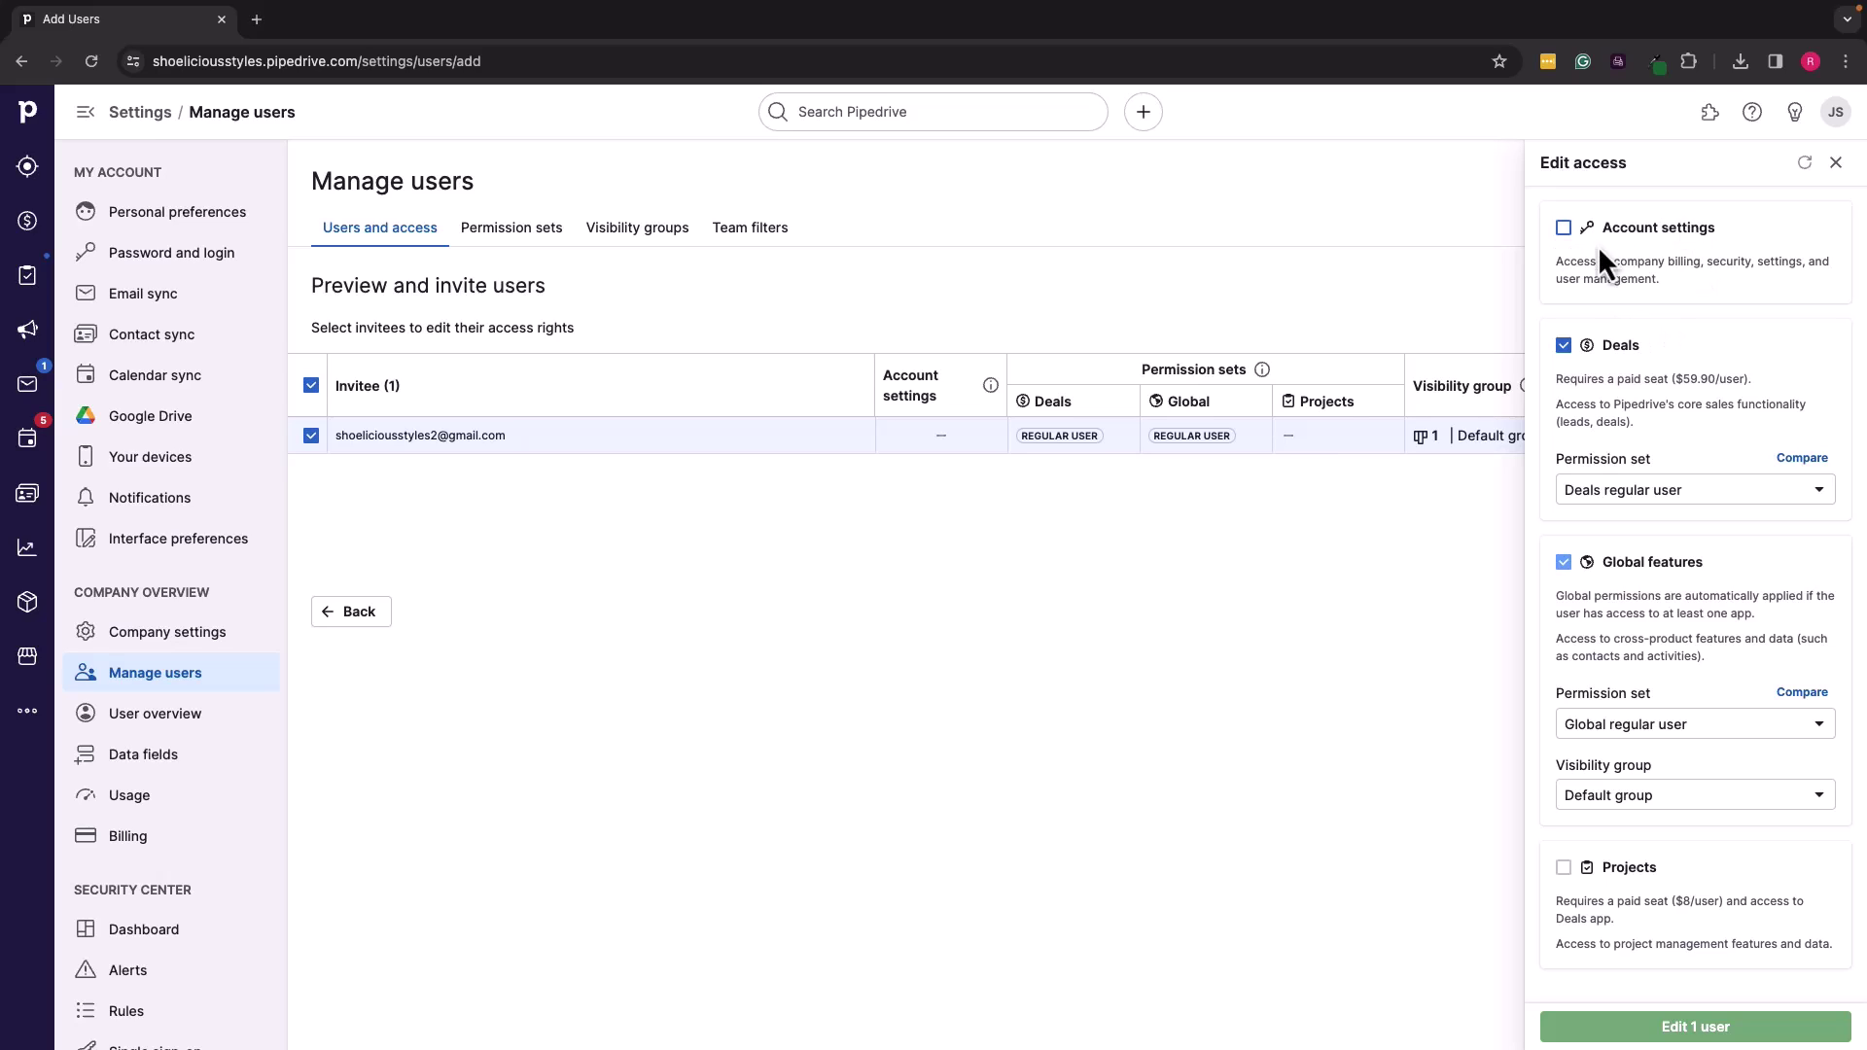
click(1727, 498)
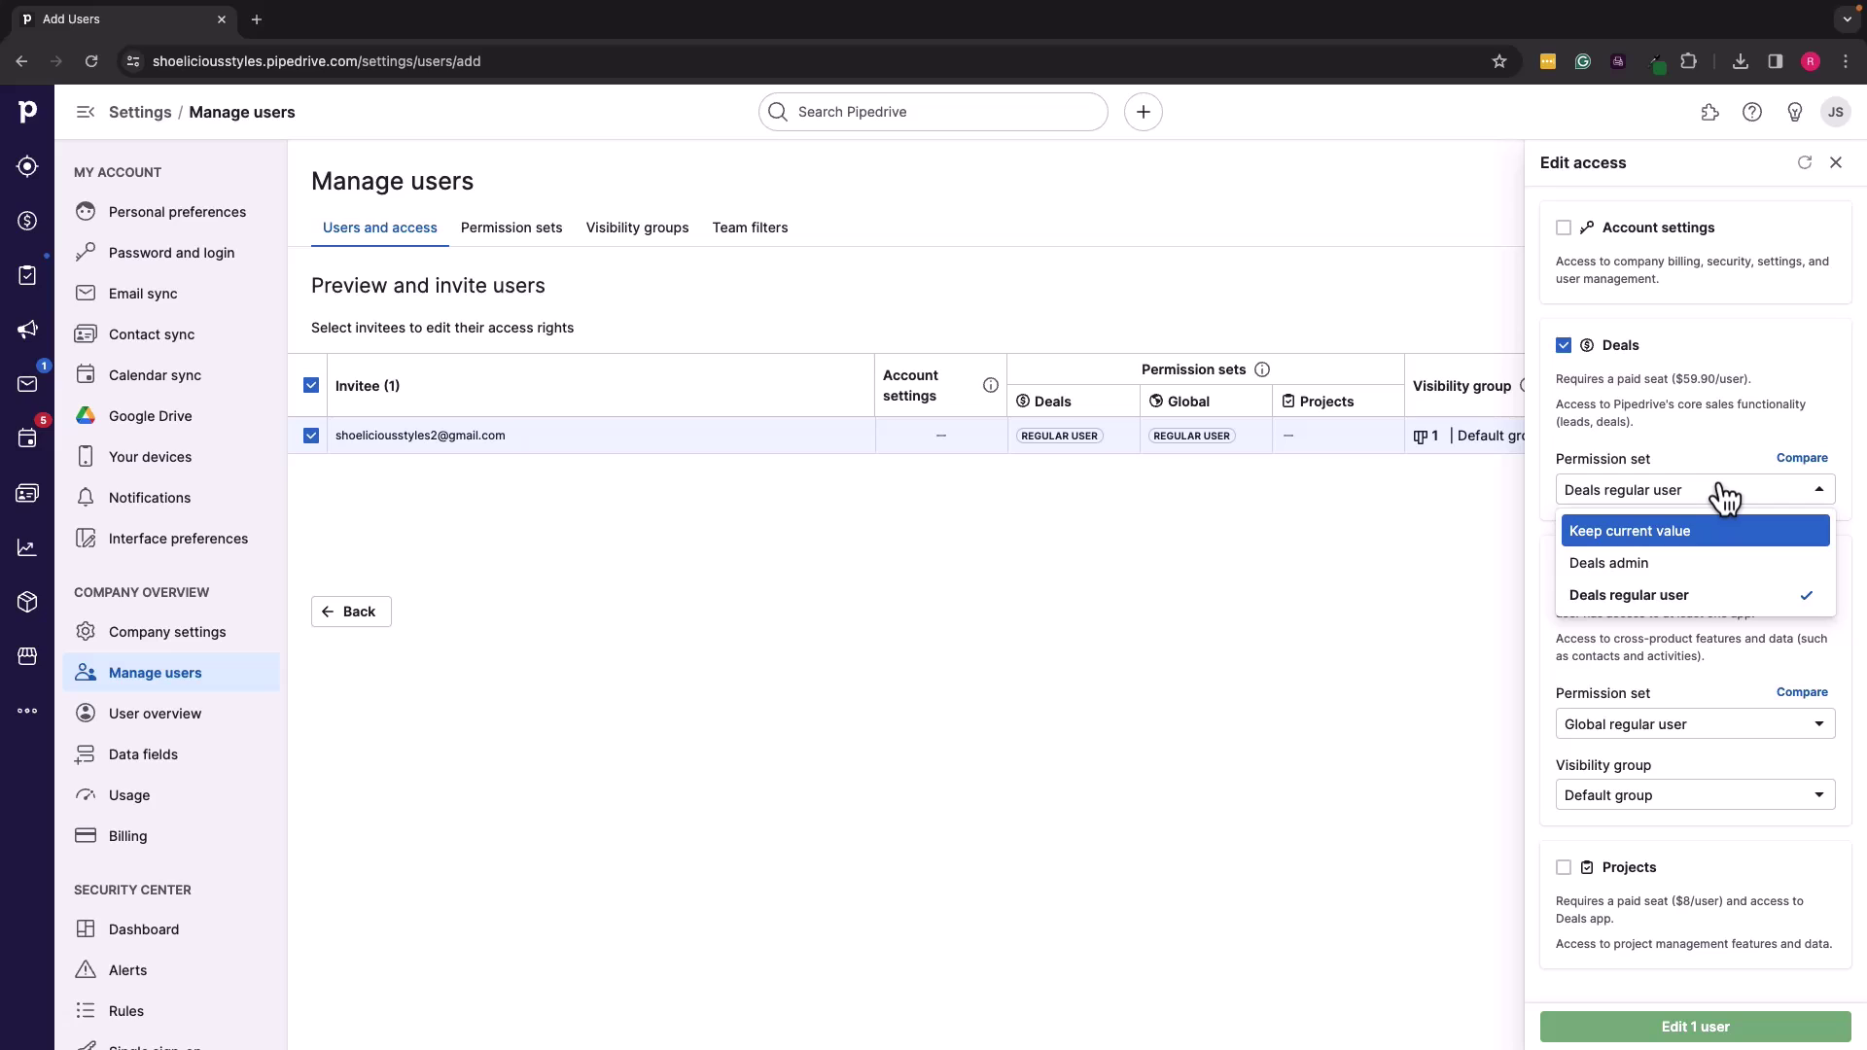
click(1688, 490)
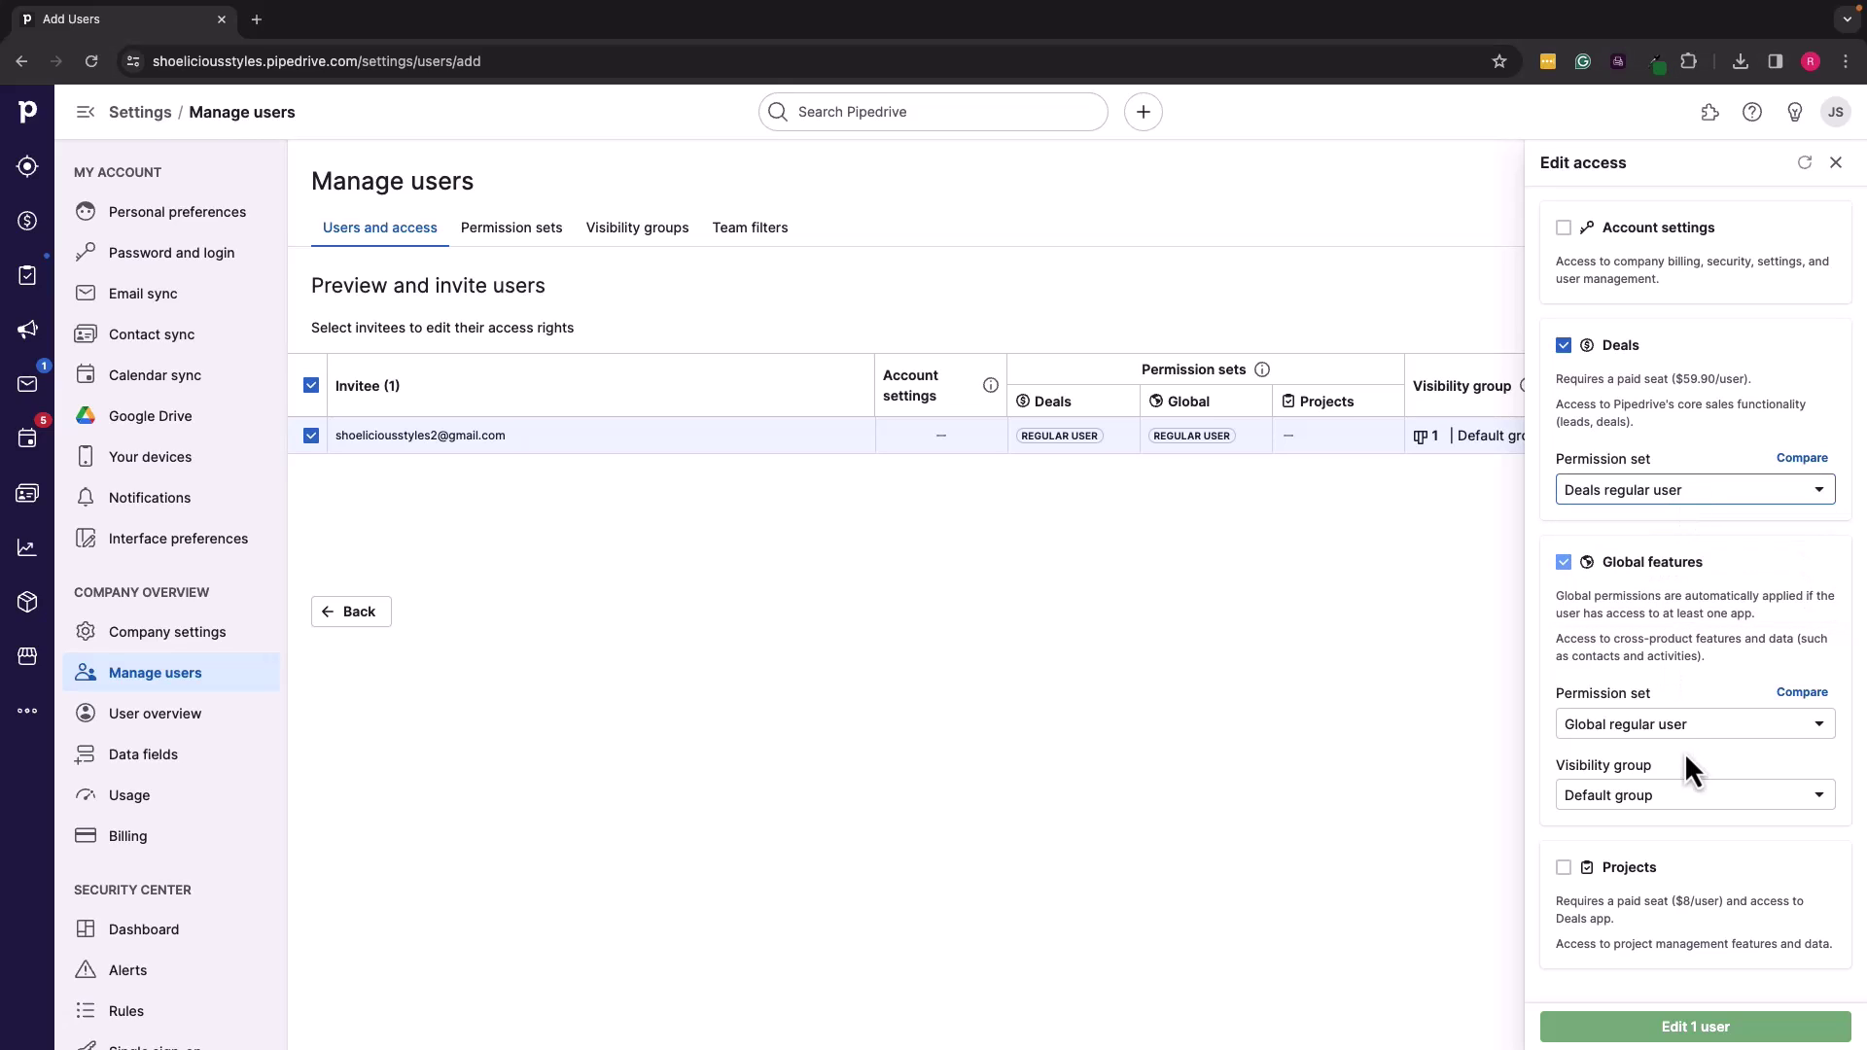
click(1719, 726)
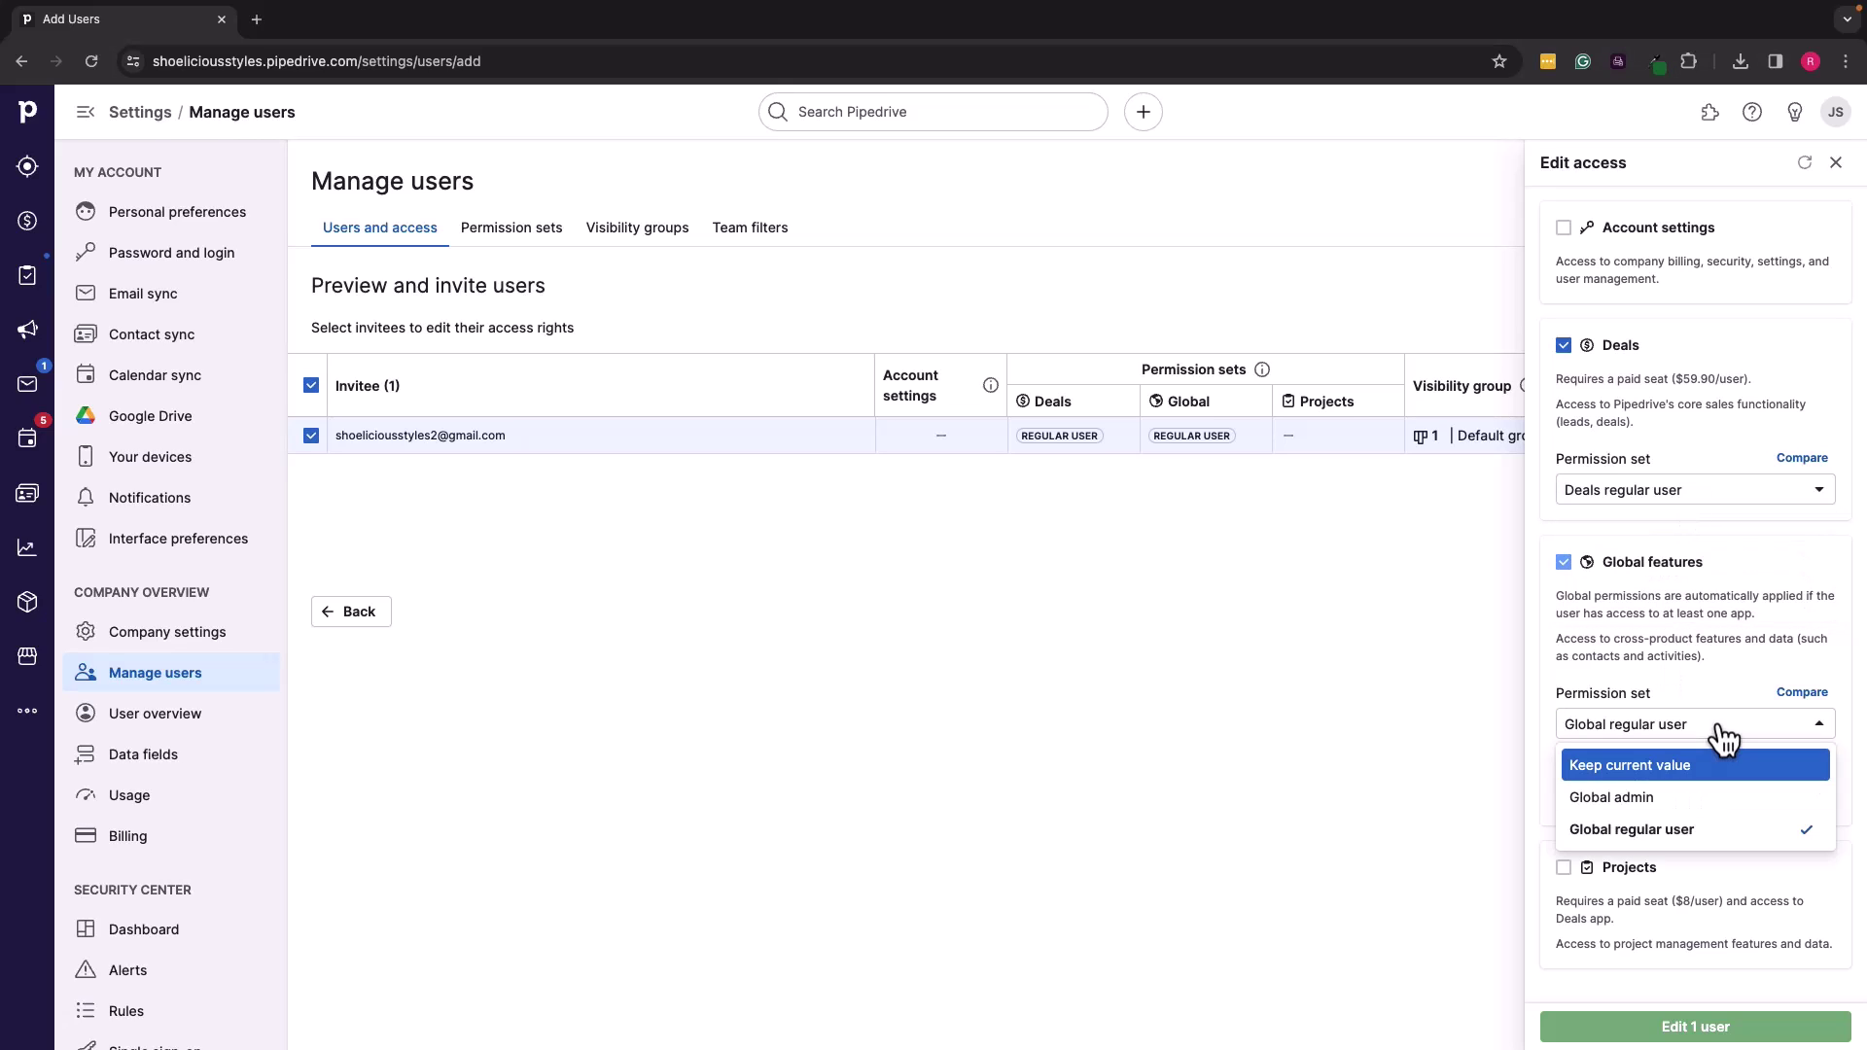
click(1689, 845)
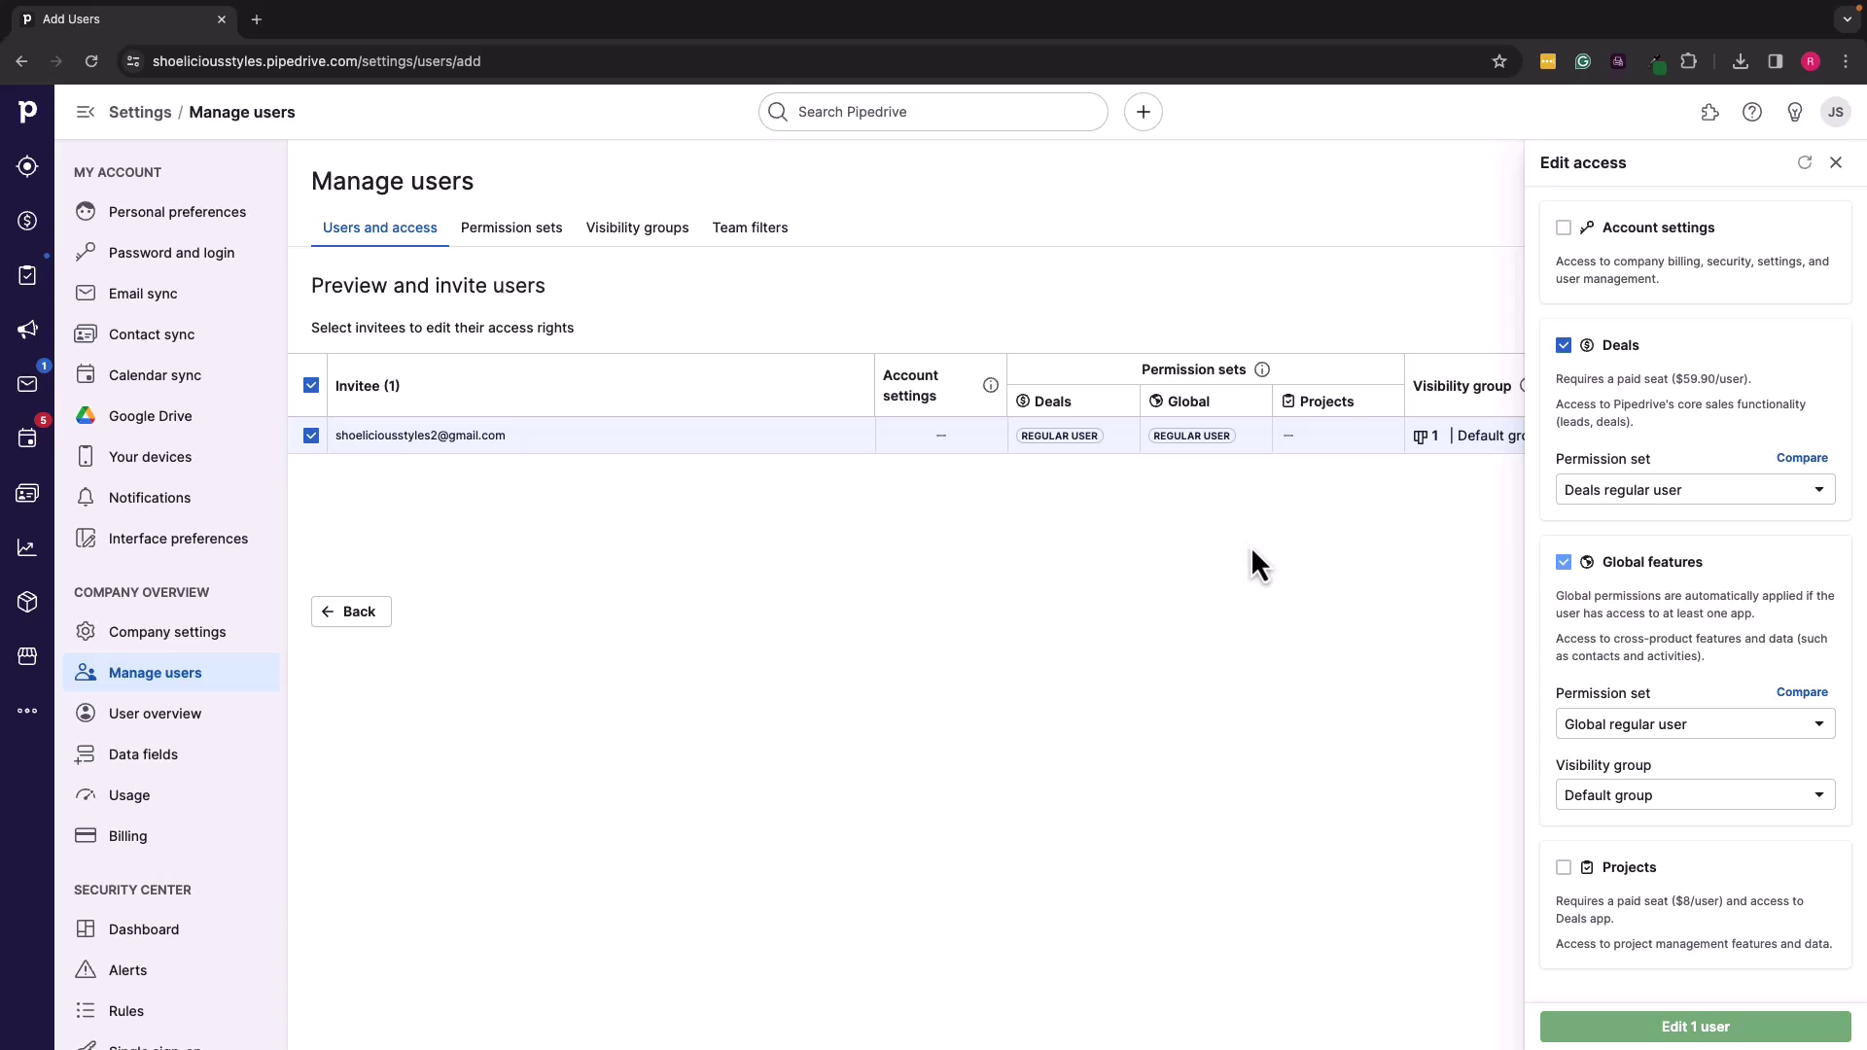
Step: Browse the Permission sets and Visibility groups pages, then go back to Users and access
click(525, 243)
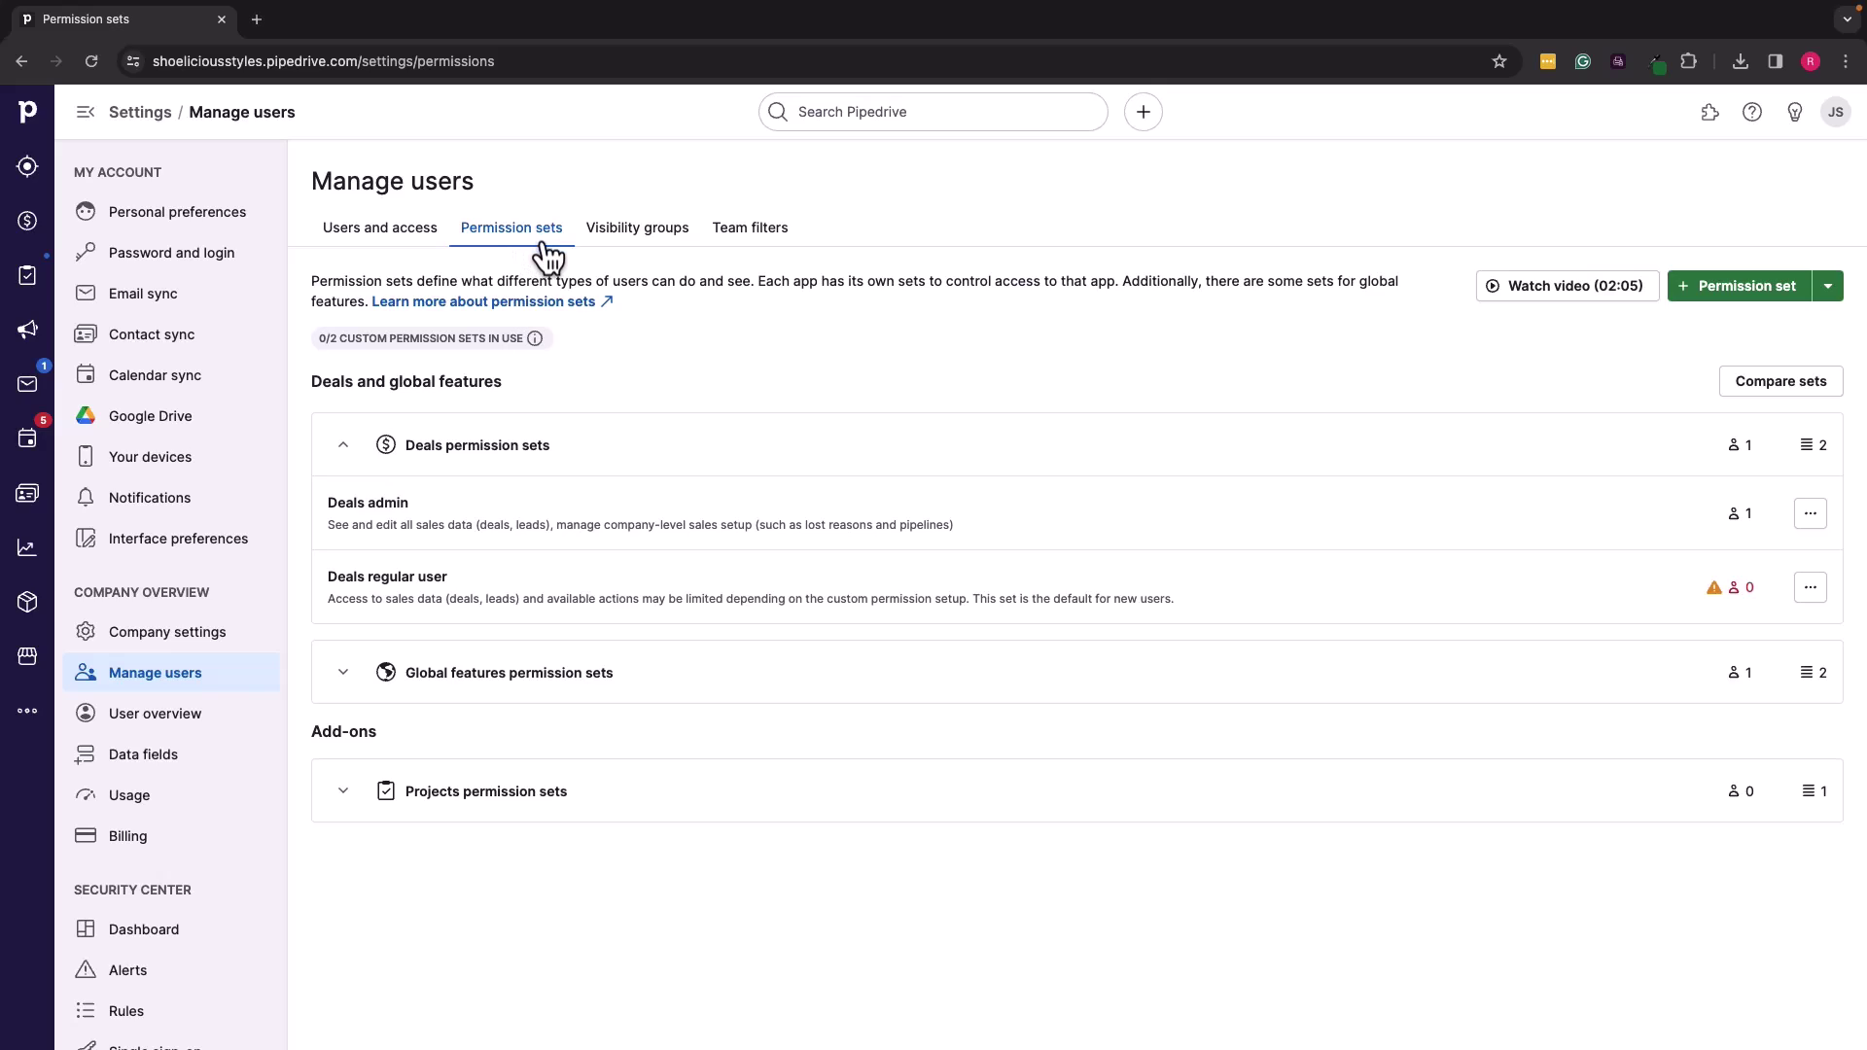
click(345, 675)
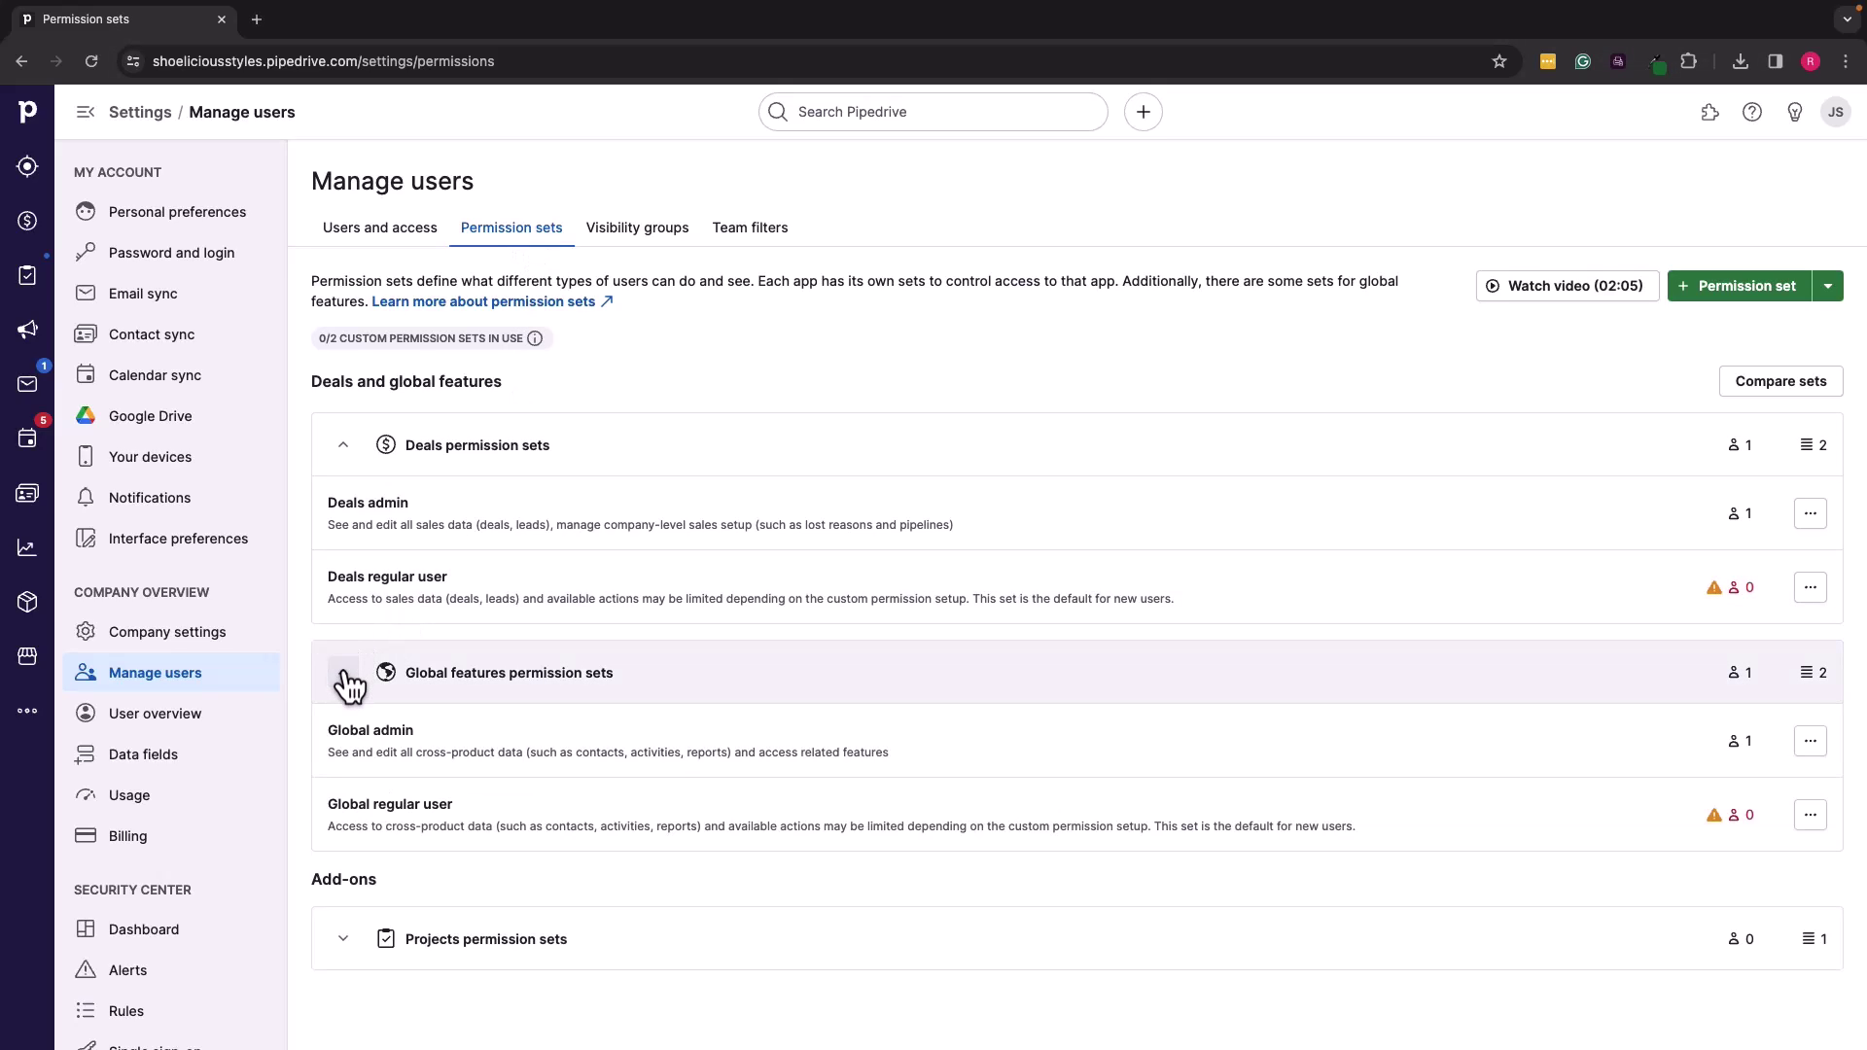
click(346, 683)
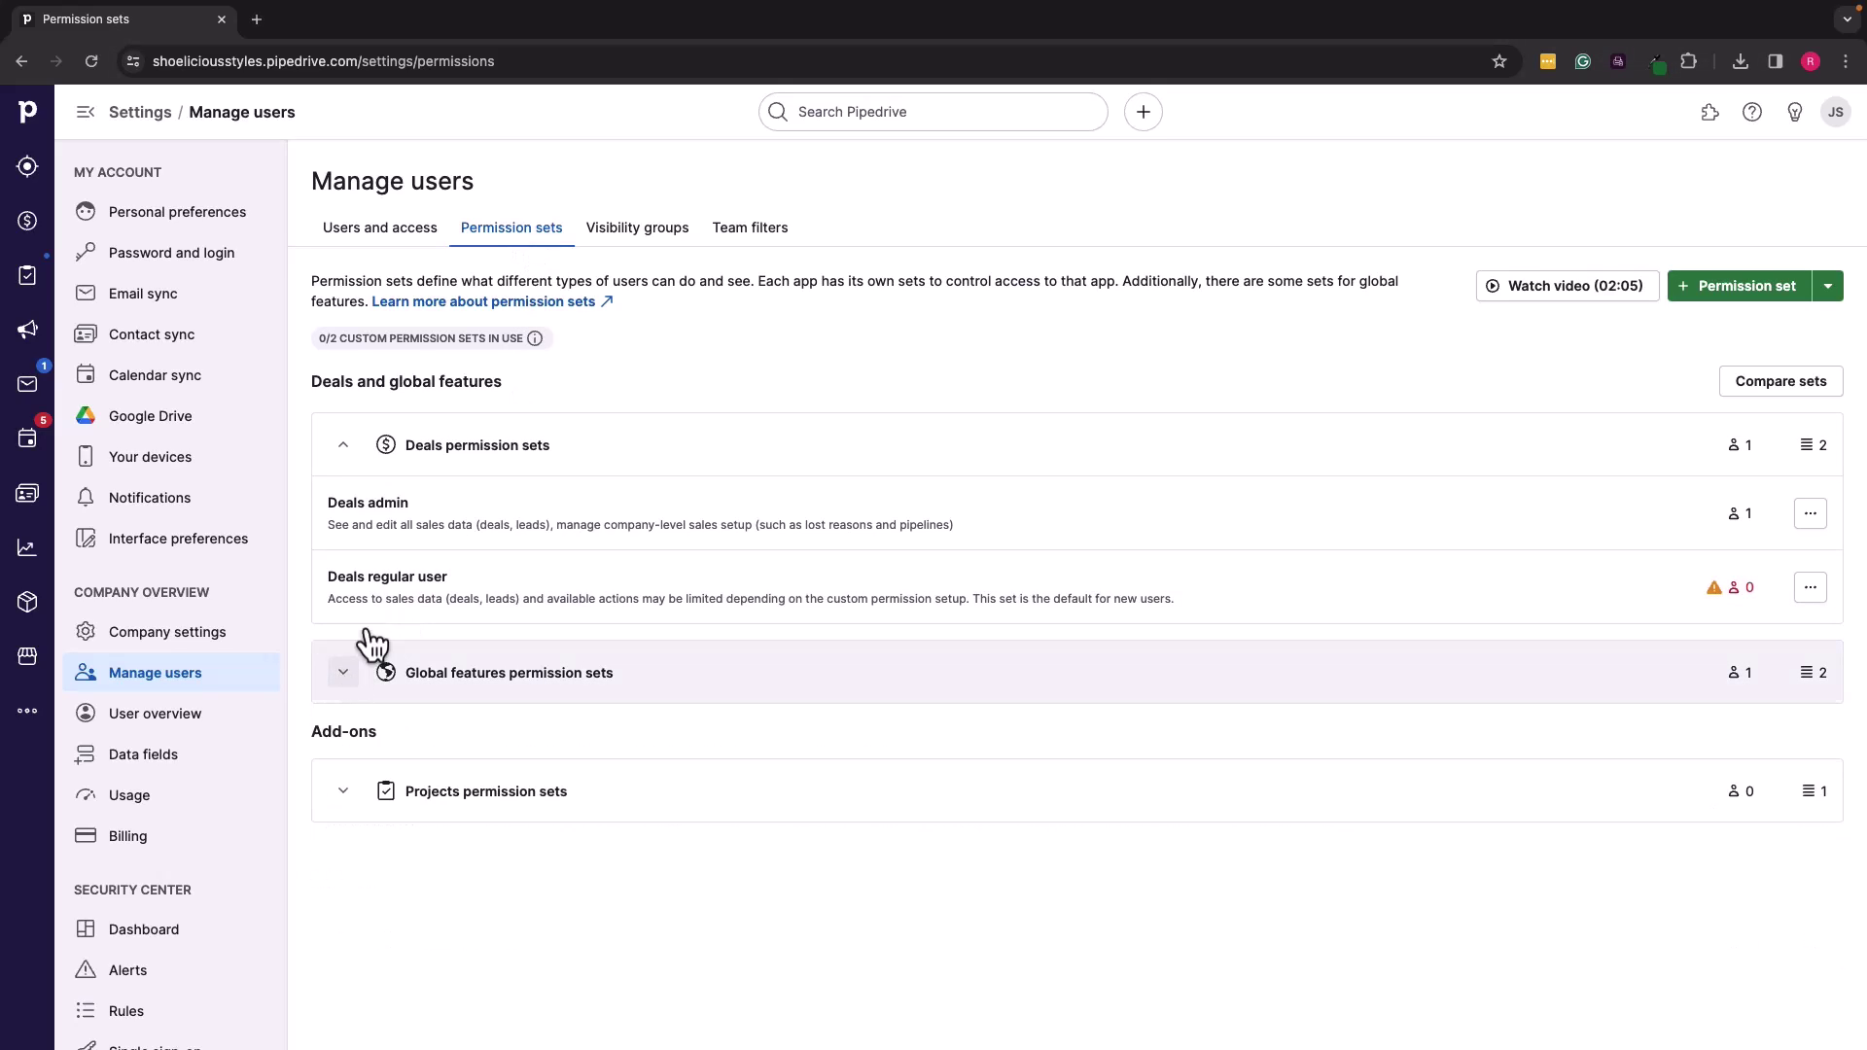
click(637, 233)
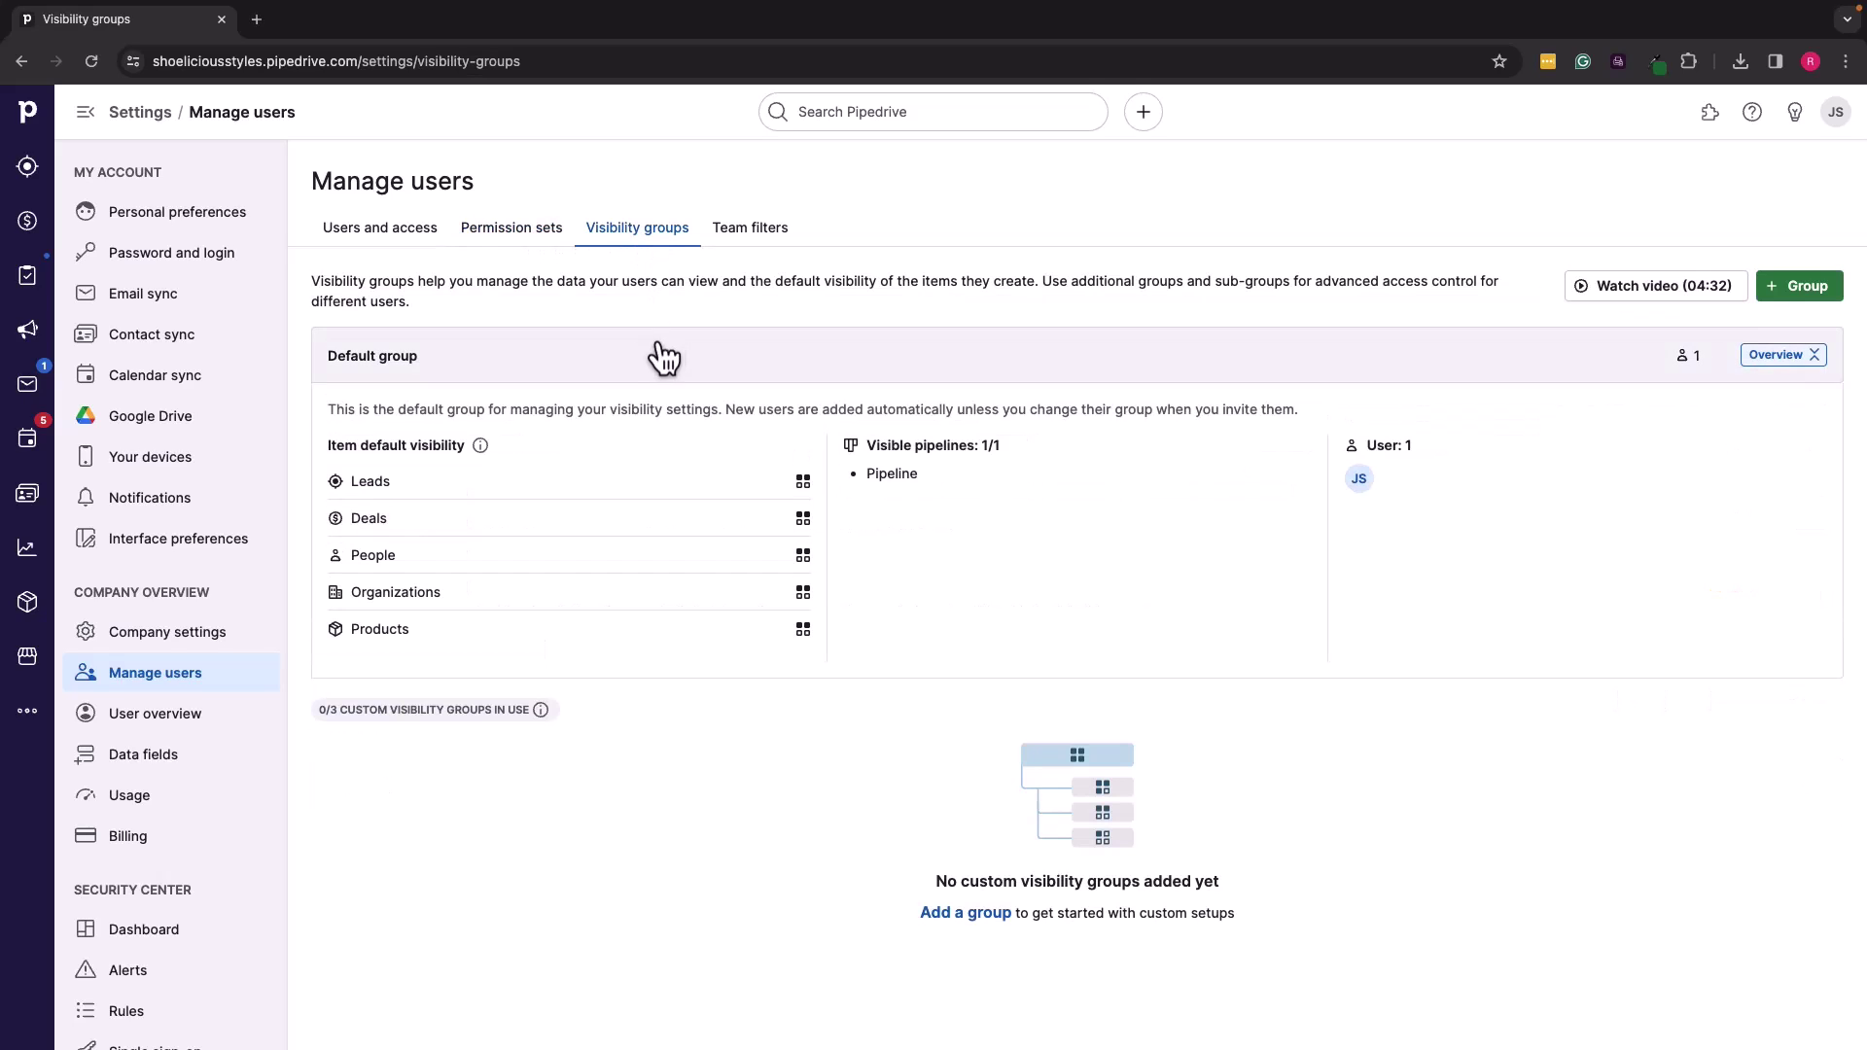
mouse_move(658, 595)
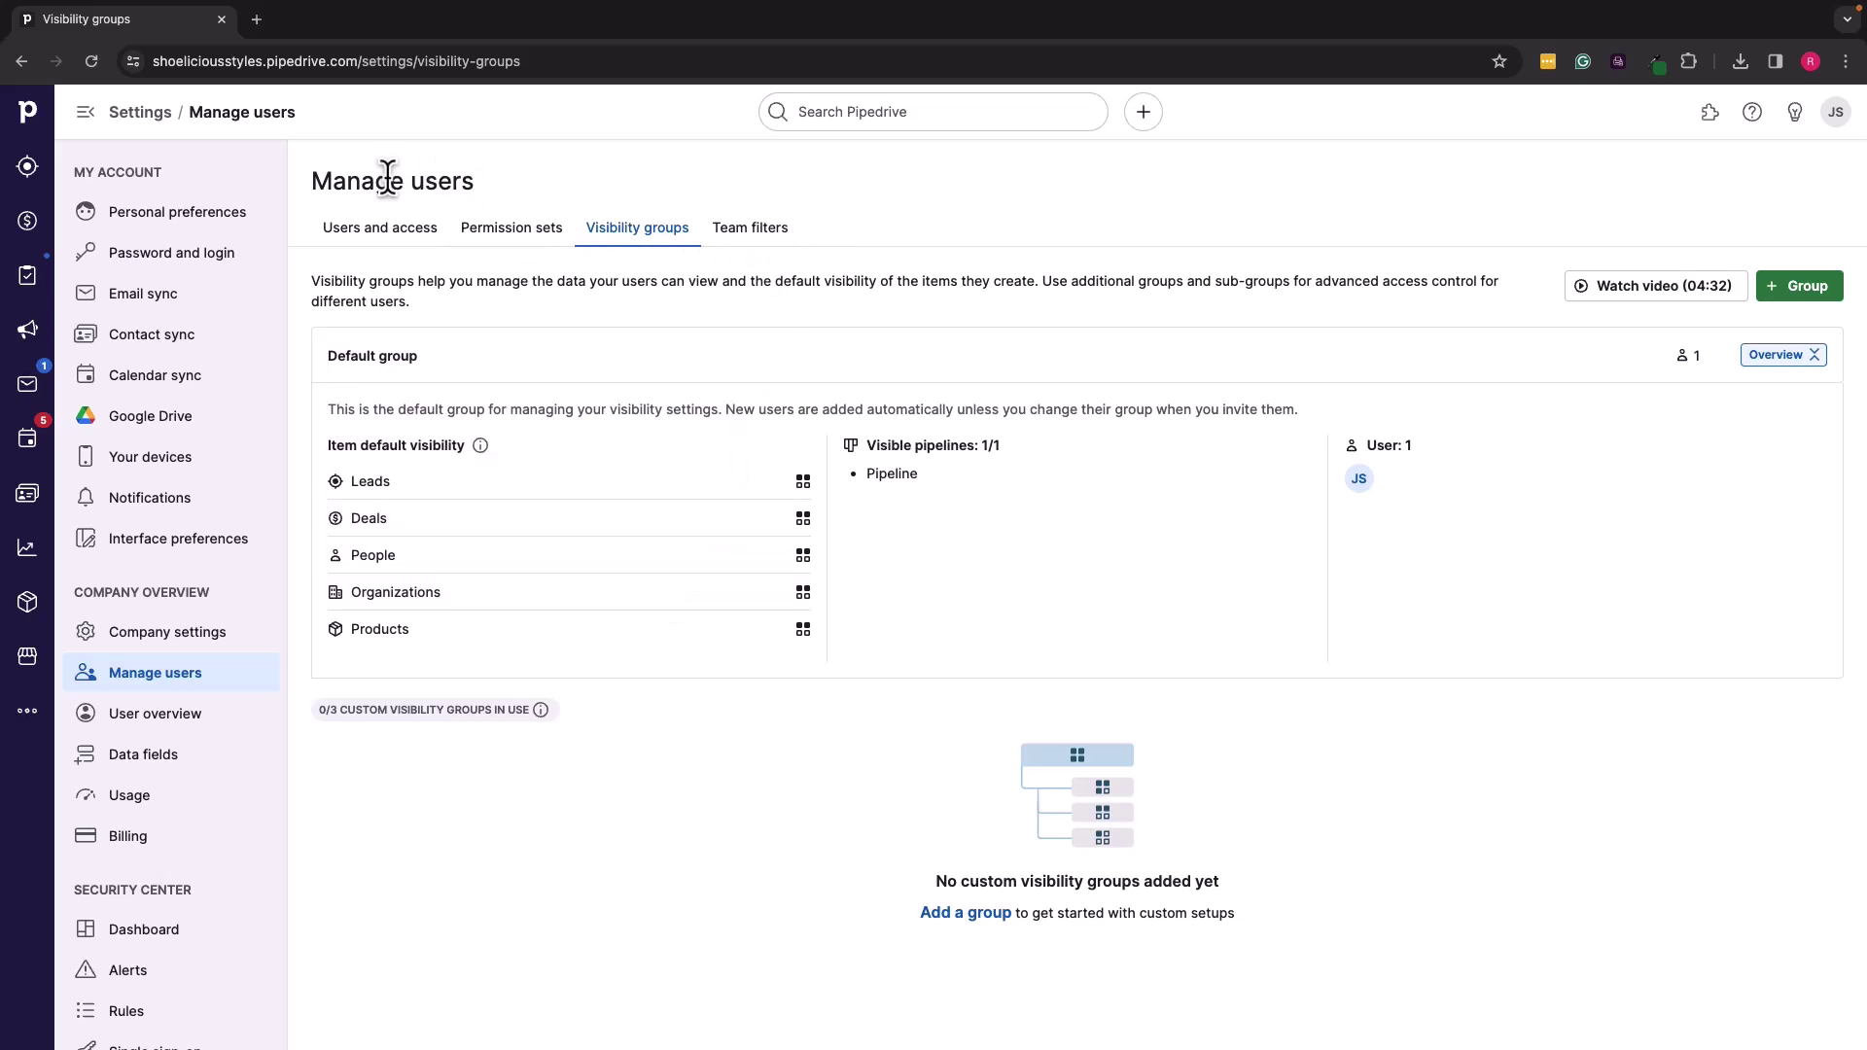
click(395, 243)
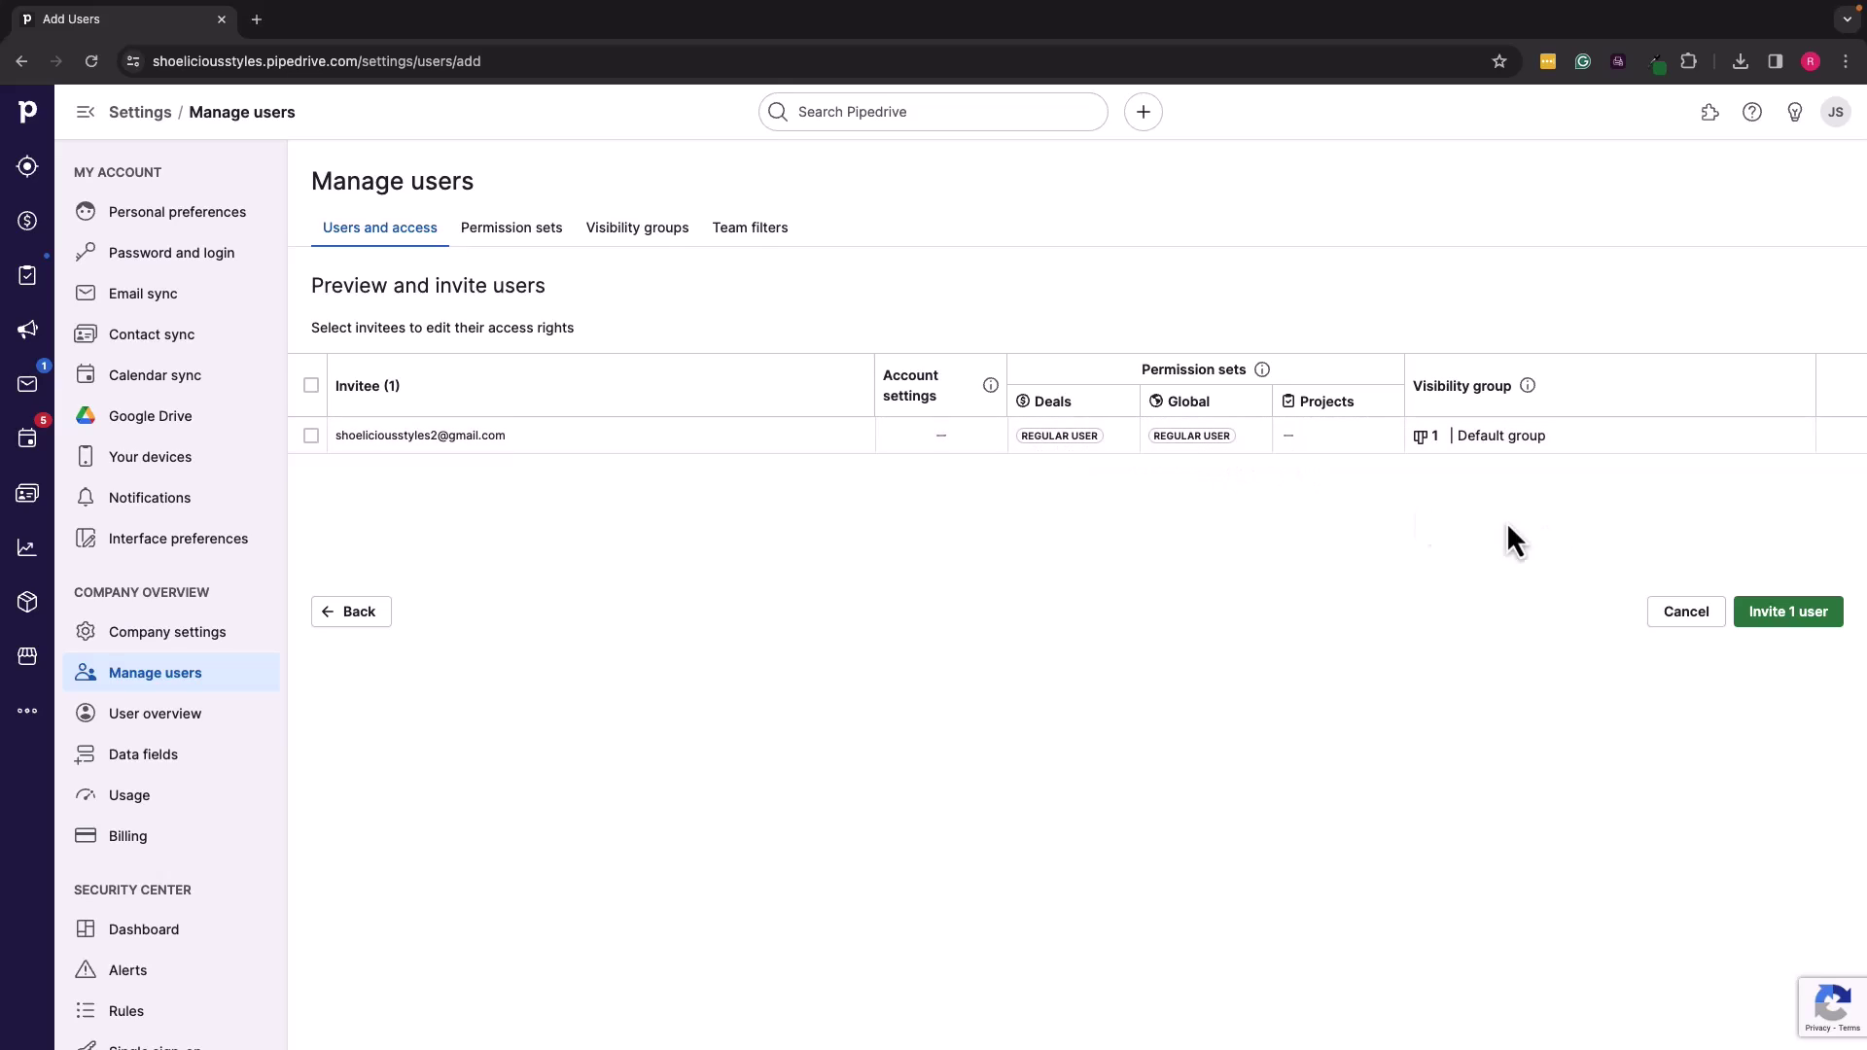
Step: Invite the 1 pending user with regular Deals and Global access in the Default group
click(1789, 615)
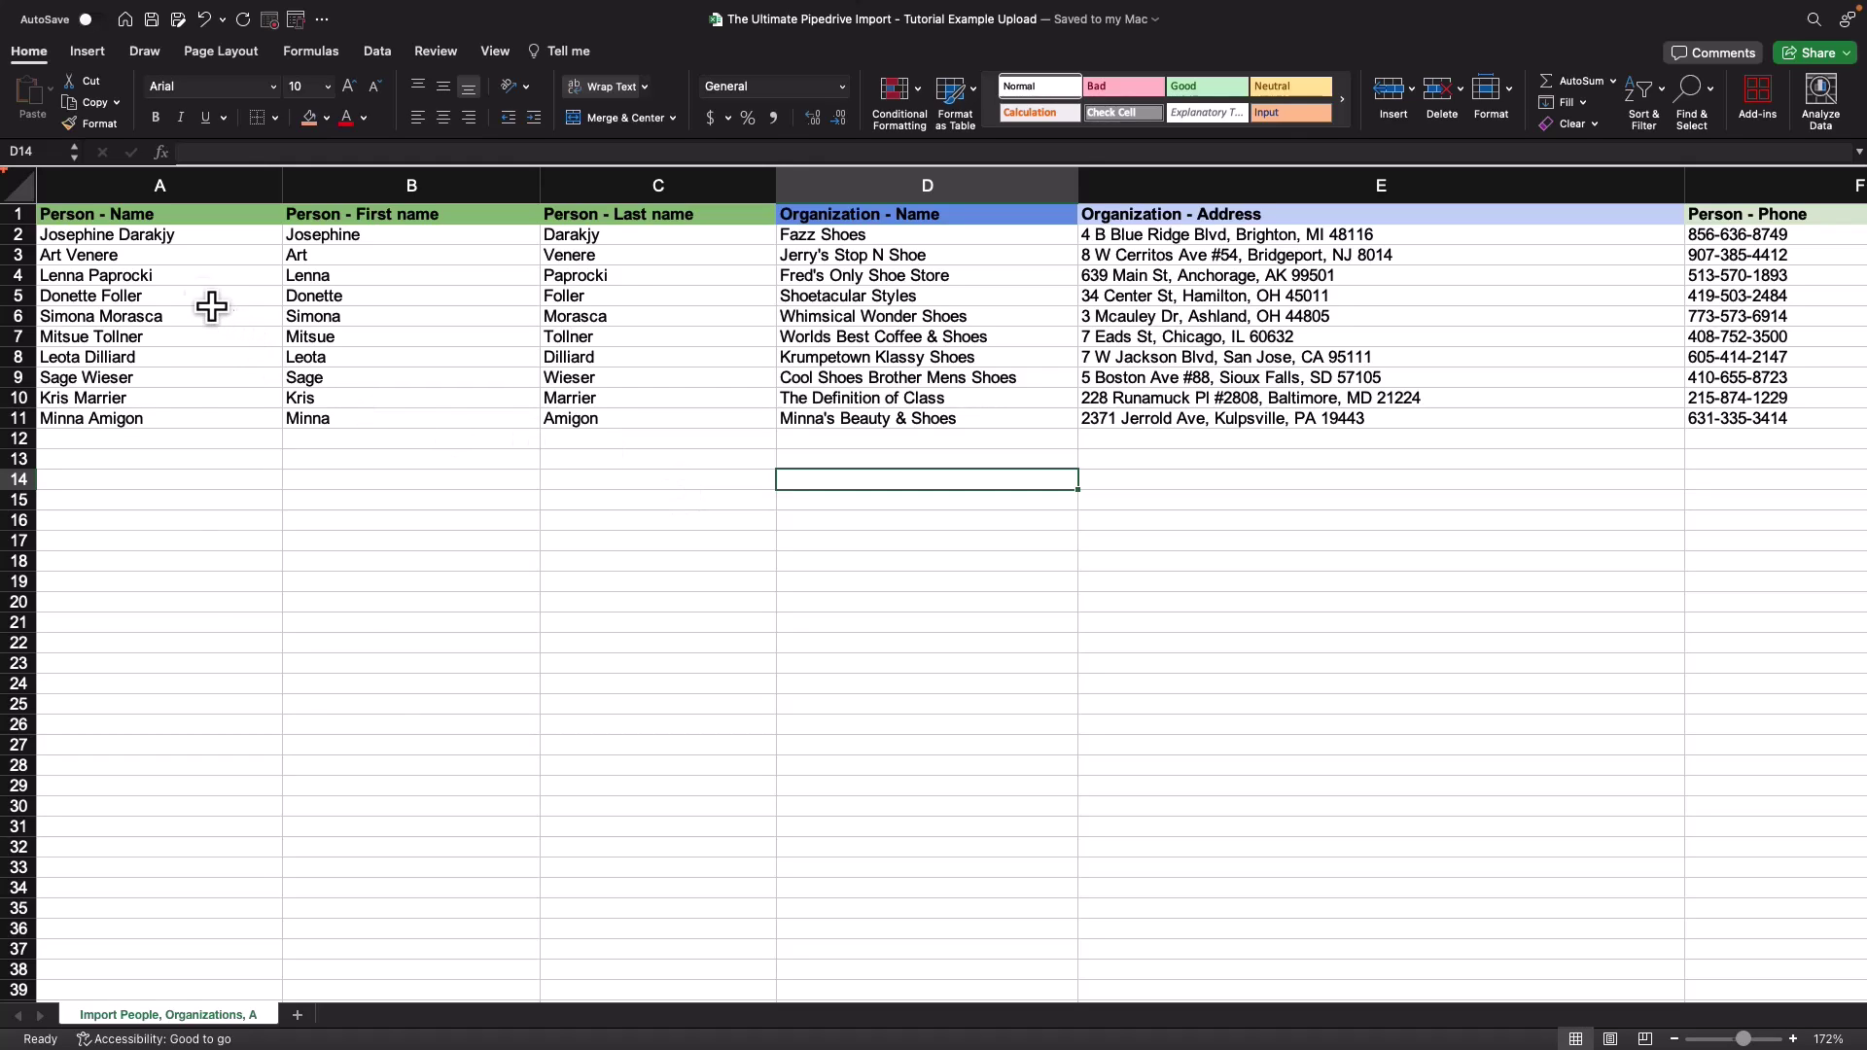
scroll(543, 313, right, 3)
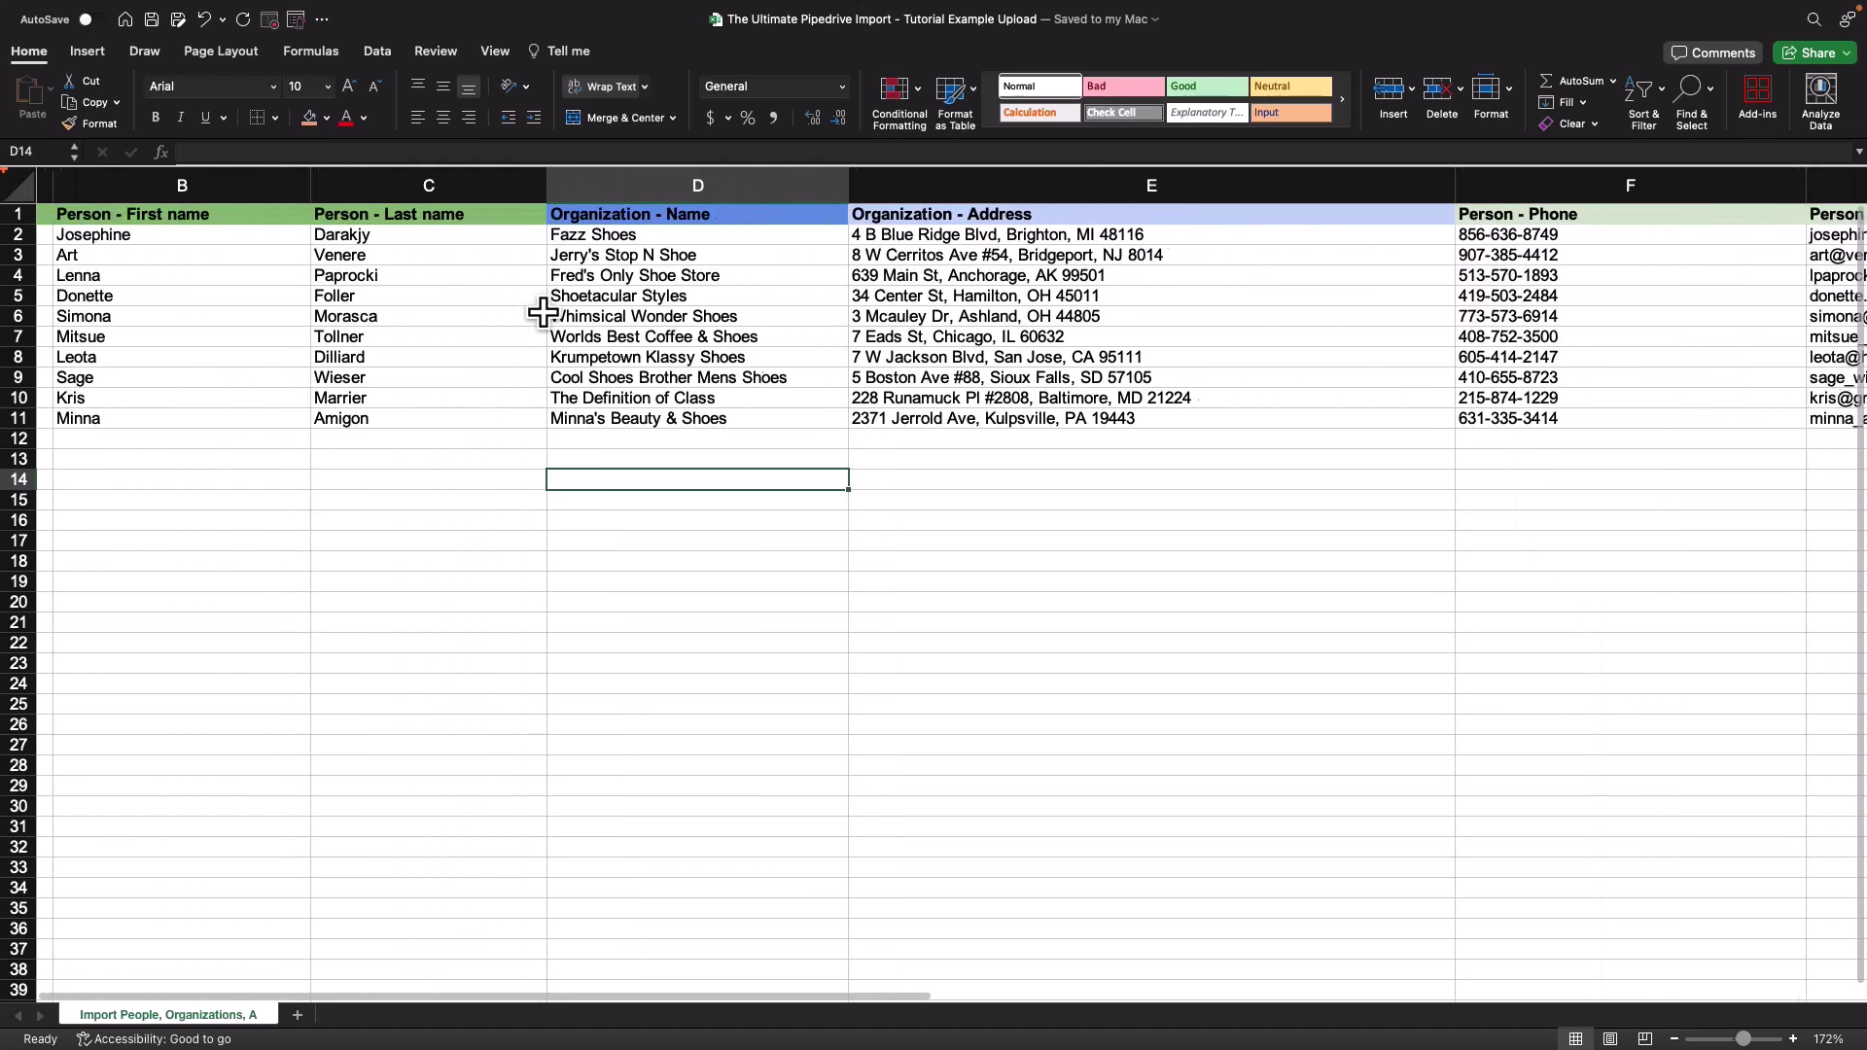
scroll(542, 313, right, 3)
scroll(543, 313, left, 5)
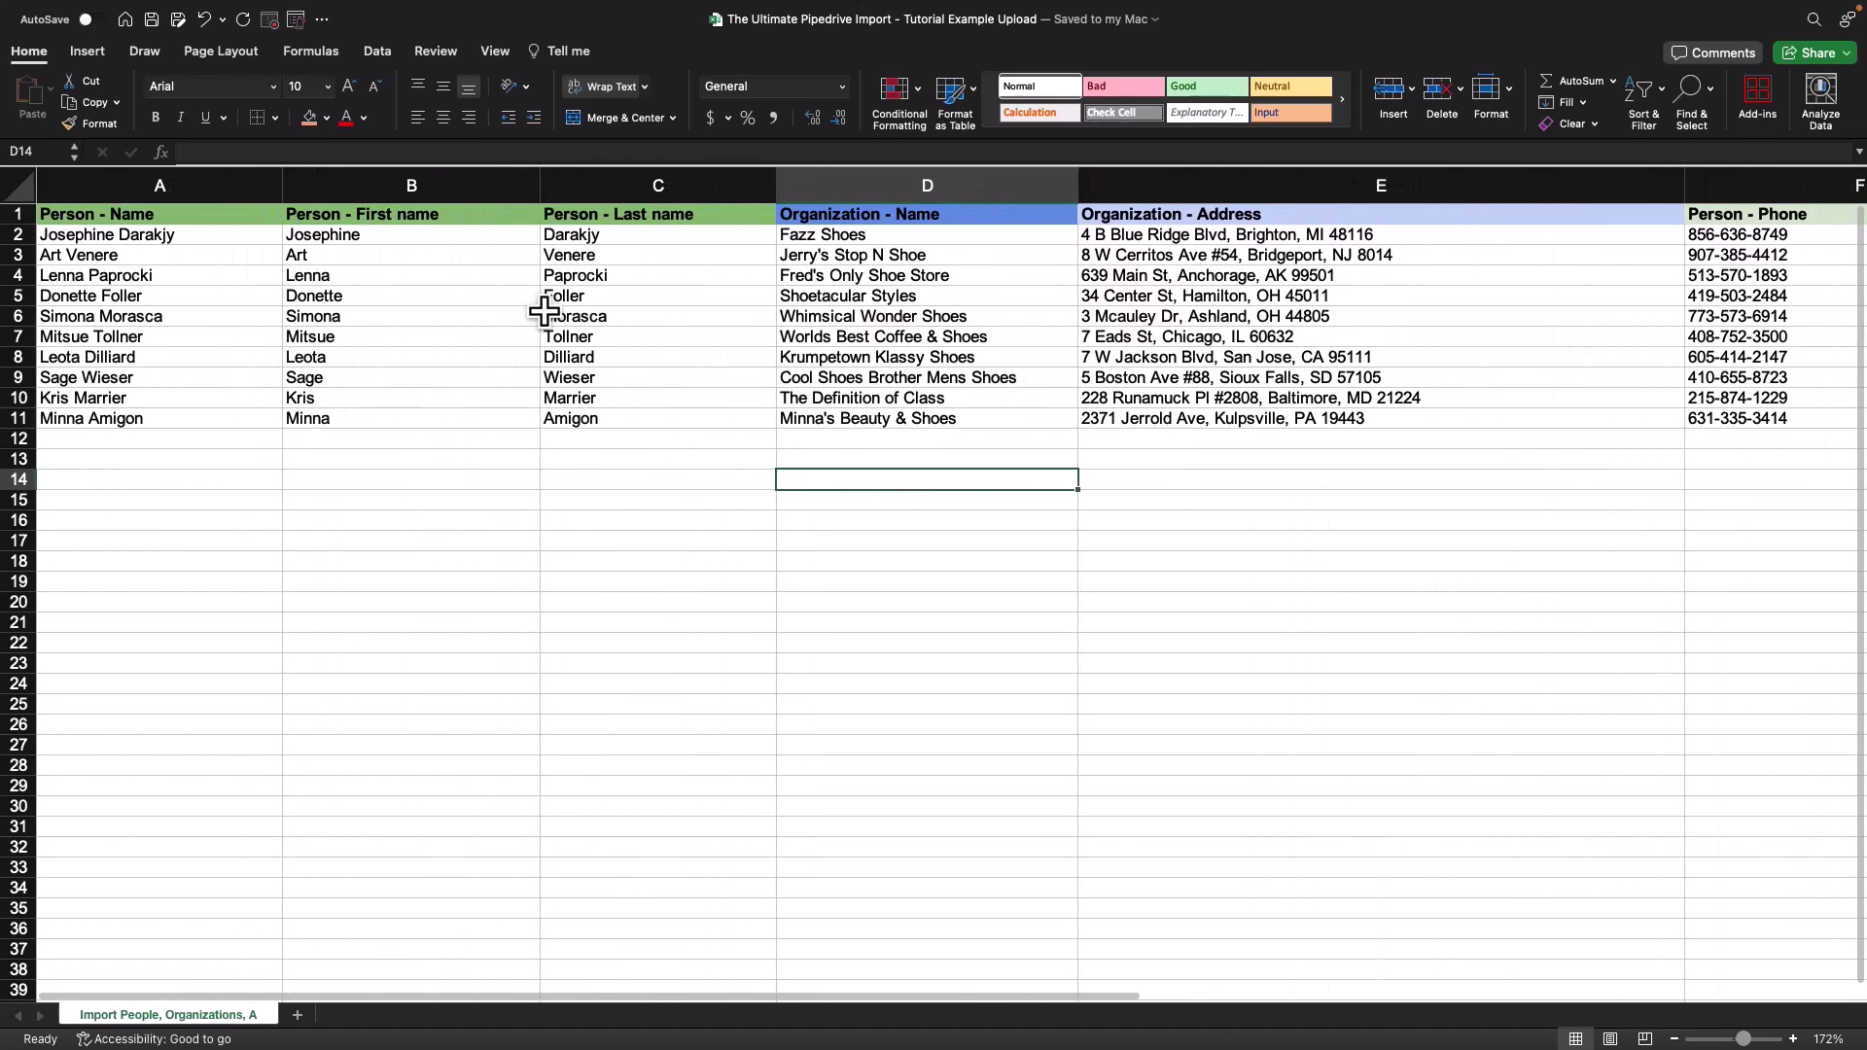
scroll(506, 321, right, 2)
scroll(429, 333, left, 2)
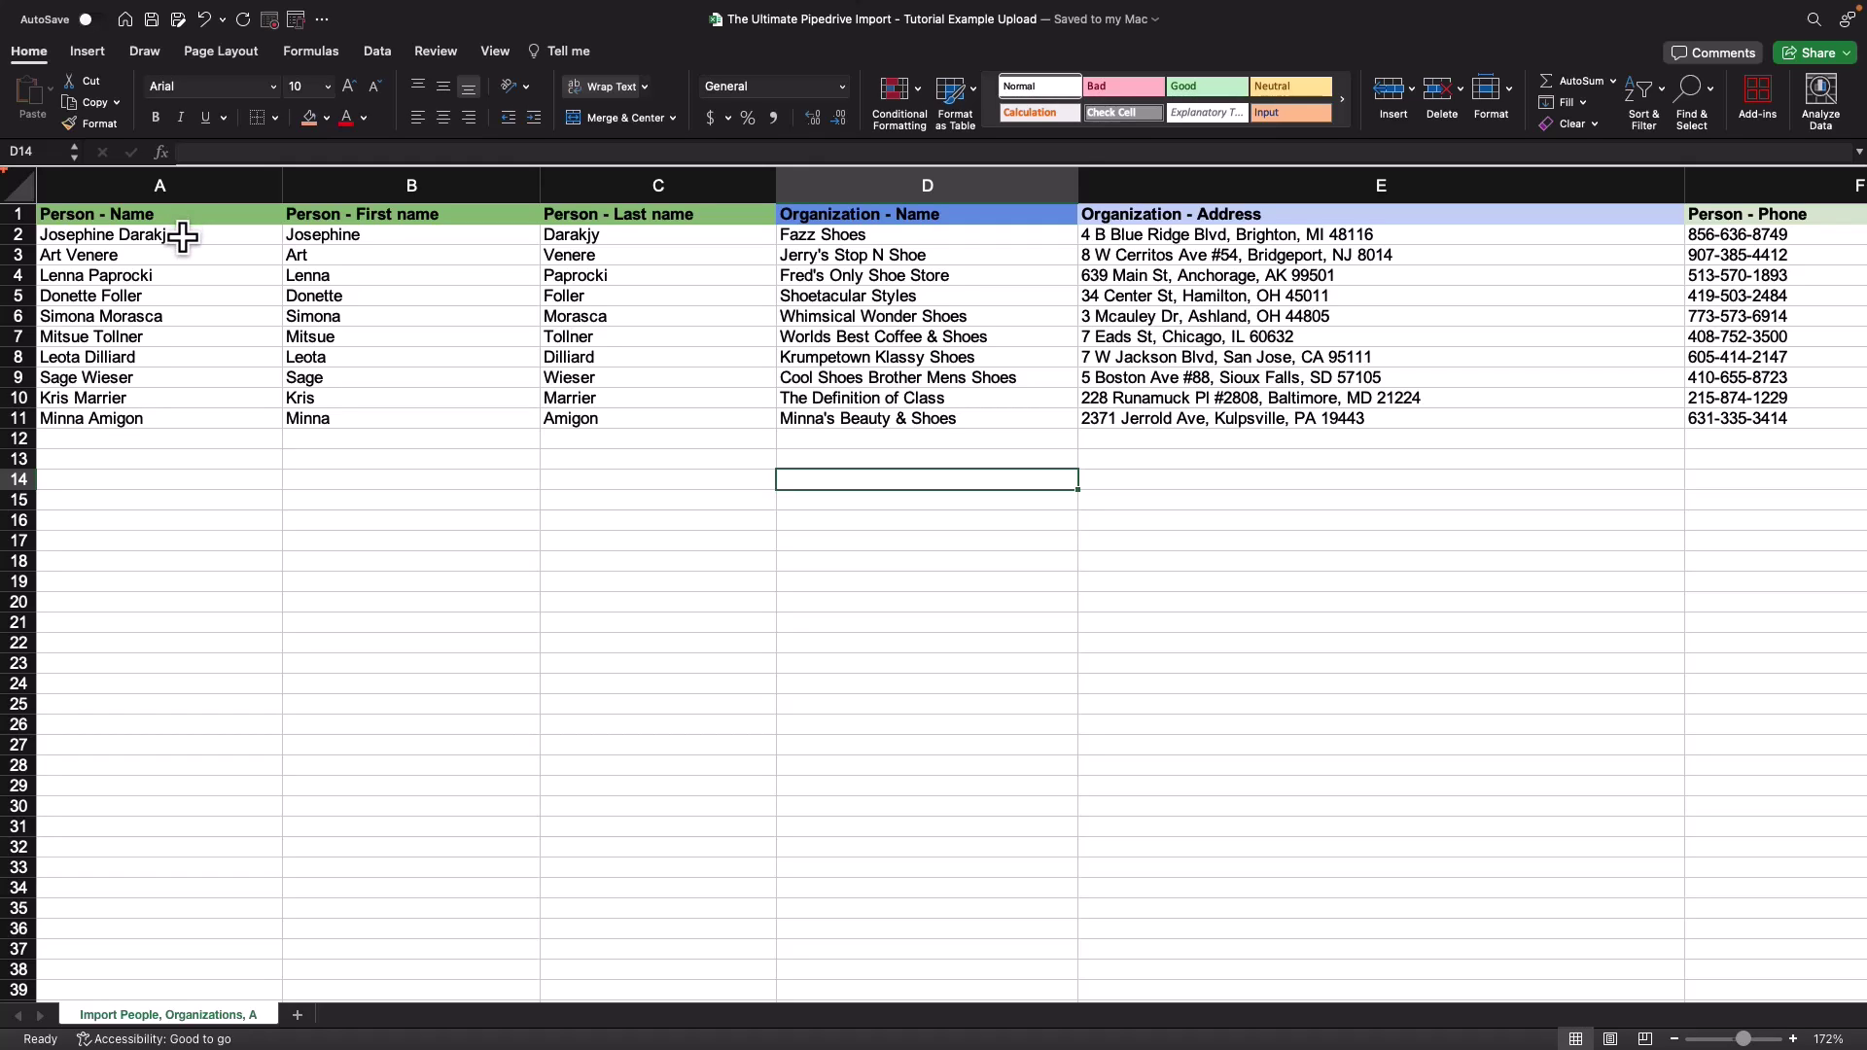
click(372, 238)
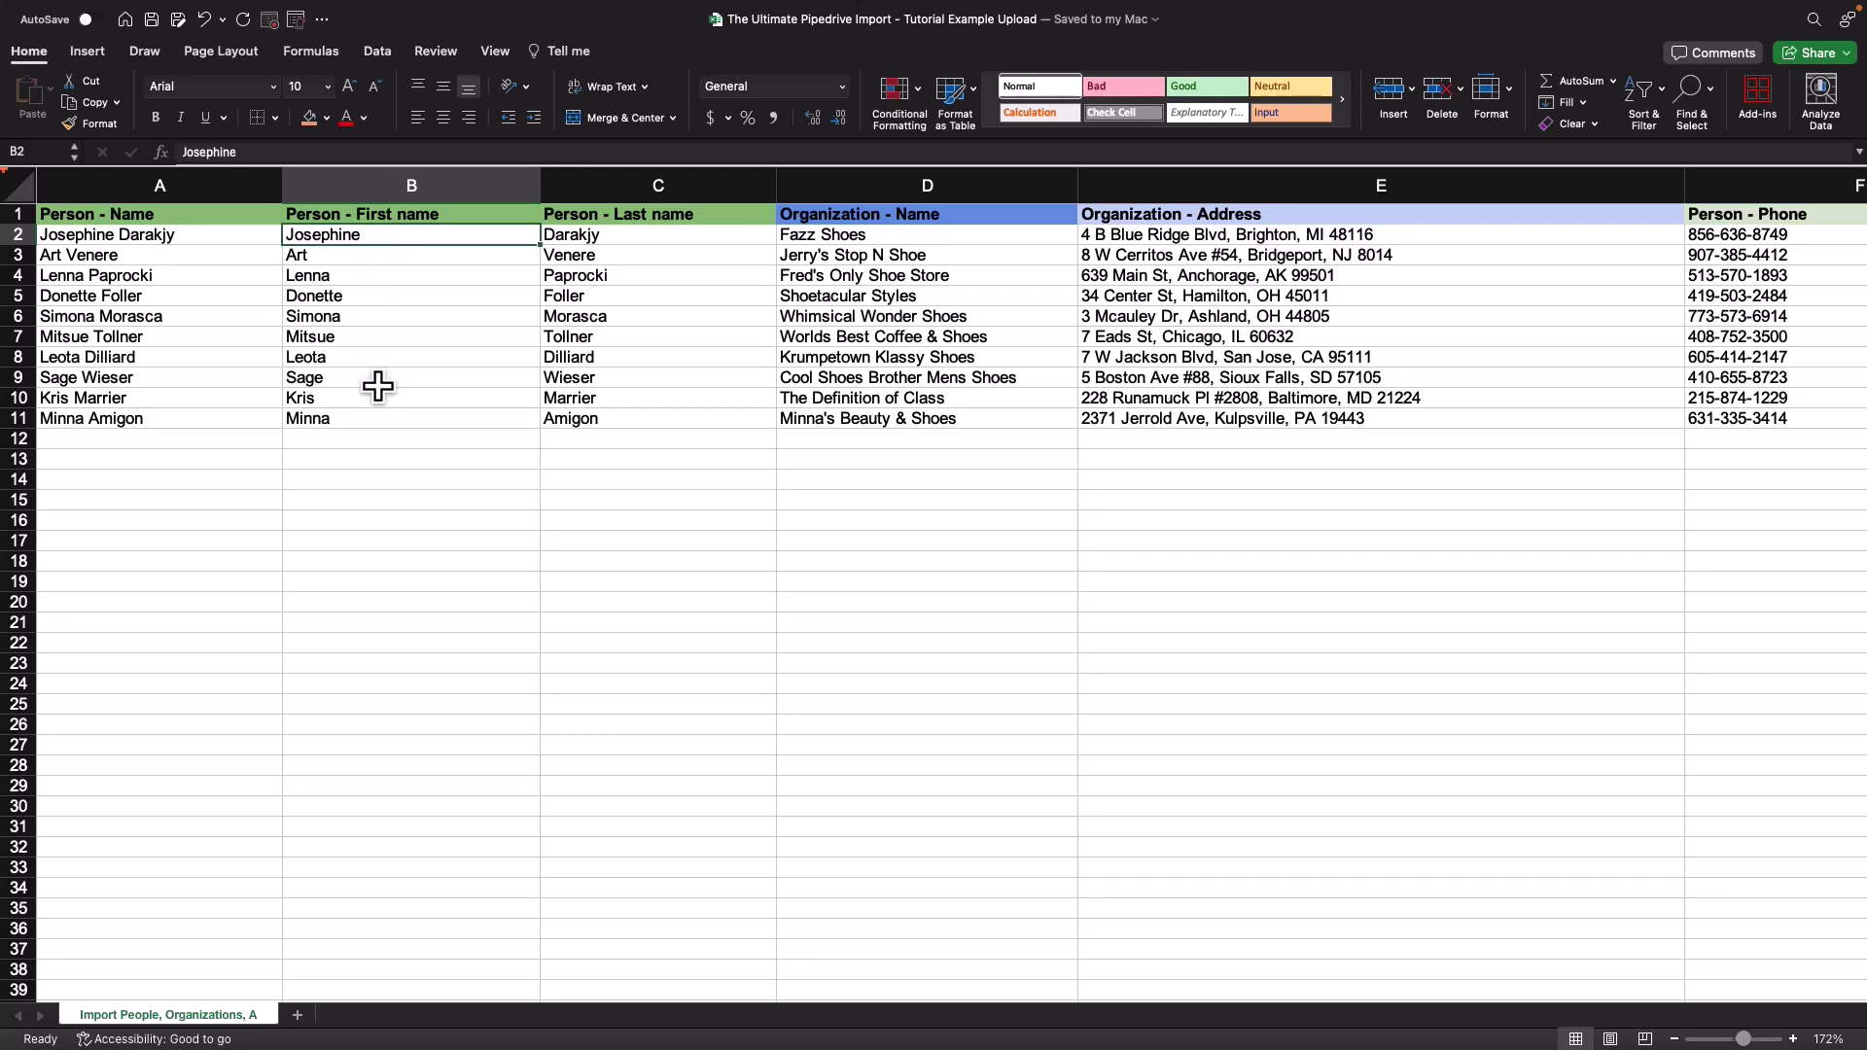
click(649, 243)
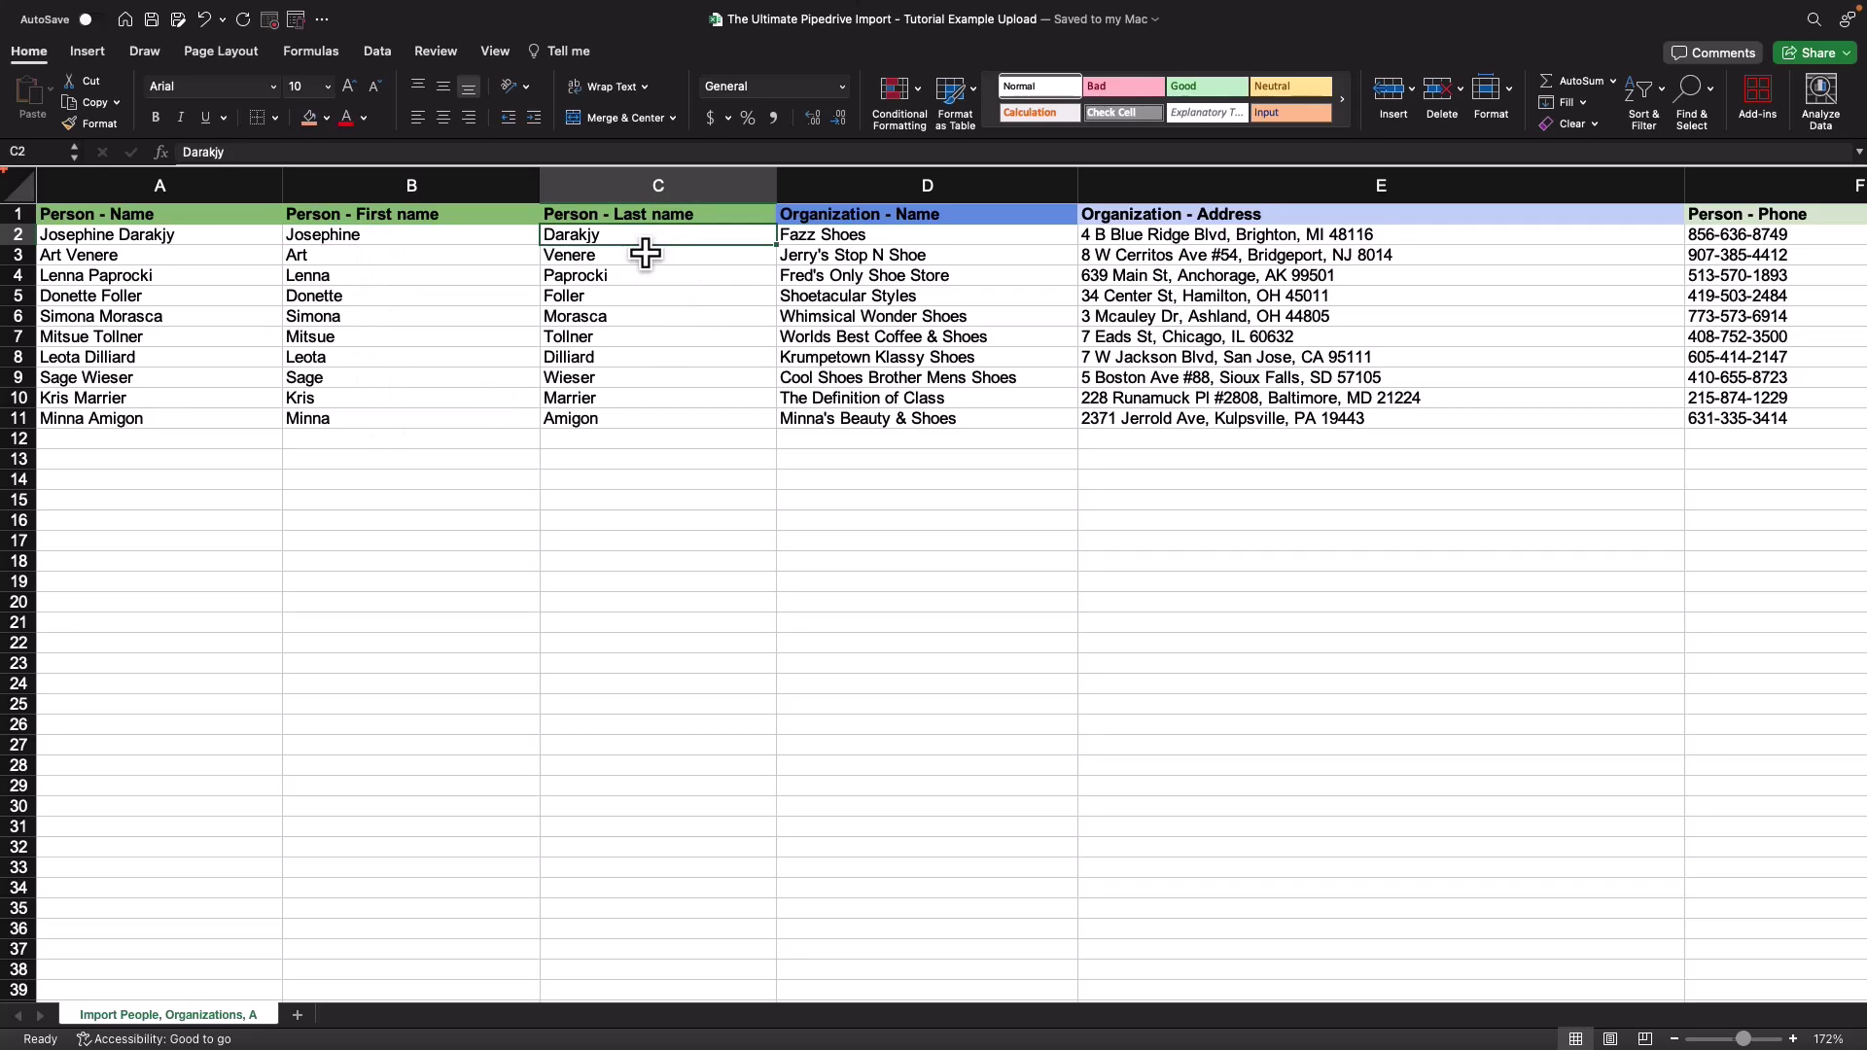
scroll(643, 416, right, 1)
scroll(643, 416, right, 5)
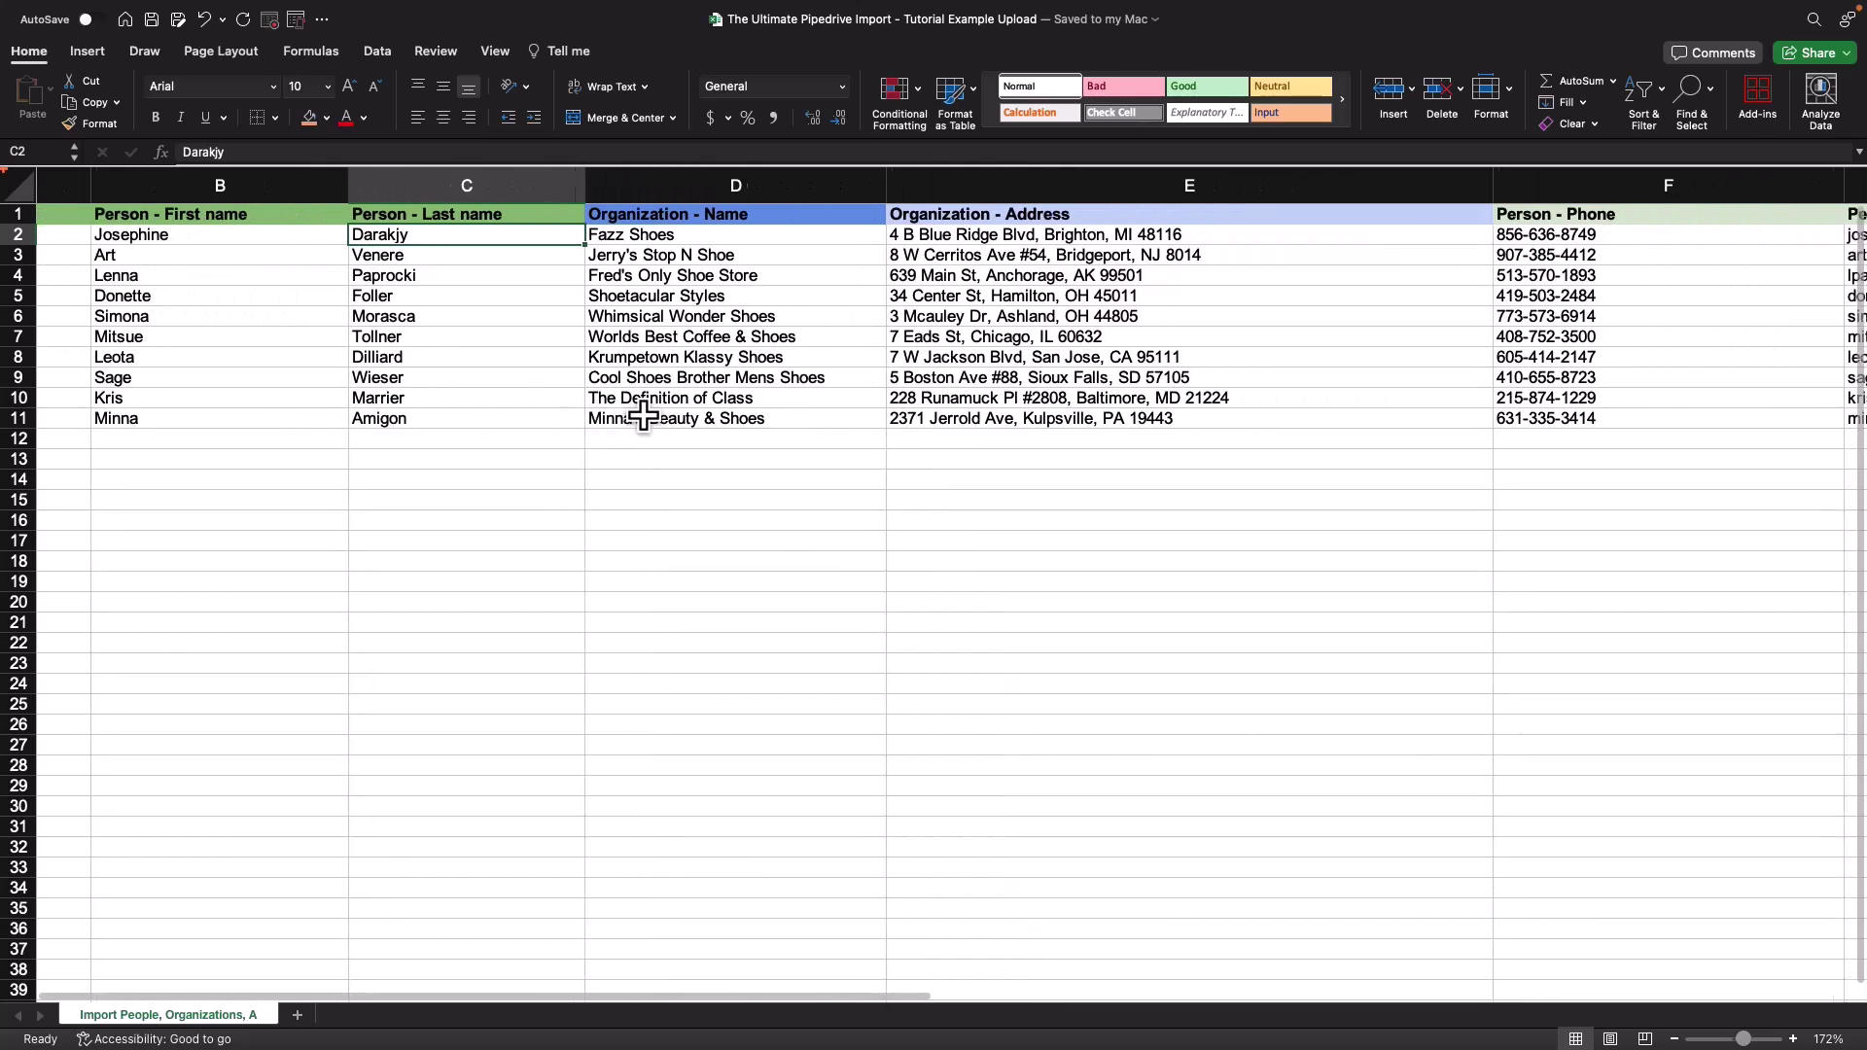
click(555, 243)
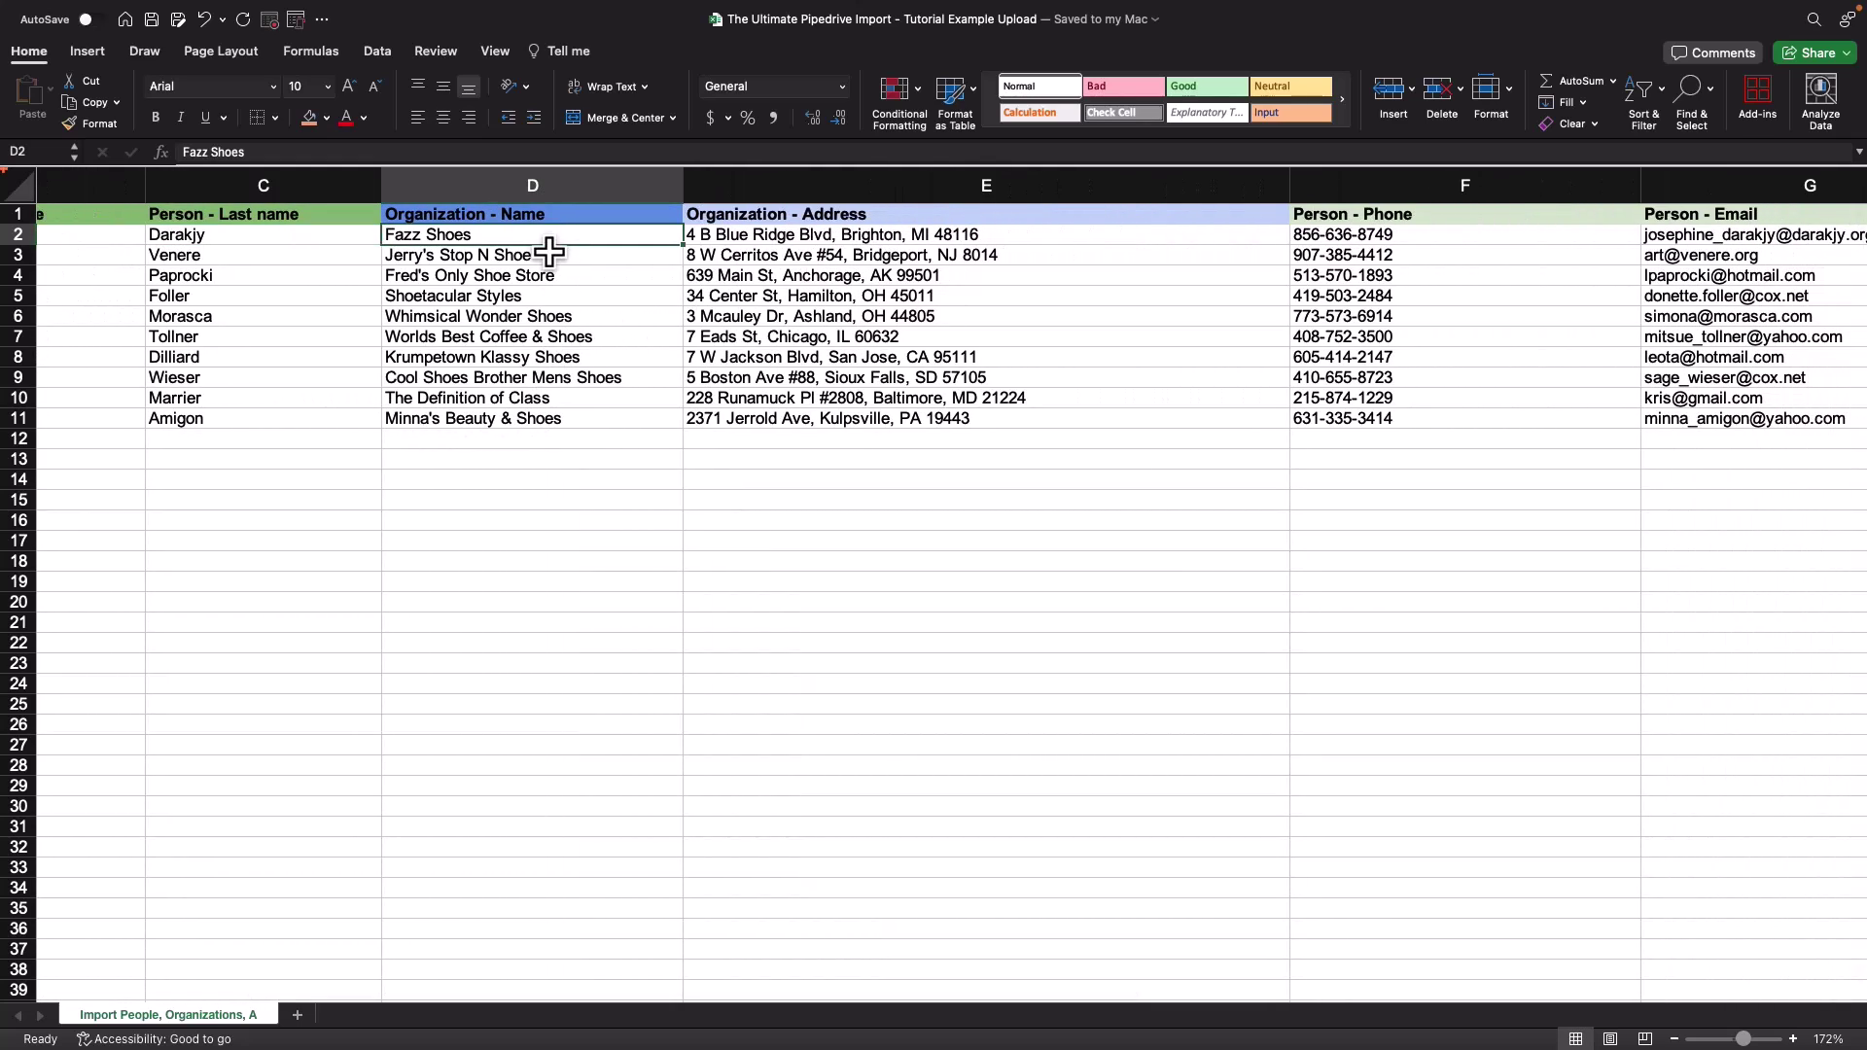
scroll(550, 252, right, 2)
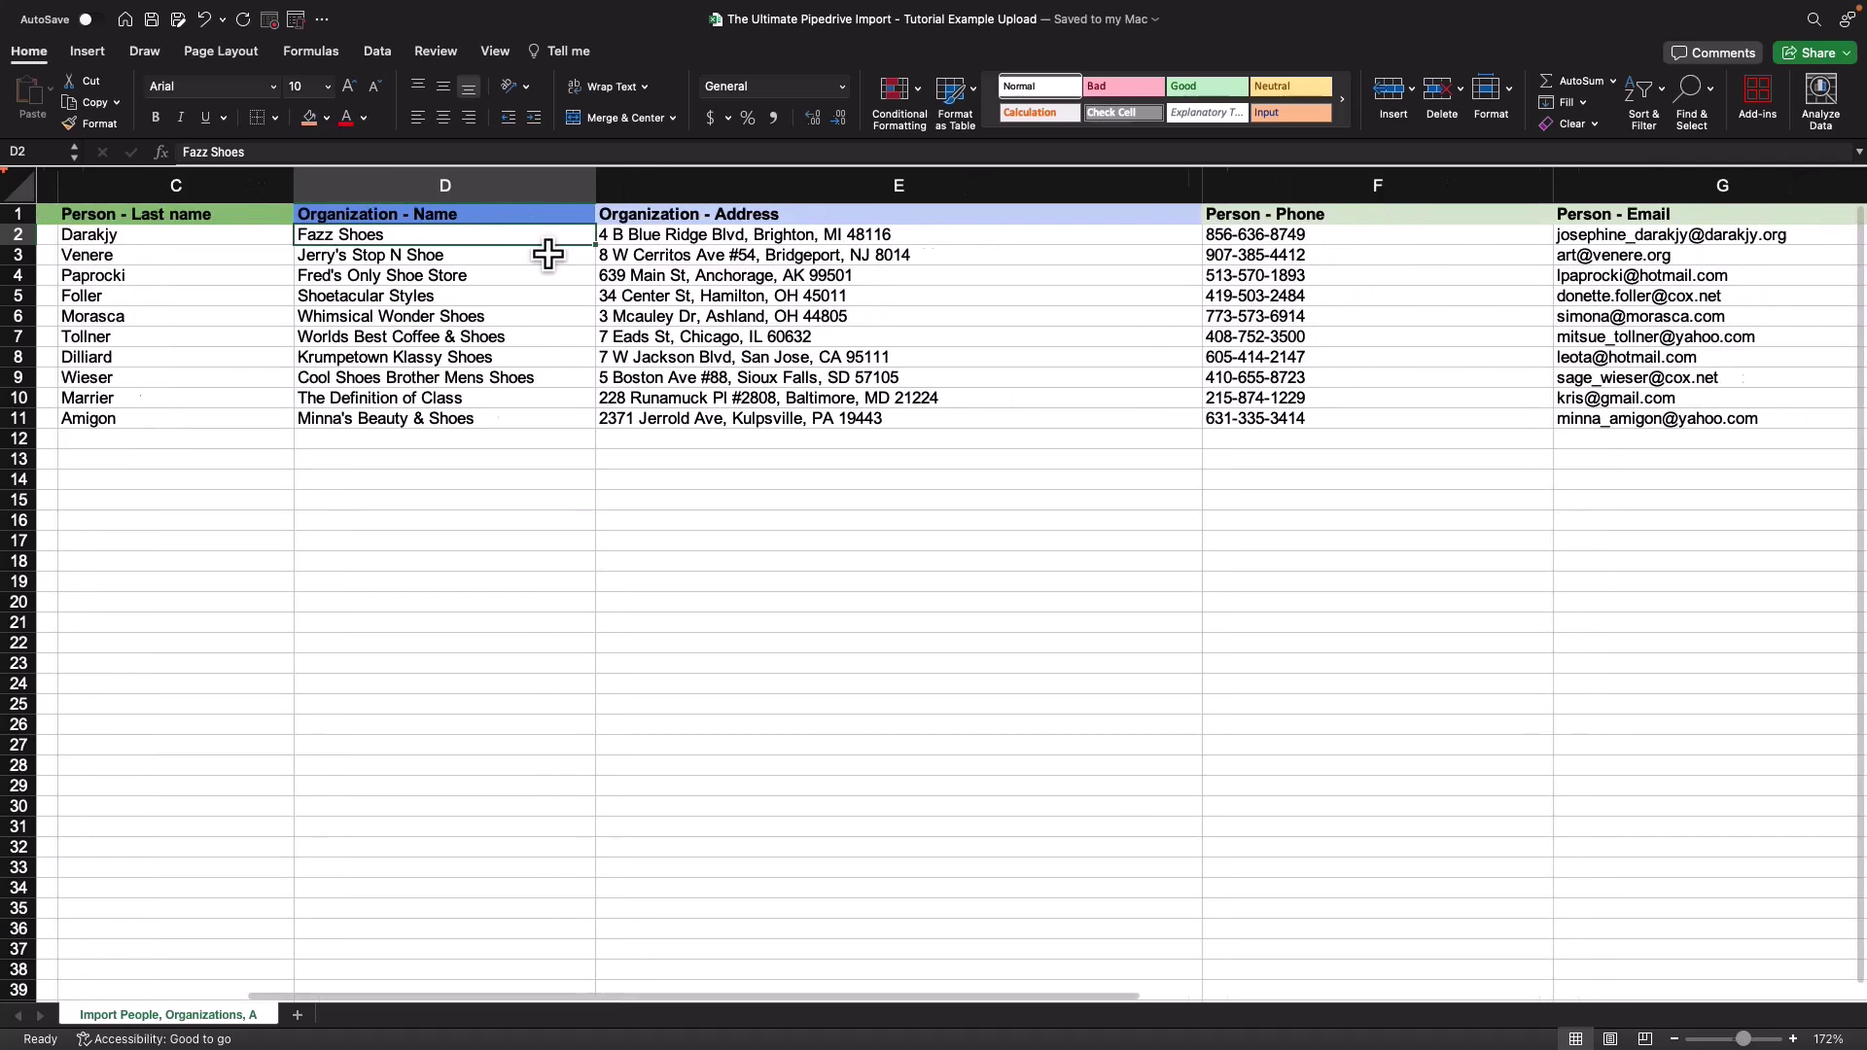
scroll(551, 252, right, 2)
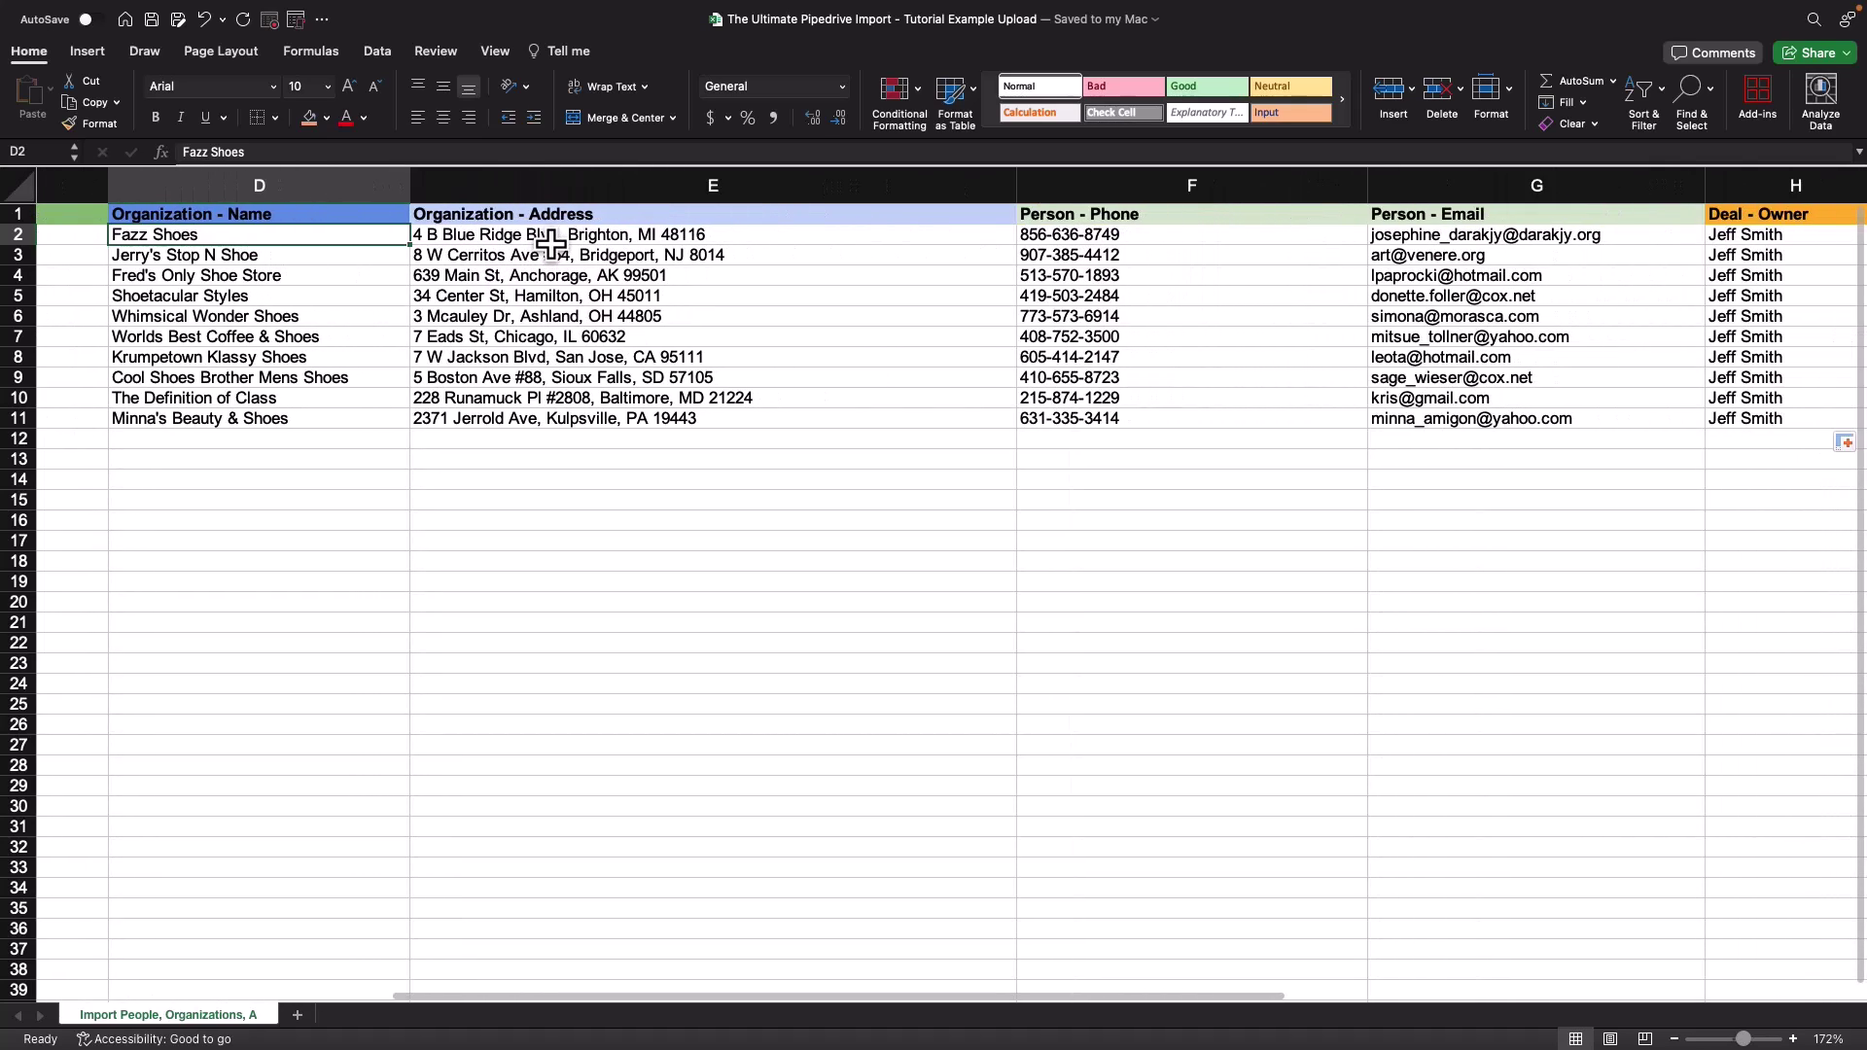
scroll(551, 245, right, 5)
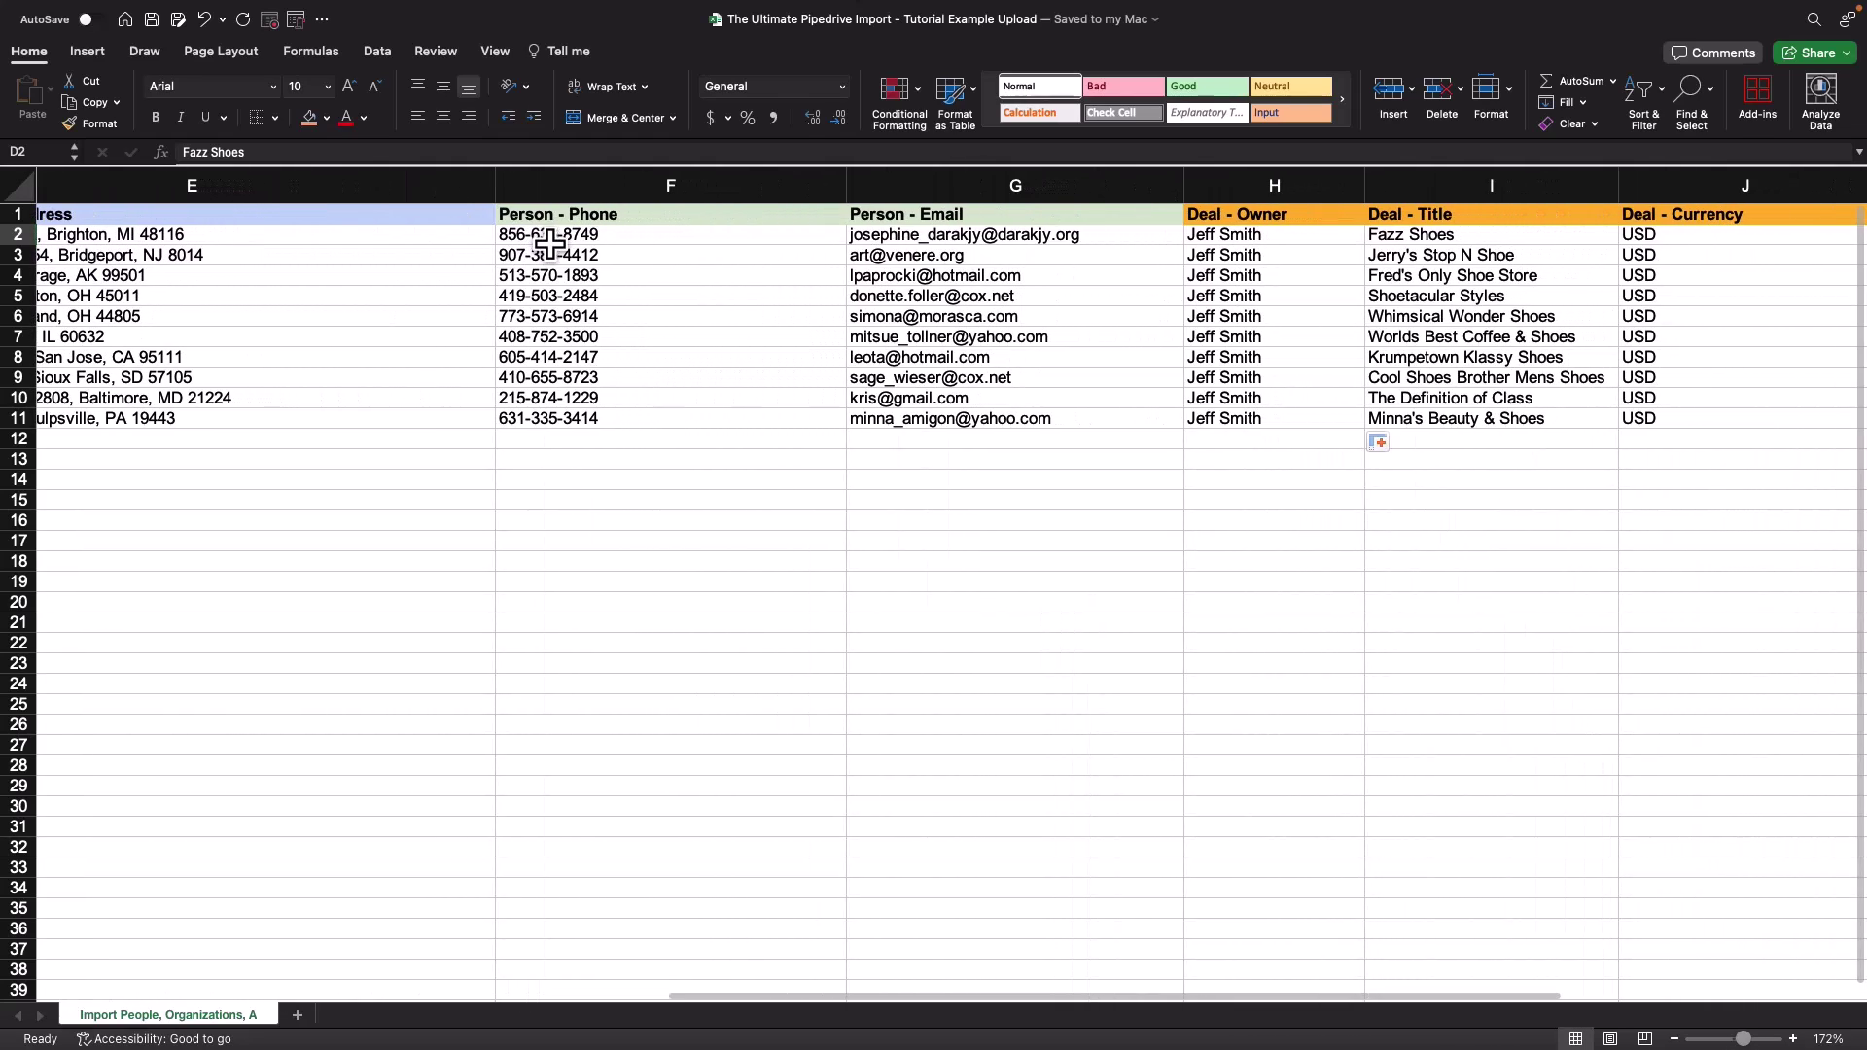
click(556, 236)
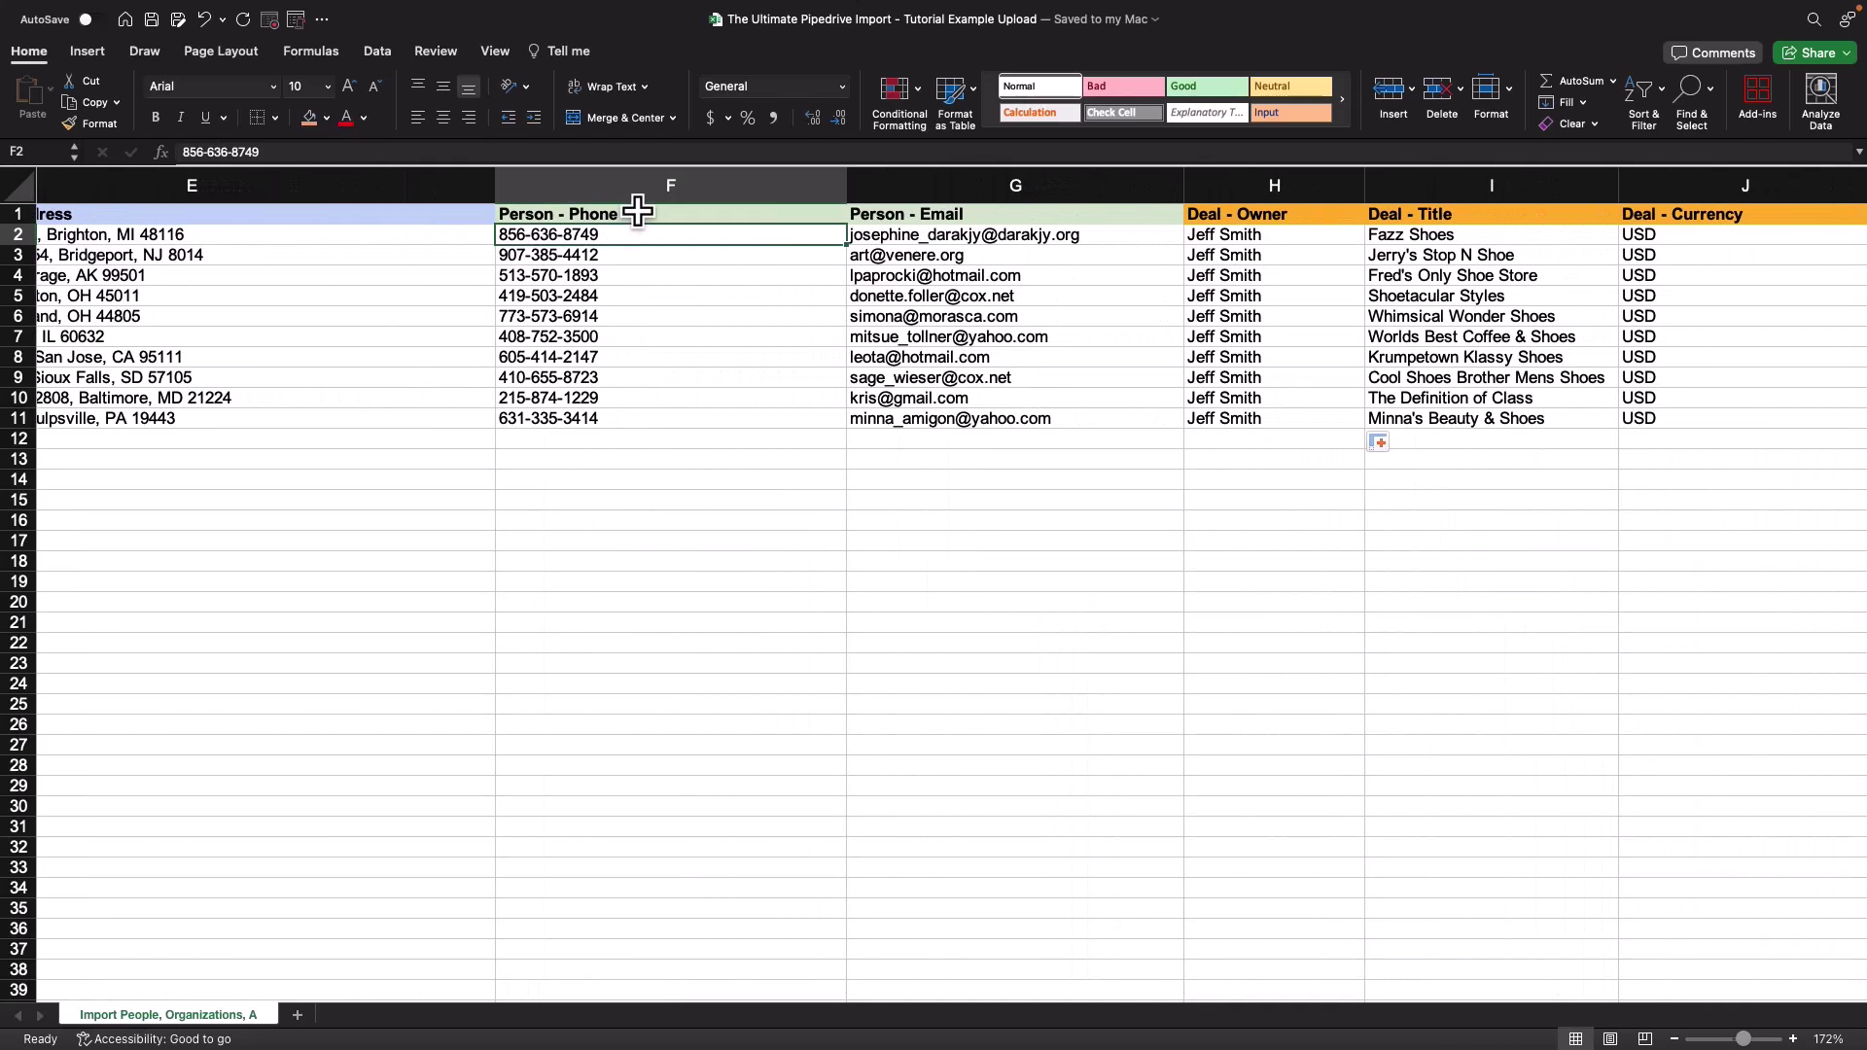
scroll(702, 280, right, 3)
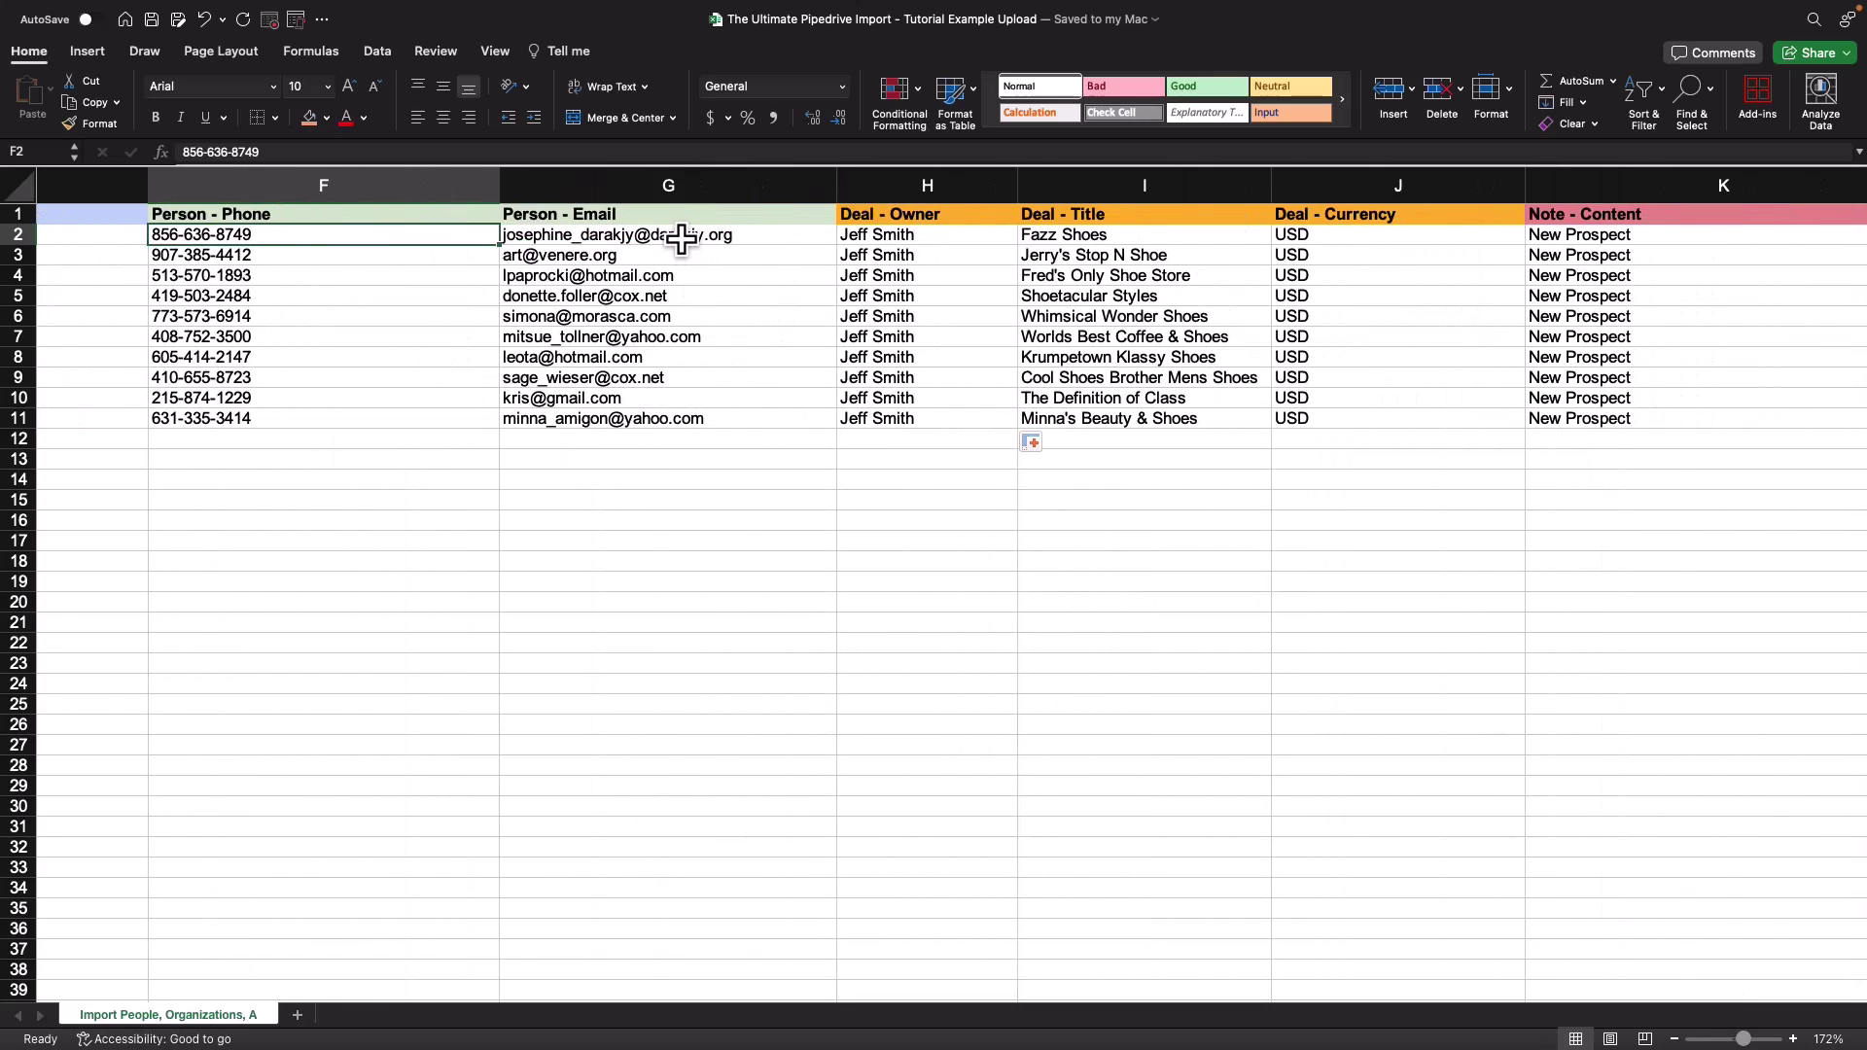
click(681, 185)
click(992, 460)
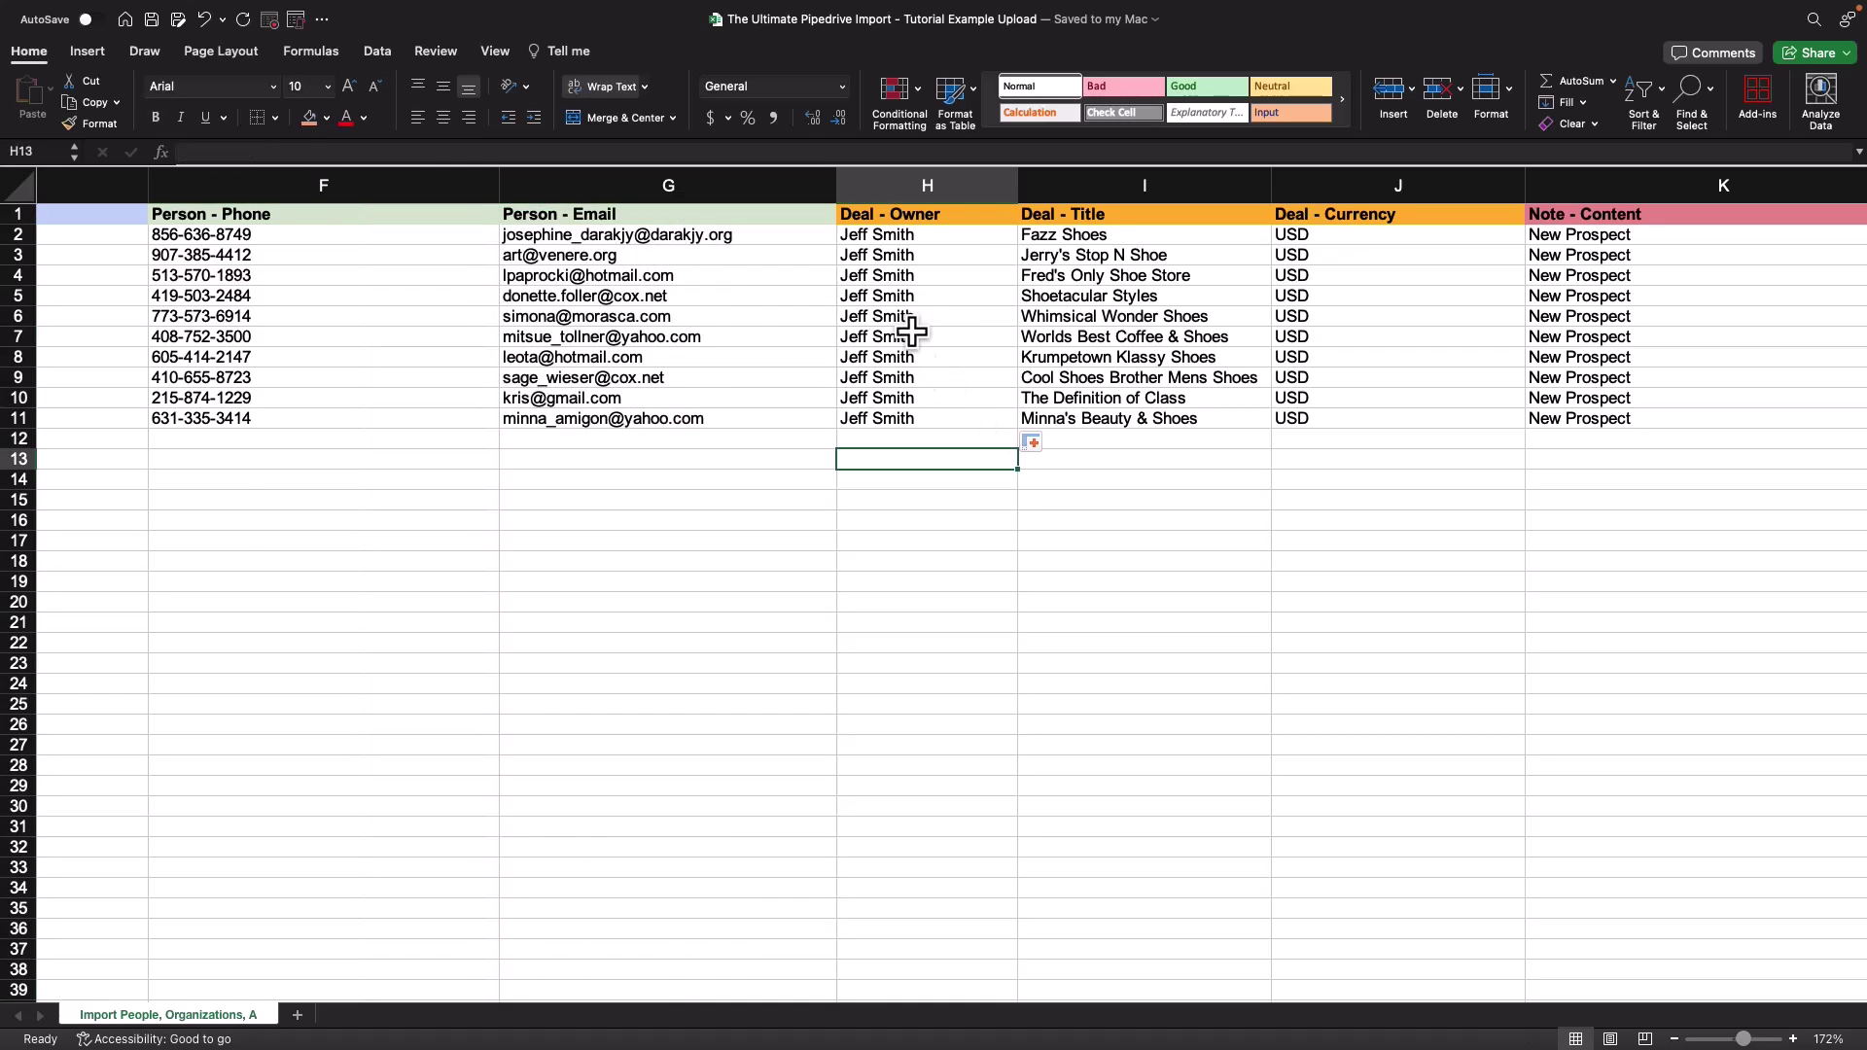
click(900, 216)
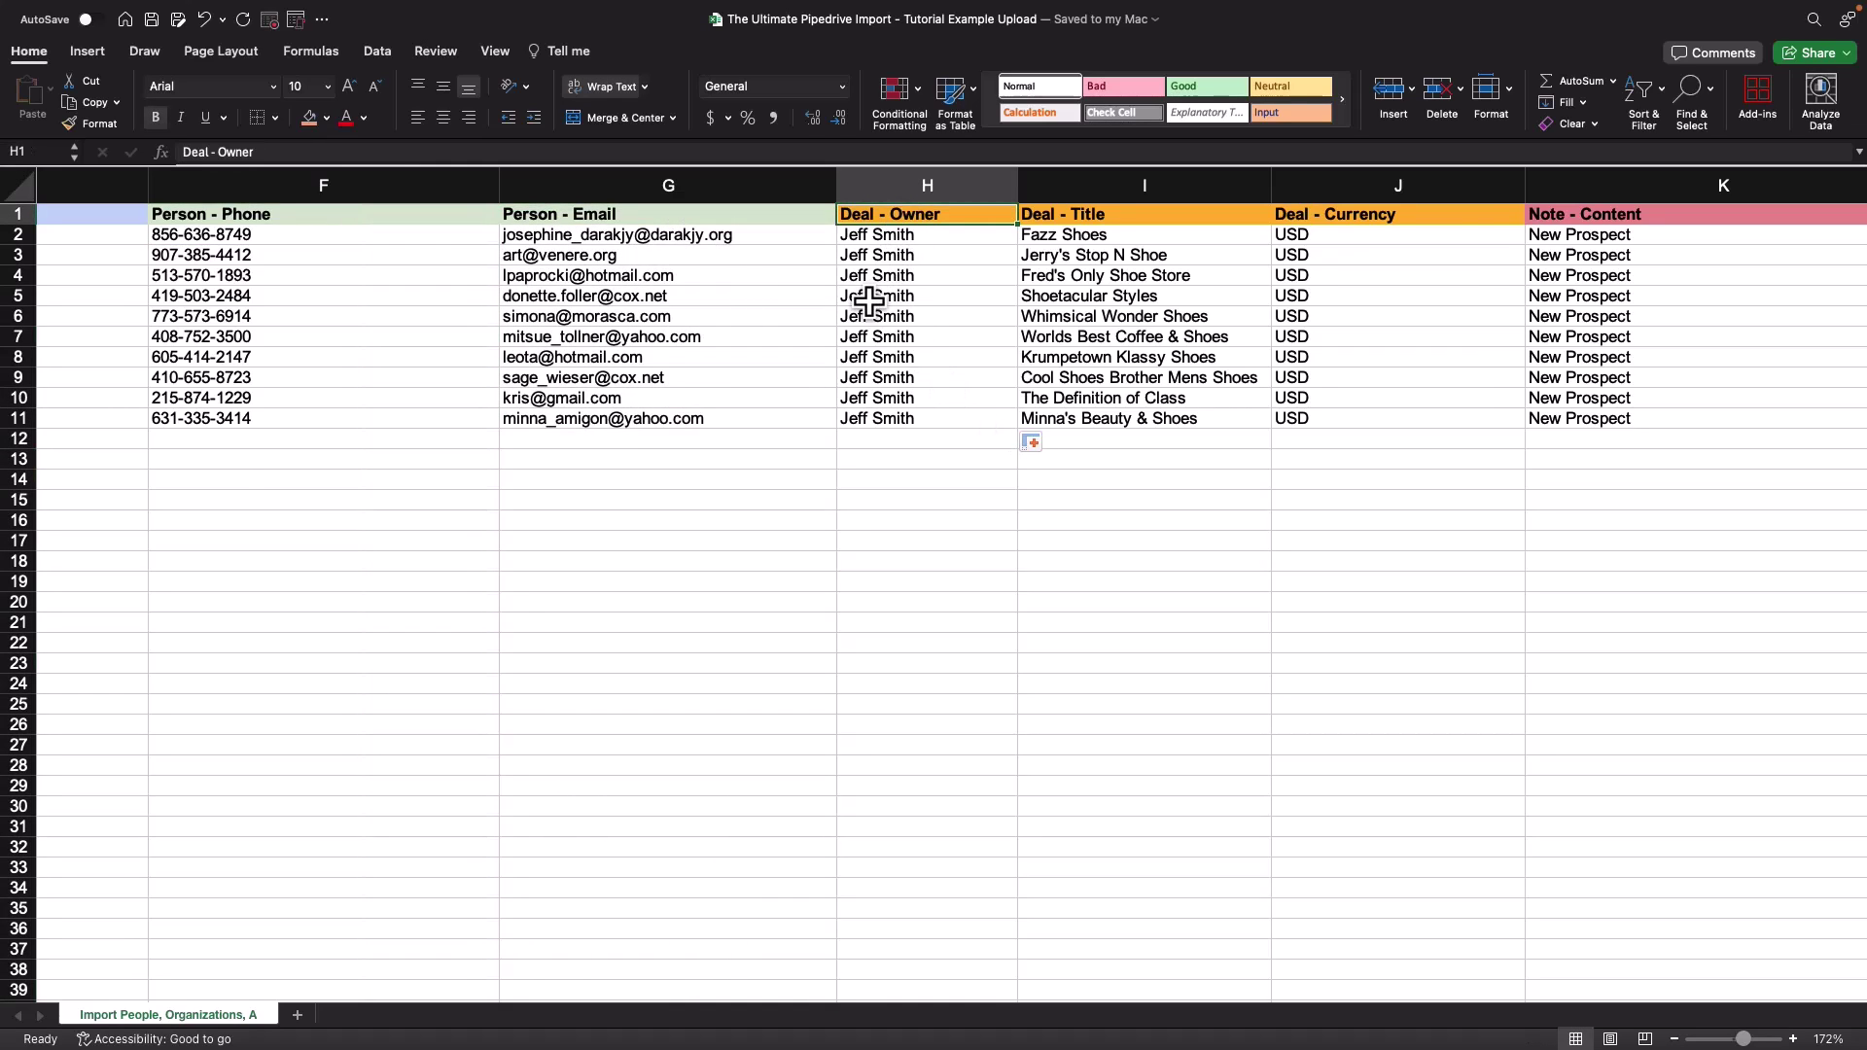
scroll(869, 302, right, 5)
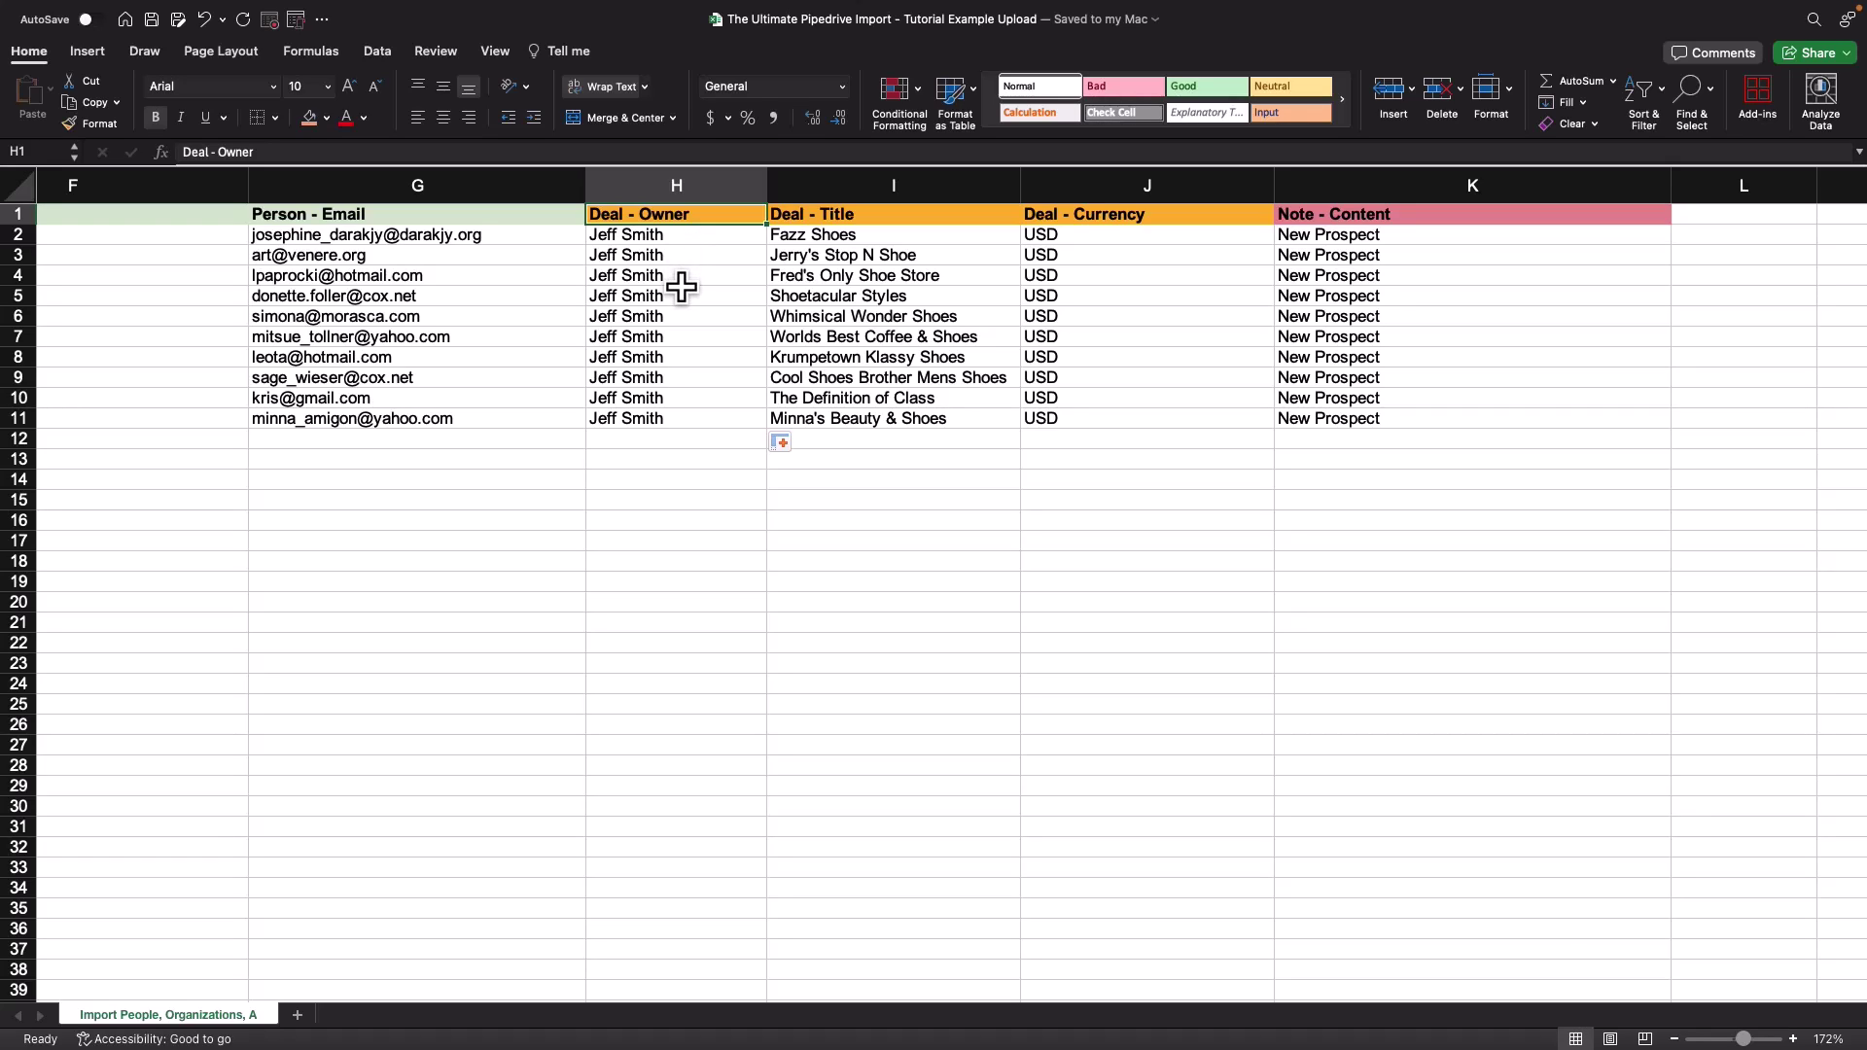
drag(646, 238, 667, 420)
click(667, 402)
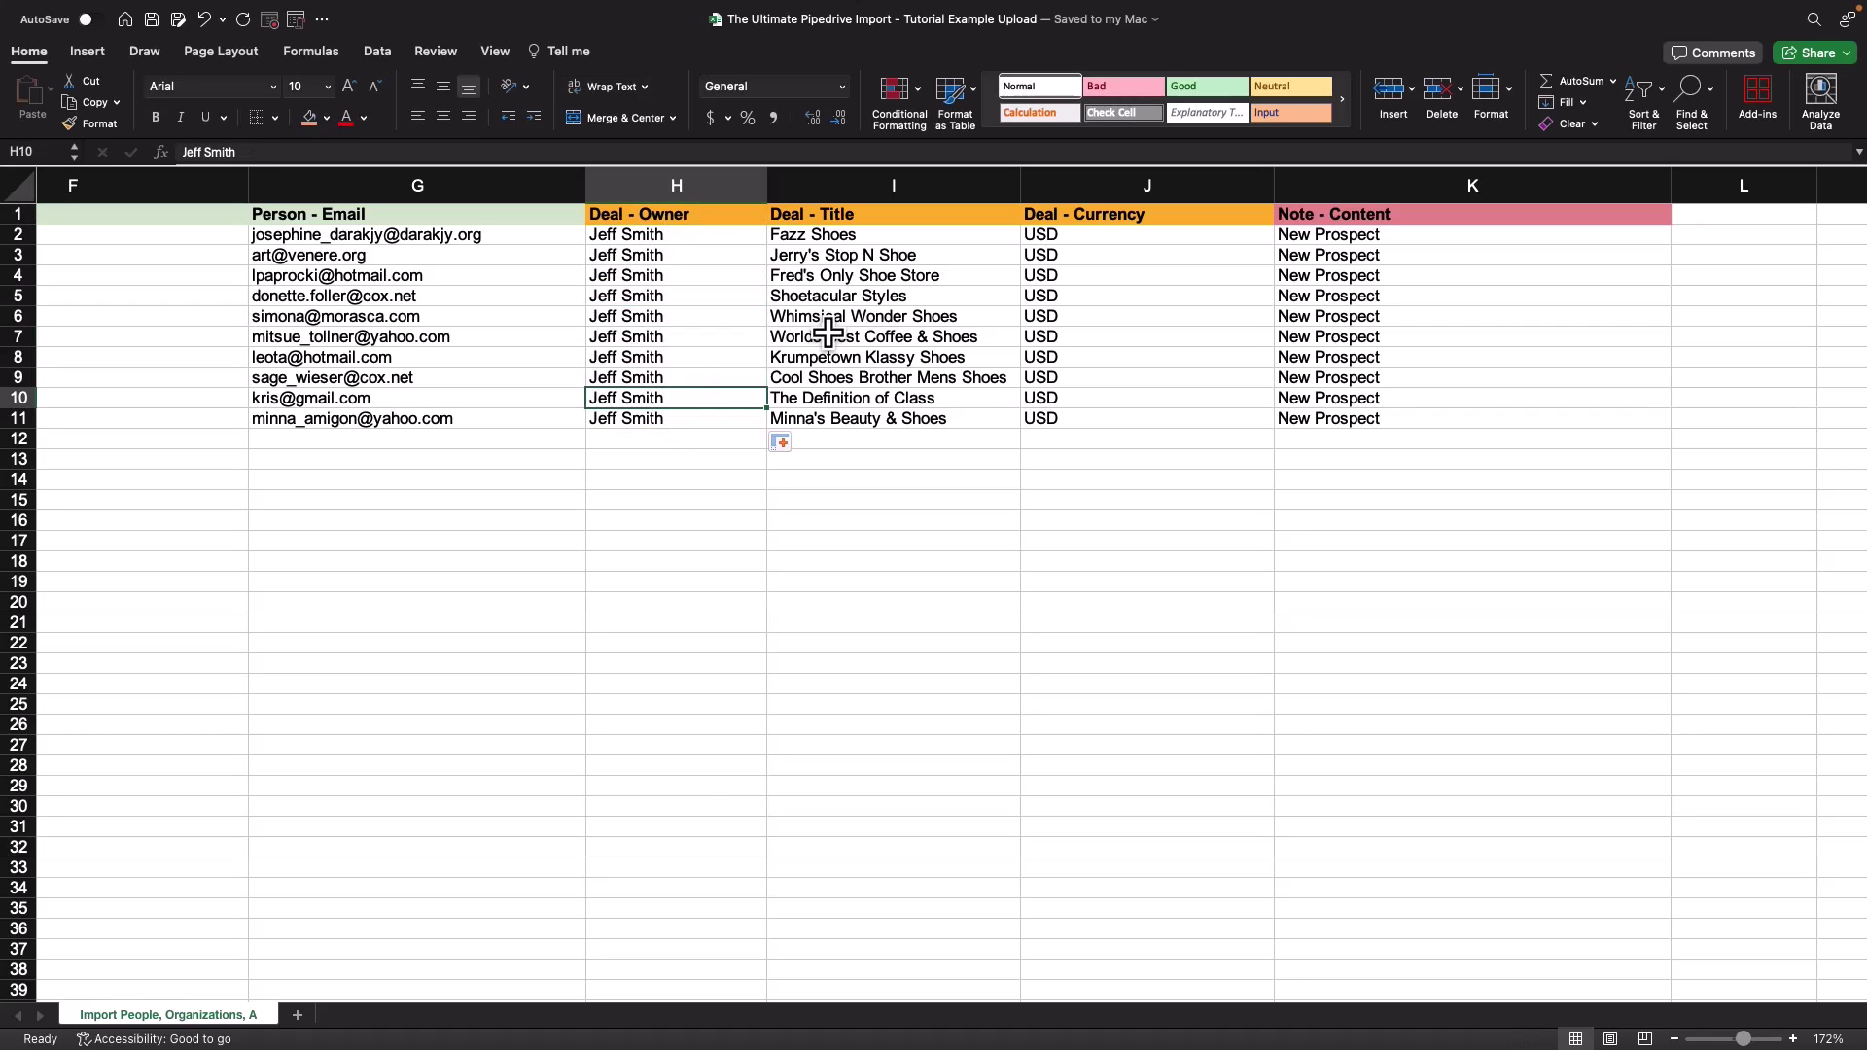
click(851, 235)
Step: Clear the deal titles from cells I2:I11 in the Deal - Title column
drag(851, 235, 850, 416)
key(Delete)
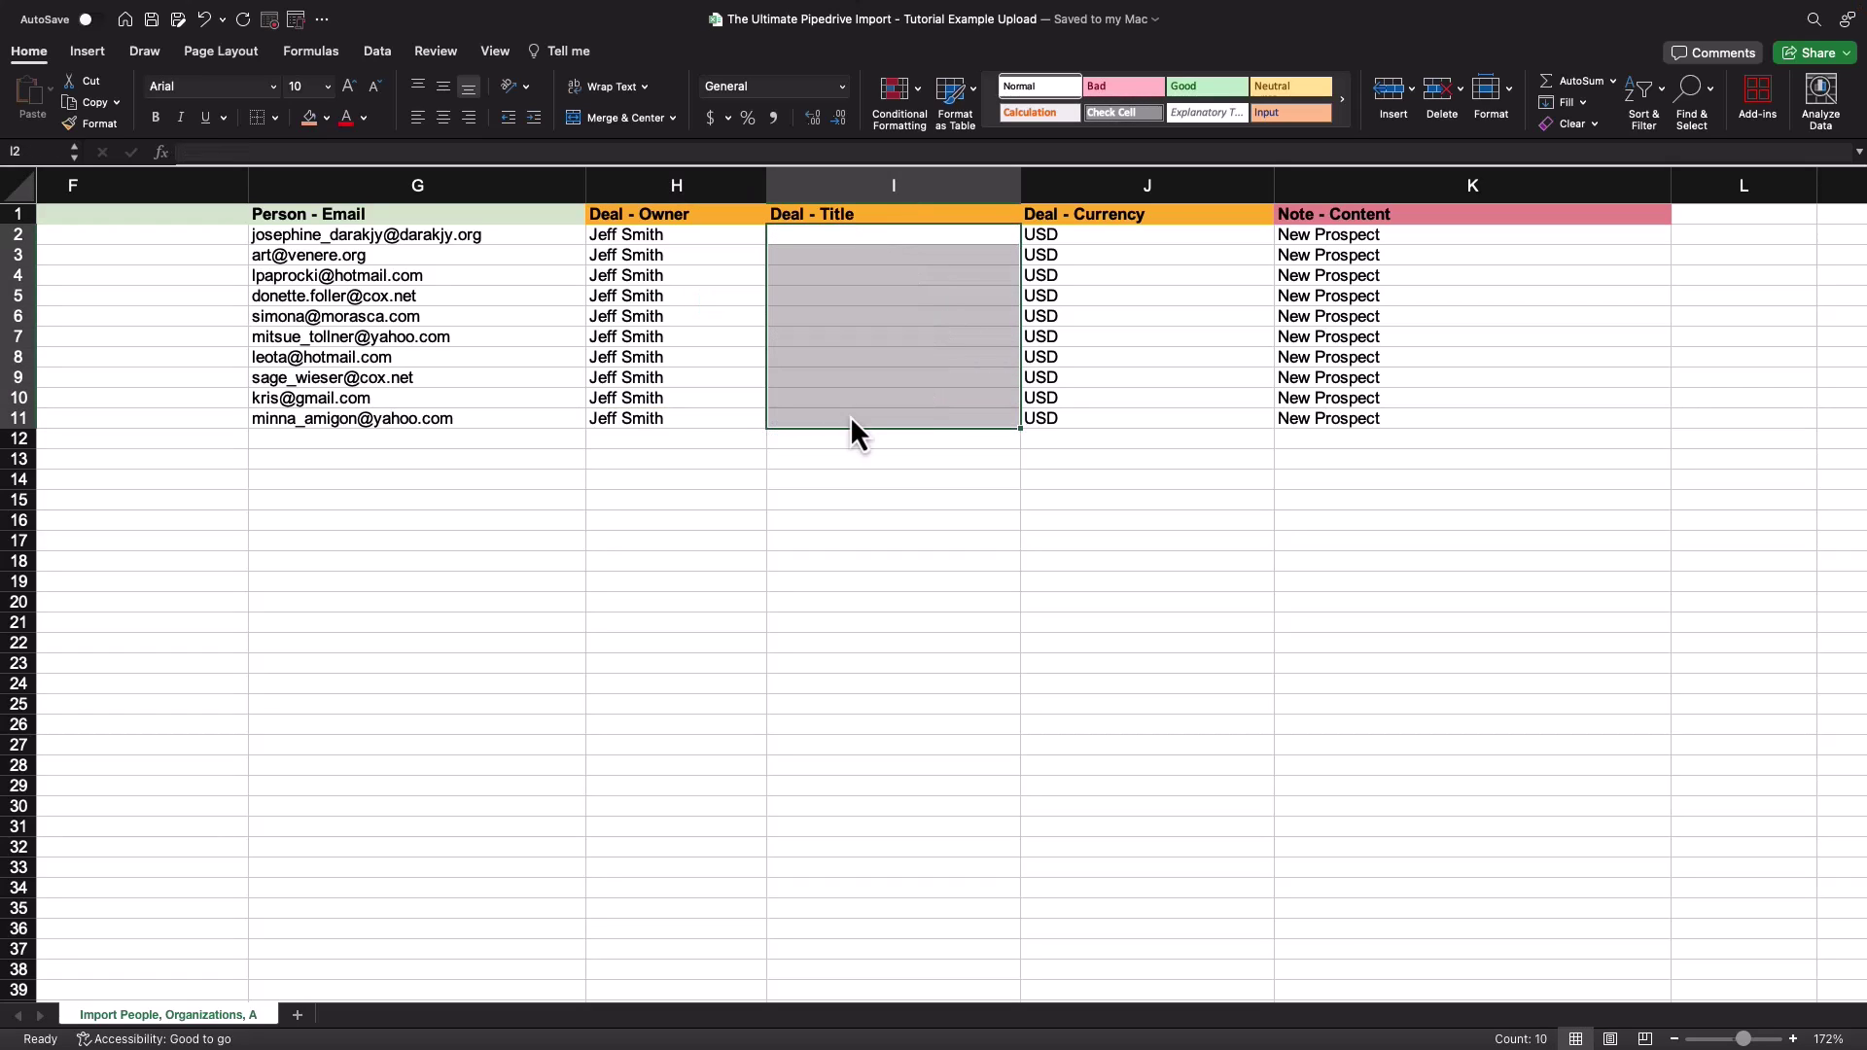
click(836, 257)
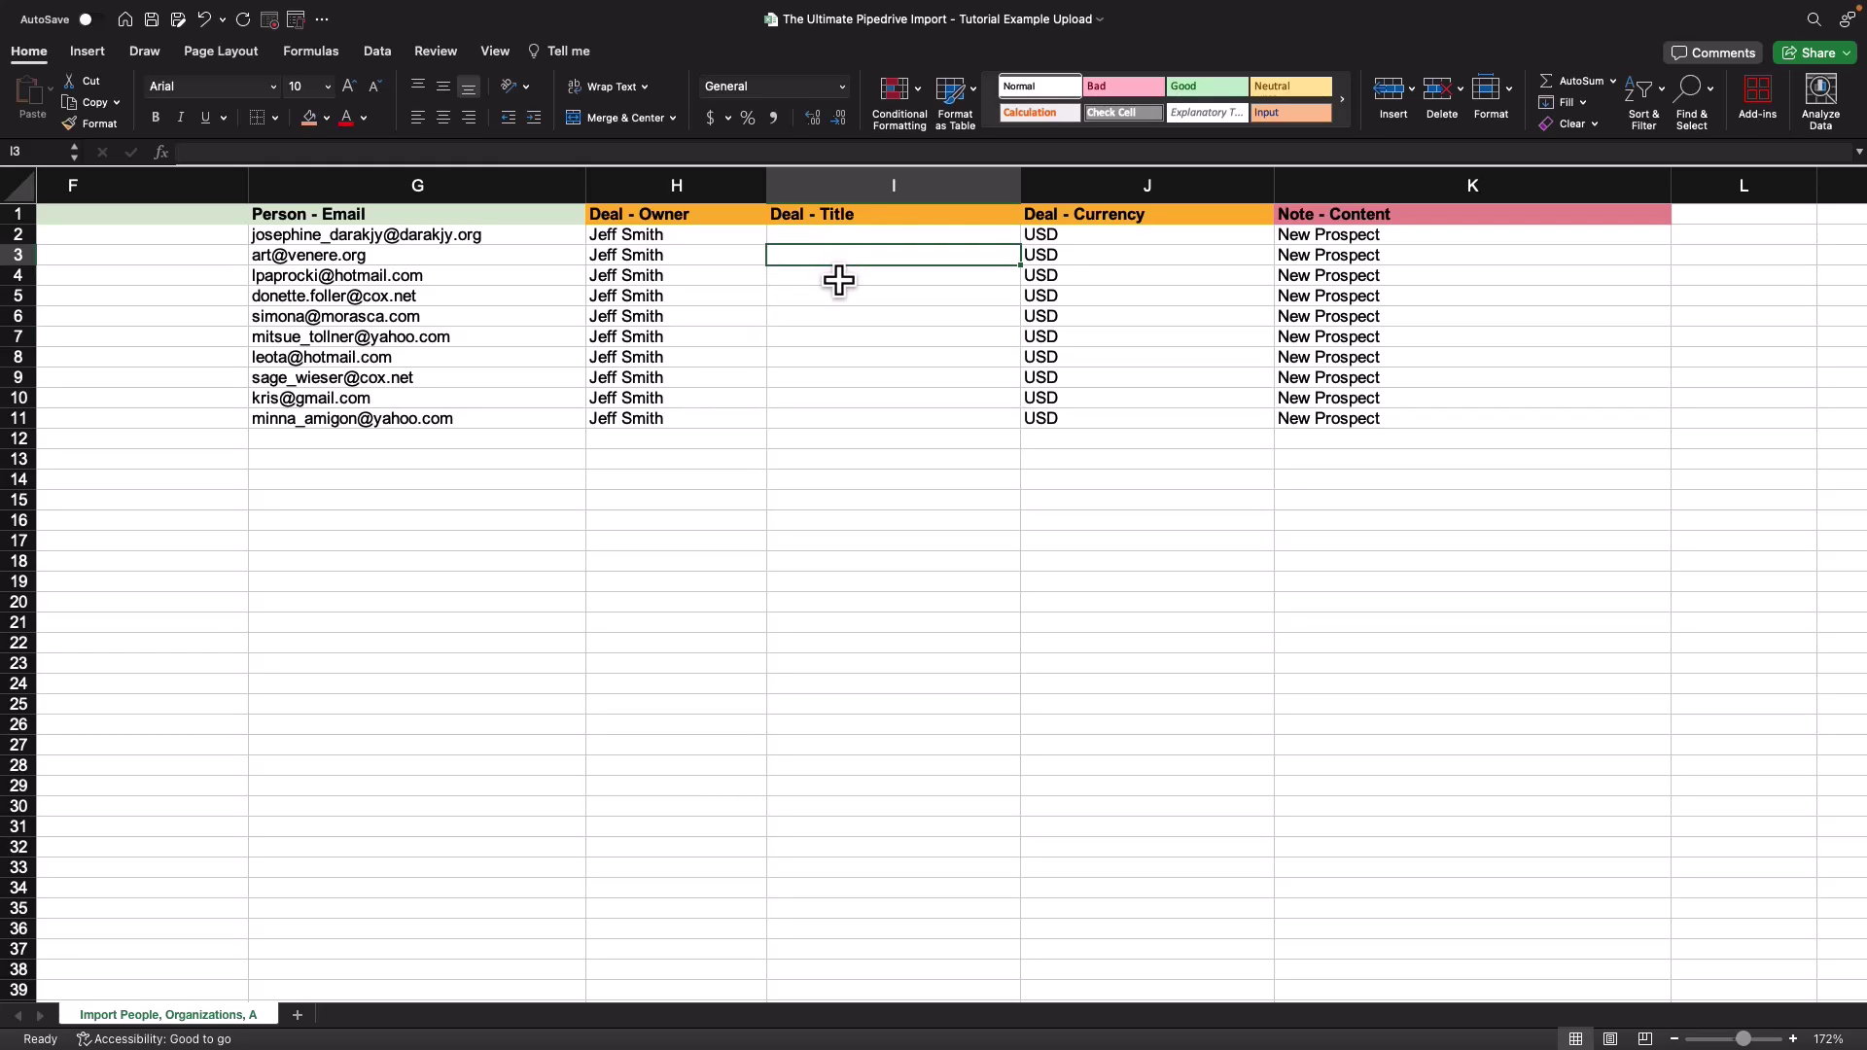
drag(838, 231, 843, 403)
click(844, 399)
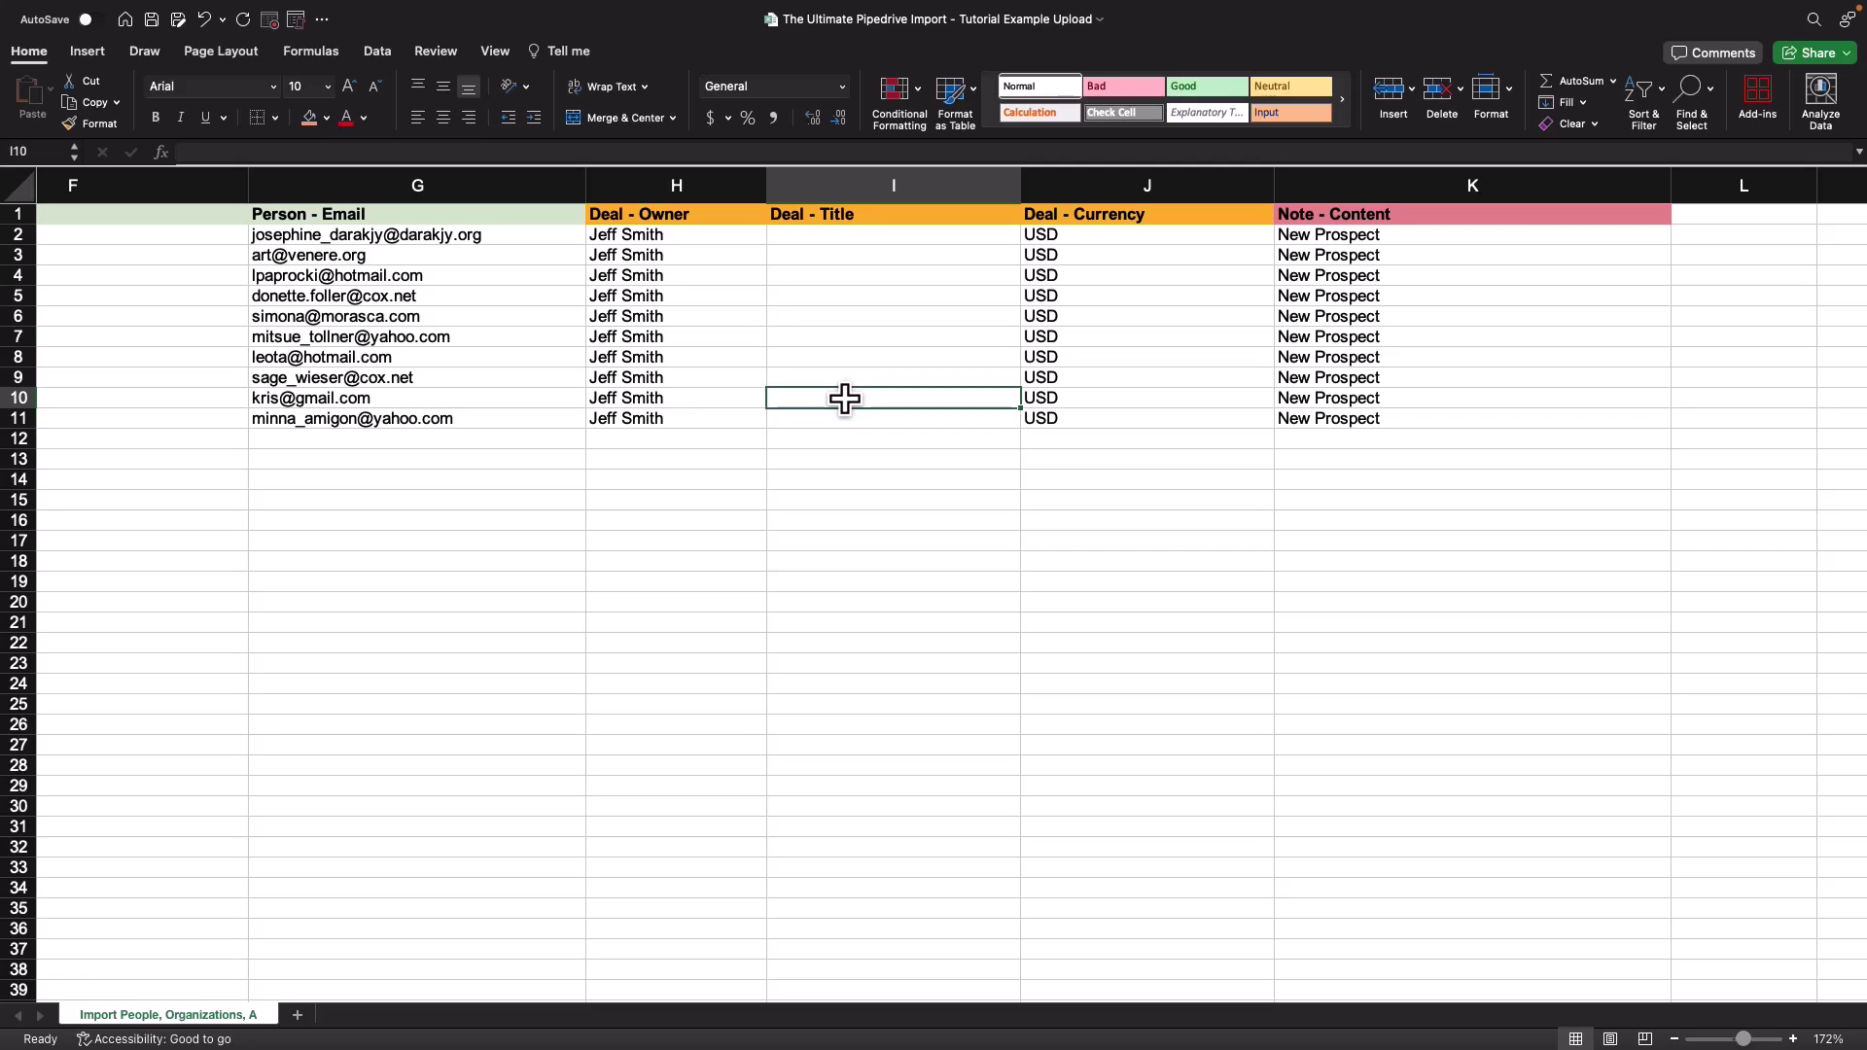
Step: Check the Deal - Currency and Note columns, save the workbook, and switch back to Pipedrive
click(1126, 221)
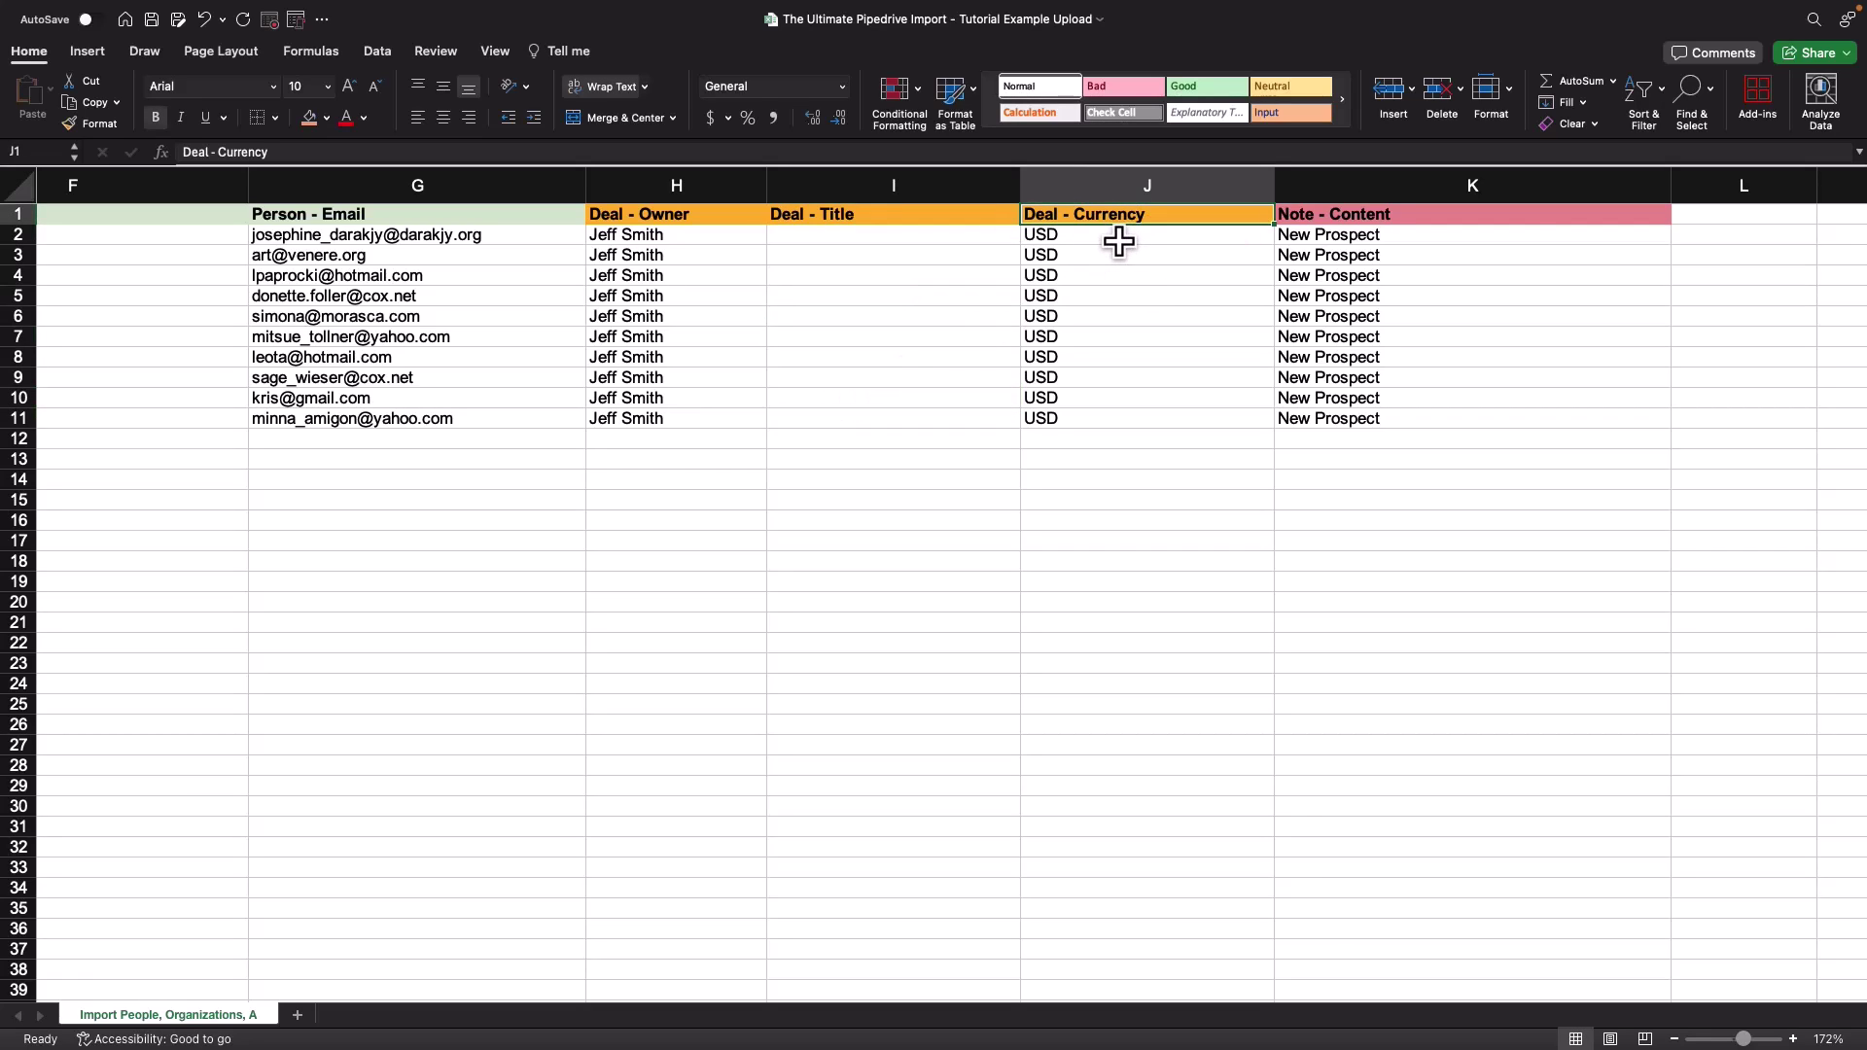
drag(1118, 237, 1117, 296)
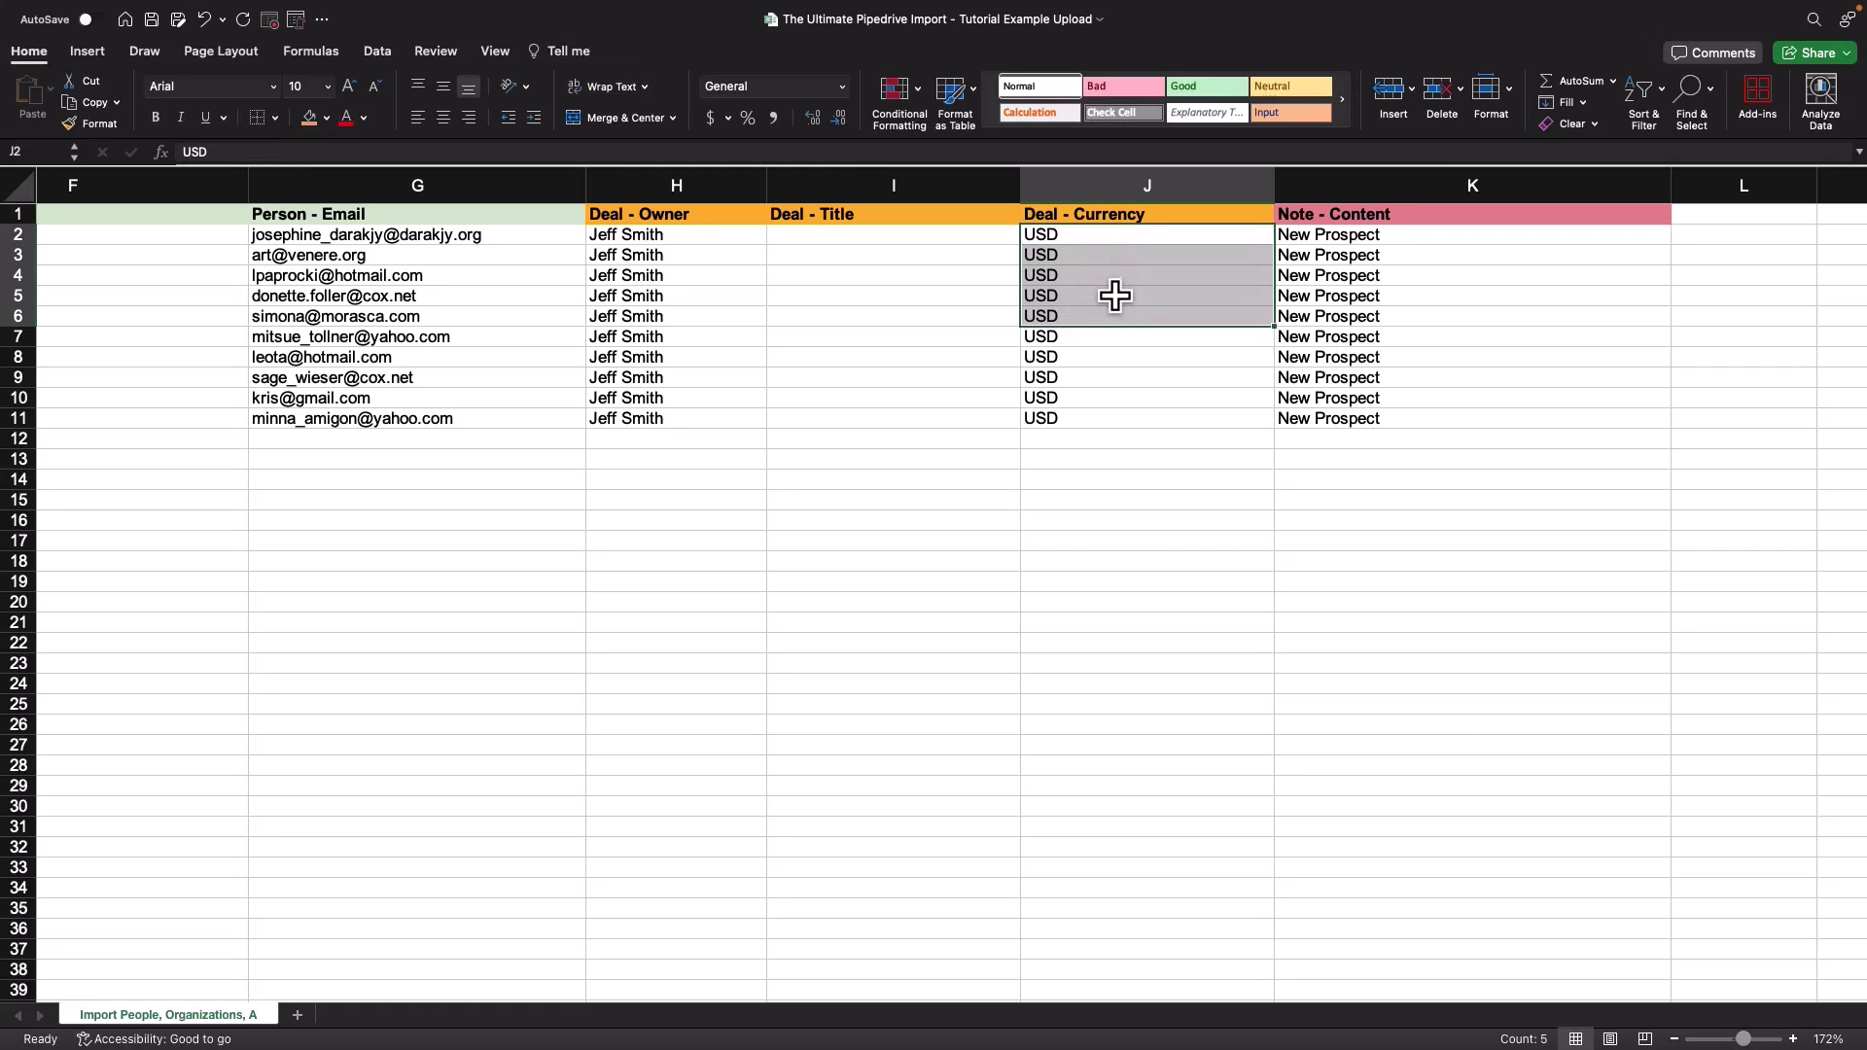
click(1114, 294)
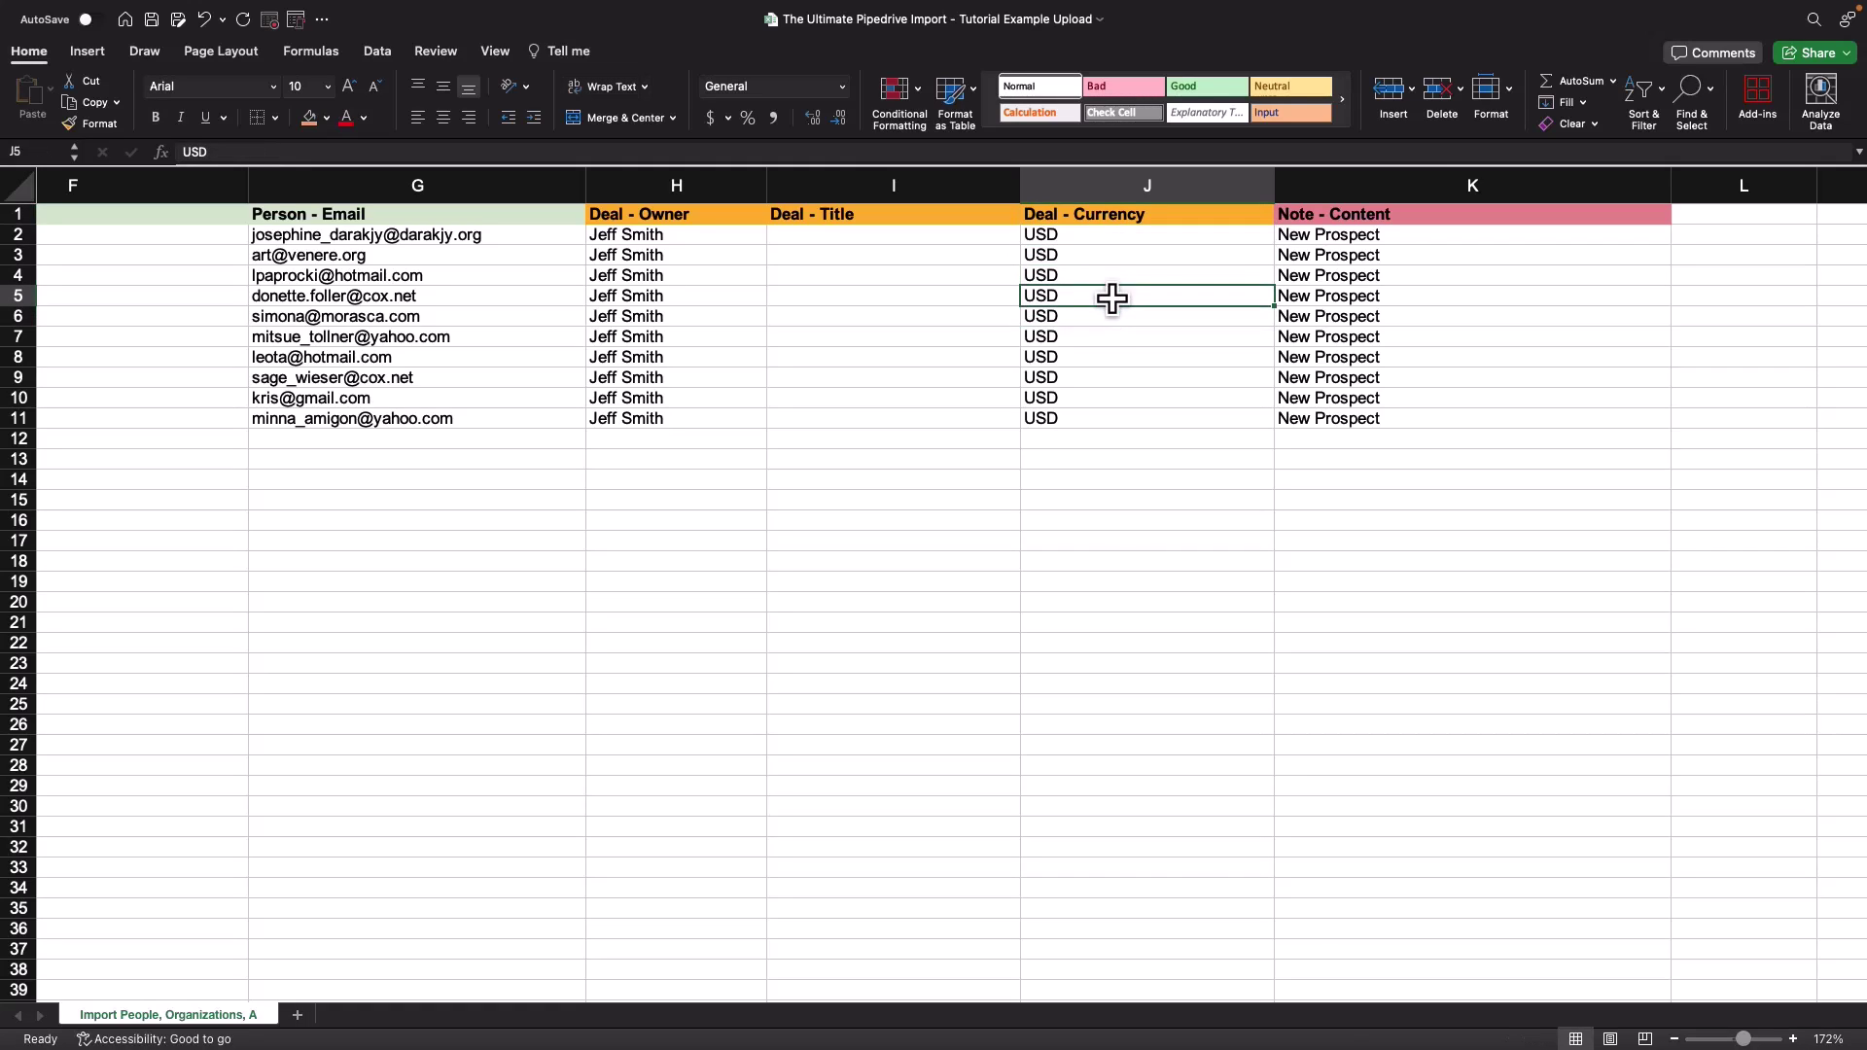
click(1313, 238)
scroll(1313, 238, right, 1)
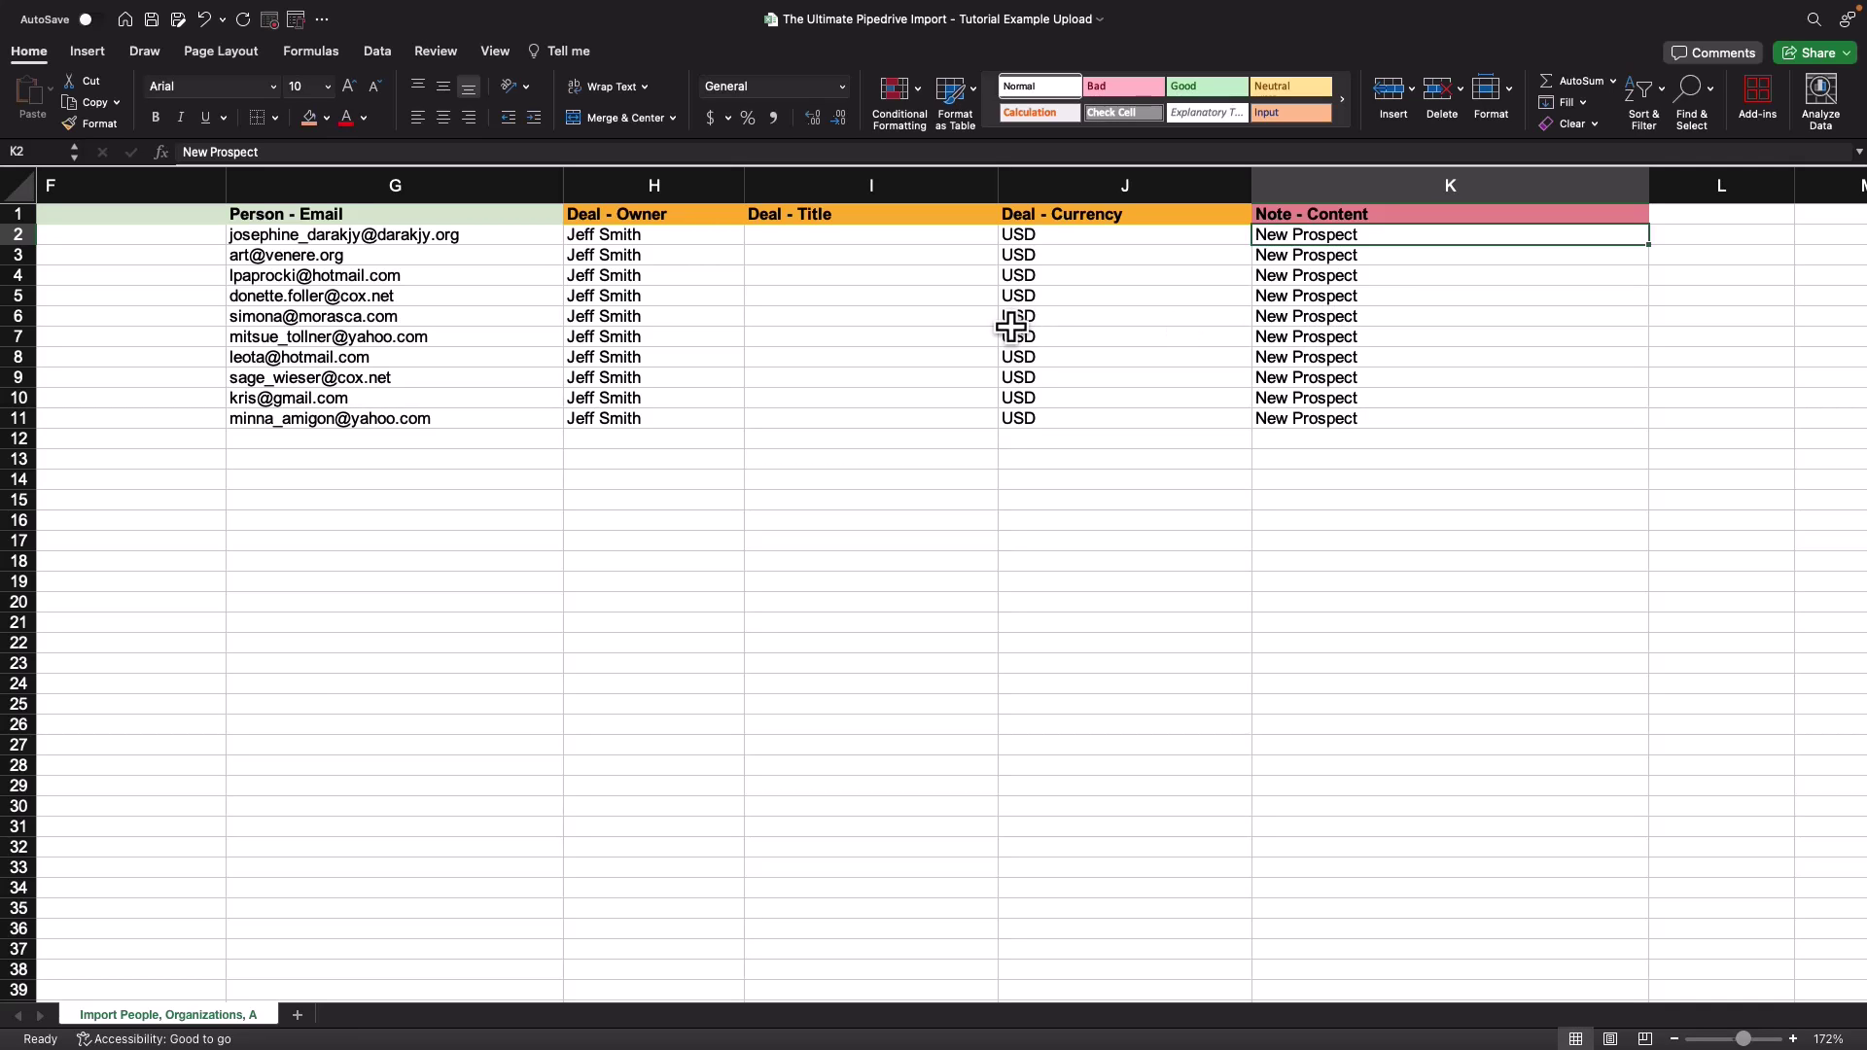
scroll(792, 338, left, 10)
scroll(805, 337, left, 2)
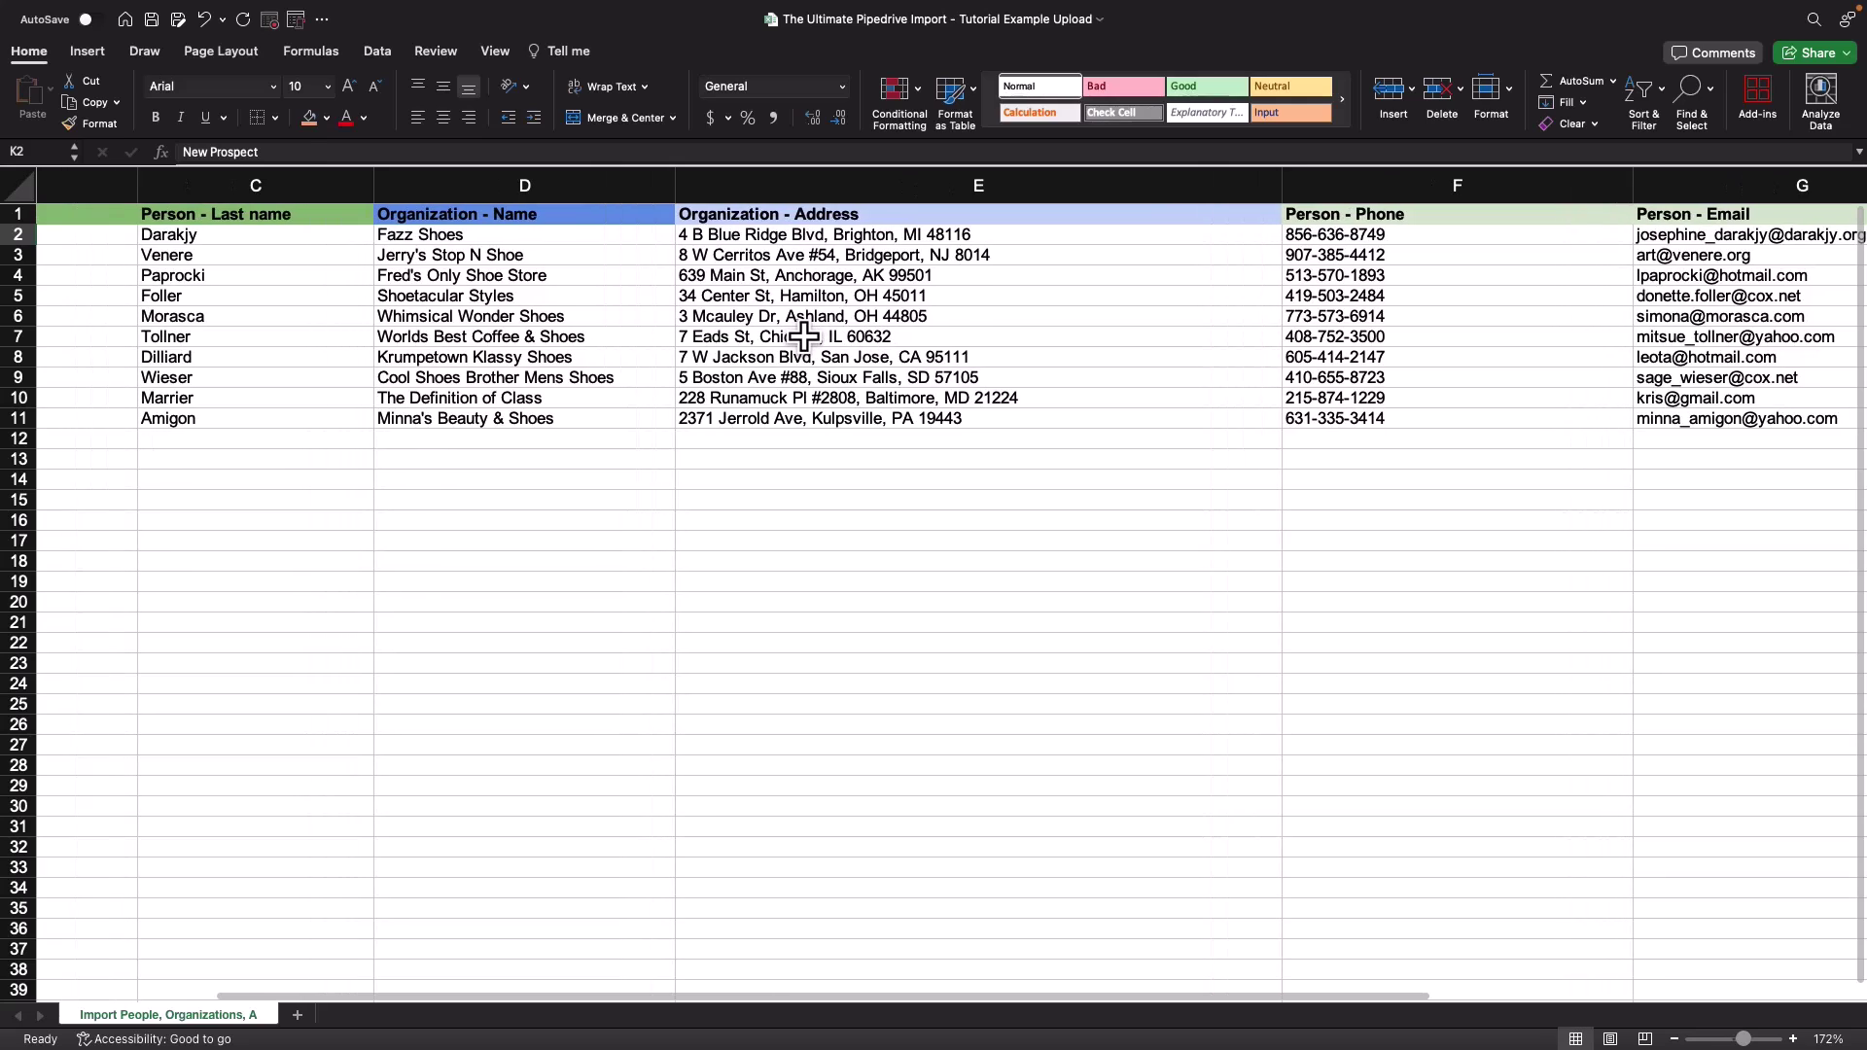
click(154, 23)
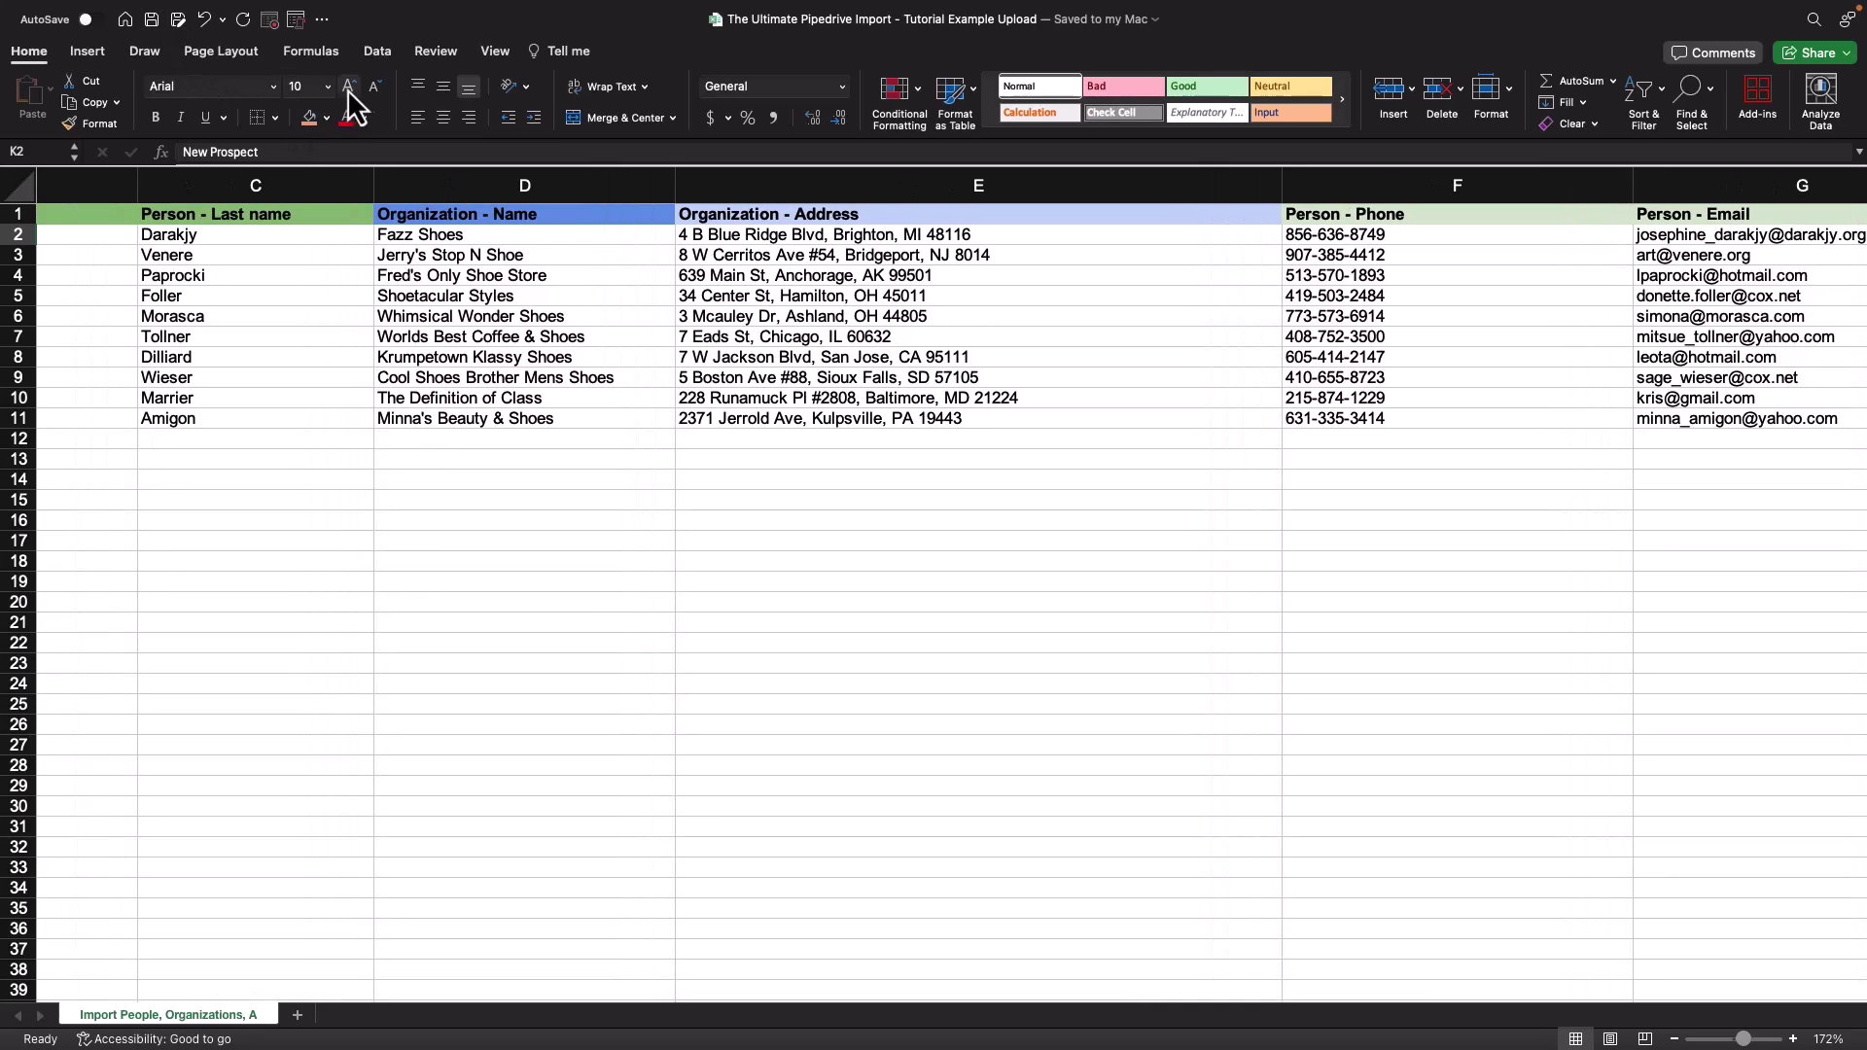
key(ctrl+Right)
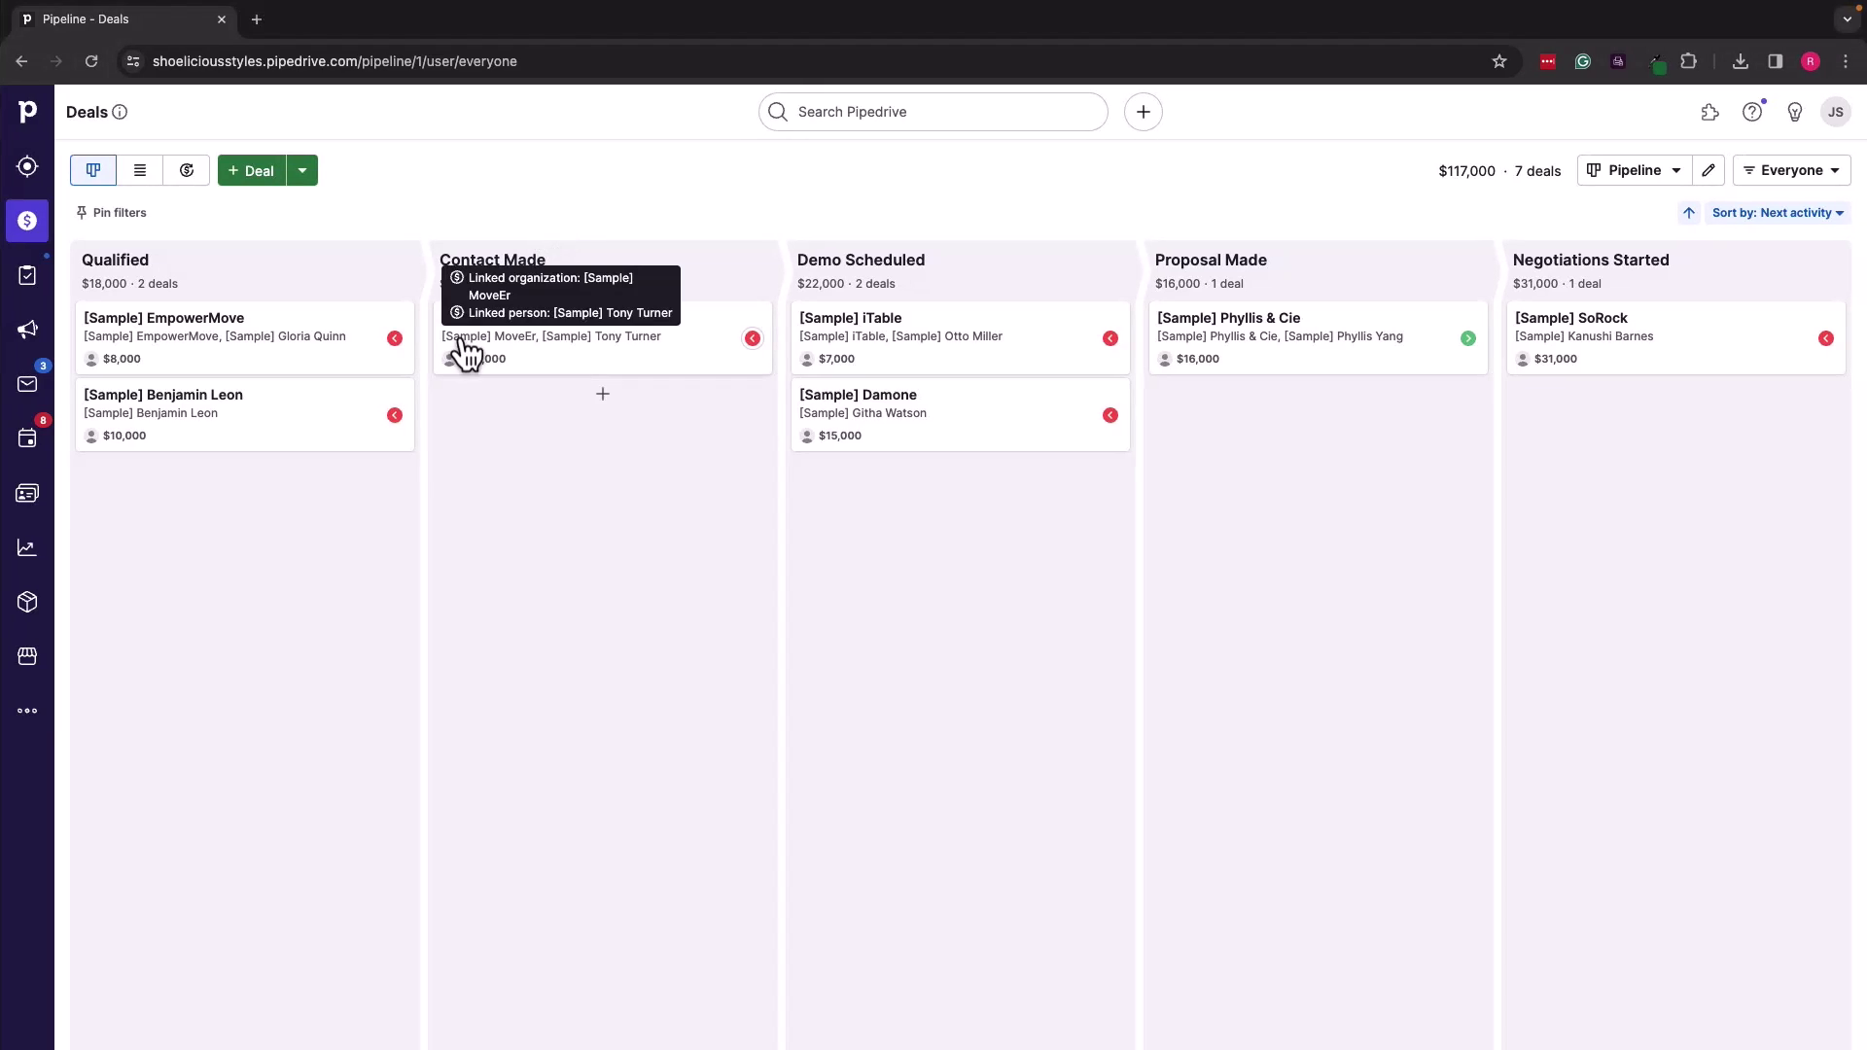
Step: Start a spreadsheet import via More > Import data > From a spreadsheet
click(29, 715)
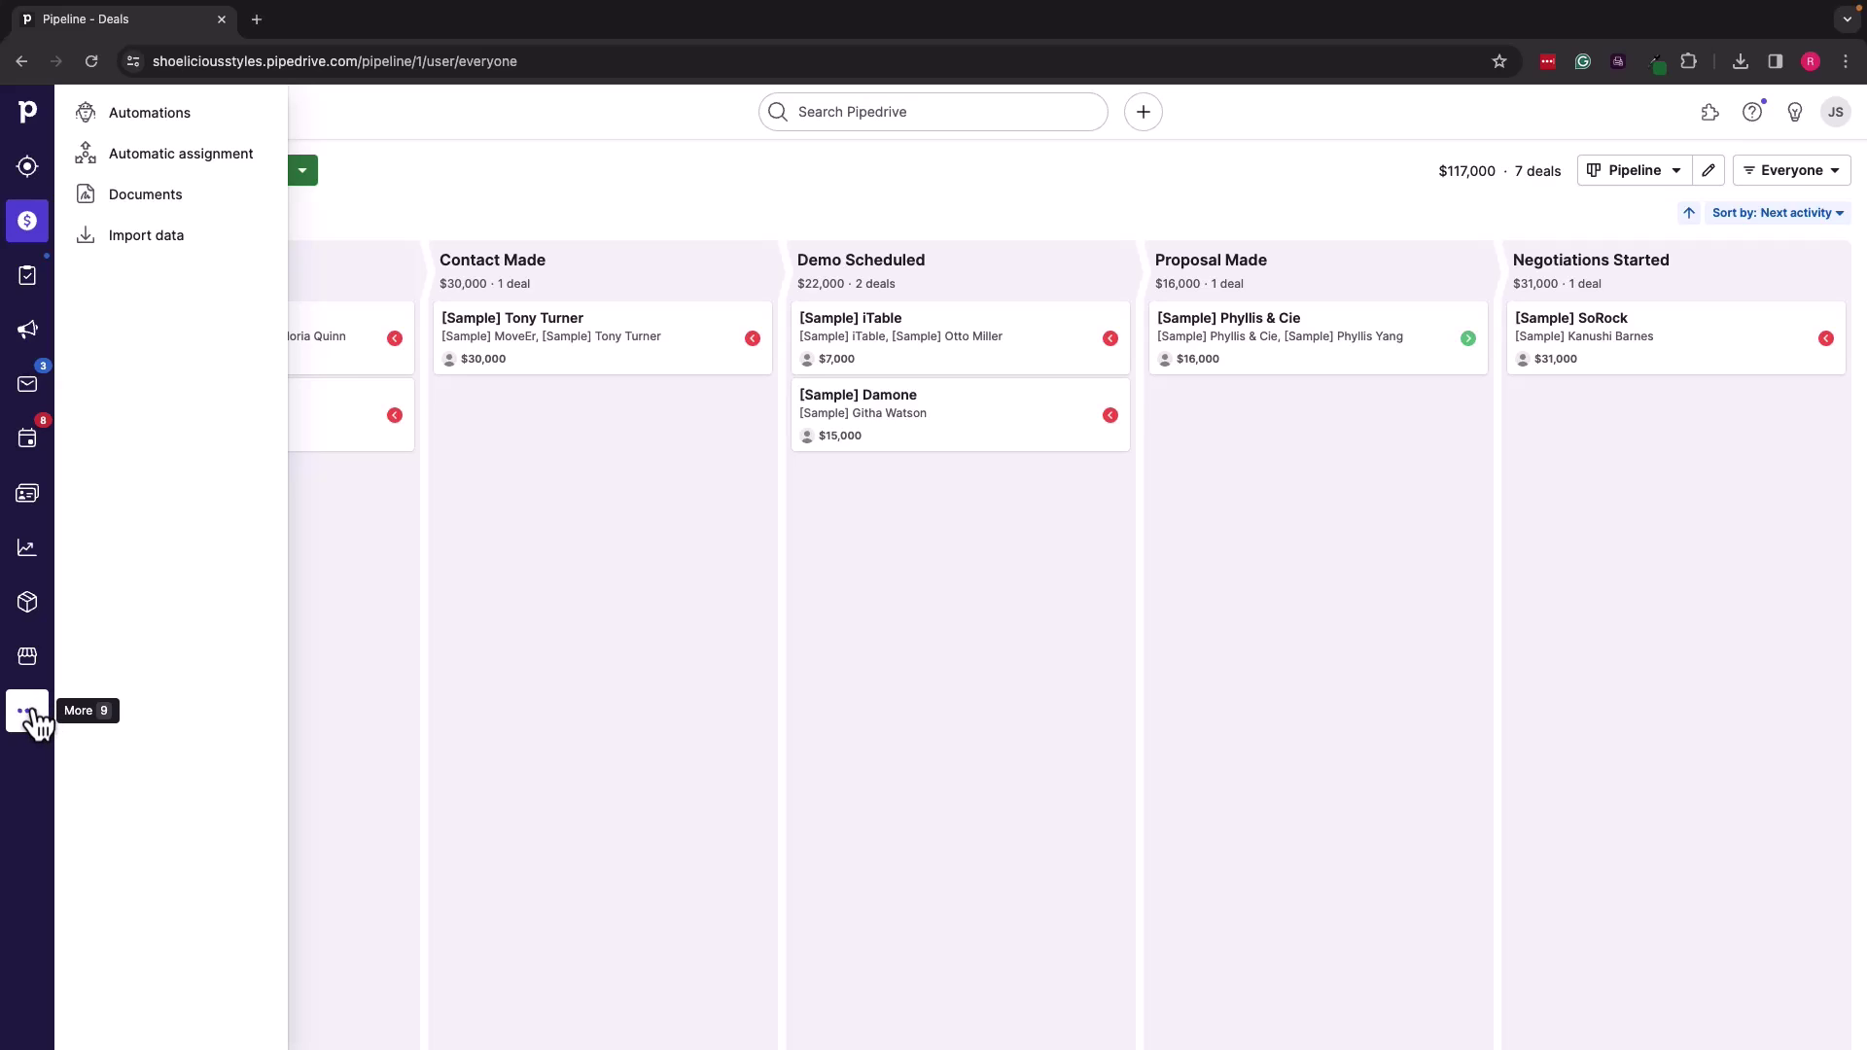
click(144, 240)
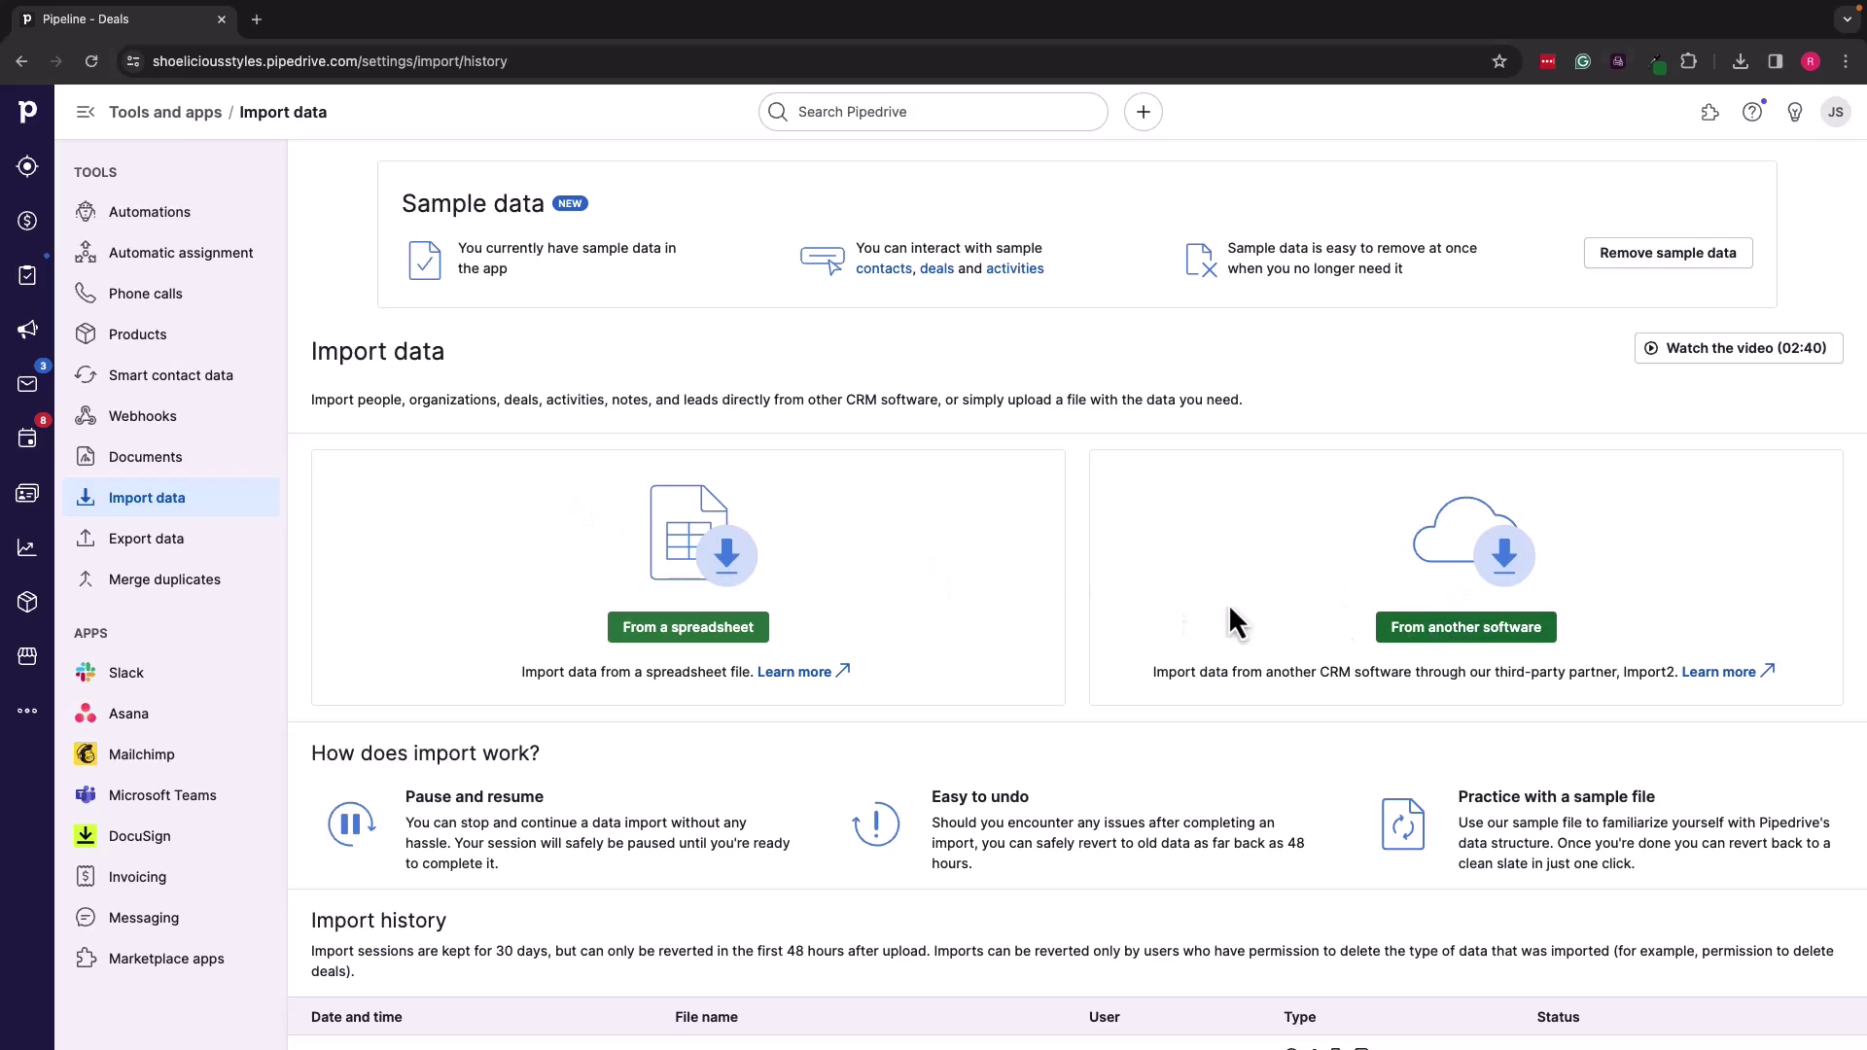
click(703, 630)
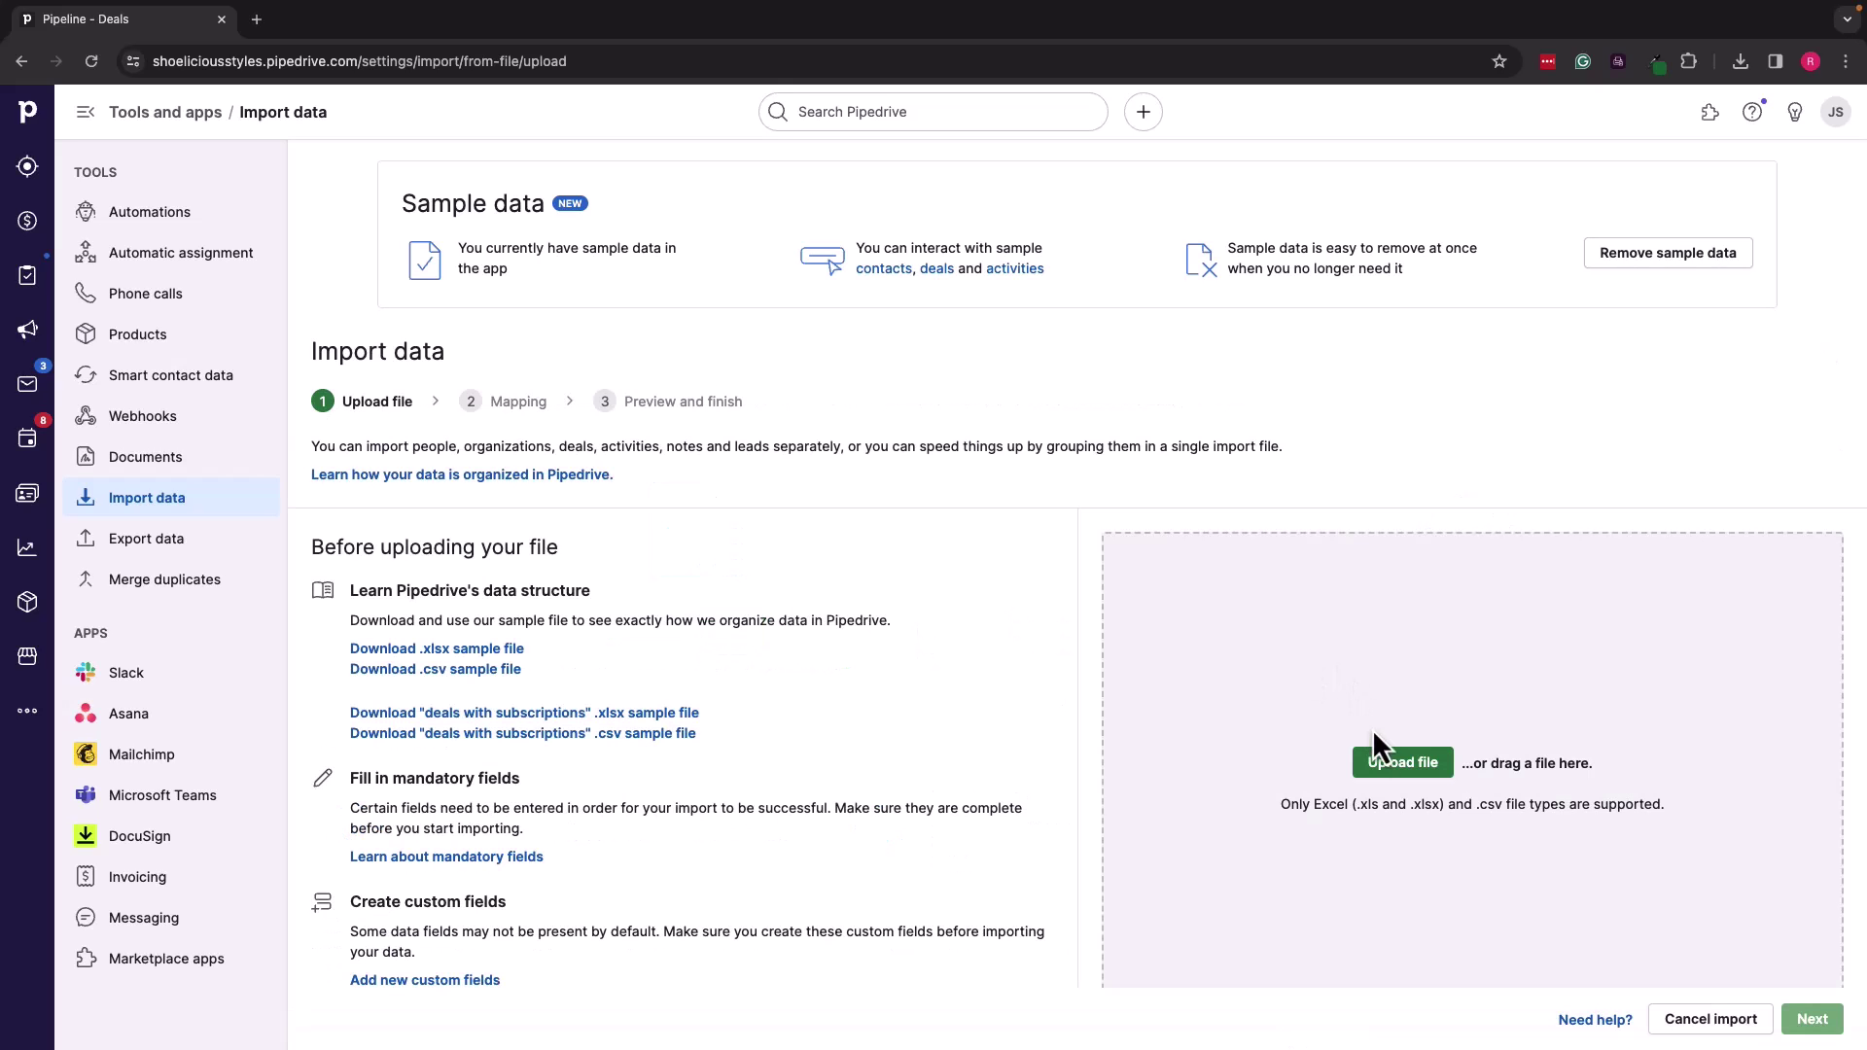
Step: Upload the Excel workbook and review the auto-matched column mapping, leaving Deal - Title unmapped
click(1393, 768)
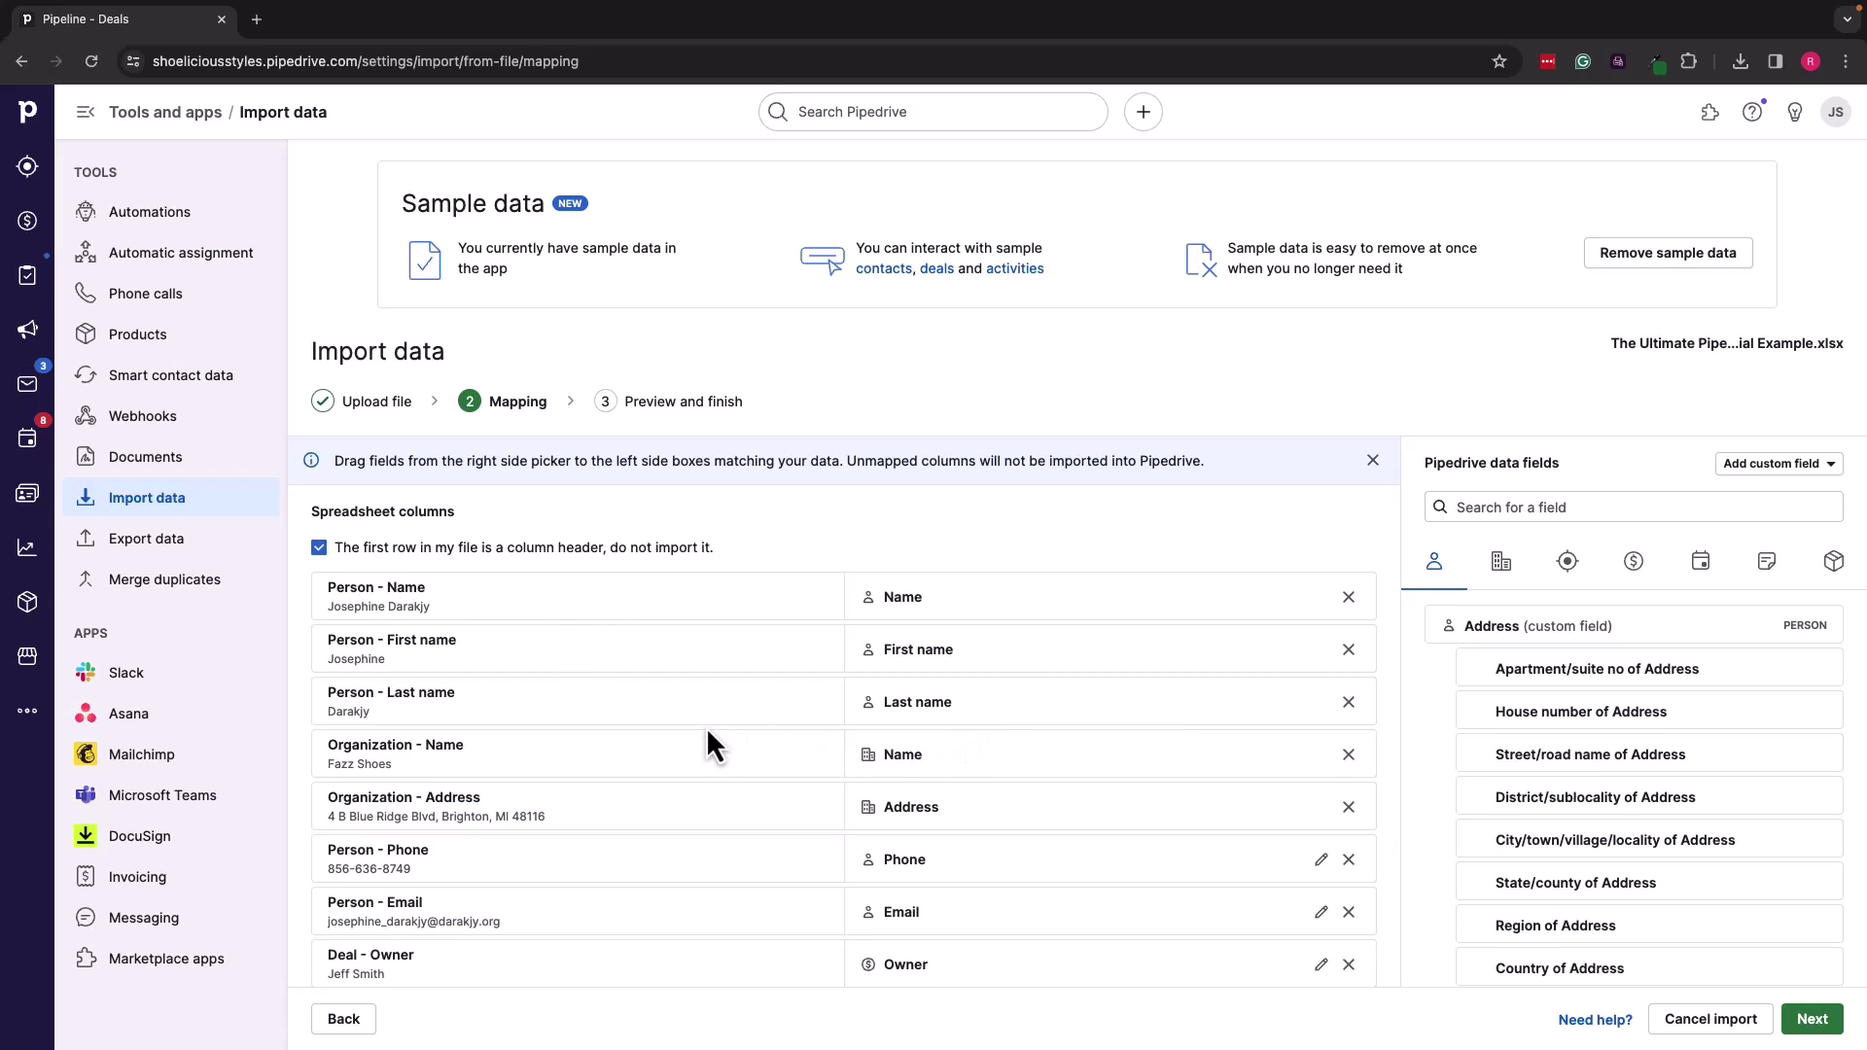
scroll(706, 730, down, 1)
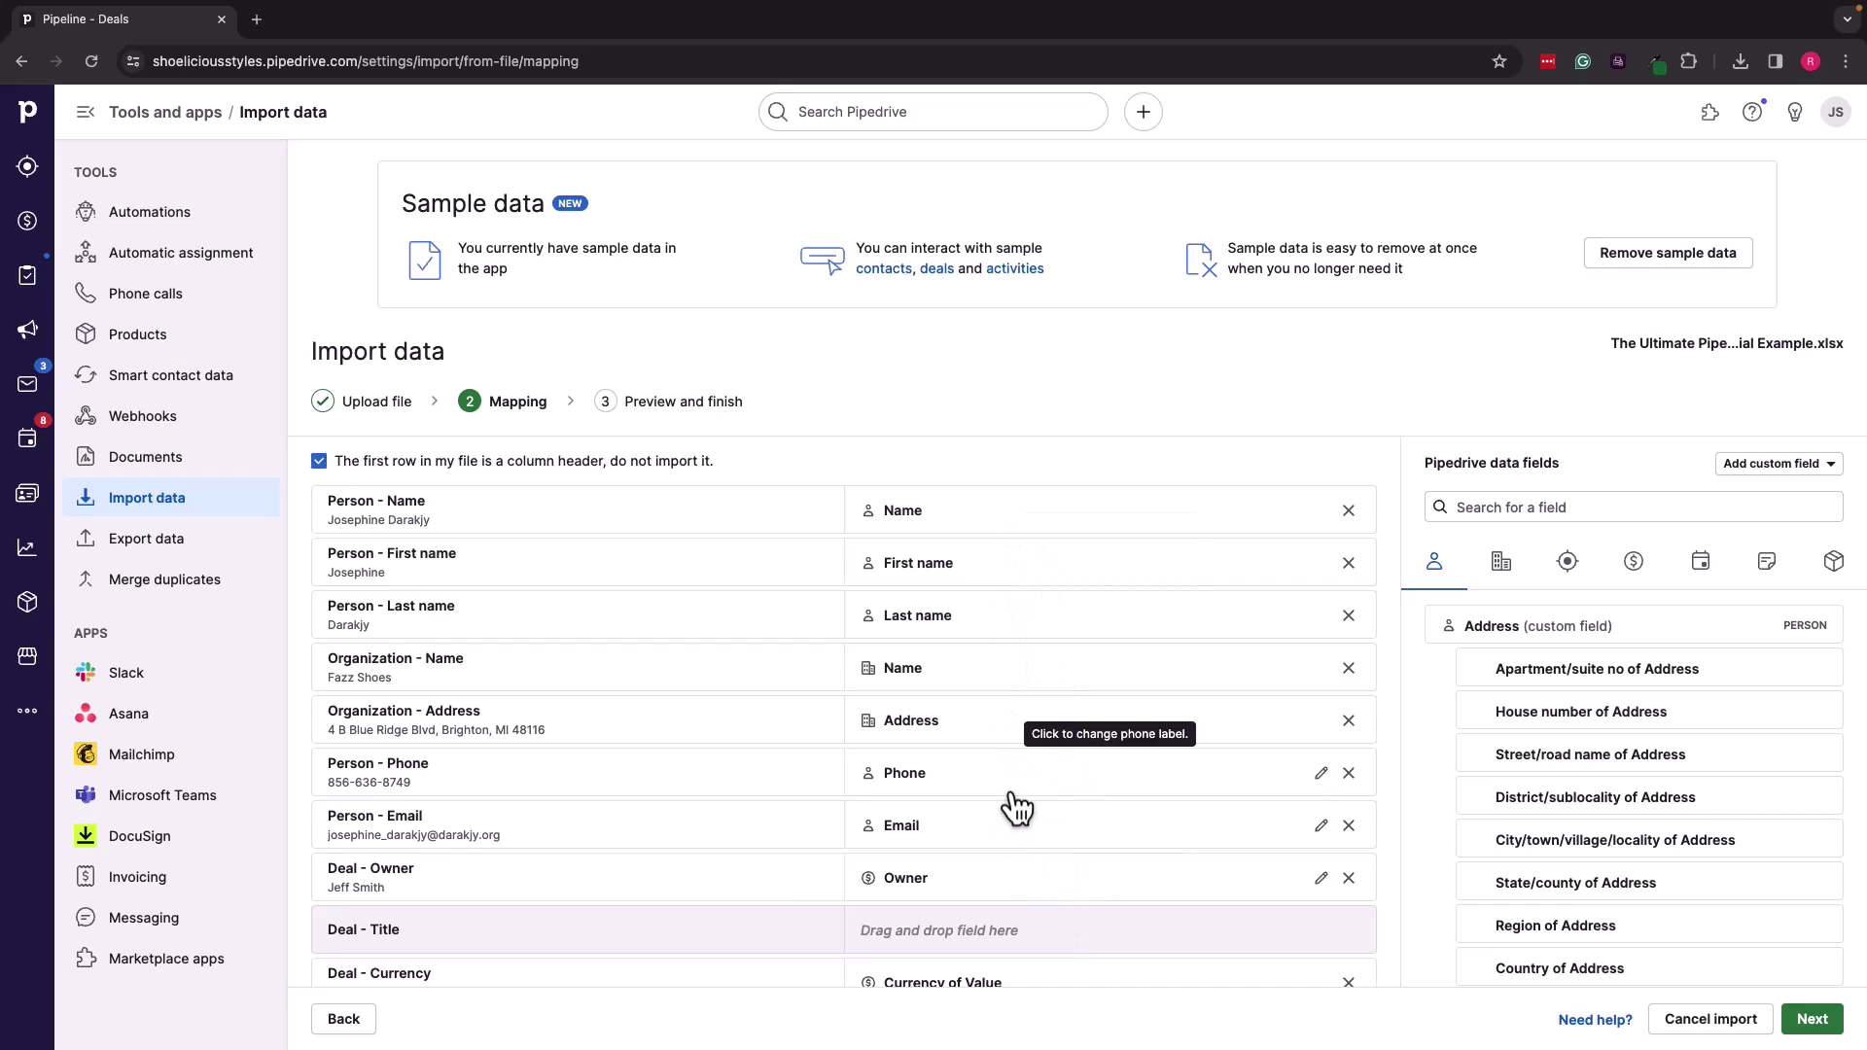
scroll(1002, 838, down, 1)
scroll(1012, 849, up, 1)
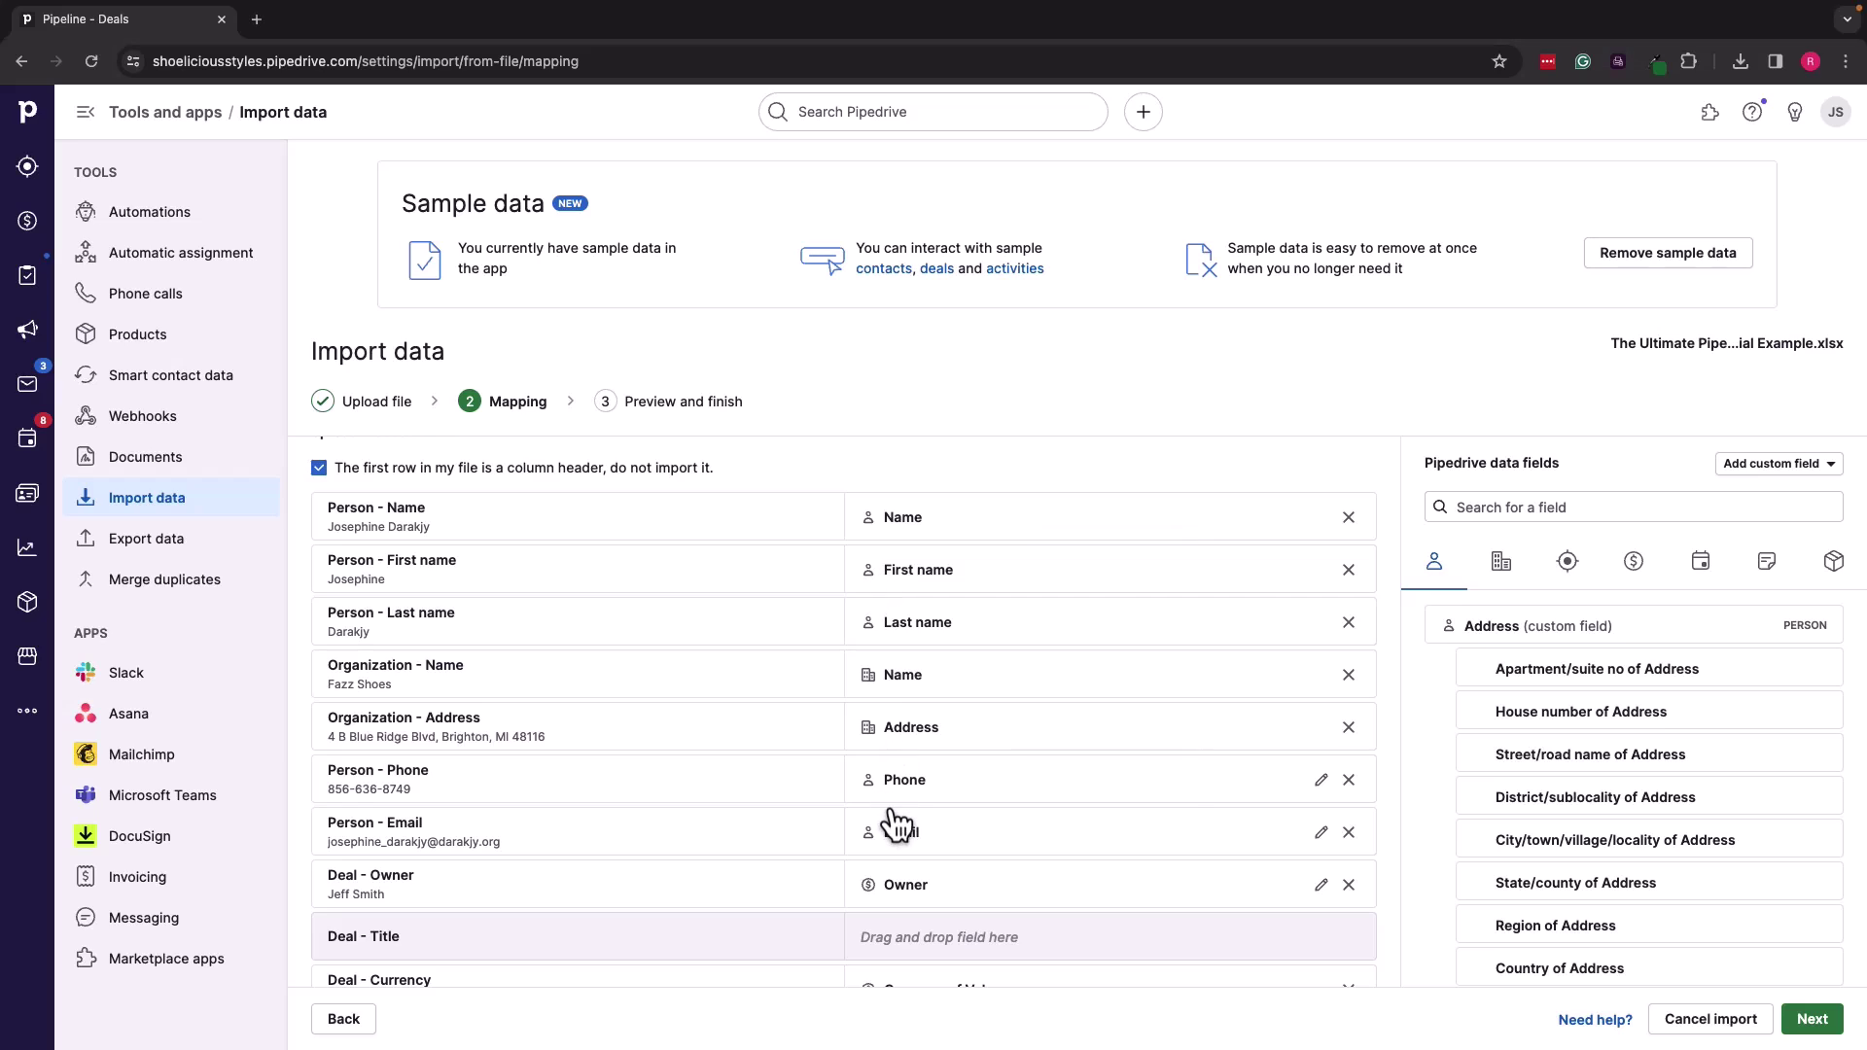
scroll(889, 825, down, 1)
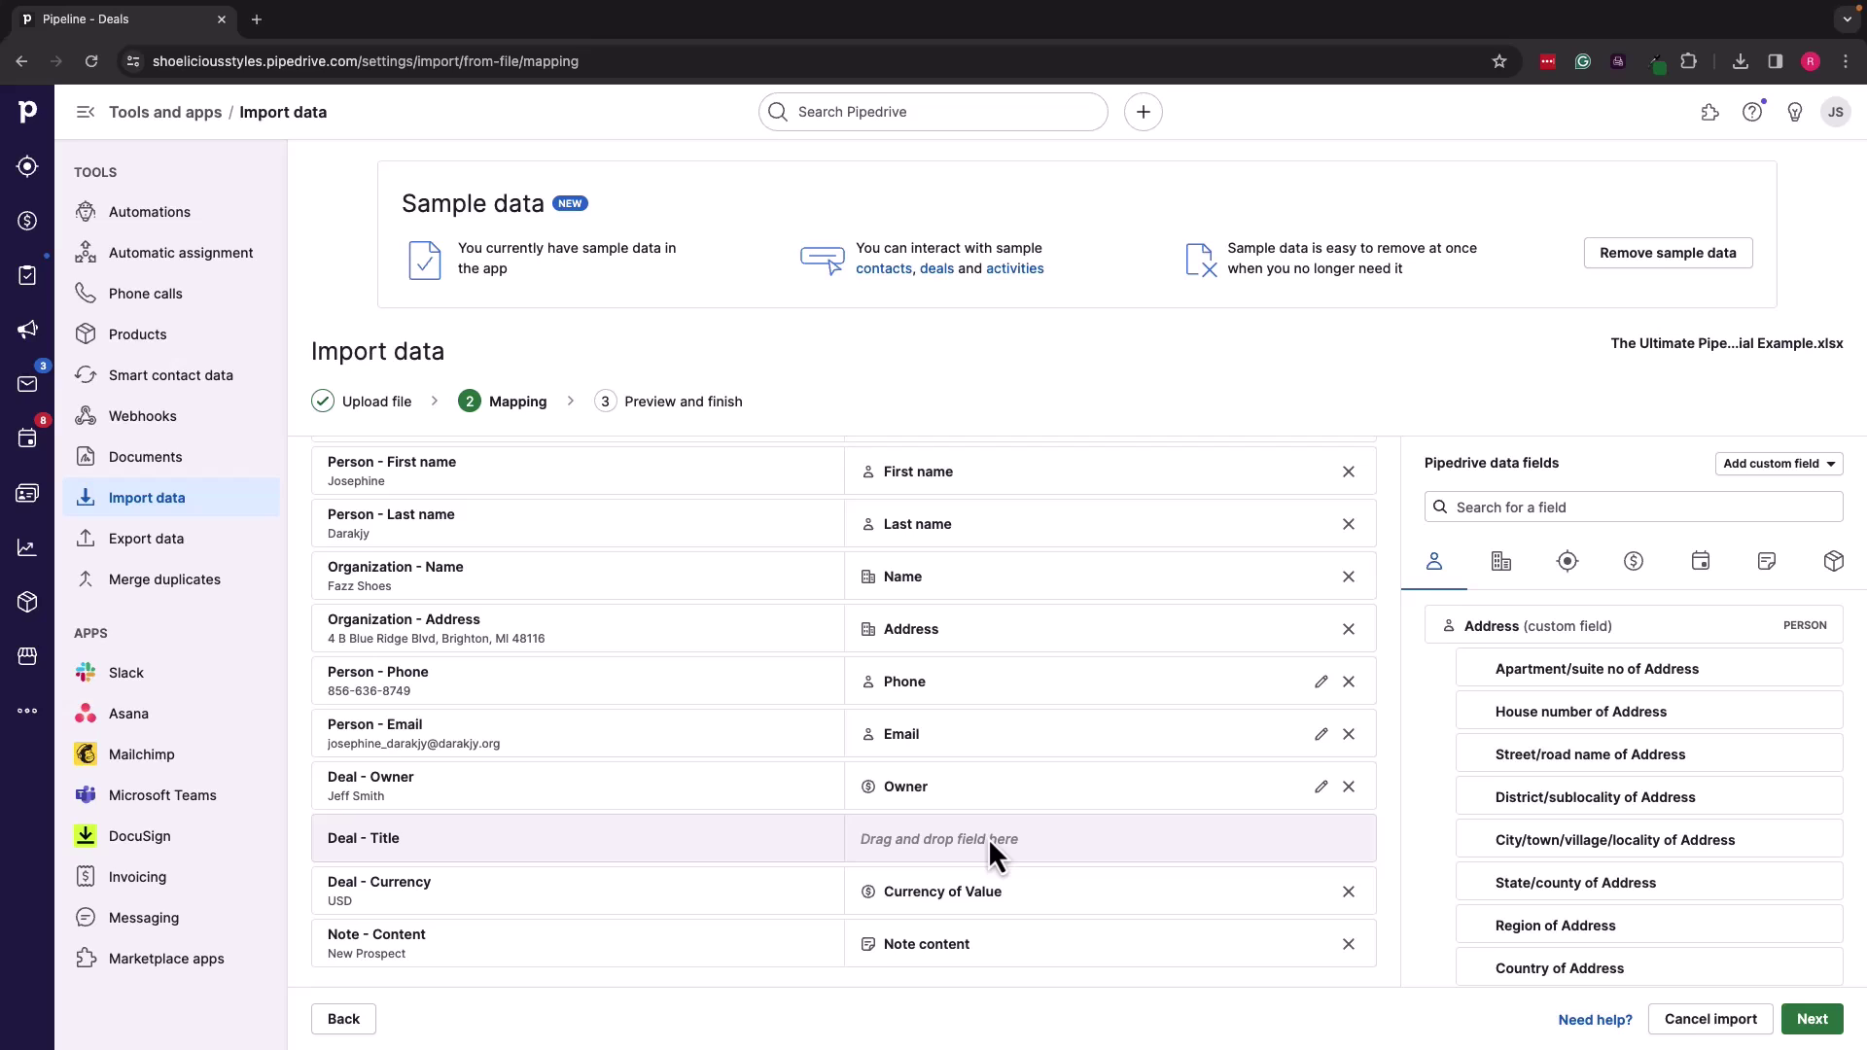
scroll(986, 838, up, 3)
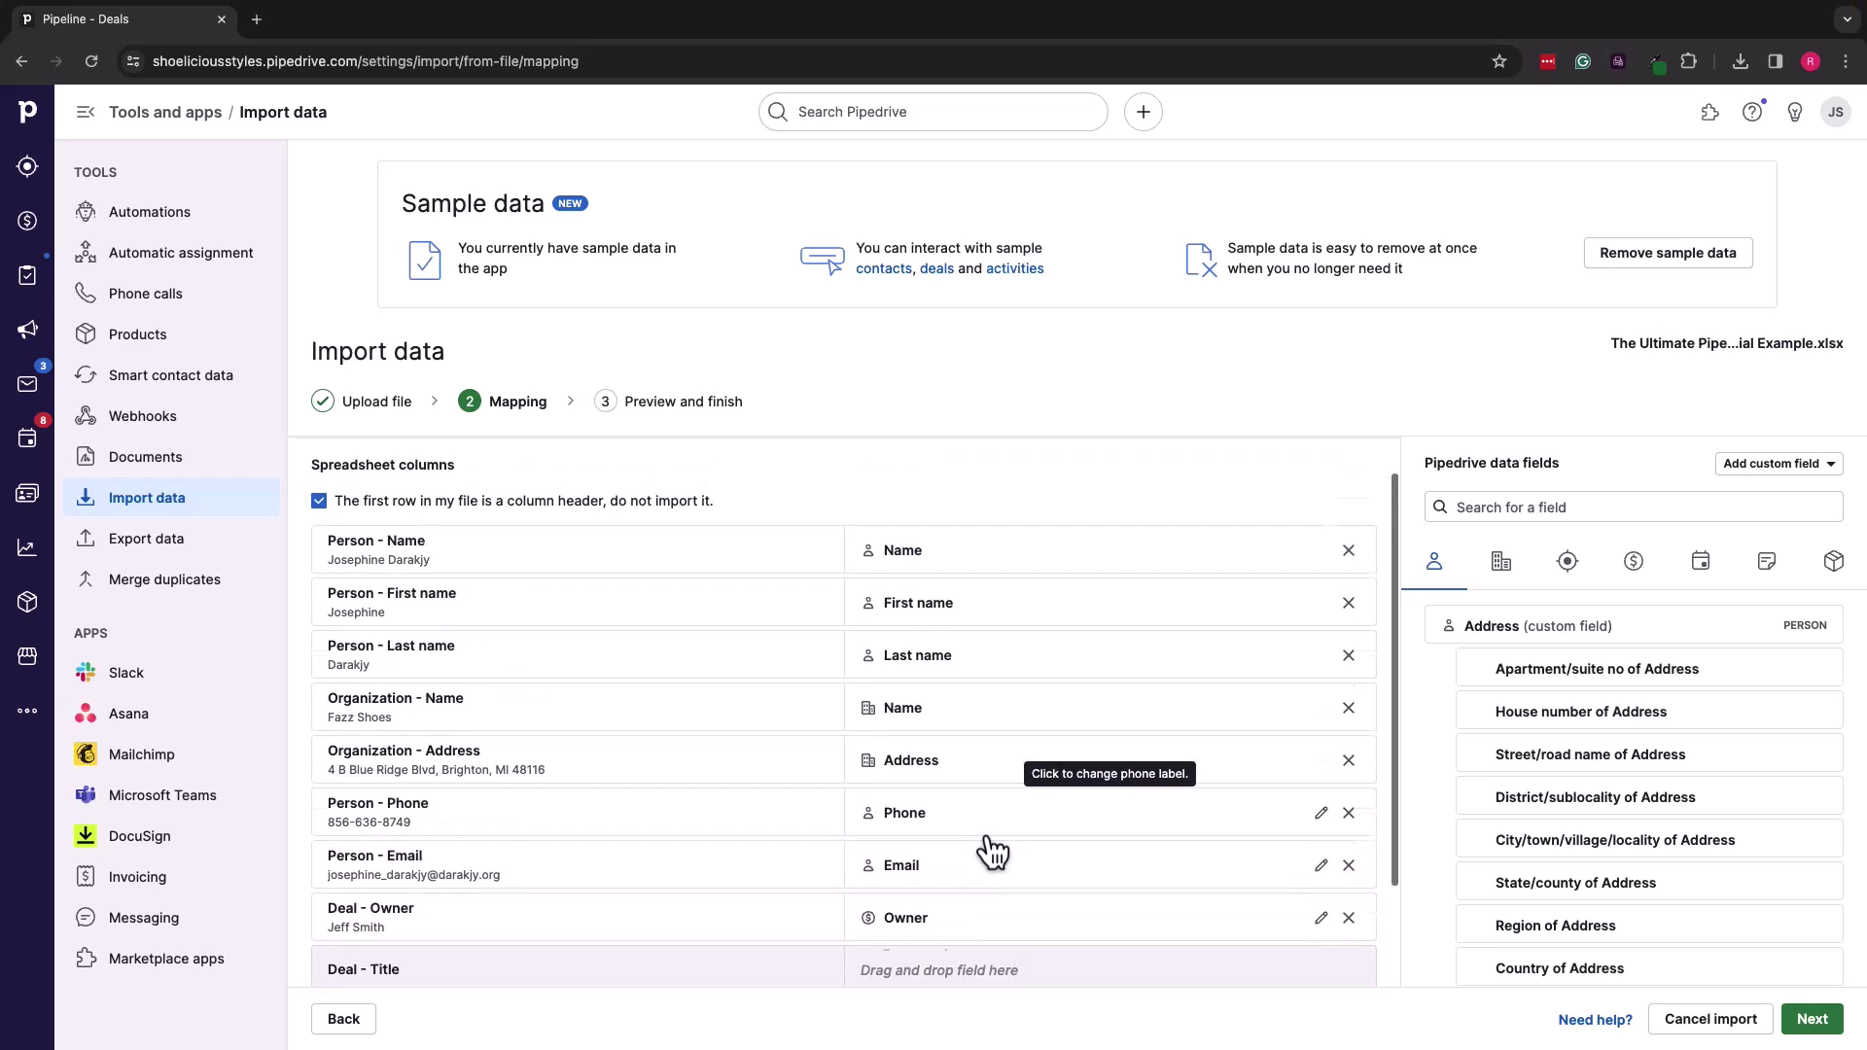
scroll(988, 844, down, 3)
Step: Continue to the import preview and run the import, adding 40 items
click(1811, 1018)
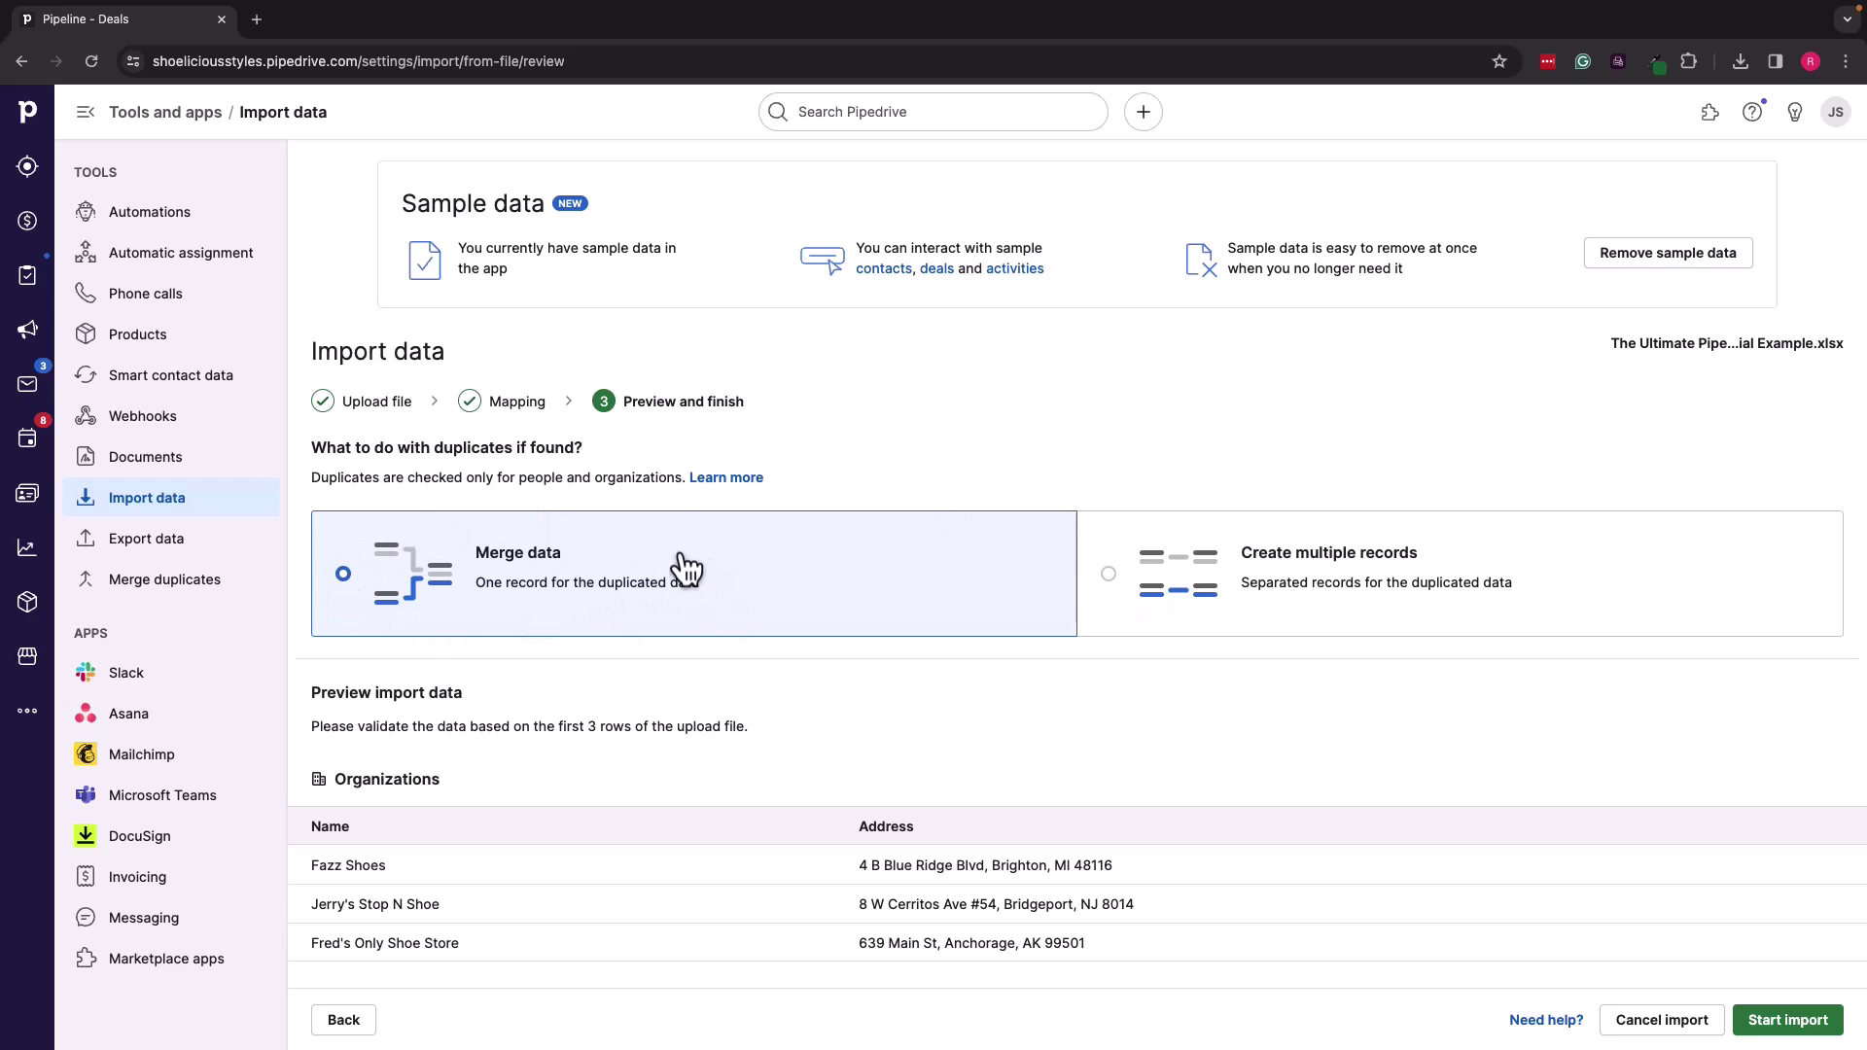
scroll(714, 656, down, 5)
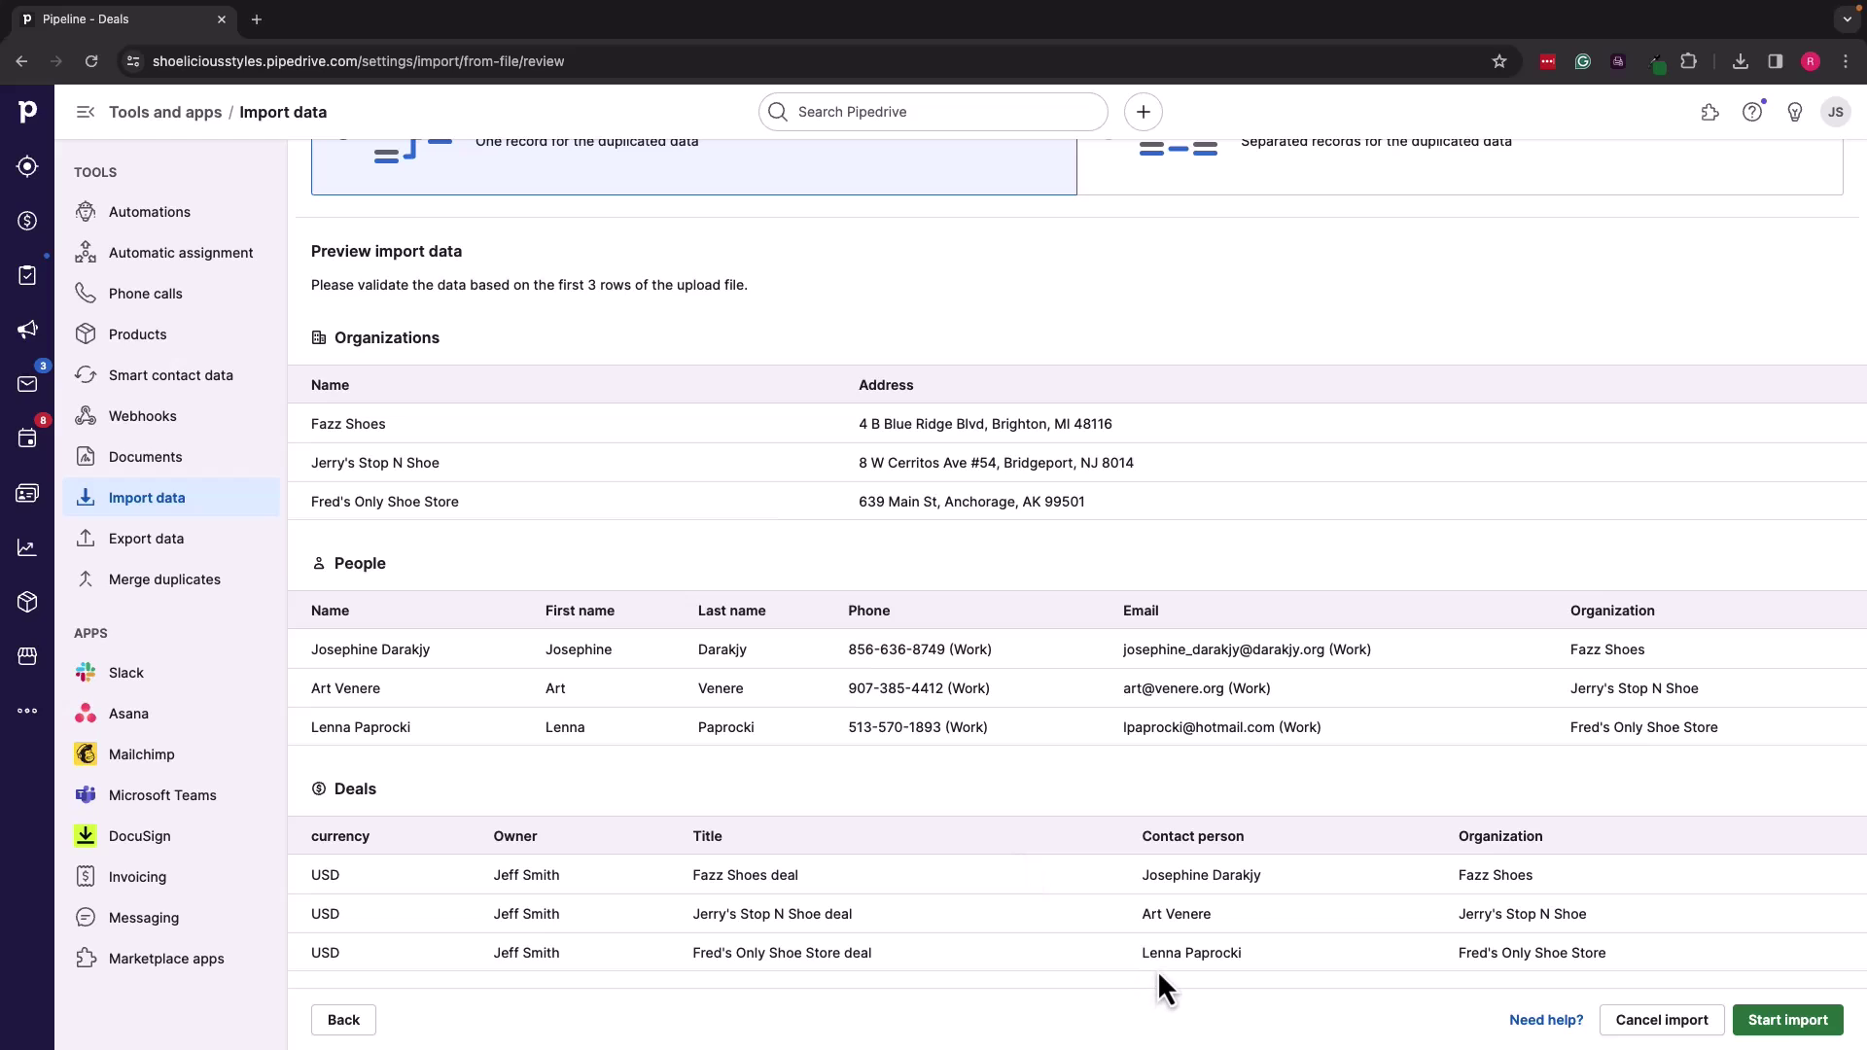
click(1784, 1023)
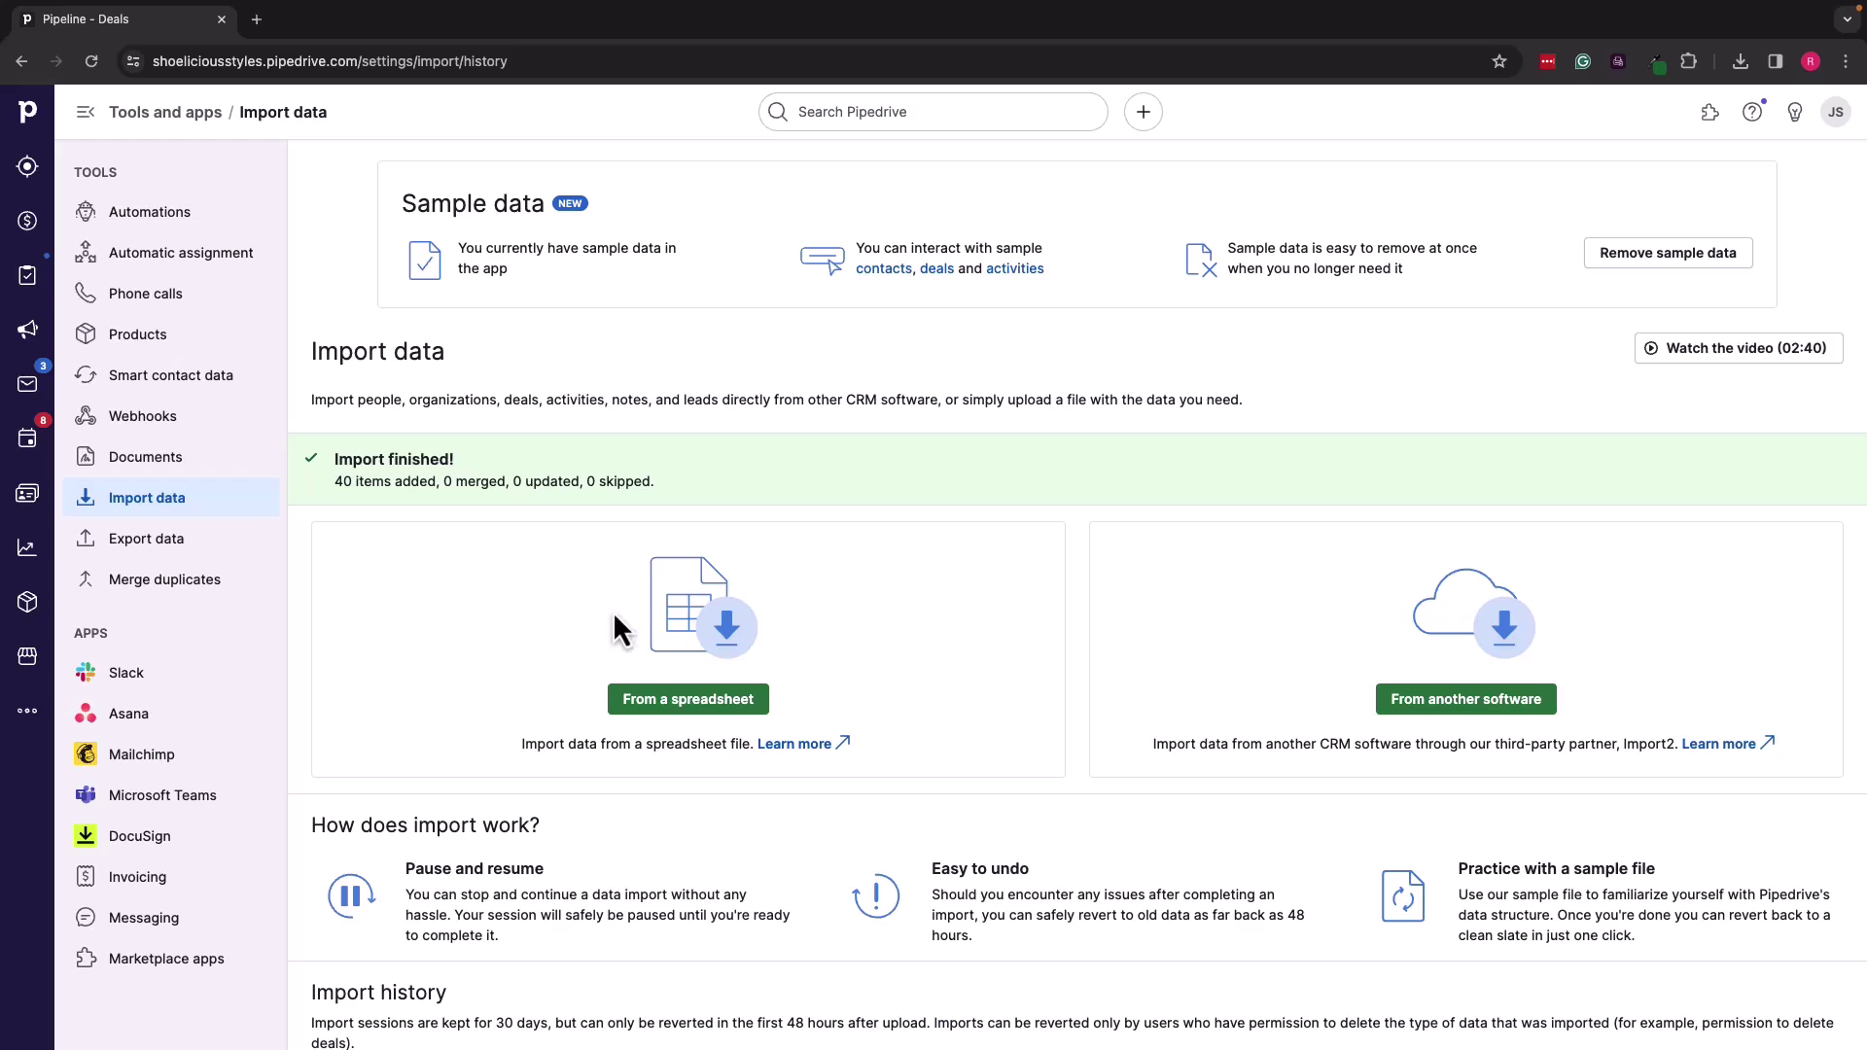
Step: Review the imported $0 shoe store deals under Qualified and open the Krumpetown Klassy Shoes deal
click(28, 223)
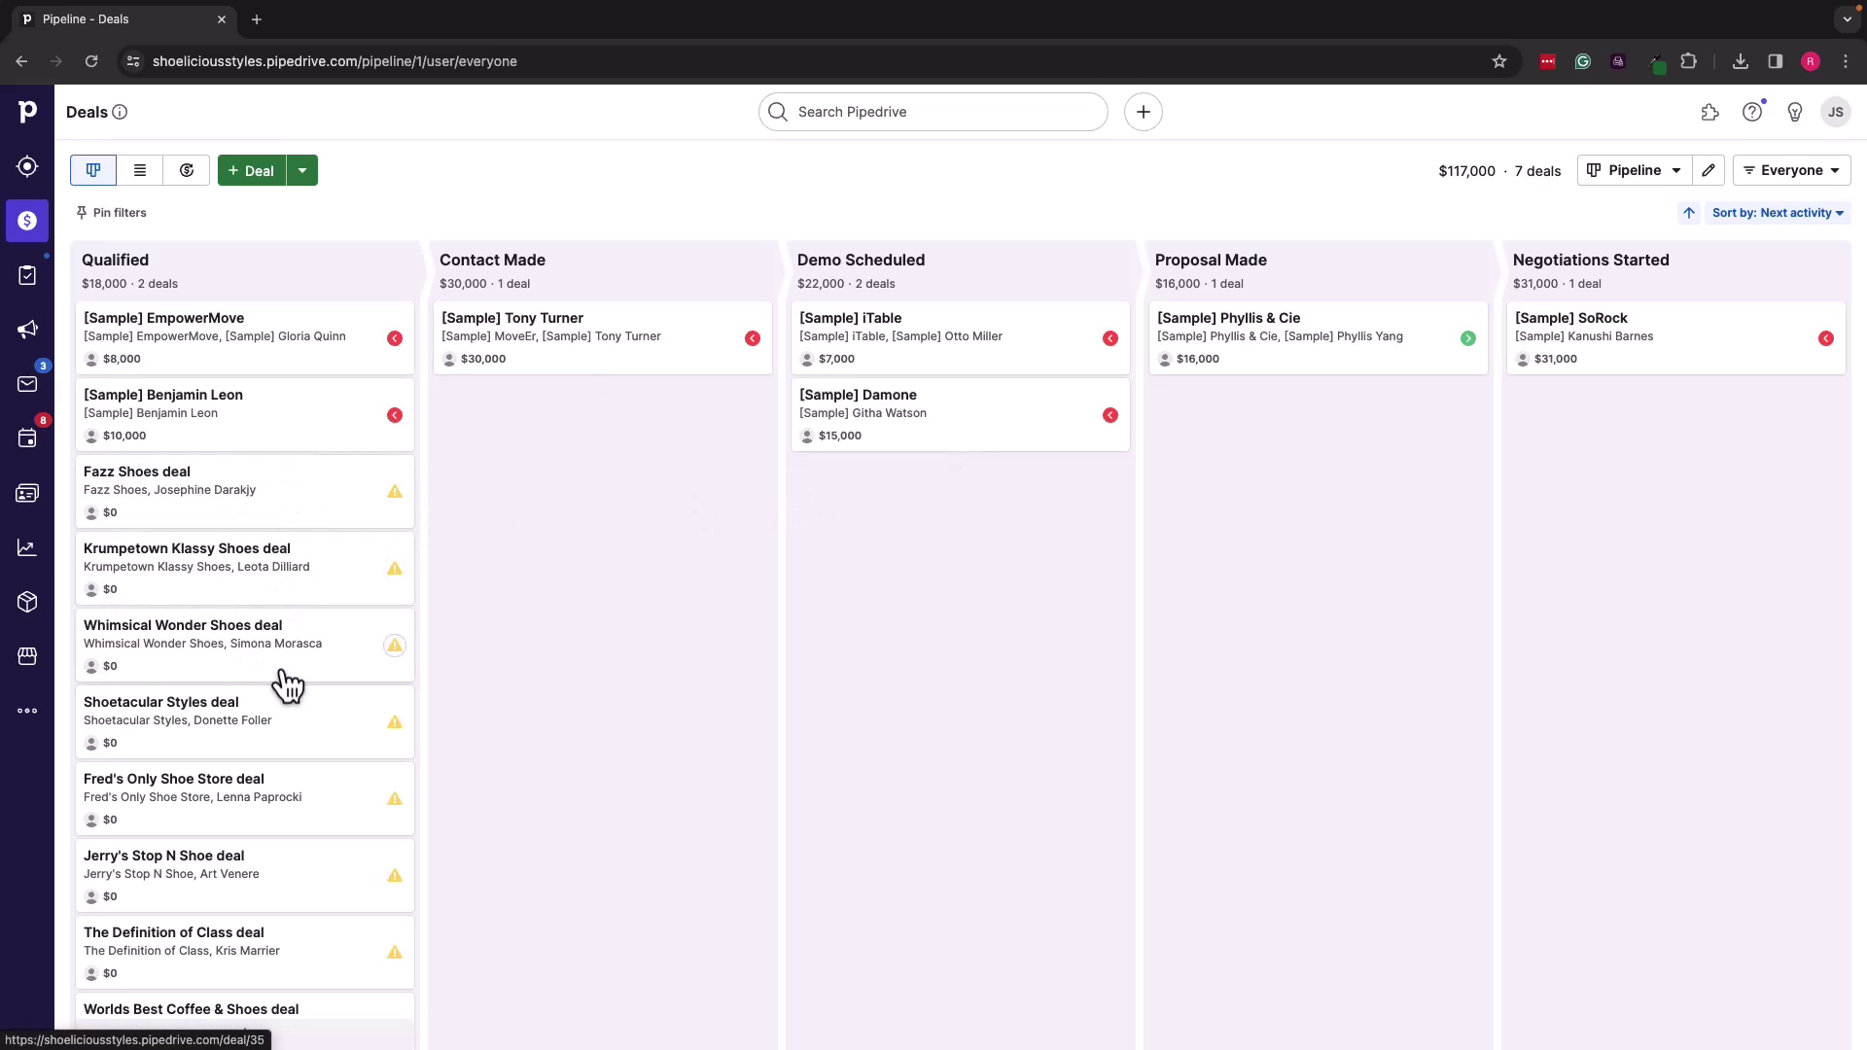
scroll(301, 784, down, 3)
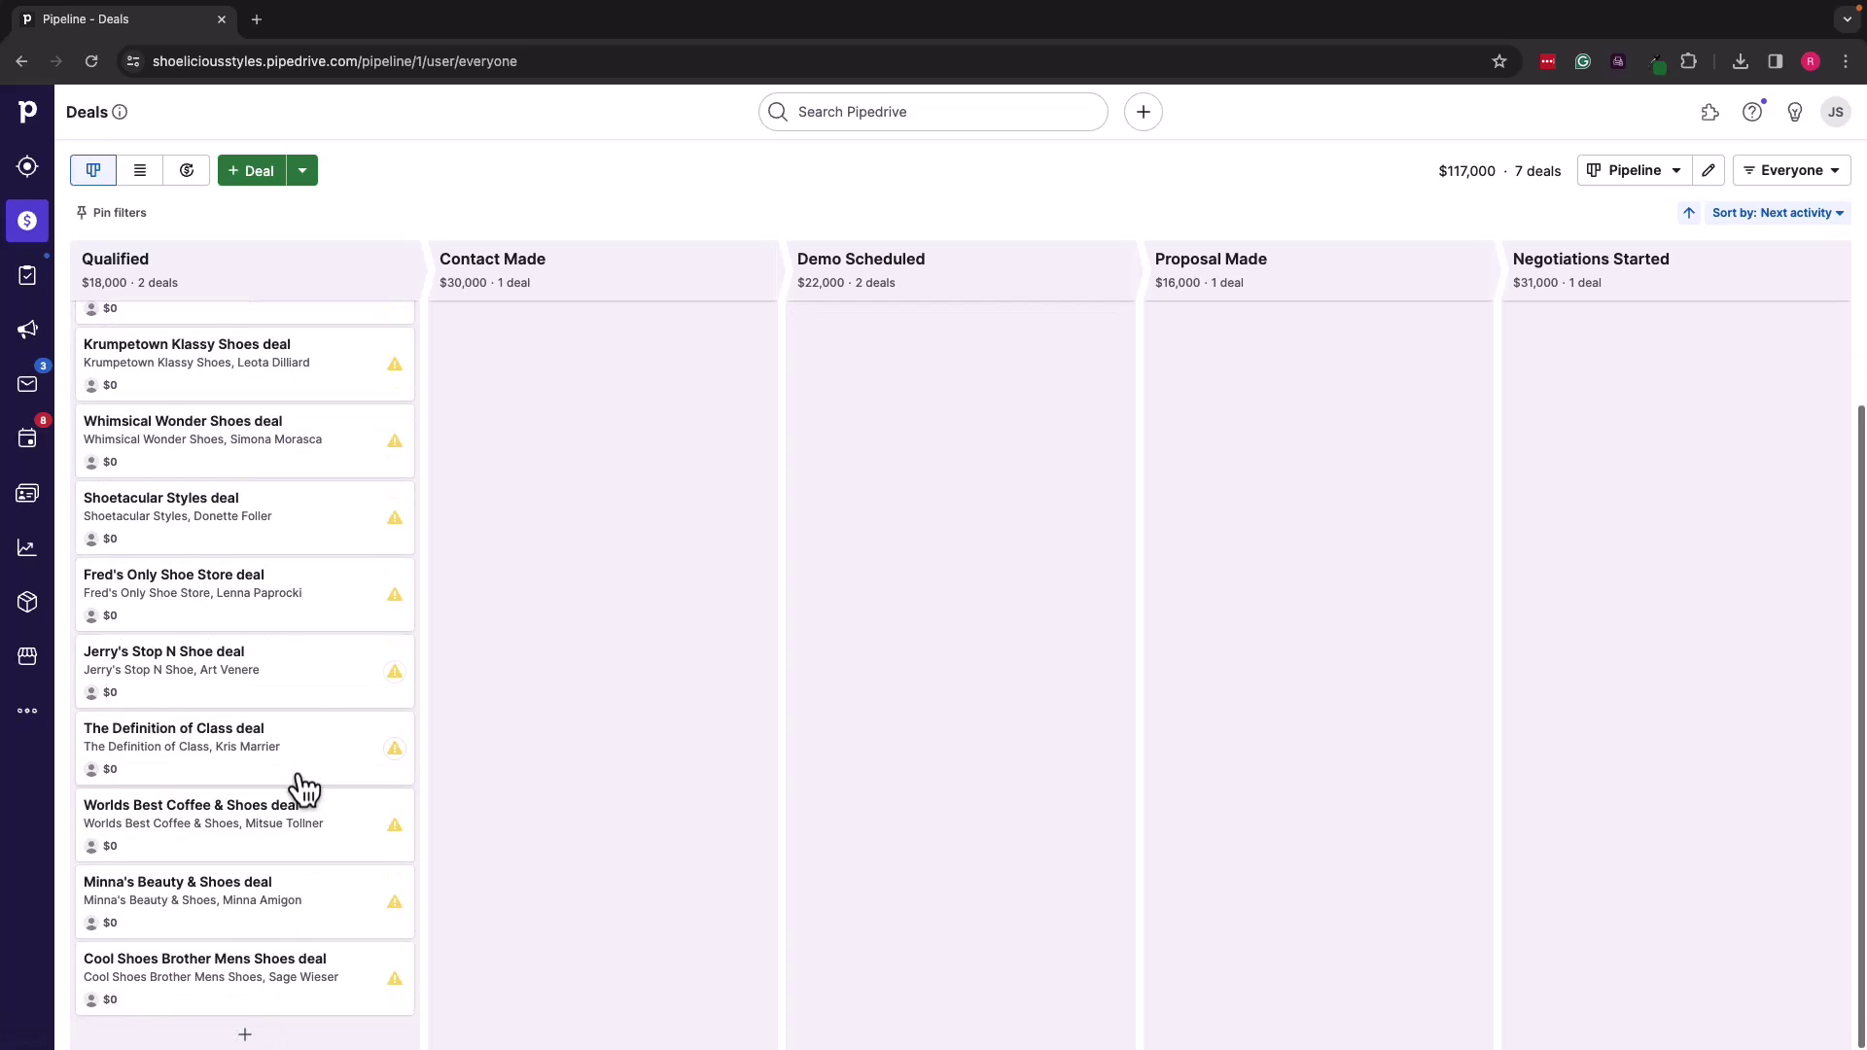
scroll(309, 709, up, 3)
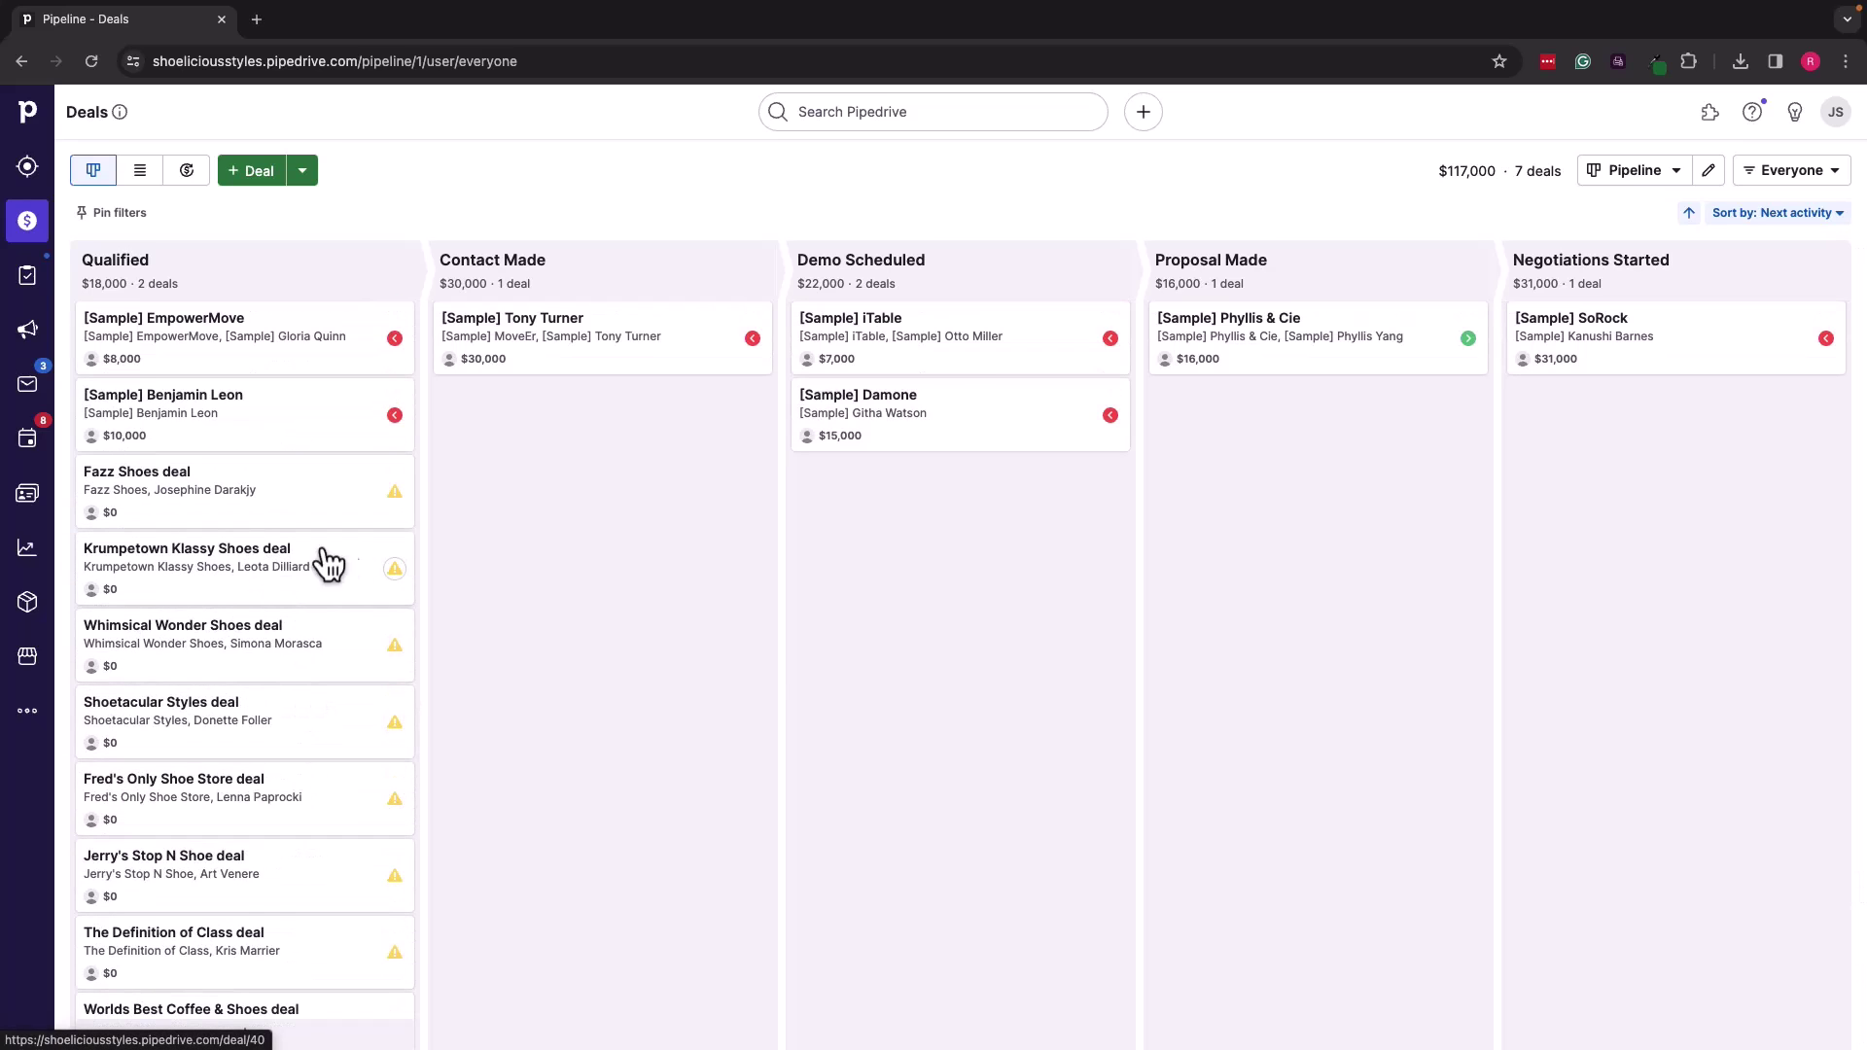
click(315, 562)
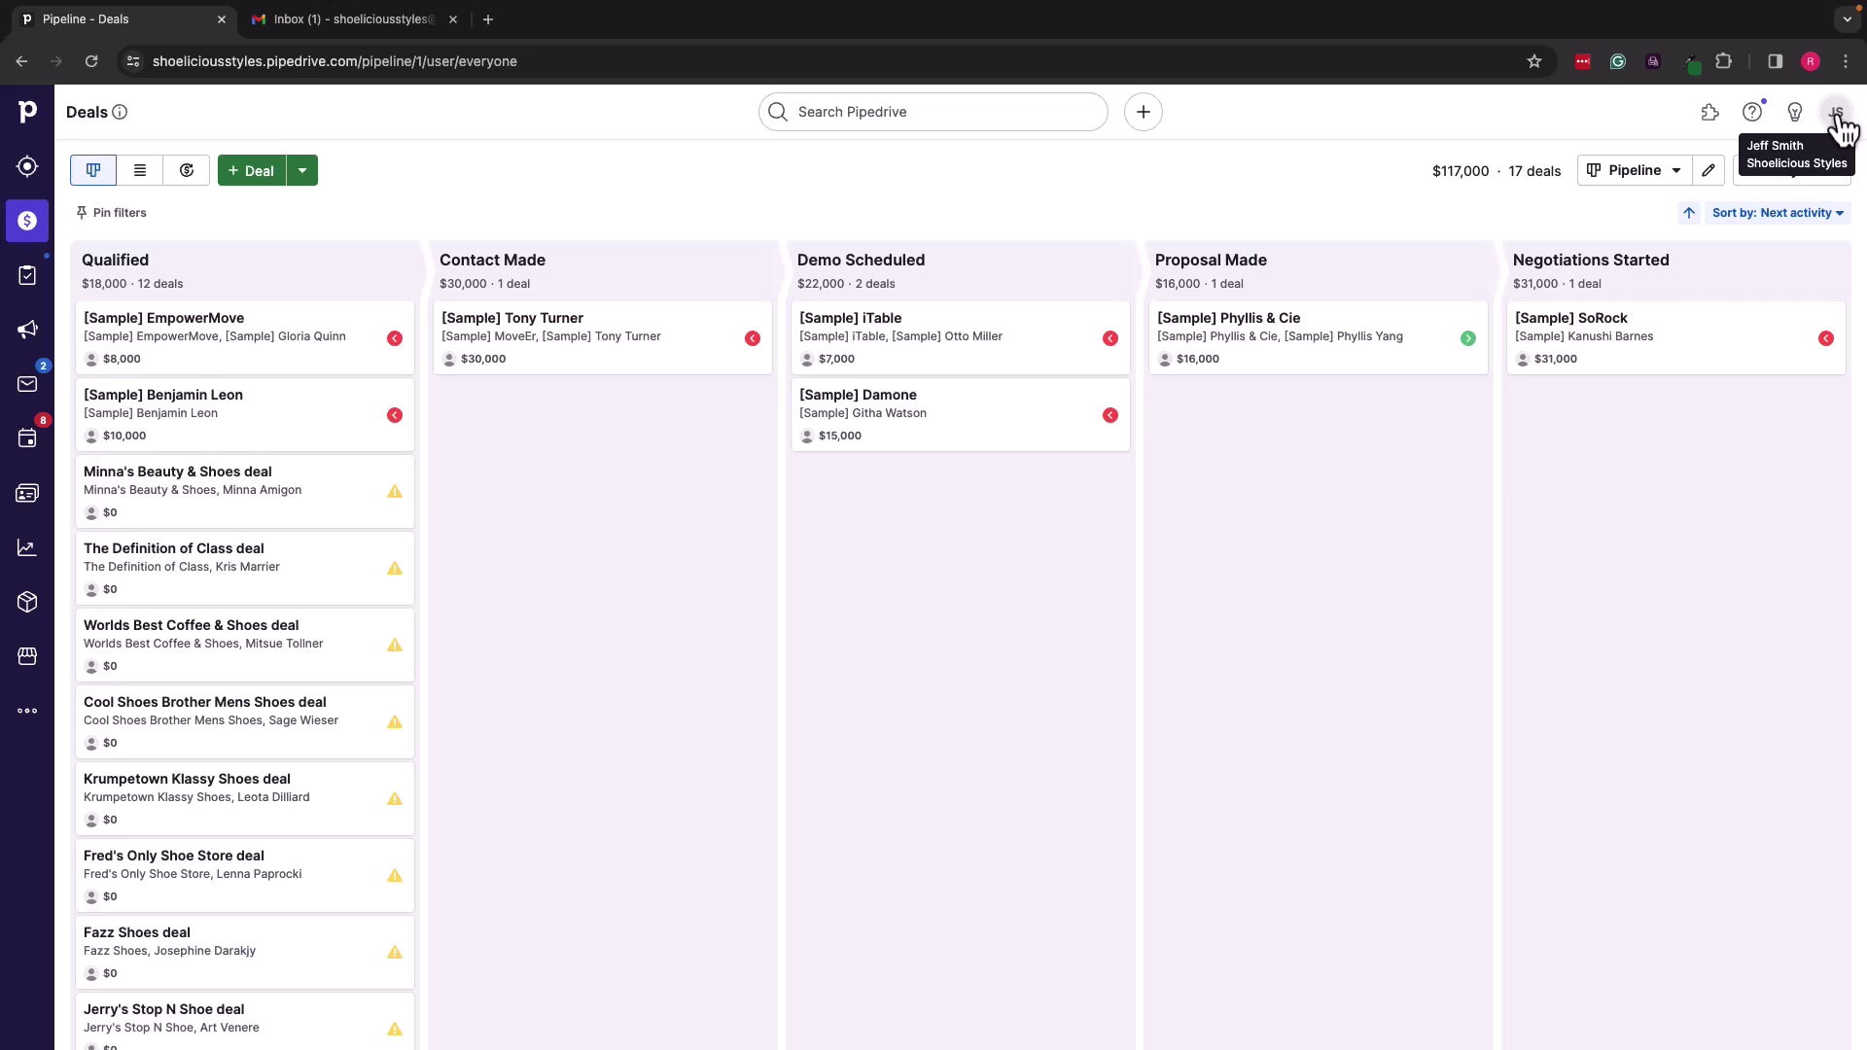
Step: Reach the Contact sync page from the JS avatar's Personal preferences
click(1836, 114)
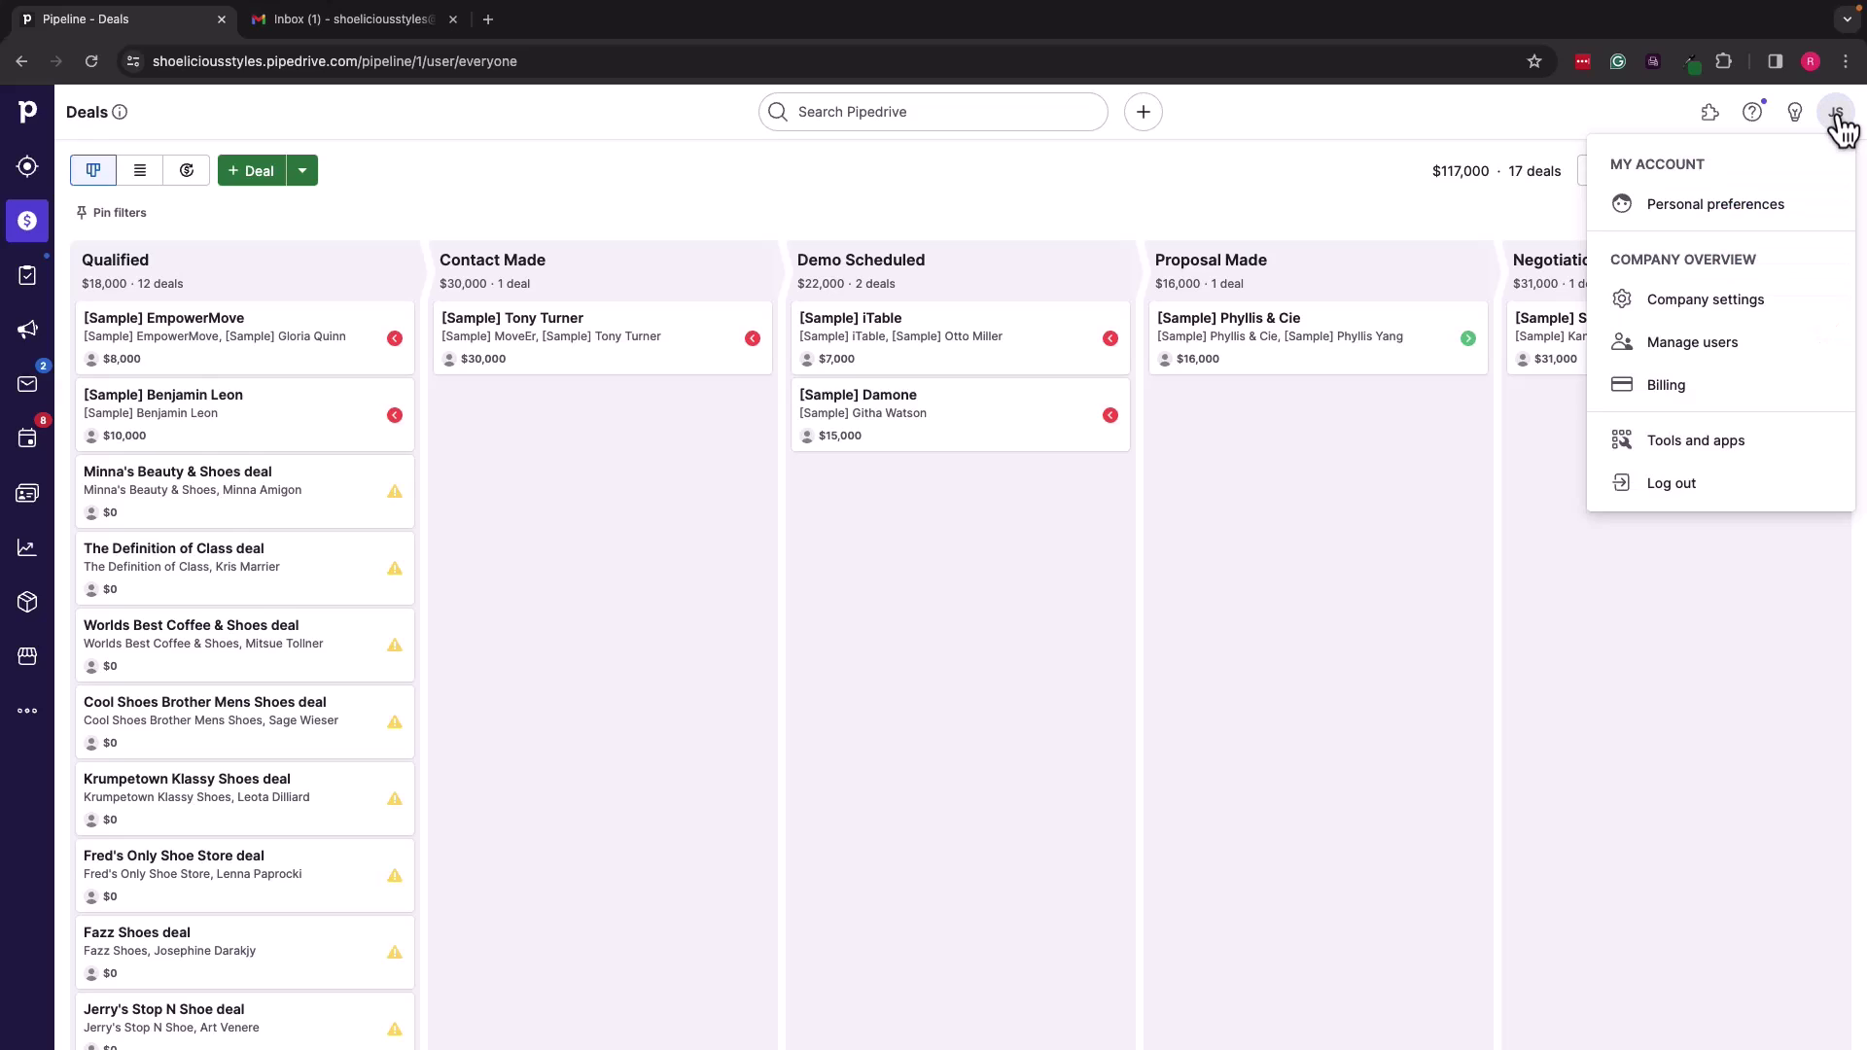
click(1748, 208)
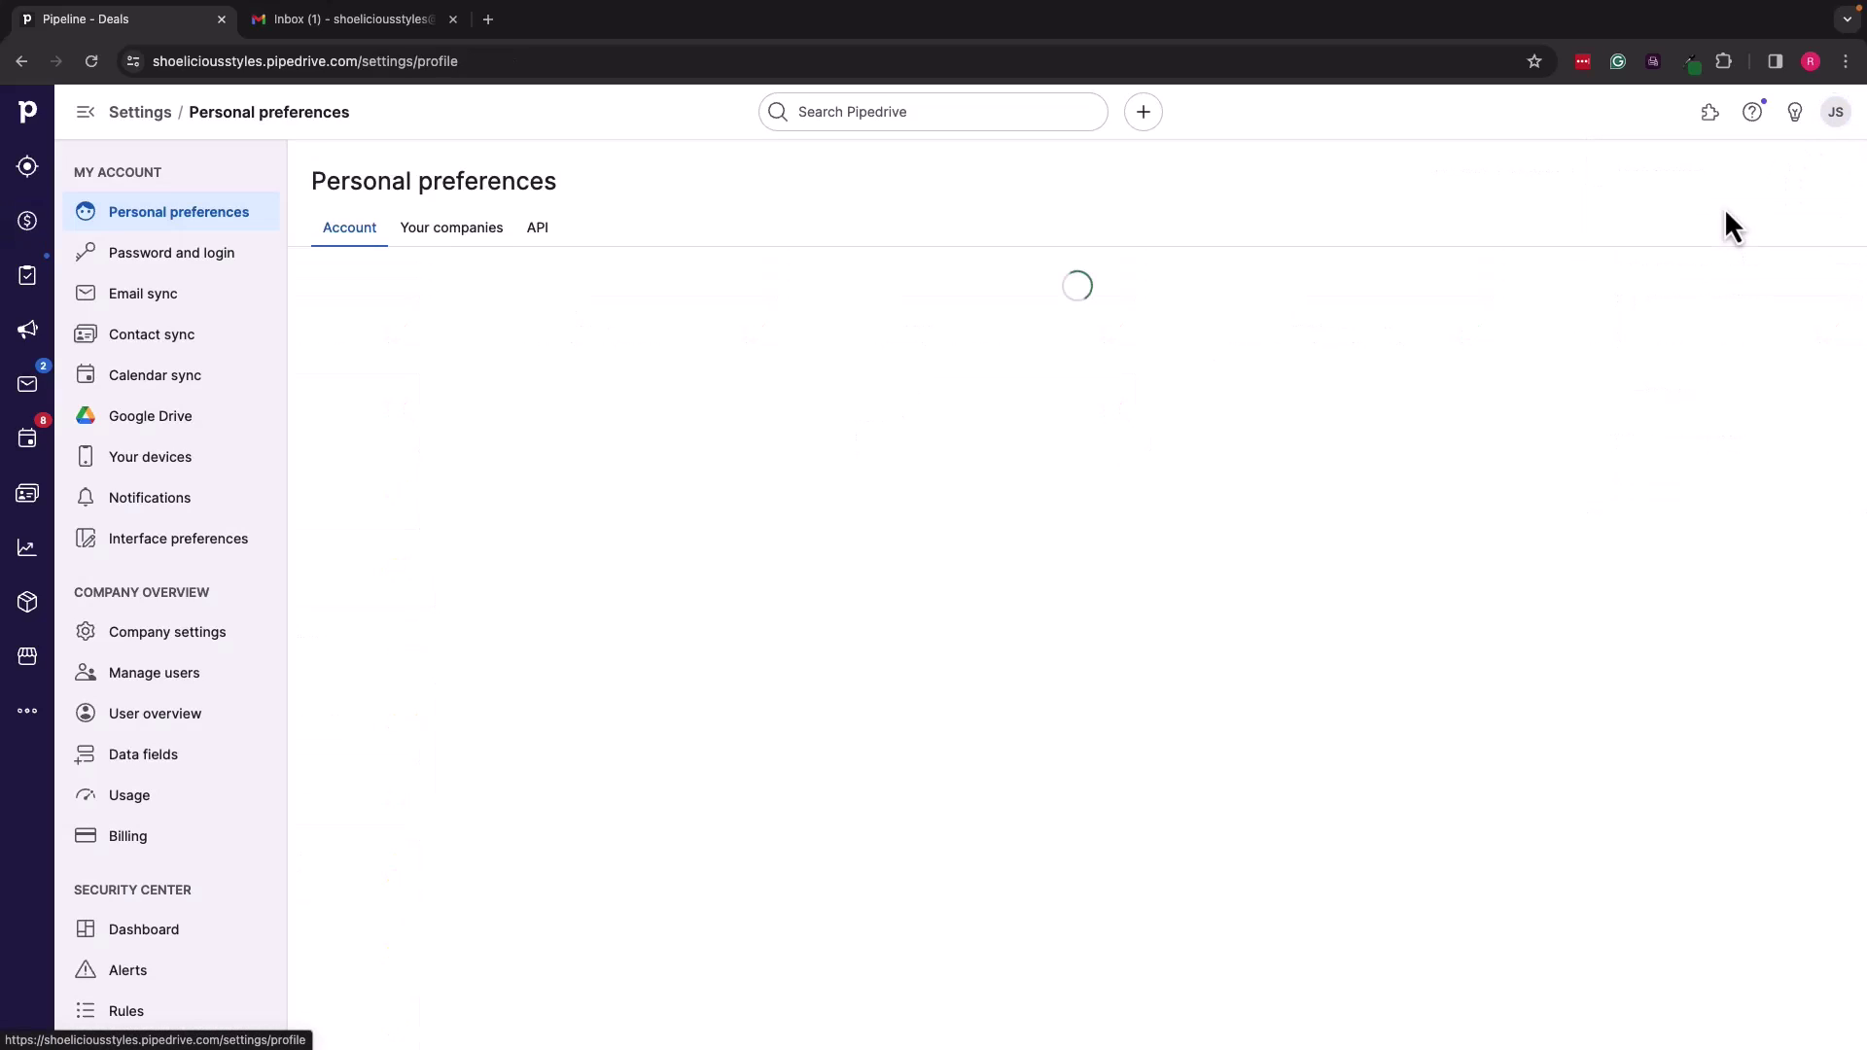
click(150, 343)
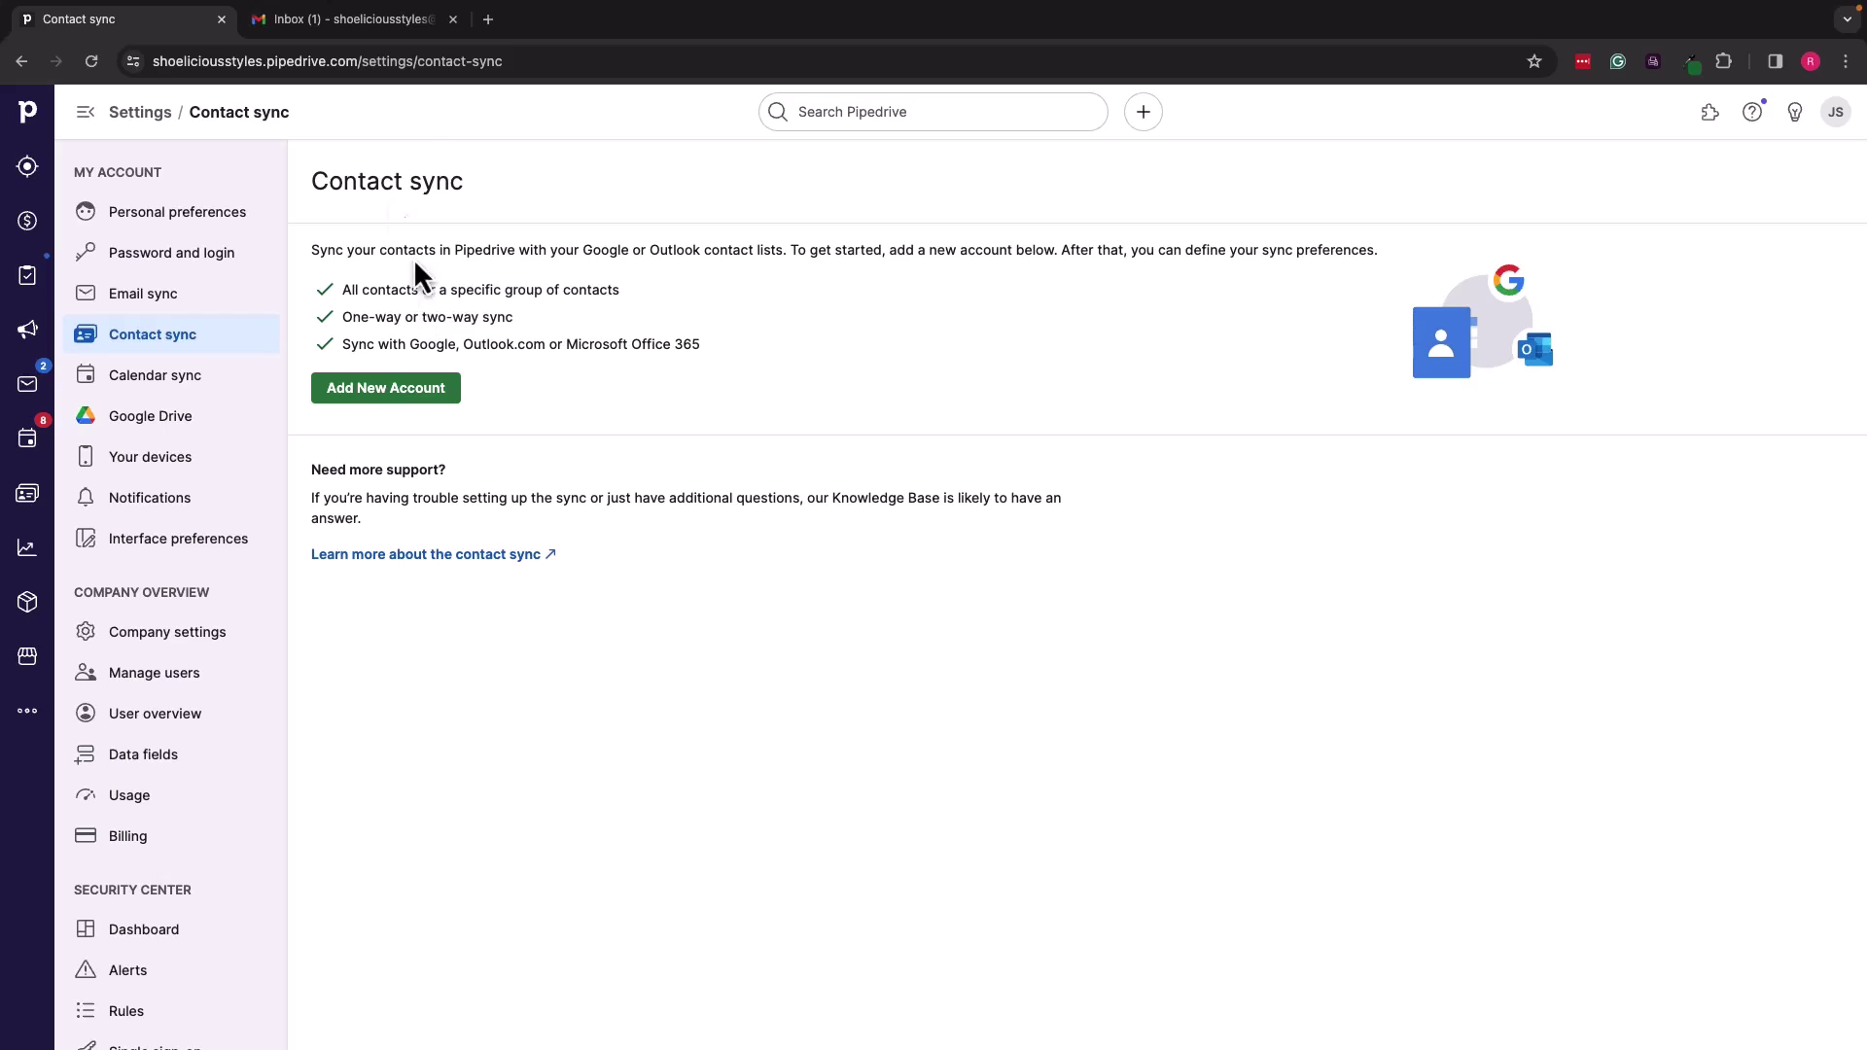
Step: Add a new contact-sync account and begin entering the store's email address
click(419, 389)
click(900, 184)
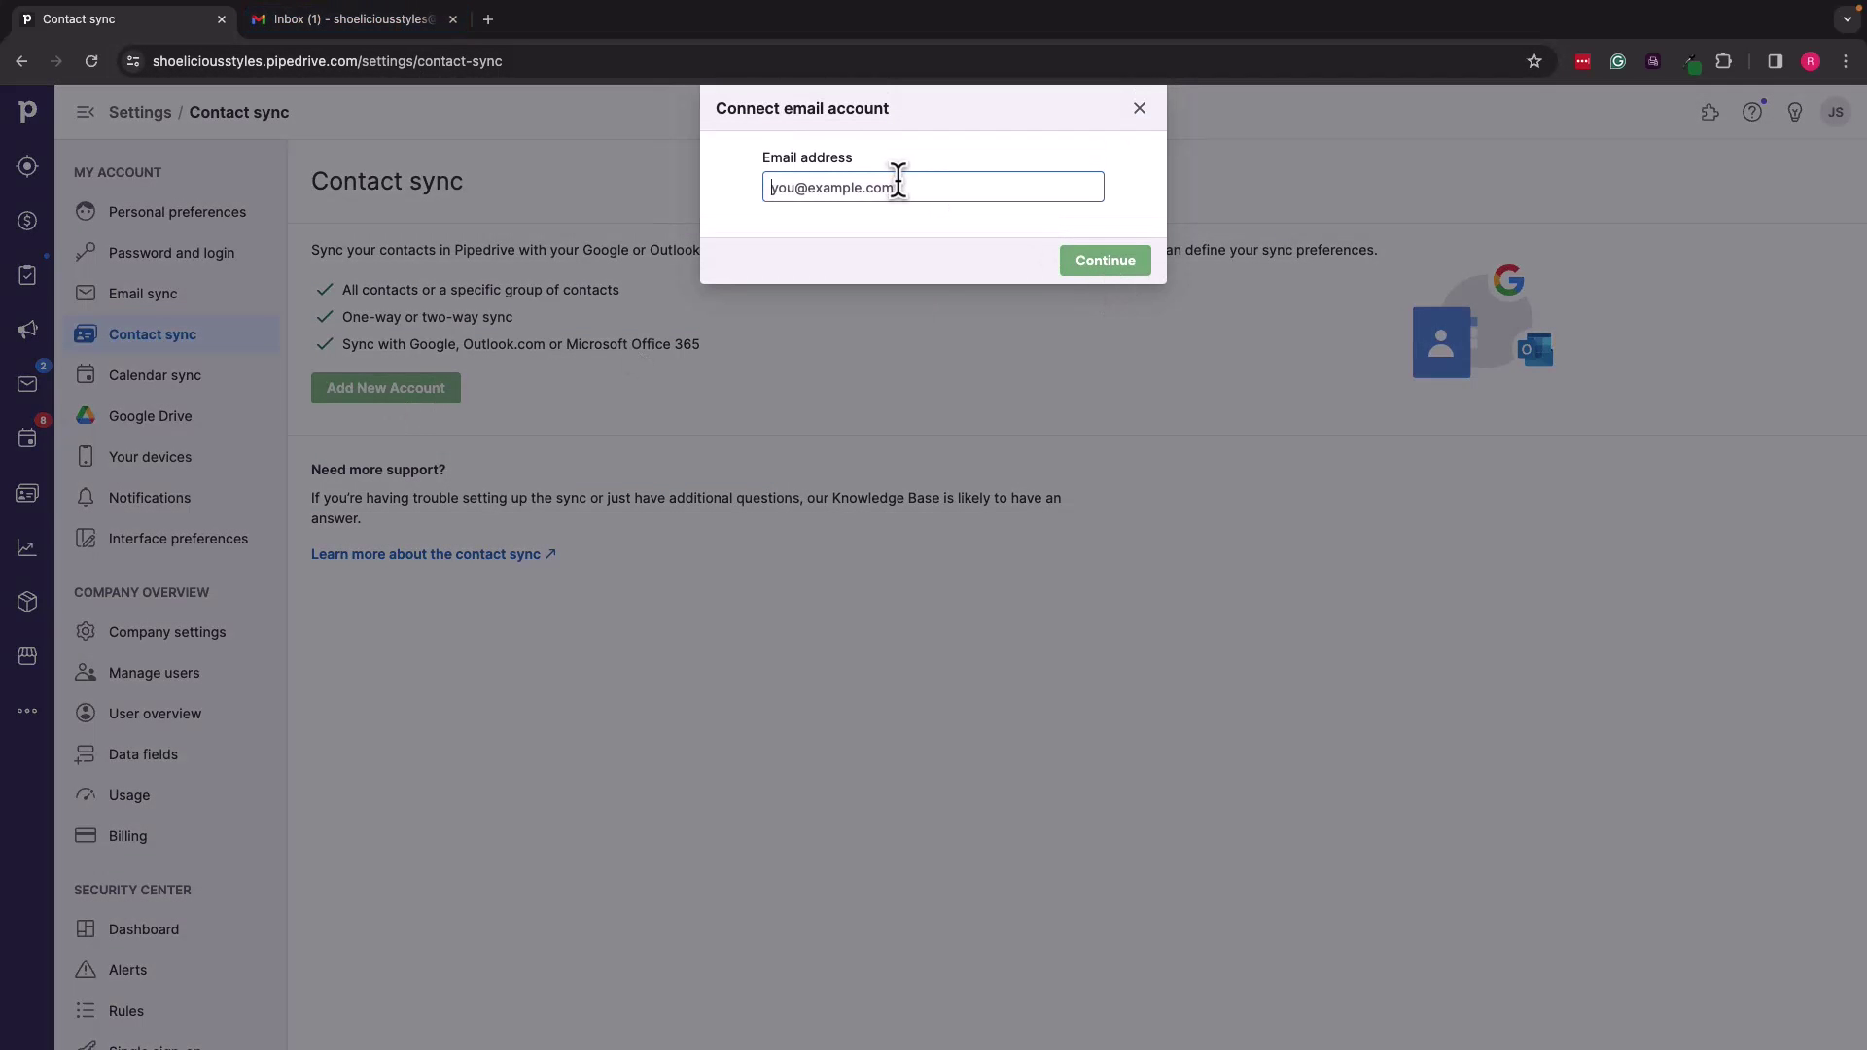
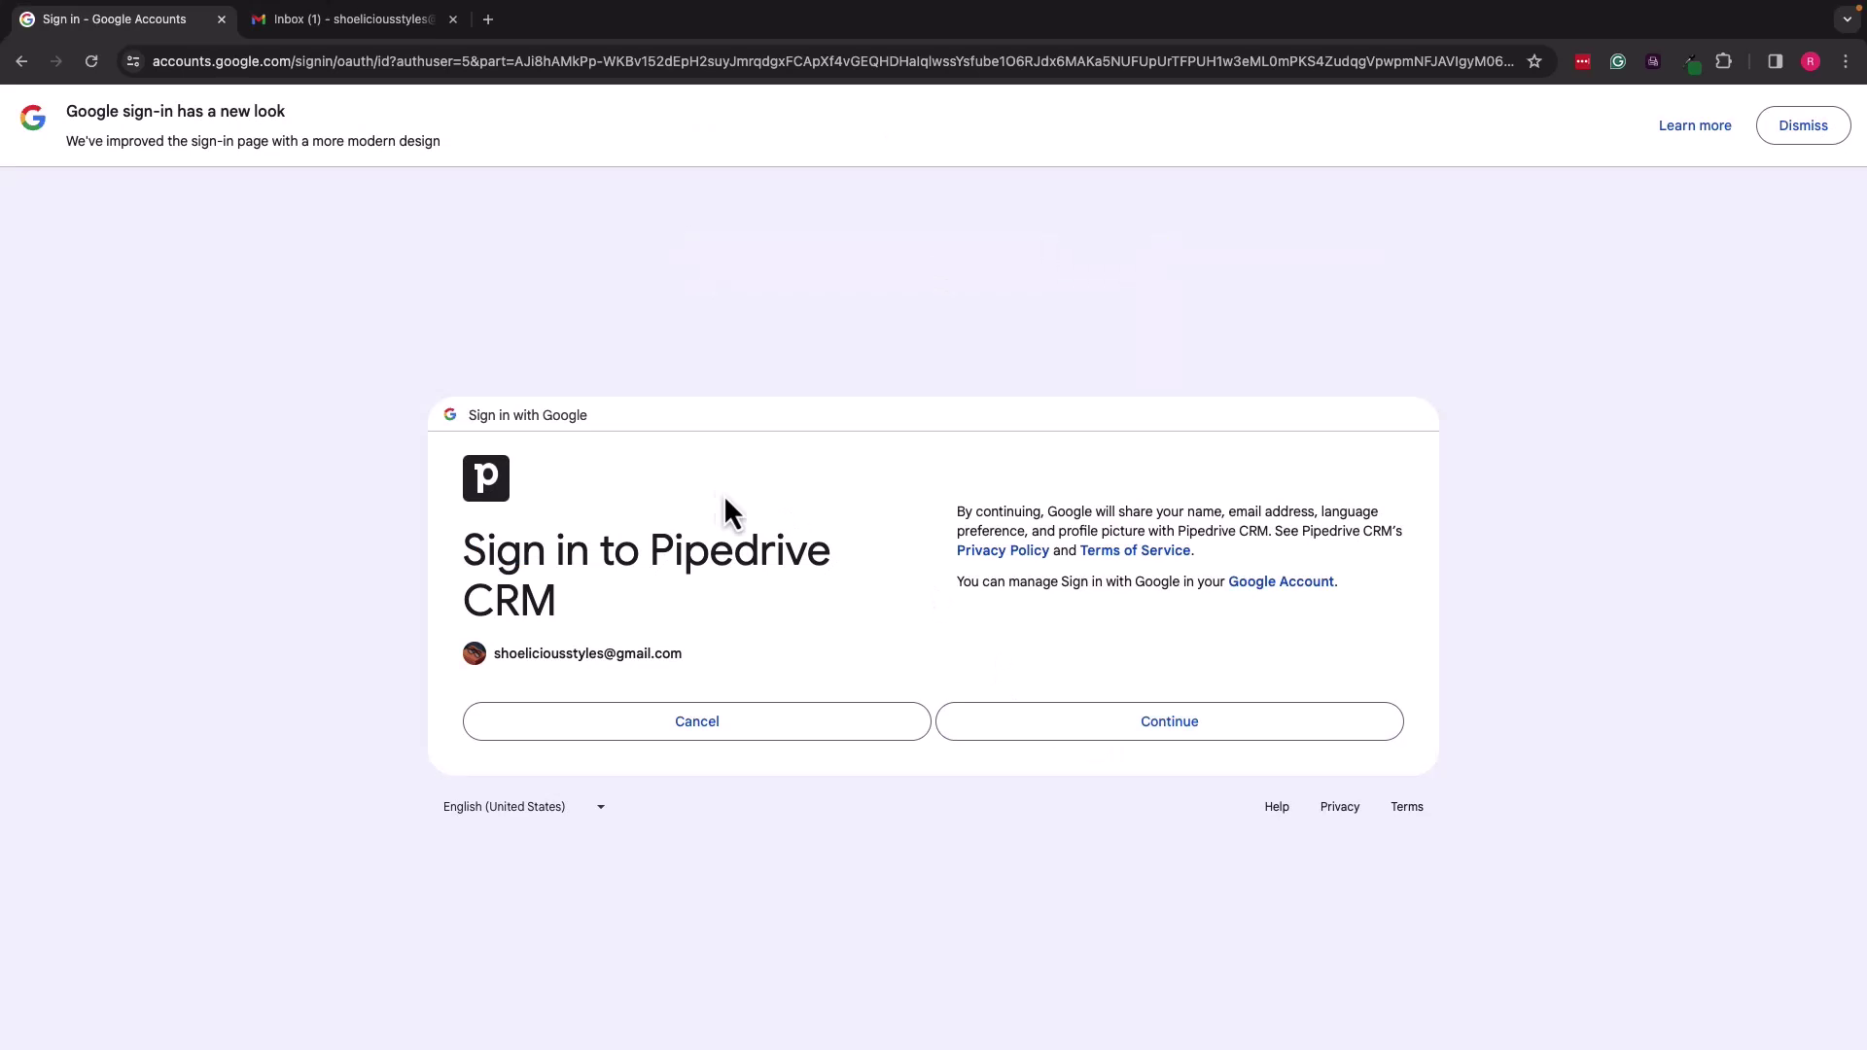
Step: Continue the Google sign-in and allow Pipedrive CRM access to the Google contacts
click(1077, 739)
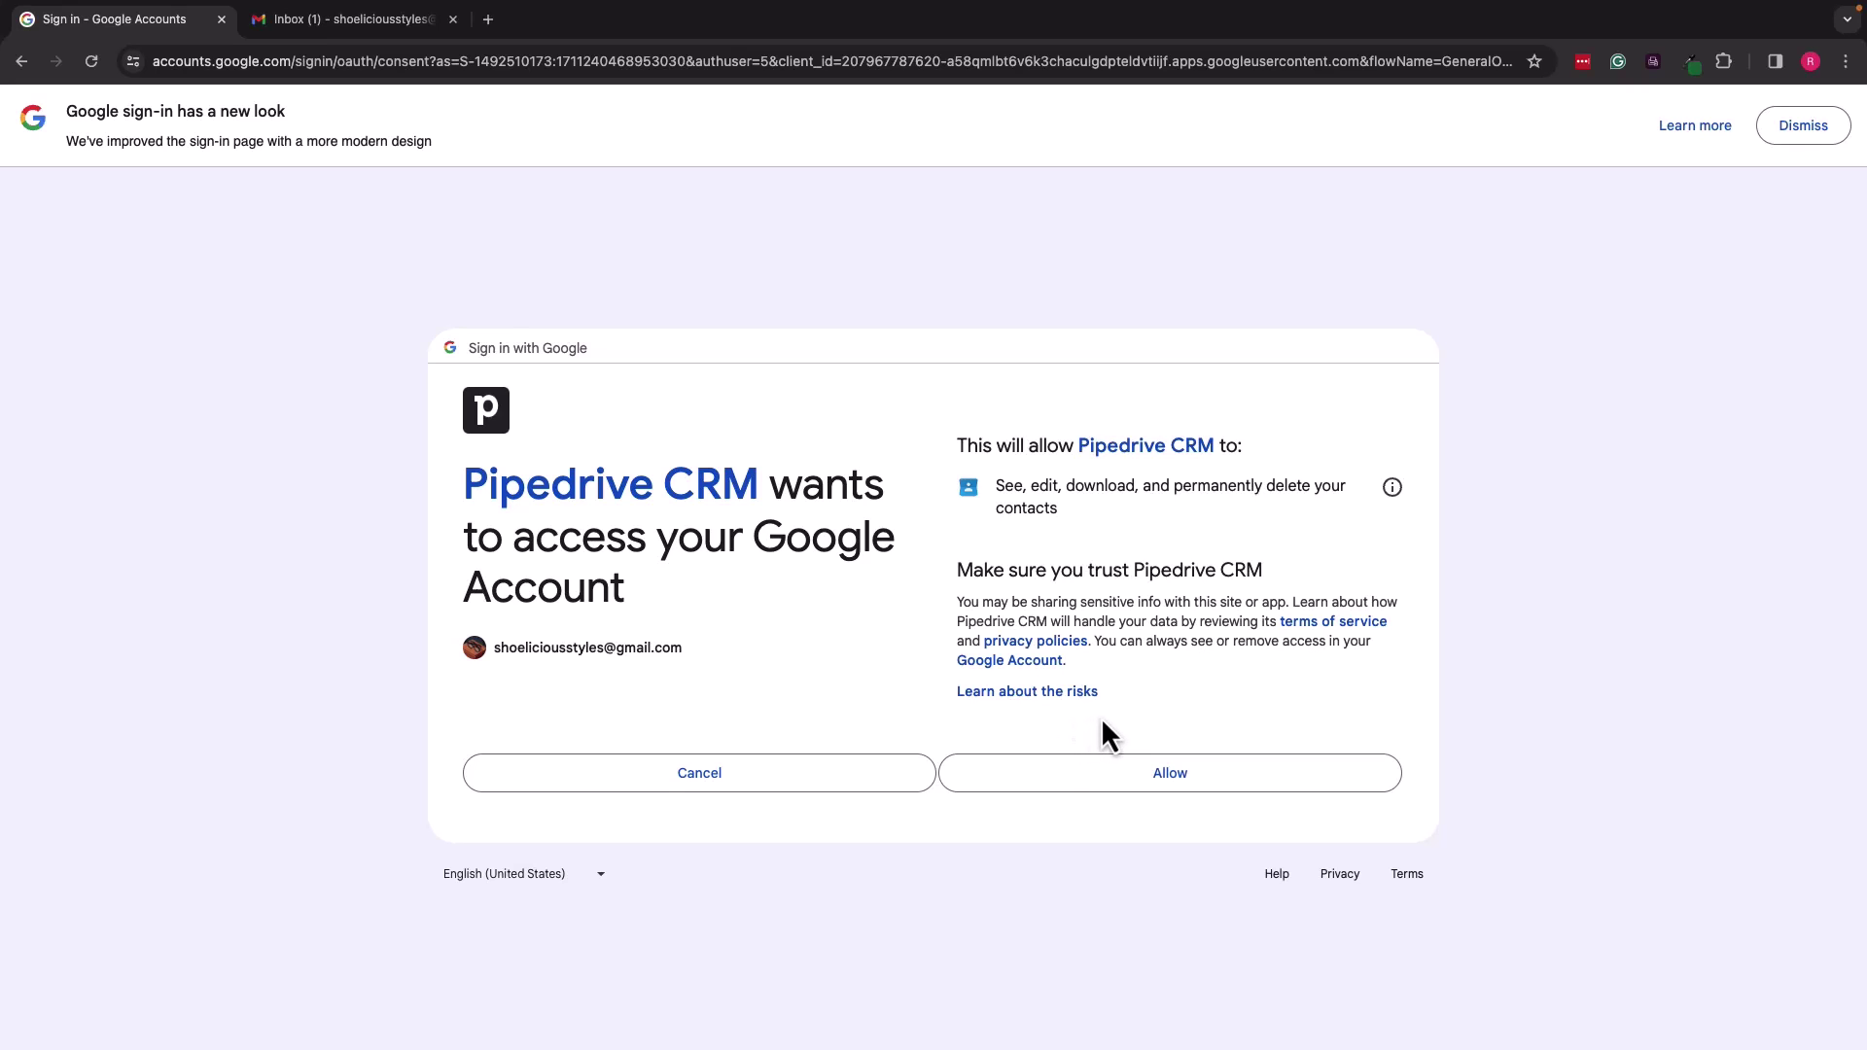
click(1078, 784)
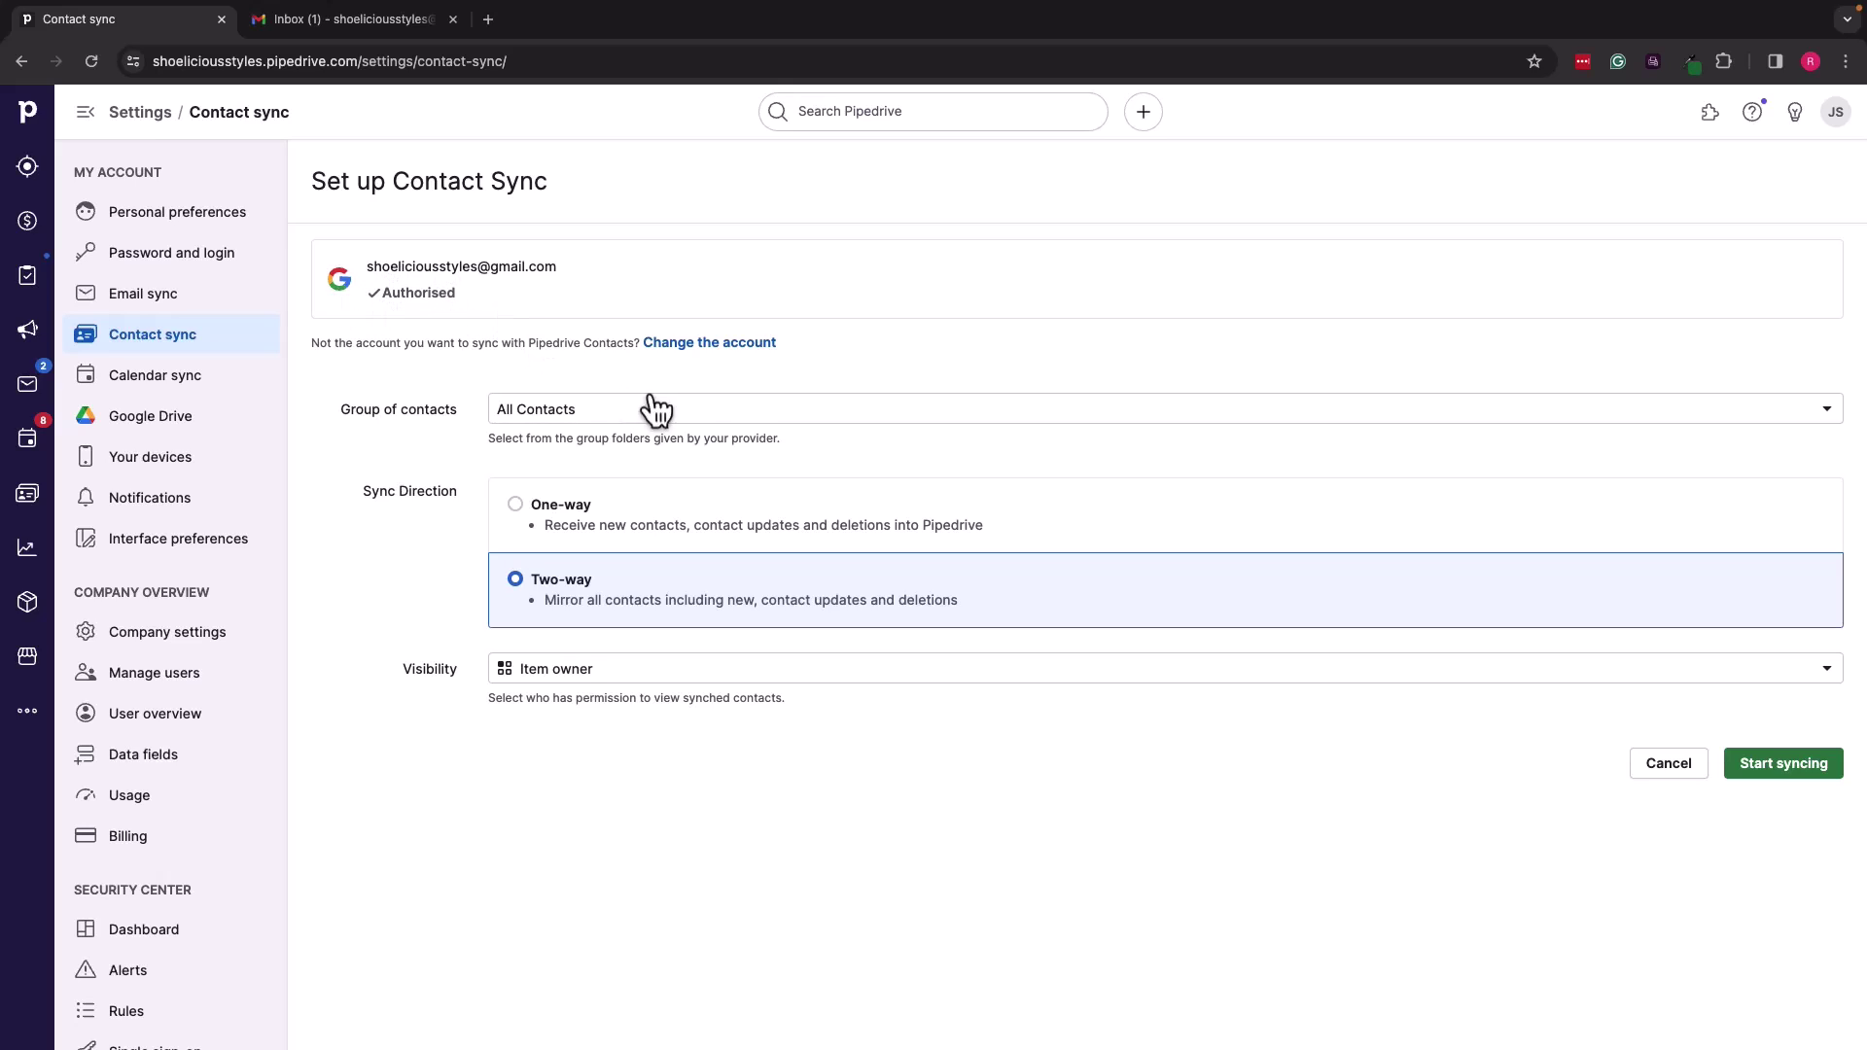
Step: Sync All Contacts two-way with Item owner visibility and confirm enabling contact sync
click(693, 424)
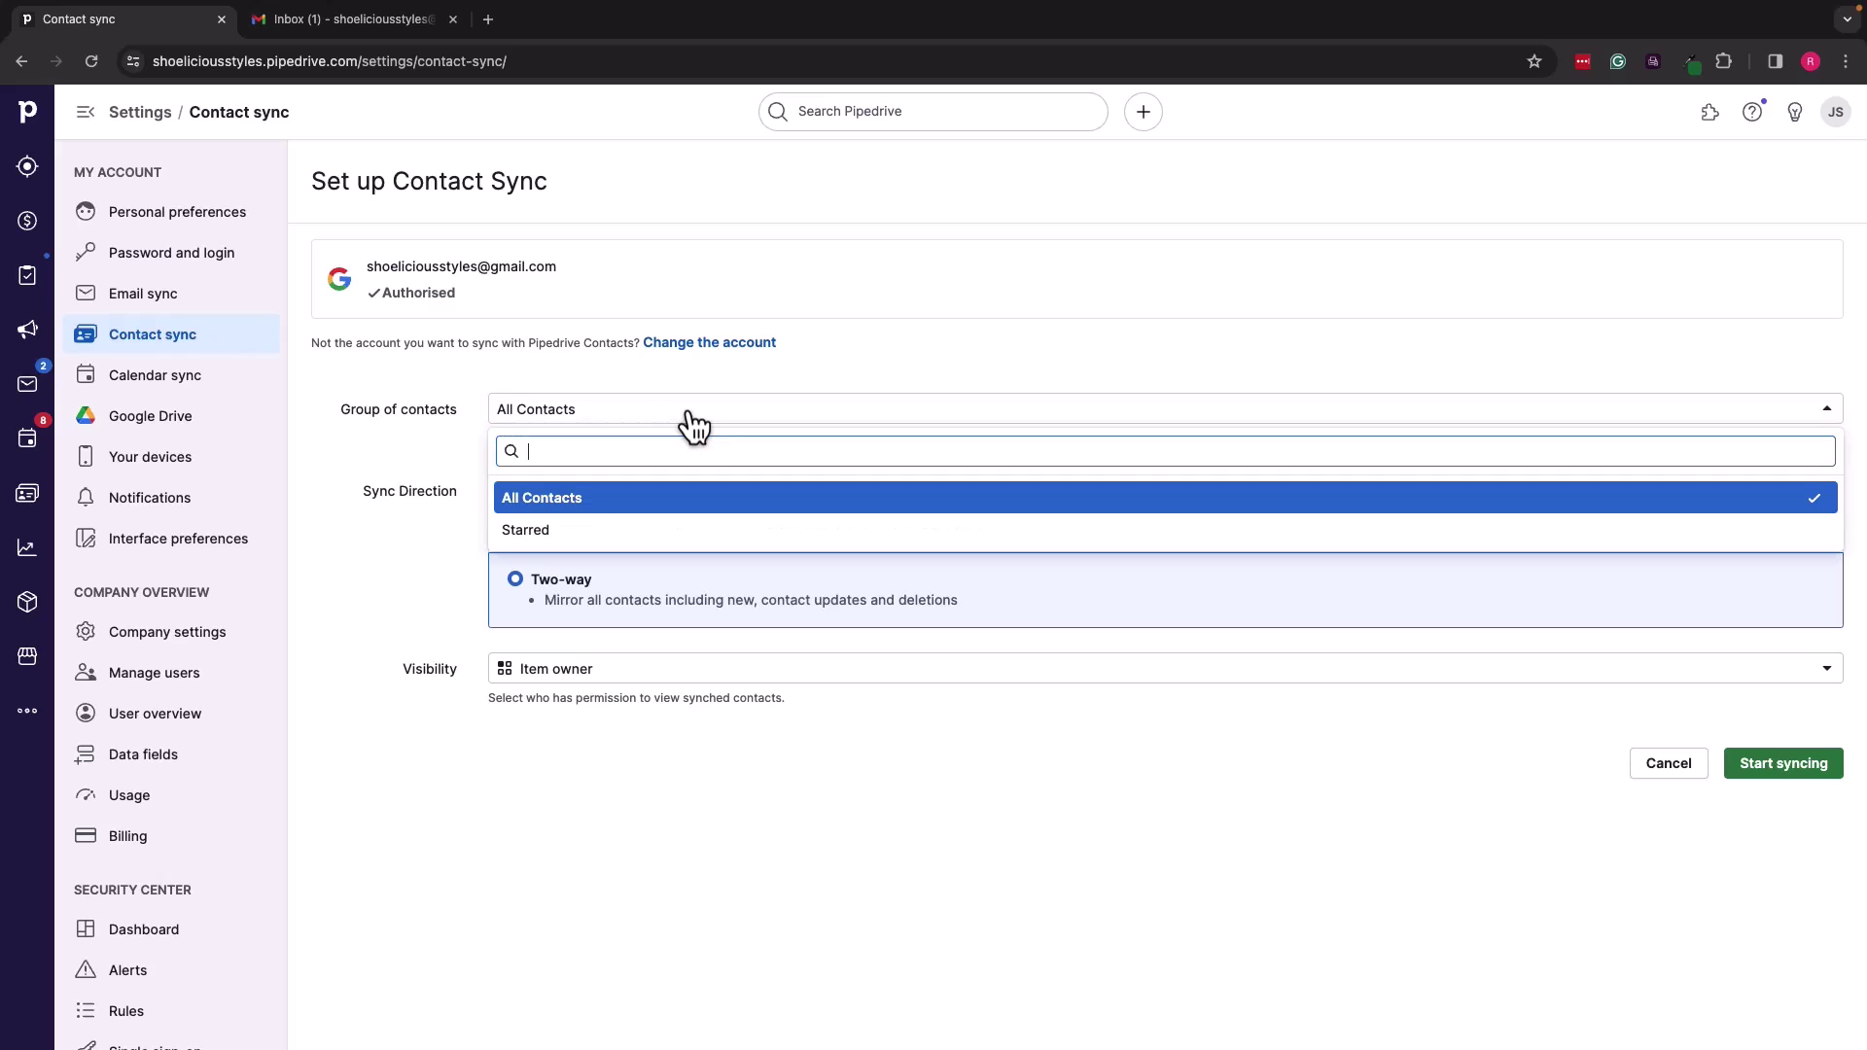
click(691, 422)
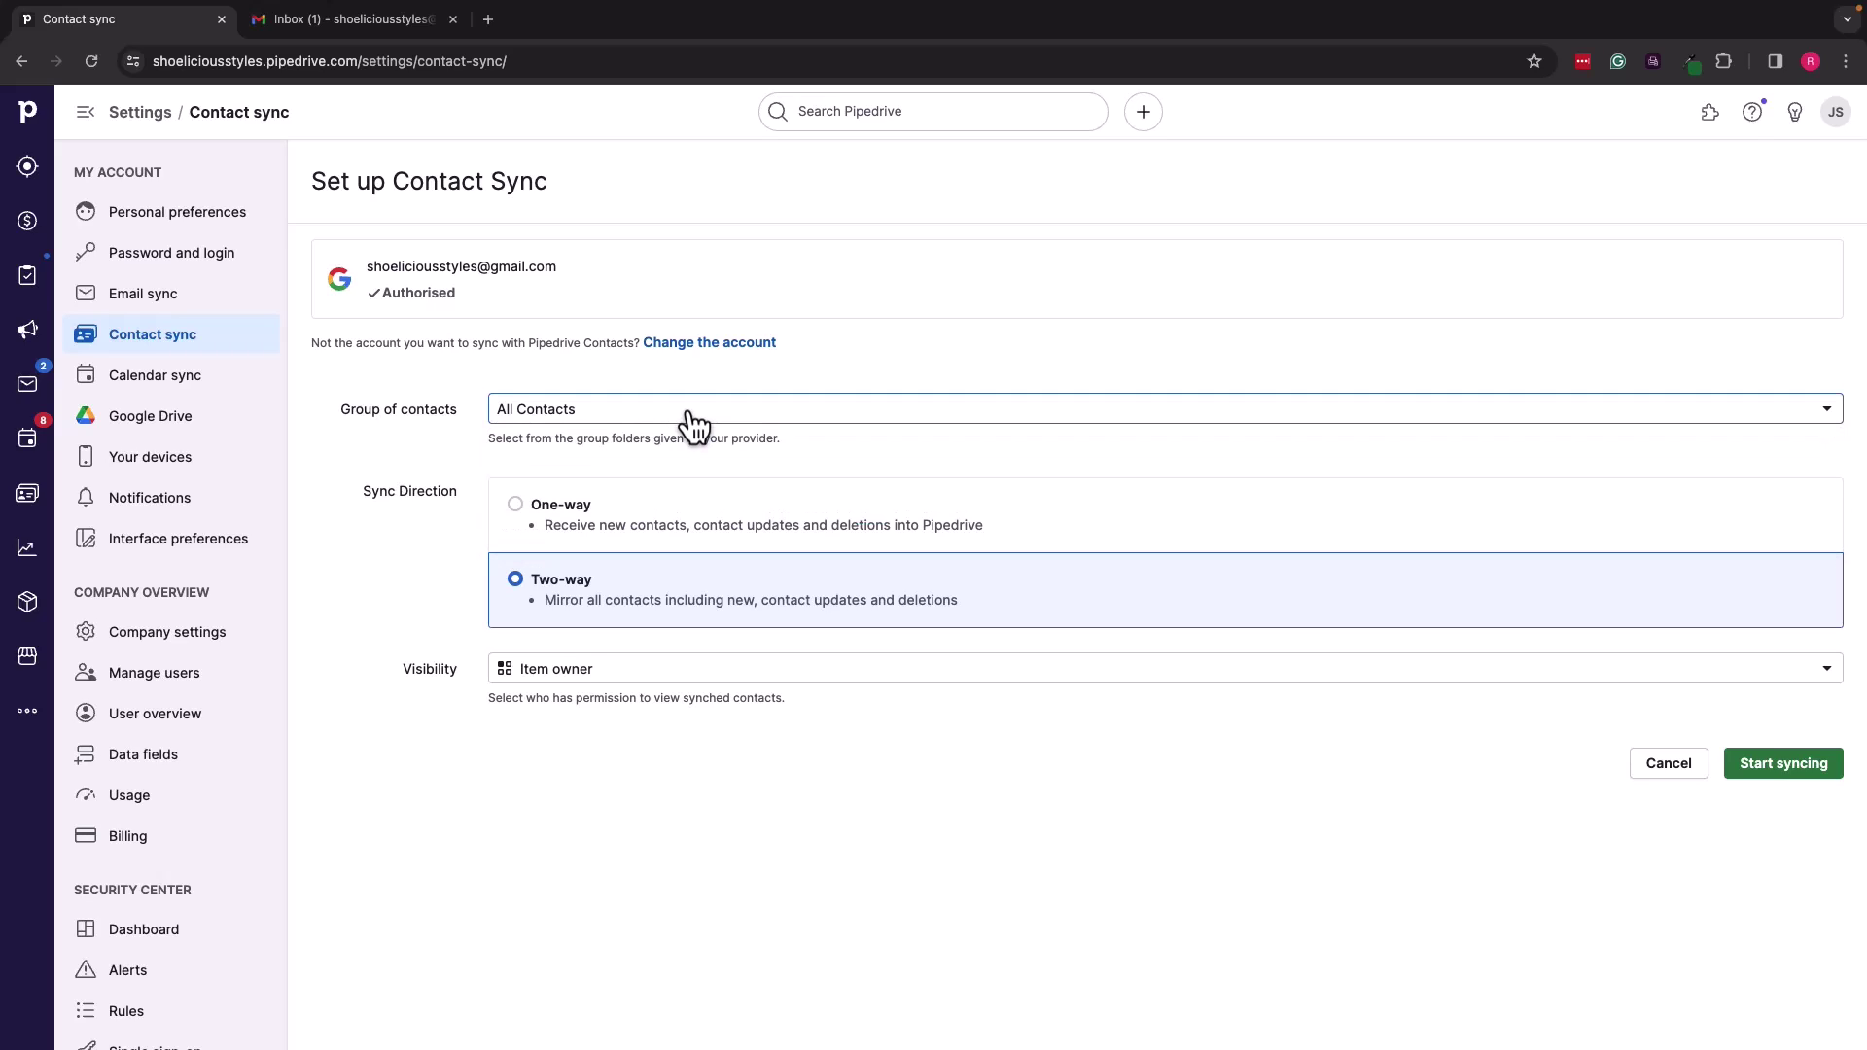
click(615, 419)
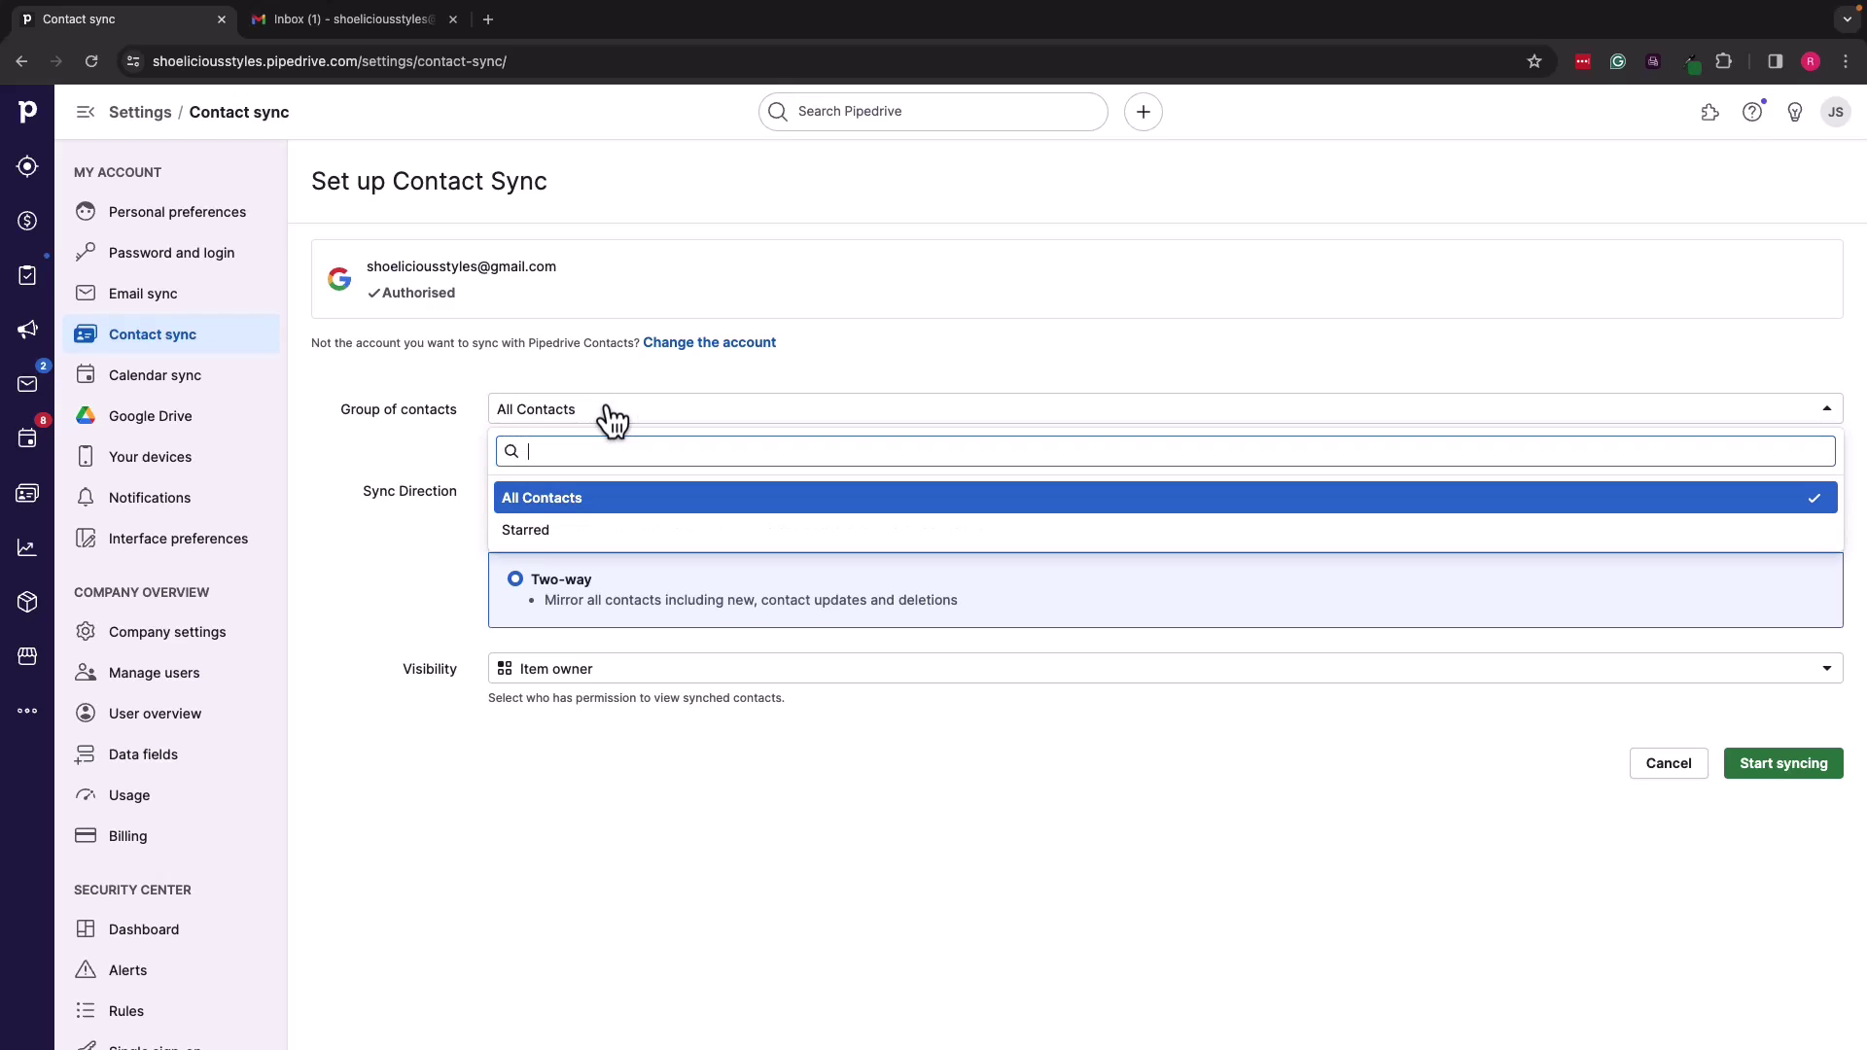
click(613, 418)
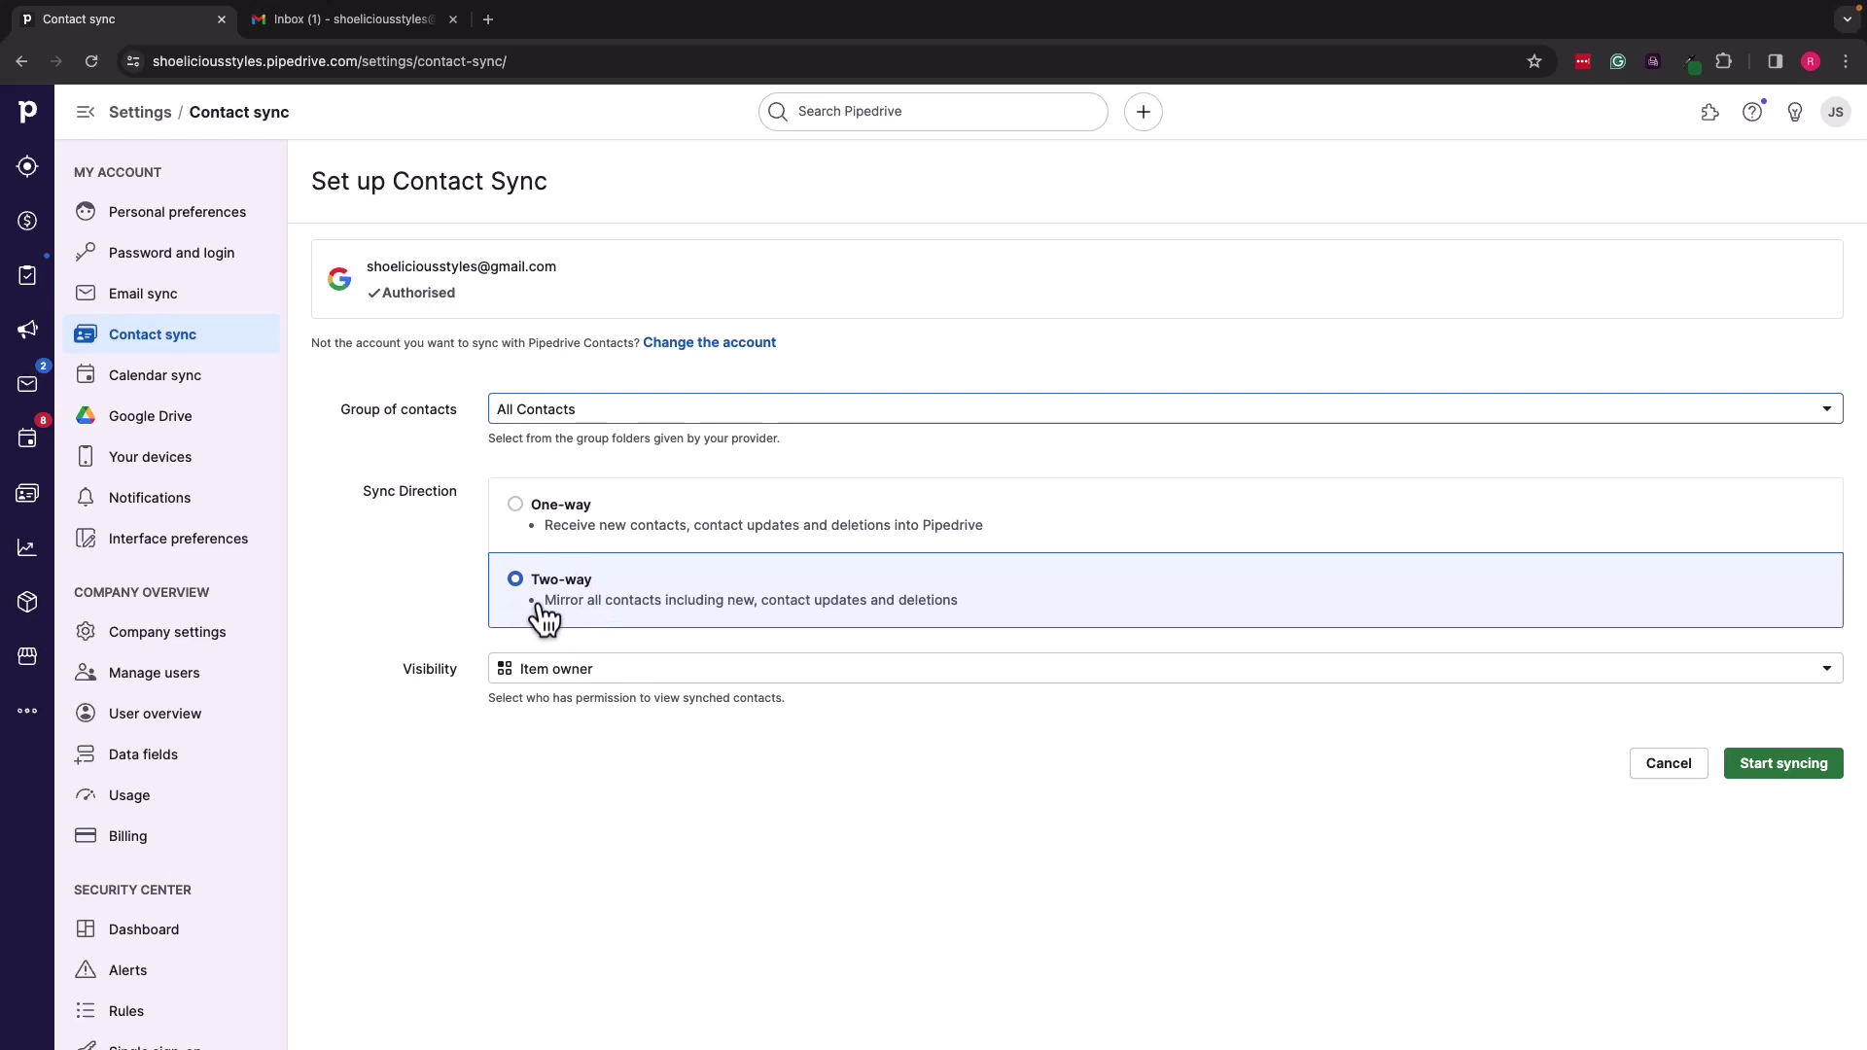
click(589, 671)
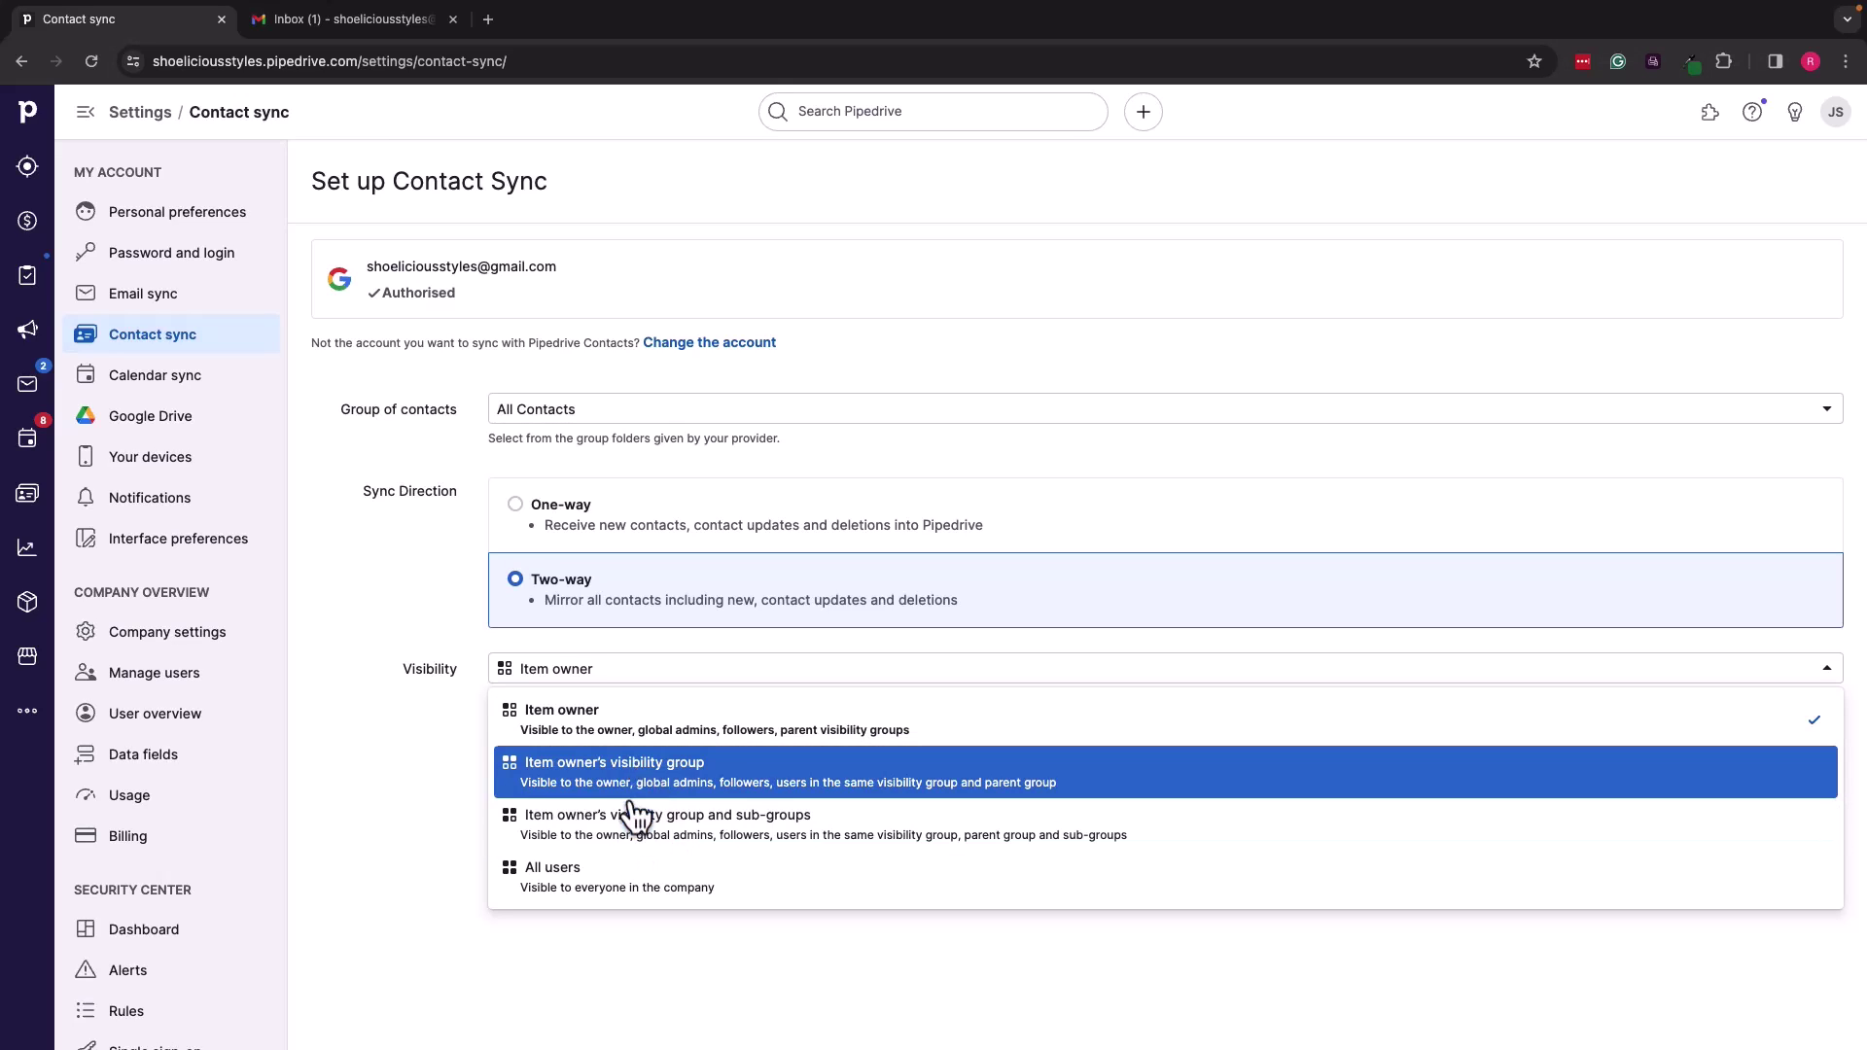
click(627, 731)
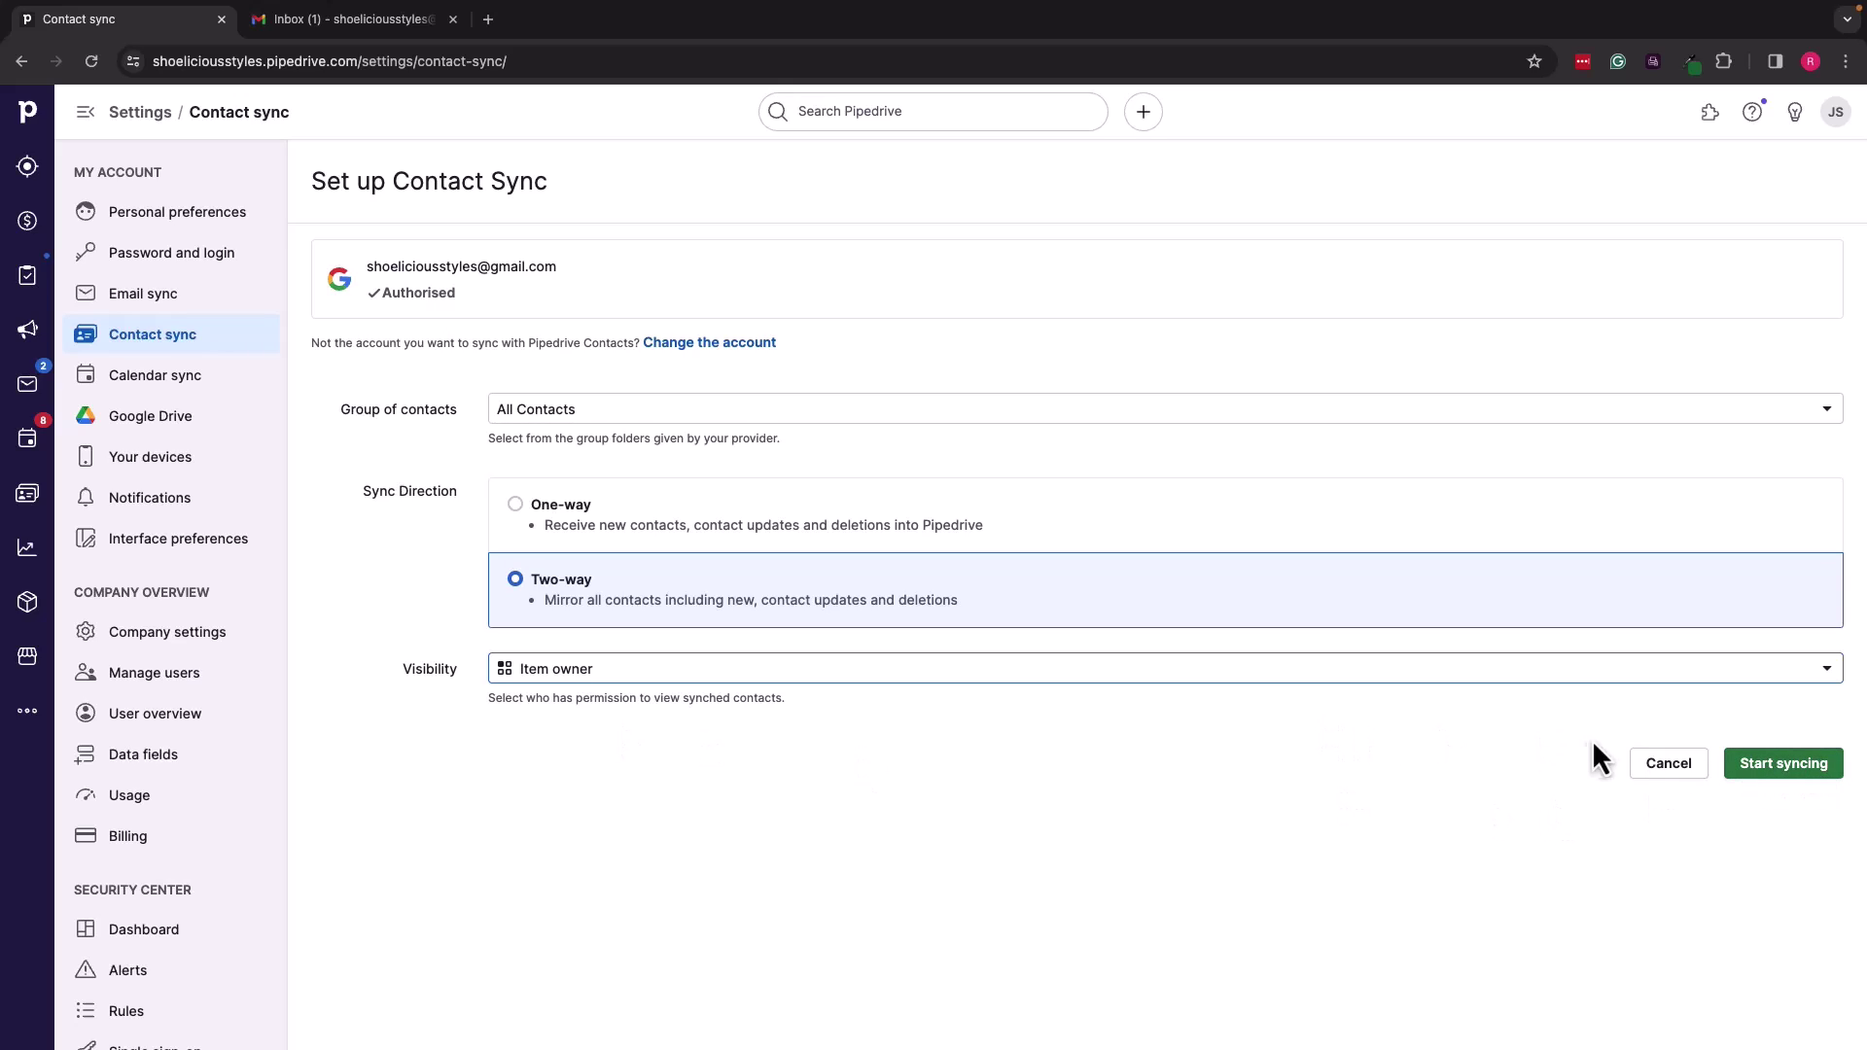
click(1798, 769)
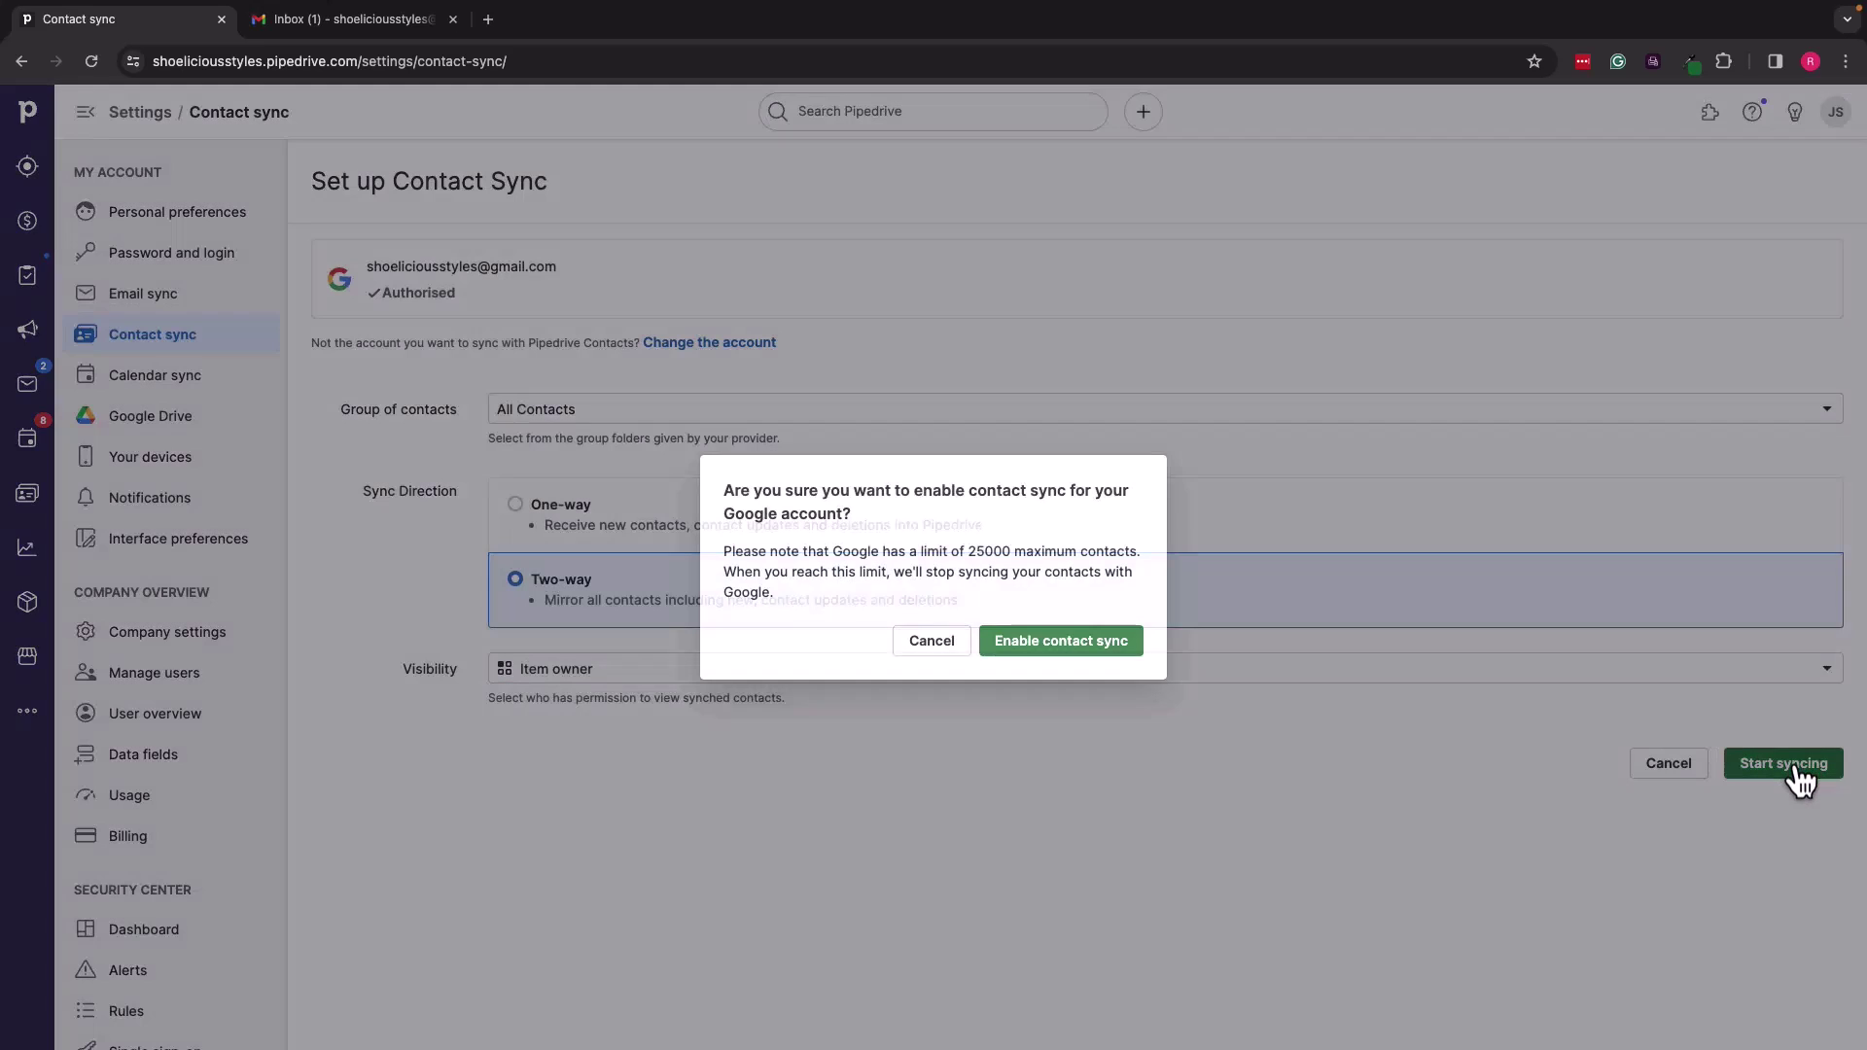
click(1061, 642)
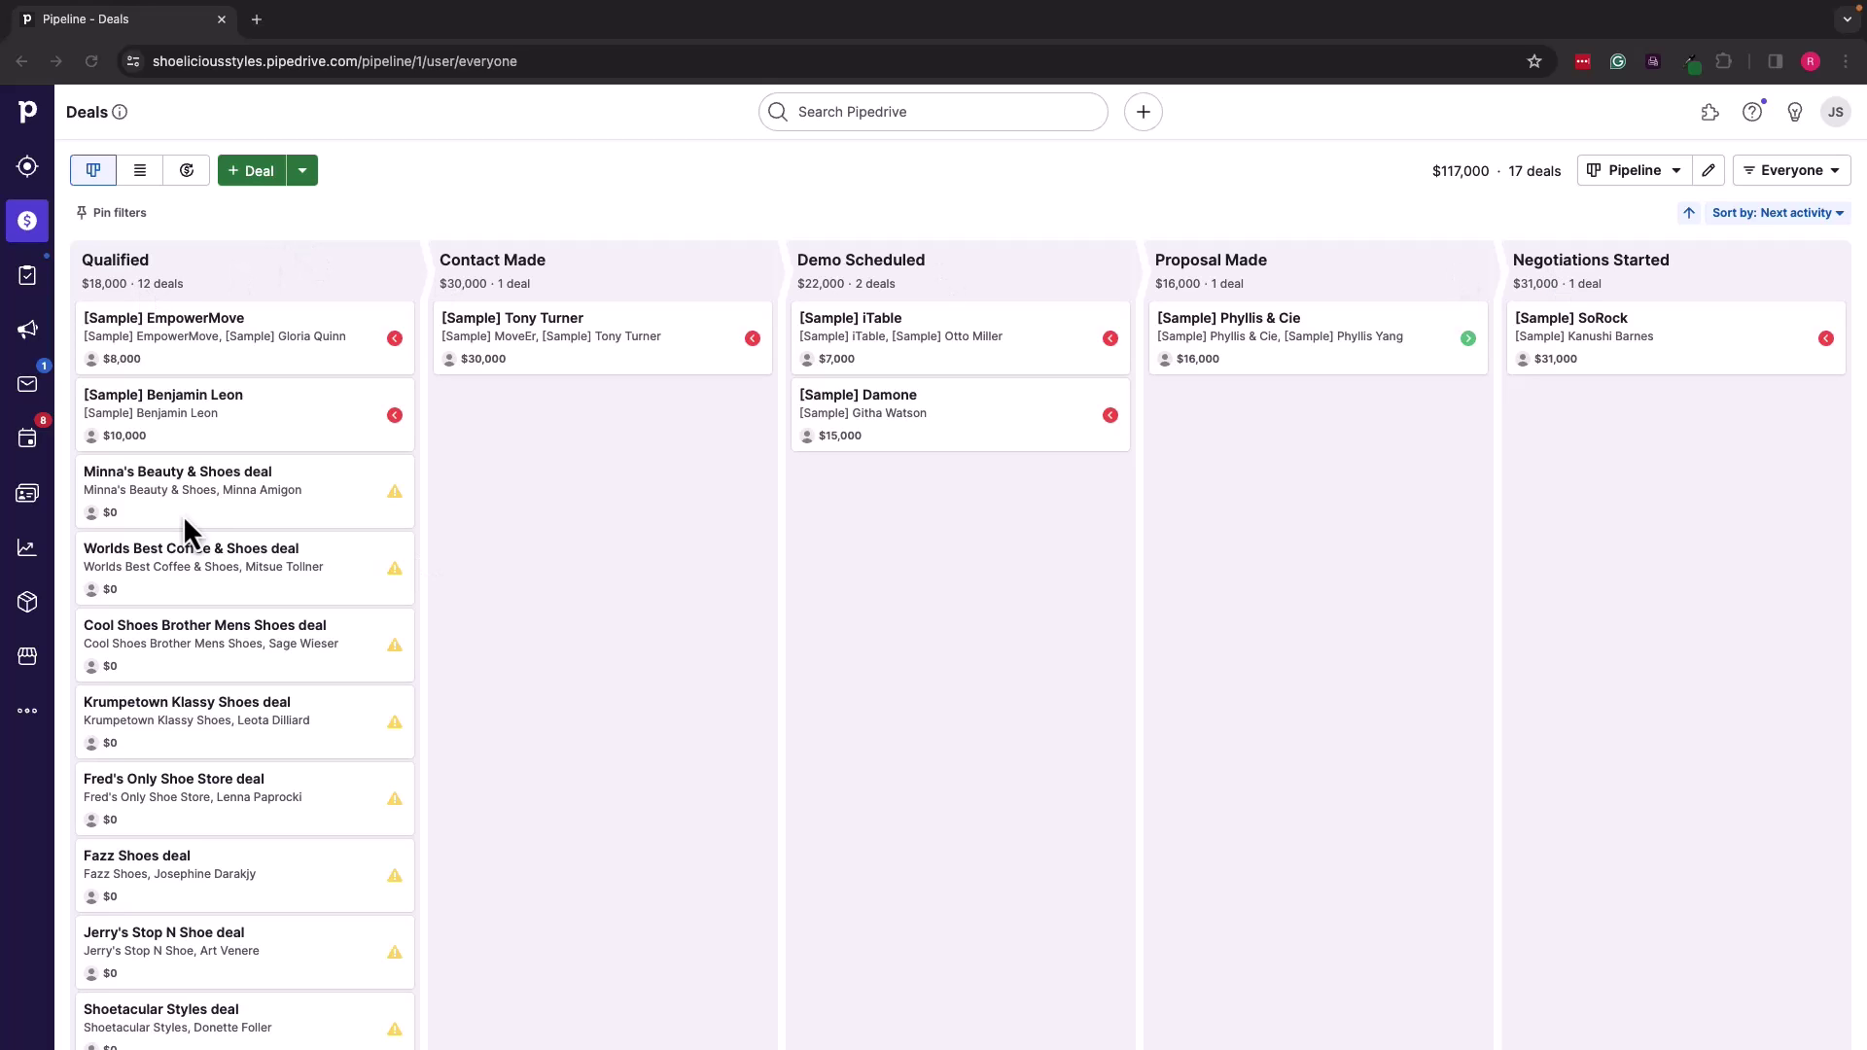
Step: Drag the Minna's Beauty & Shoes card to Contact Made, then on to Demo Scheduled
drag(282, 516, 596, 531)
drag(564, 438, 160, 452)
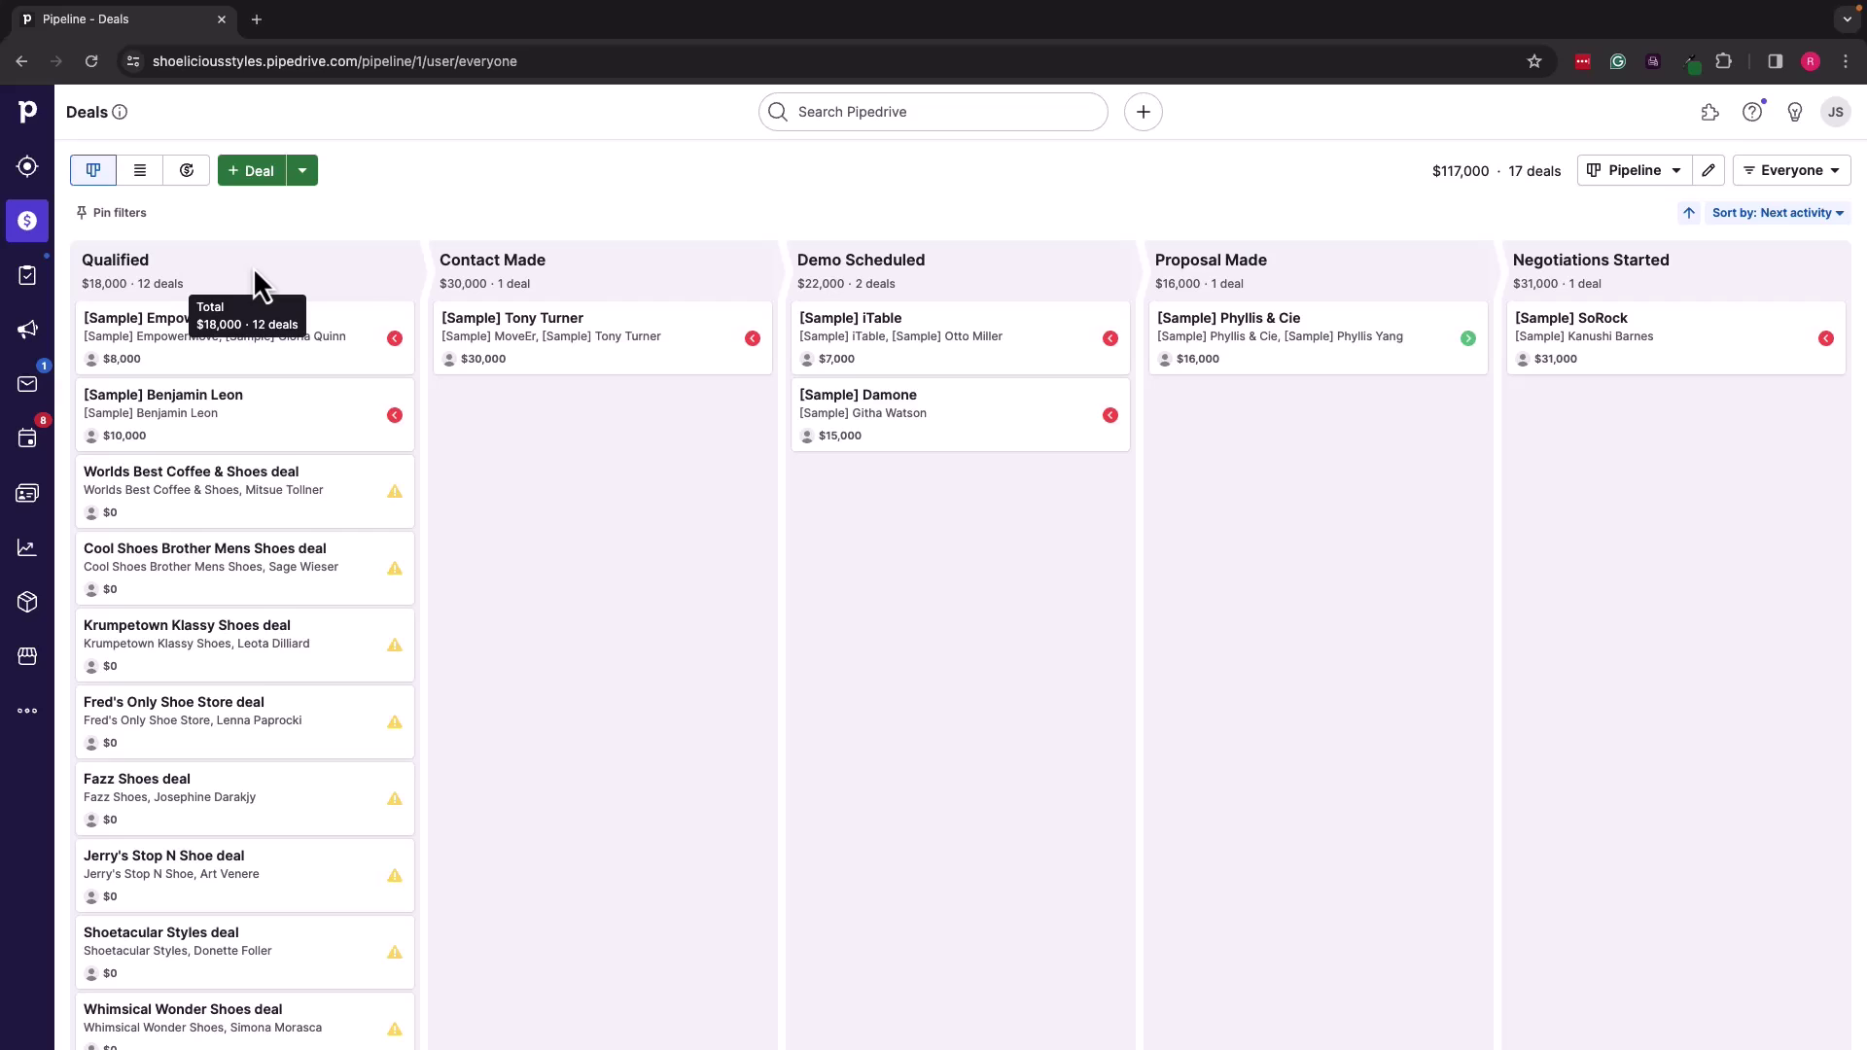
Step: In the pipeline editor, rename the Demo Scheduled stage to 'Catalogs Sent'
click(1708, 173)
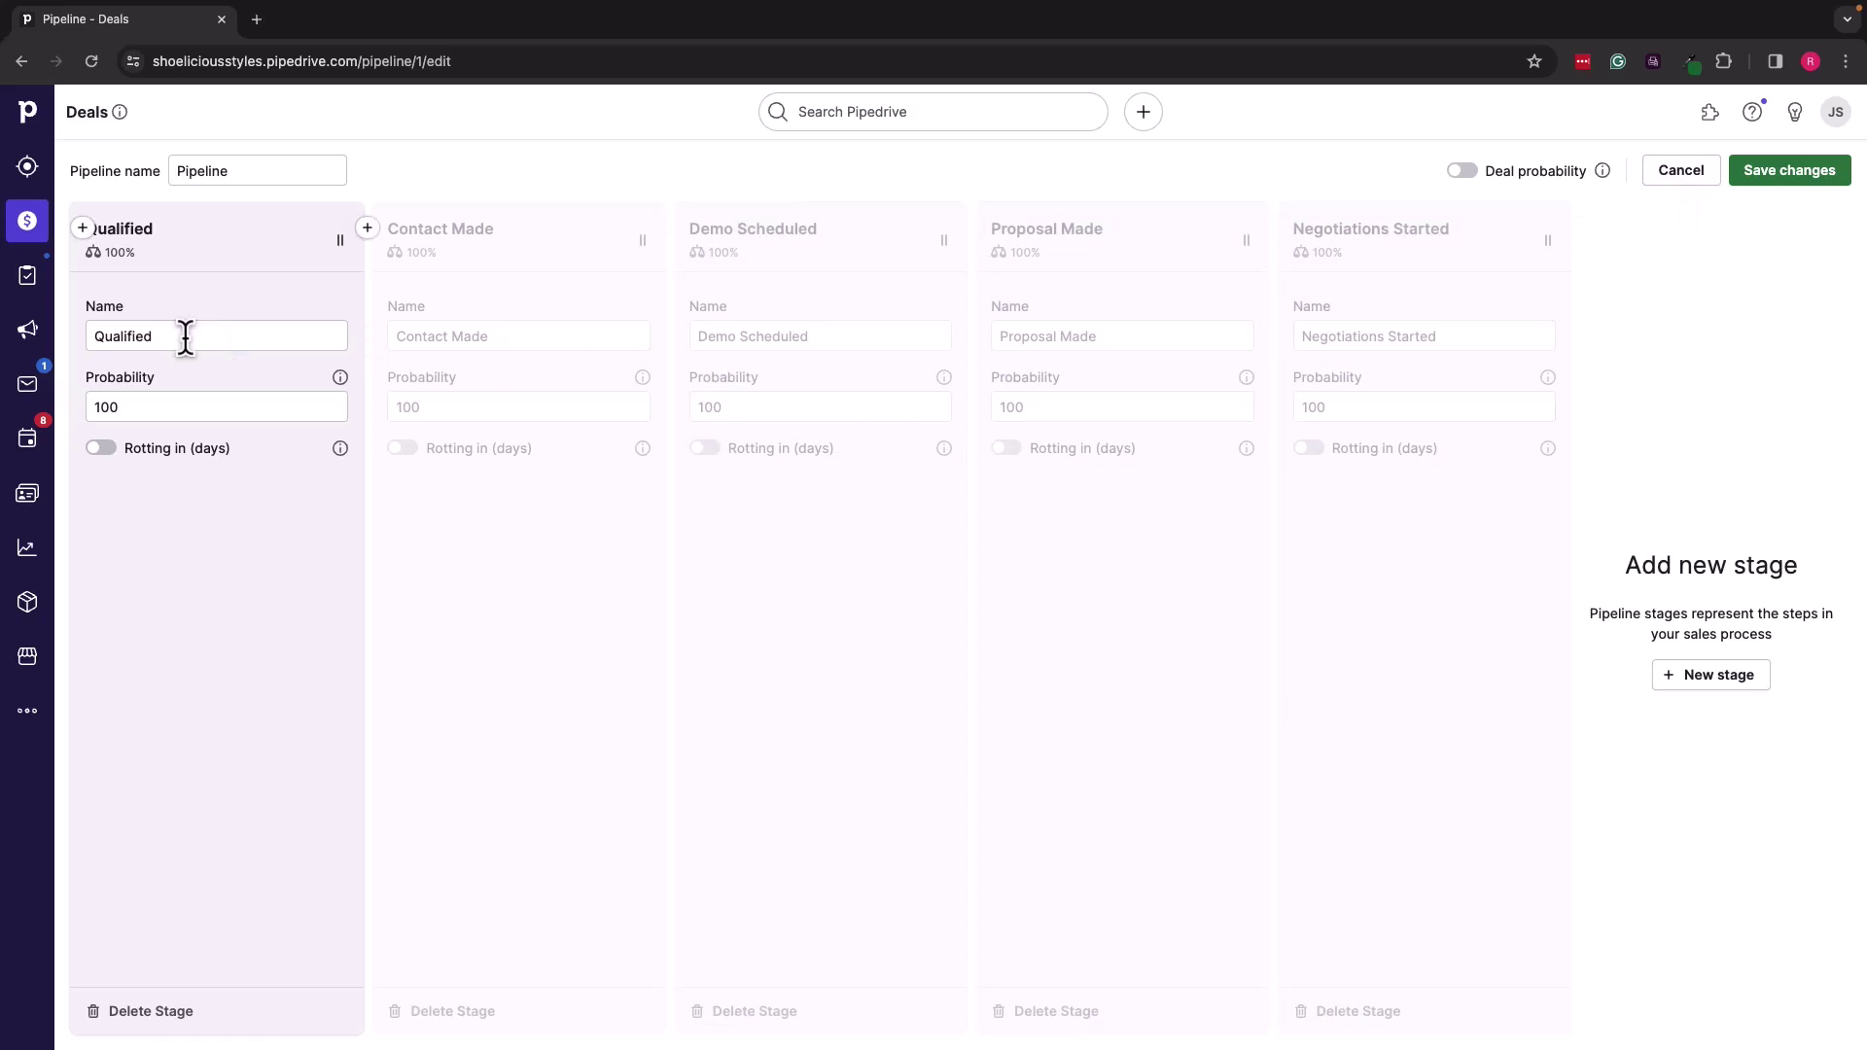
double_click(184, 335)
click(505, 343)
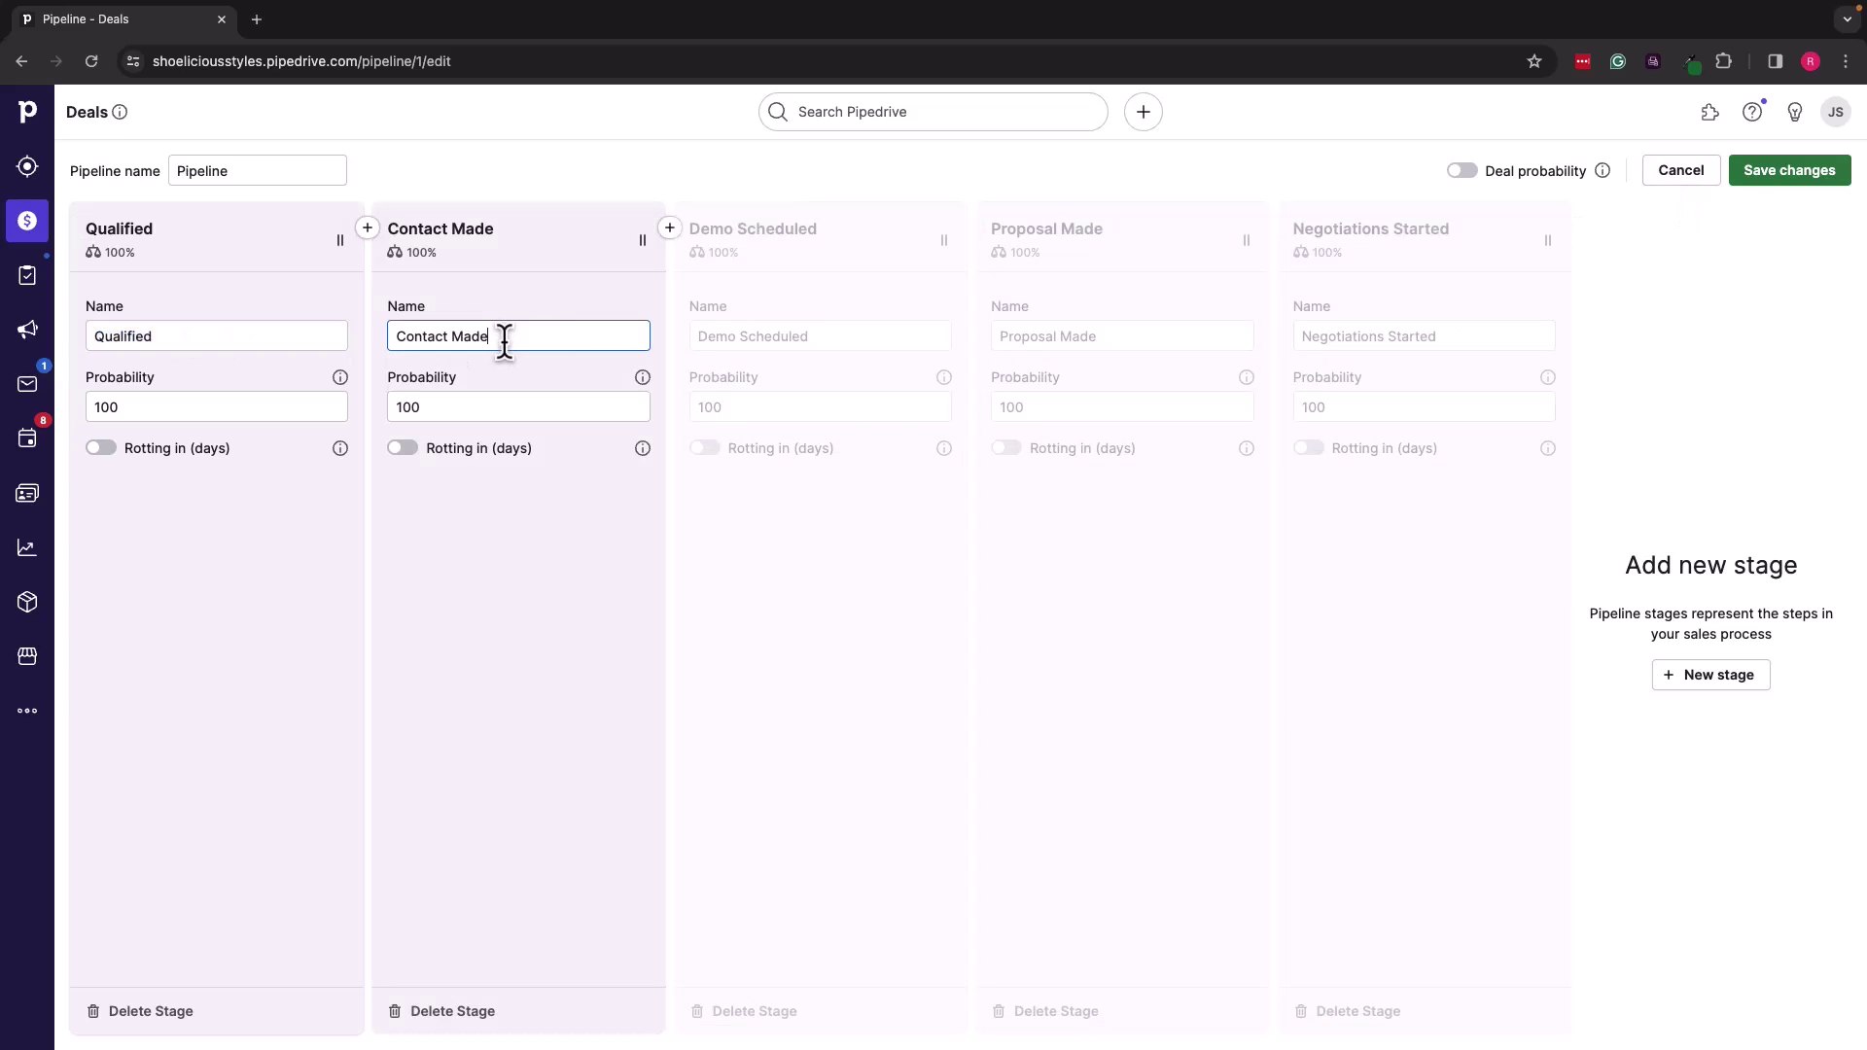
click(511, 336)
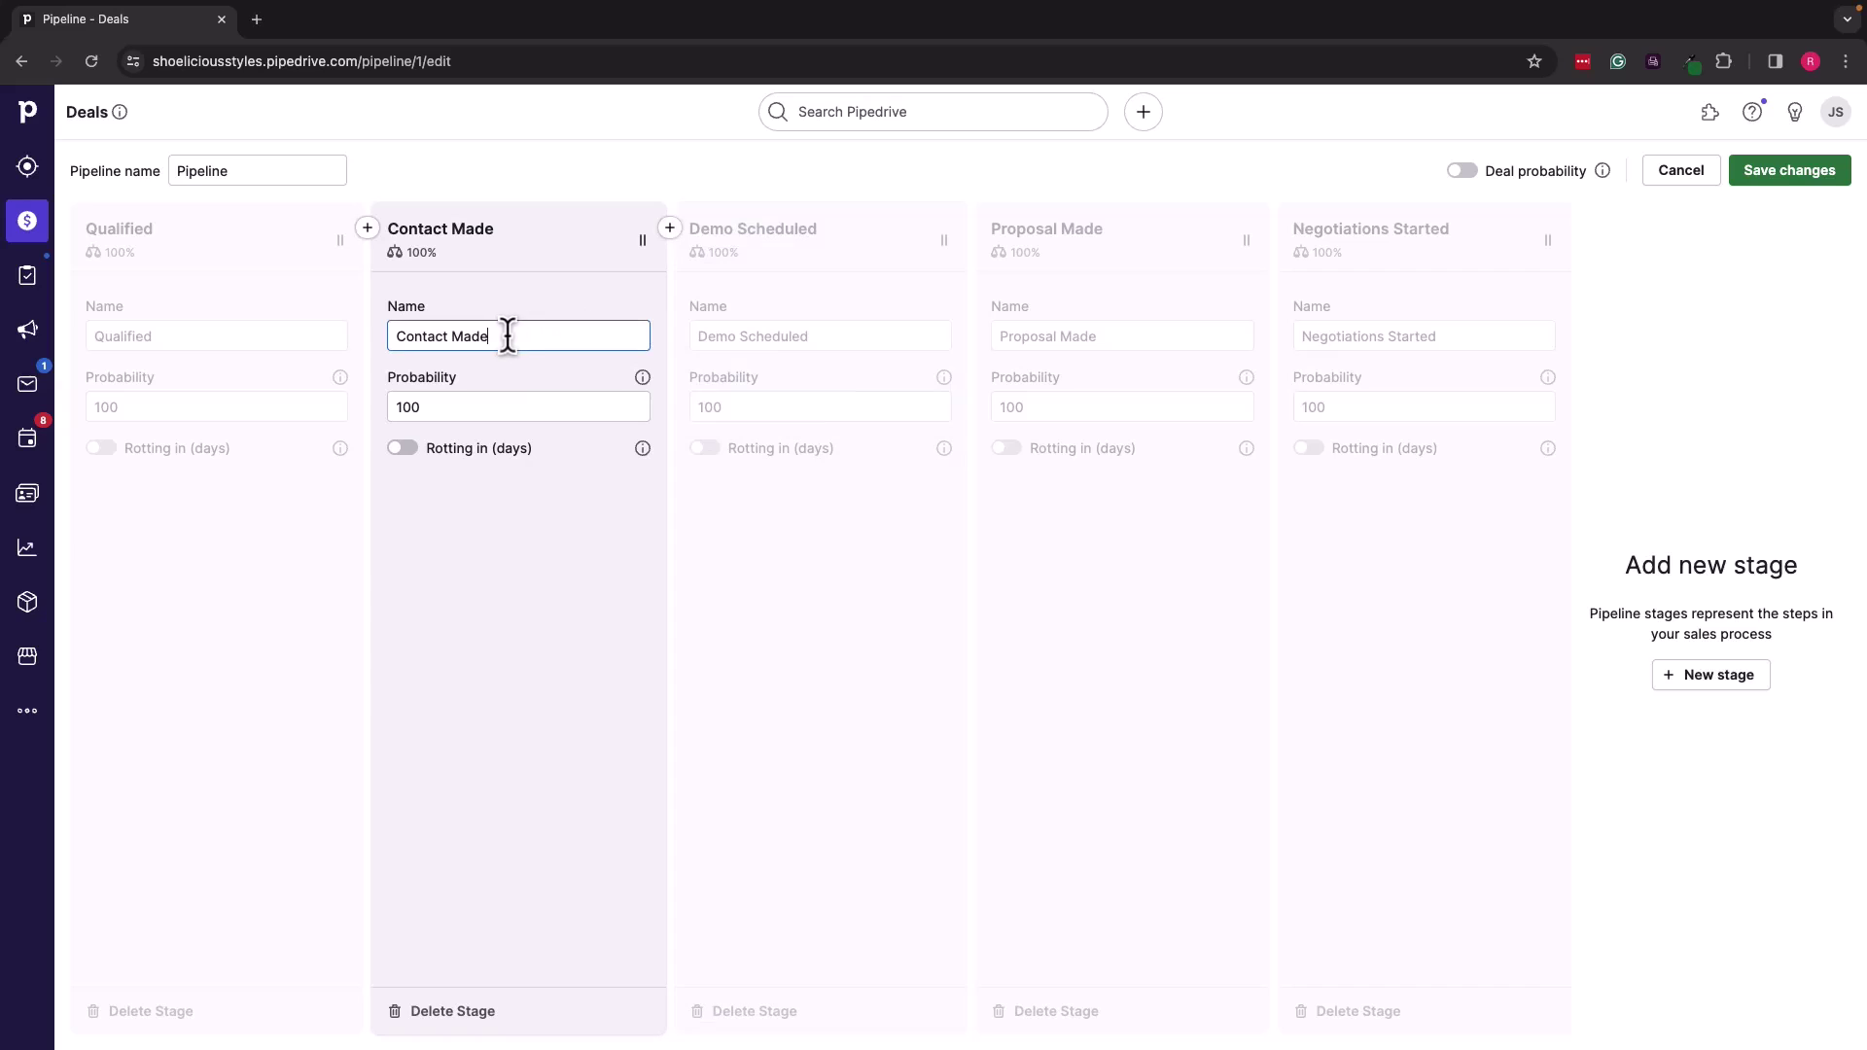
click(774, 335)
drag(838, 338, 662, 331)
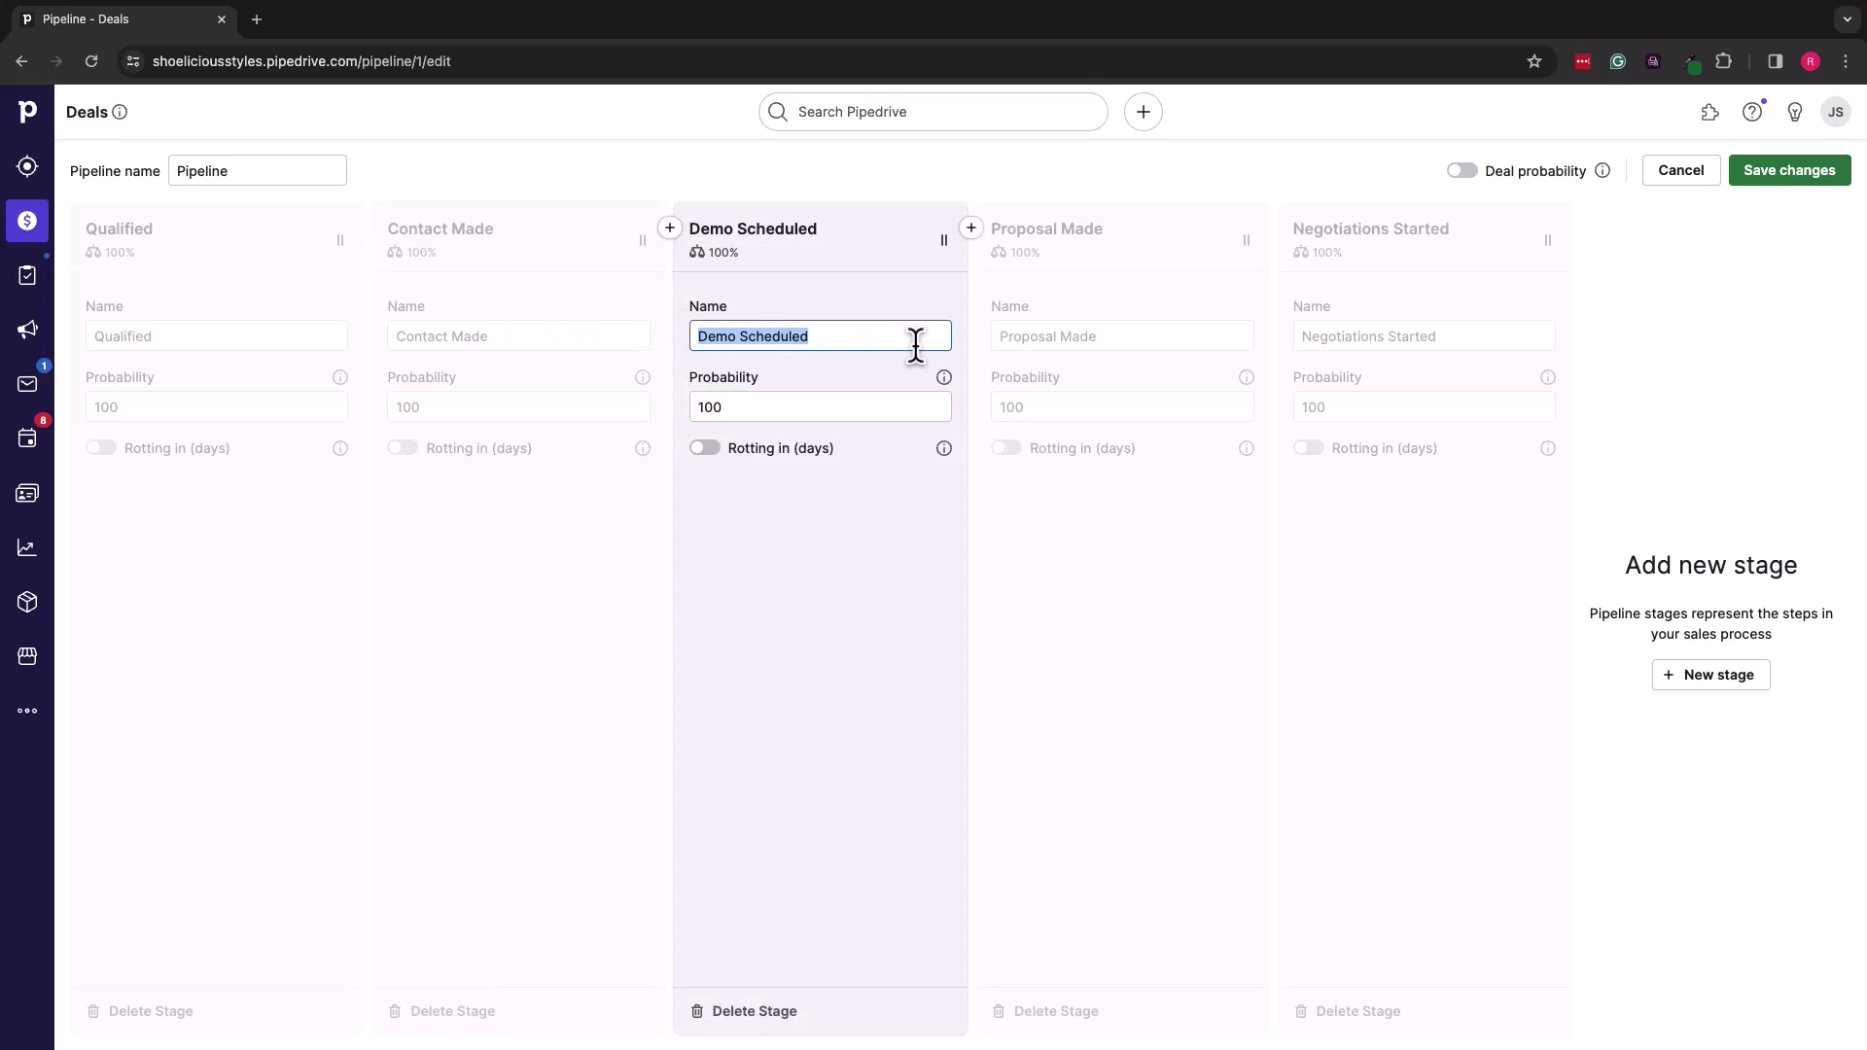
text(Catalogs Sent)
Step: Rename Negotiations Started to 'Deal Closed' and select the Qualified stage's probability
click(1280, 335)
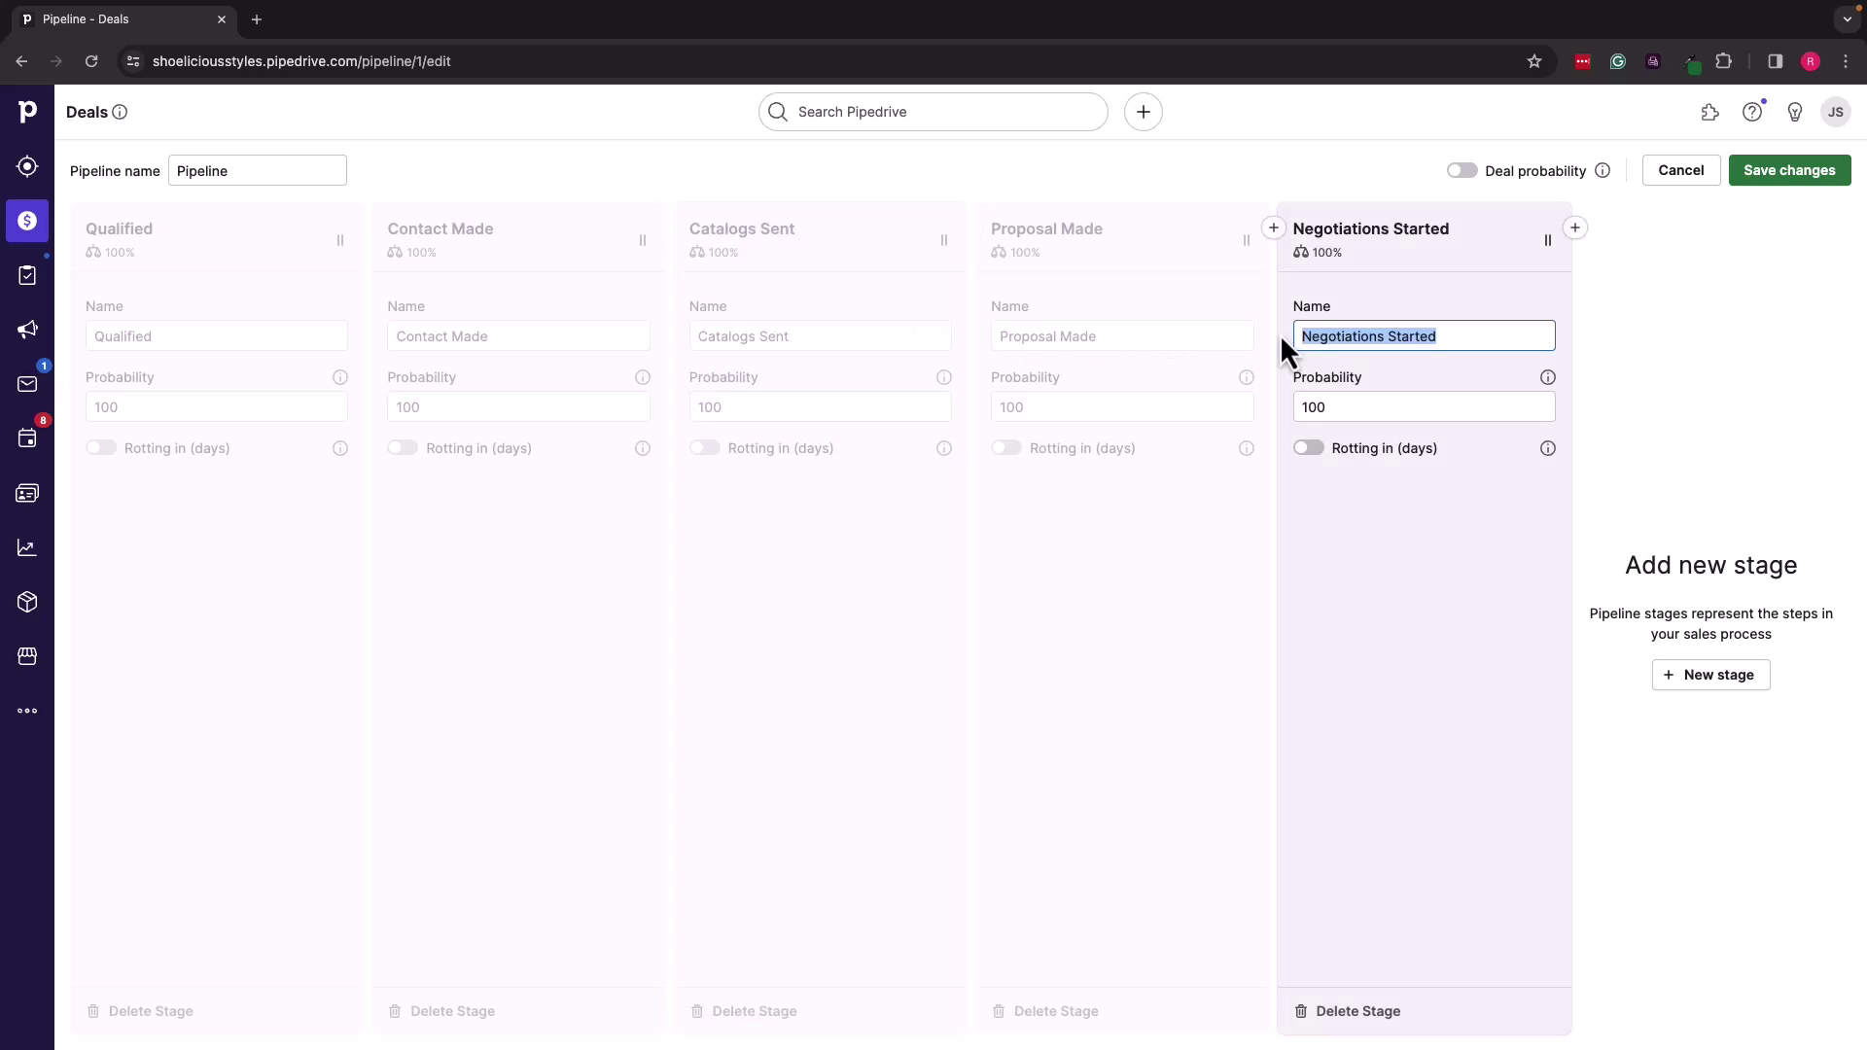
text(Deal Clo)
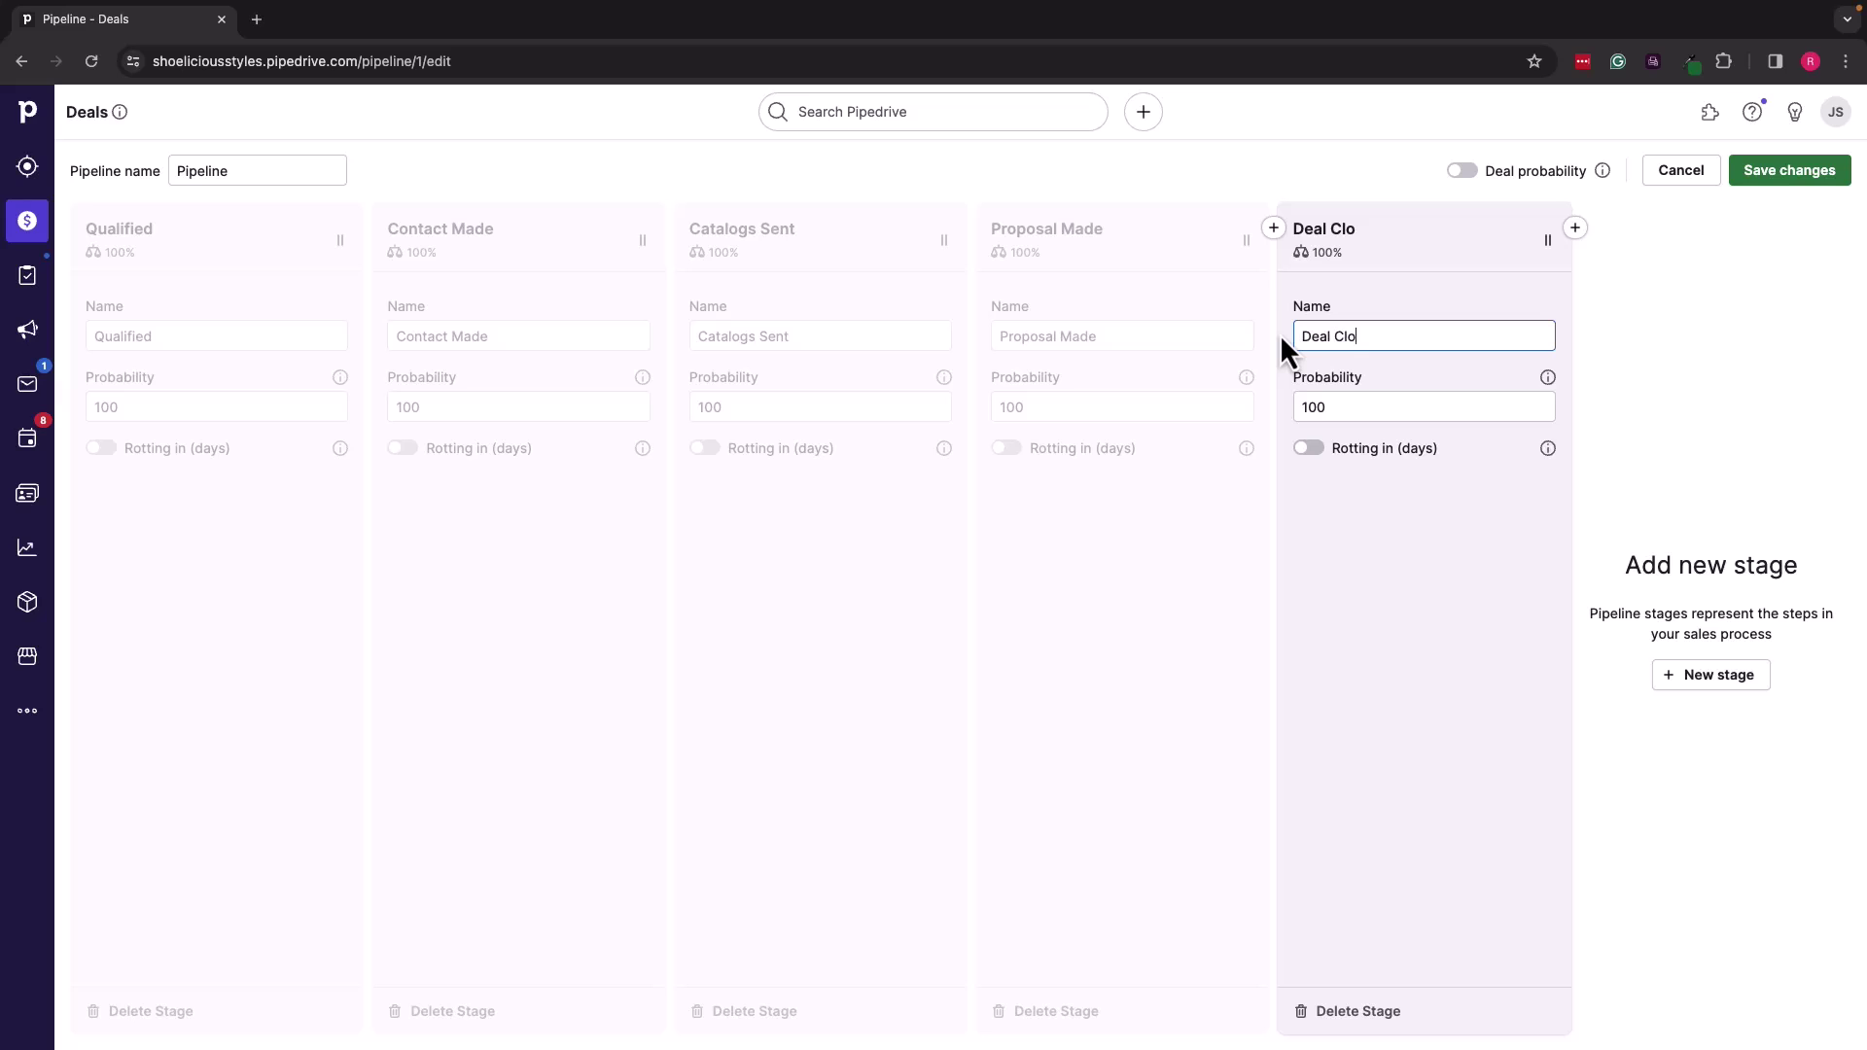
text(sed)
click(1261, 339)
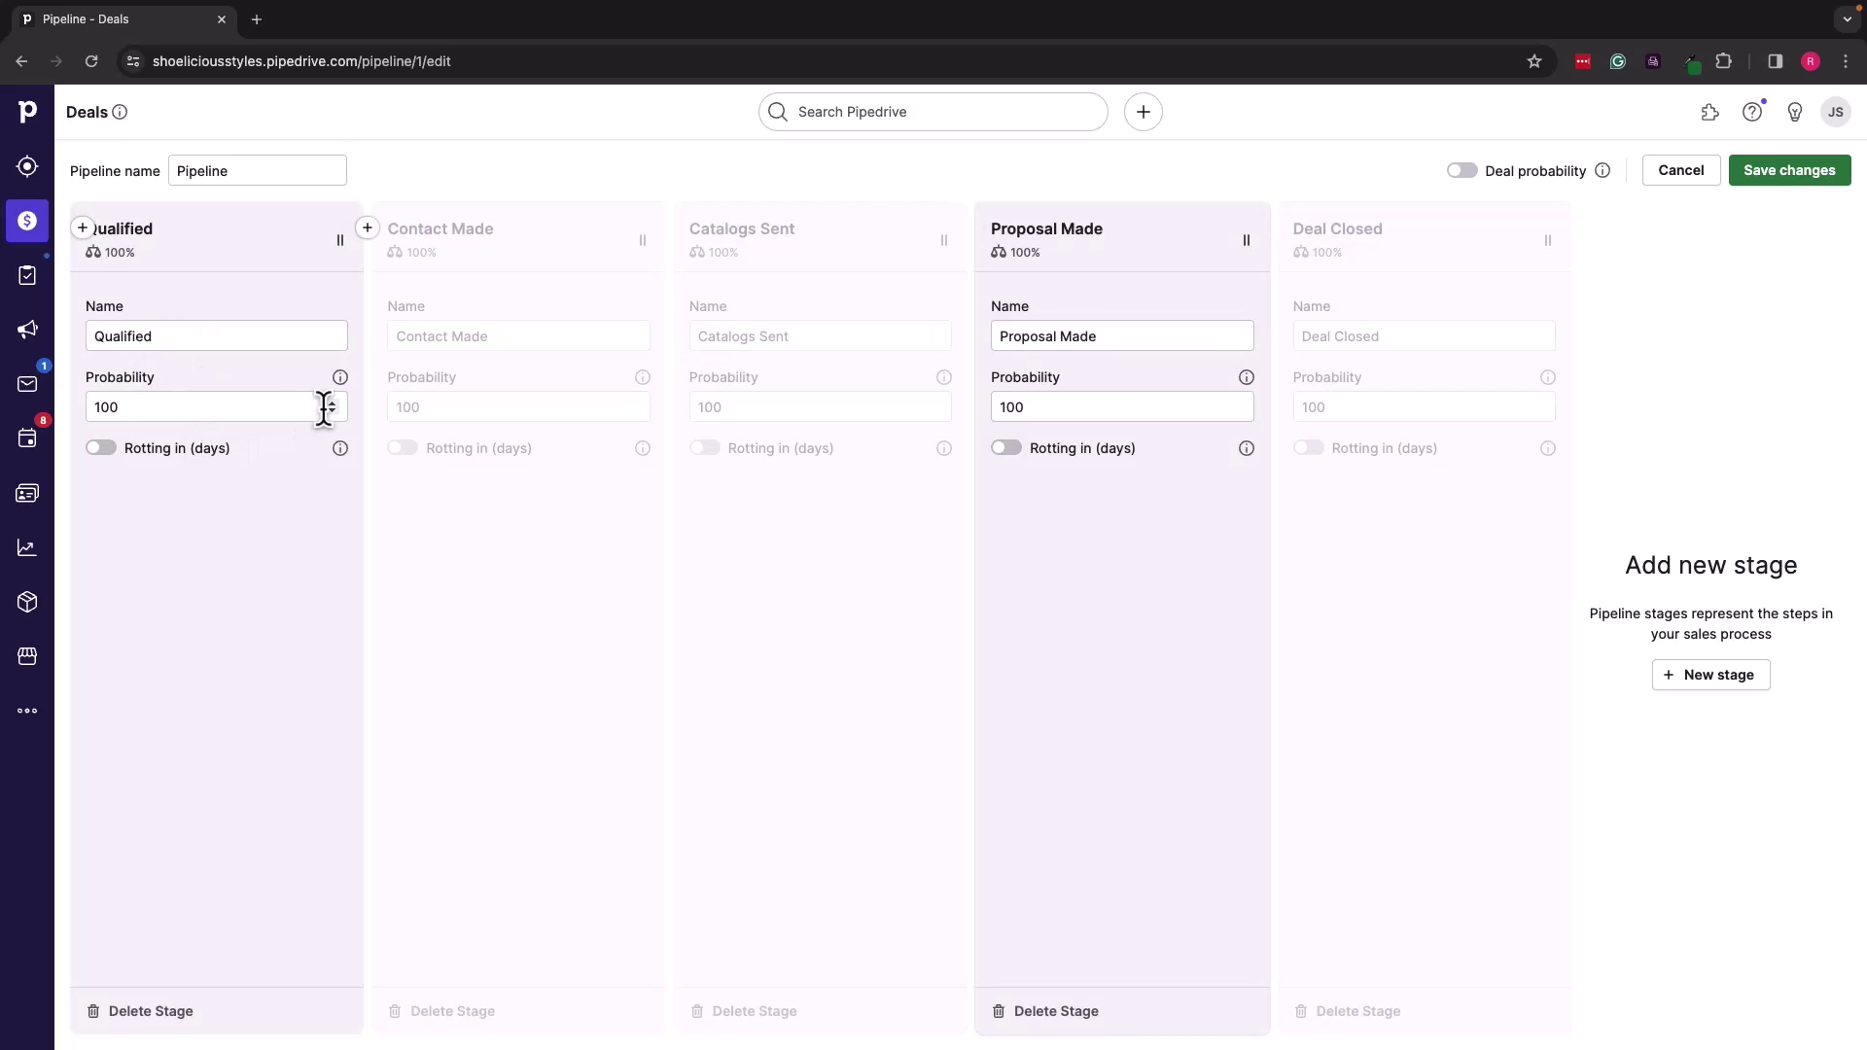
click(501, 382)
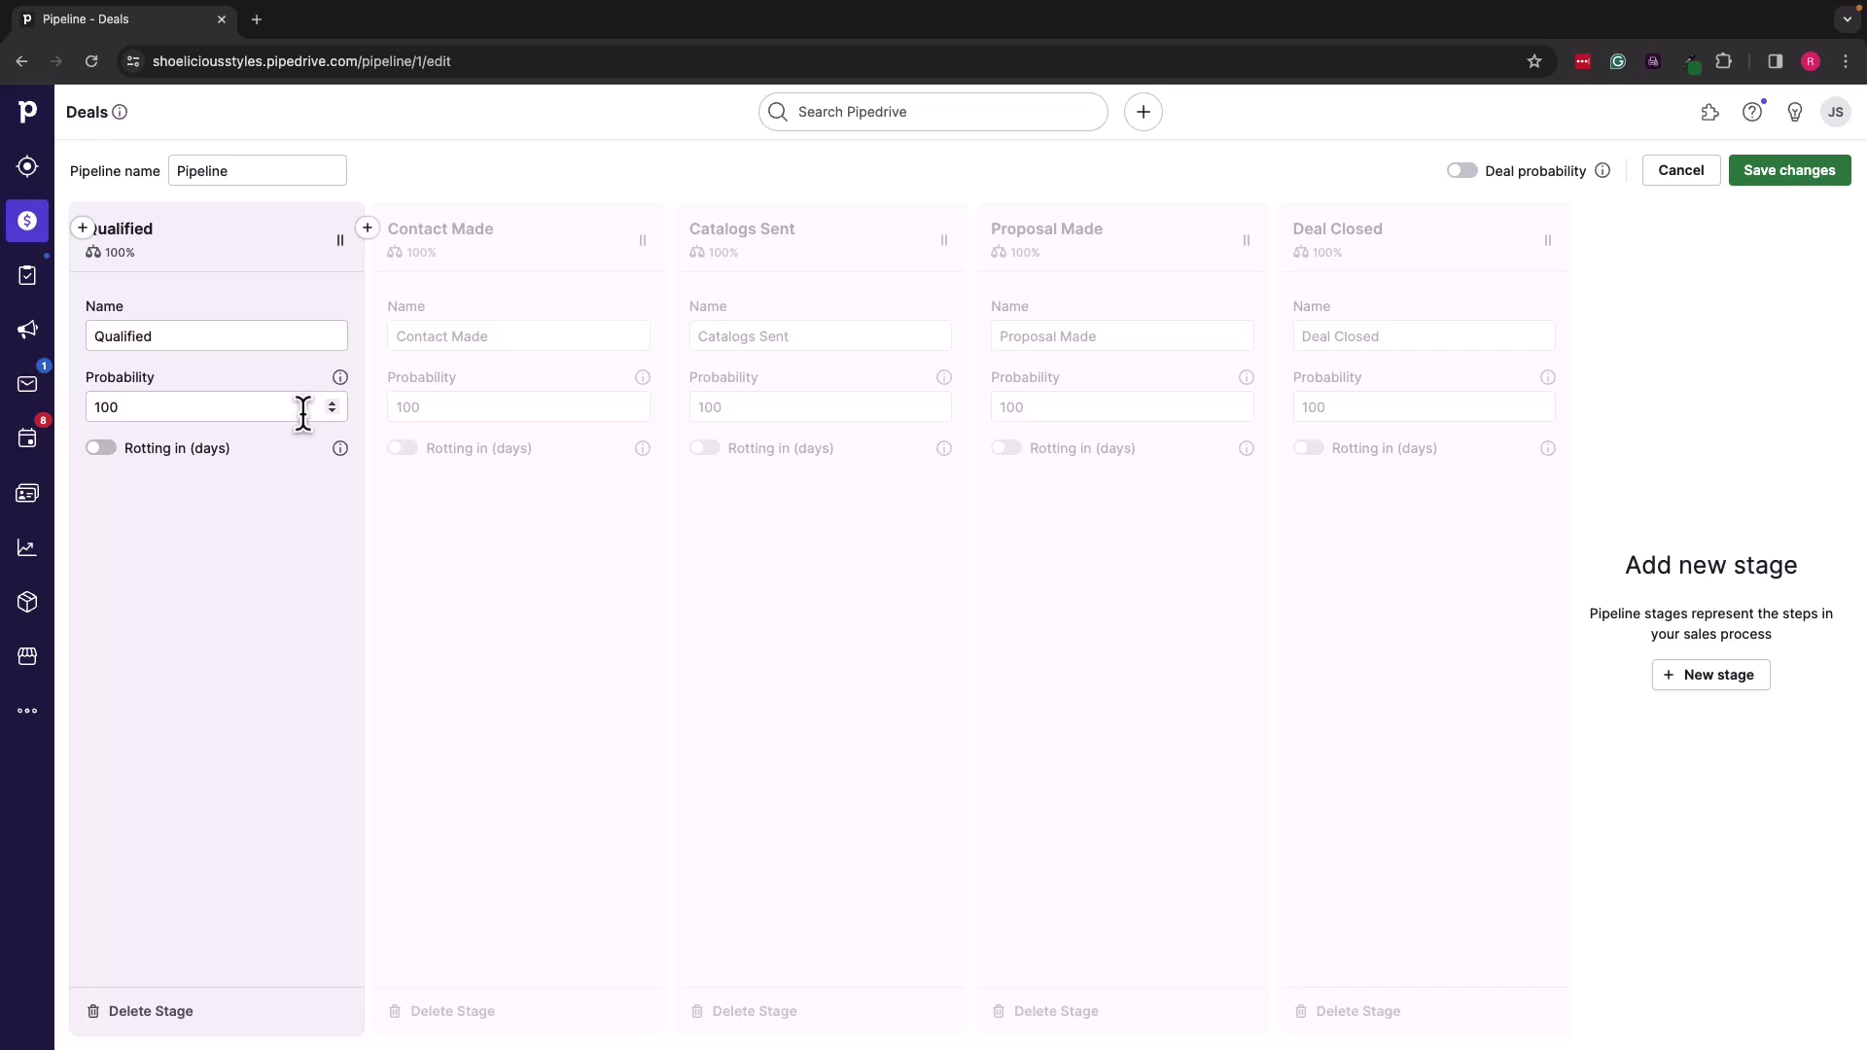
click(235, 404)
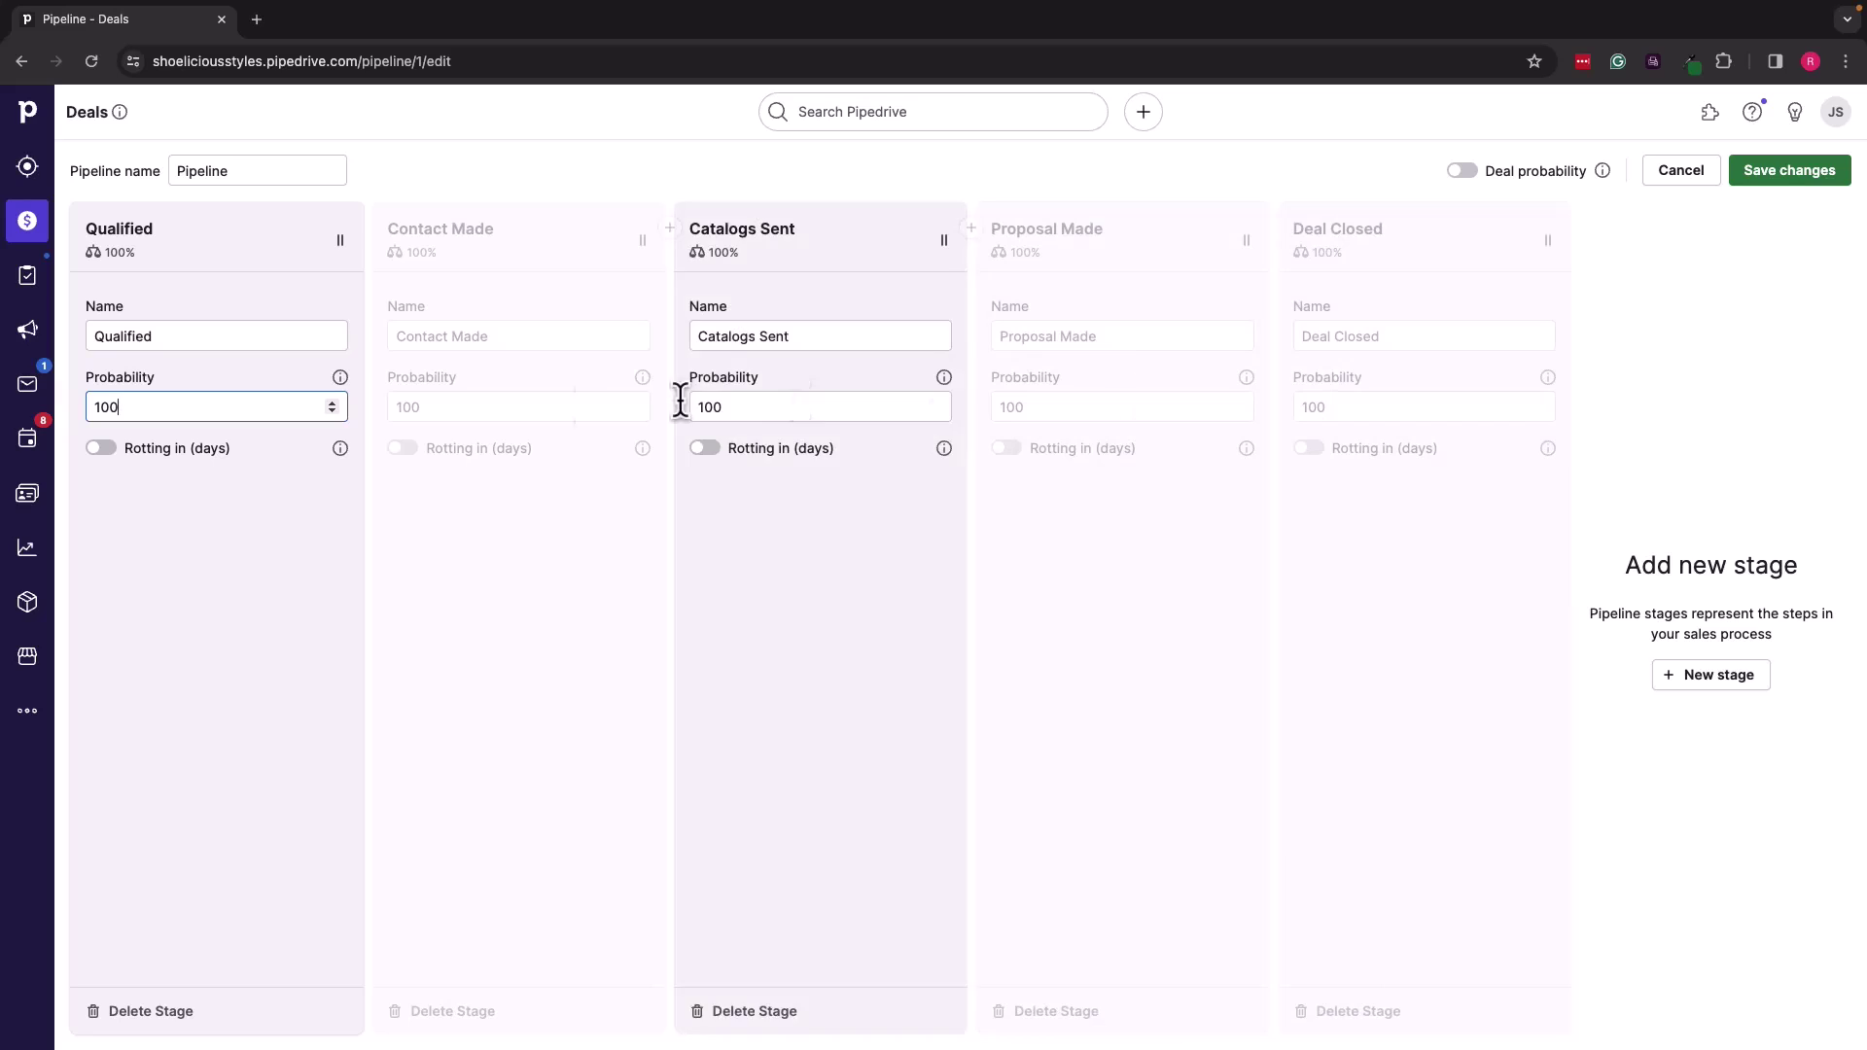
Step: Set stage probabilities to 10%, 20%, 40% and 60% for Qualified through Proposal Made
key(BackSpace)
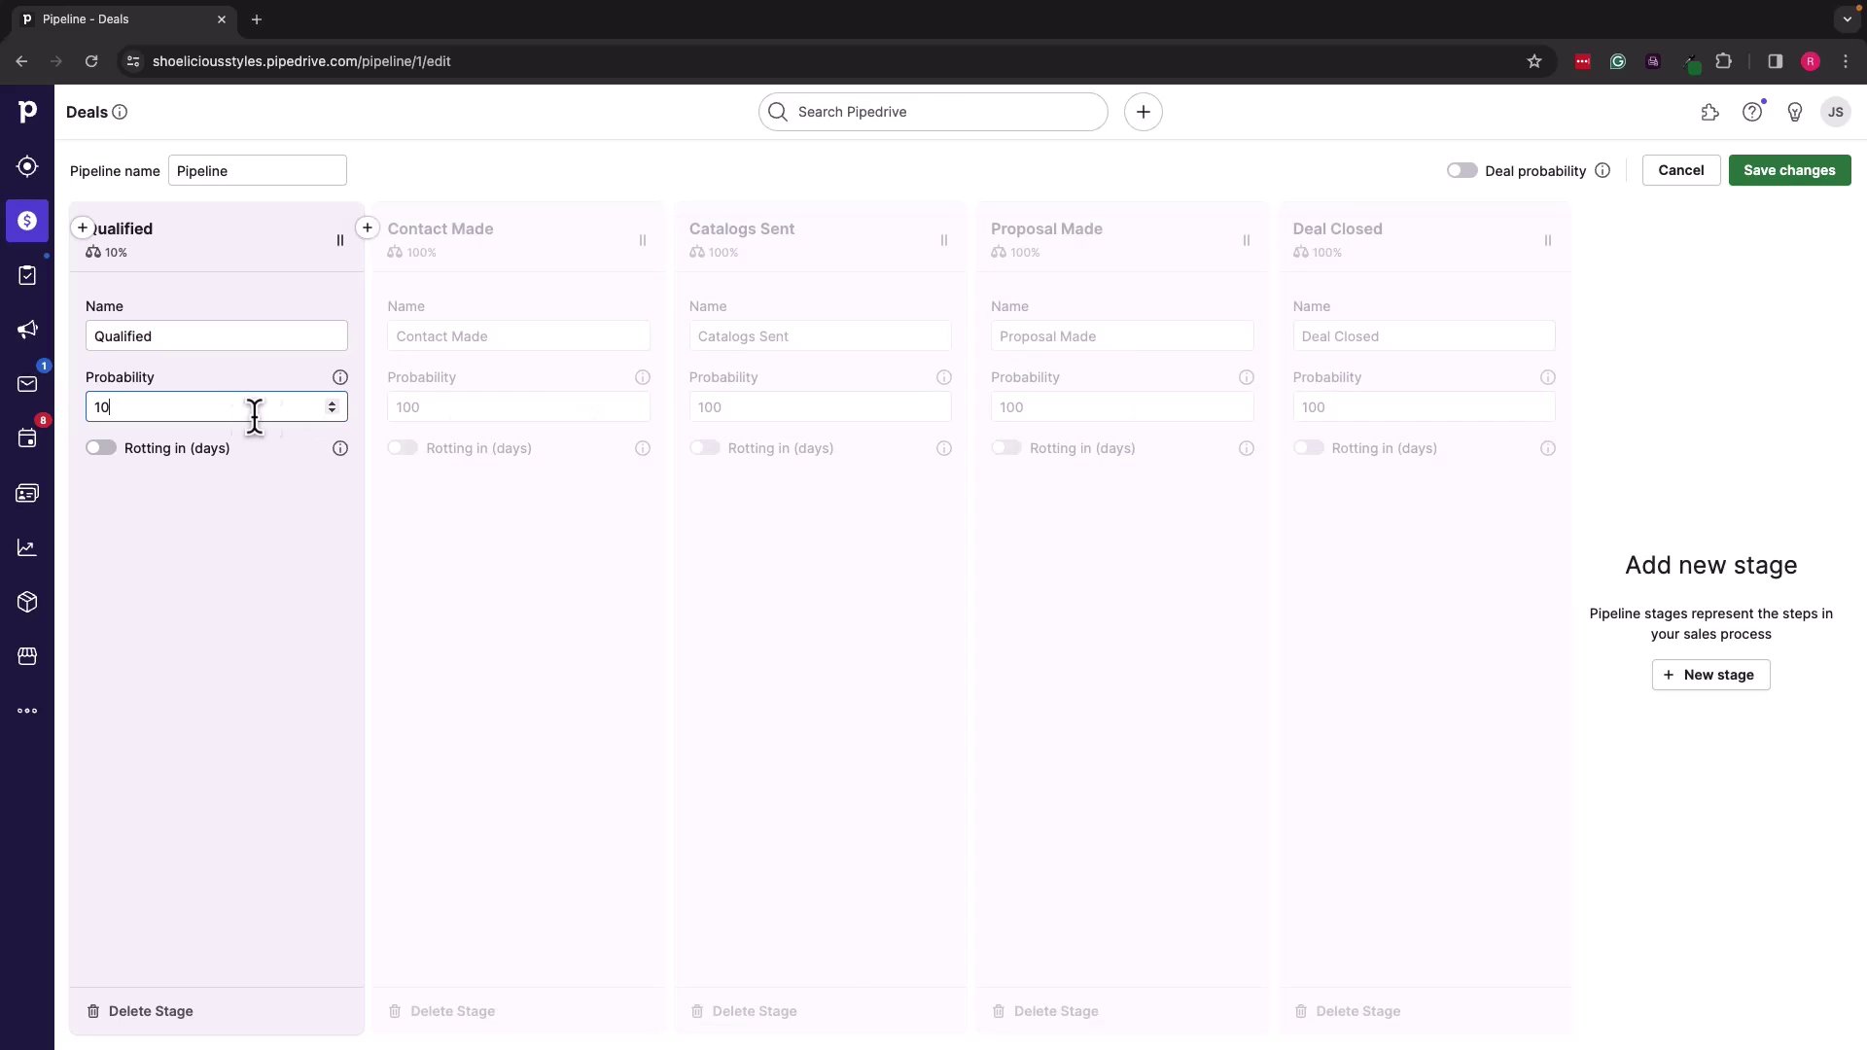
click(437, 408)
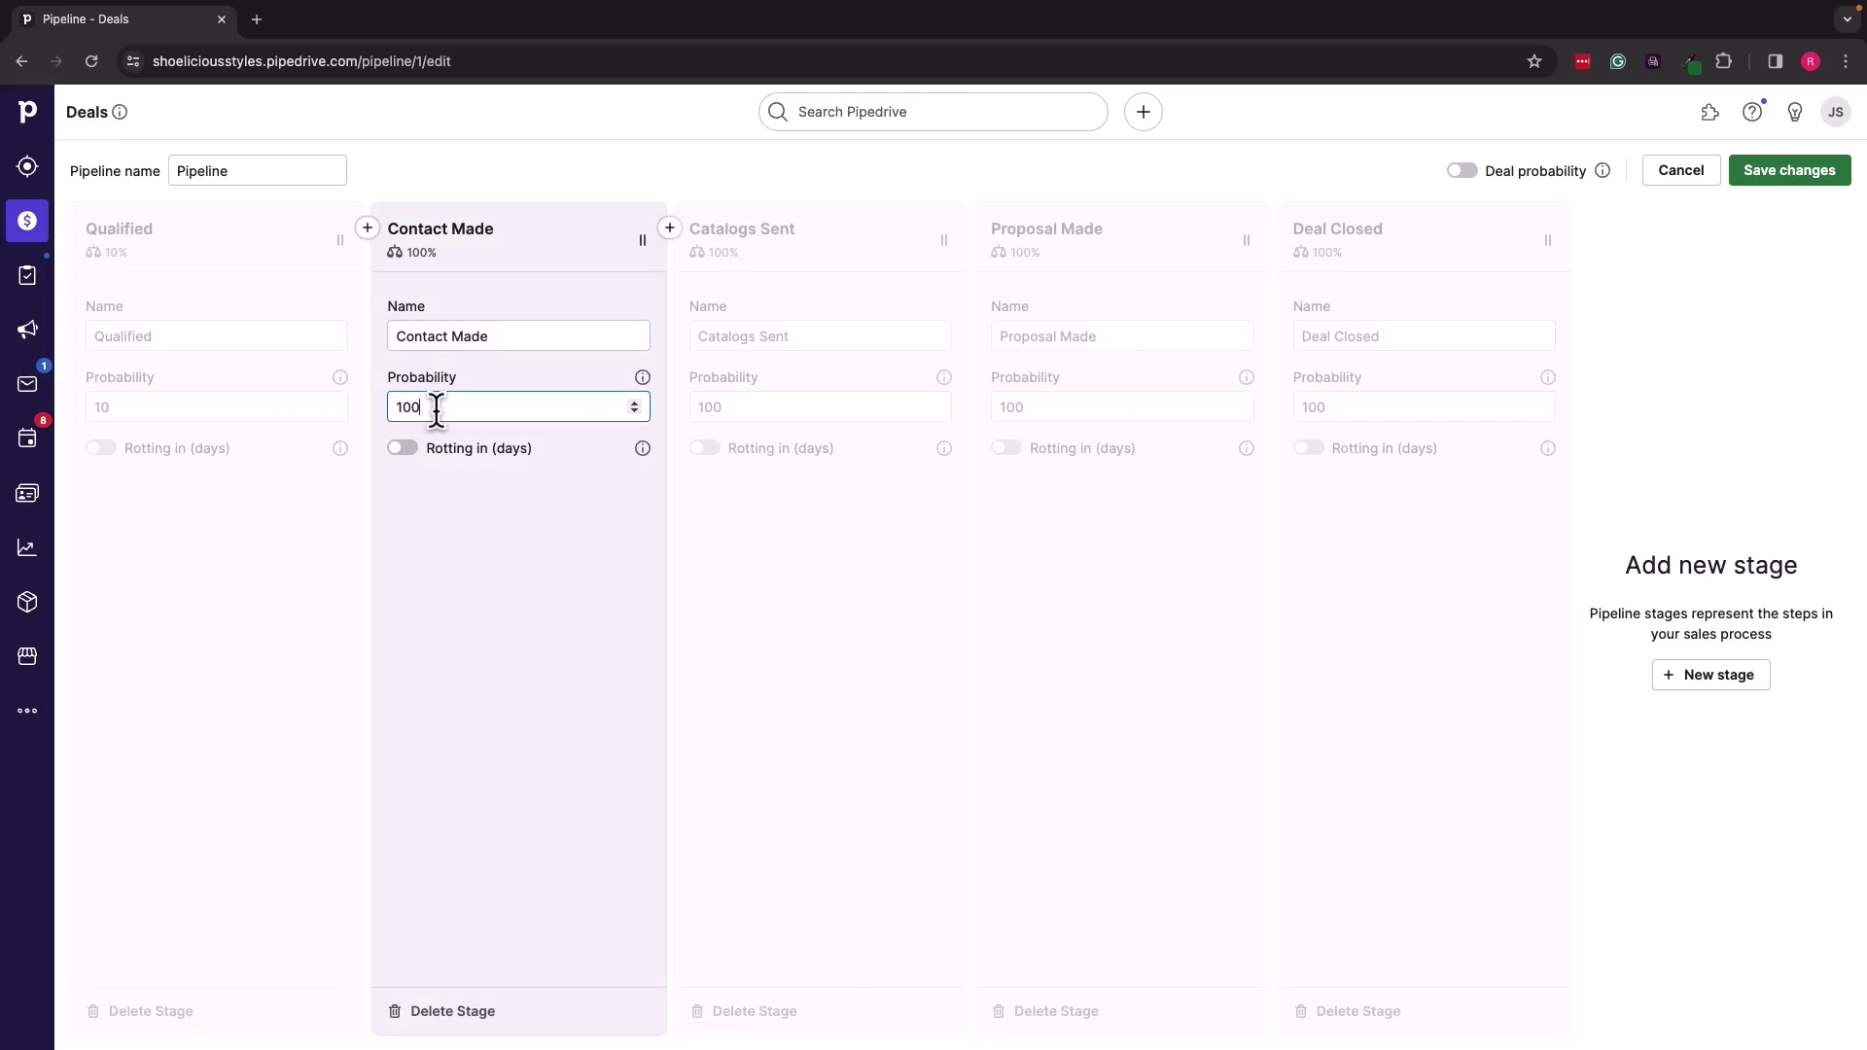
key(BackSpace)
key(BackSpace)
text(00)
click(768, 408)
key(BackSpace)
key(BackSpace)
key(BackSpace)
text(040)
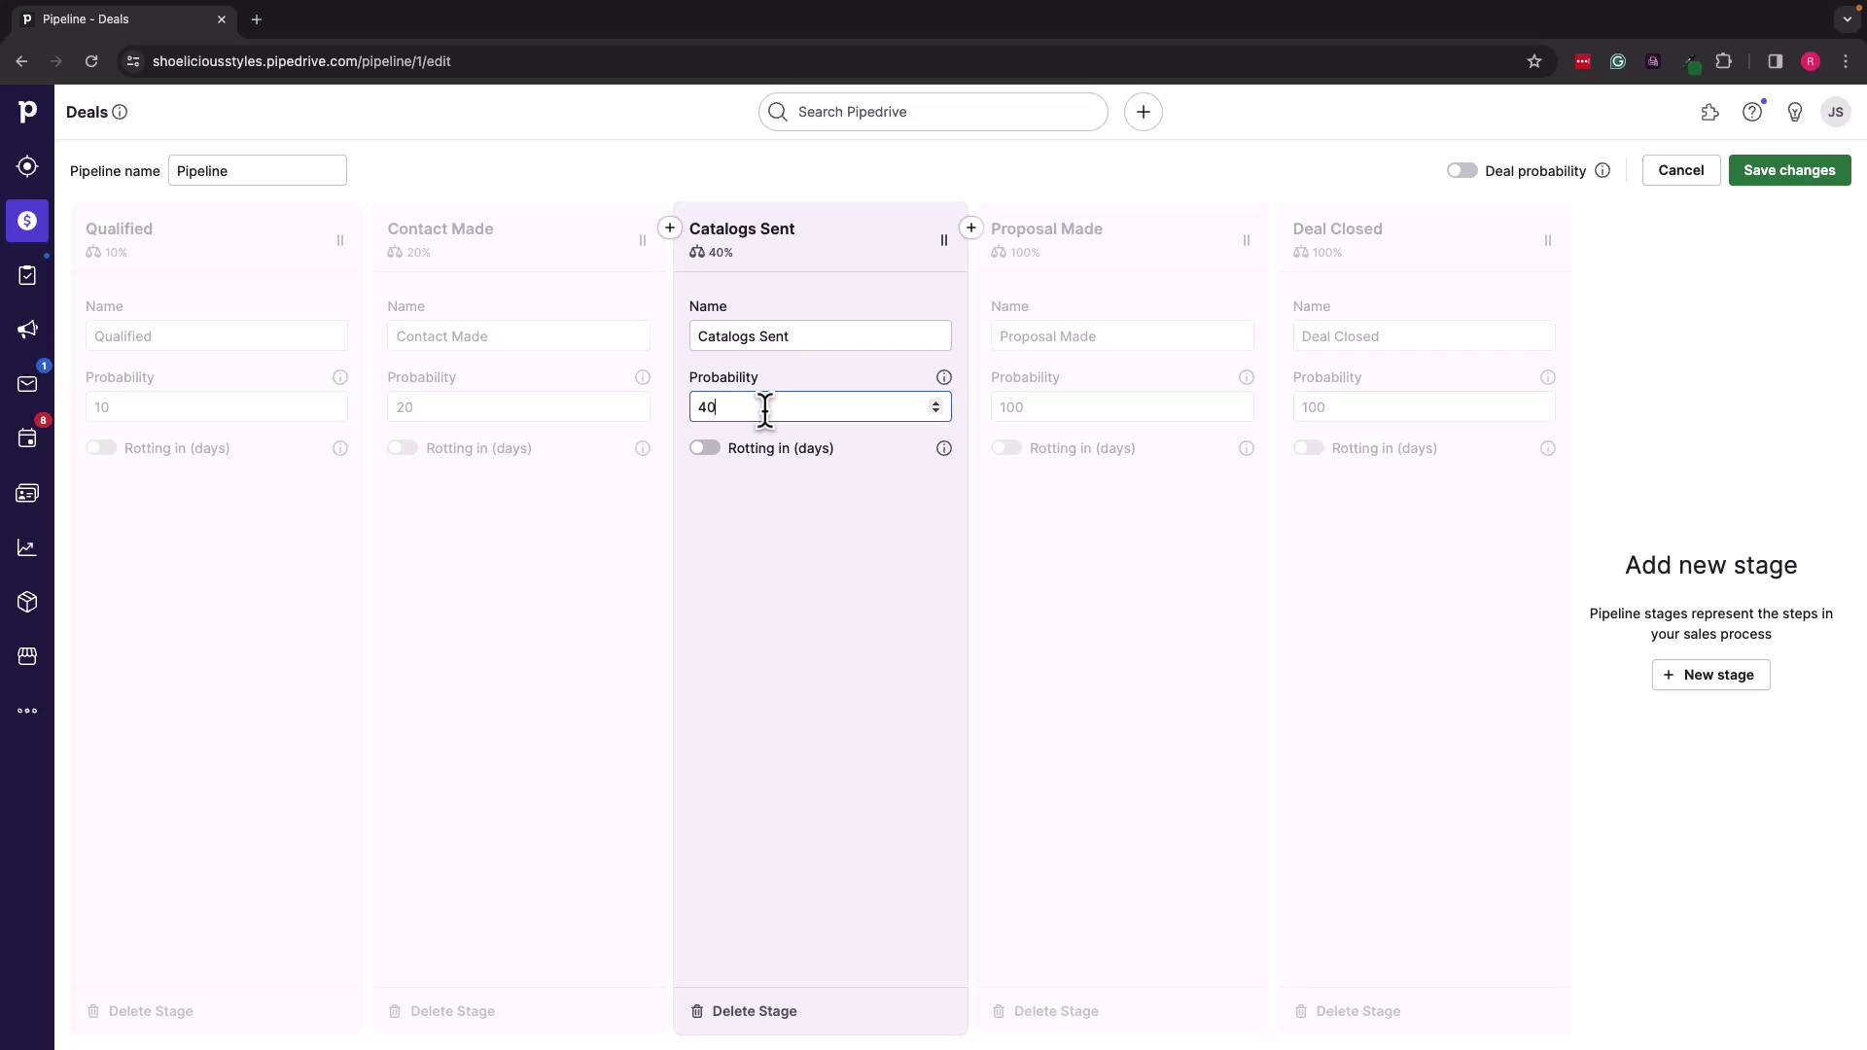
click(1045, 406)
key(BackSpace)
key(BackSpace)
key(BackSpace)
text(060)
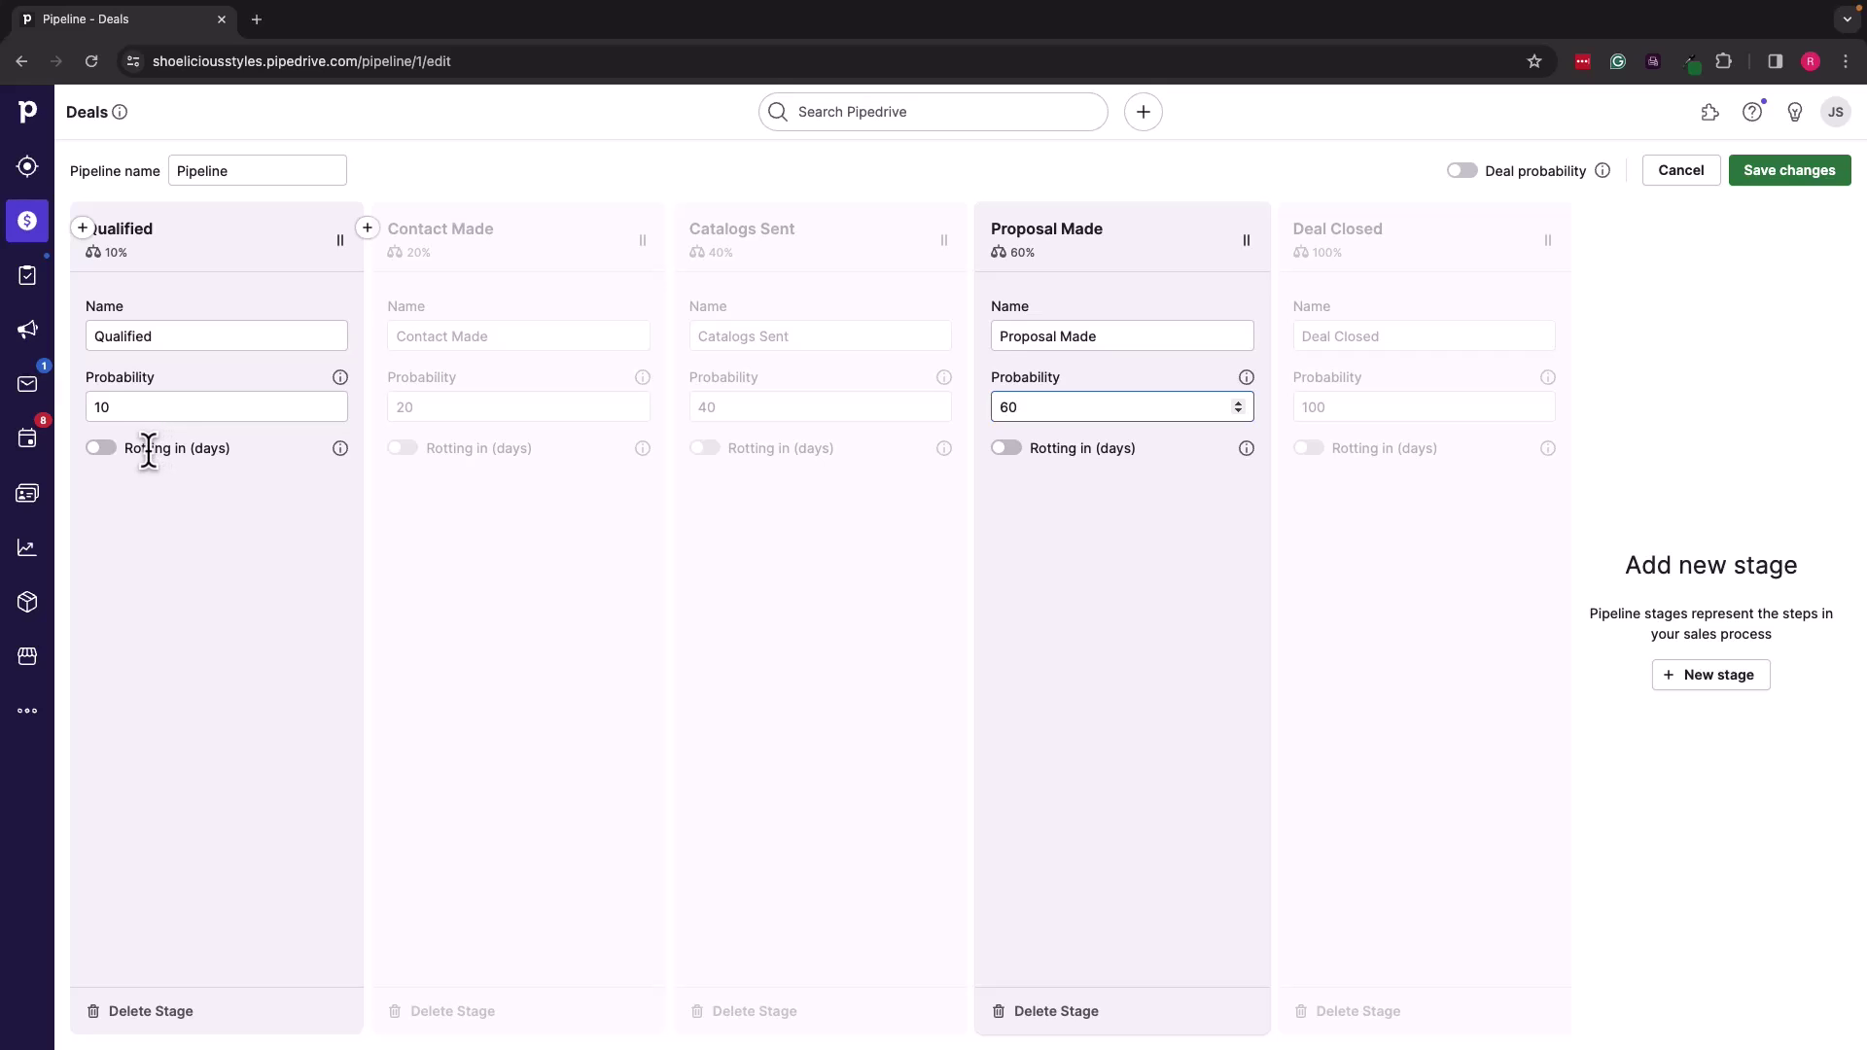
Step: Turn on deal rotting at 5 days for Qualified and 10 days for Contact Made
drag(120, 448, 218, 449)
click(101, 447)
click(119, 477)
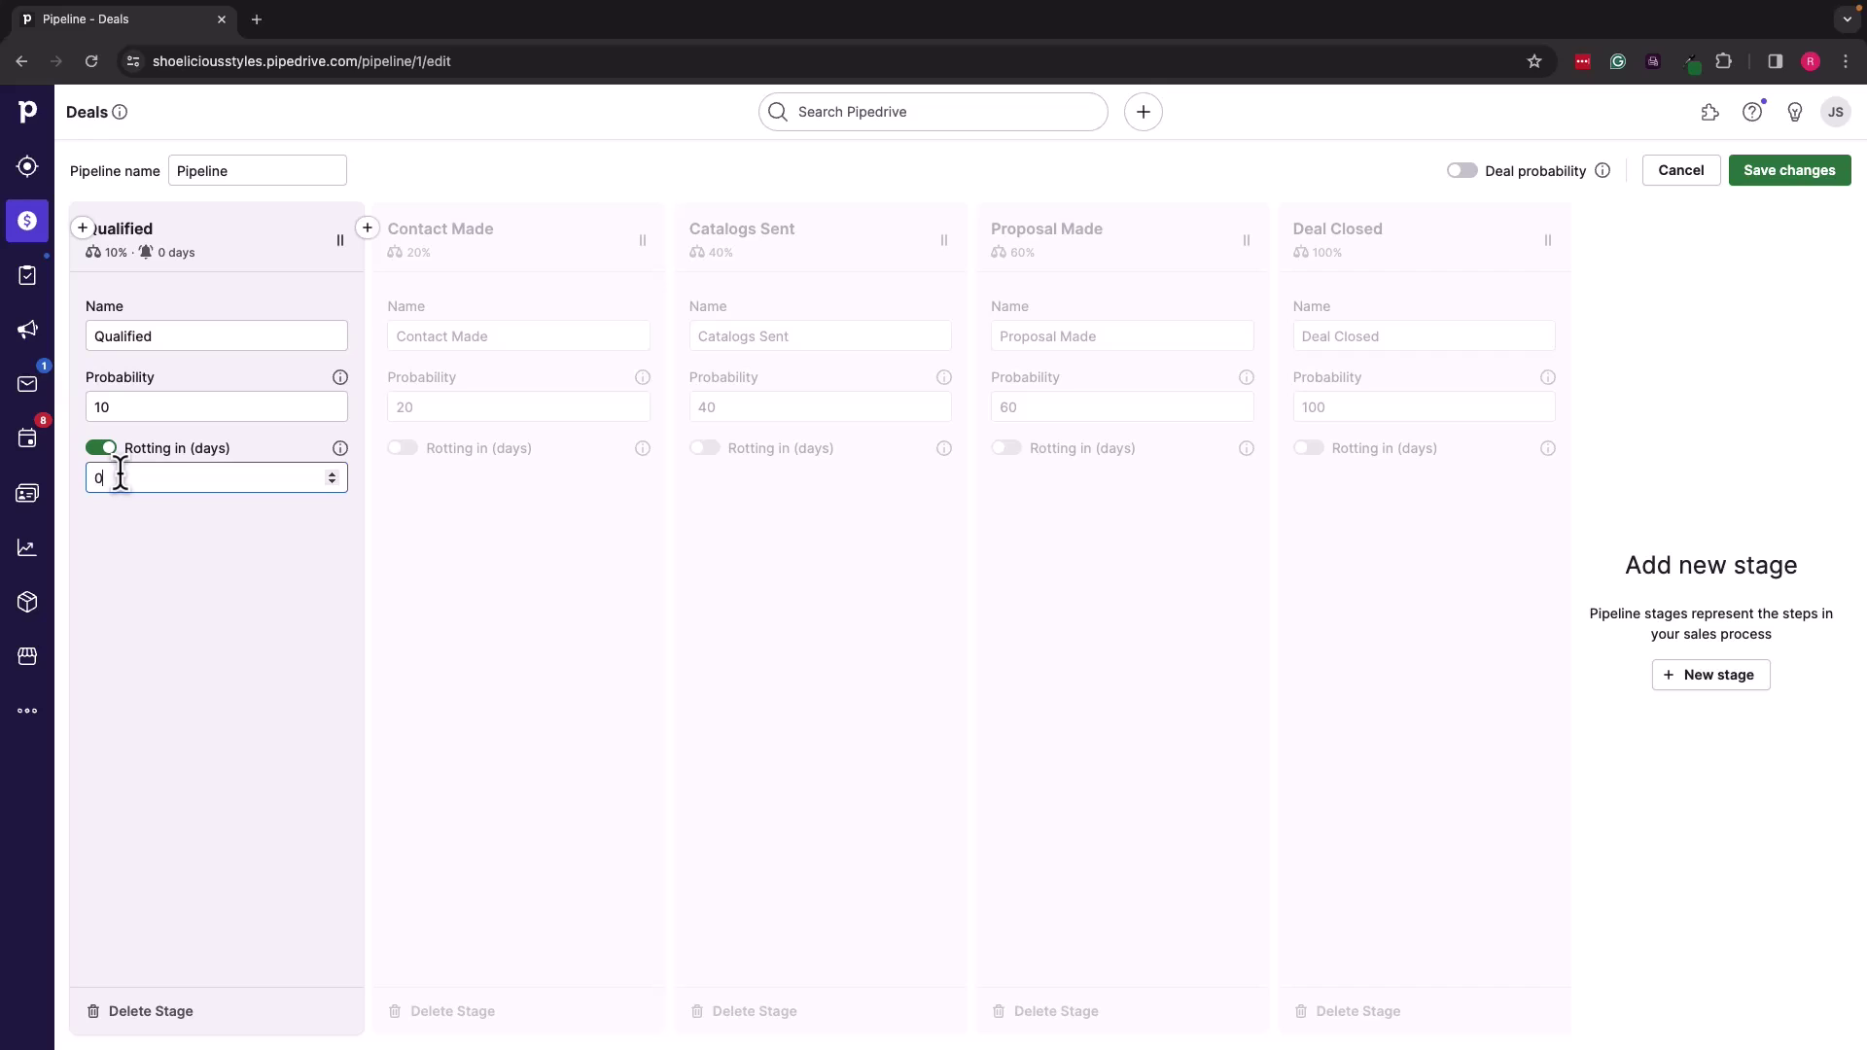
click(191, 593)
click(455, 443)
click(403, 449)
click(413, 476)
text(1)
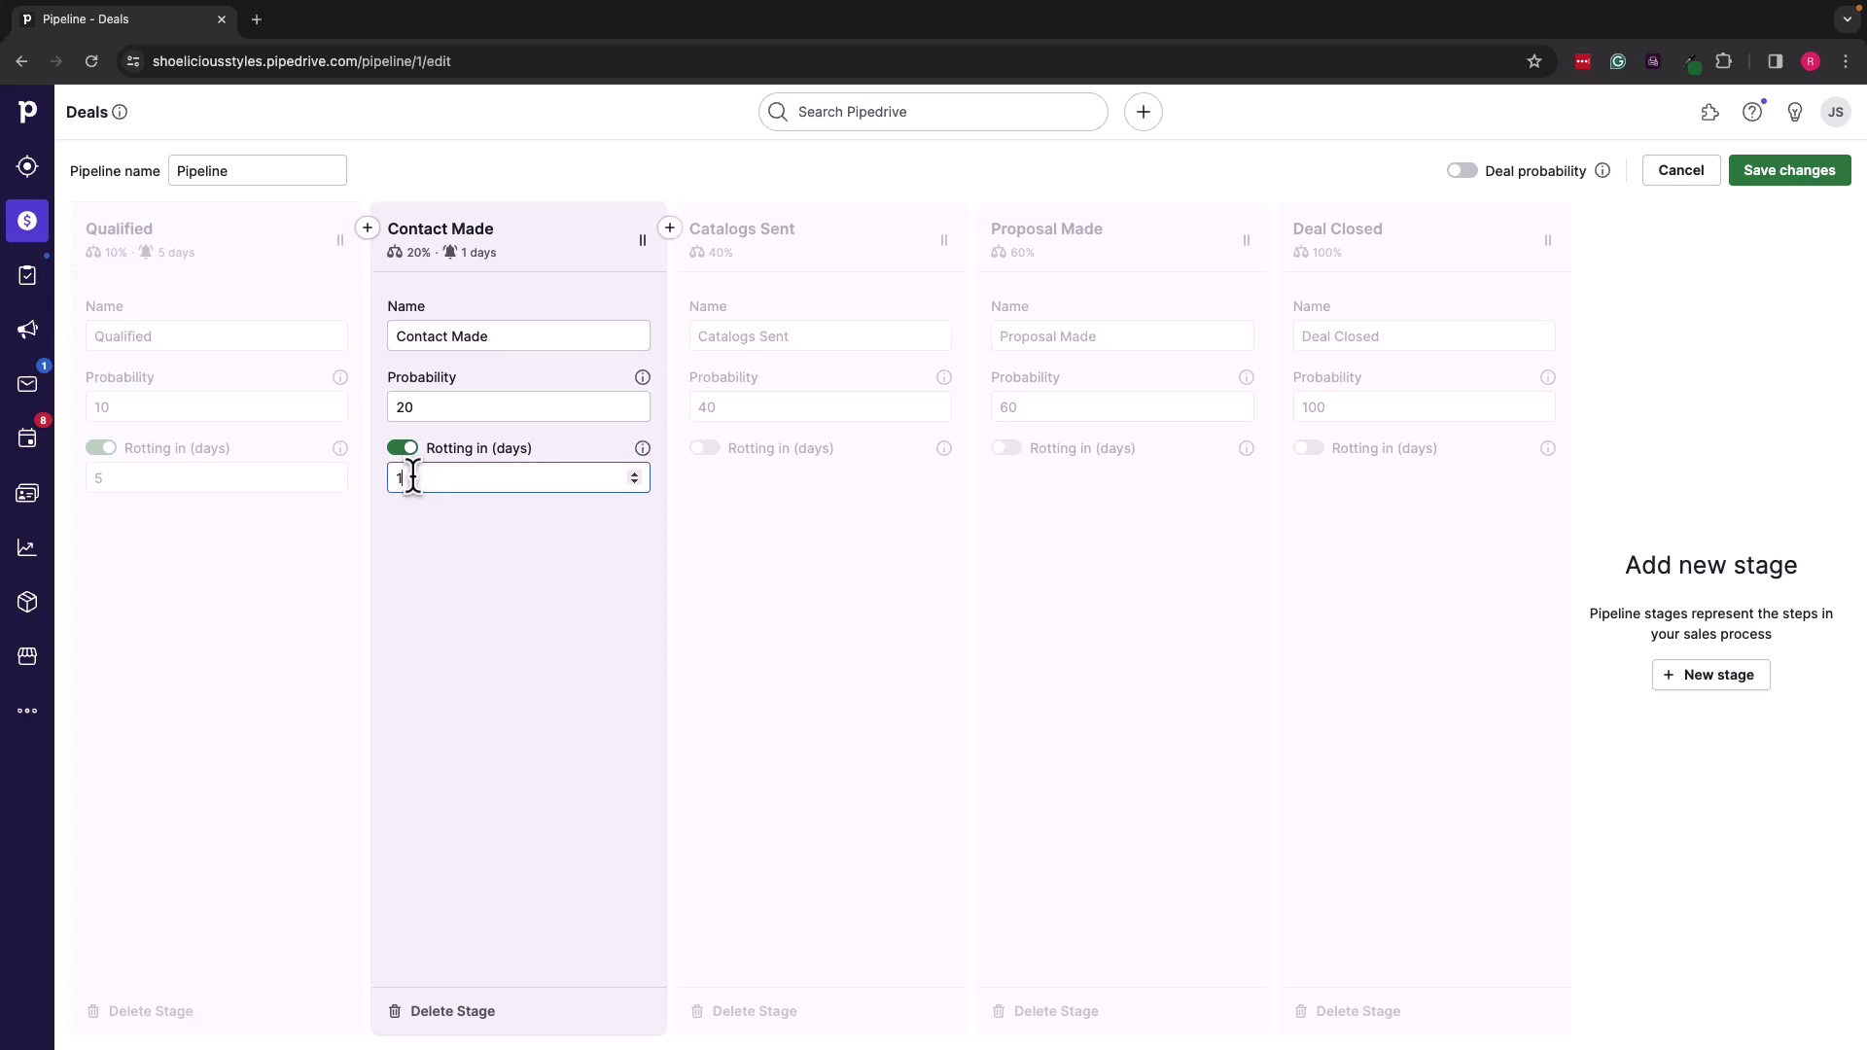
text(0)
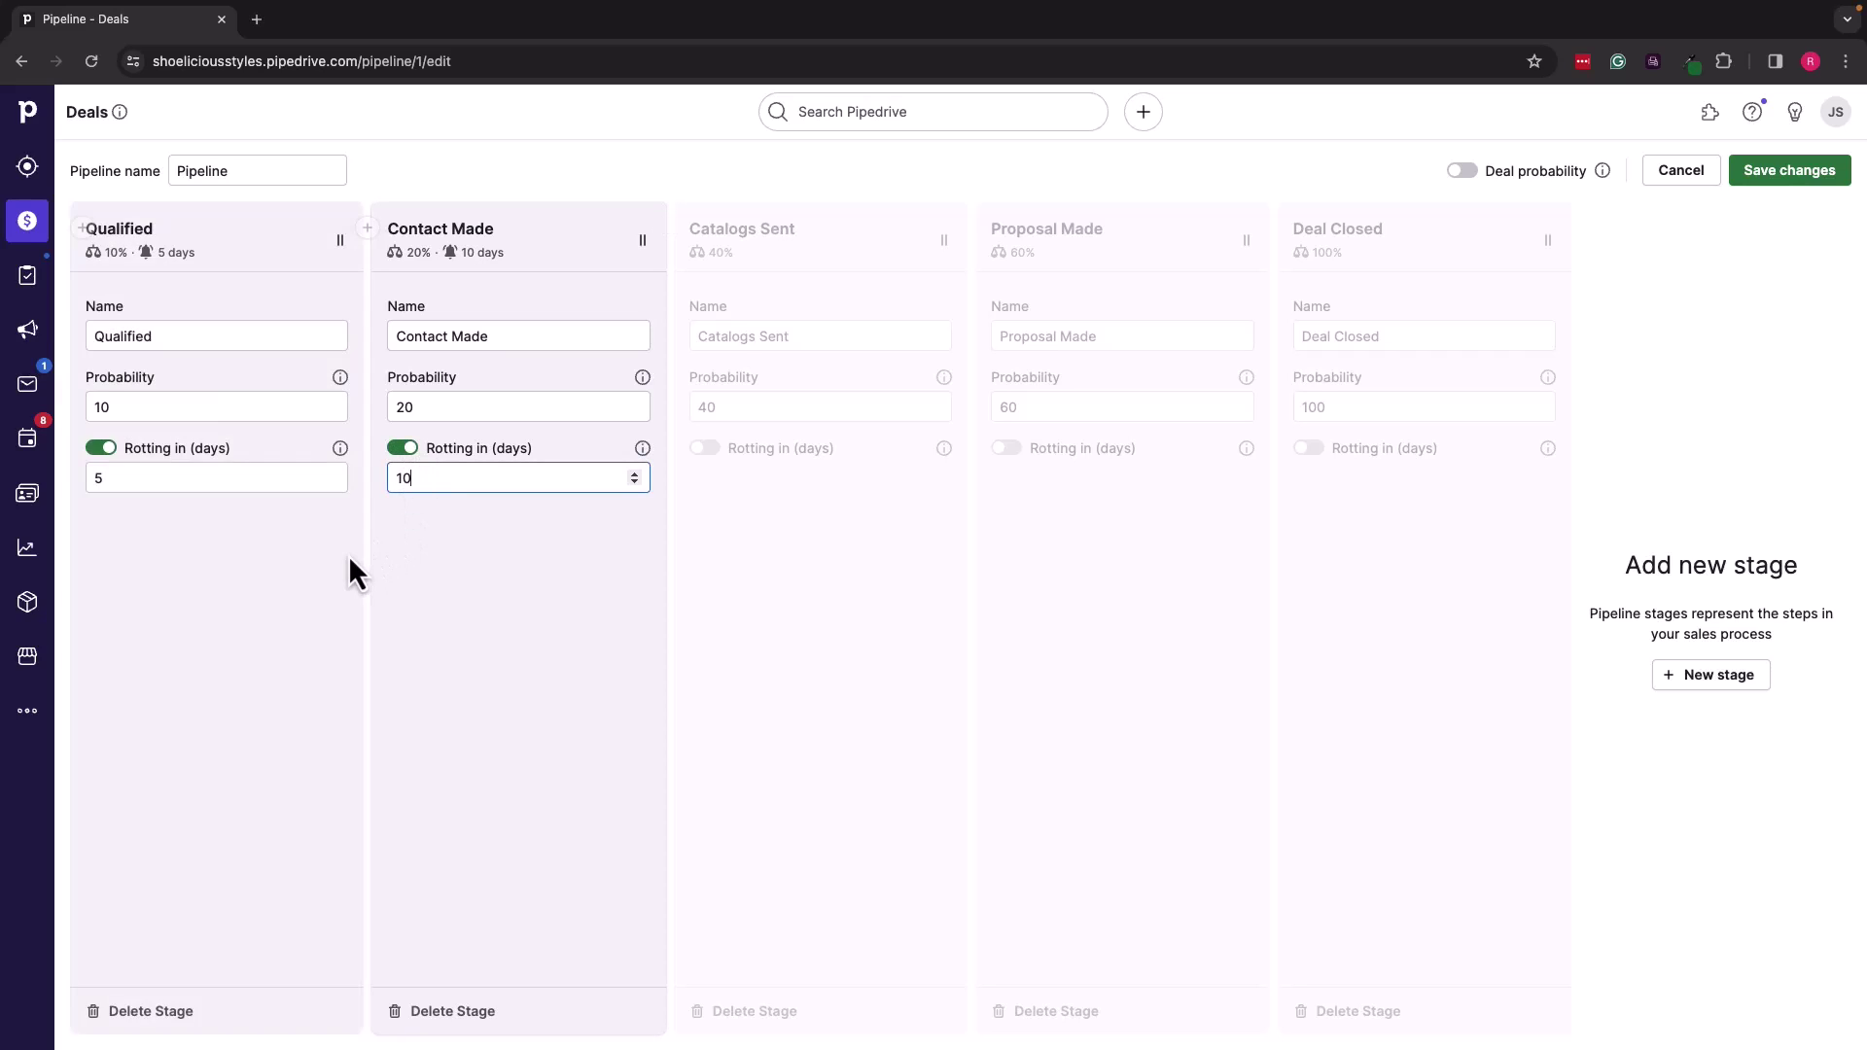
Step: Turn on deal rotting at 10 days for Catalogs Sent and 15 days for Proposal Made
click(785, 517)
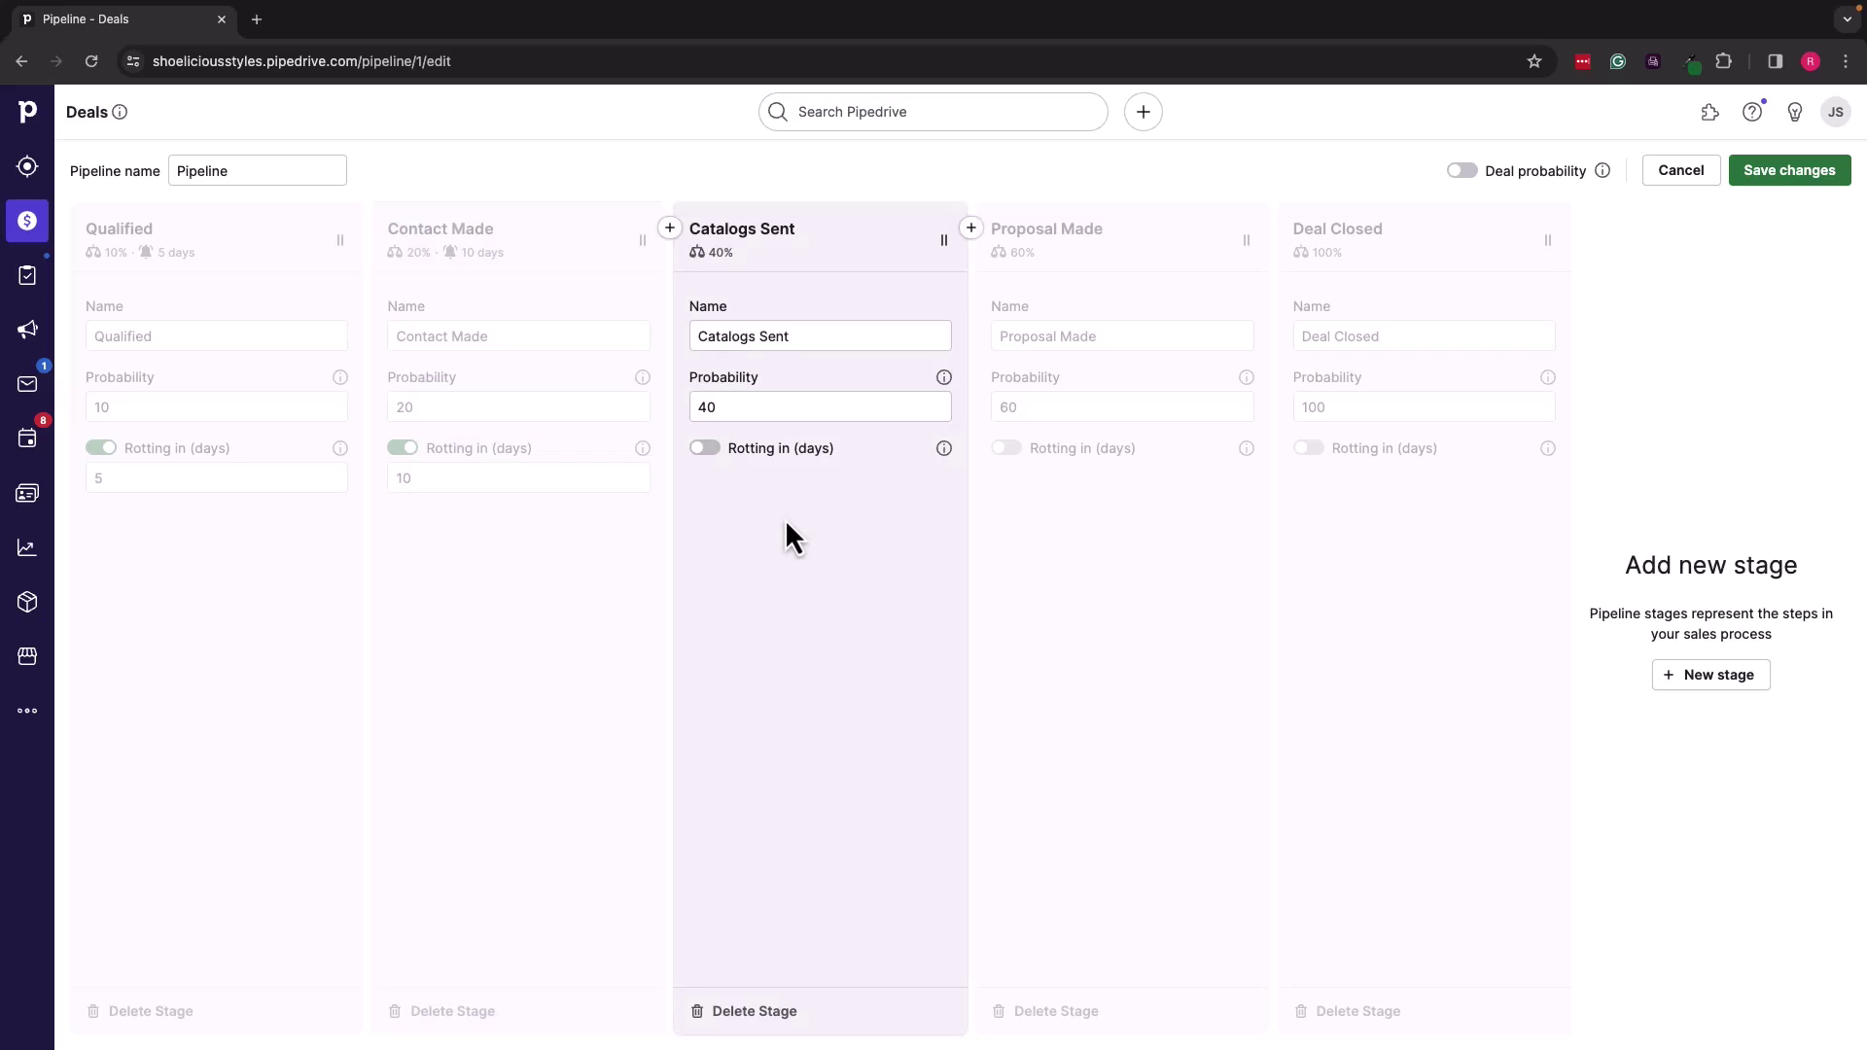
click(705, 450)
click(716, 477)
text(10)
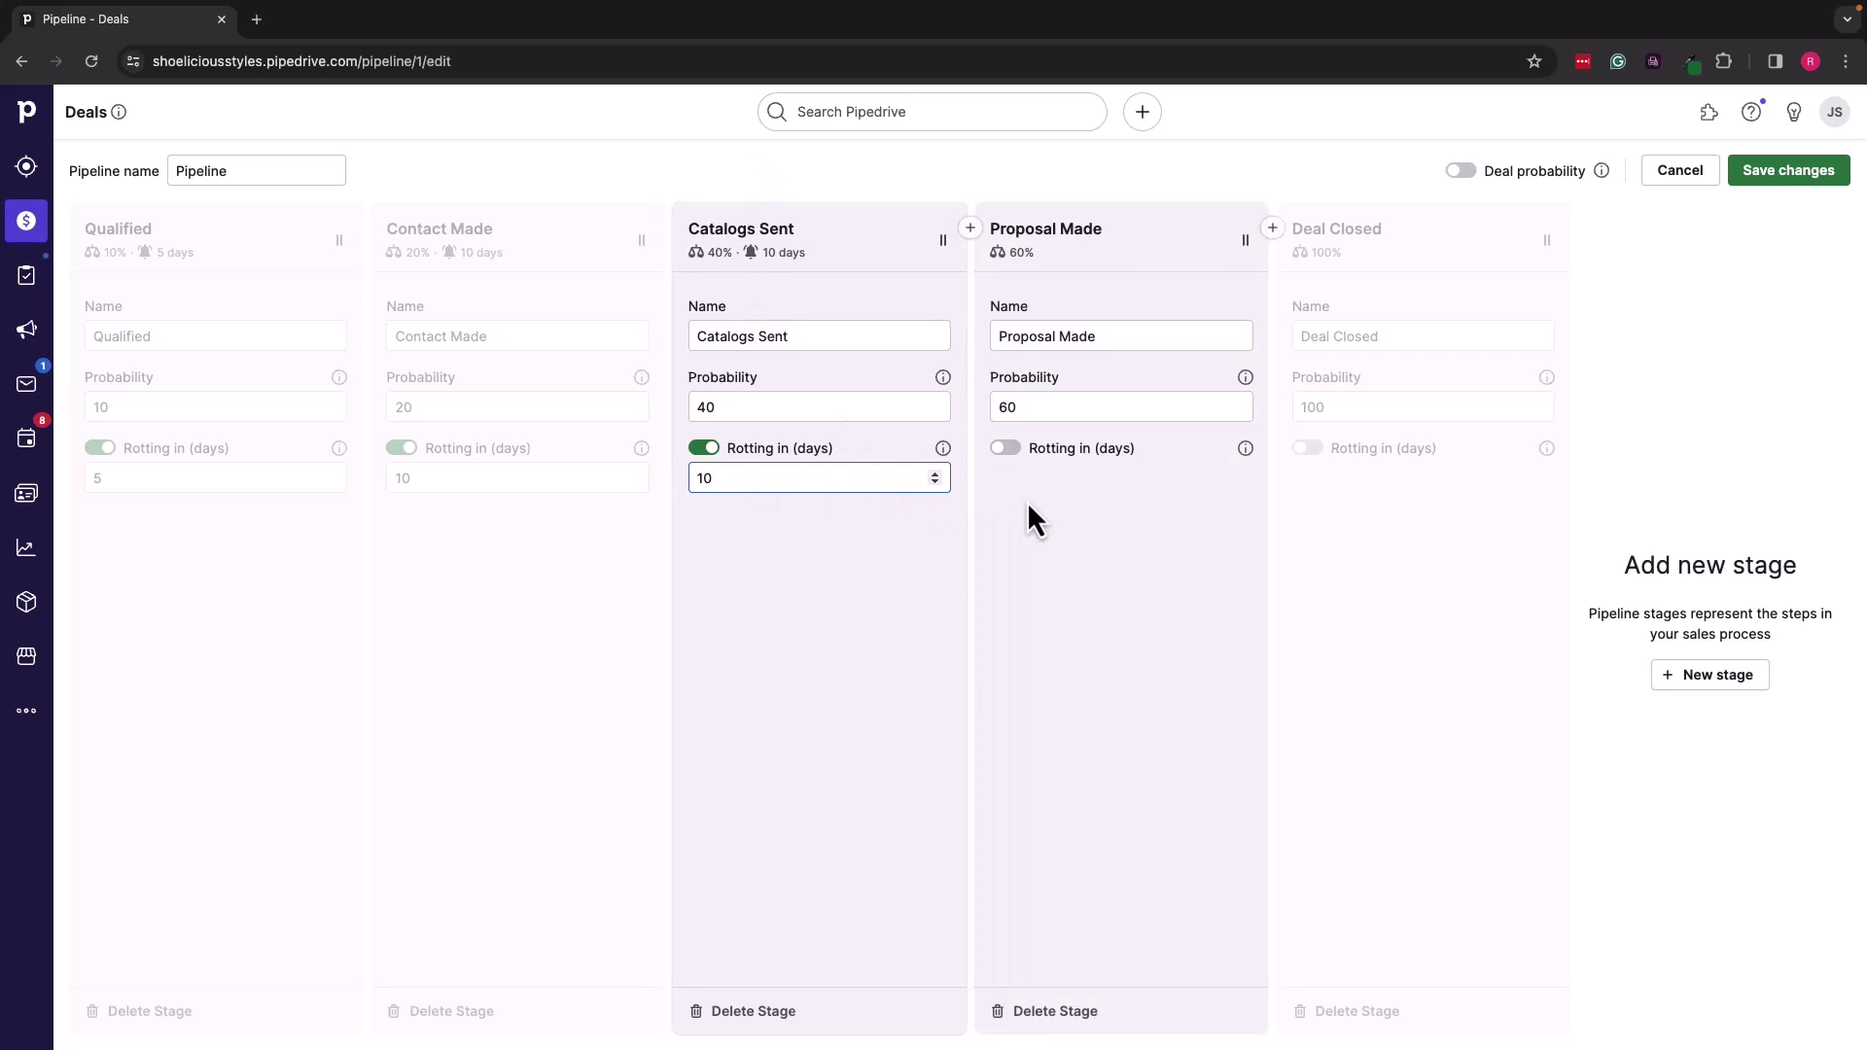
click(1005, 449)
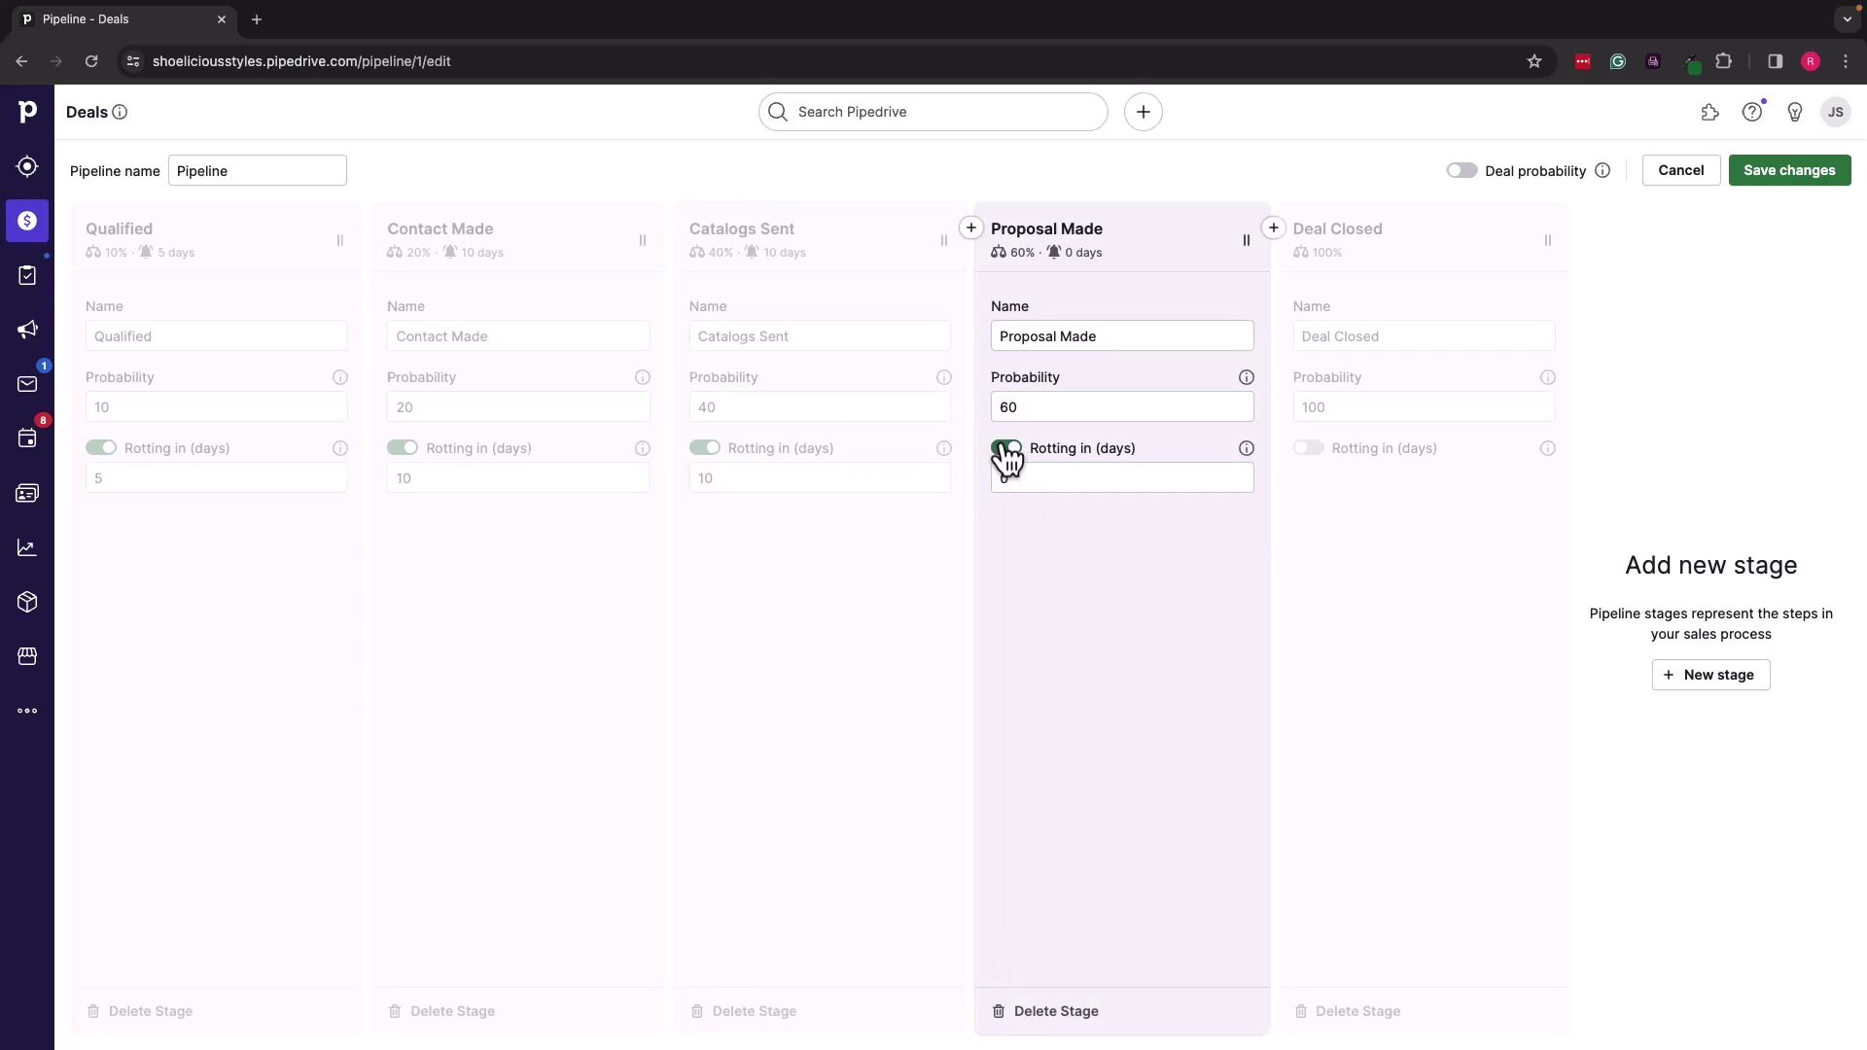
click(1012, 478)
key(BackSpace)
text(15)
click(1113, 554)
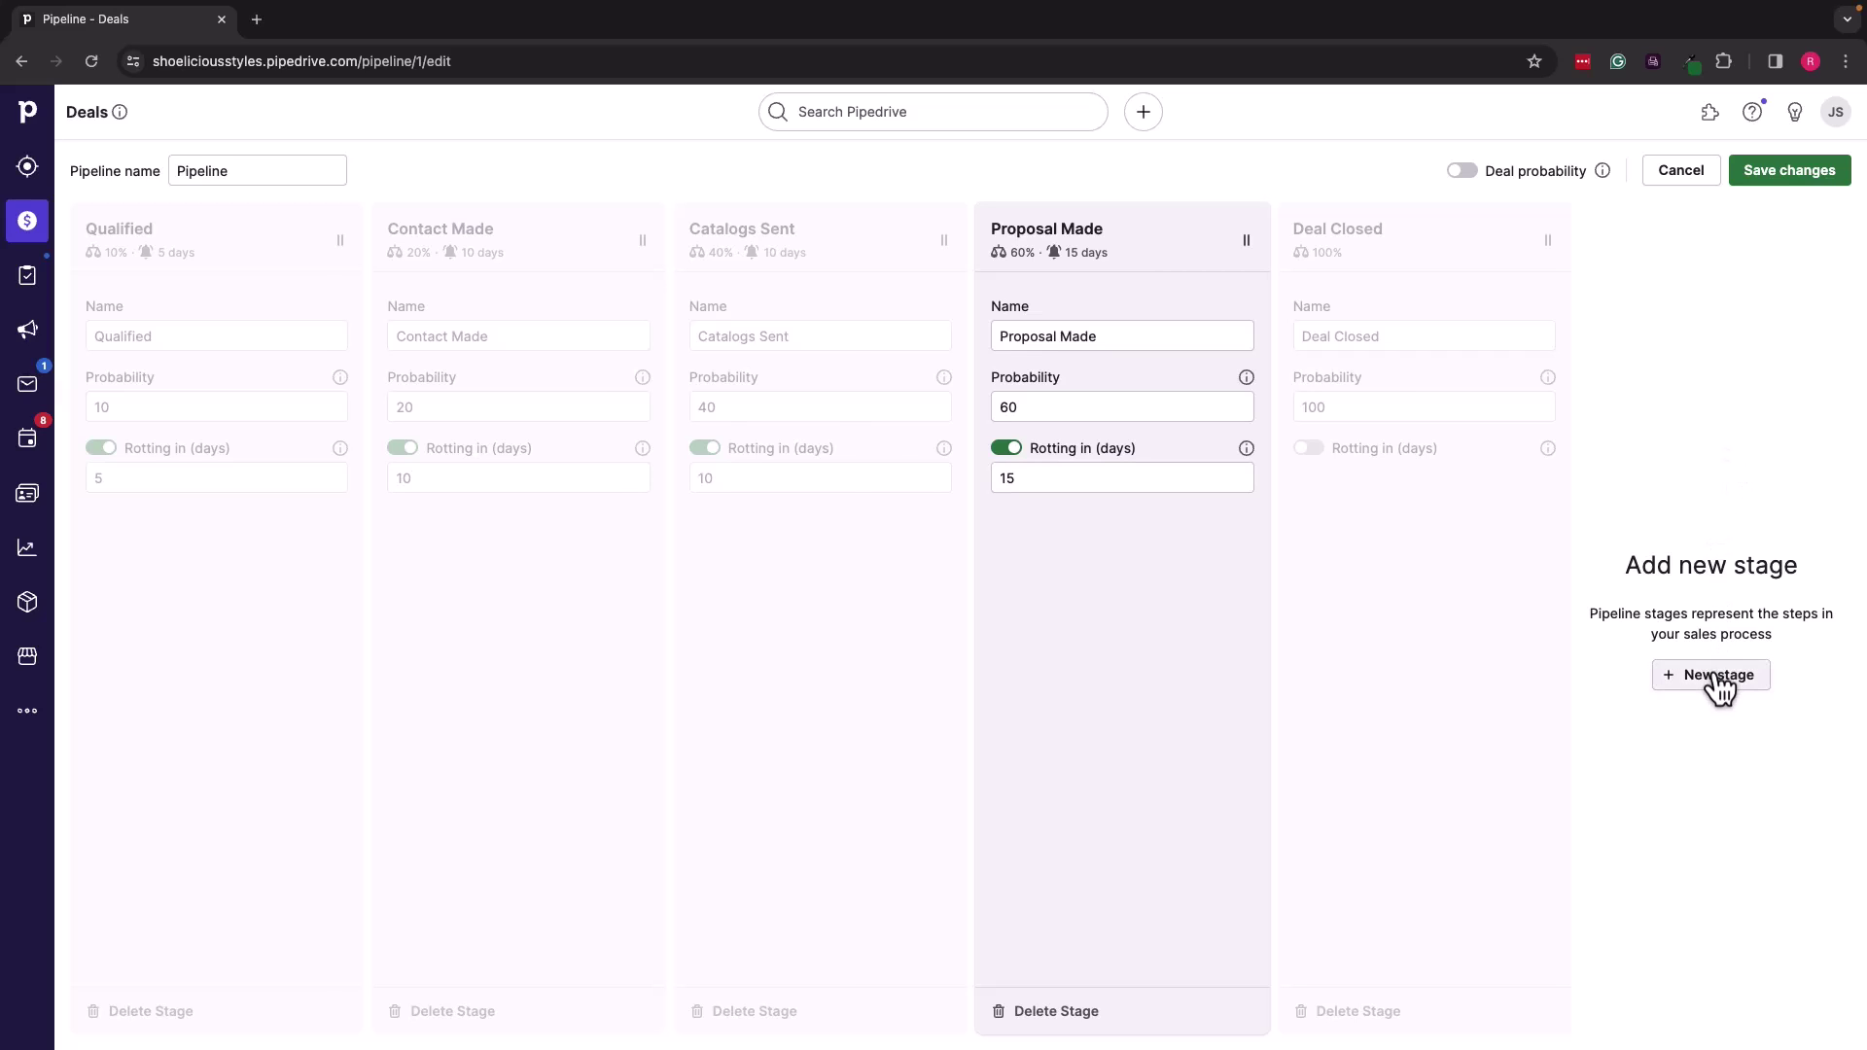
click(1719, 678)
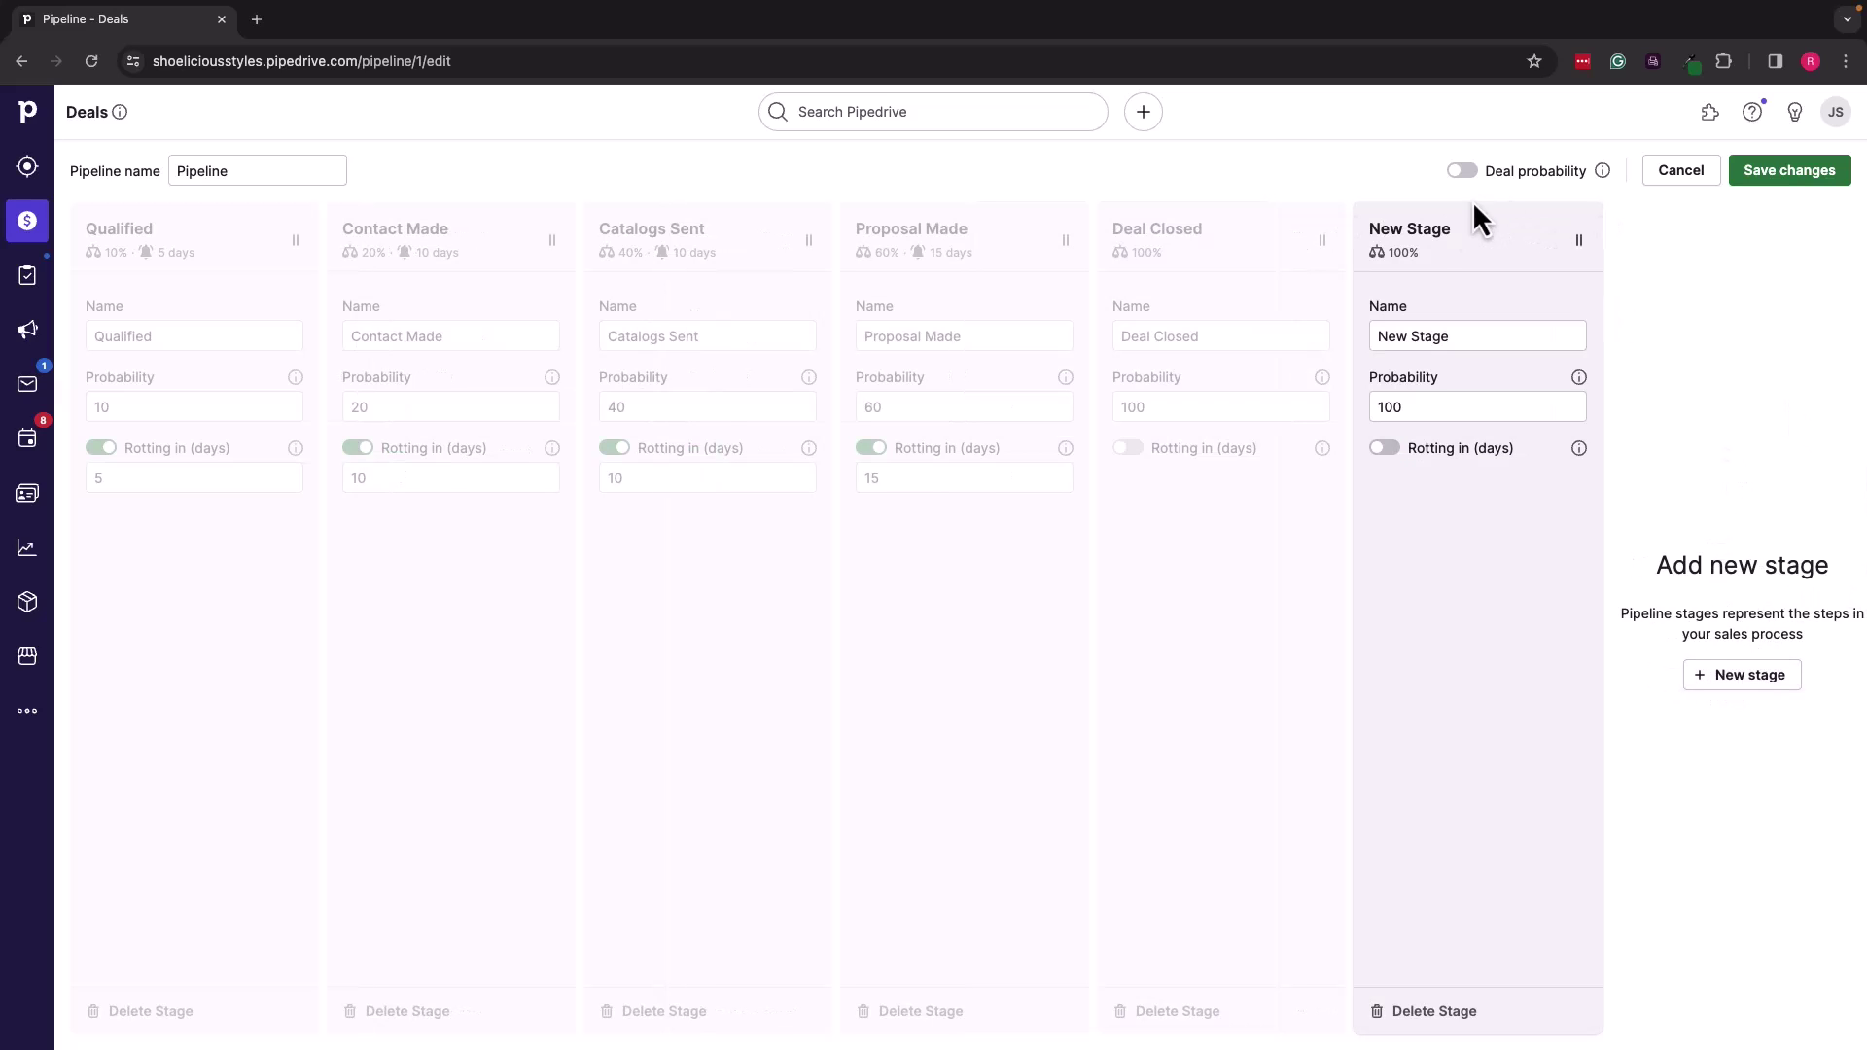
click(1729, 676)
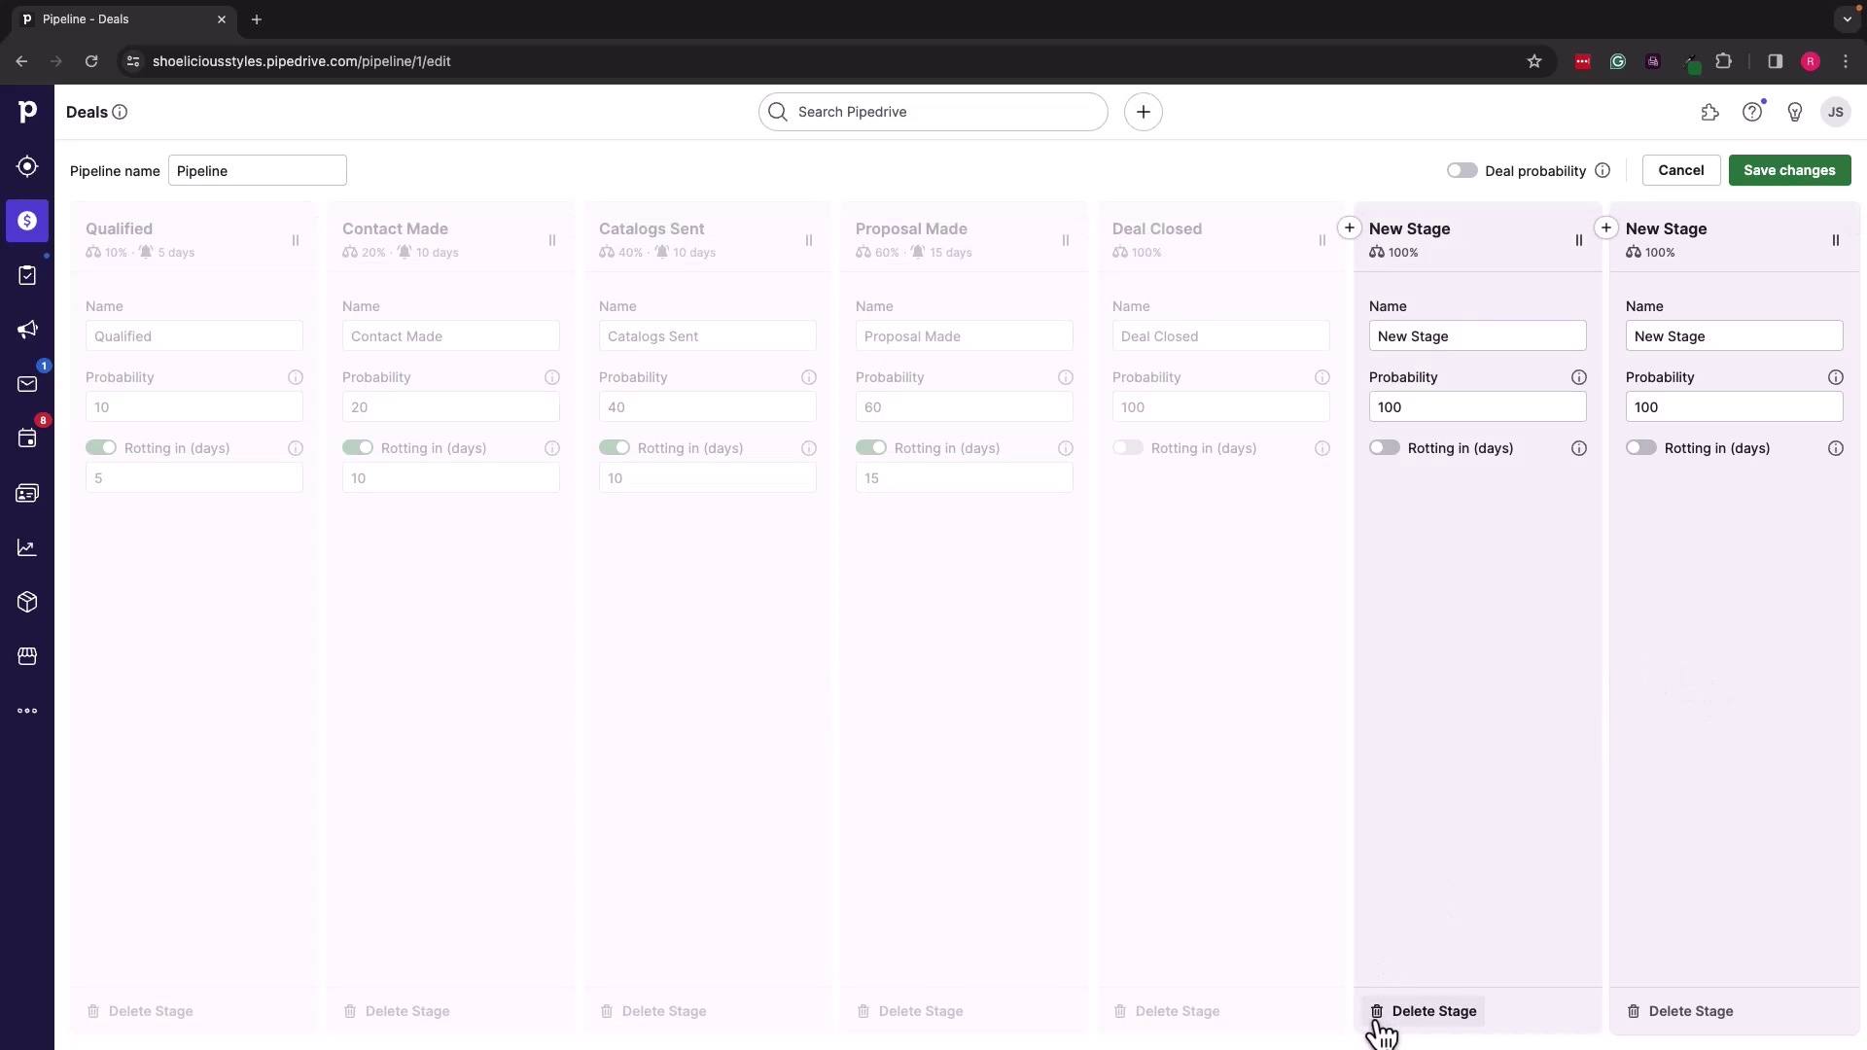
click(1381, 1012)
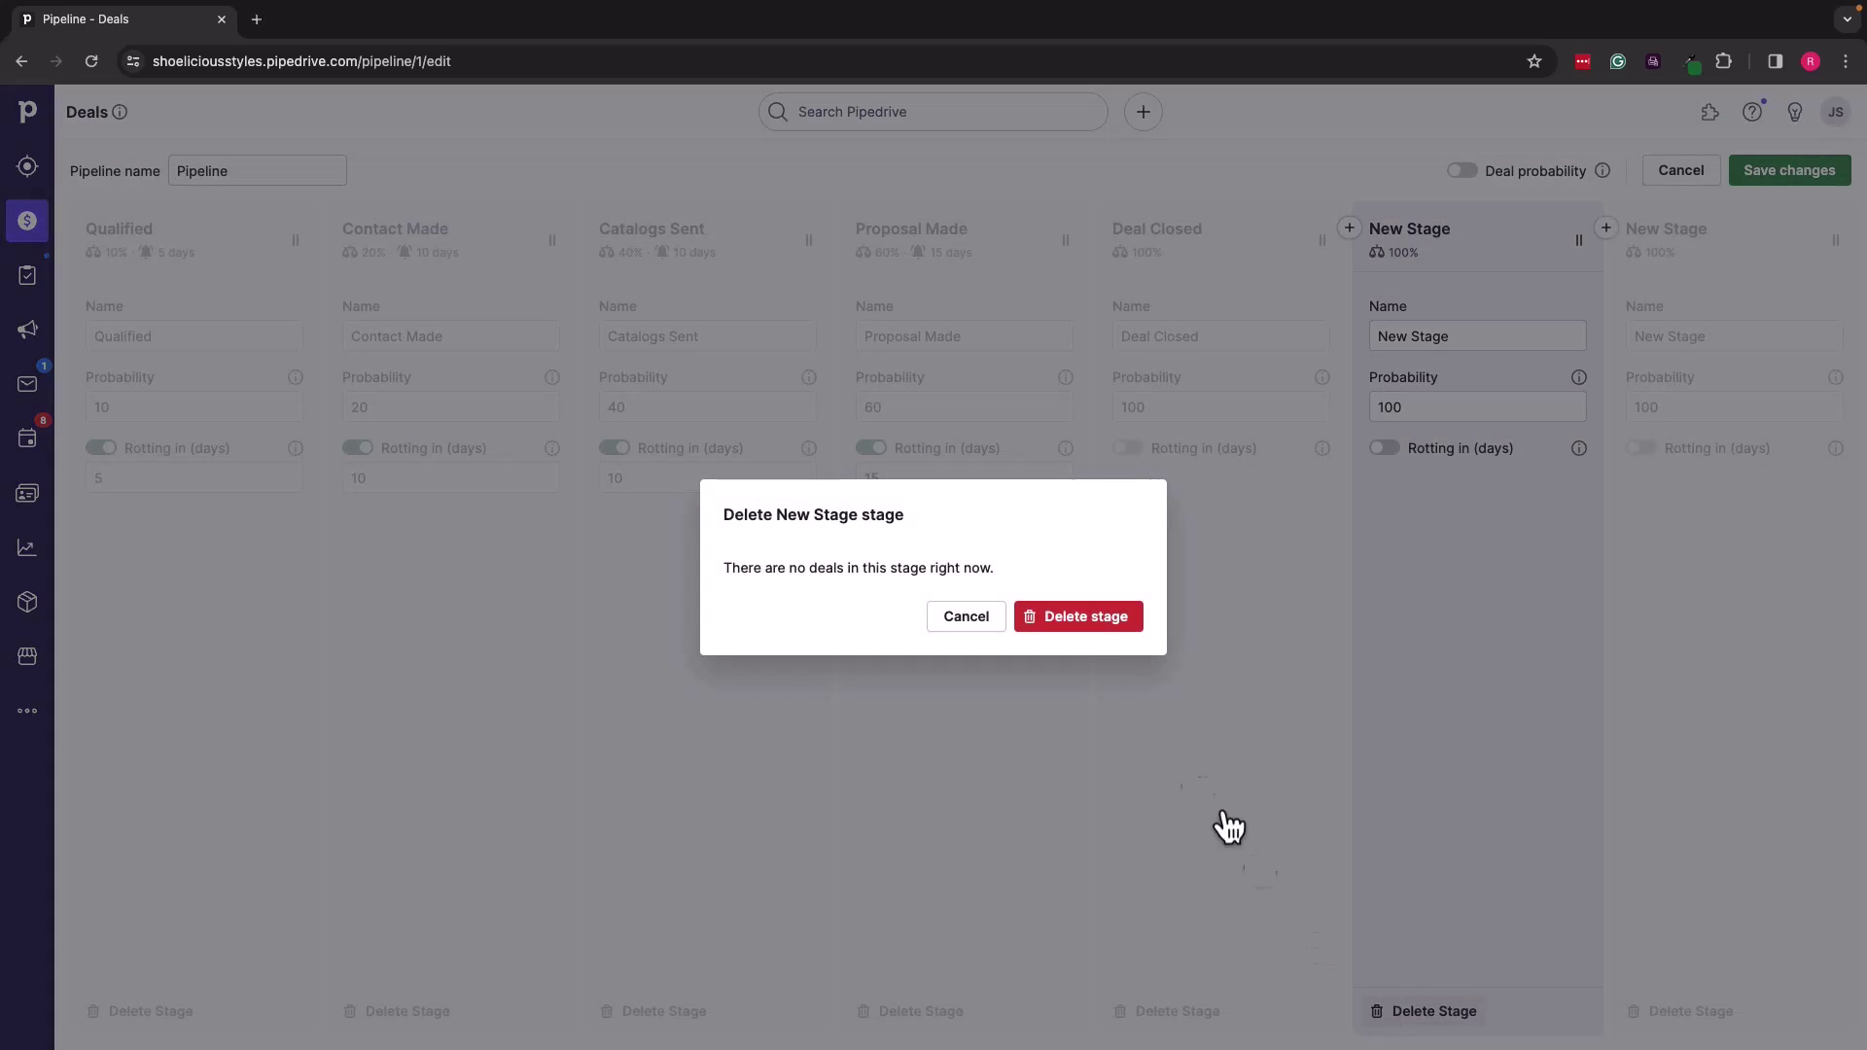
click(1089, 612)
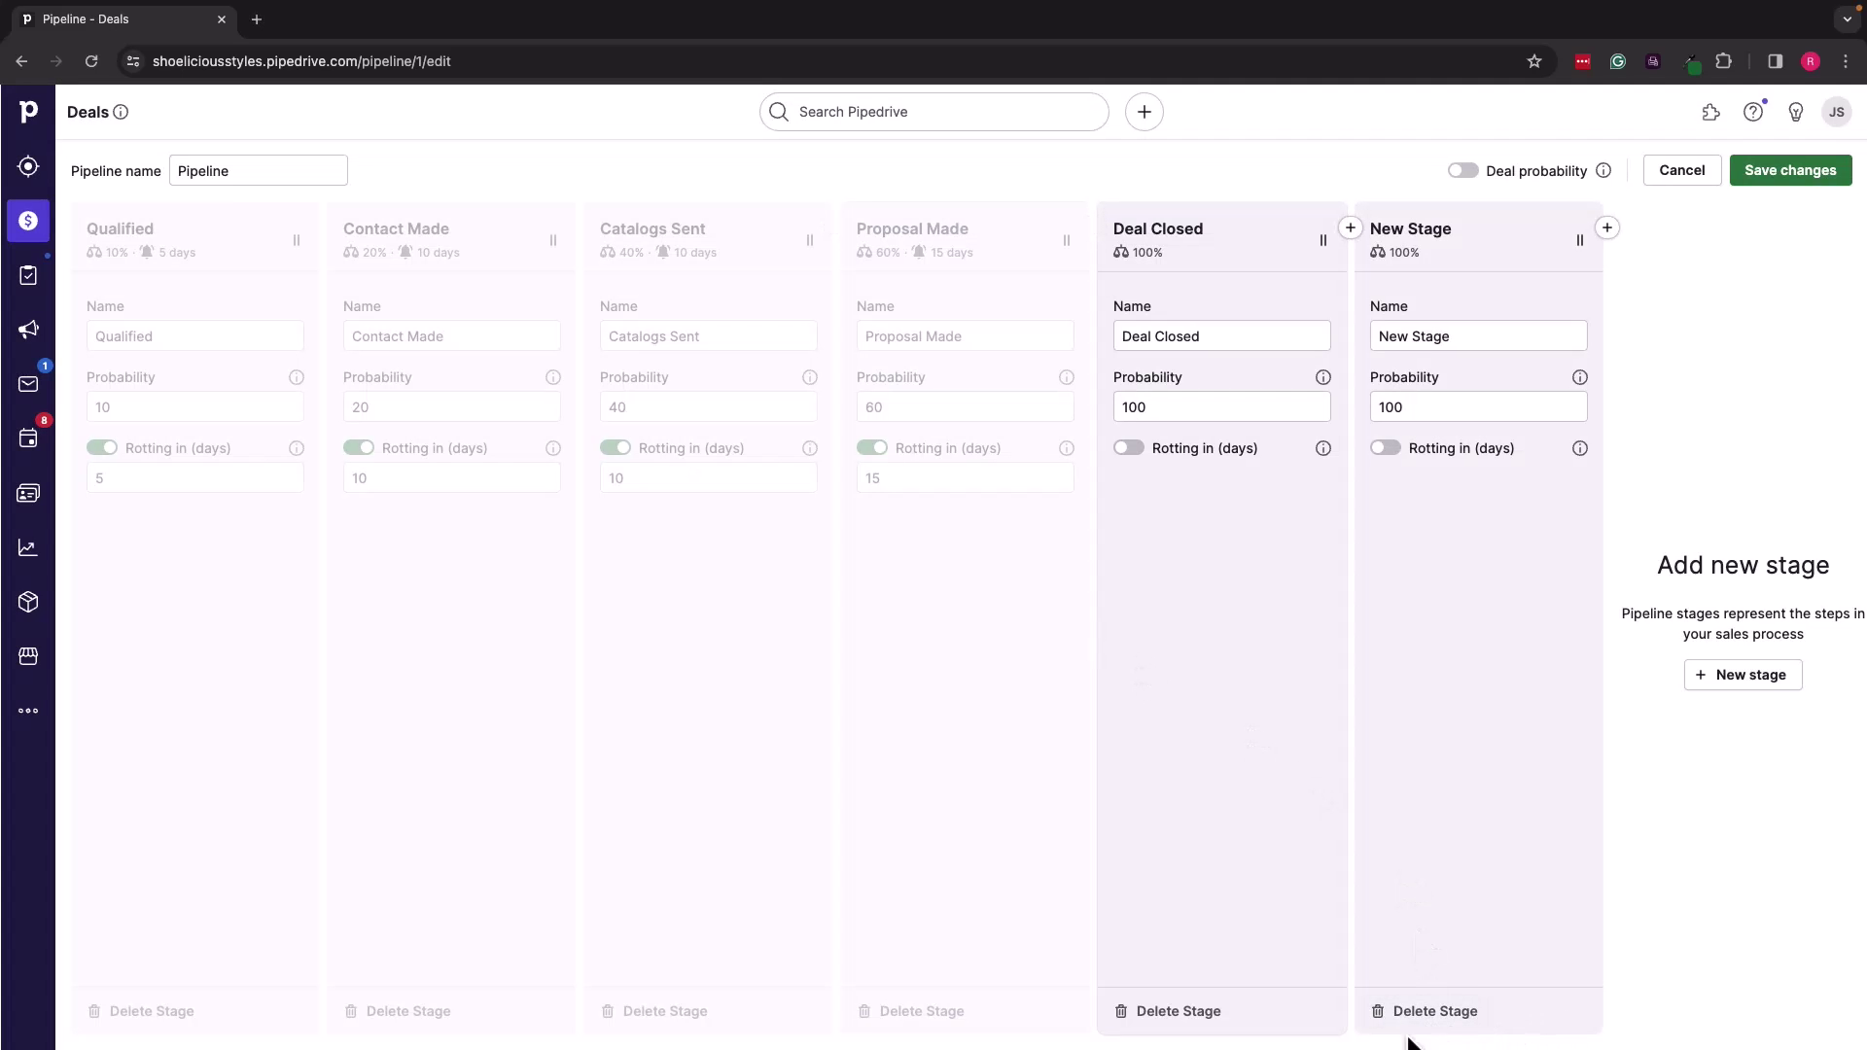
click(1432, 1017)
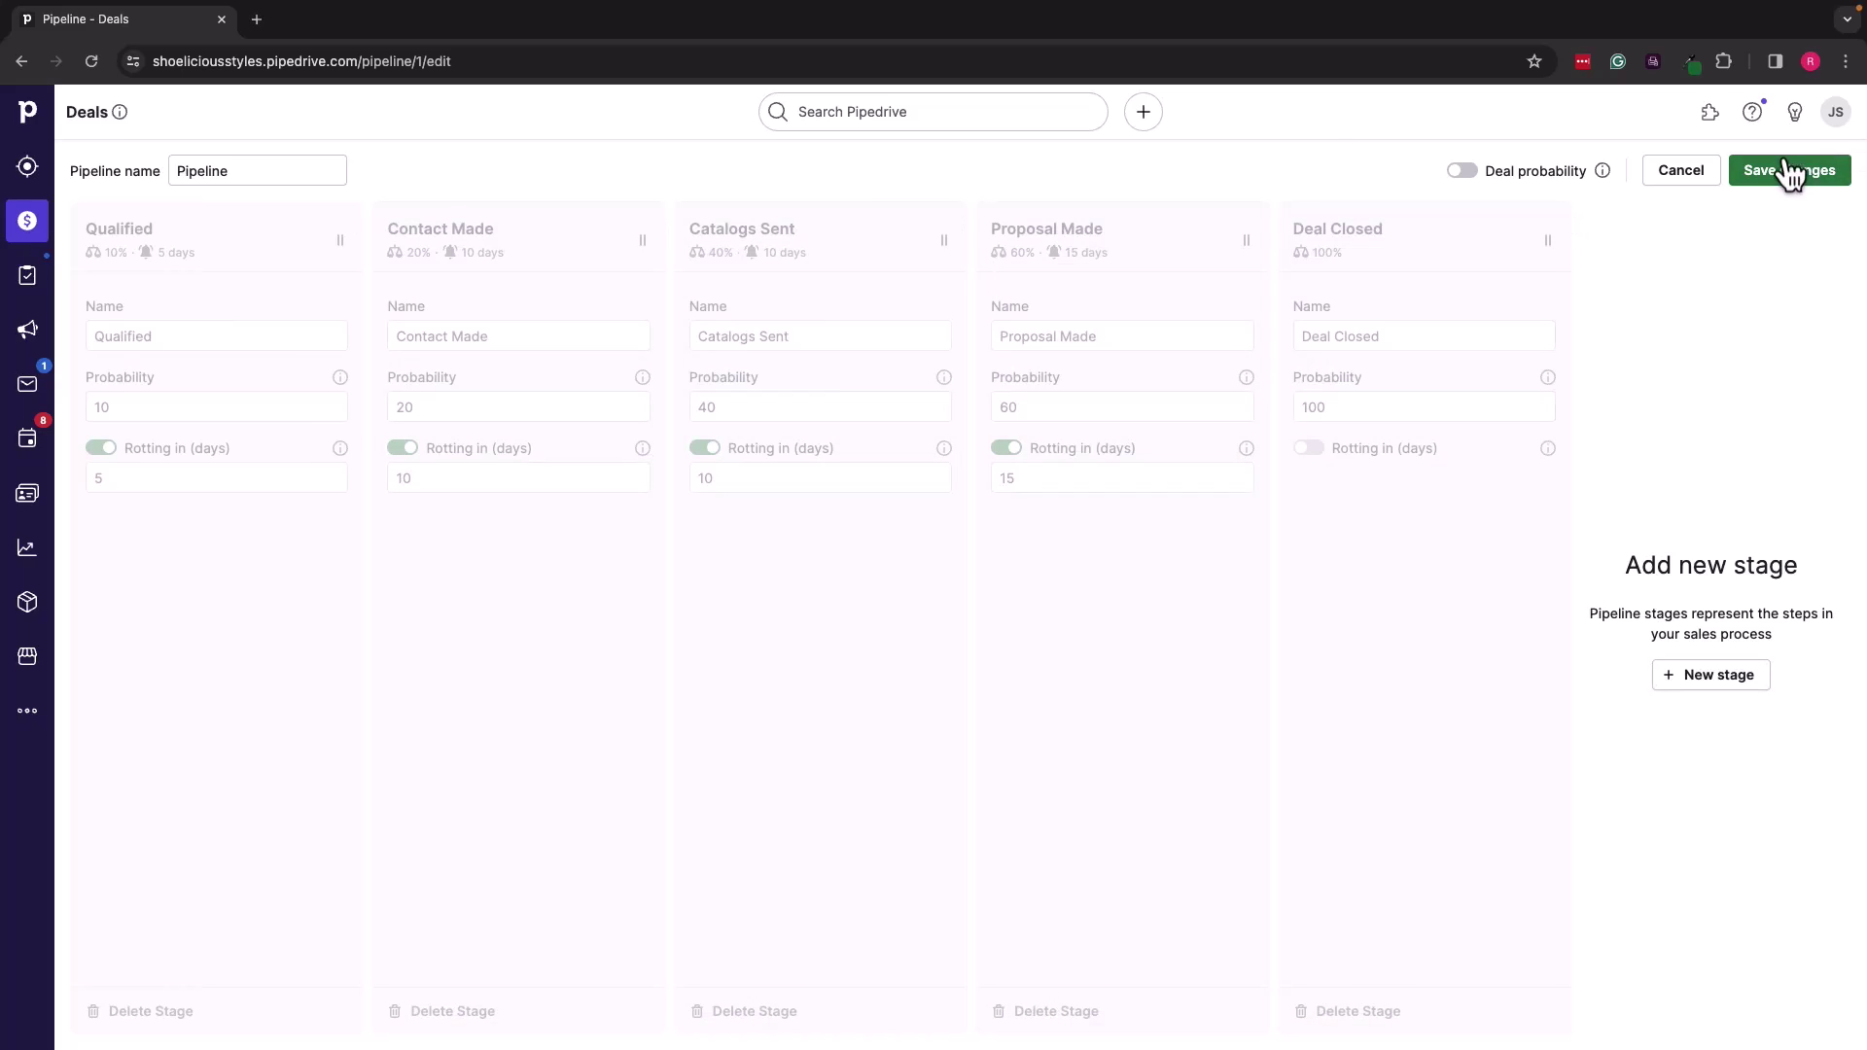
Step: Save the renamed stages, probabilities and rotting settings in the pipeline editor
click(1786, 175)
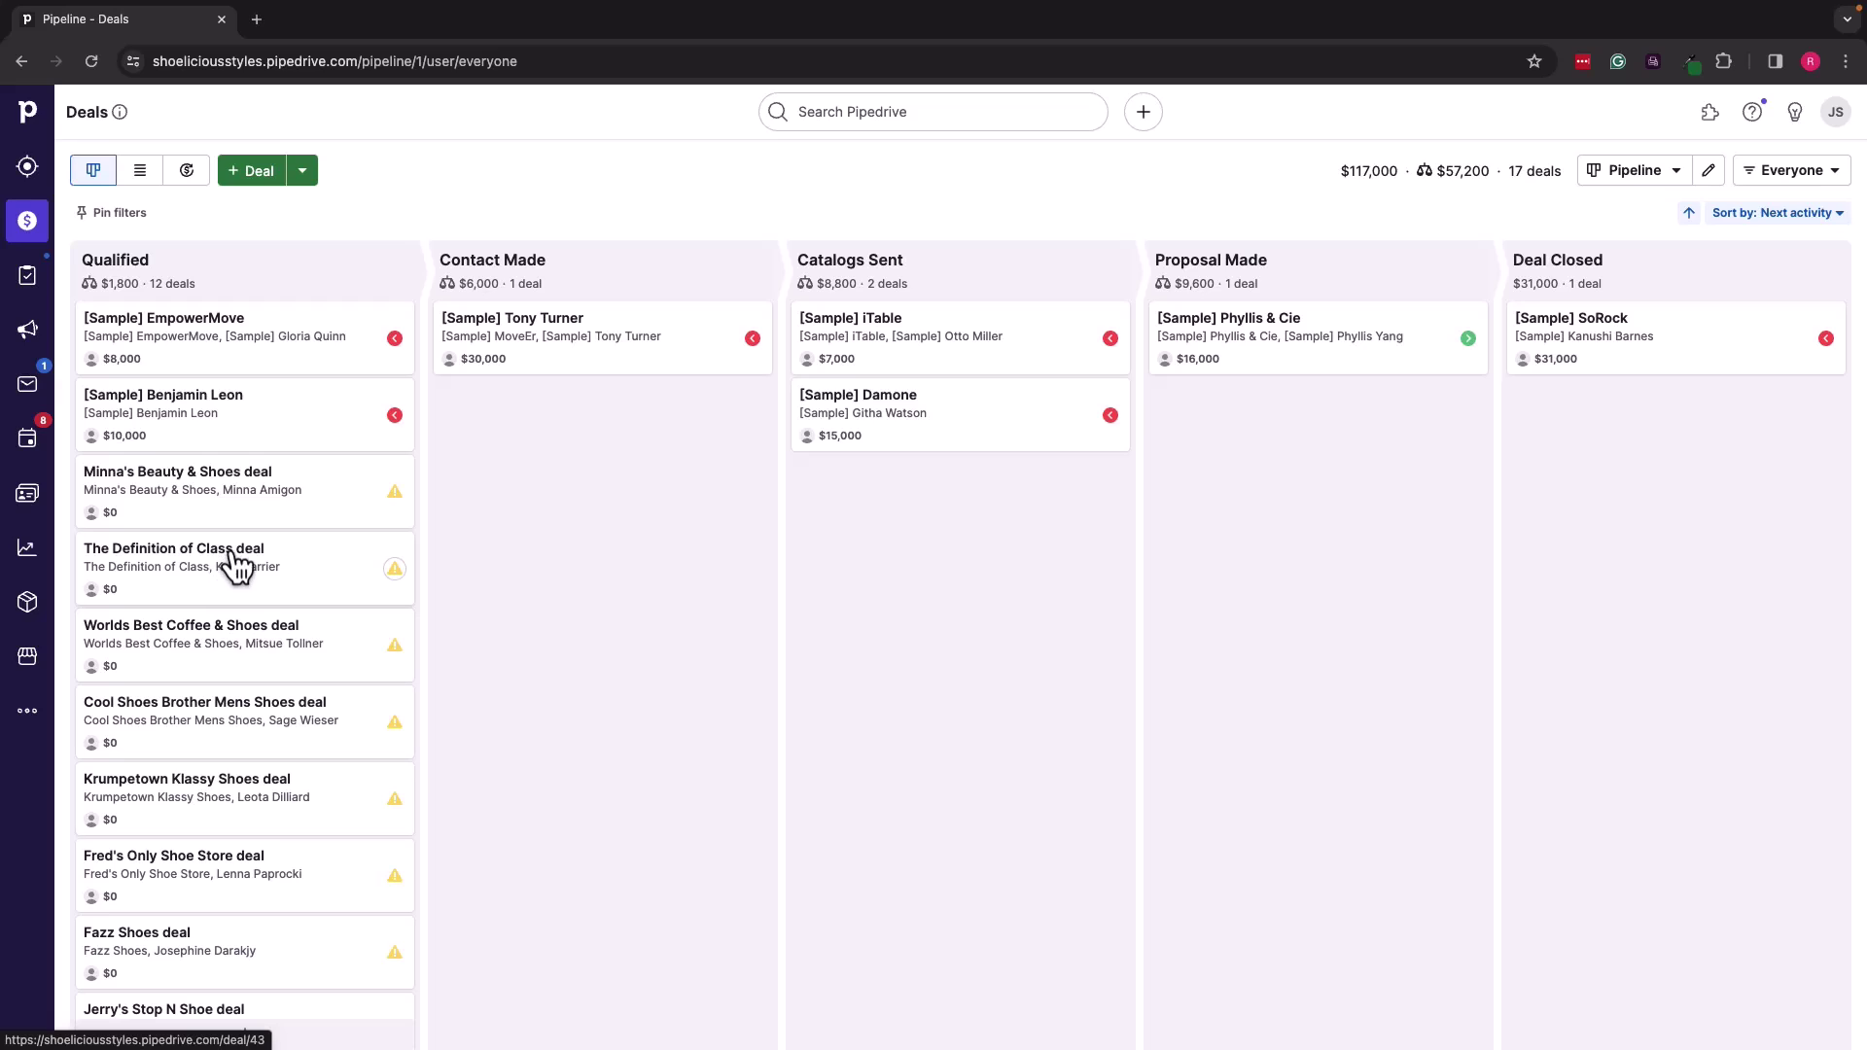
Step: Add a note requesting a Tuesday callback to The Definition of Class deal, then move it to Contact Made
click(270, 569)
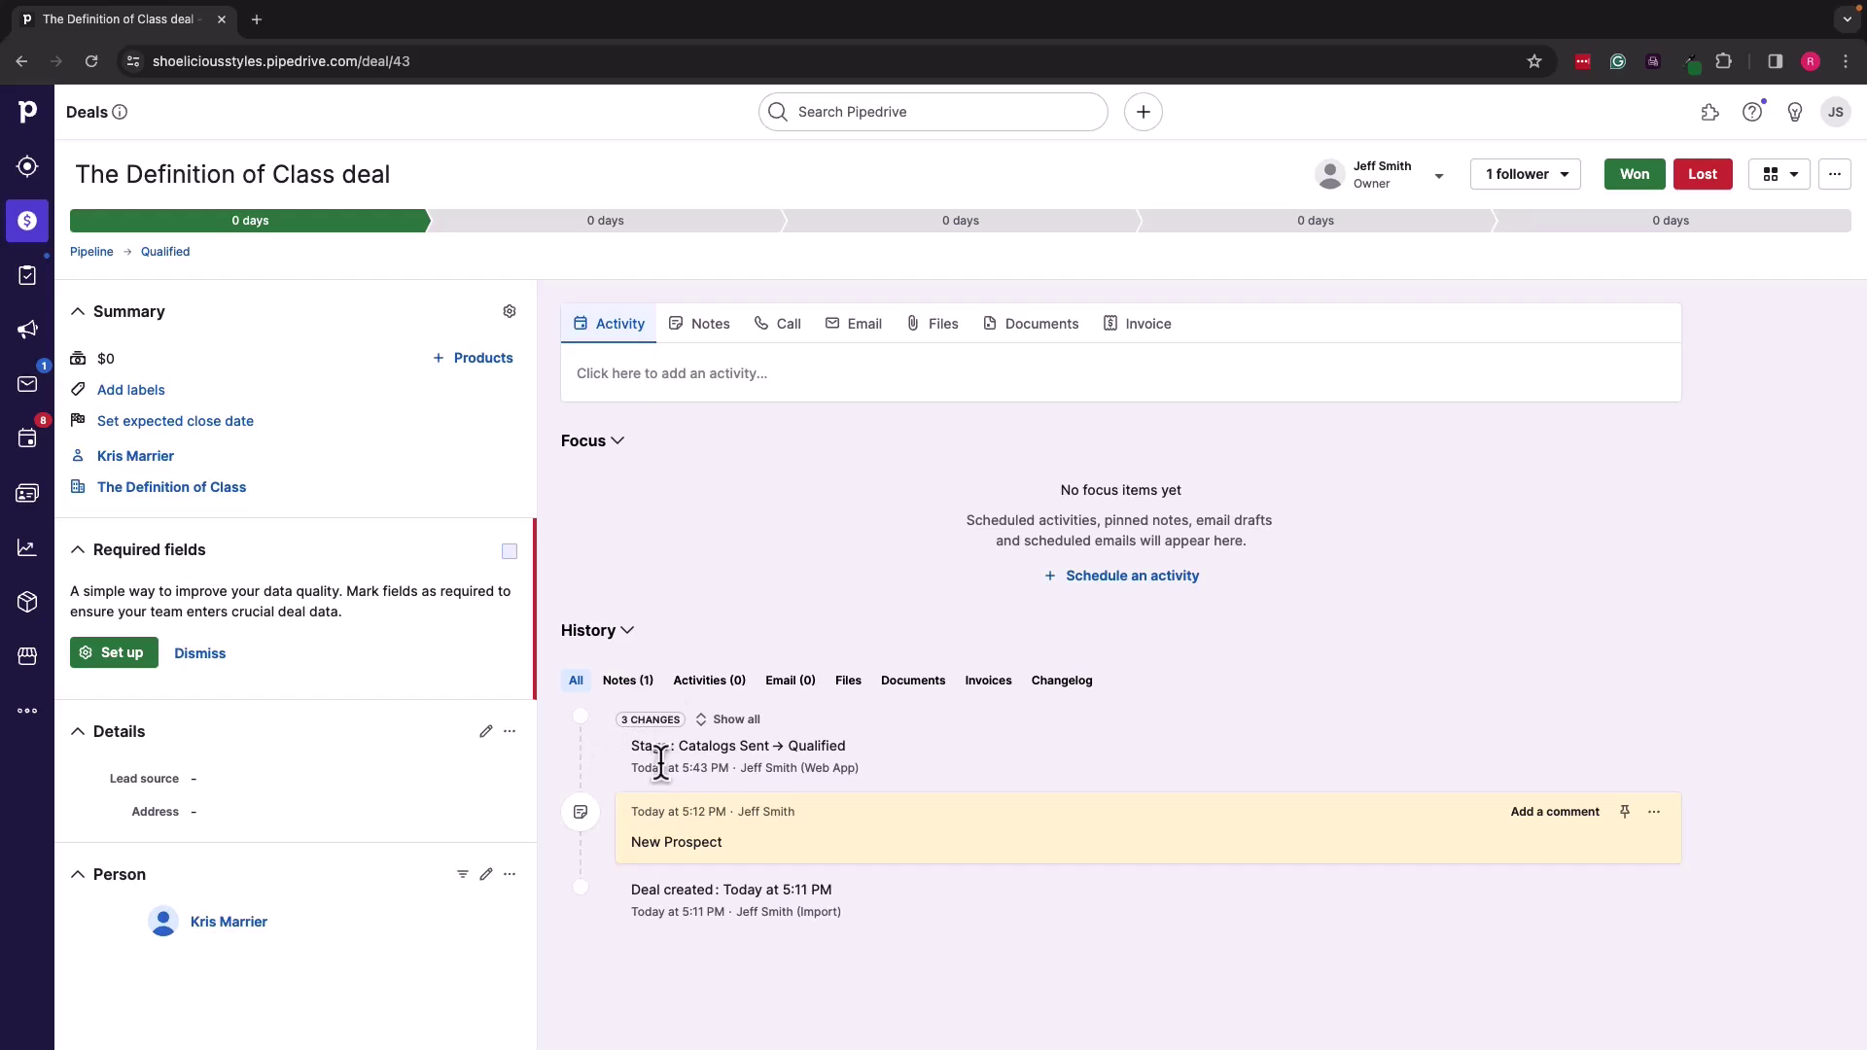
click(713, 374)
click(696, 325)
text(Spoke with Kris. He was busy, but wants me to call back on Tuesday.)
key(ctrl+Return)
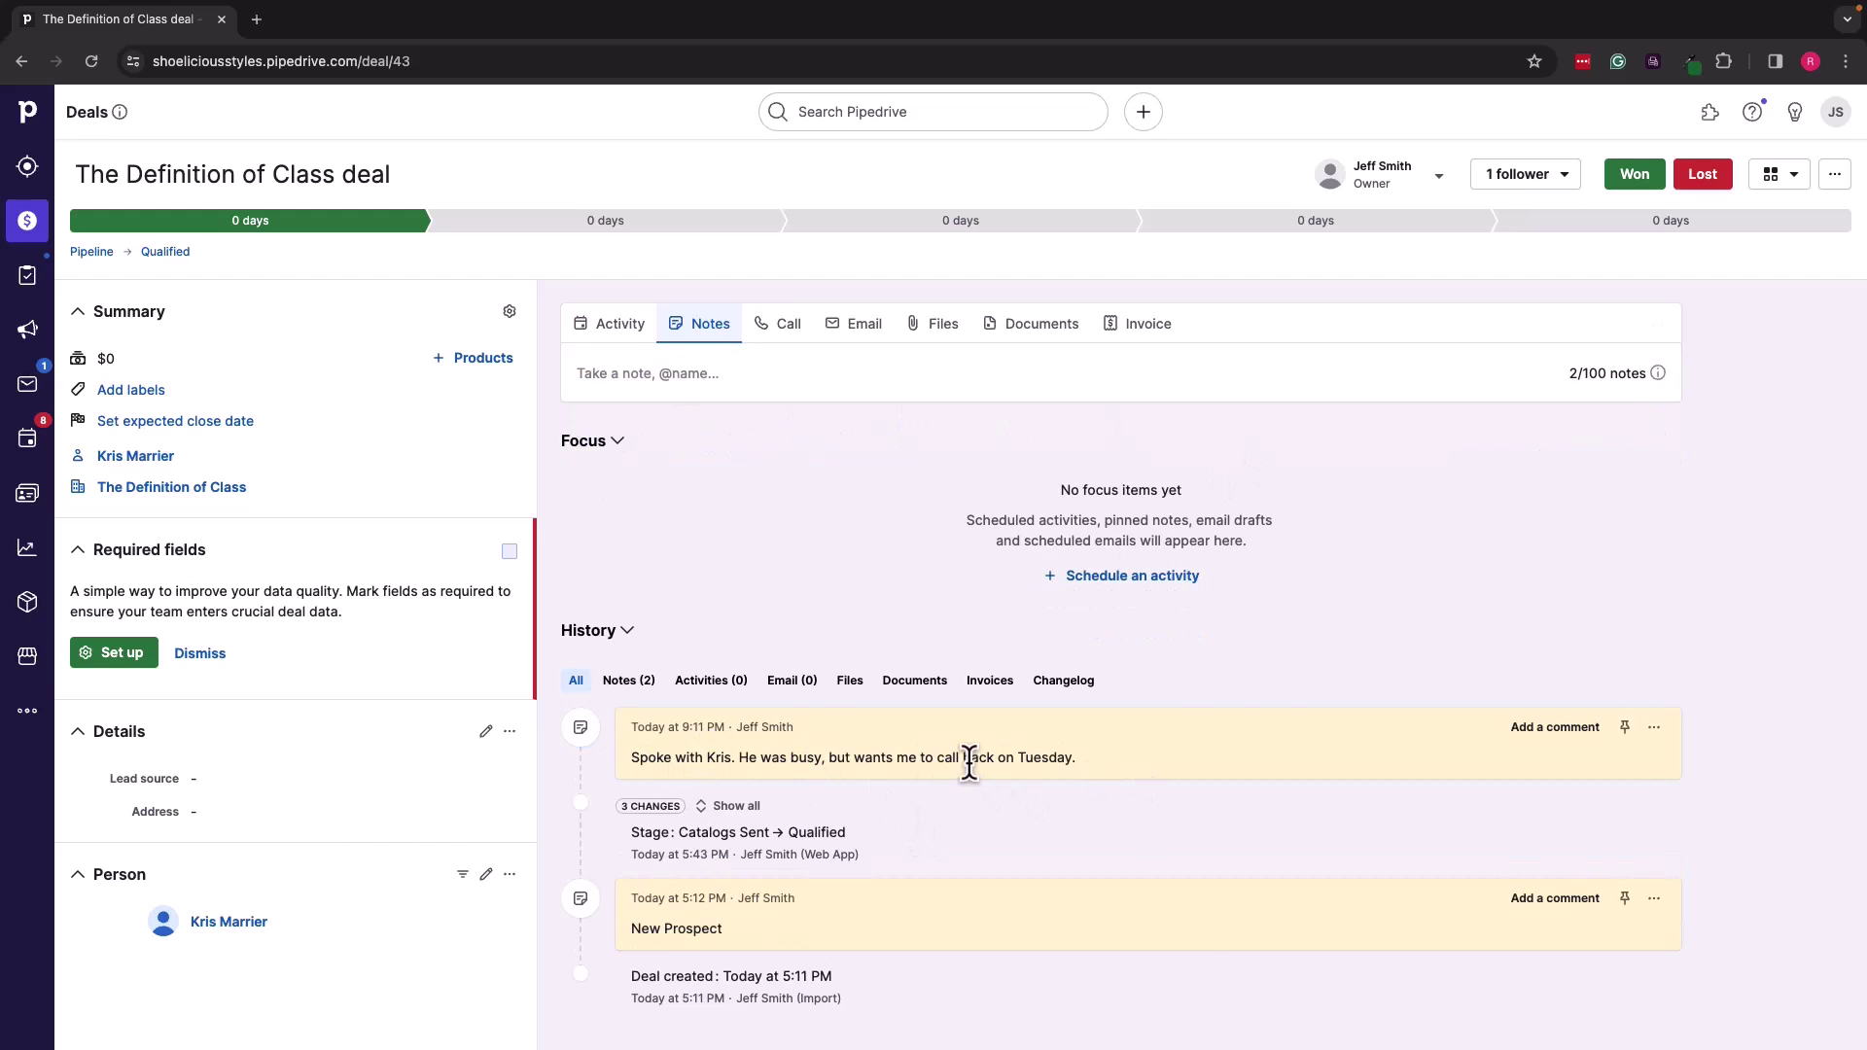
click(606, 222)
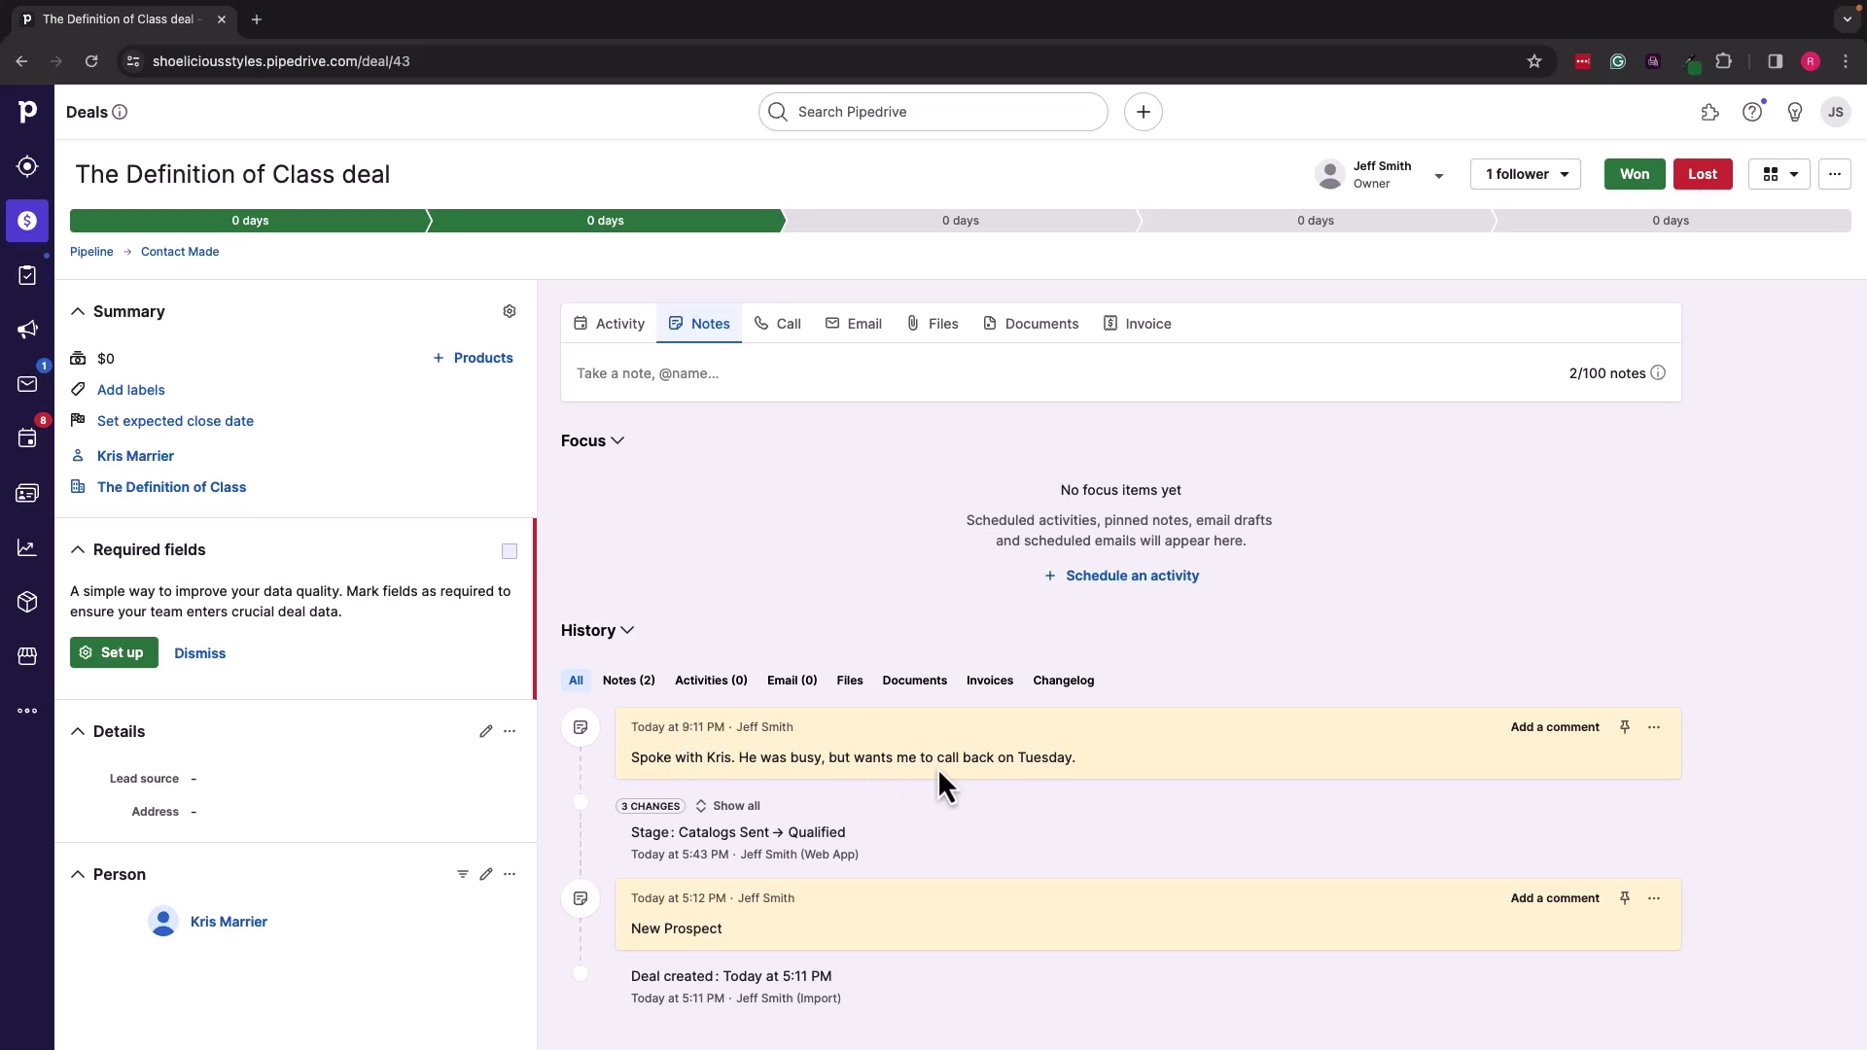
Step: Add a 'Call' activity dated March 26, 2024 to The Definition of Class deal
click(630, 331)
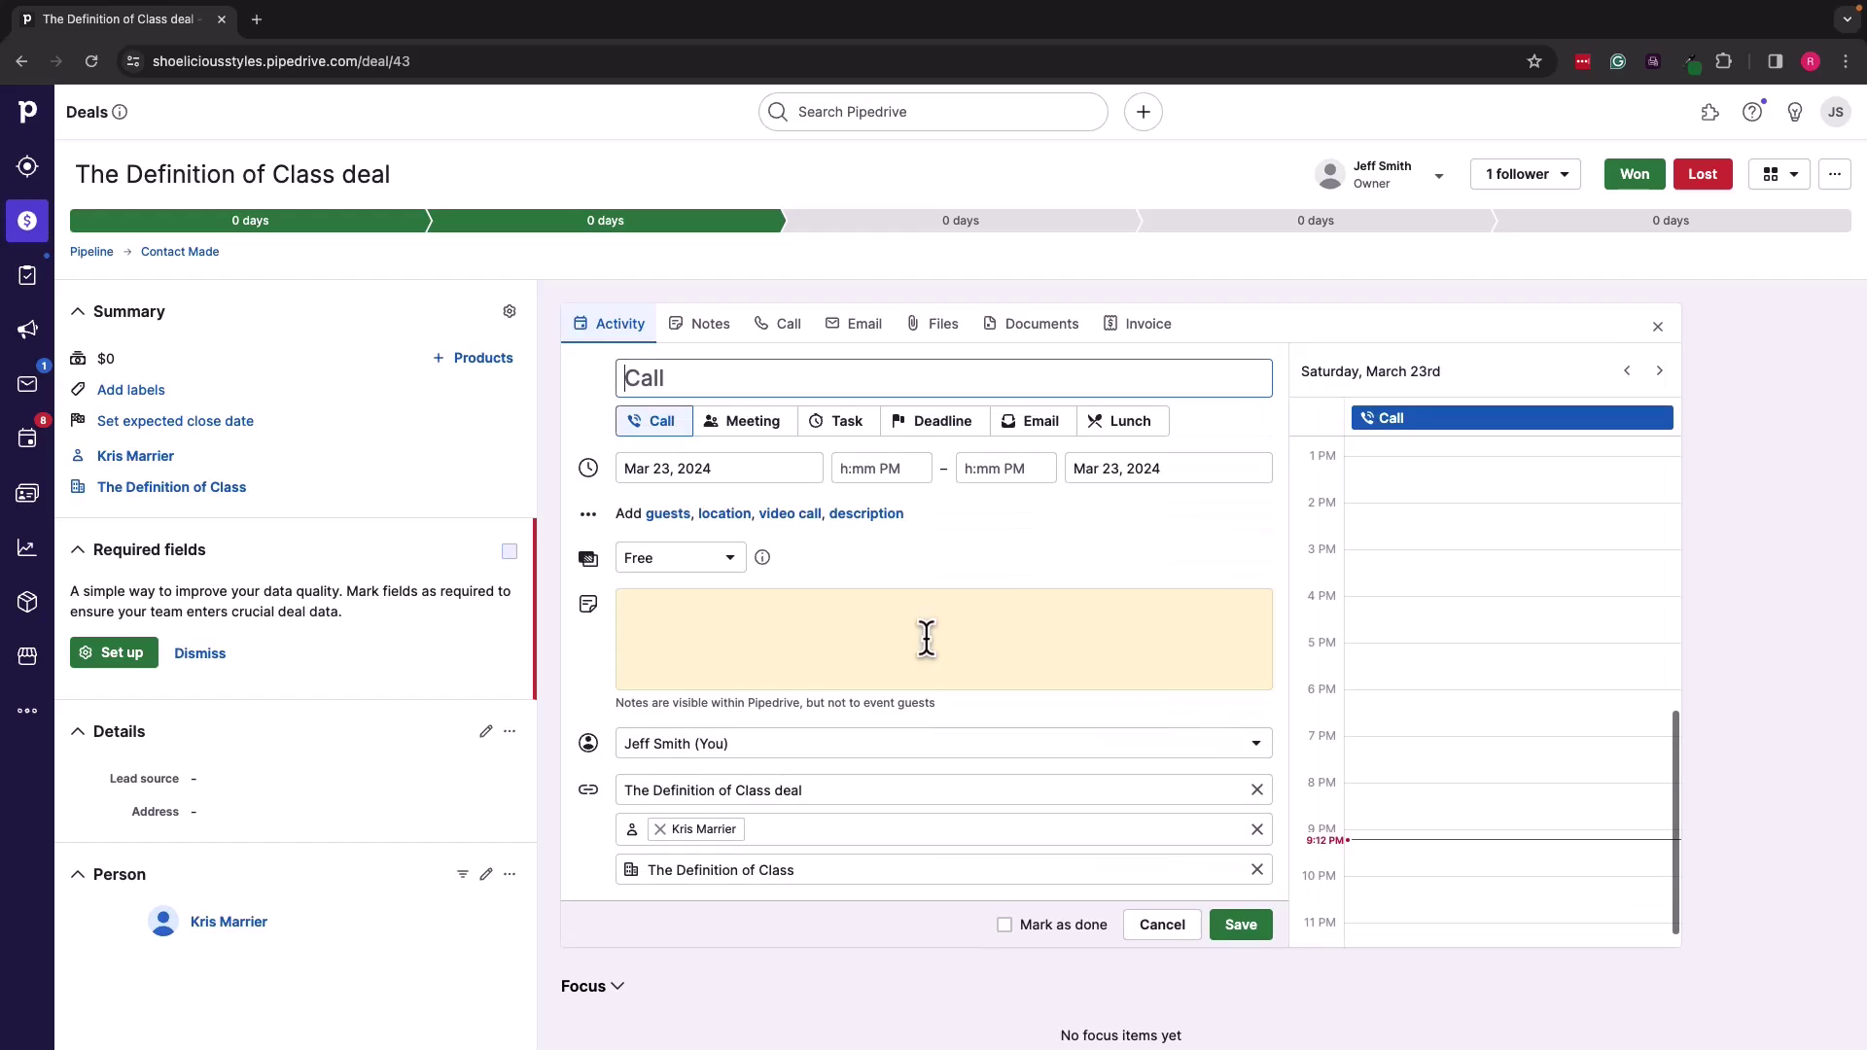
click(665, 468)
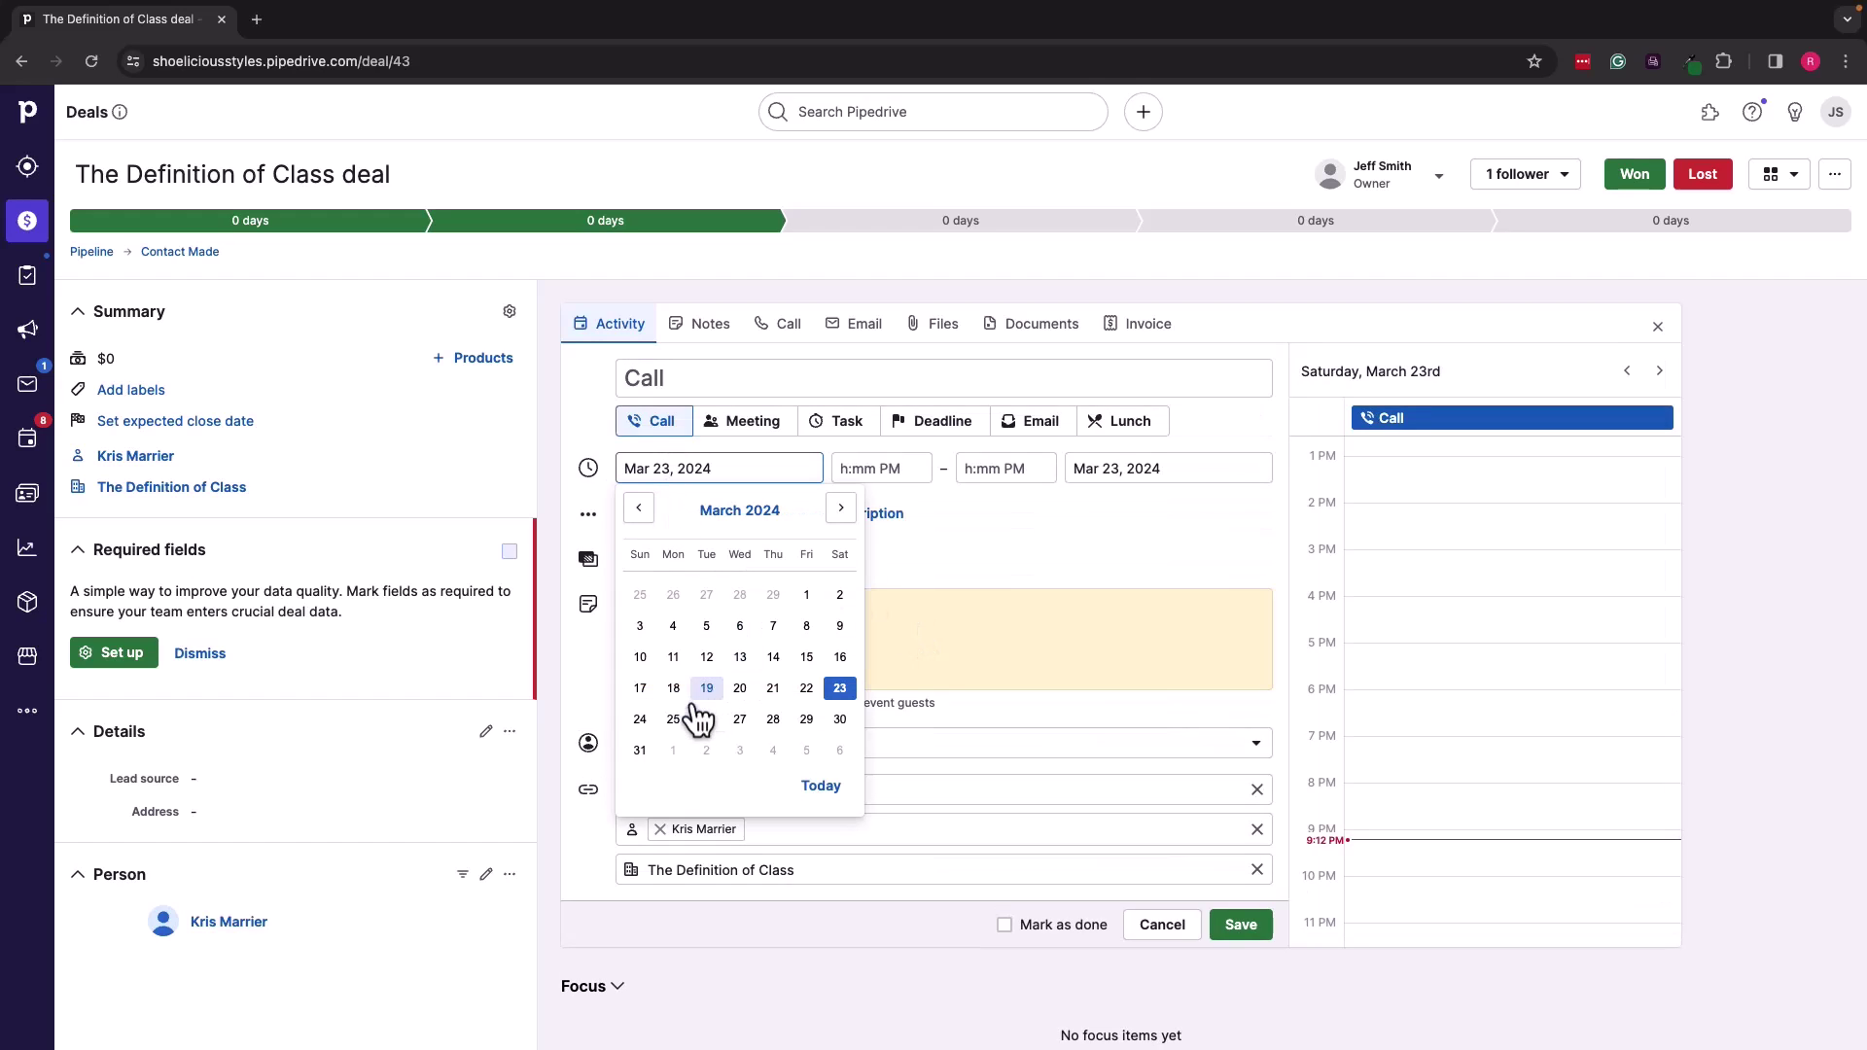
click(704, 727)
click(724, 371)
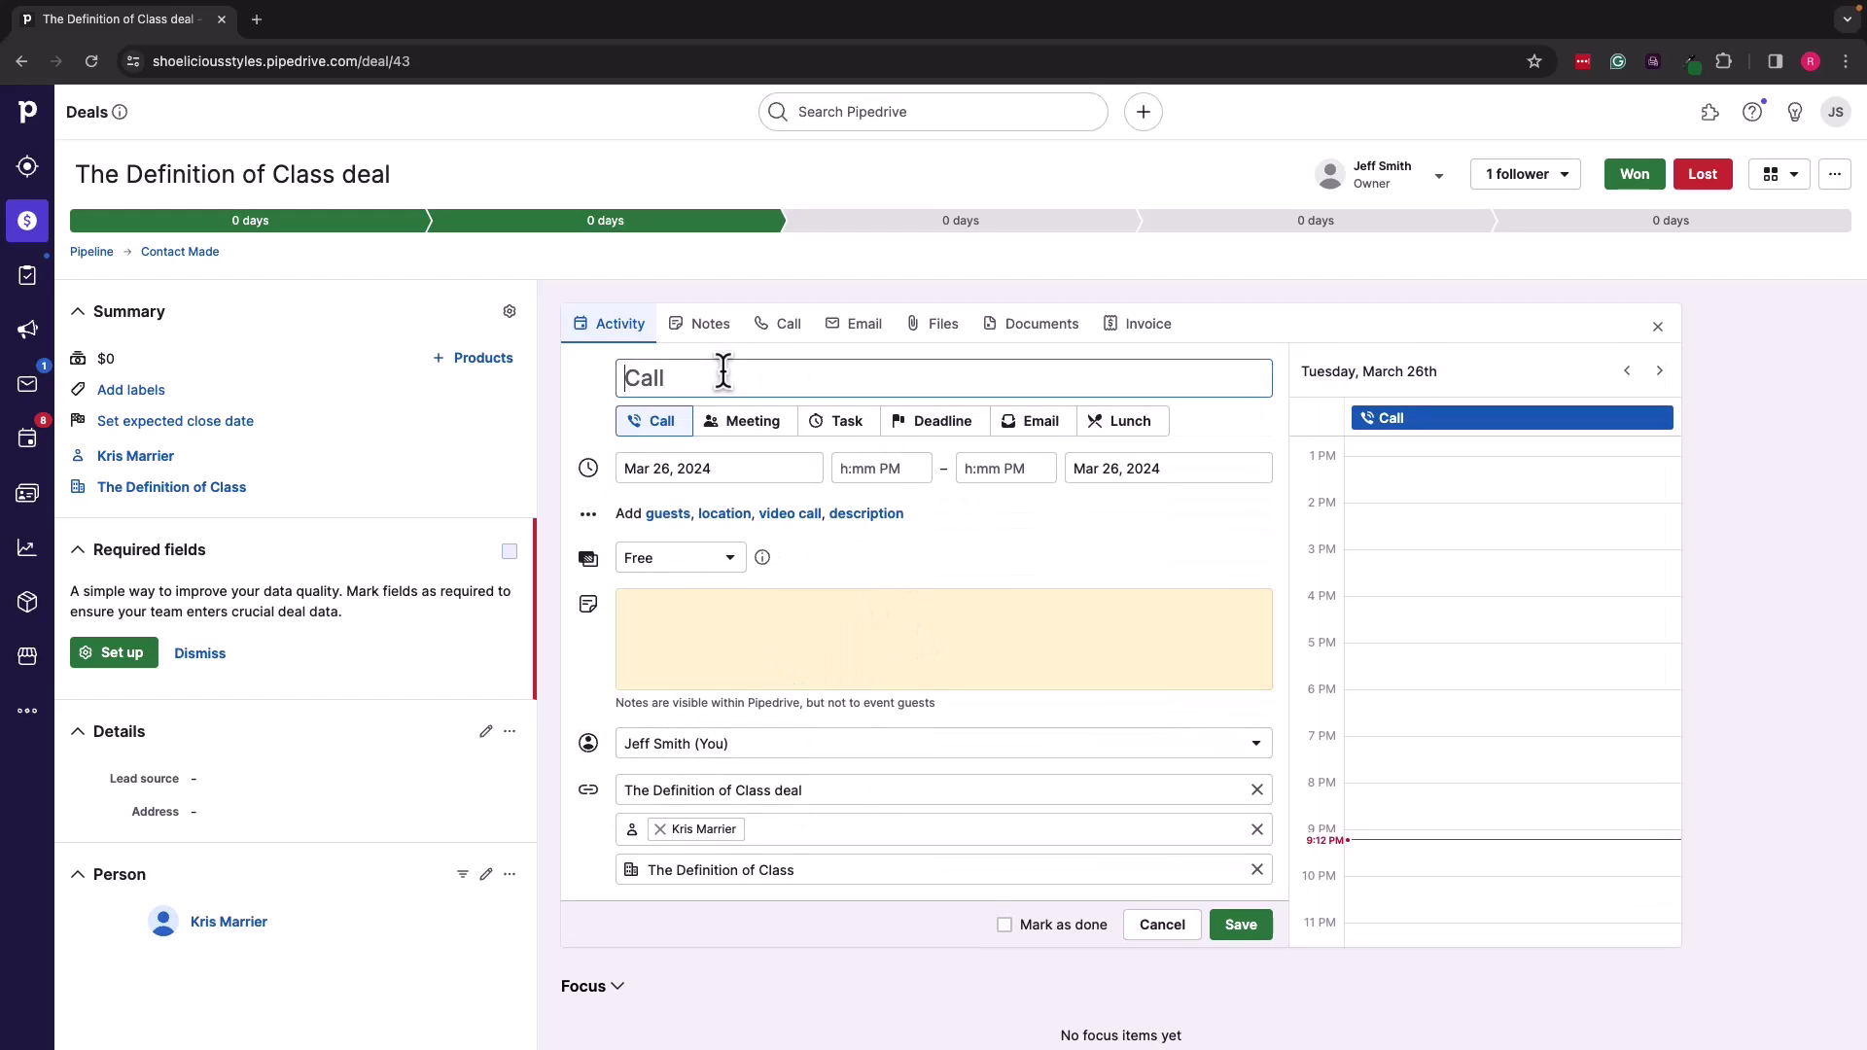
text(Call)
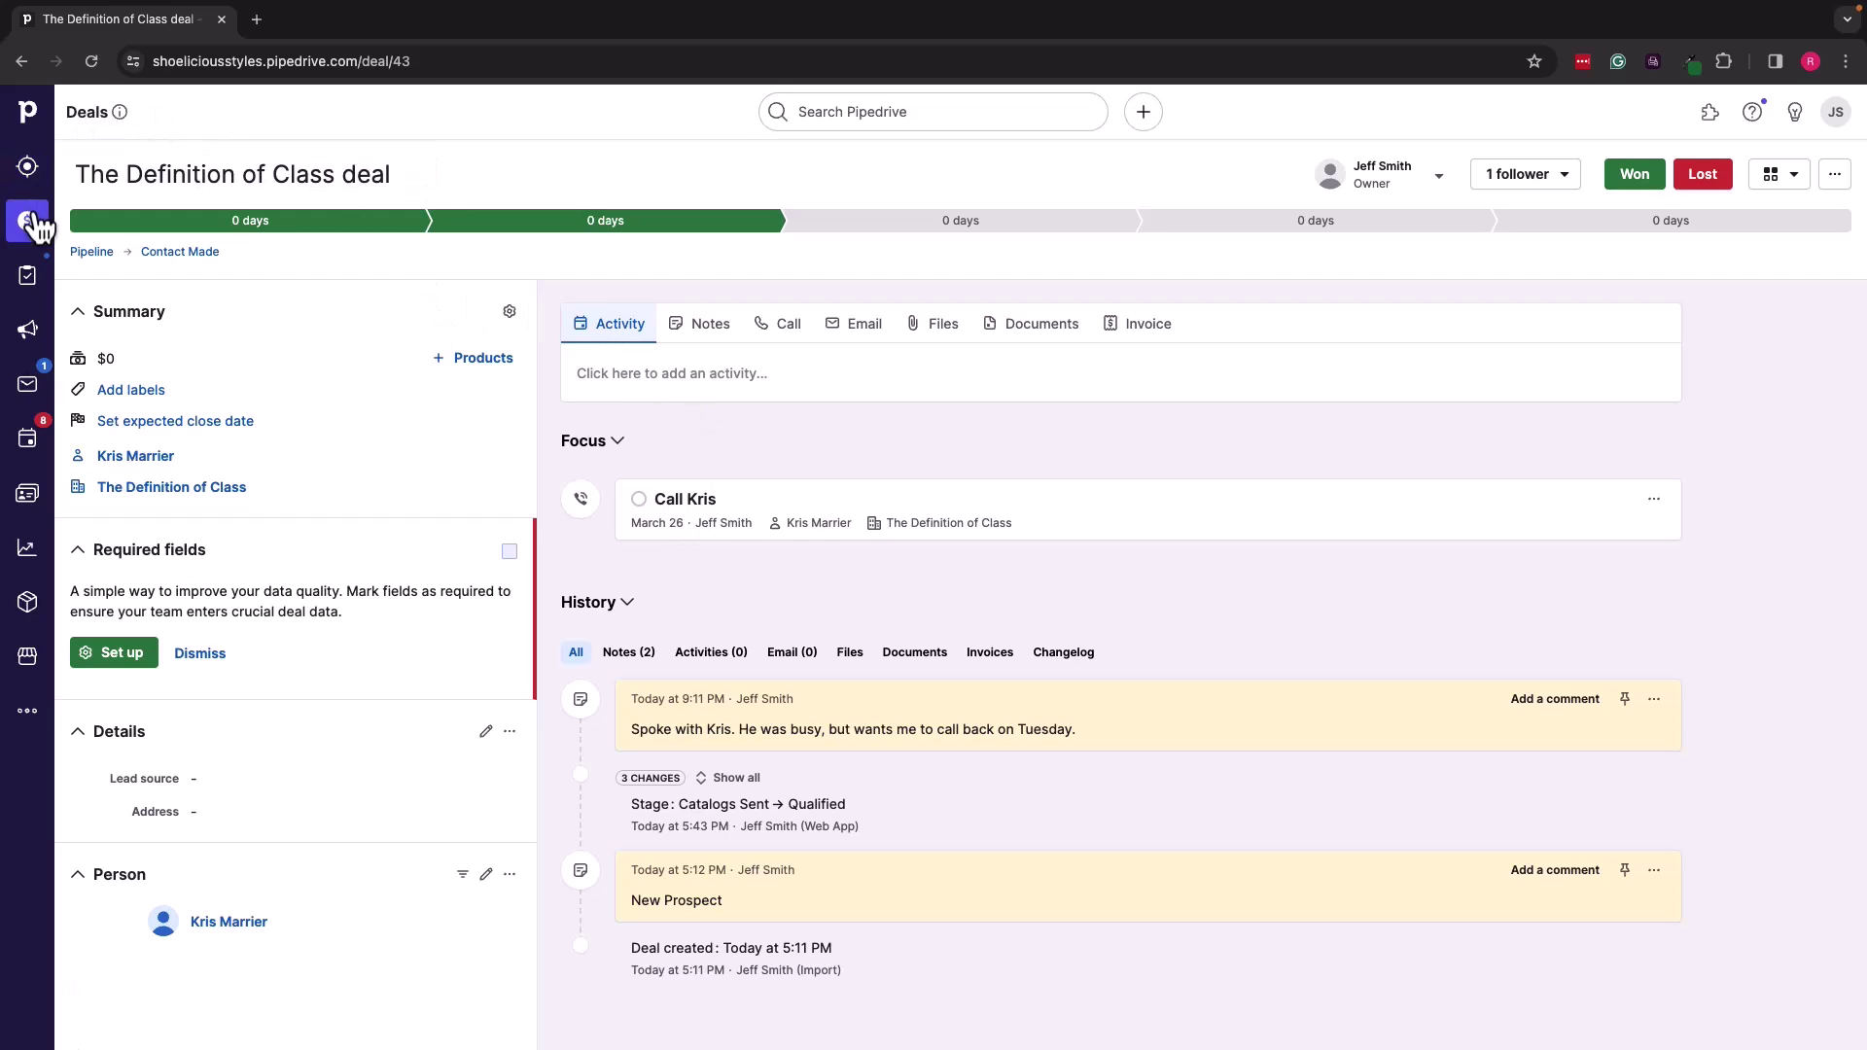
Step: Go back to the deals pipeline from the deal view
click(29, 225)
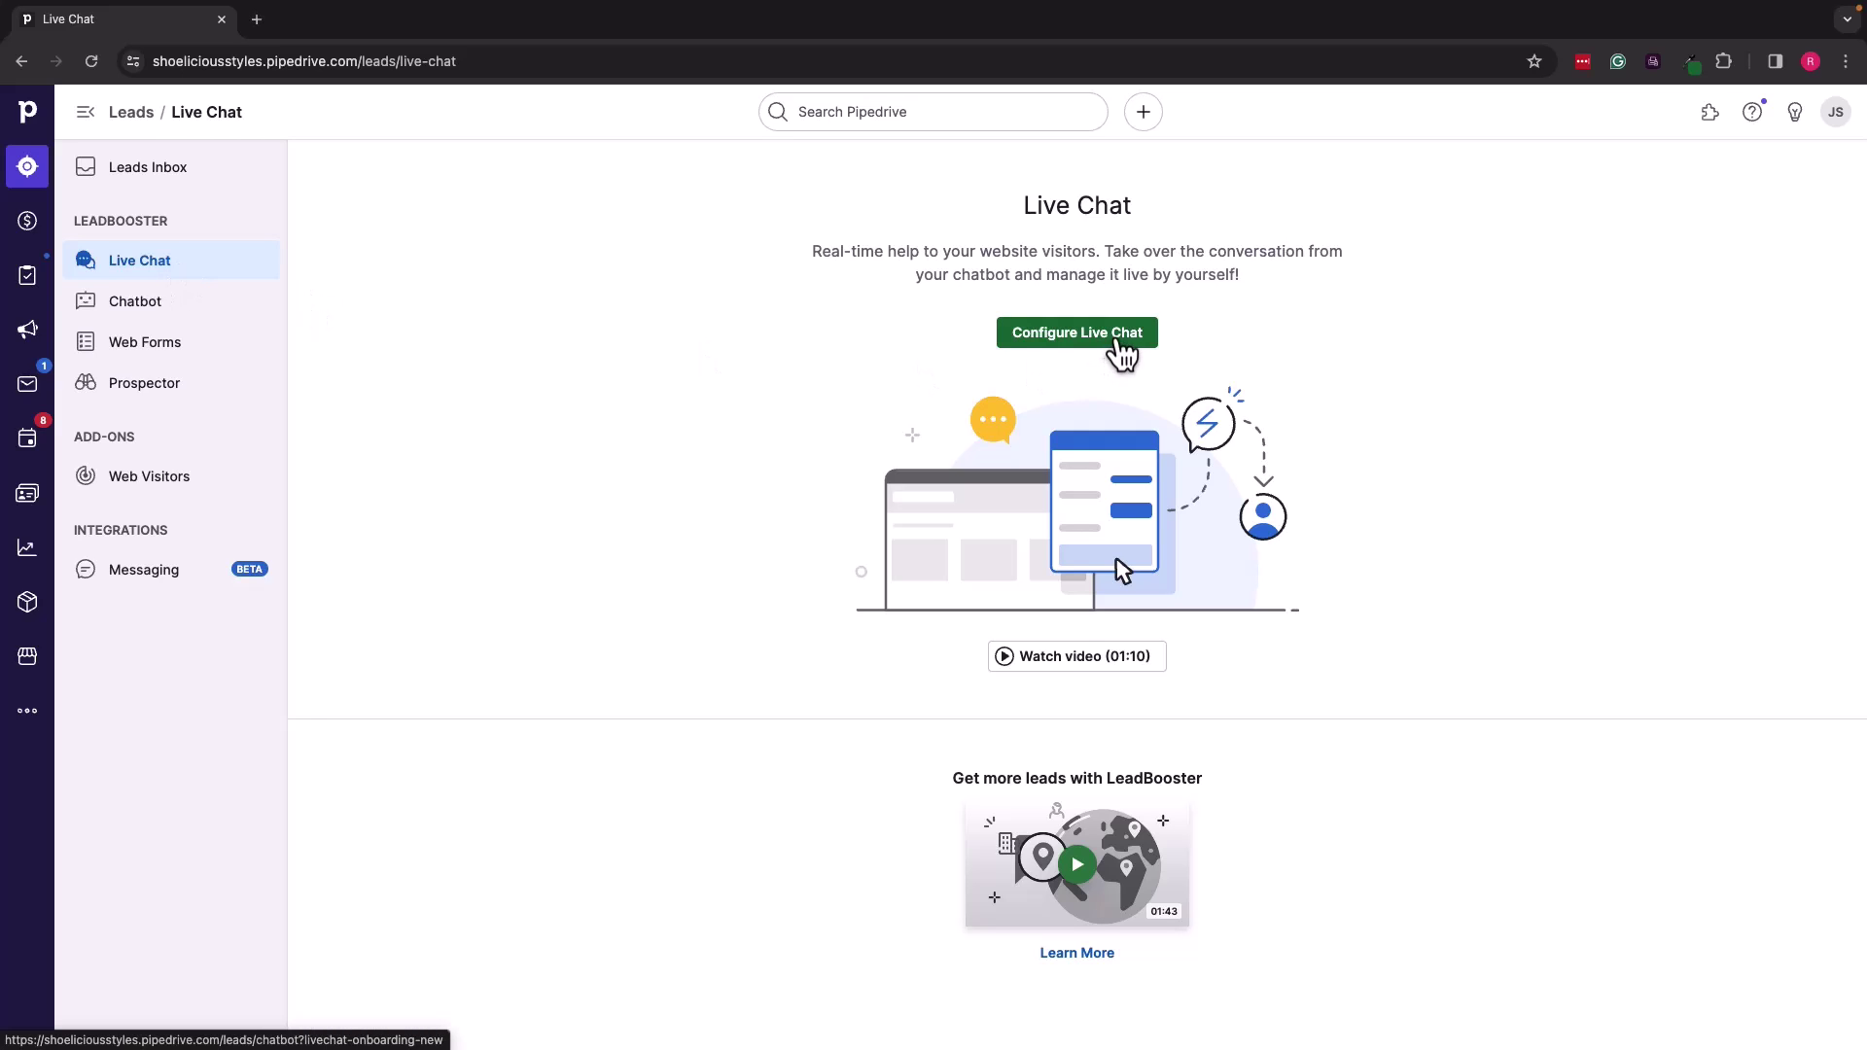
click(1119, 338)
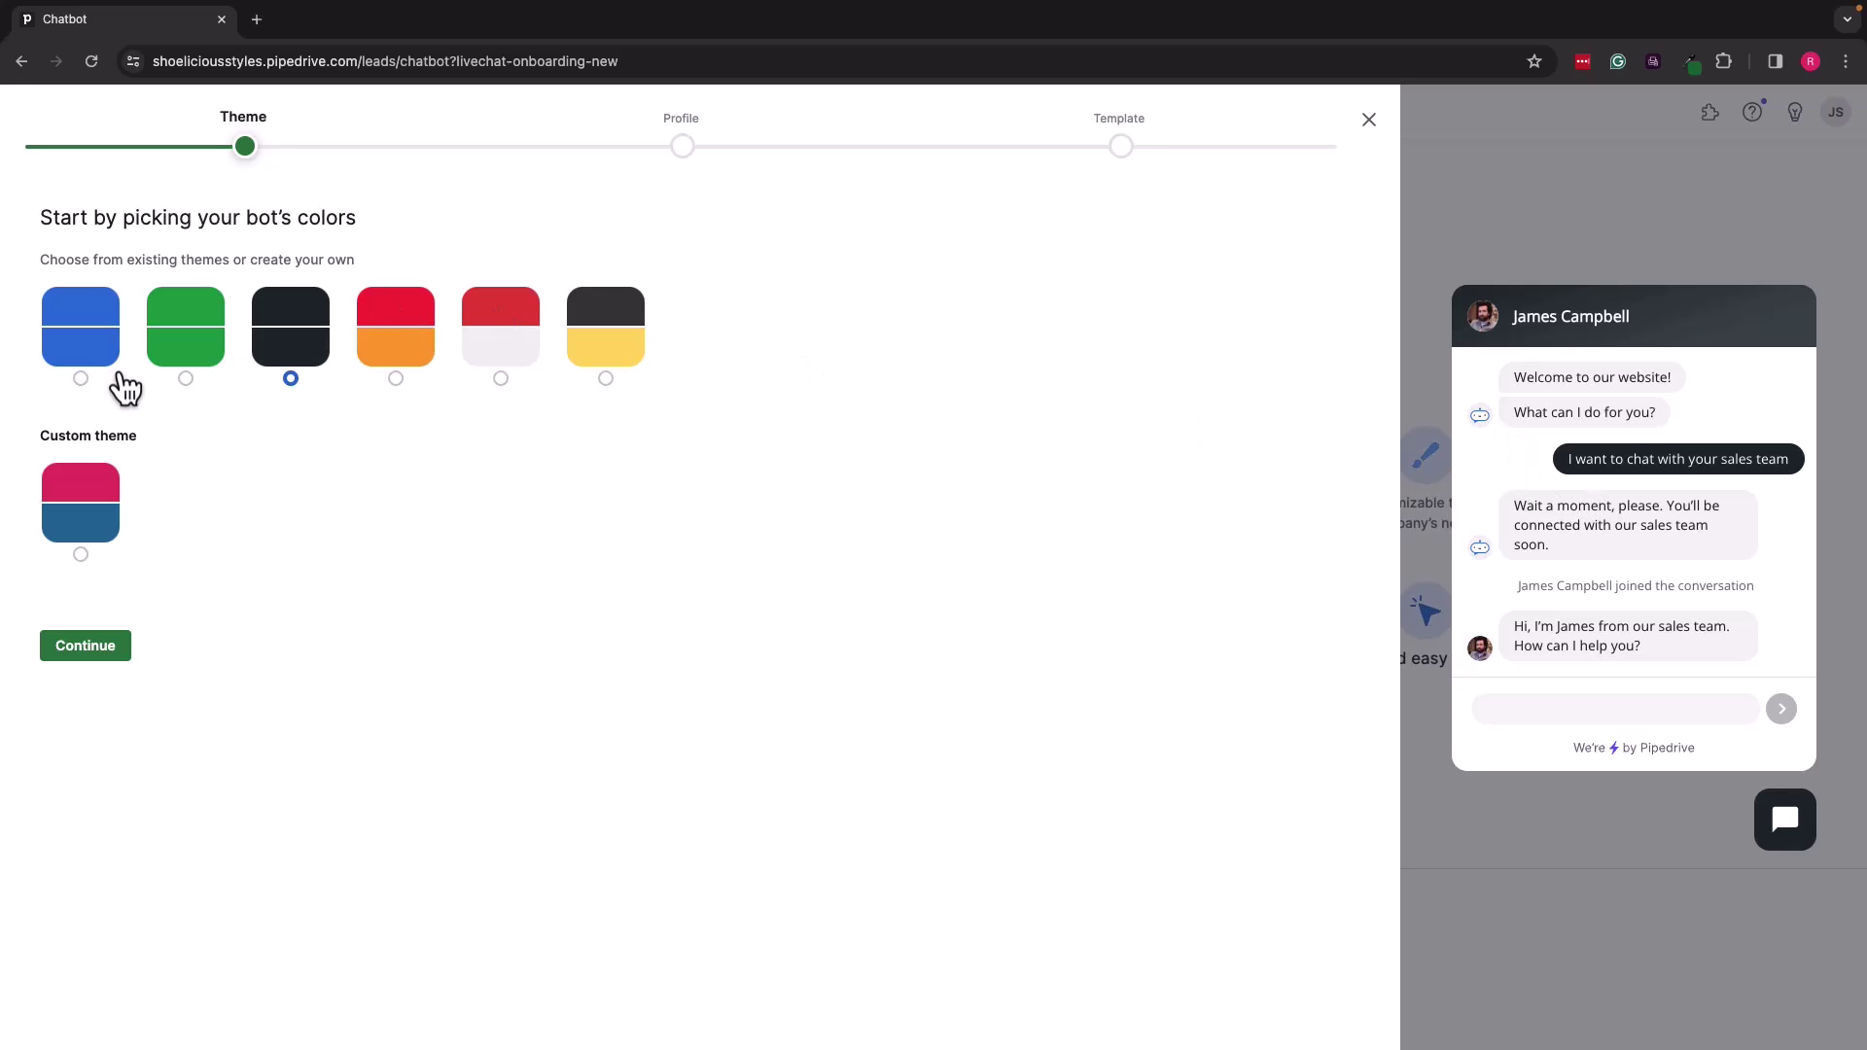
click(85, 382)
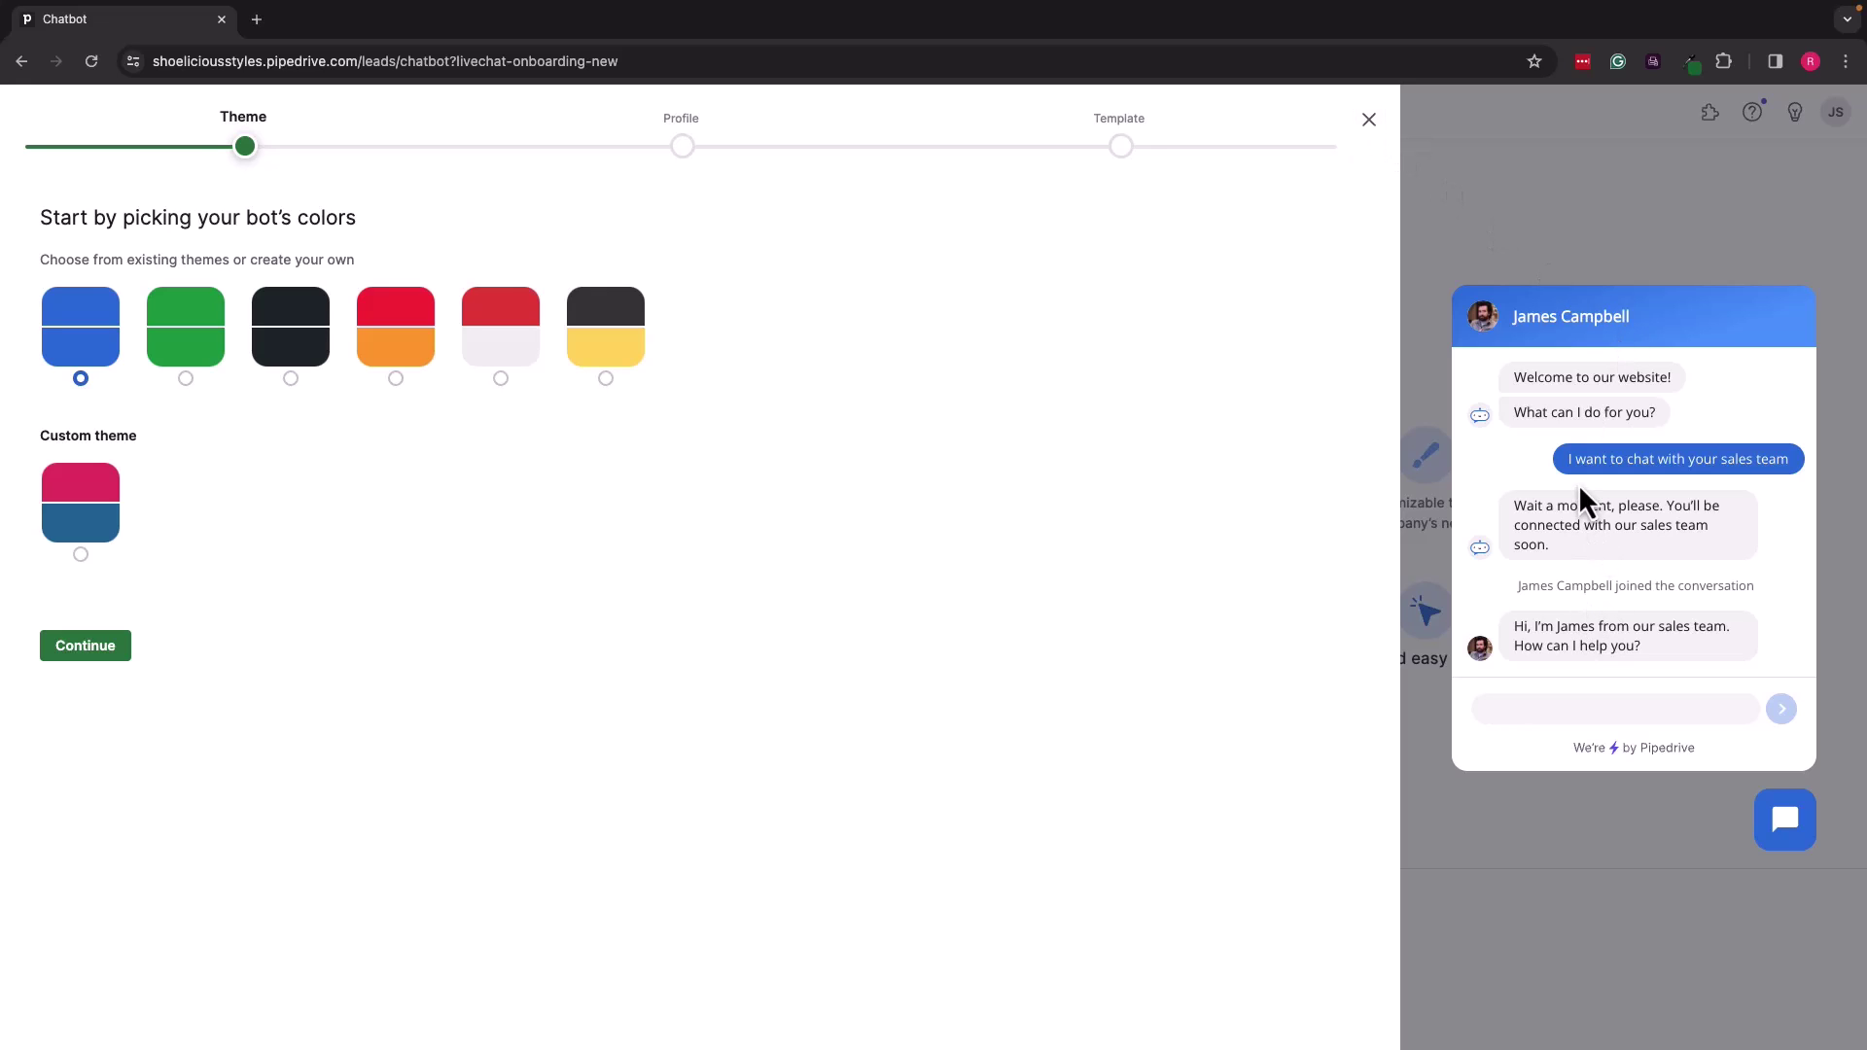
click(1370, 121)
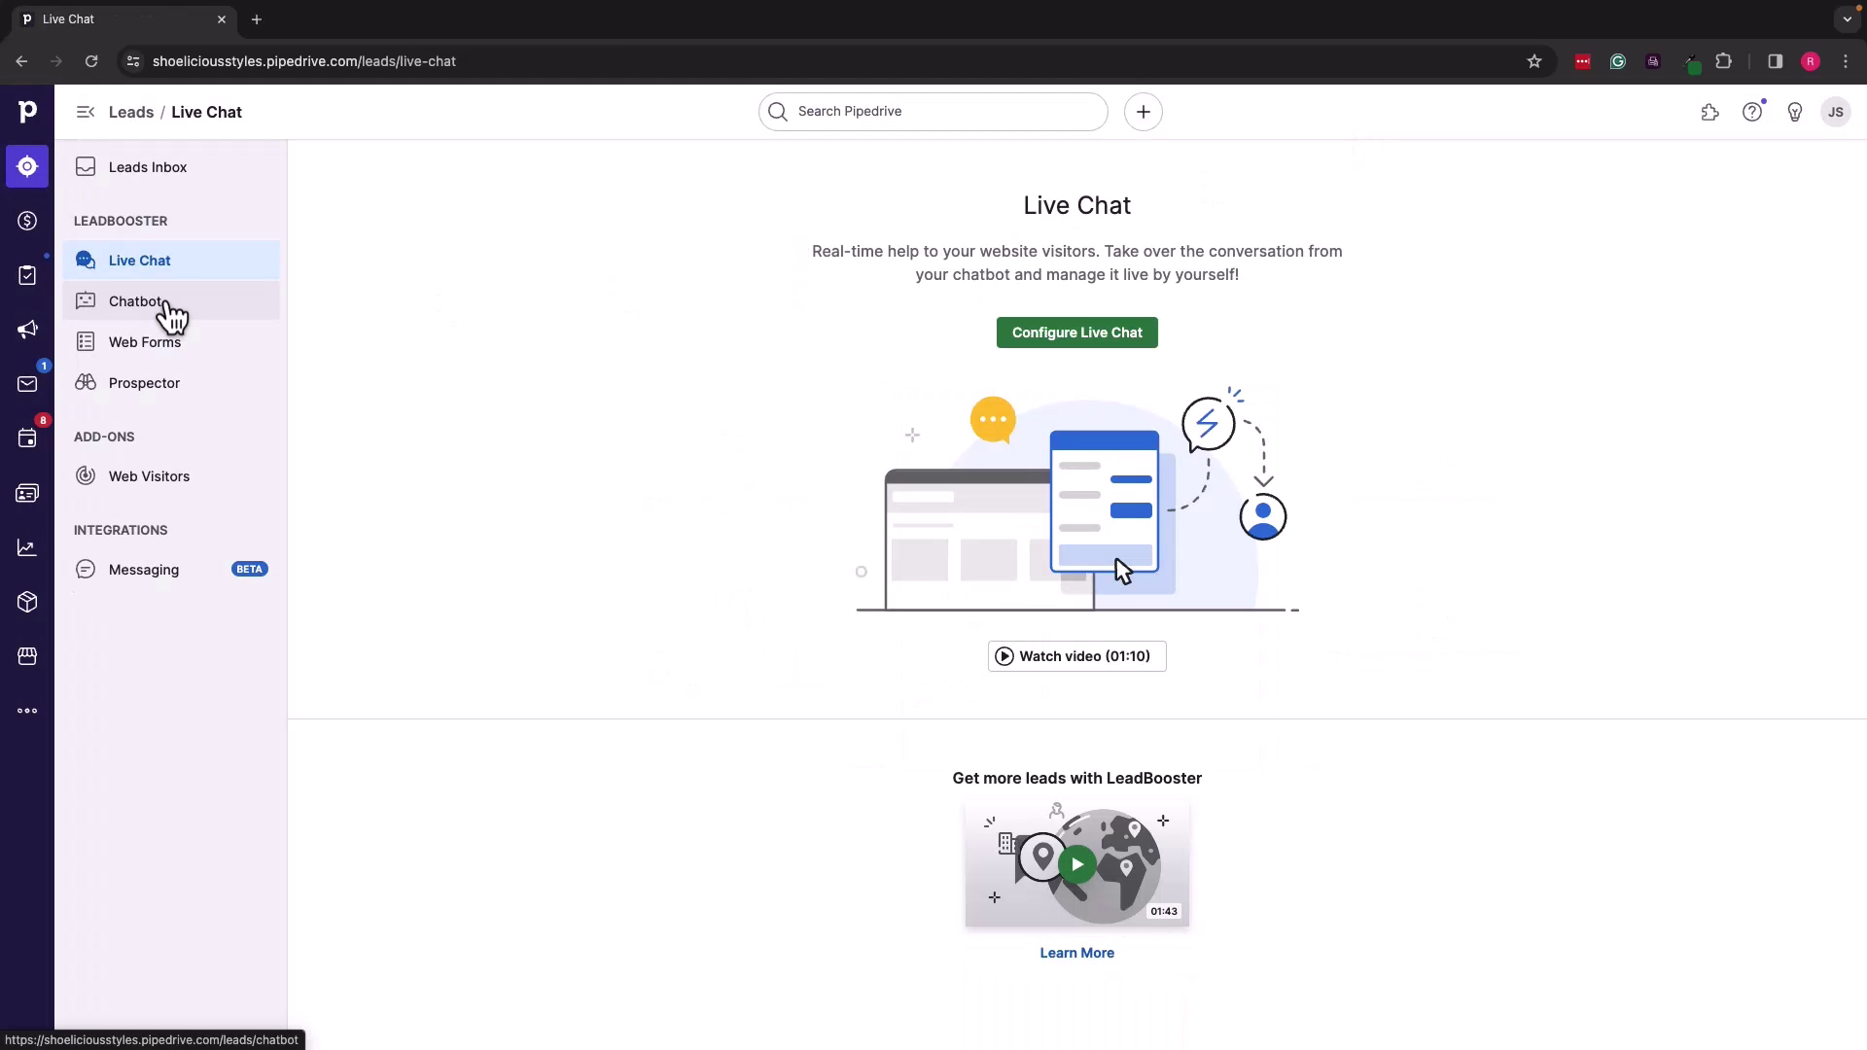
Step: Go through the Chatbot page to the Web Forms page listing the Contact us form
click(137, 301)
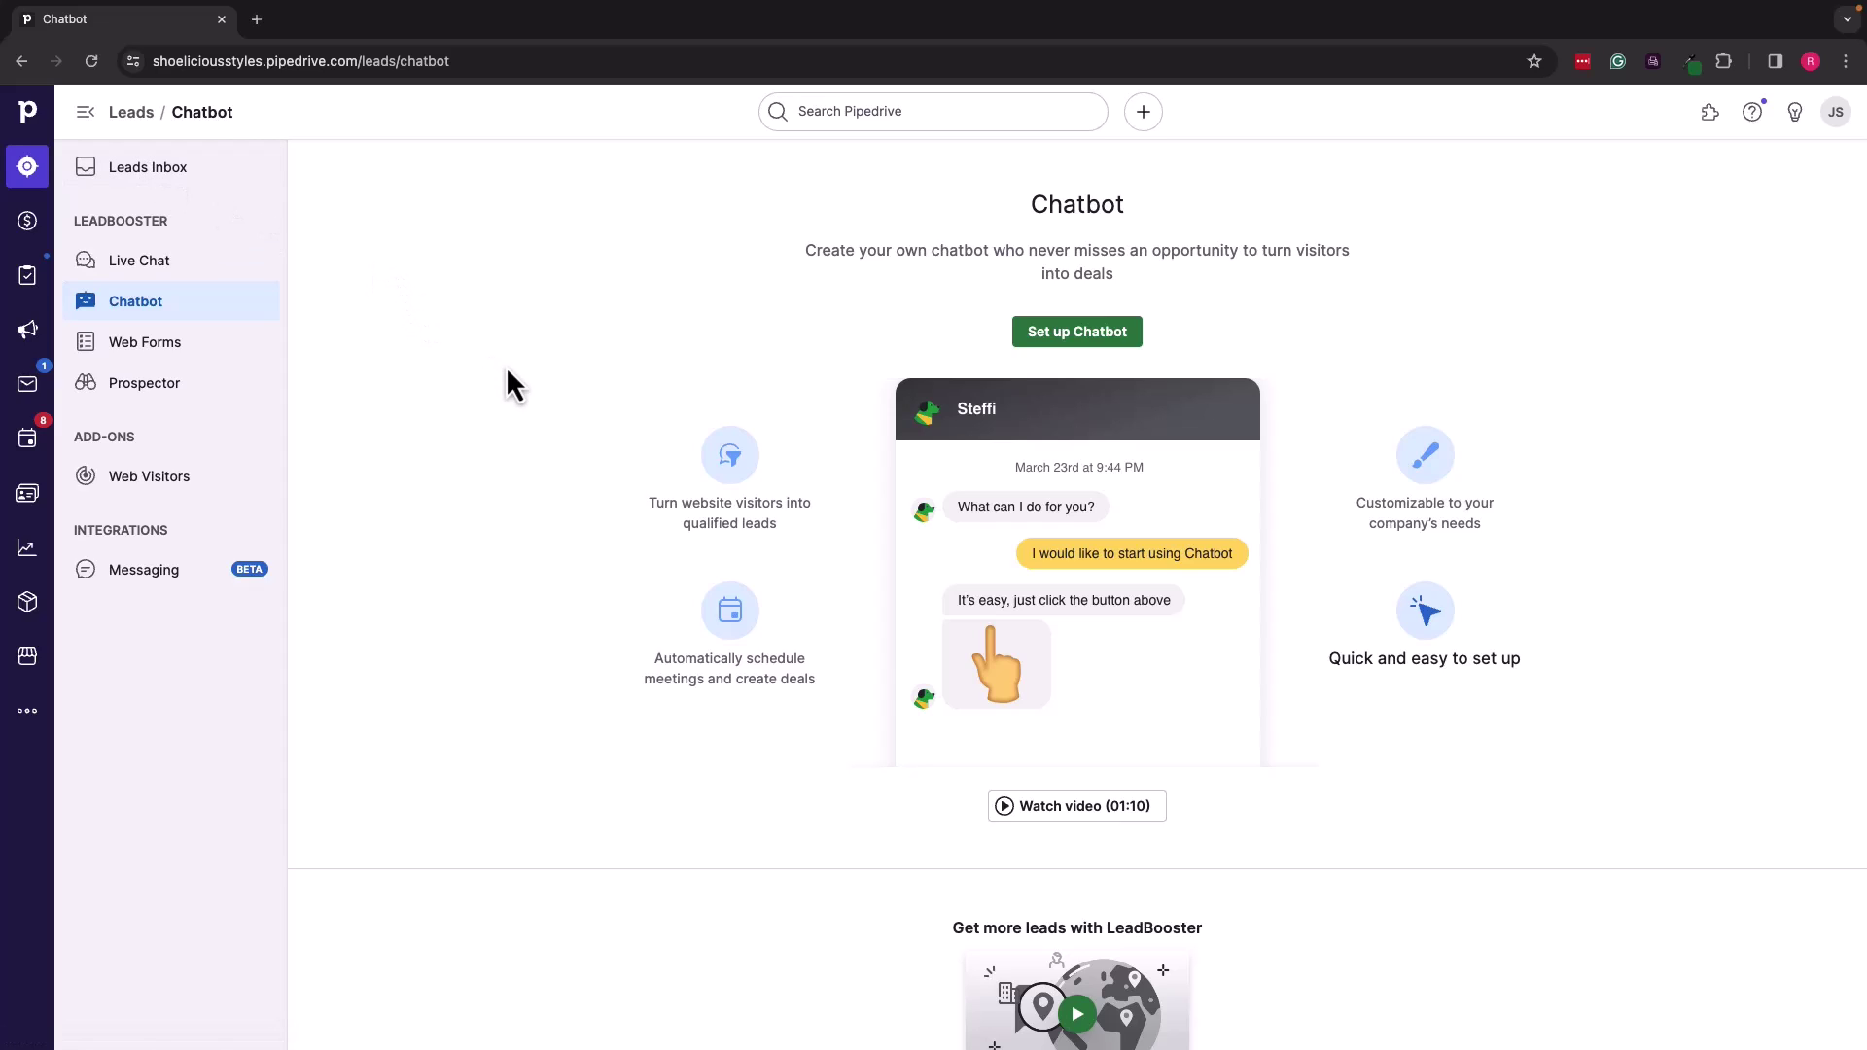
click(206, 361)
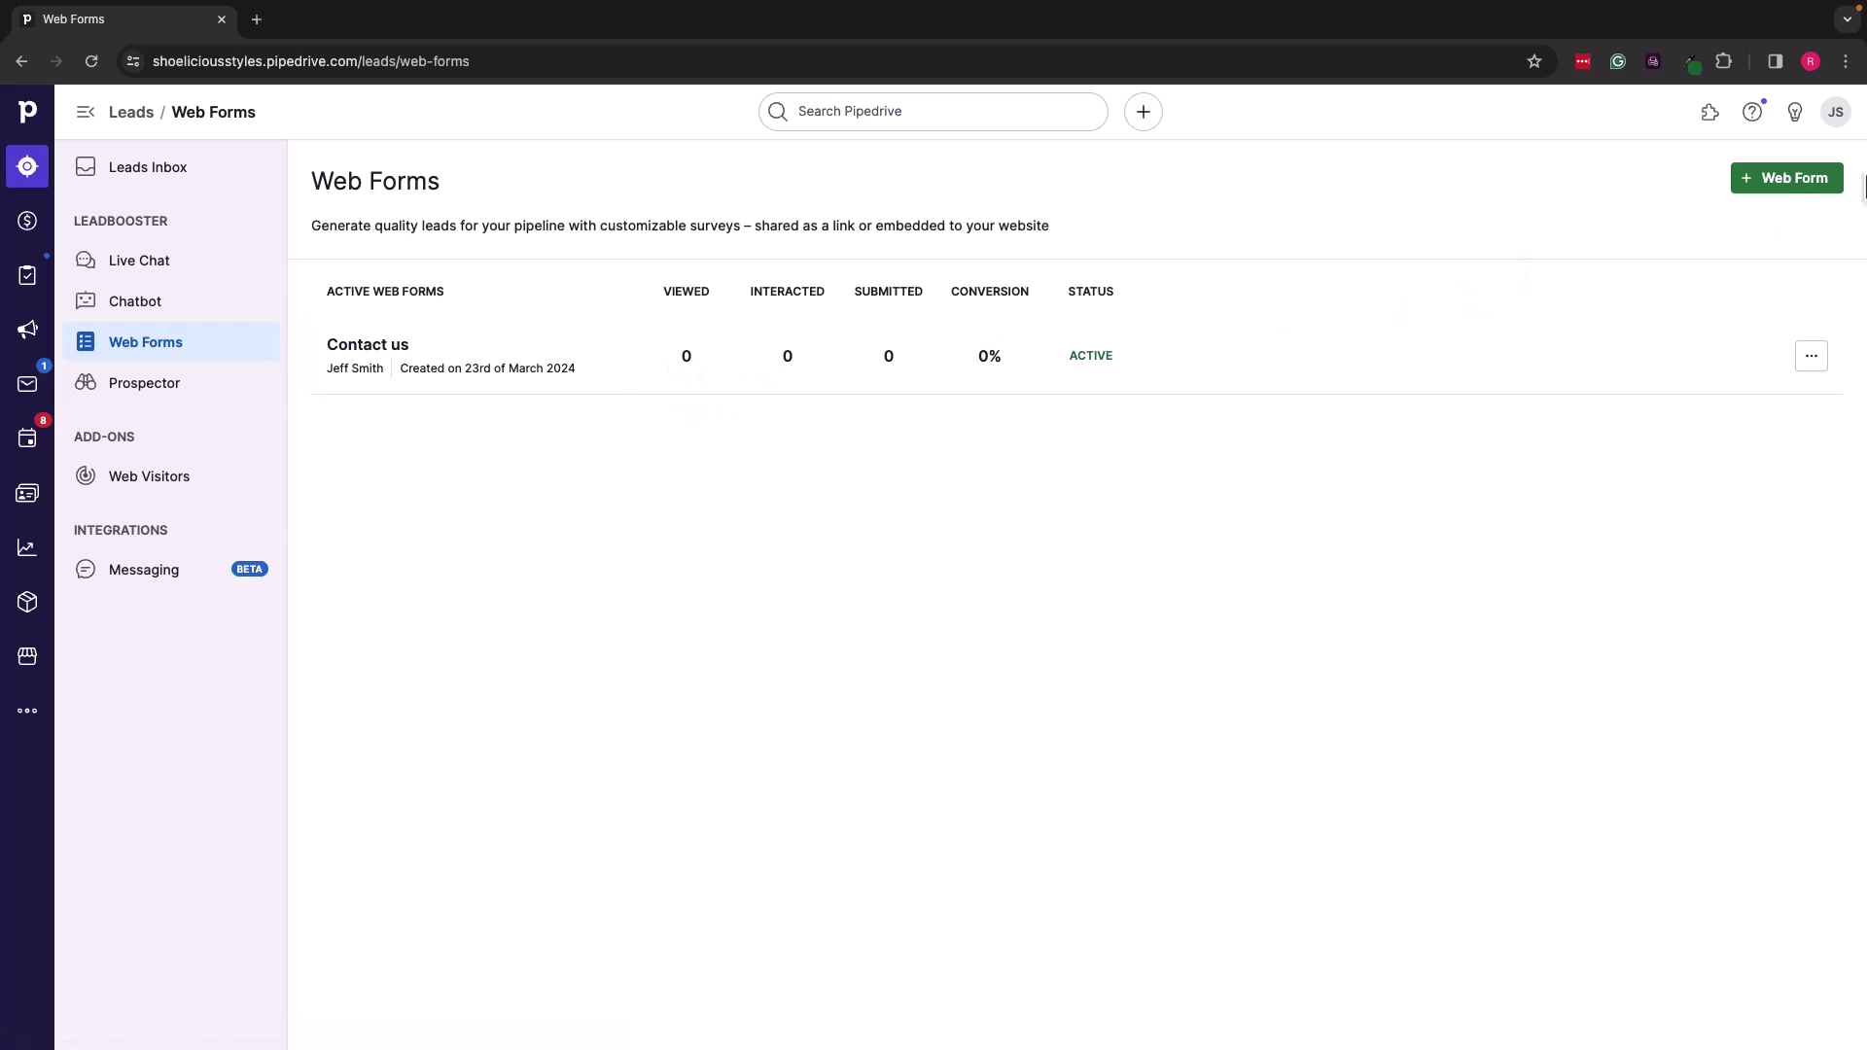
Step: Preview the Download material web form template without creating it, then go to Prospector
click(1783, 185)
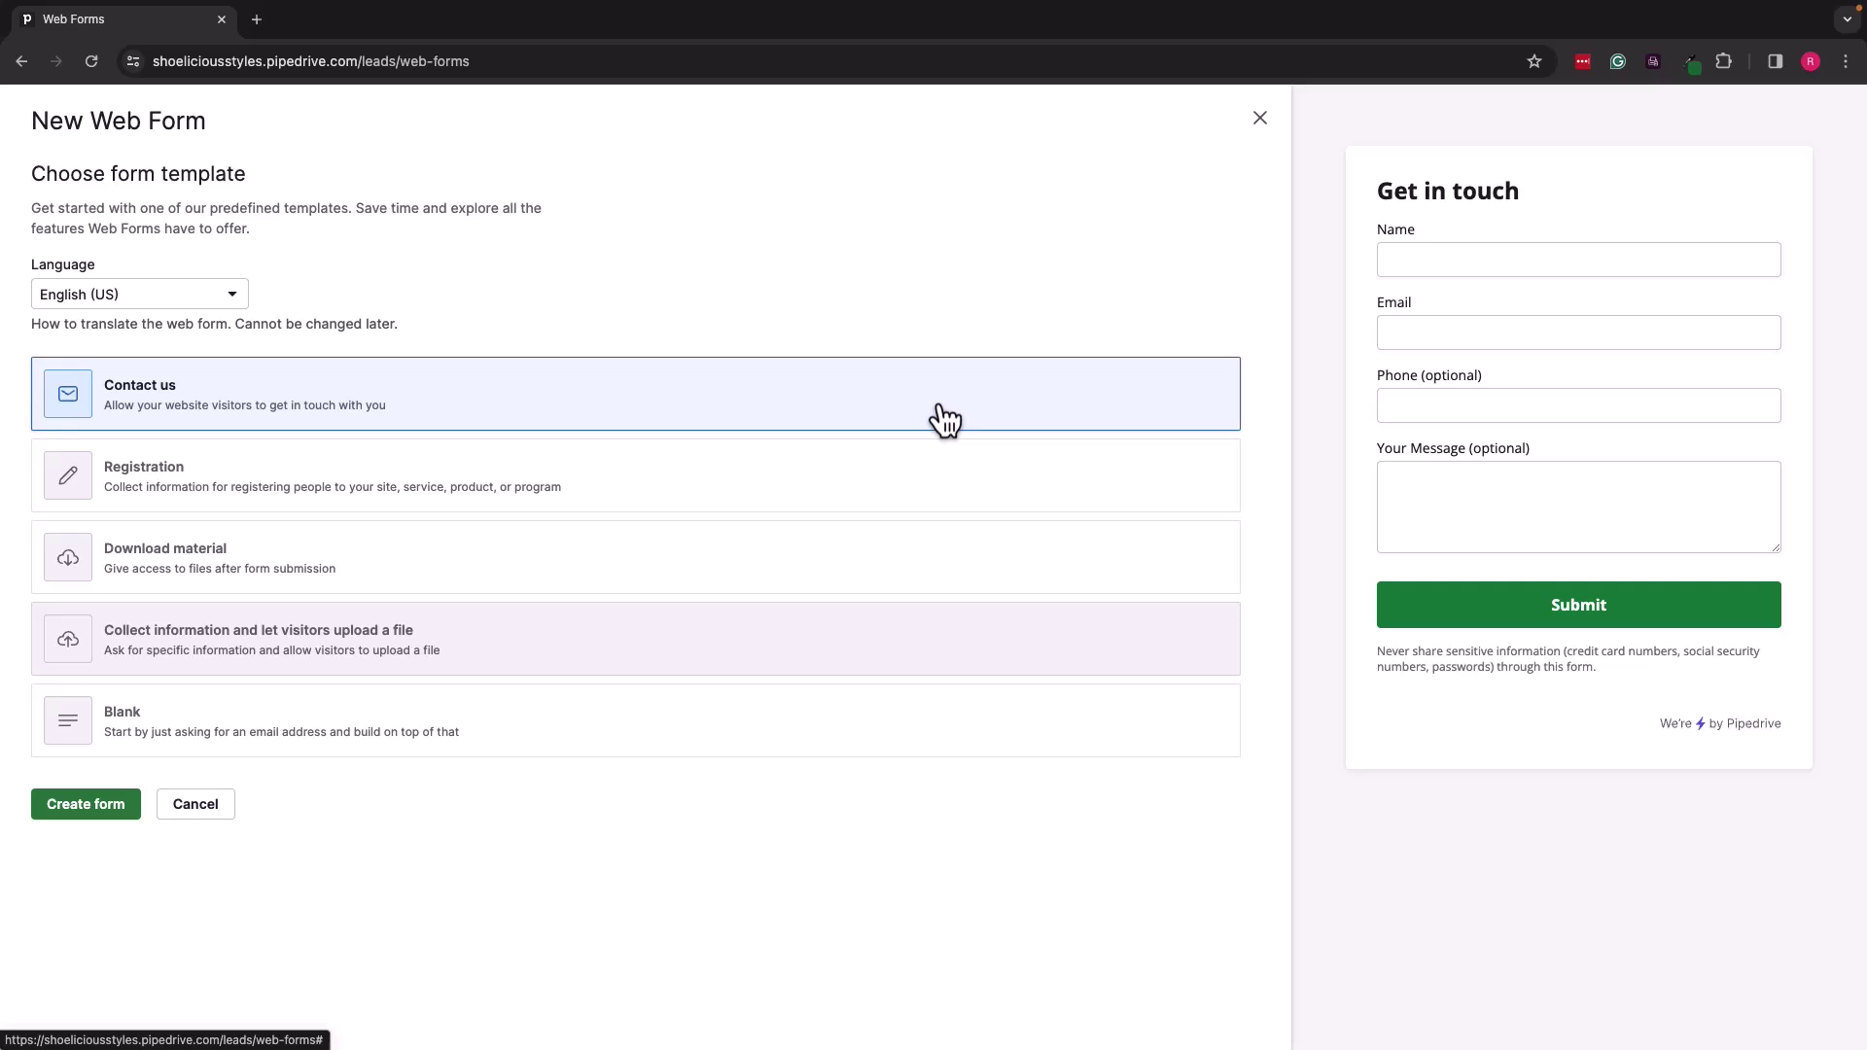
click(470, 541)
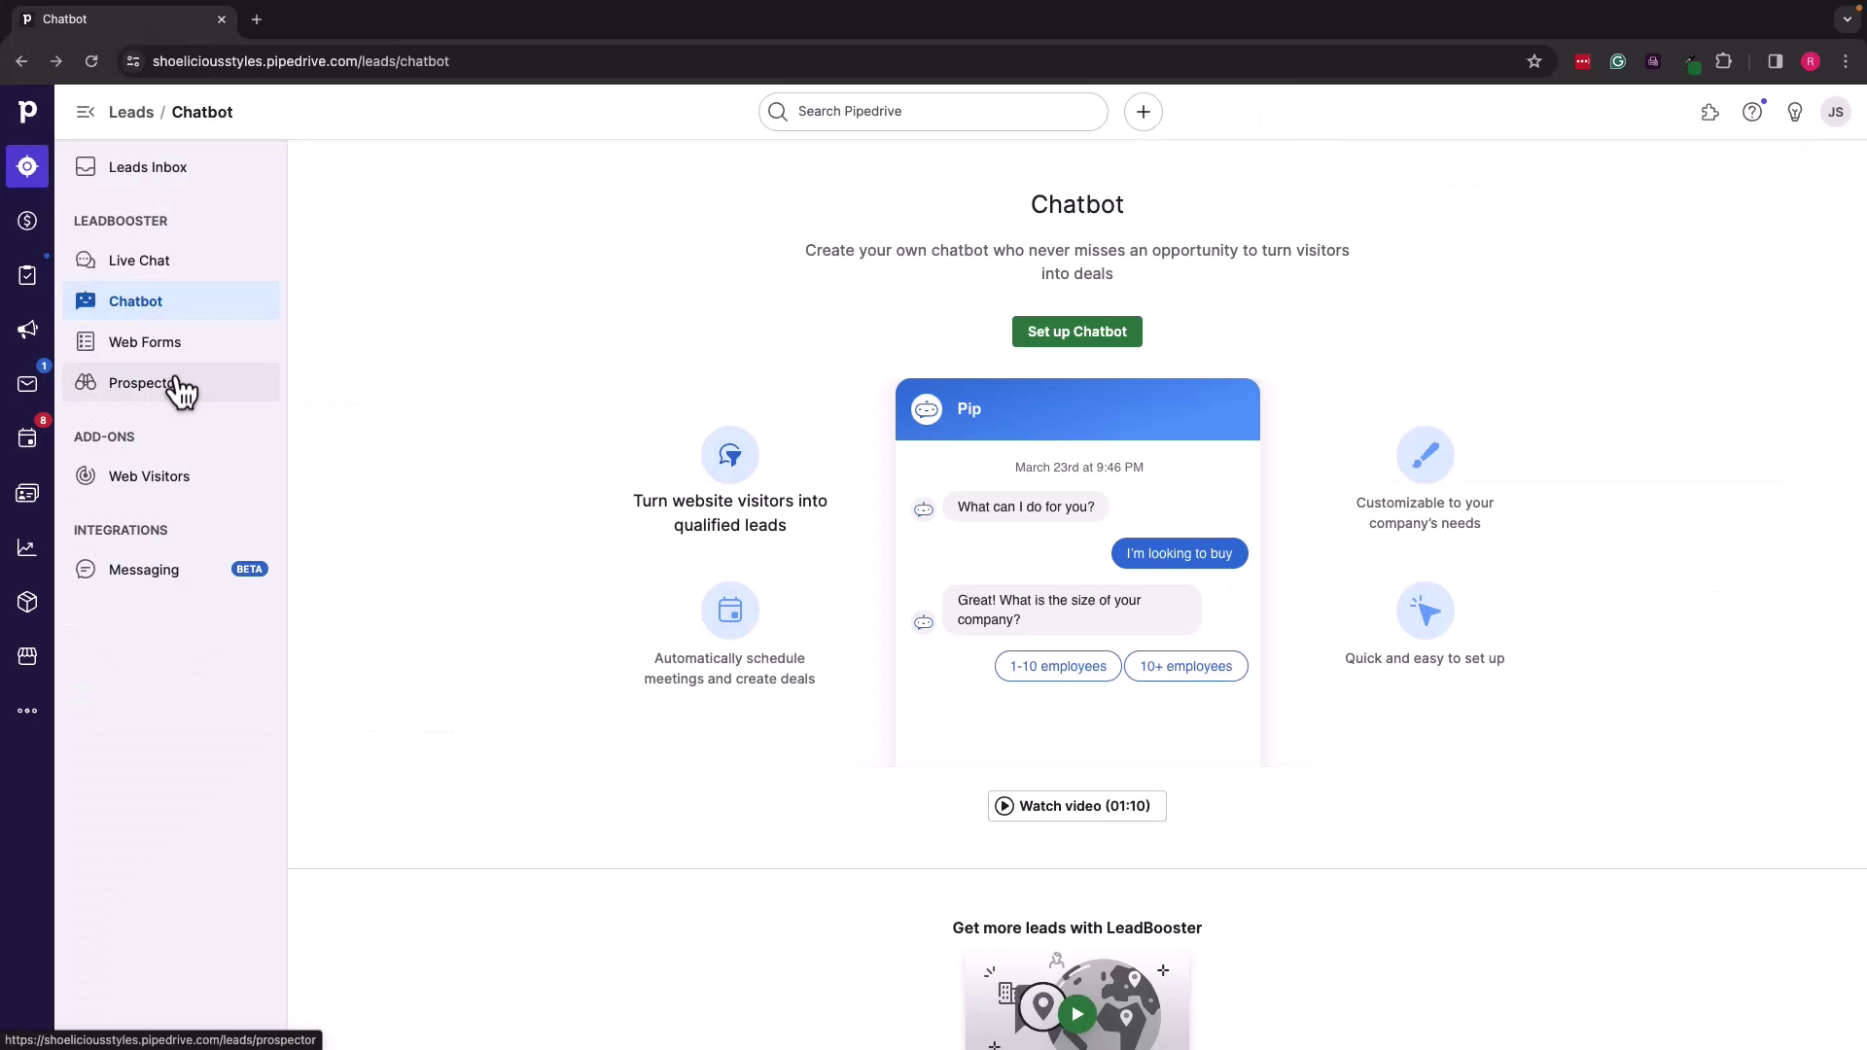
click(174, 384)
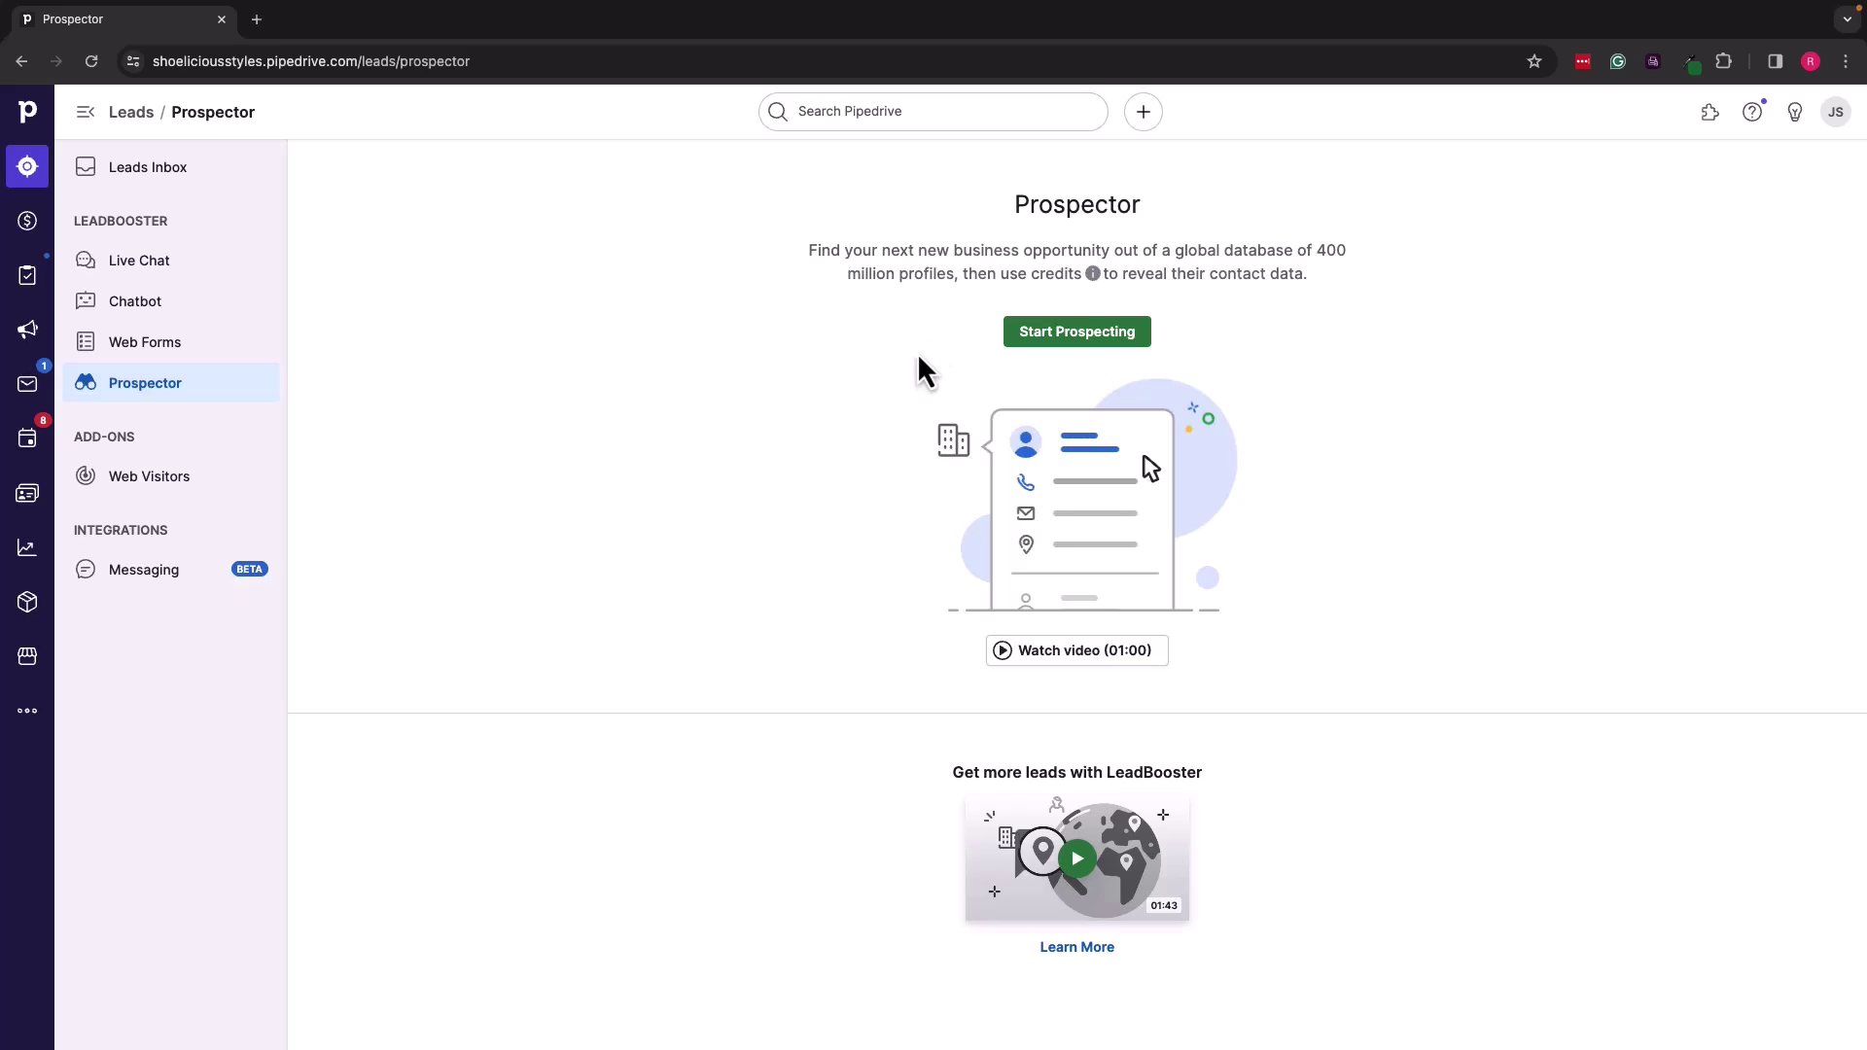
Step: Start Prospecting to bring up the empty Search prospects criteria dialog
click(1063, 343)
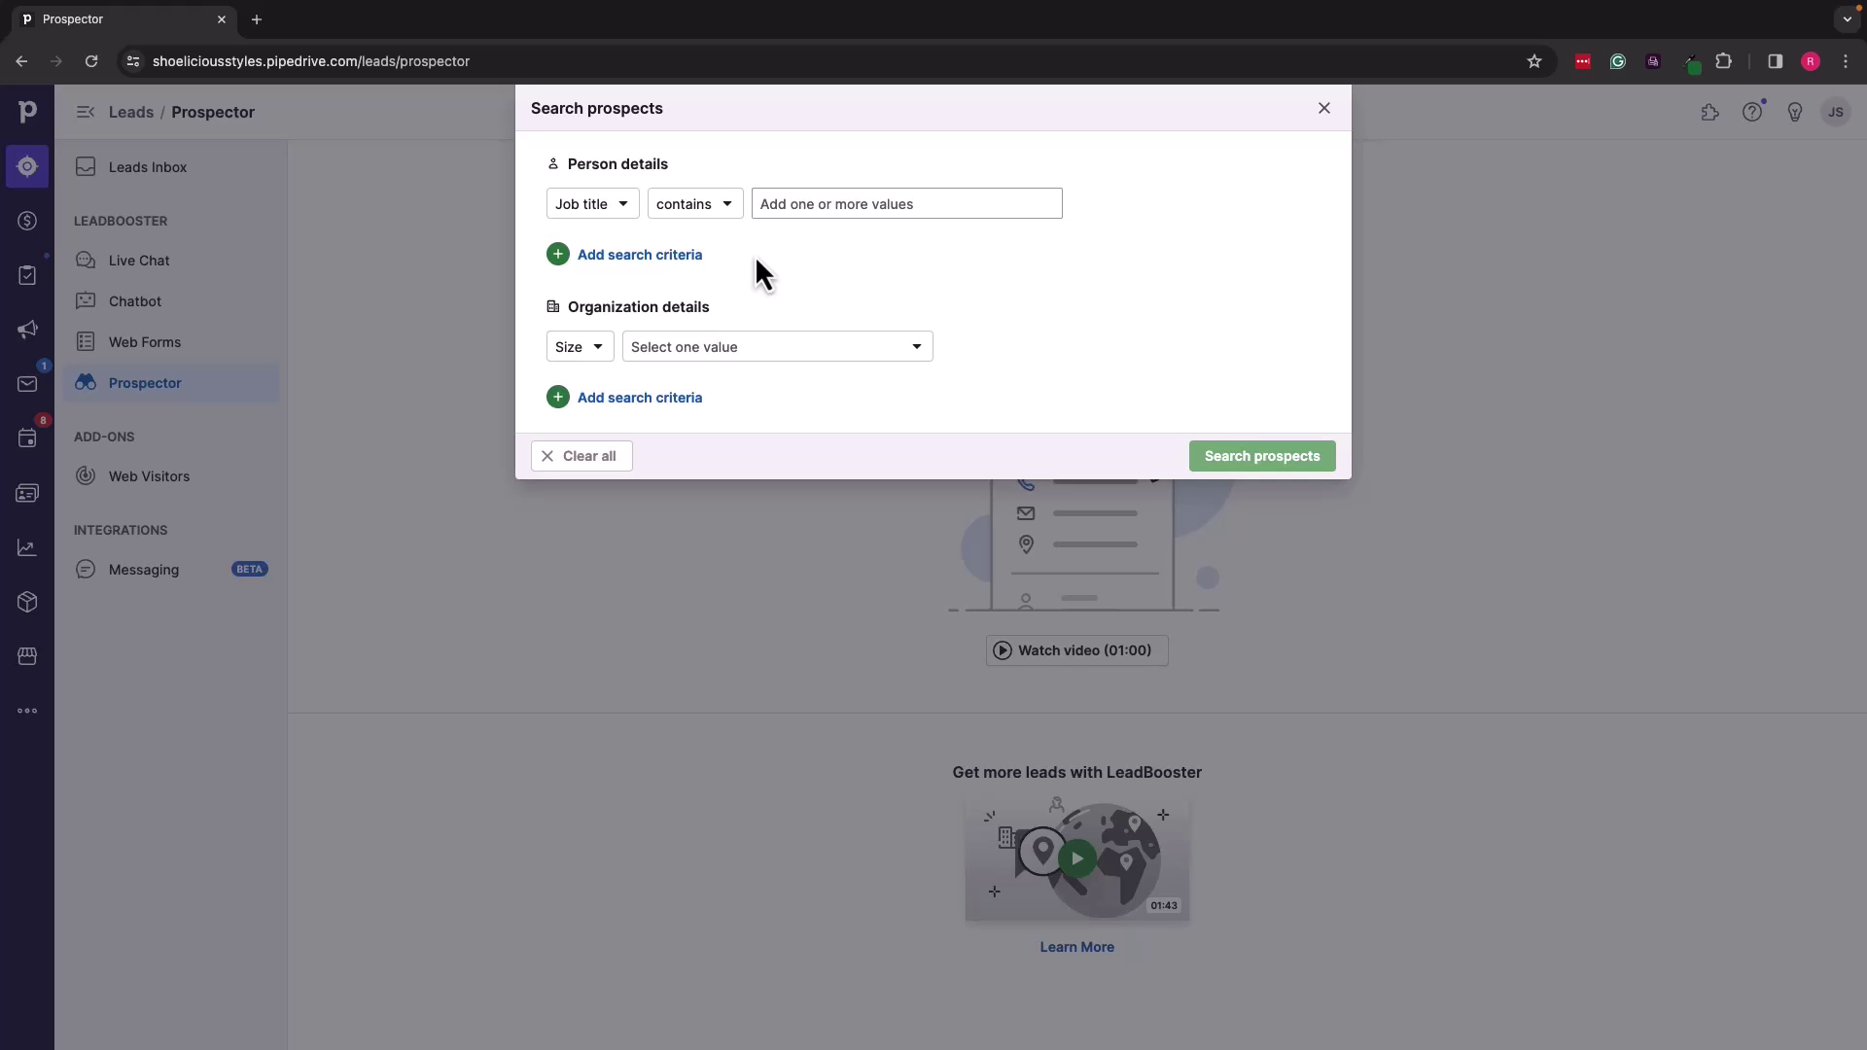
Step: Set the person criterion to Job title 'owner'
click(623, 206)
click(623, 206)
click(843, 203)
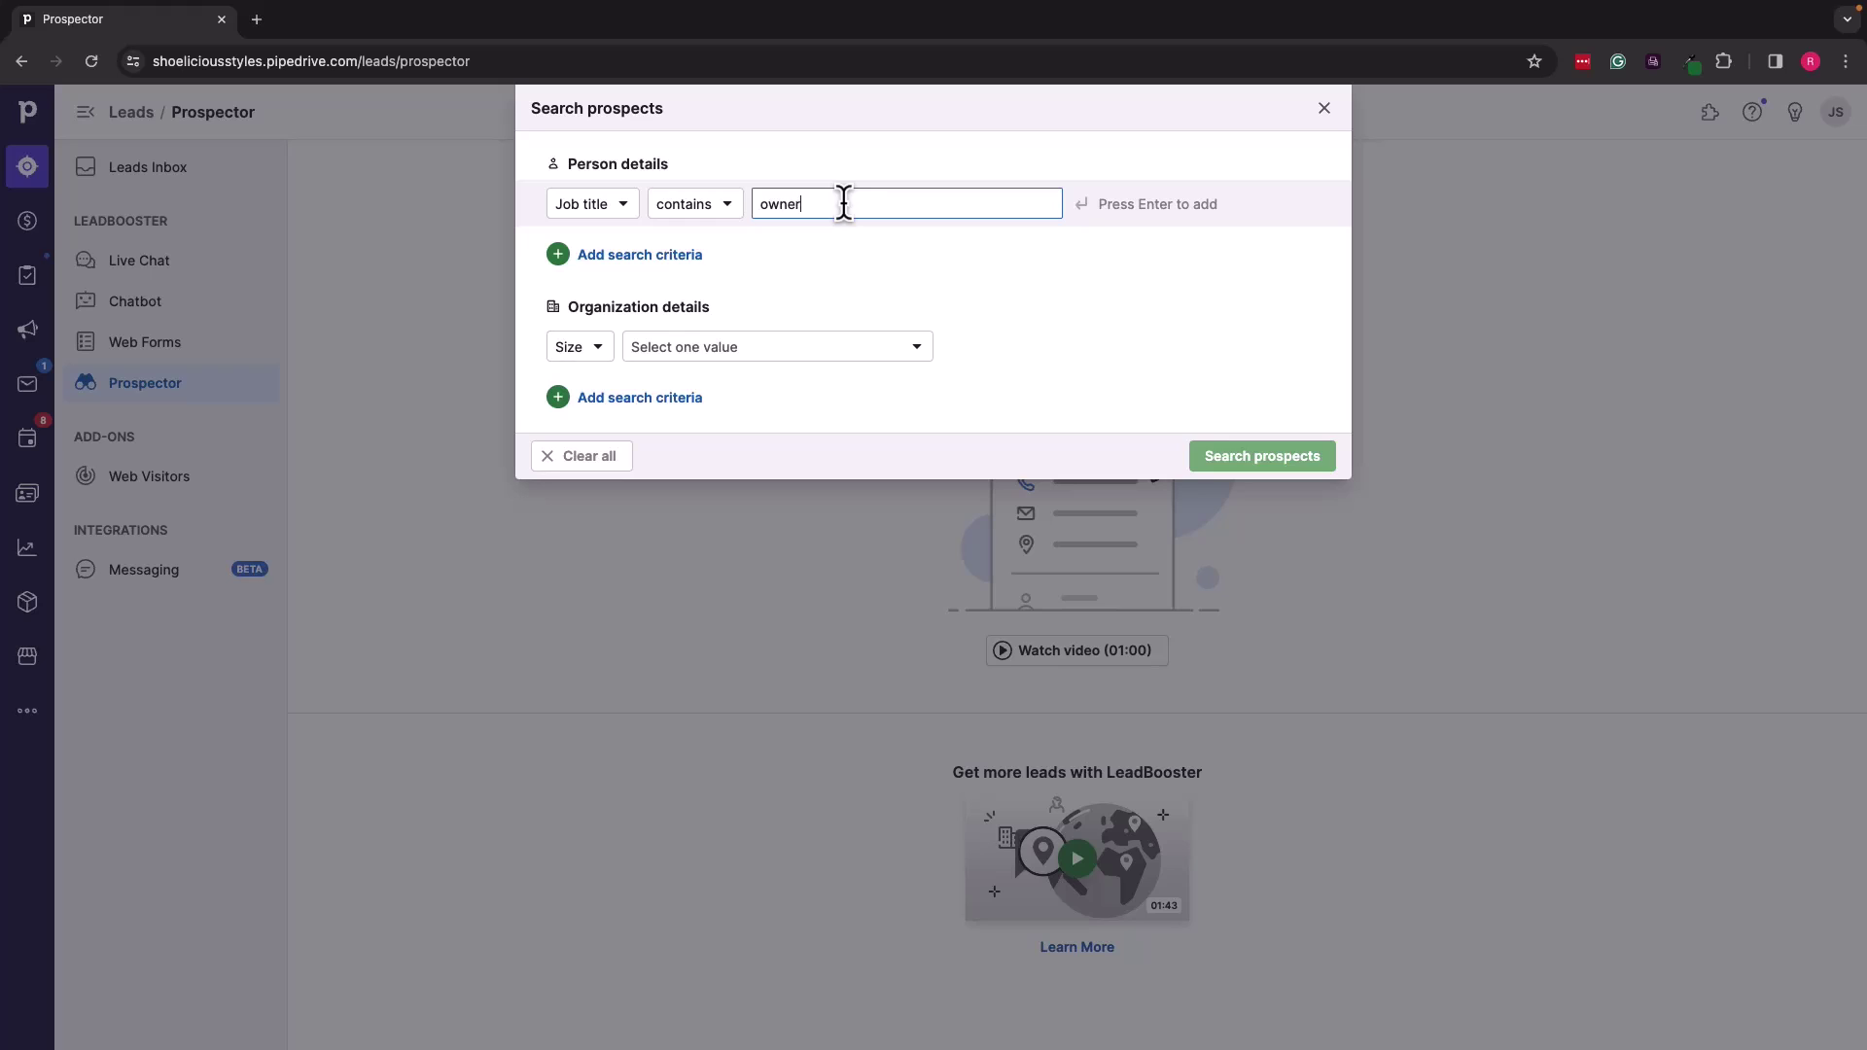
key(Return)
Step: Add an organization Industry criterion limited to Retail
click(597, 349)
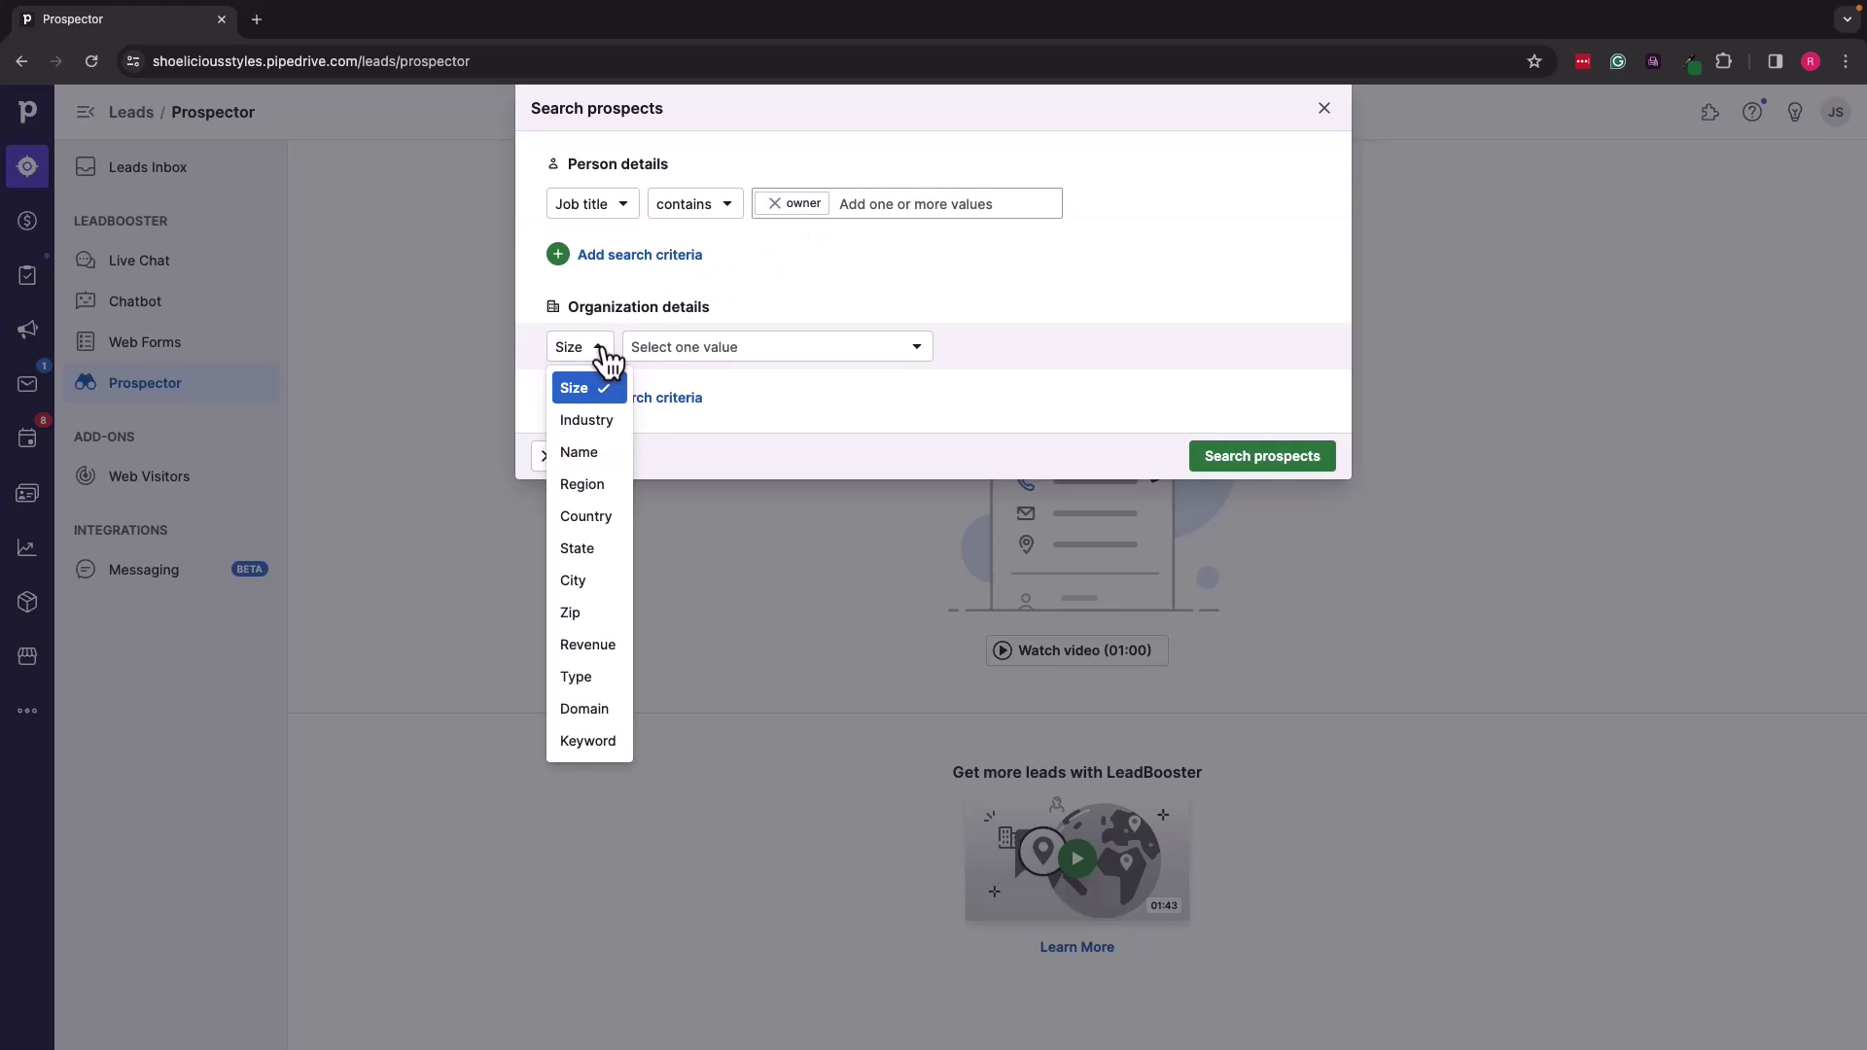
click(586, 420)
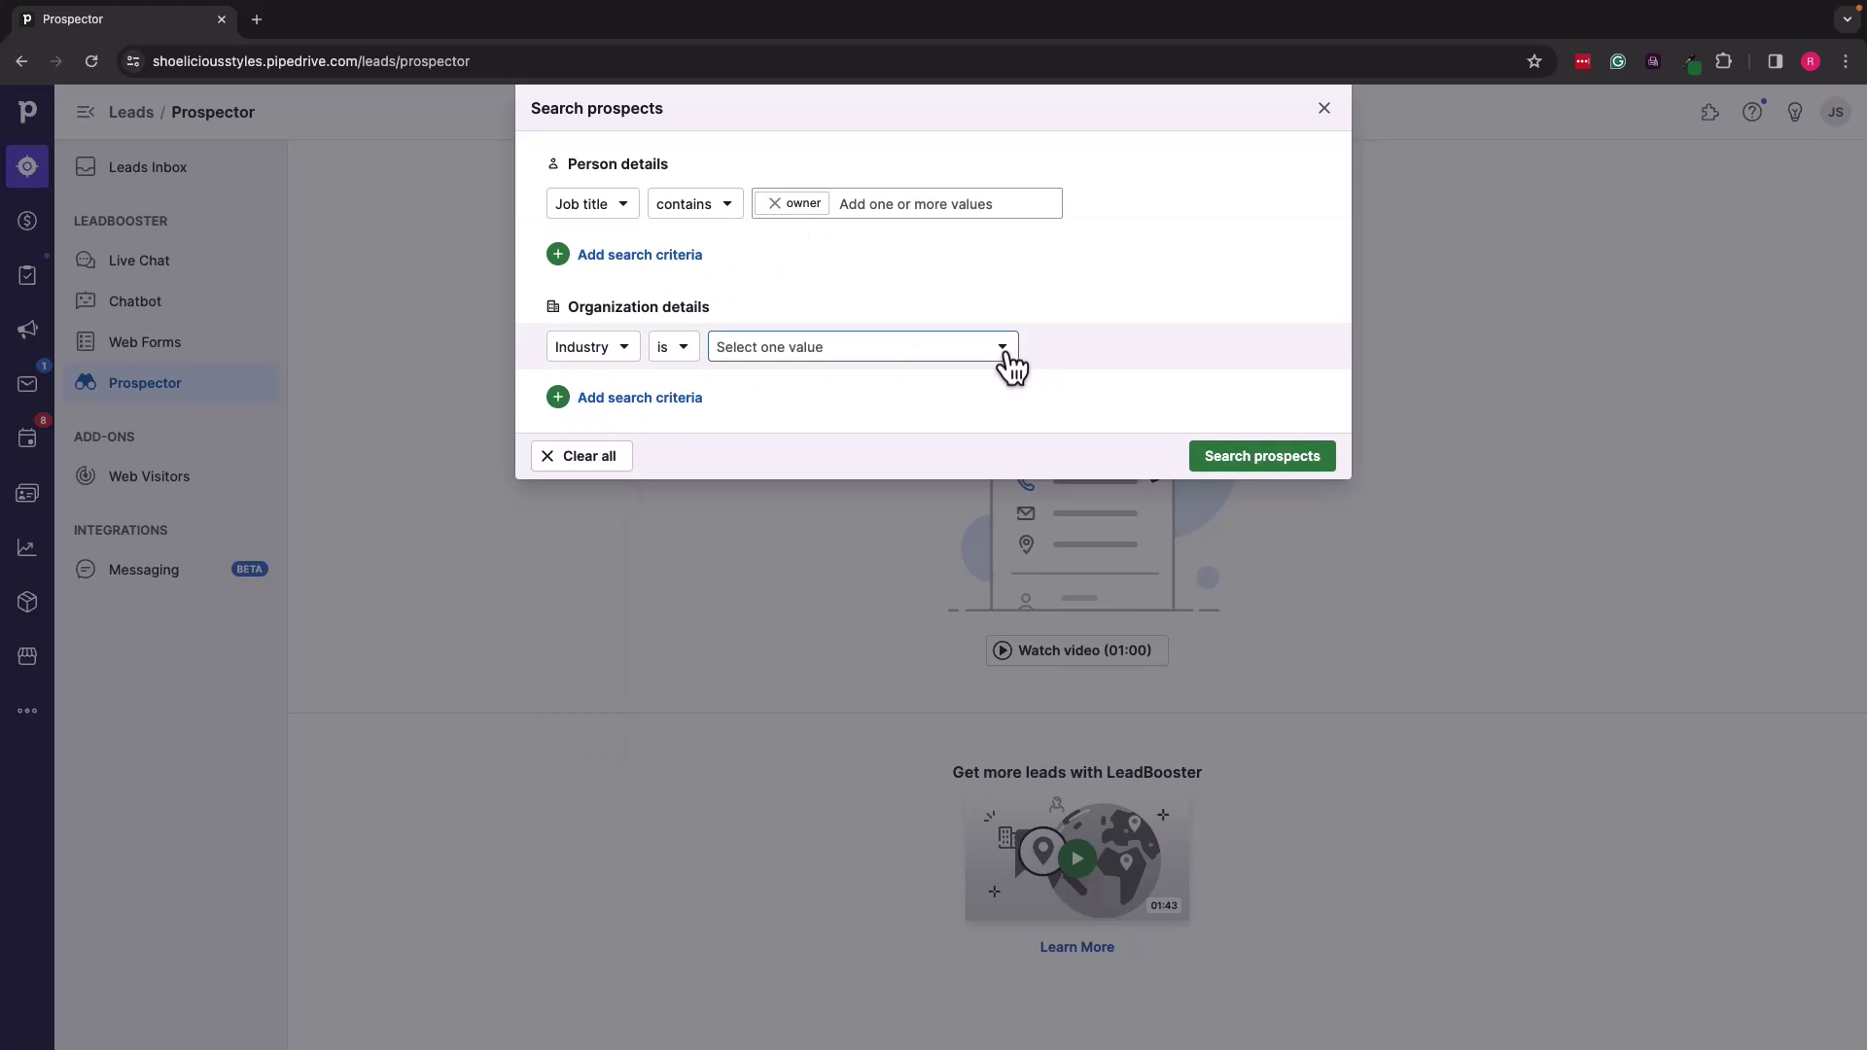
click(1008, 355)
scroll(896, 603, down, 10)
scroll(900, 610, down, 20)
scroll(900, 611, up, 5)
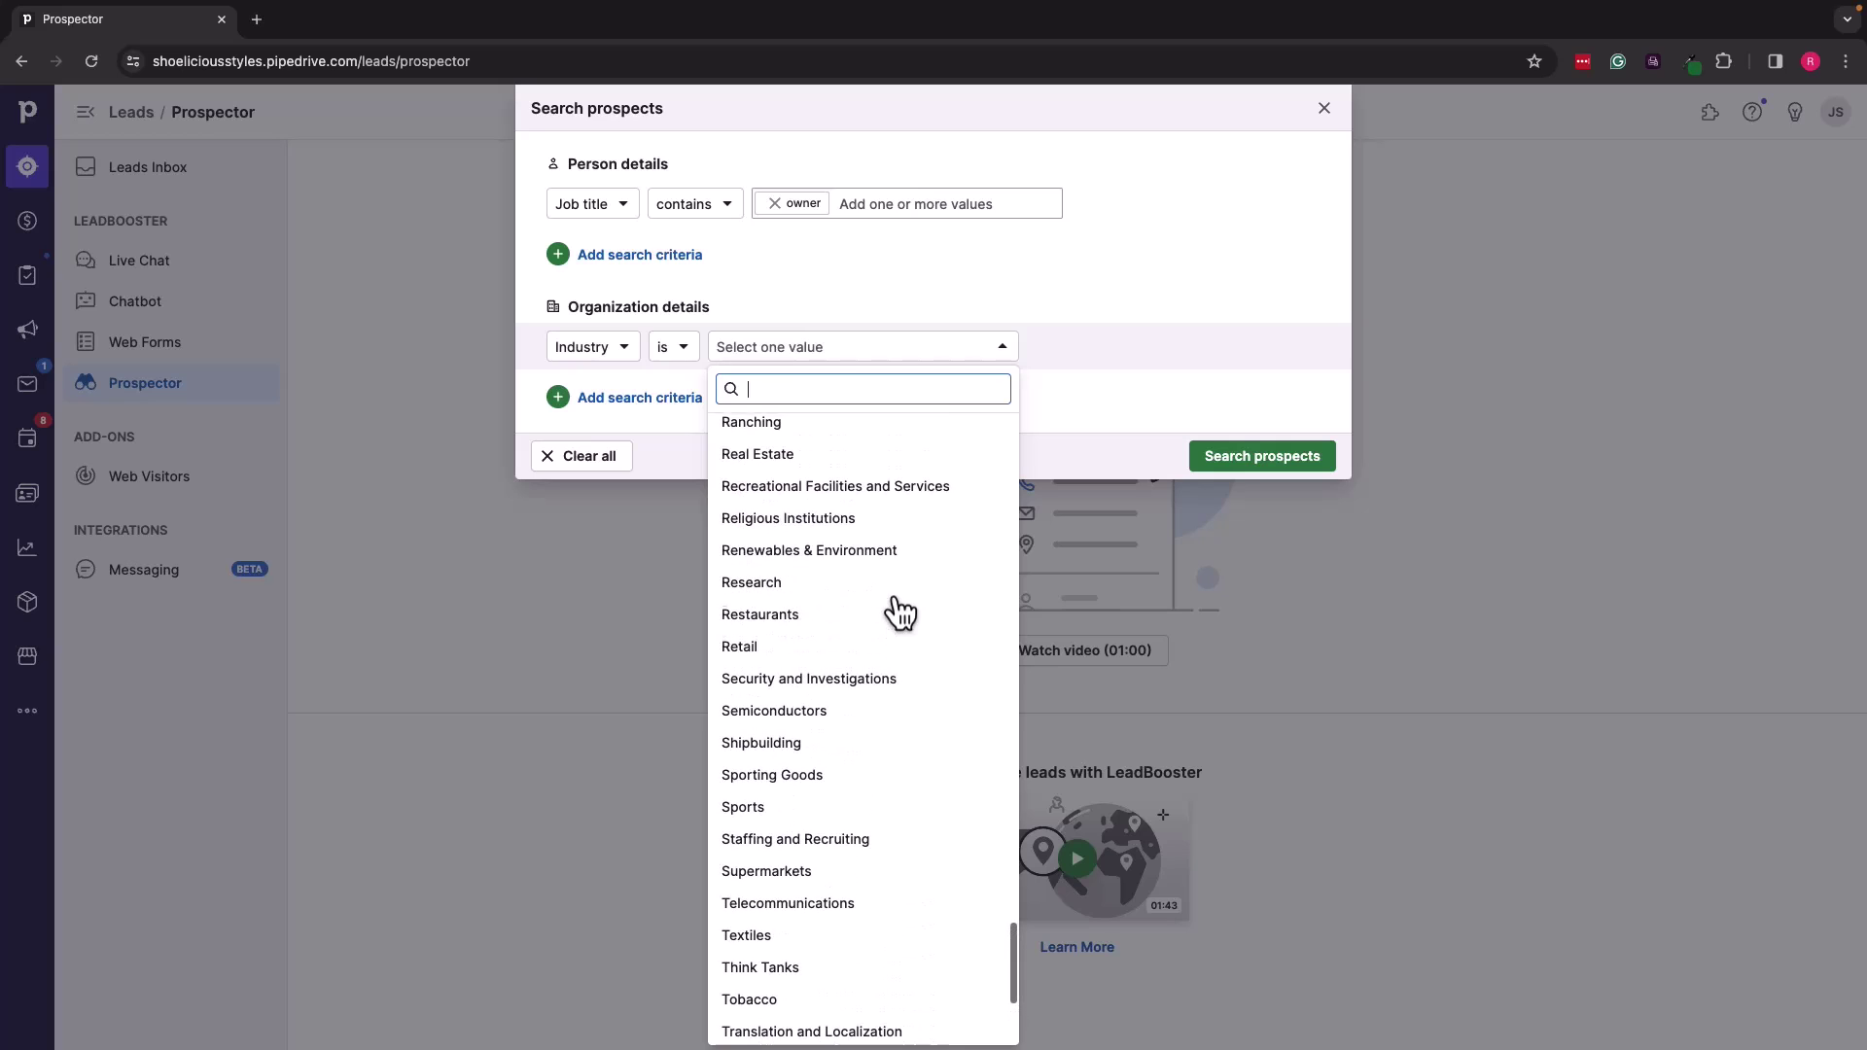
click(804, 647)
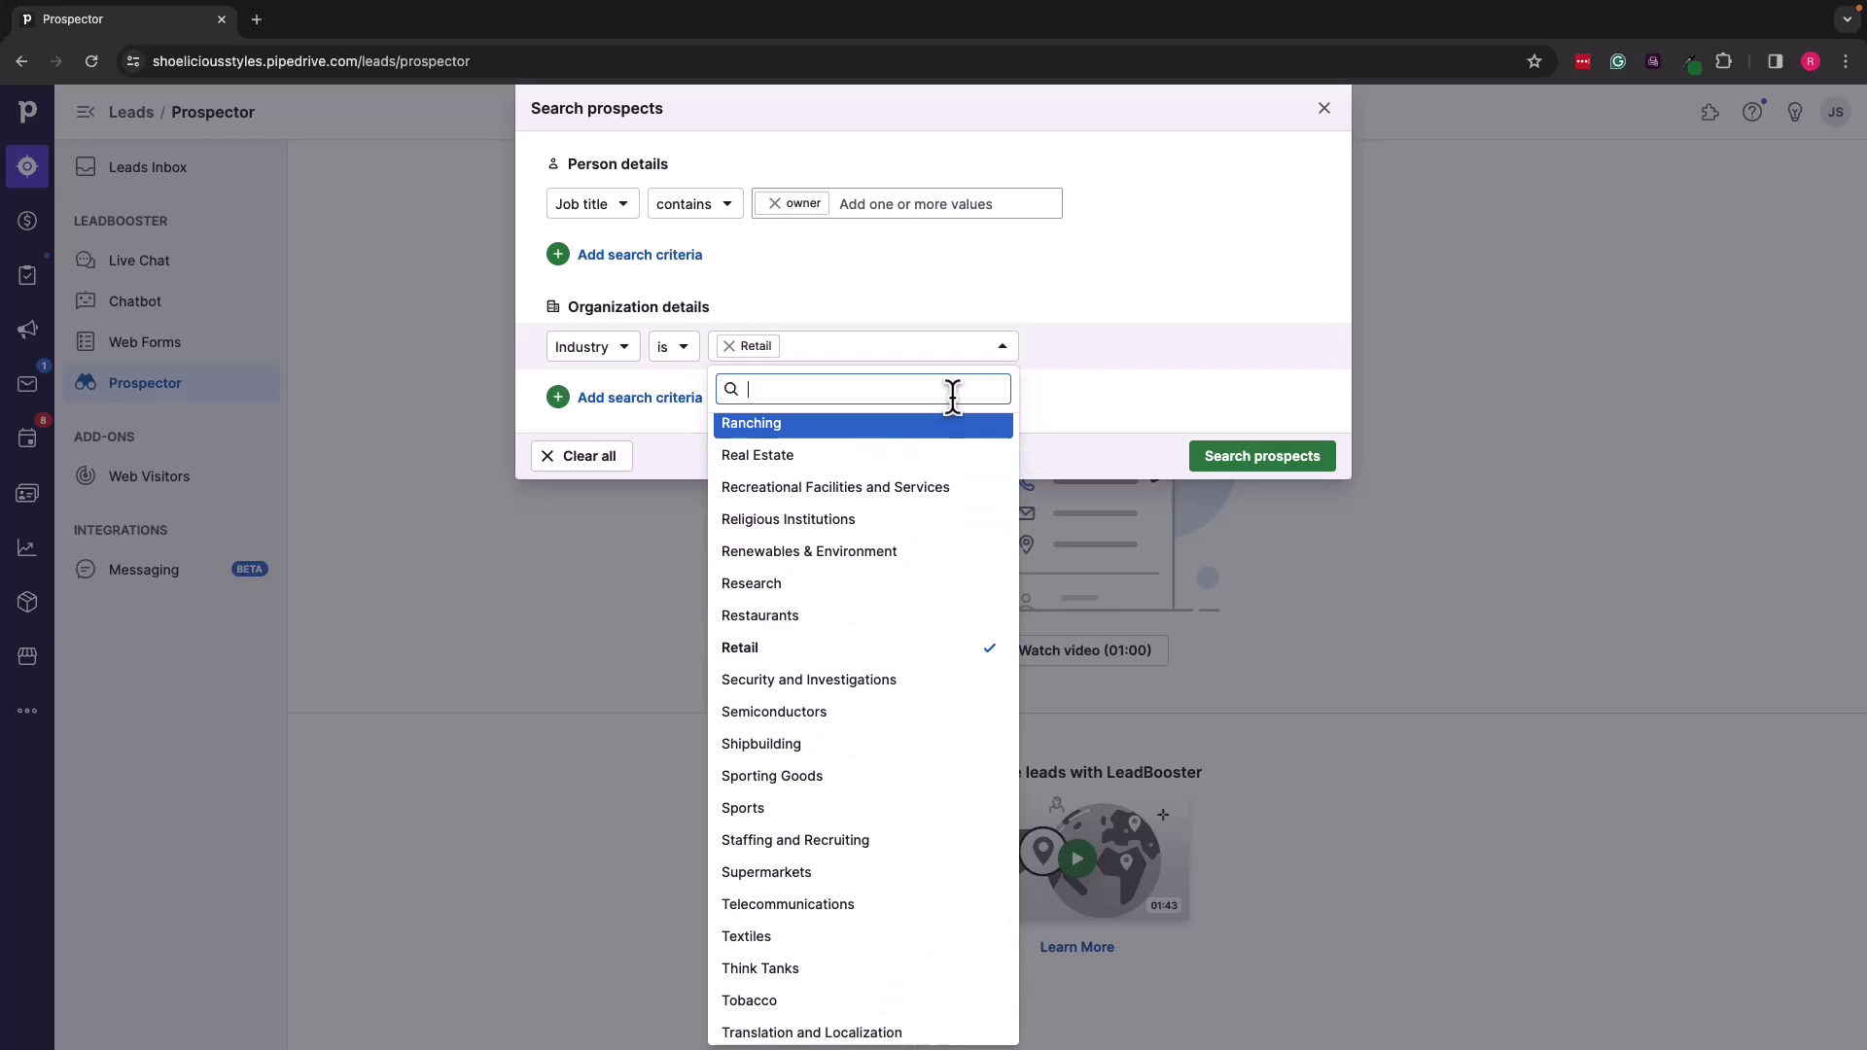
scroll(885, 613, down, 3)
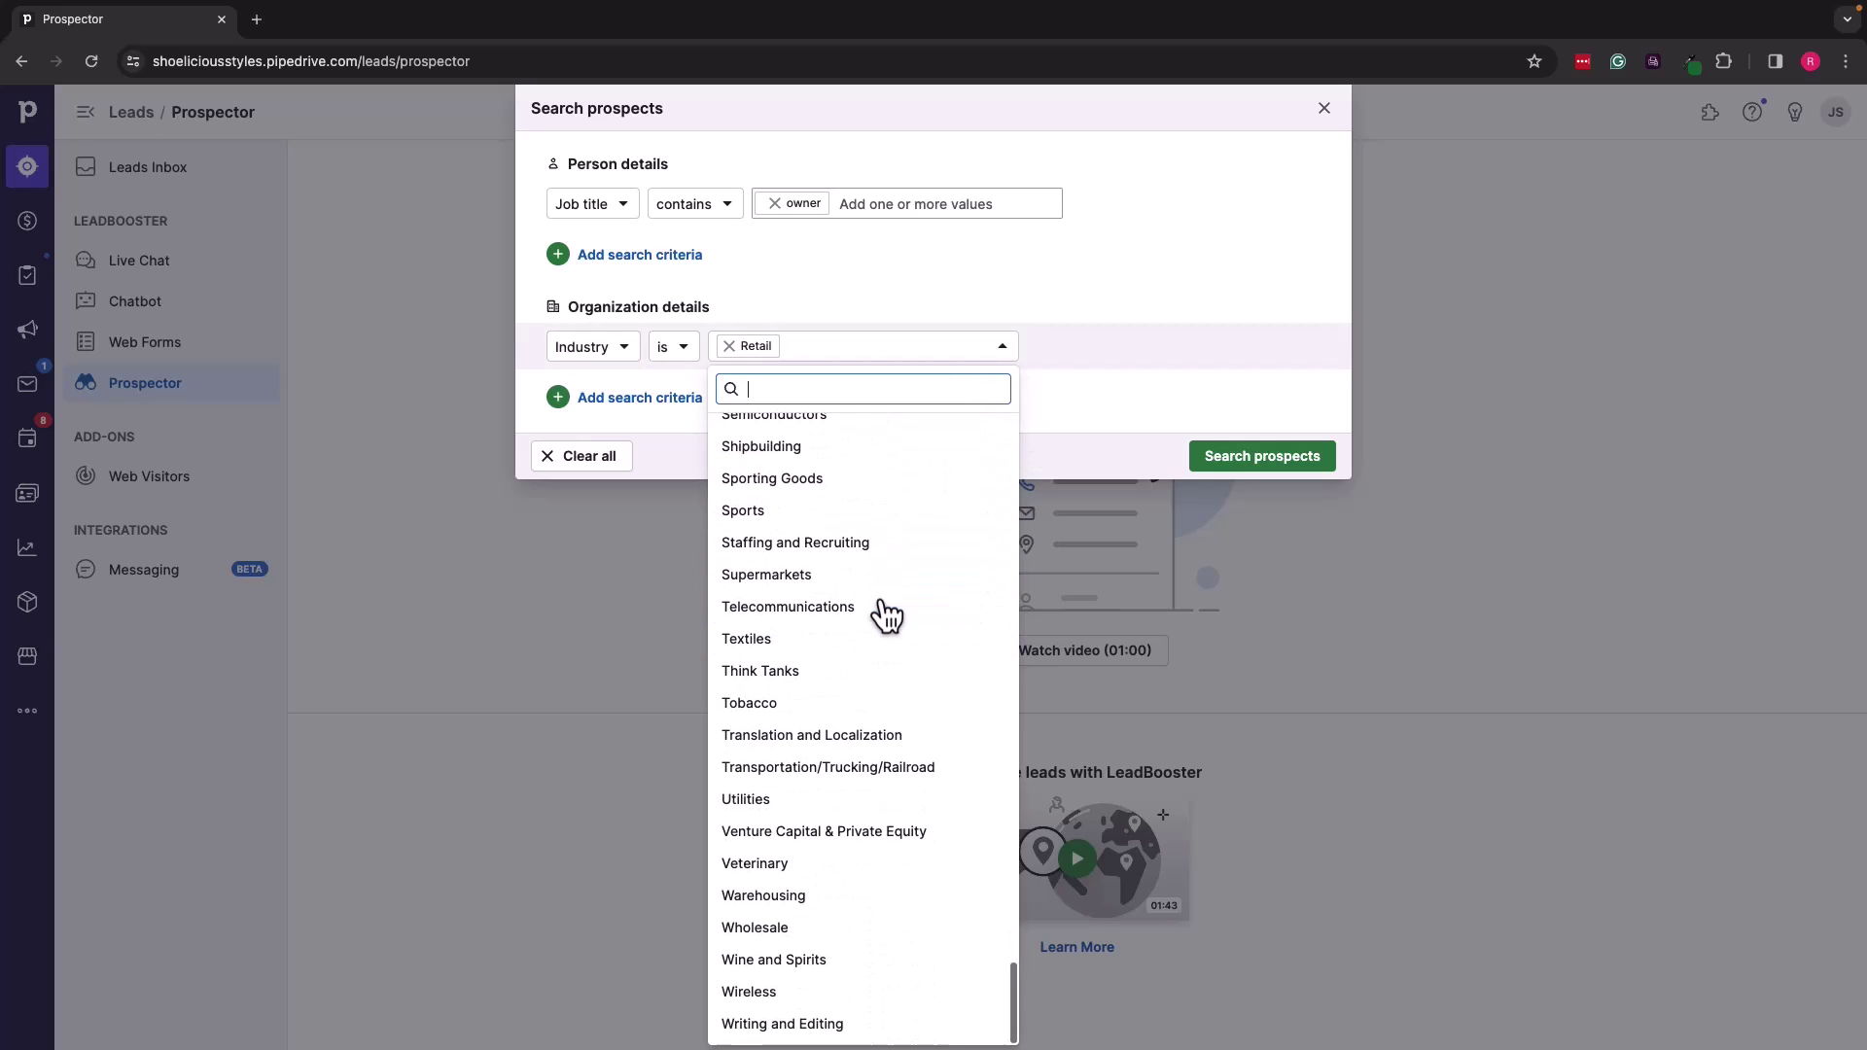
scroll(885, 613, up, 1)
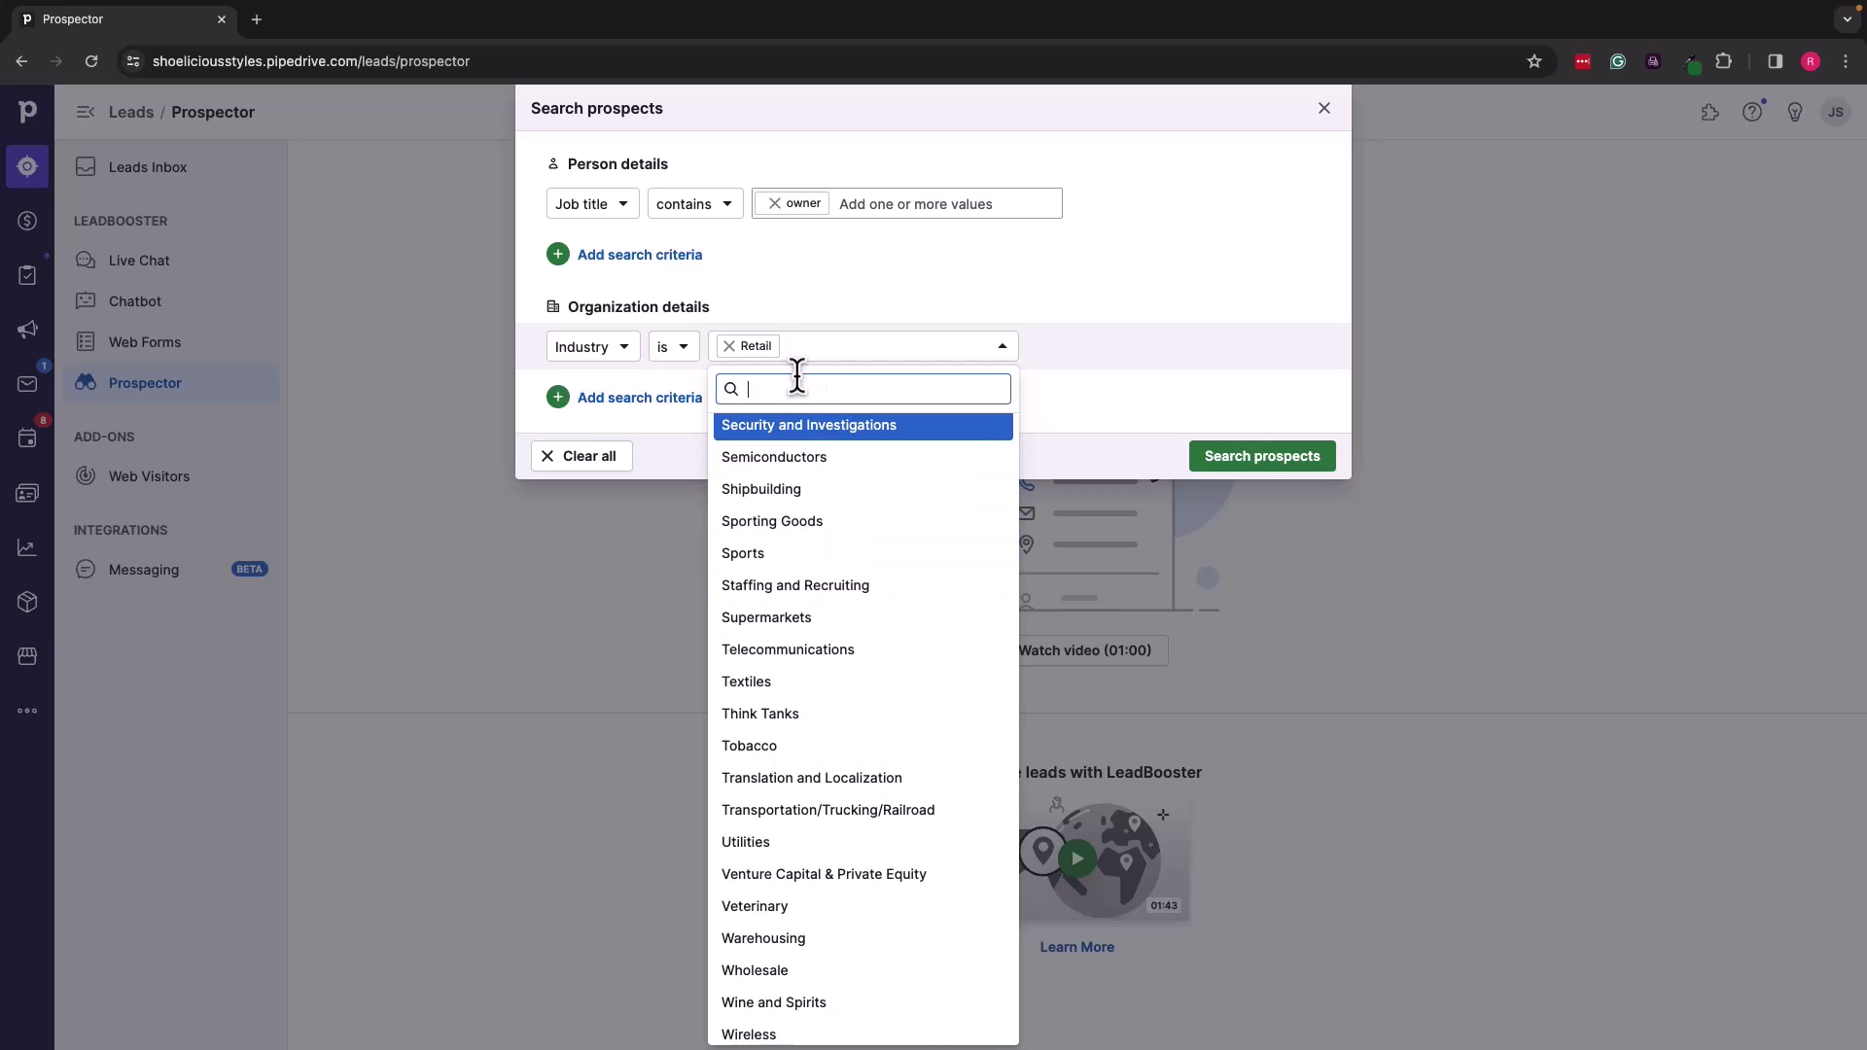
click(825, 354)
click(825, 352)
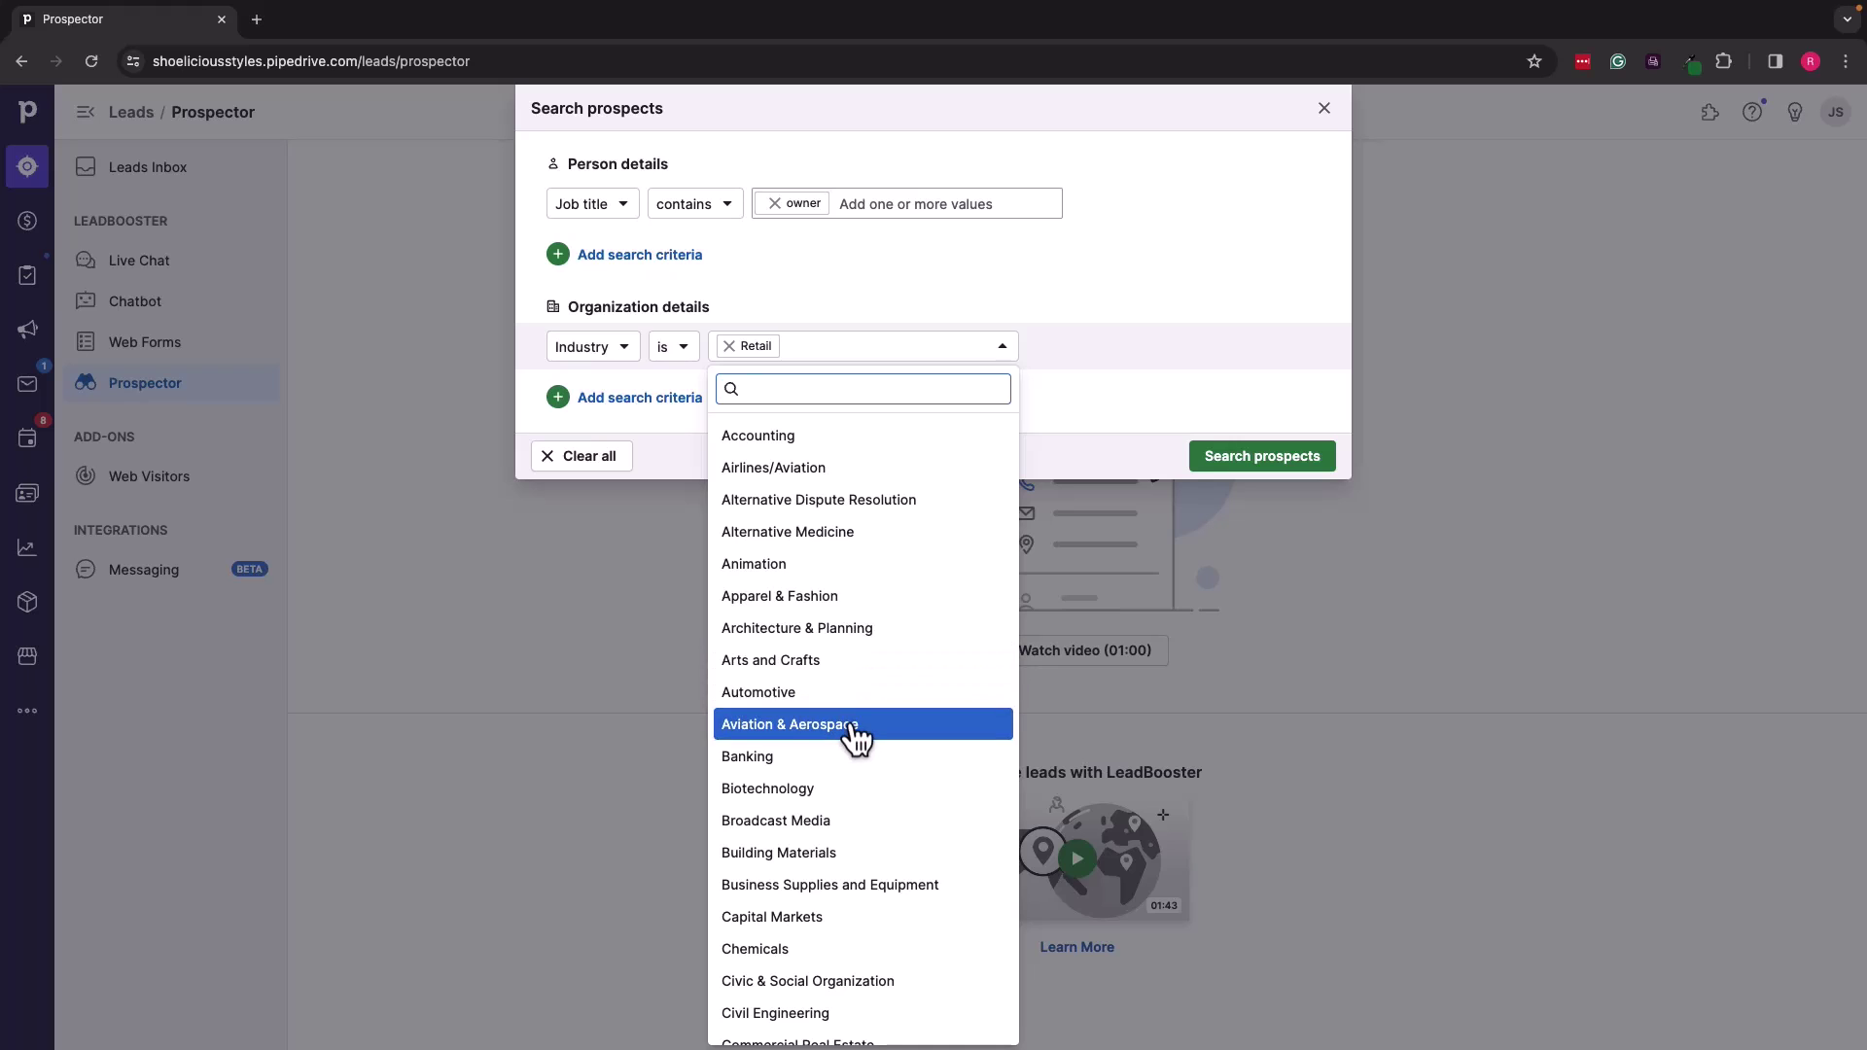
scroll(793, 915, down, 15)
scroll(795, 914, down, 8)
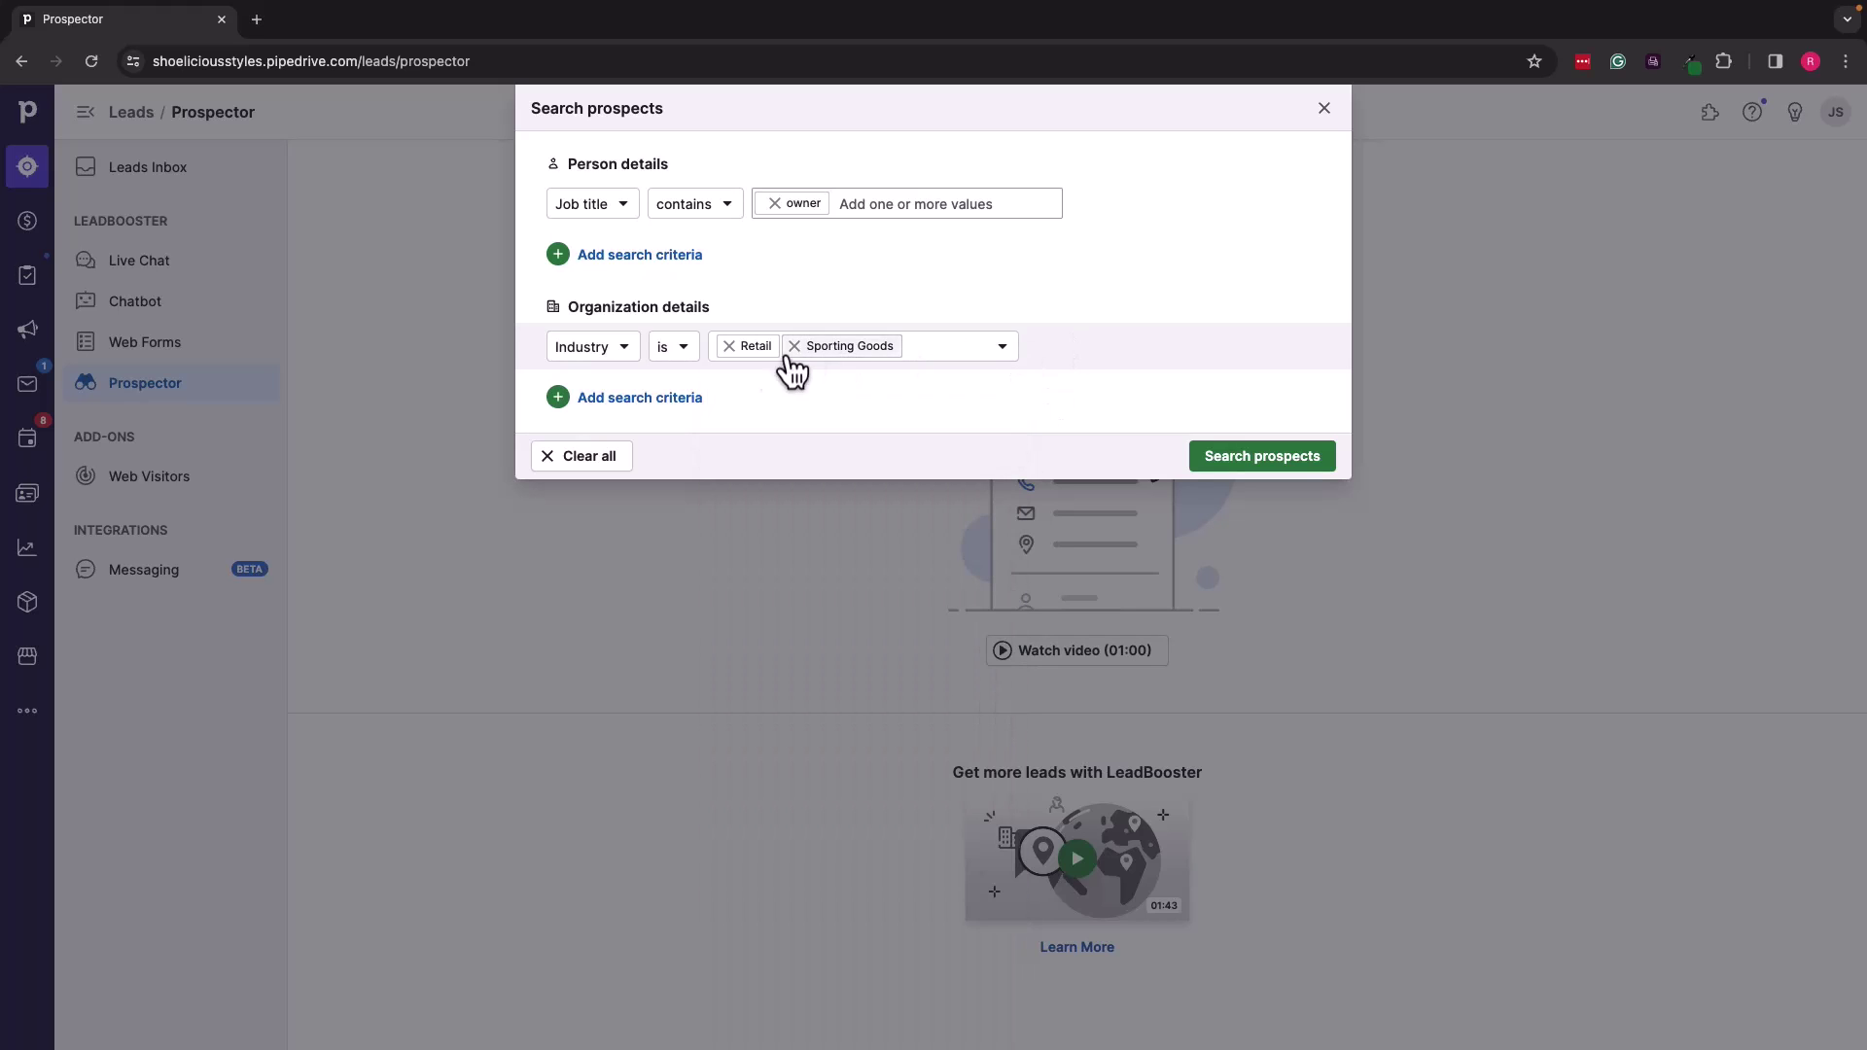
Step: Add a State criterion with values alabama and georgia
click(614, 398)
click(601, 397)
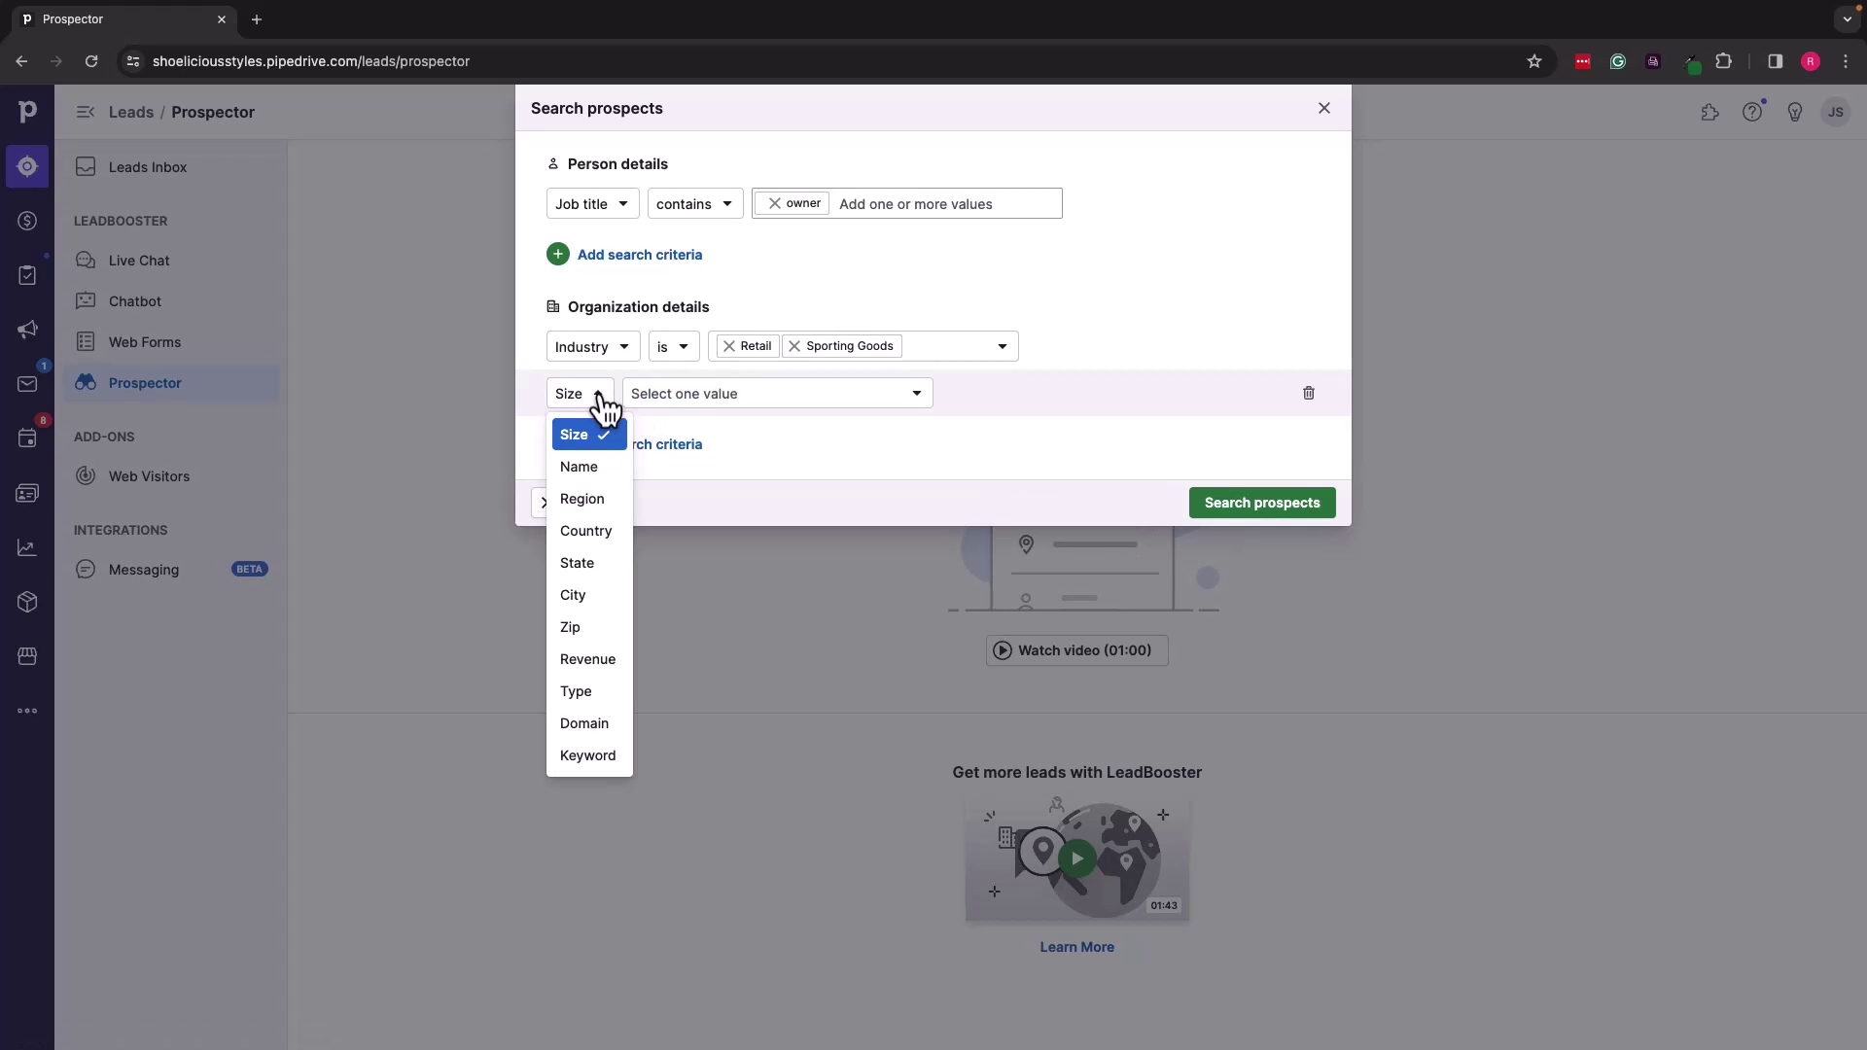
click(596, 568)
click(744, 394)
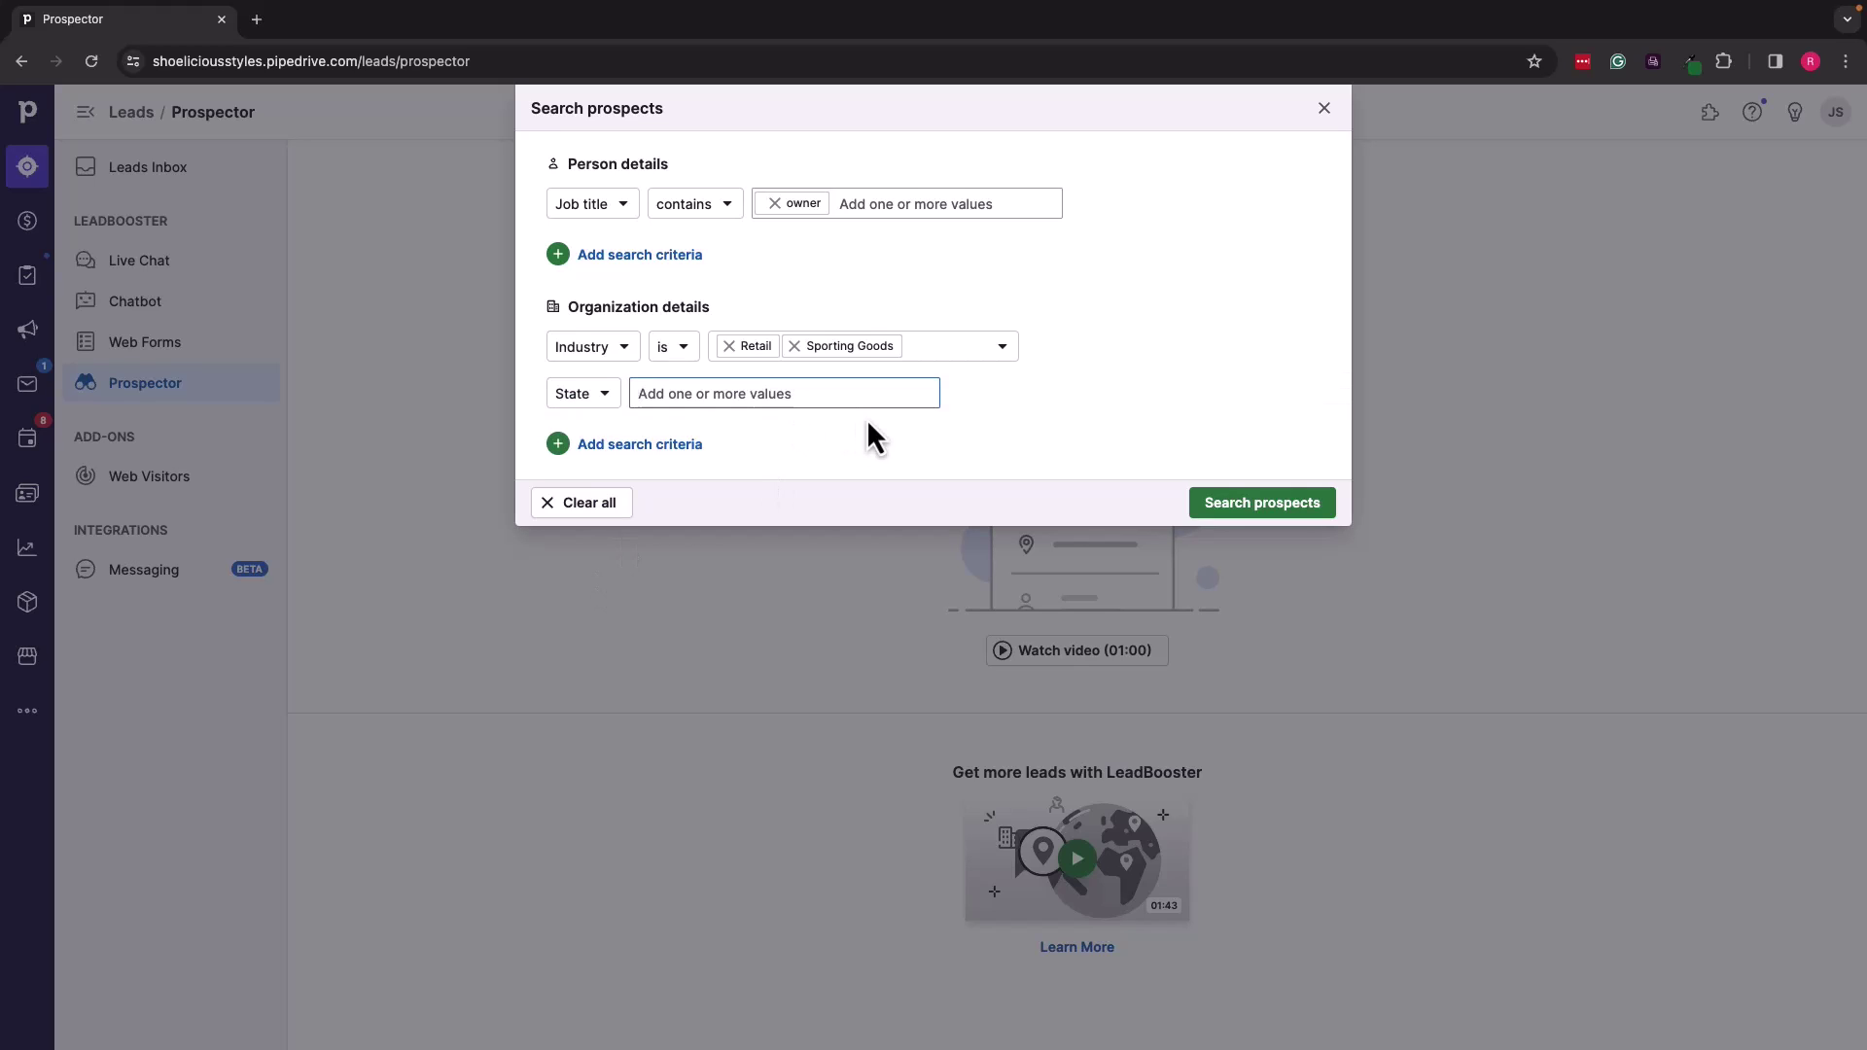
text(ala)
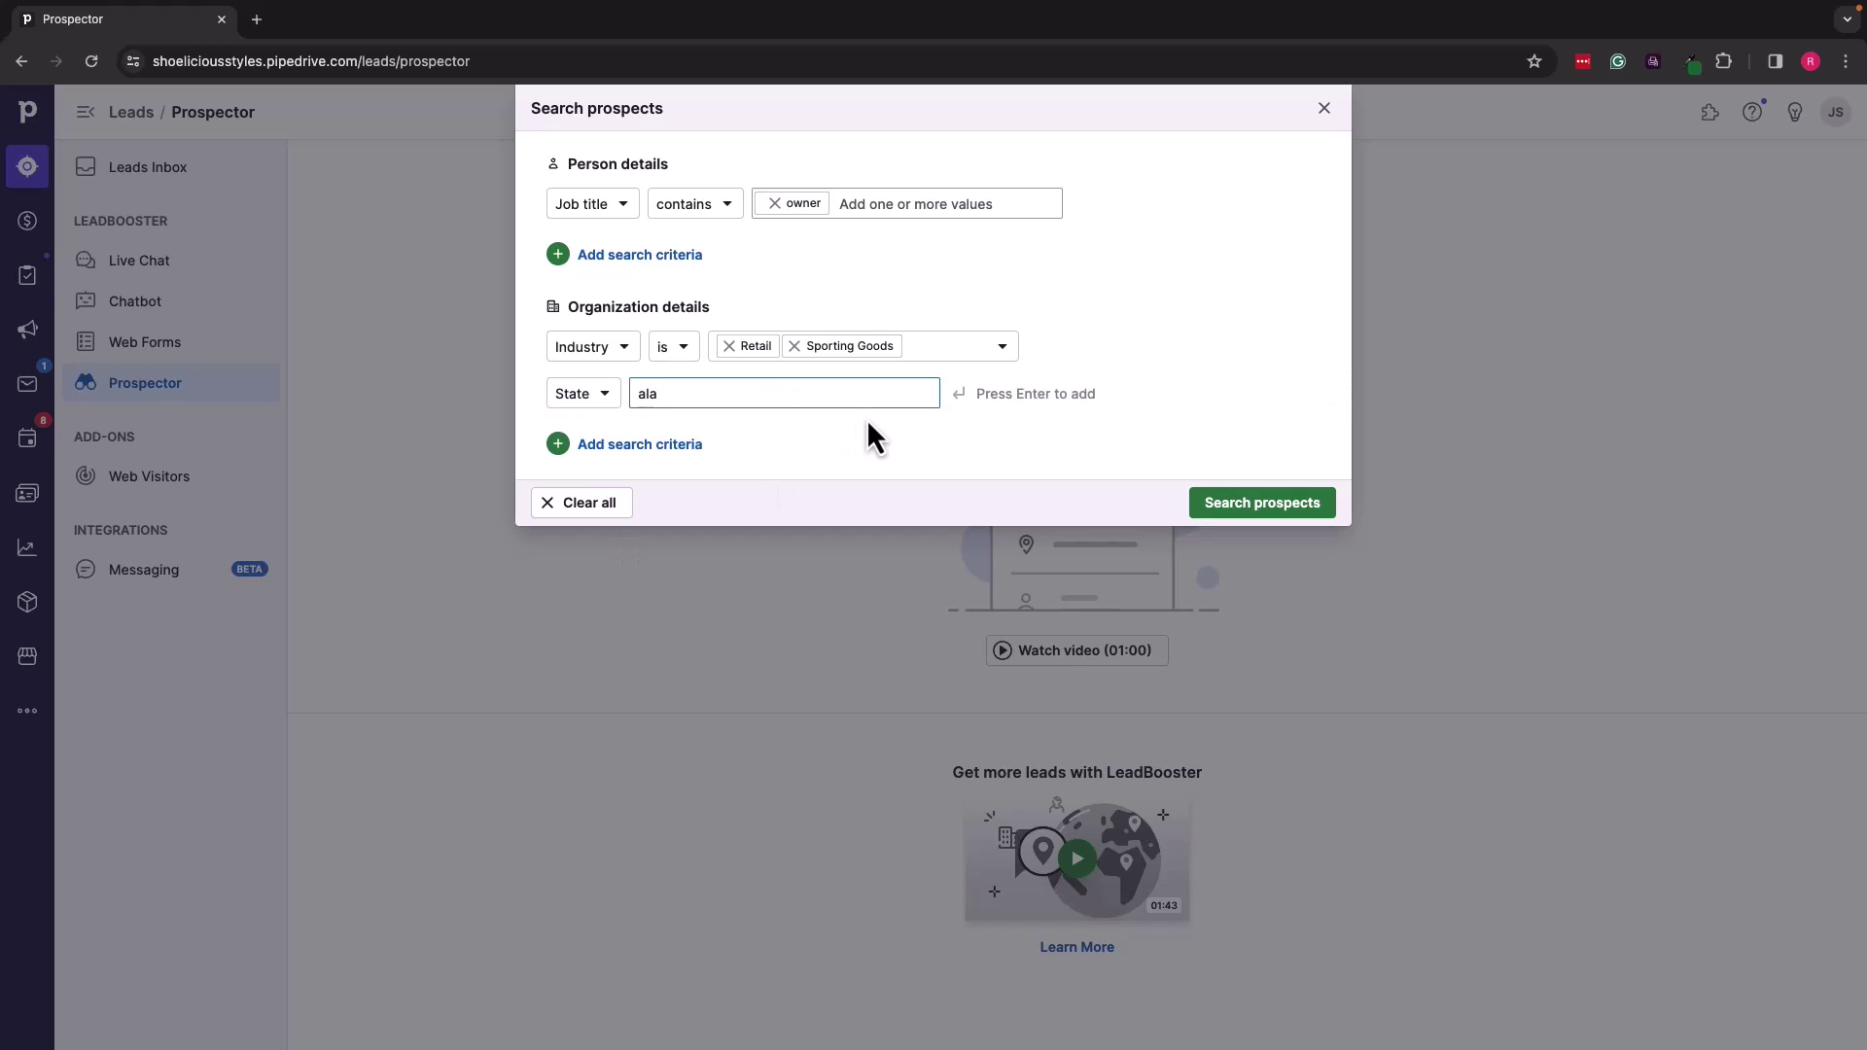
text(bama)
key(Return)
text(georgia)
key(Return)
Step: Add the Keyword 'shoe' and run the prospect search
click(644, 443)
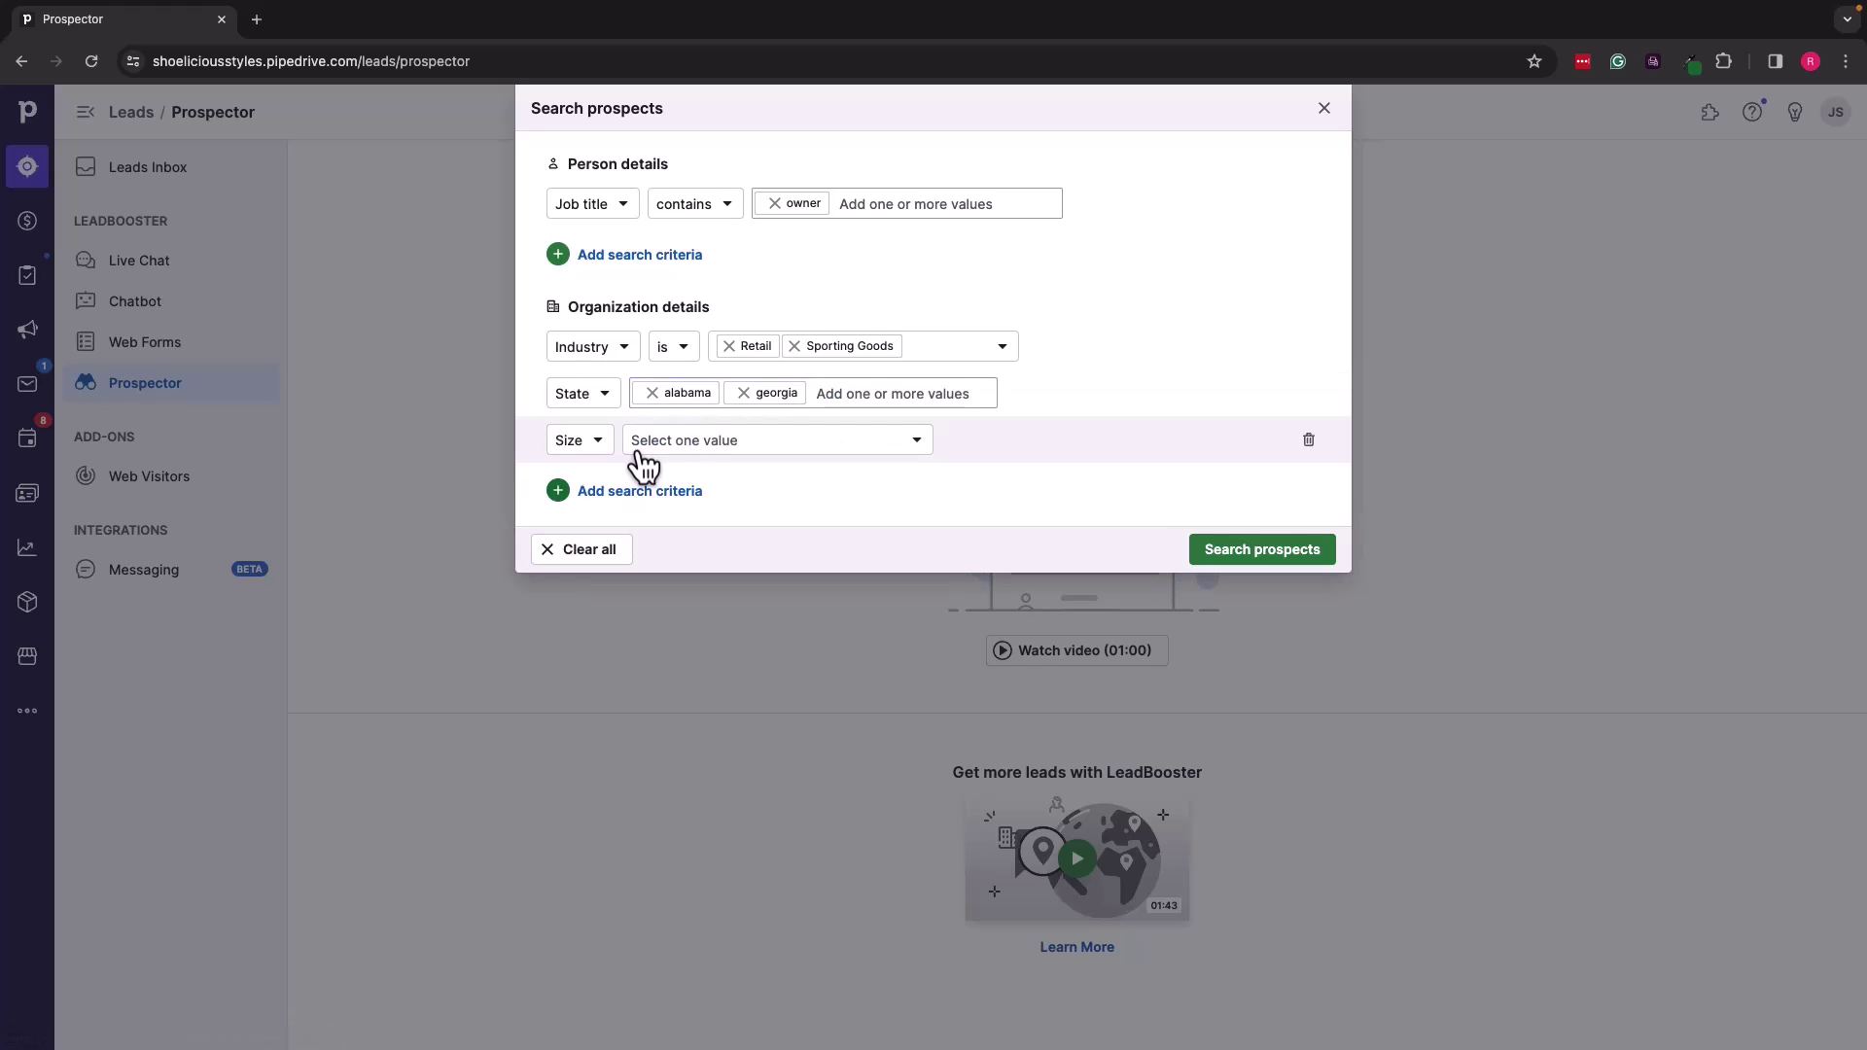
click(601, 443)
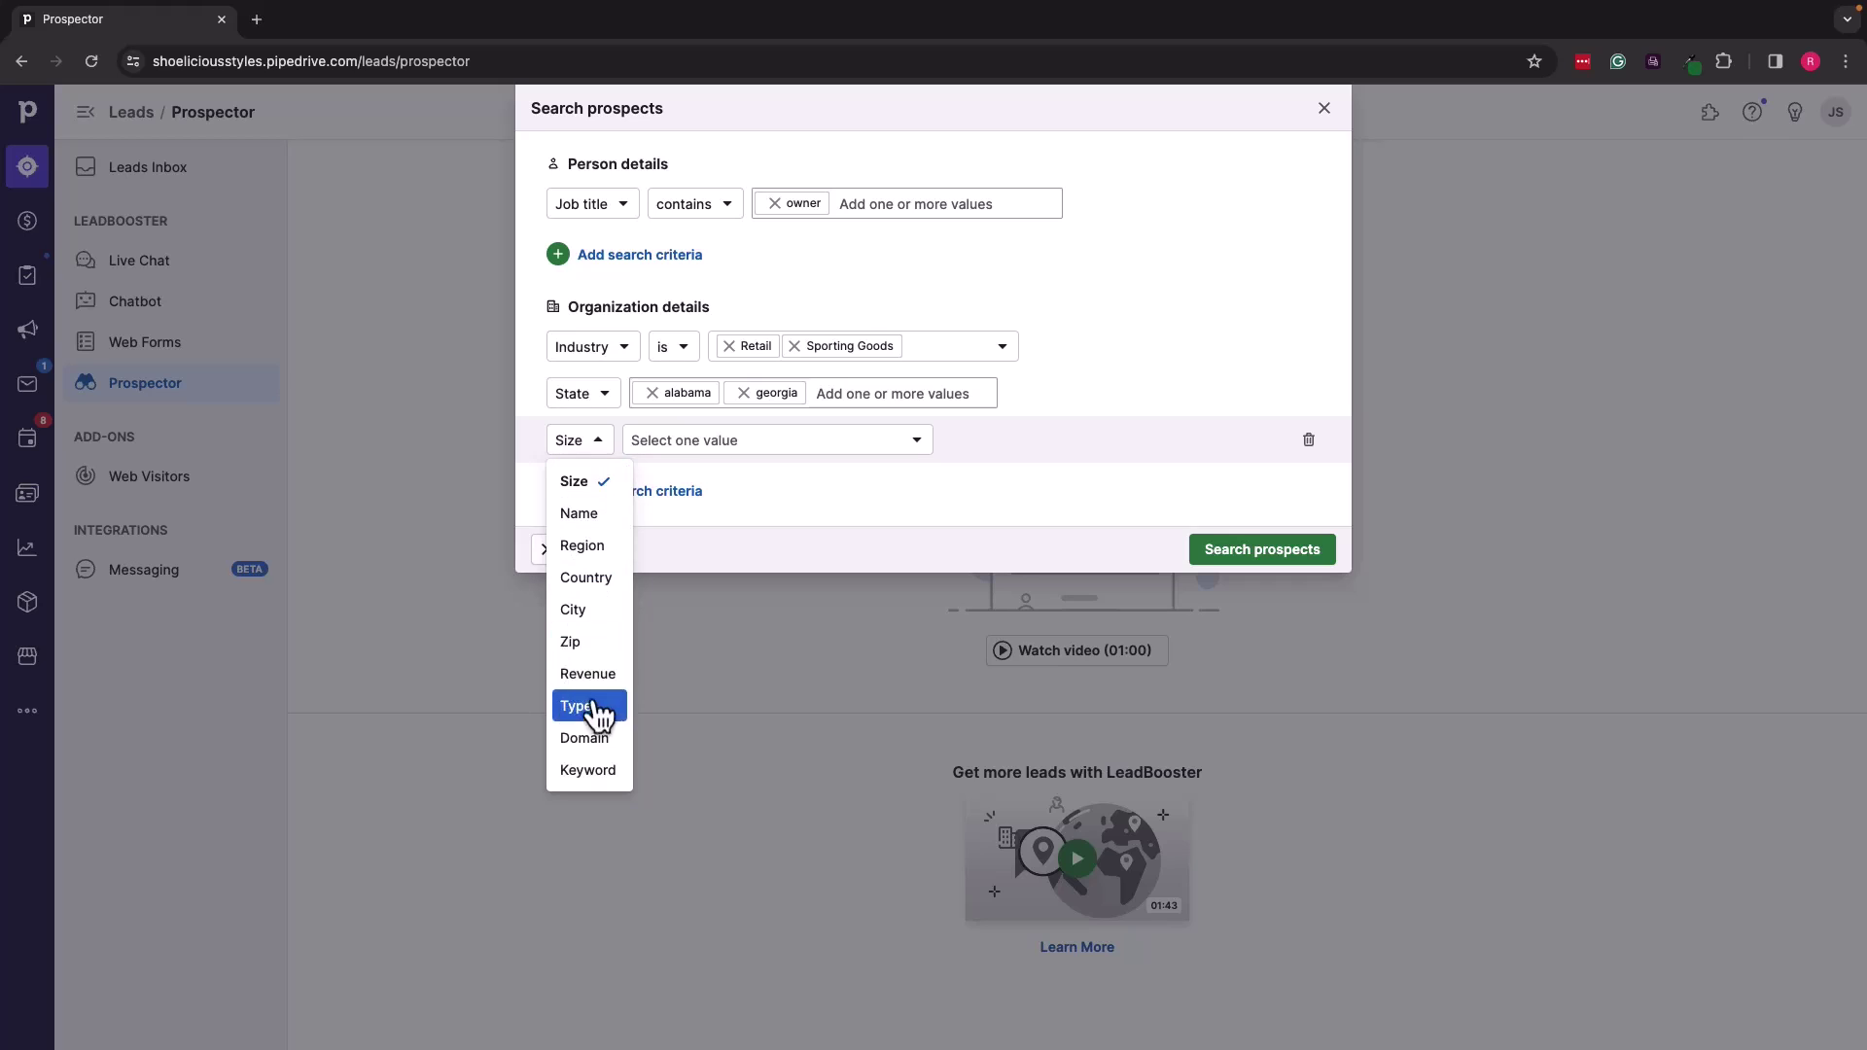
click(589, 770)
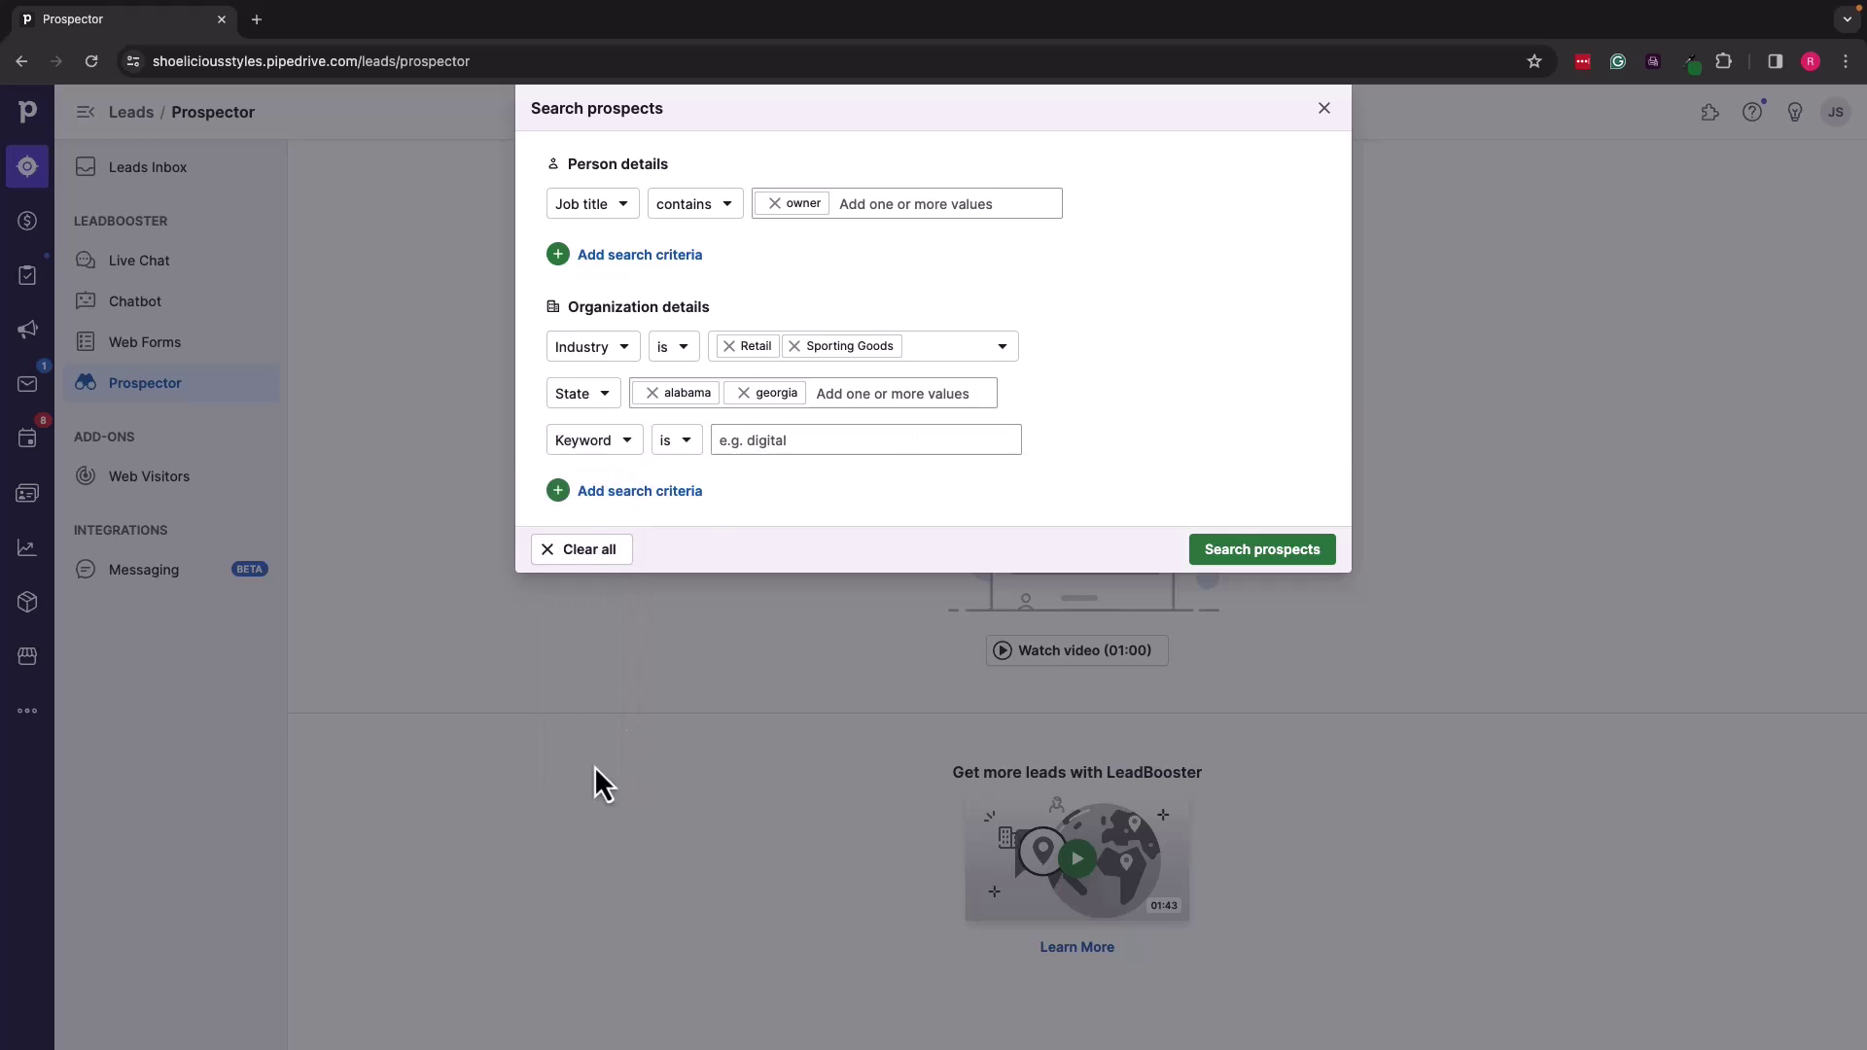
click(806, 434)
text(shoe)
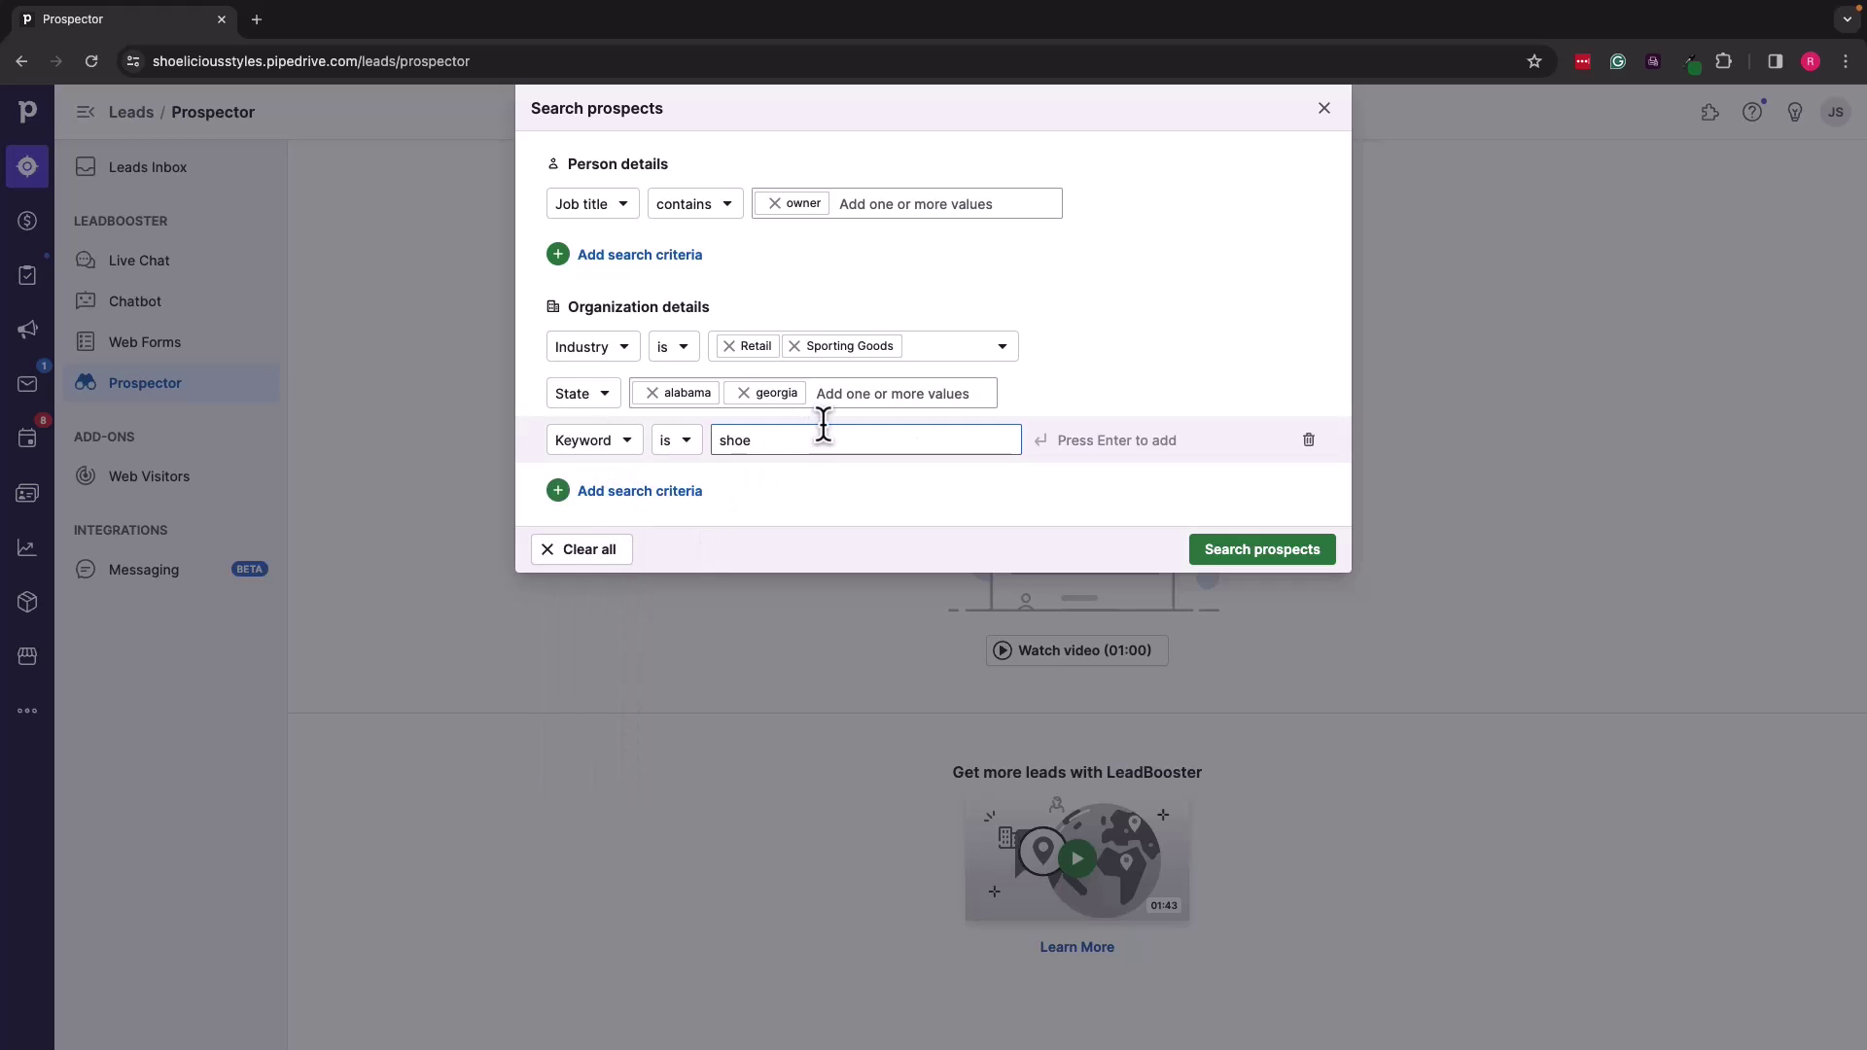
key(Return)
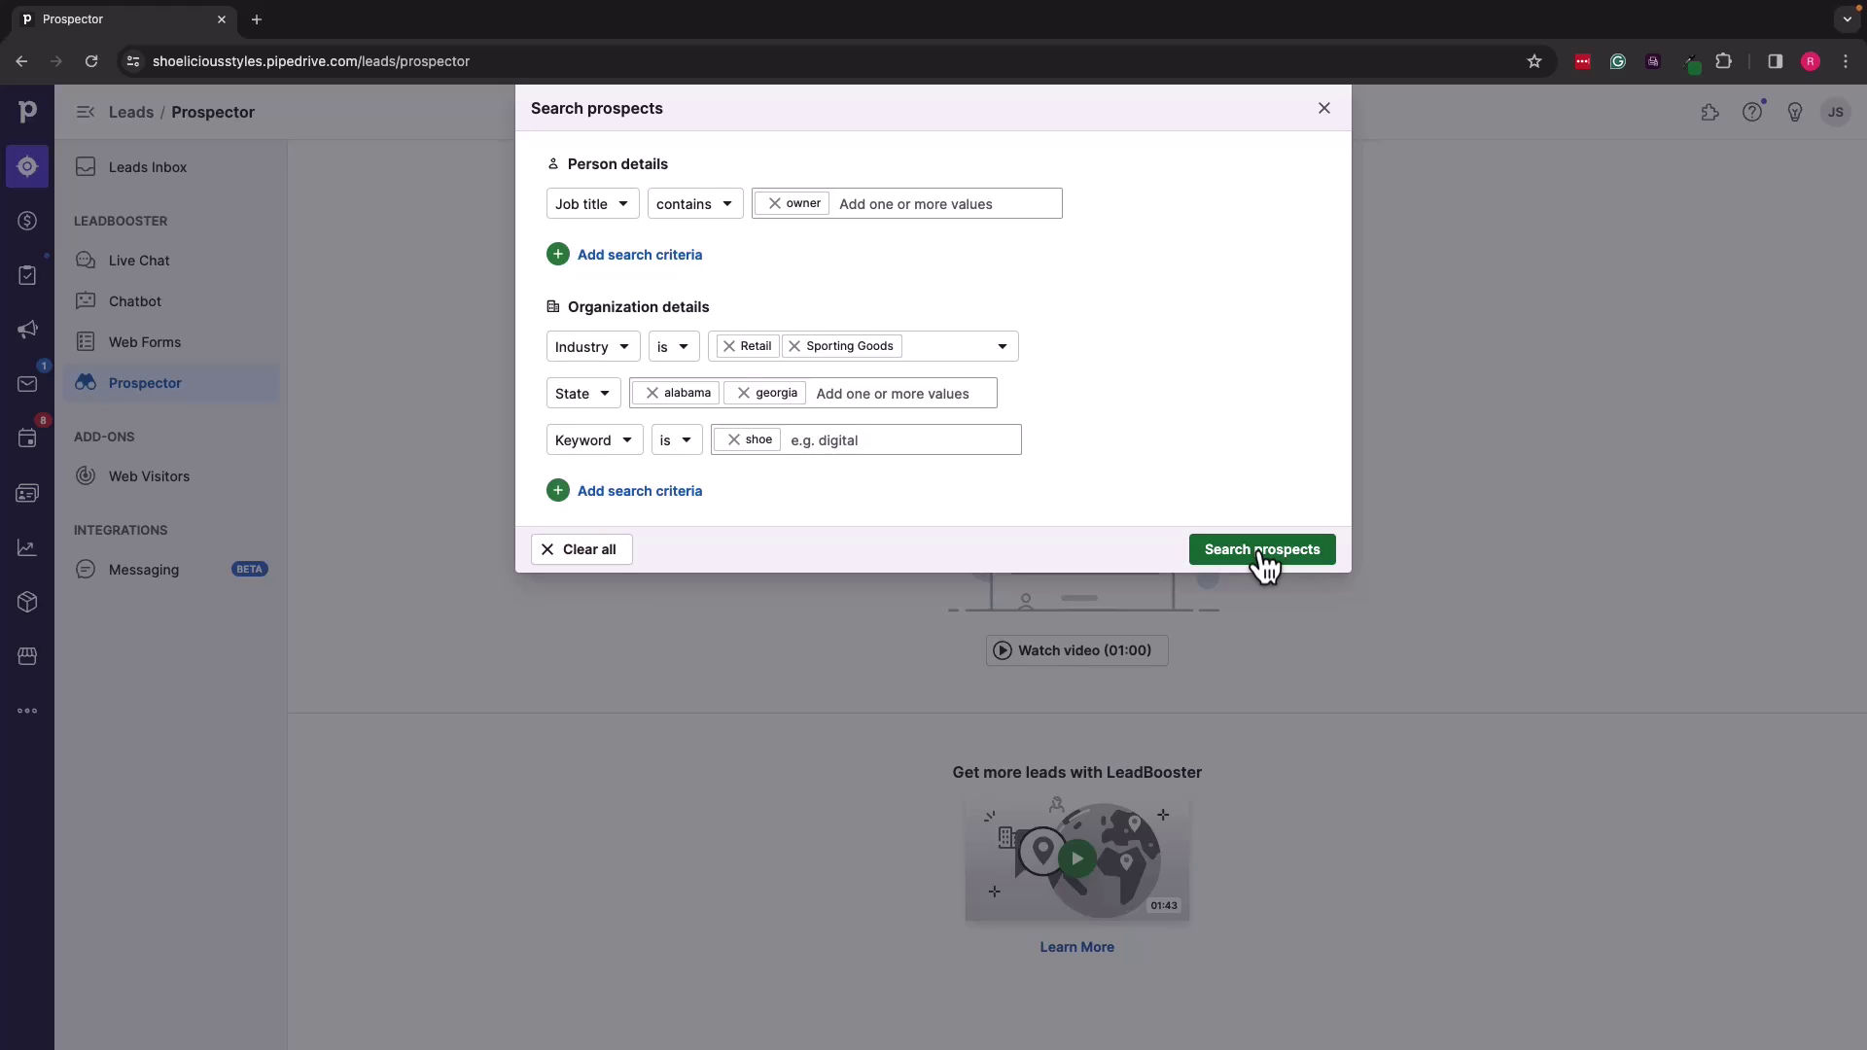
click(1264, 553)
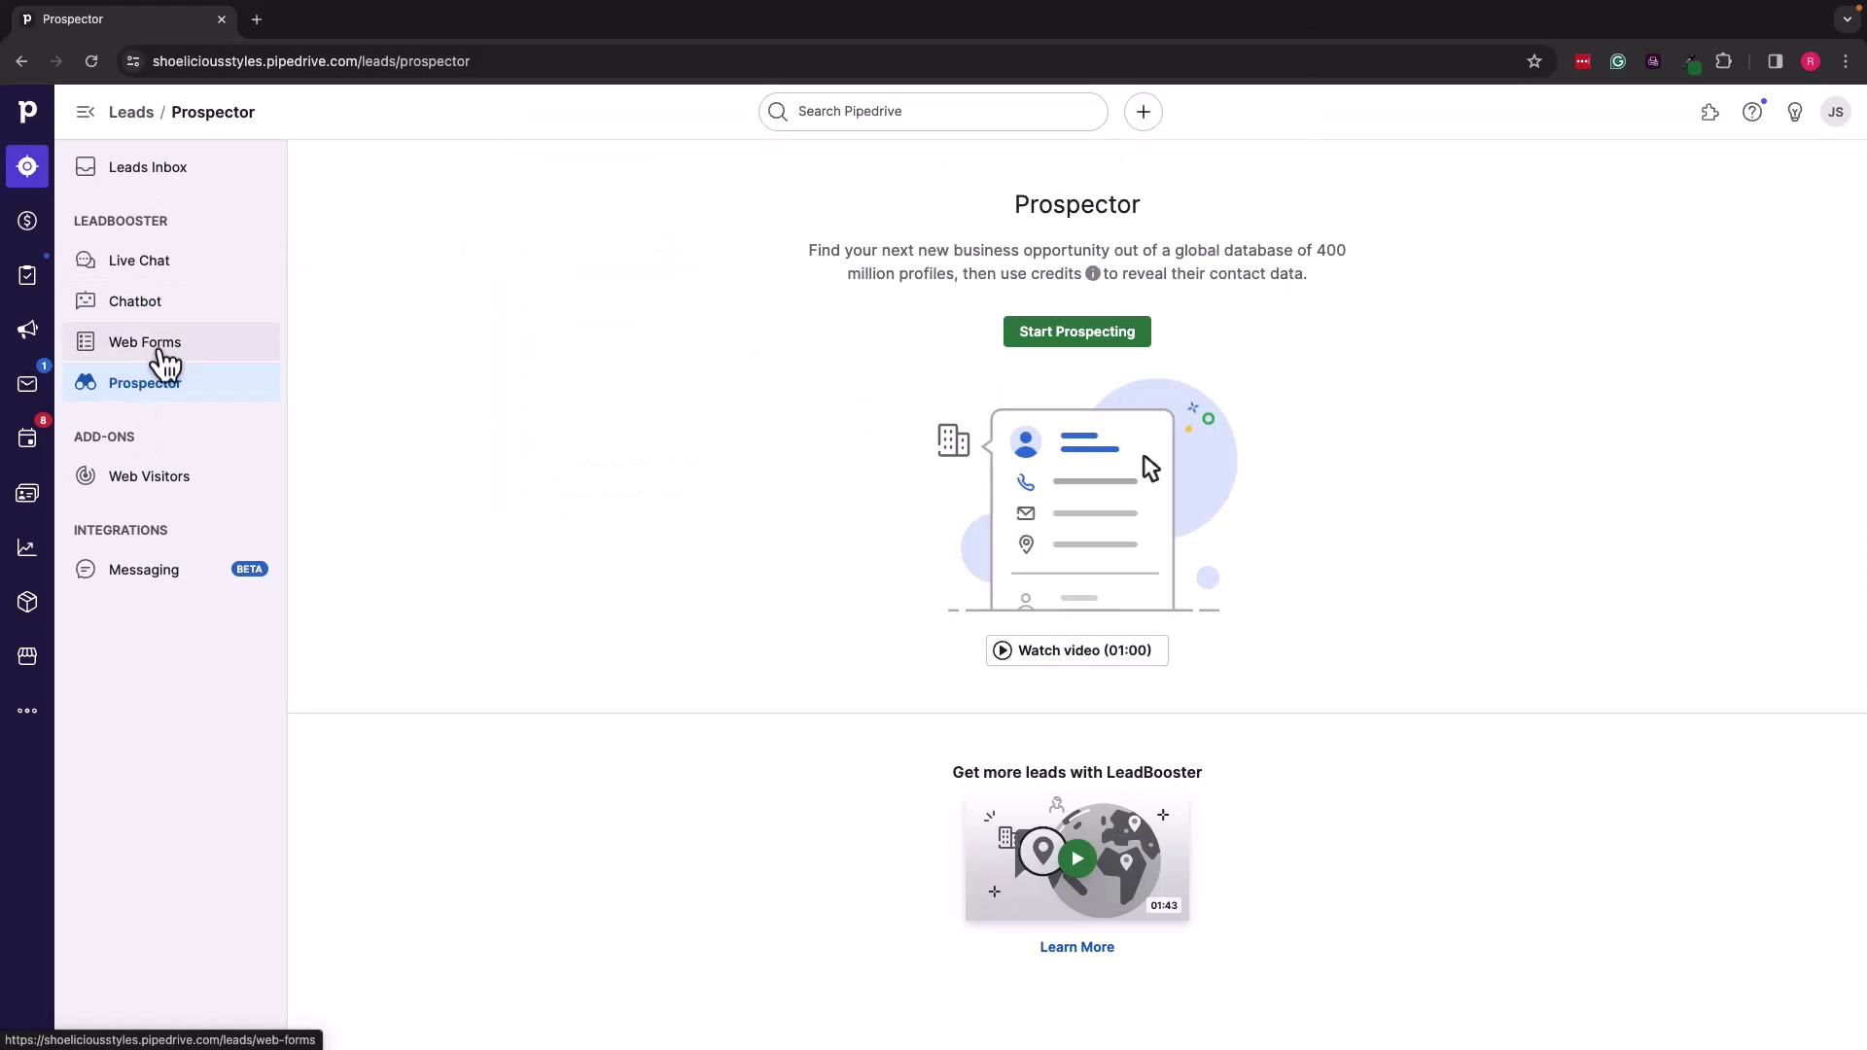
Step: Switch to the Leads Inbox to find The One Classic Shoe Shoppe lead
click(176, 185)
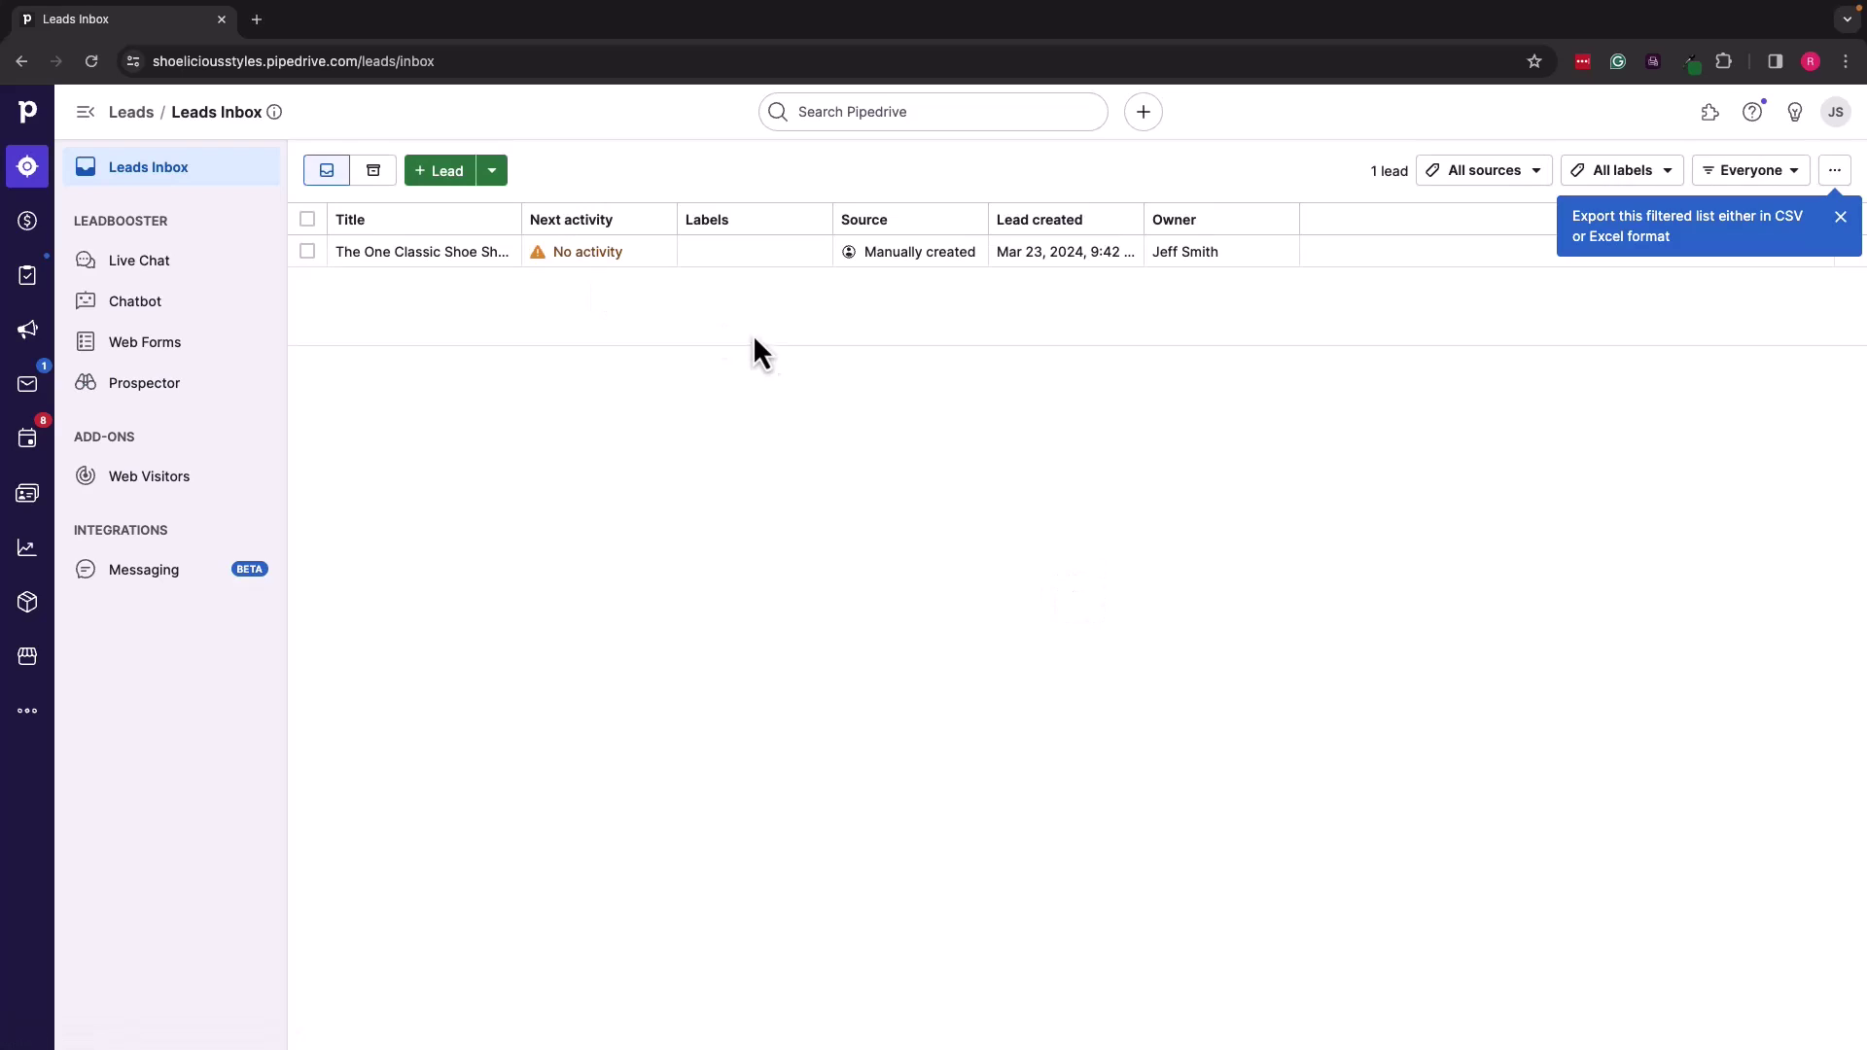
Step: Convert The One Classic Shoe Shoppe lead into a $10,000 deal in the Qualified stage
click(421, 269)
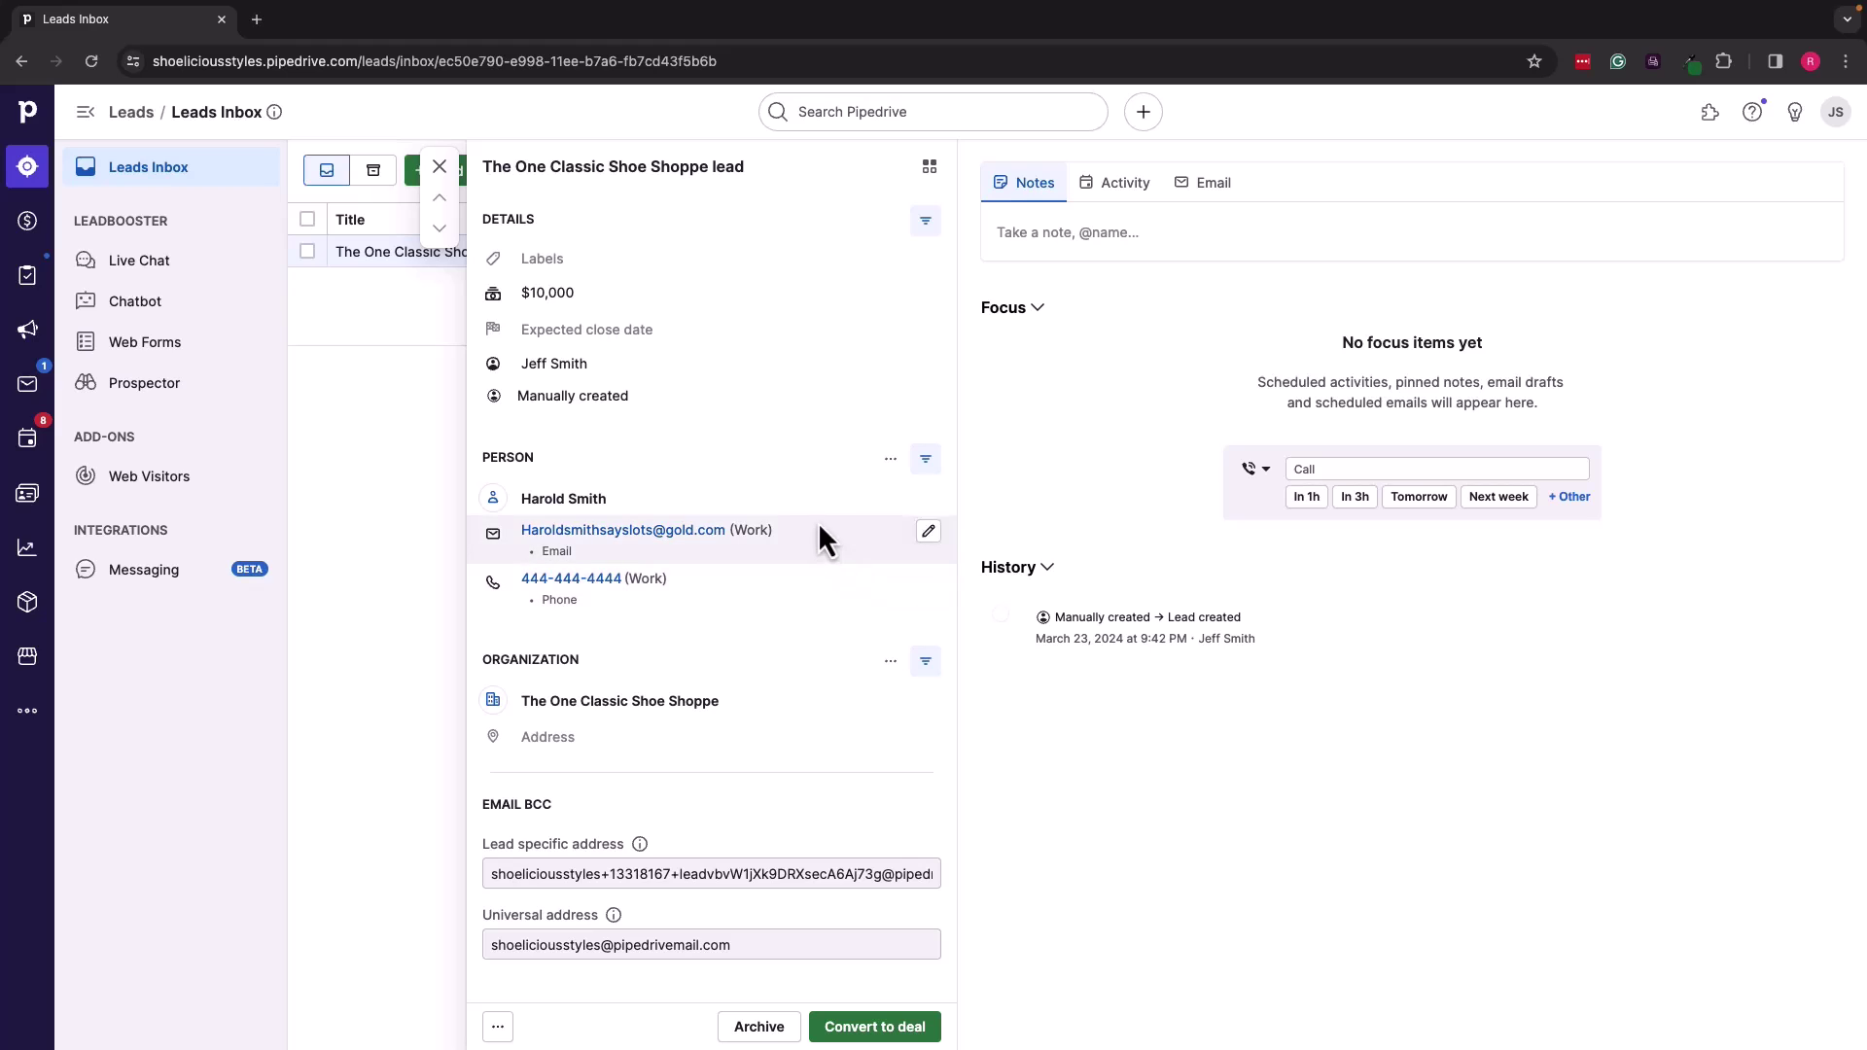
click(891, 1029)
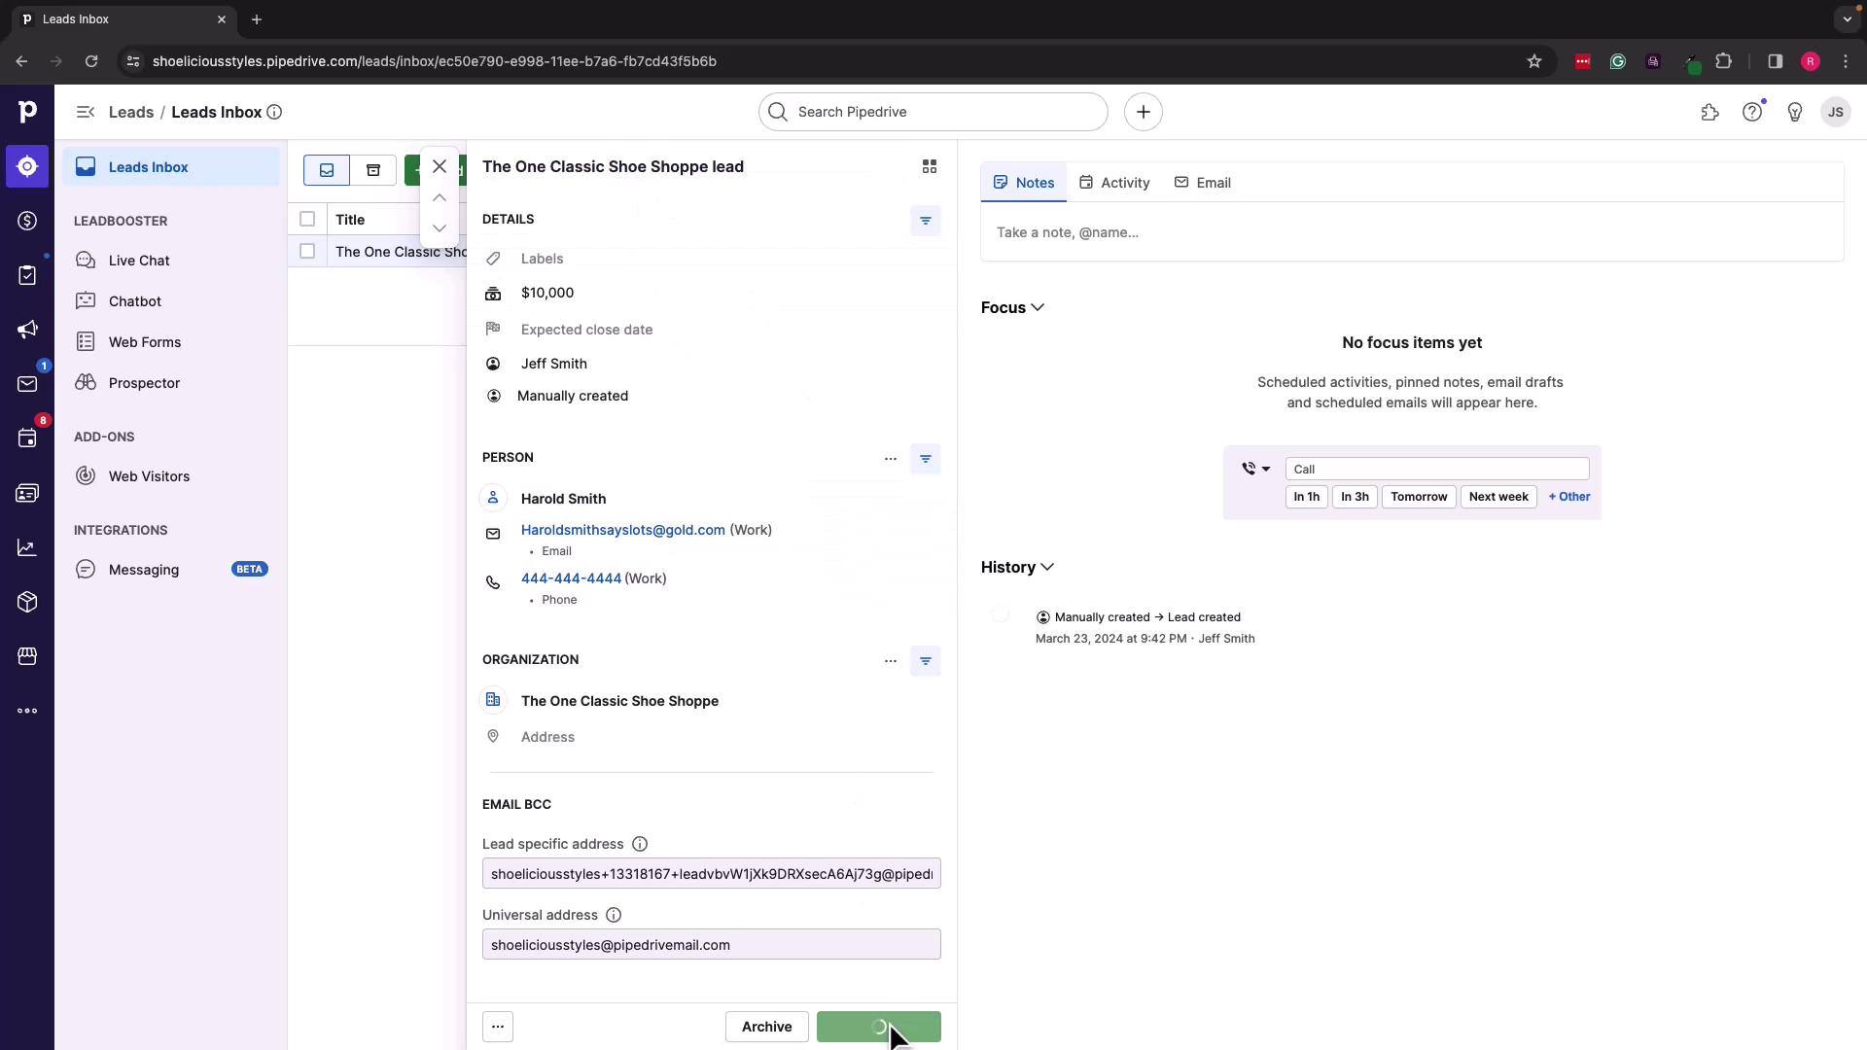
click(1217, 948)
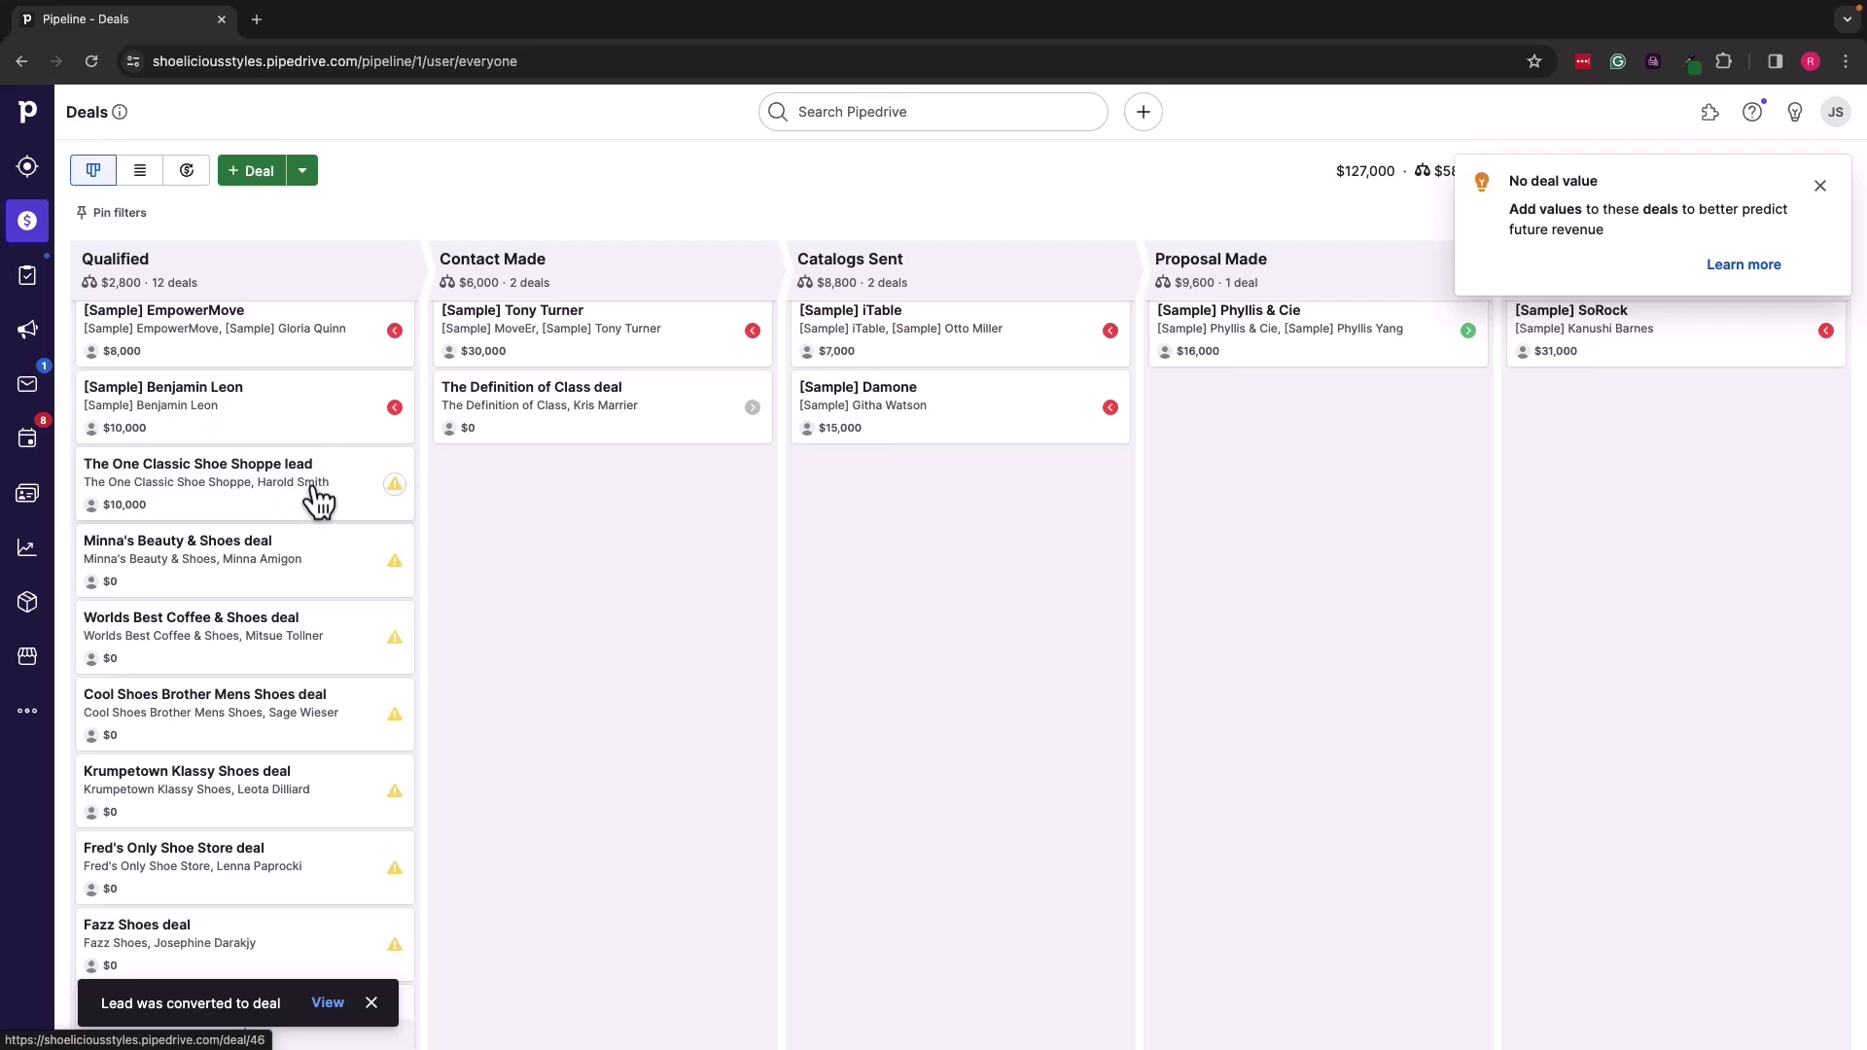
Step: Dismiss the No deal value tip and move to the Activities list
click(1820, 186)
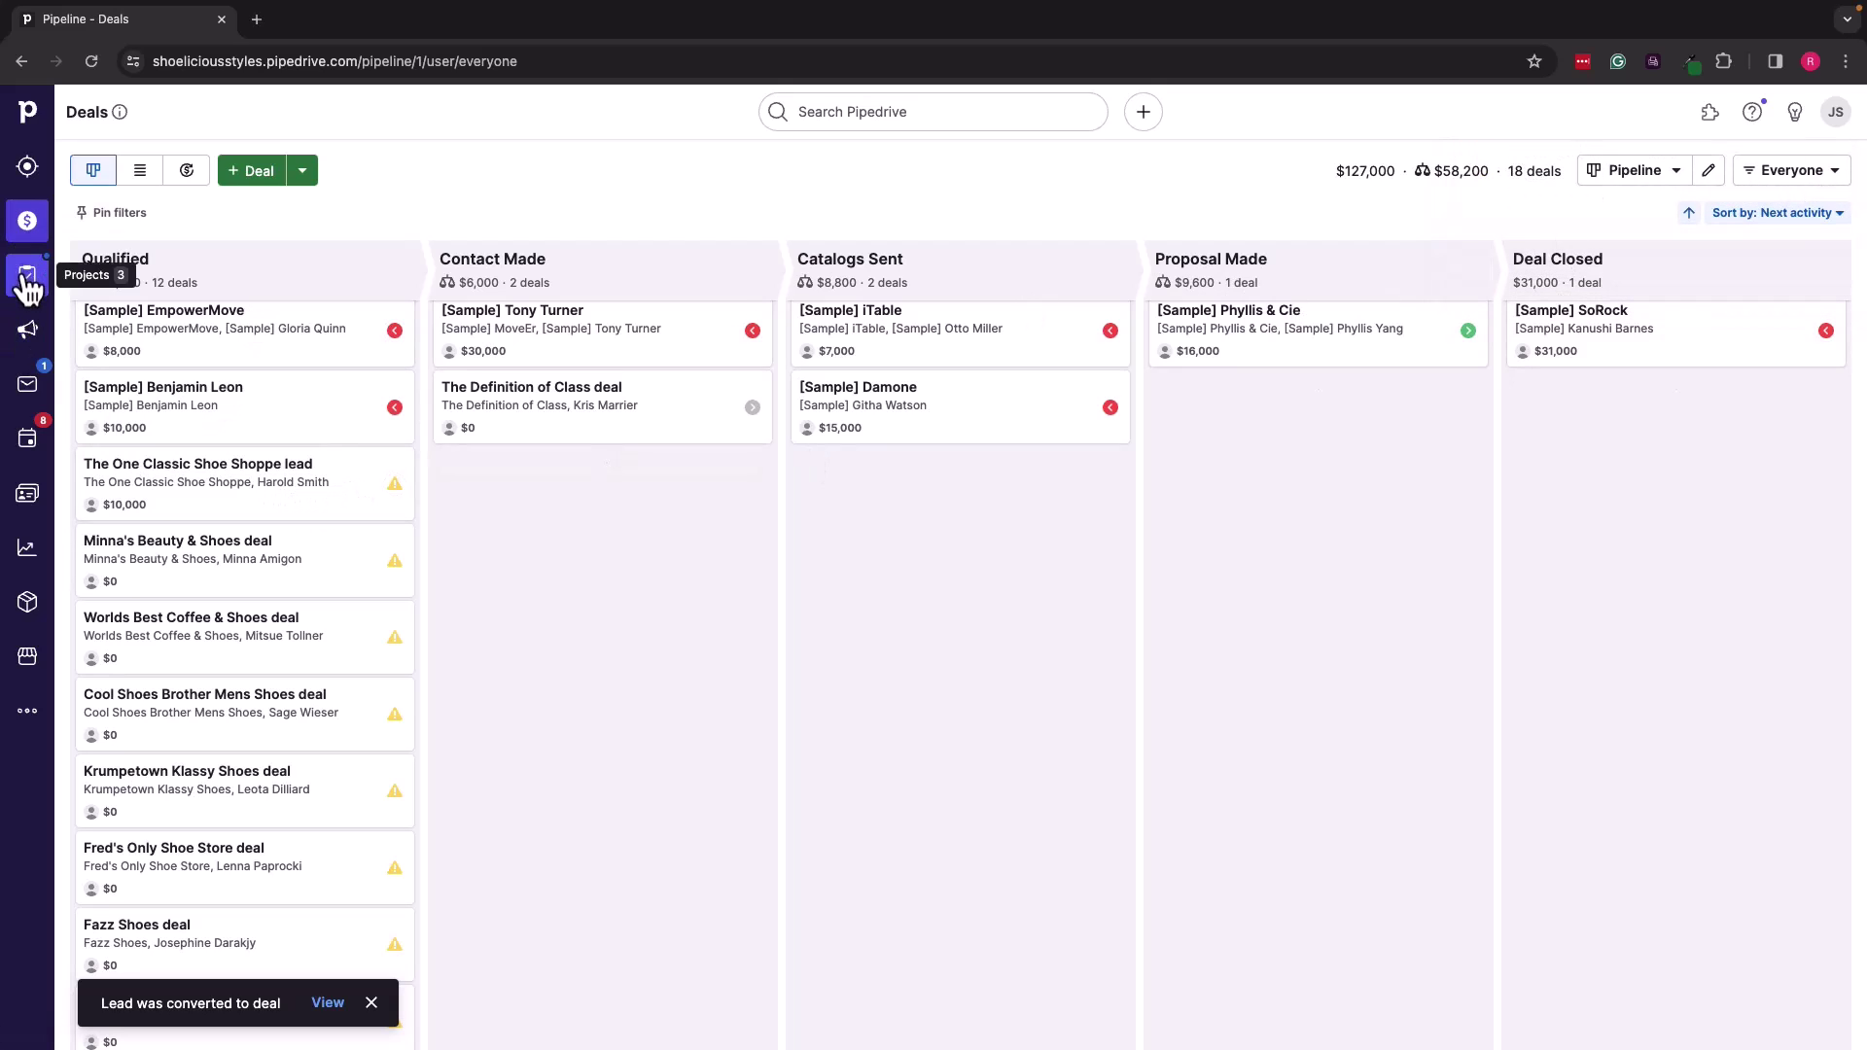
click(30, 175)
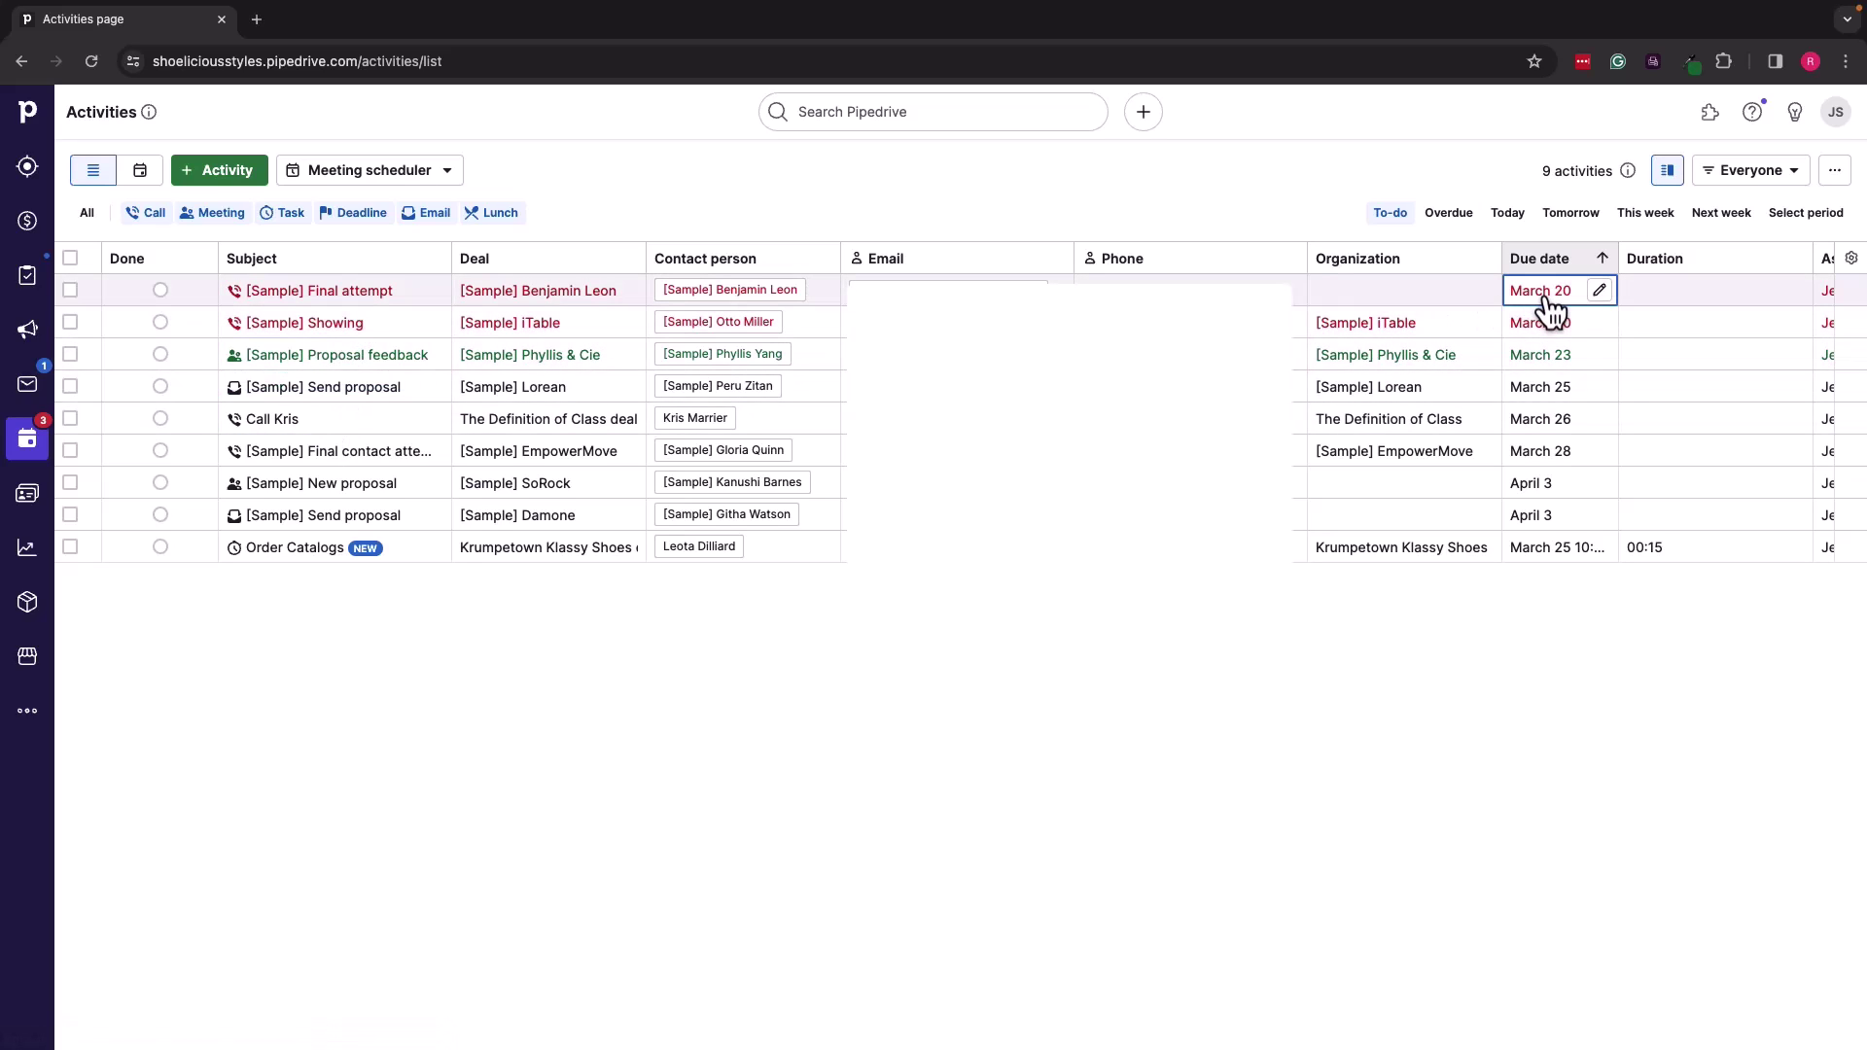
mouse_move(525, 368)
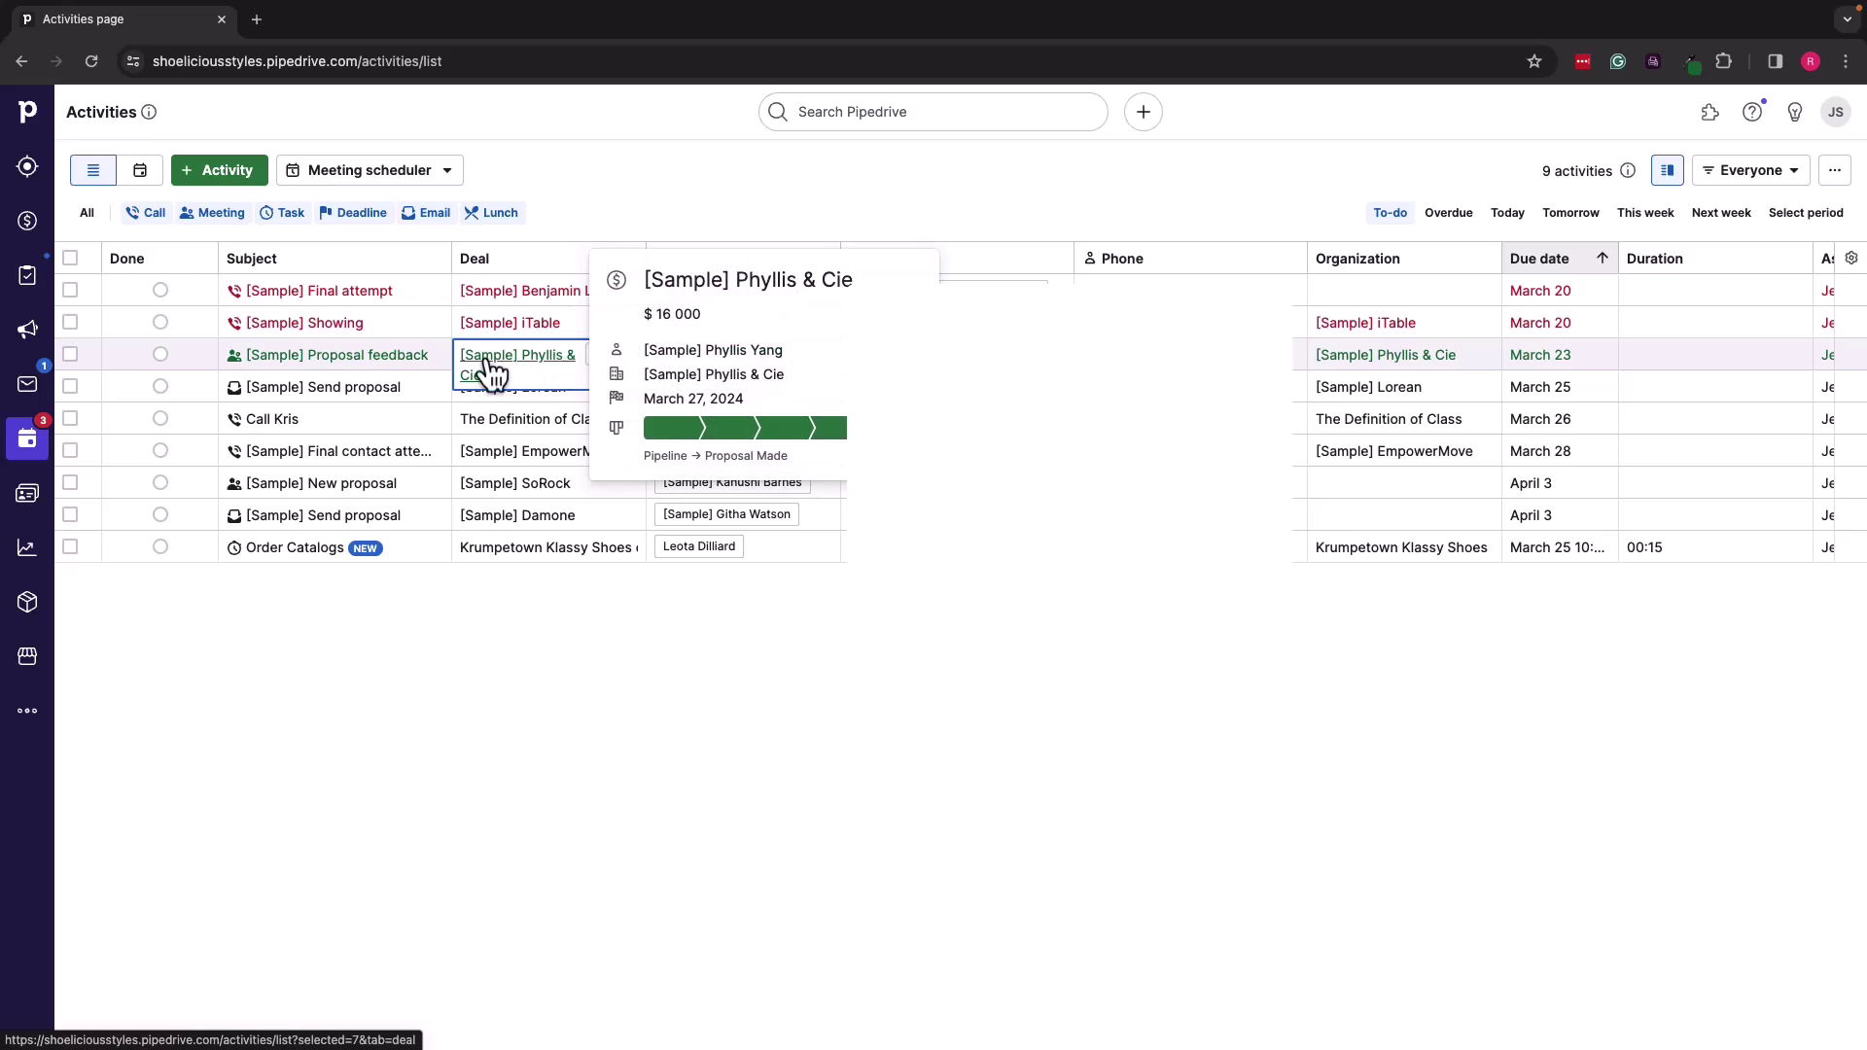
Step: Create an 'Order Catalogs' activity on March 25 from 8:00 PM to 8:30 PM
click(214, 175)
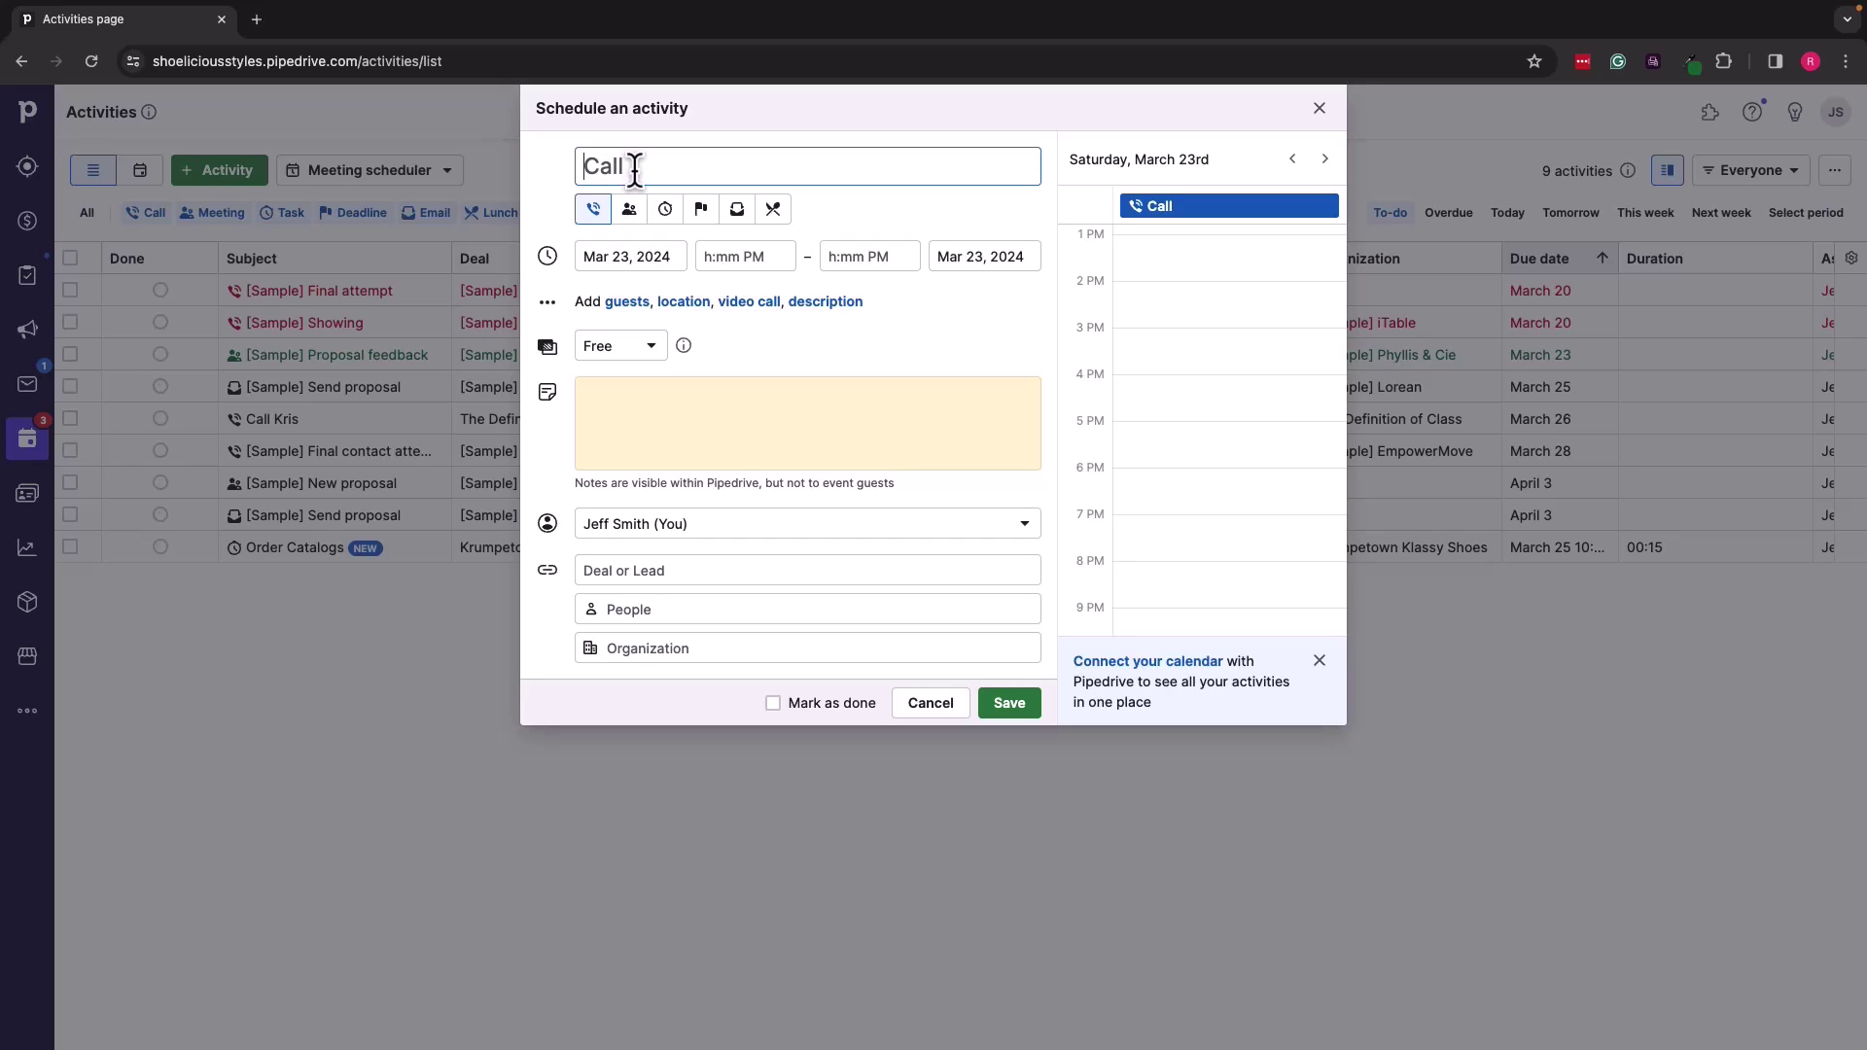
text(Order Catalogs)
click(628, 256)
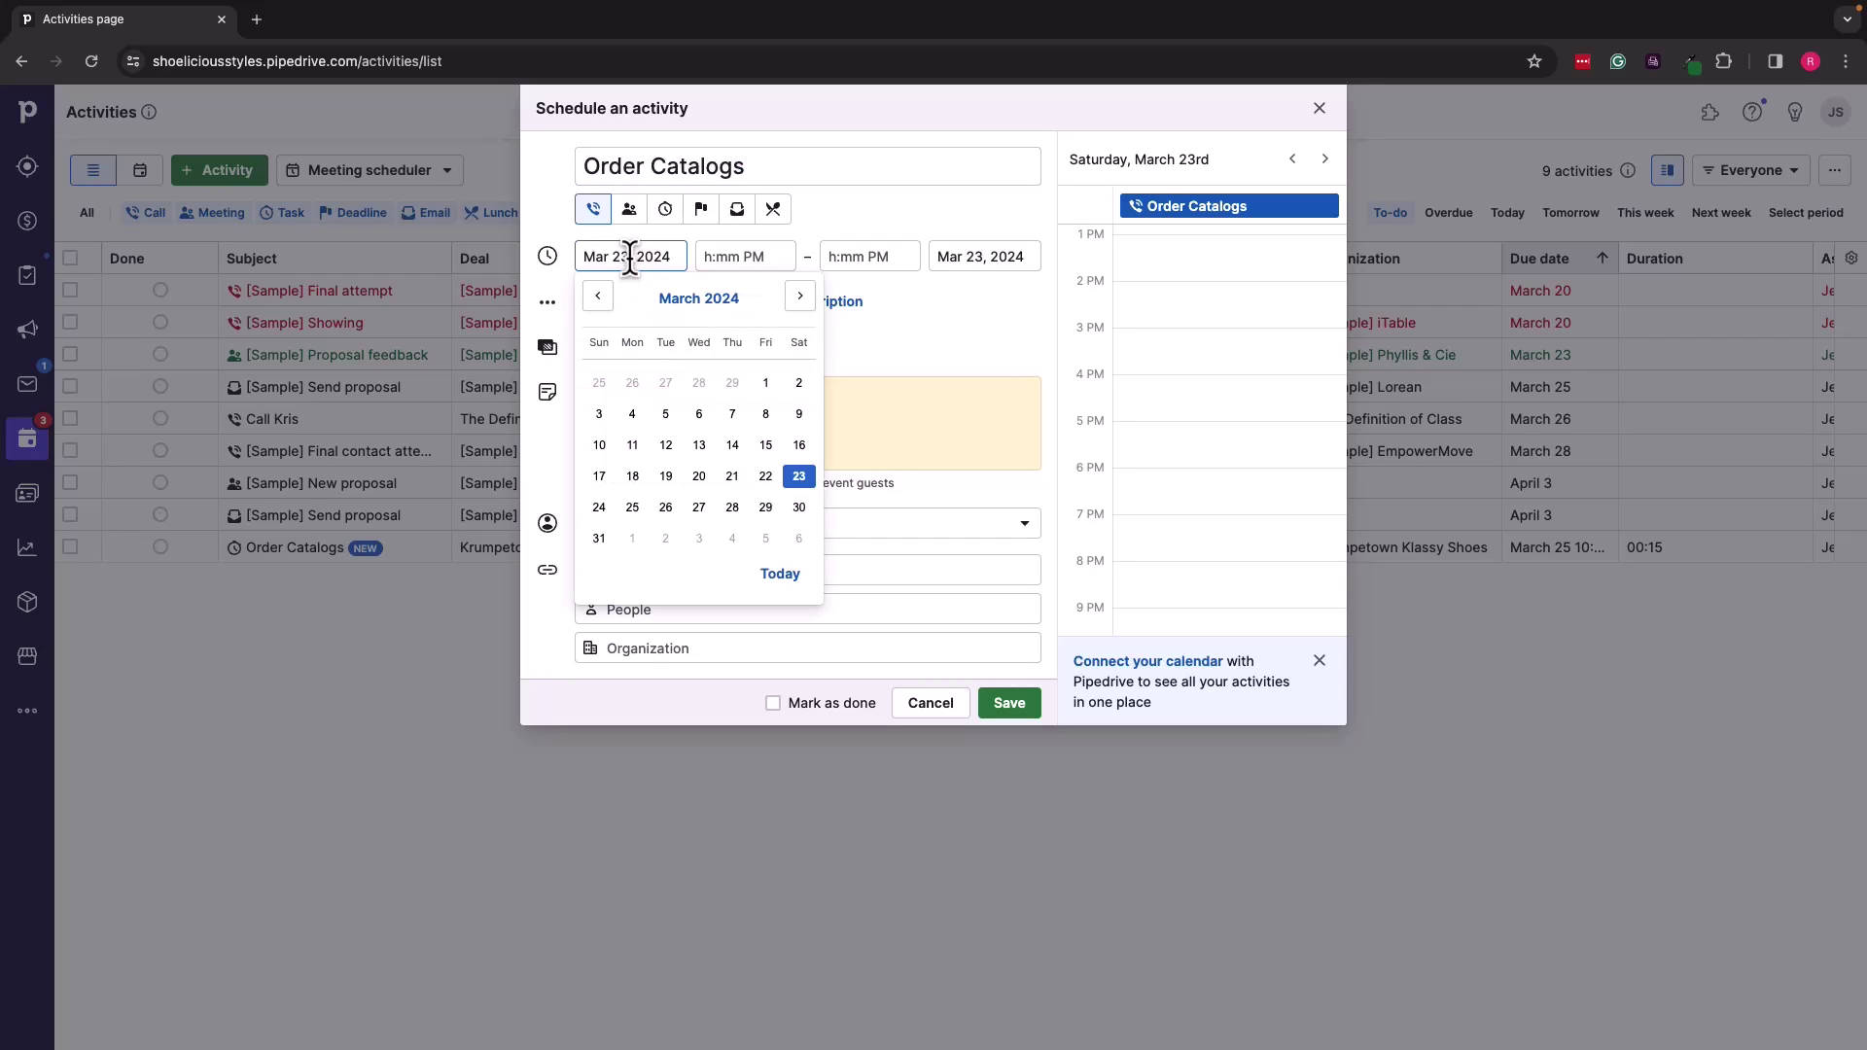
click(632, 508)
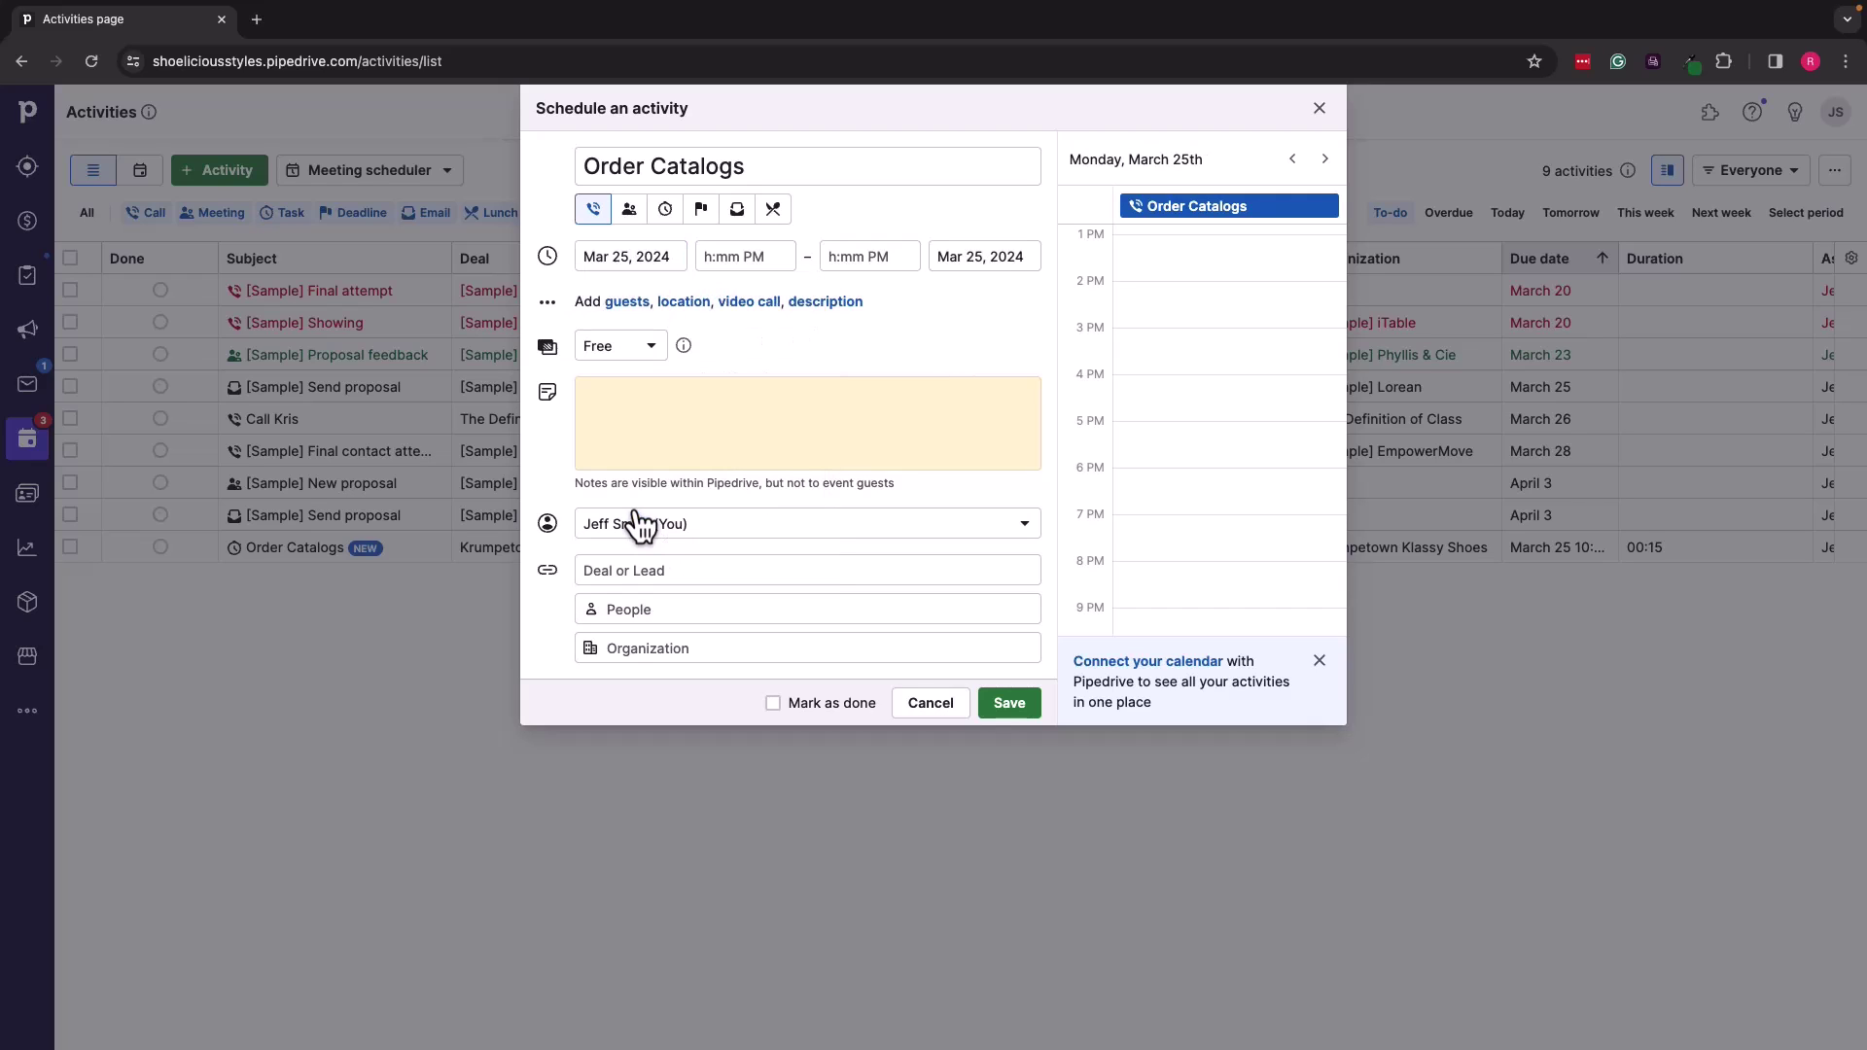
click(751, 257)
scroll(753, 372, up, 5)
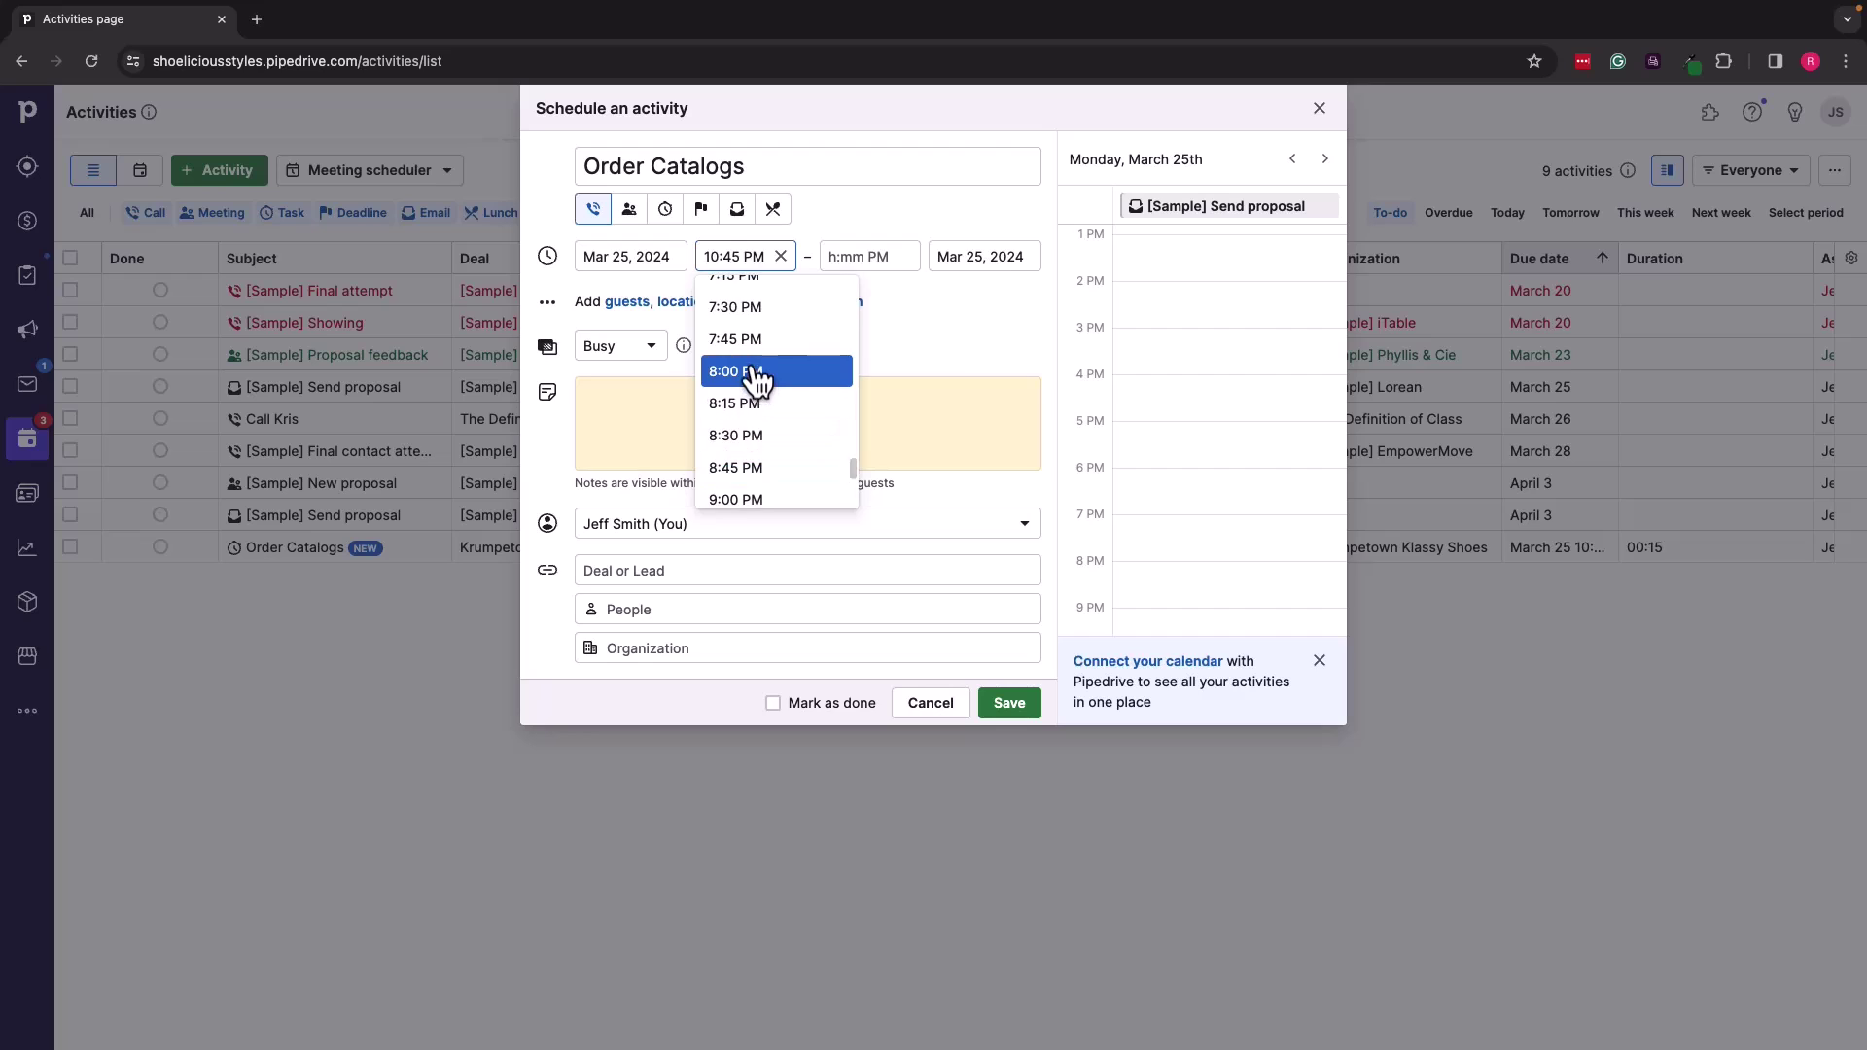
click(759, 374)
click(863, 258)
scroll(870, 382, up, 3)
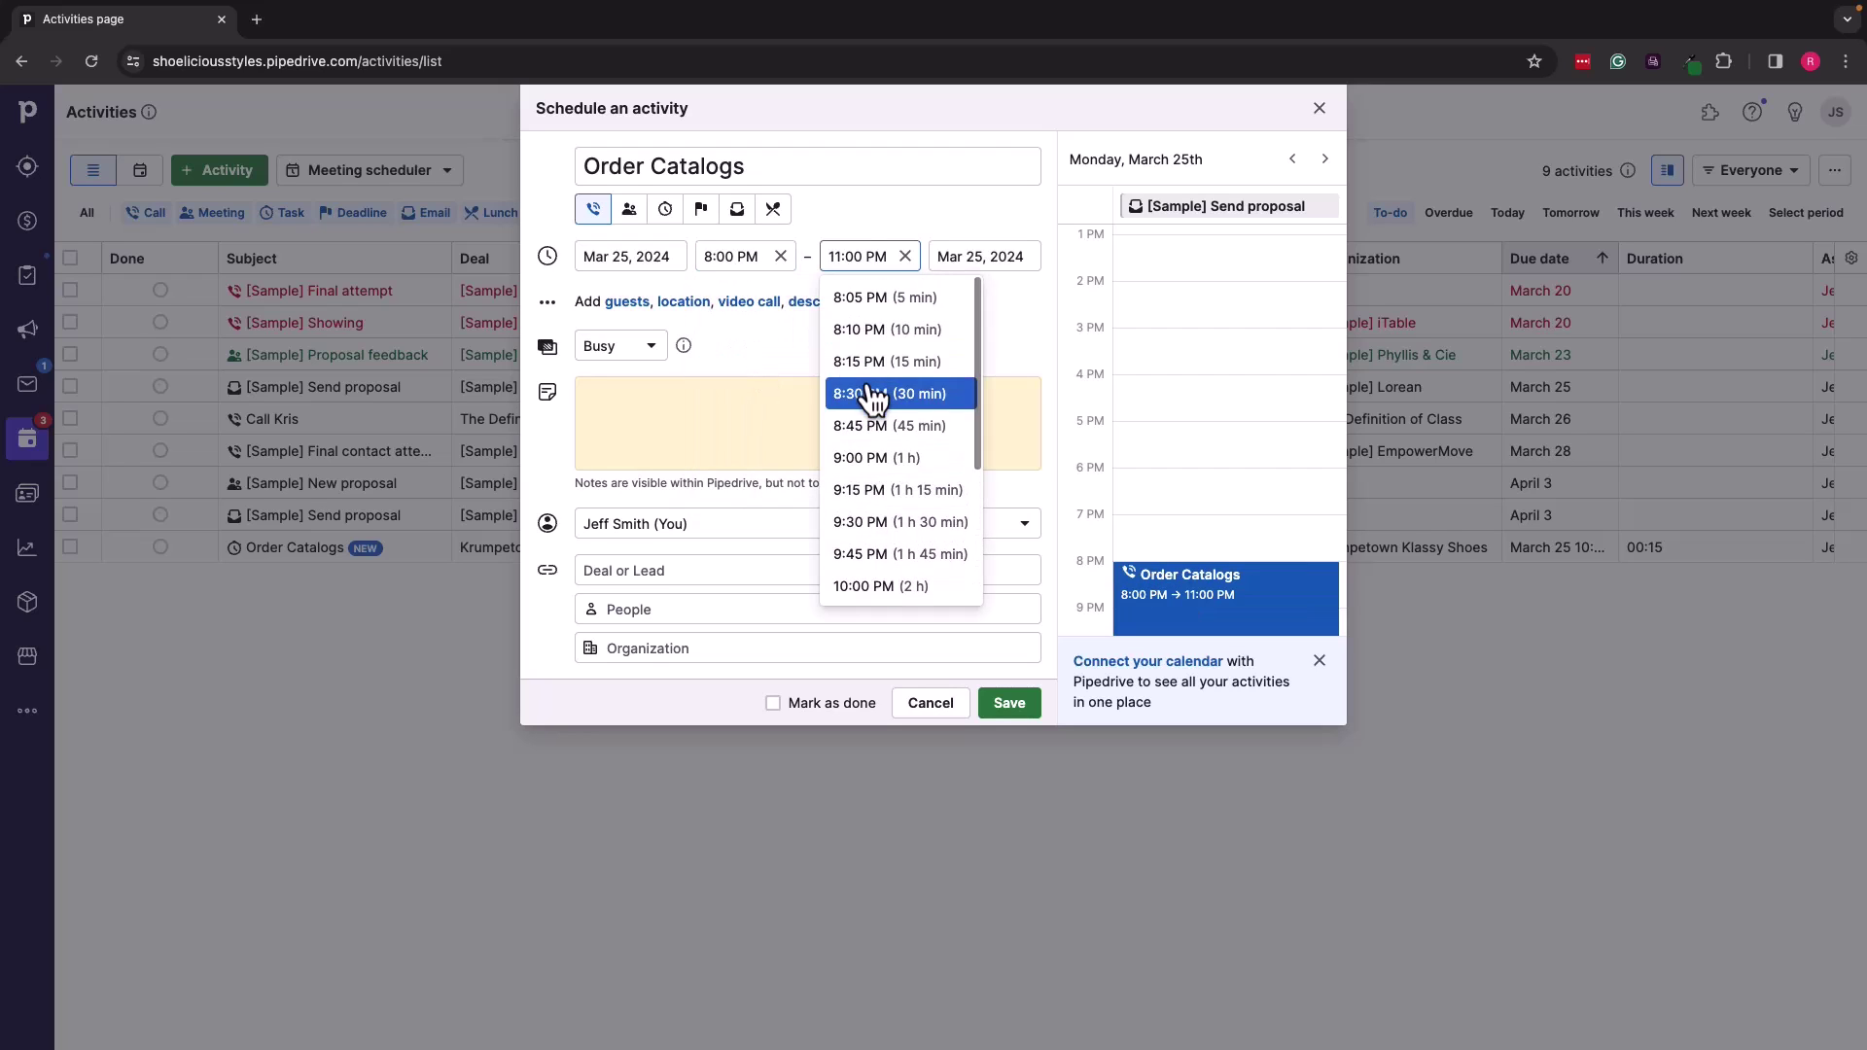
click(865, 379)
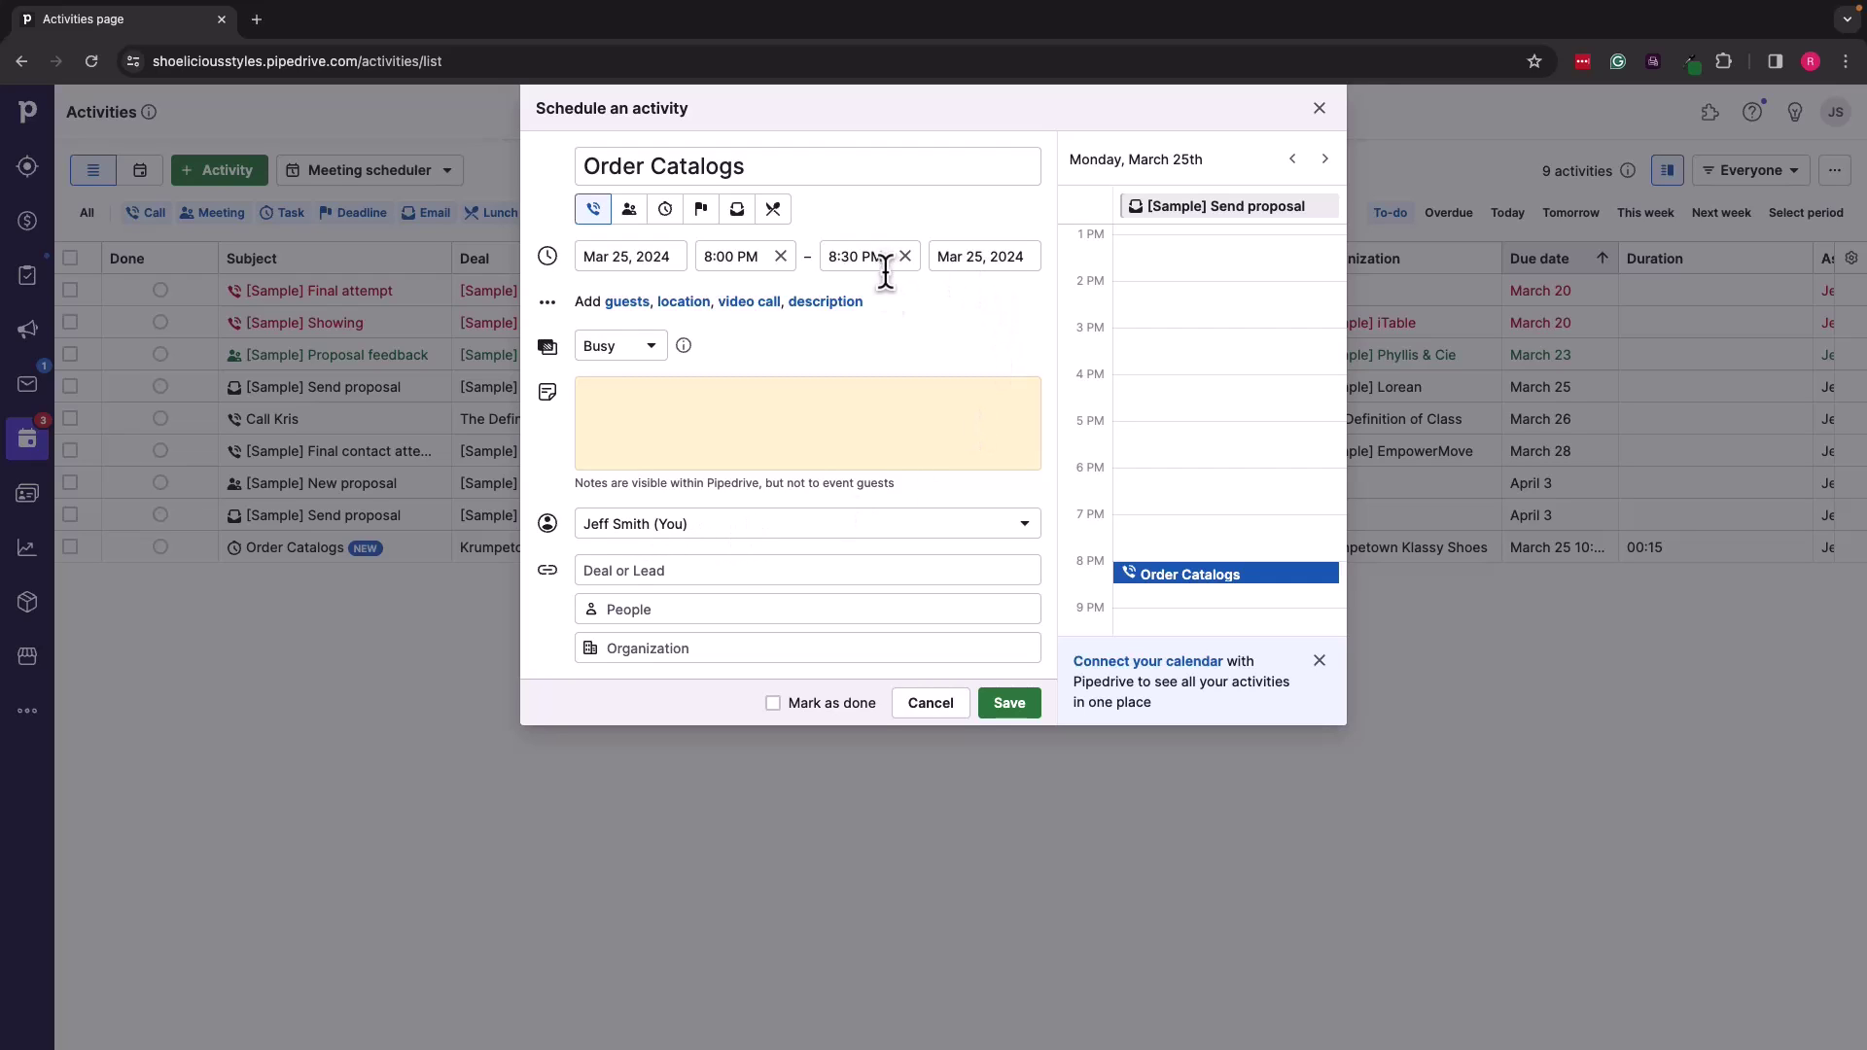
Step: Link the activity to the Krumpetown Klassy Shoes deal and save it
click(681, 573)
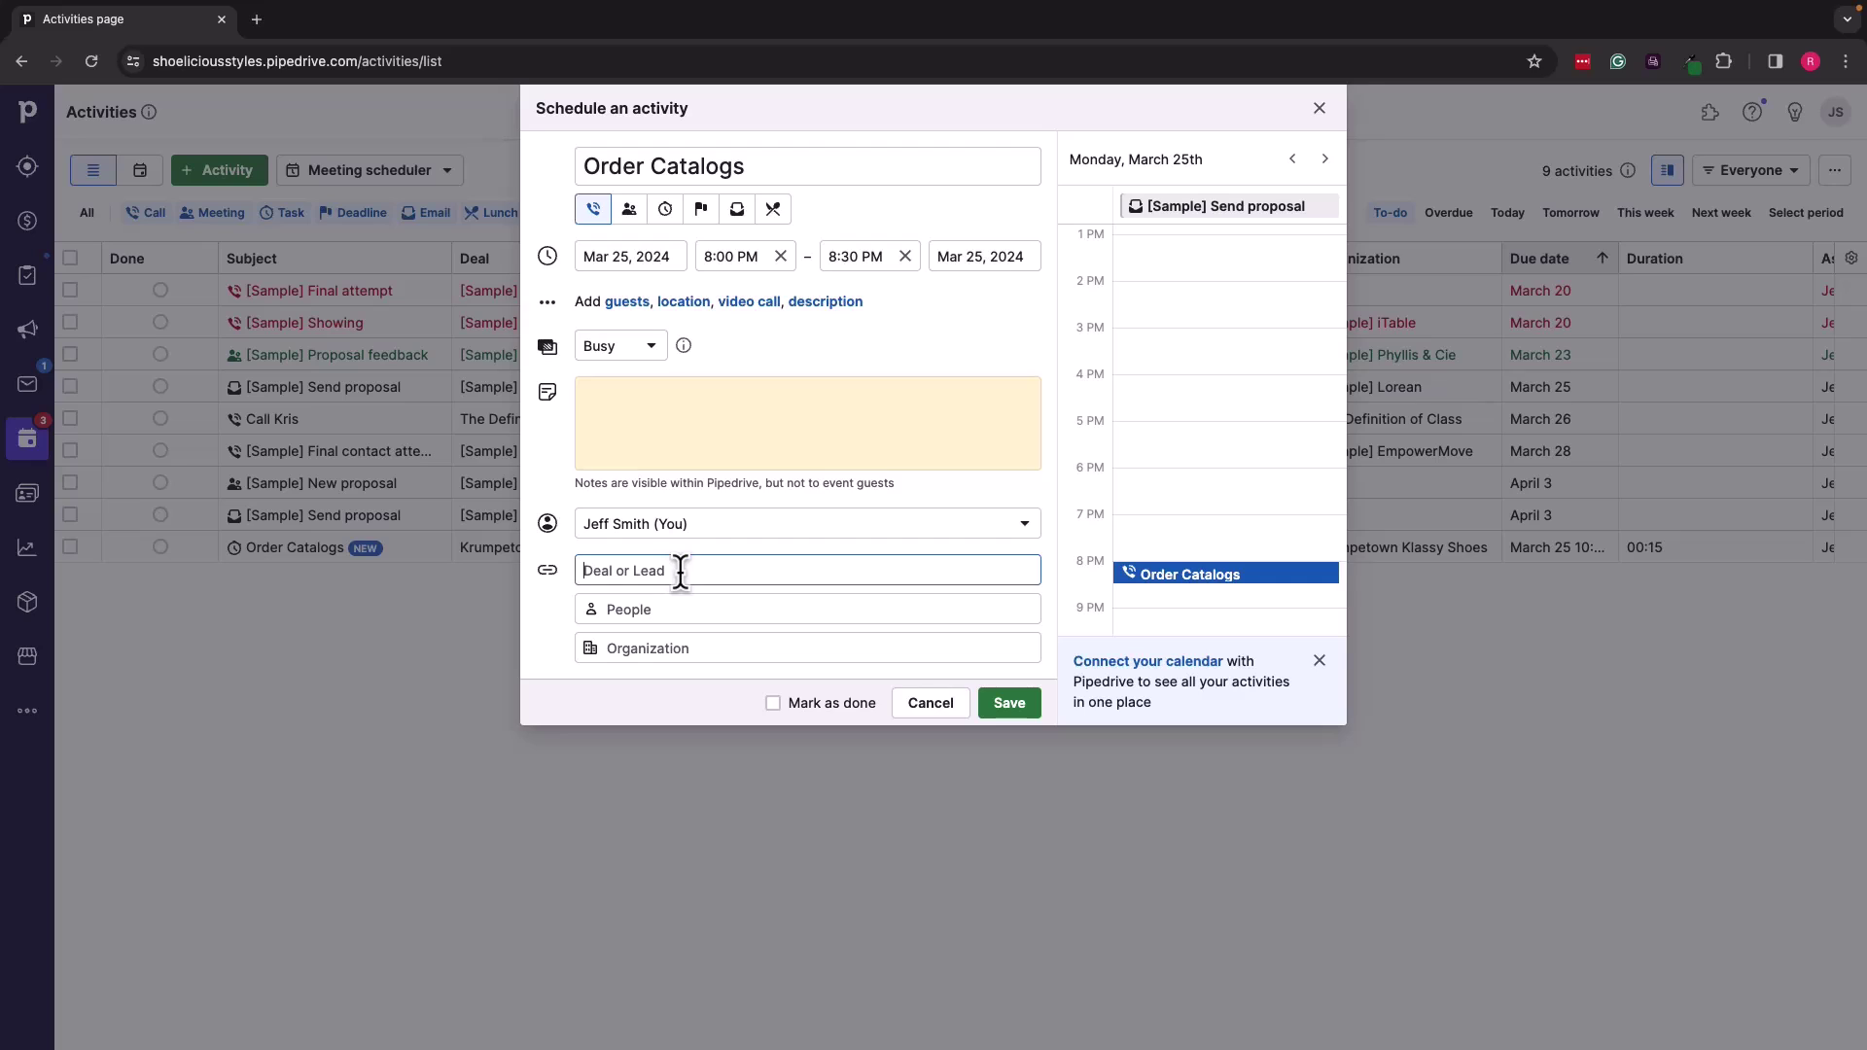
text(kru)
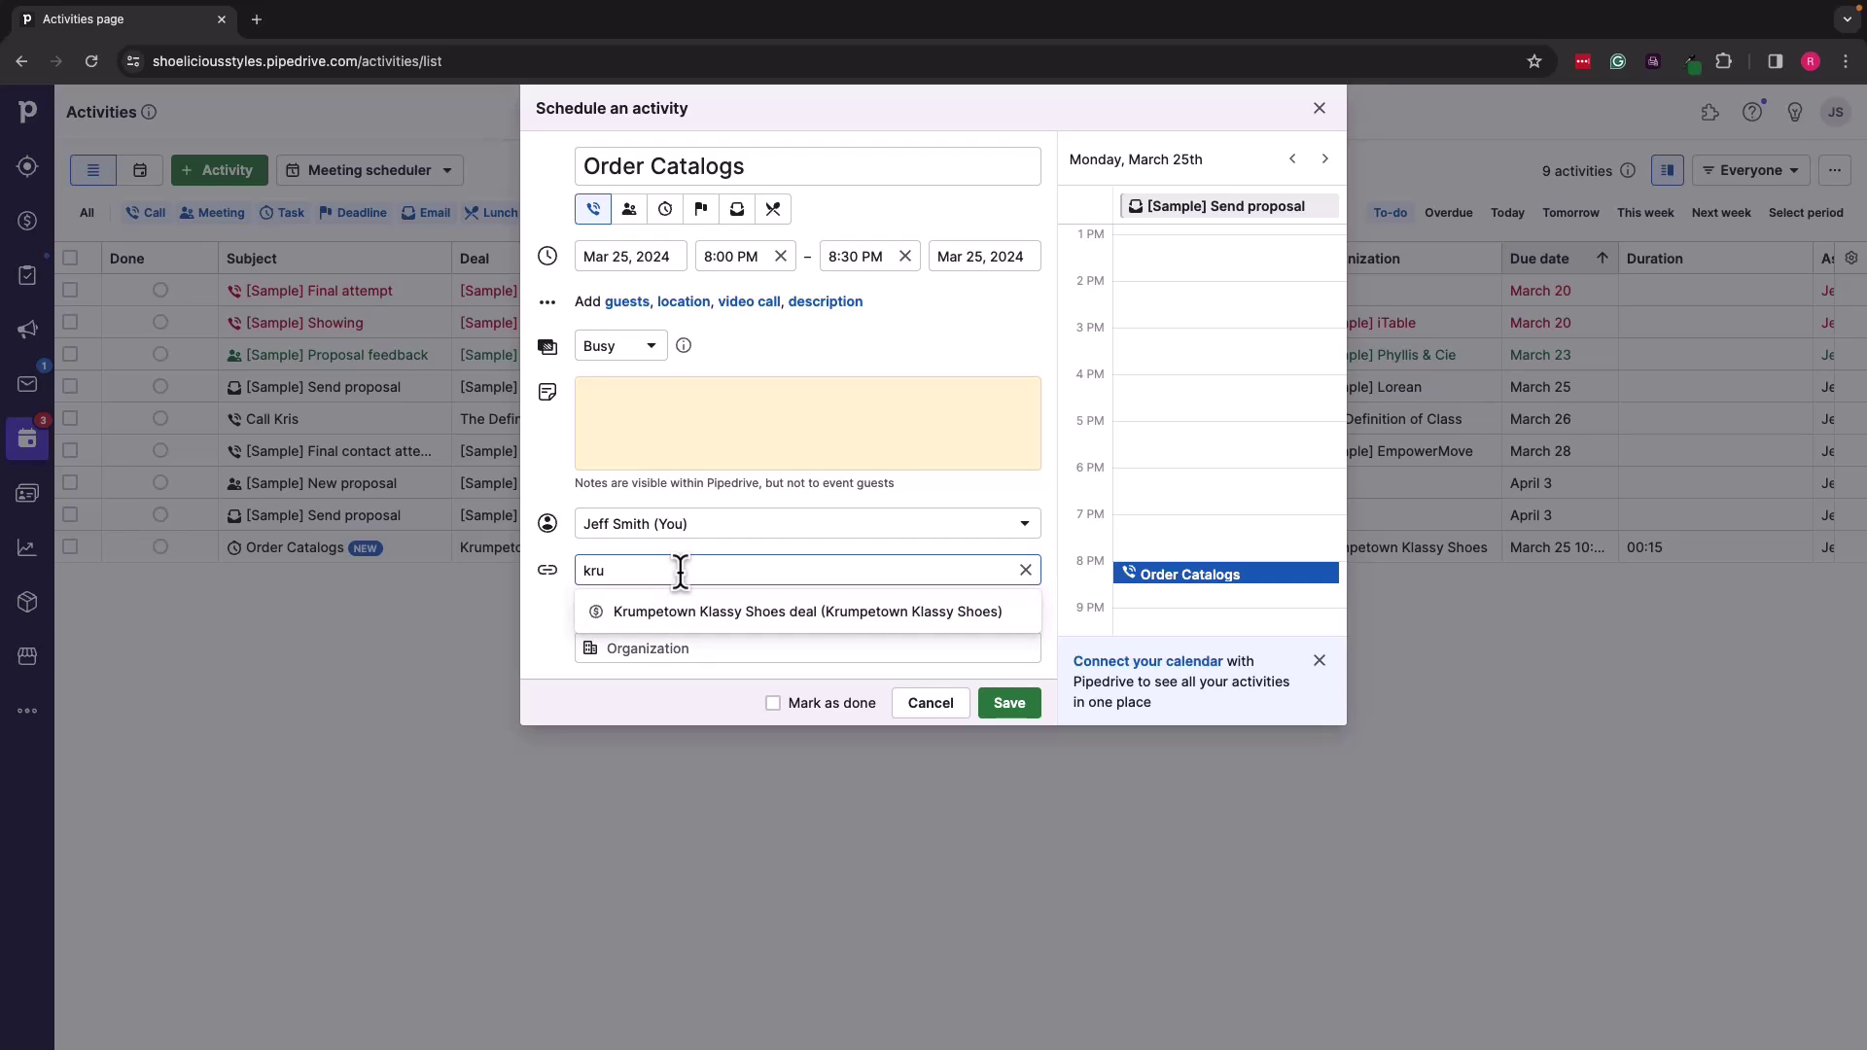
click(692, 611)
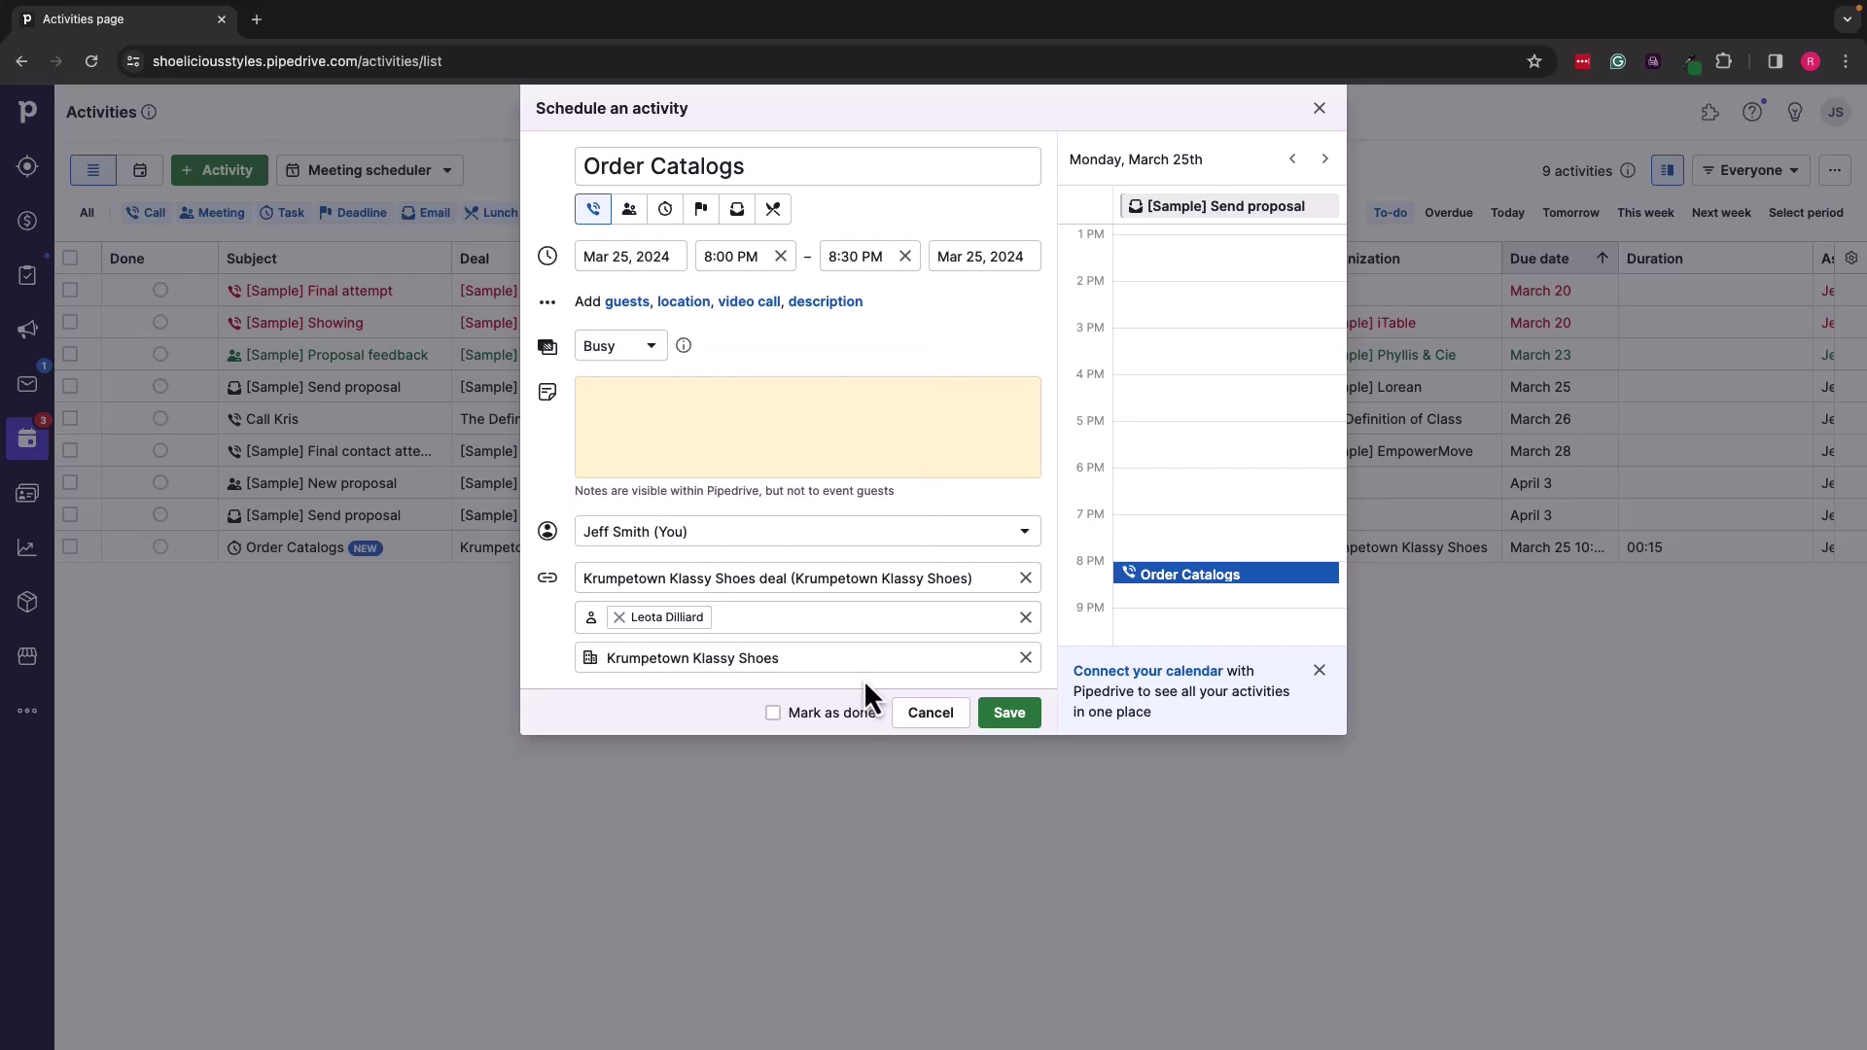
click(998, 715)
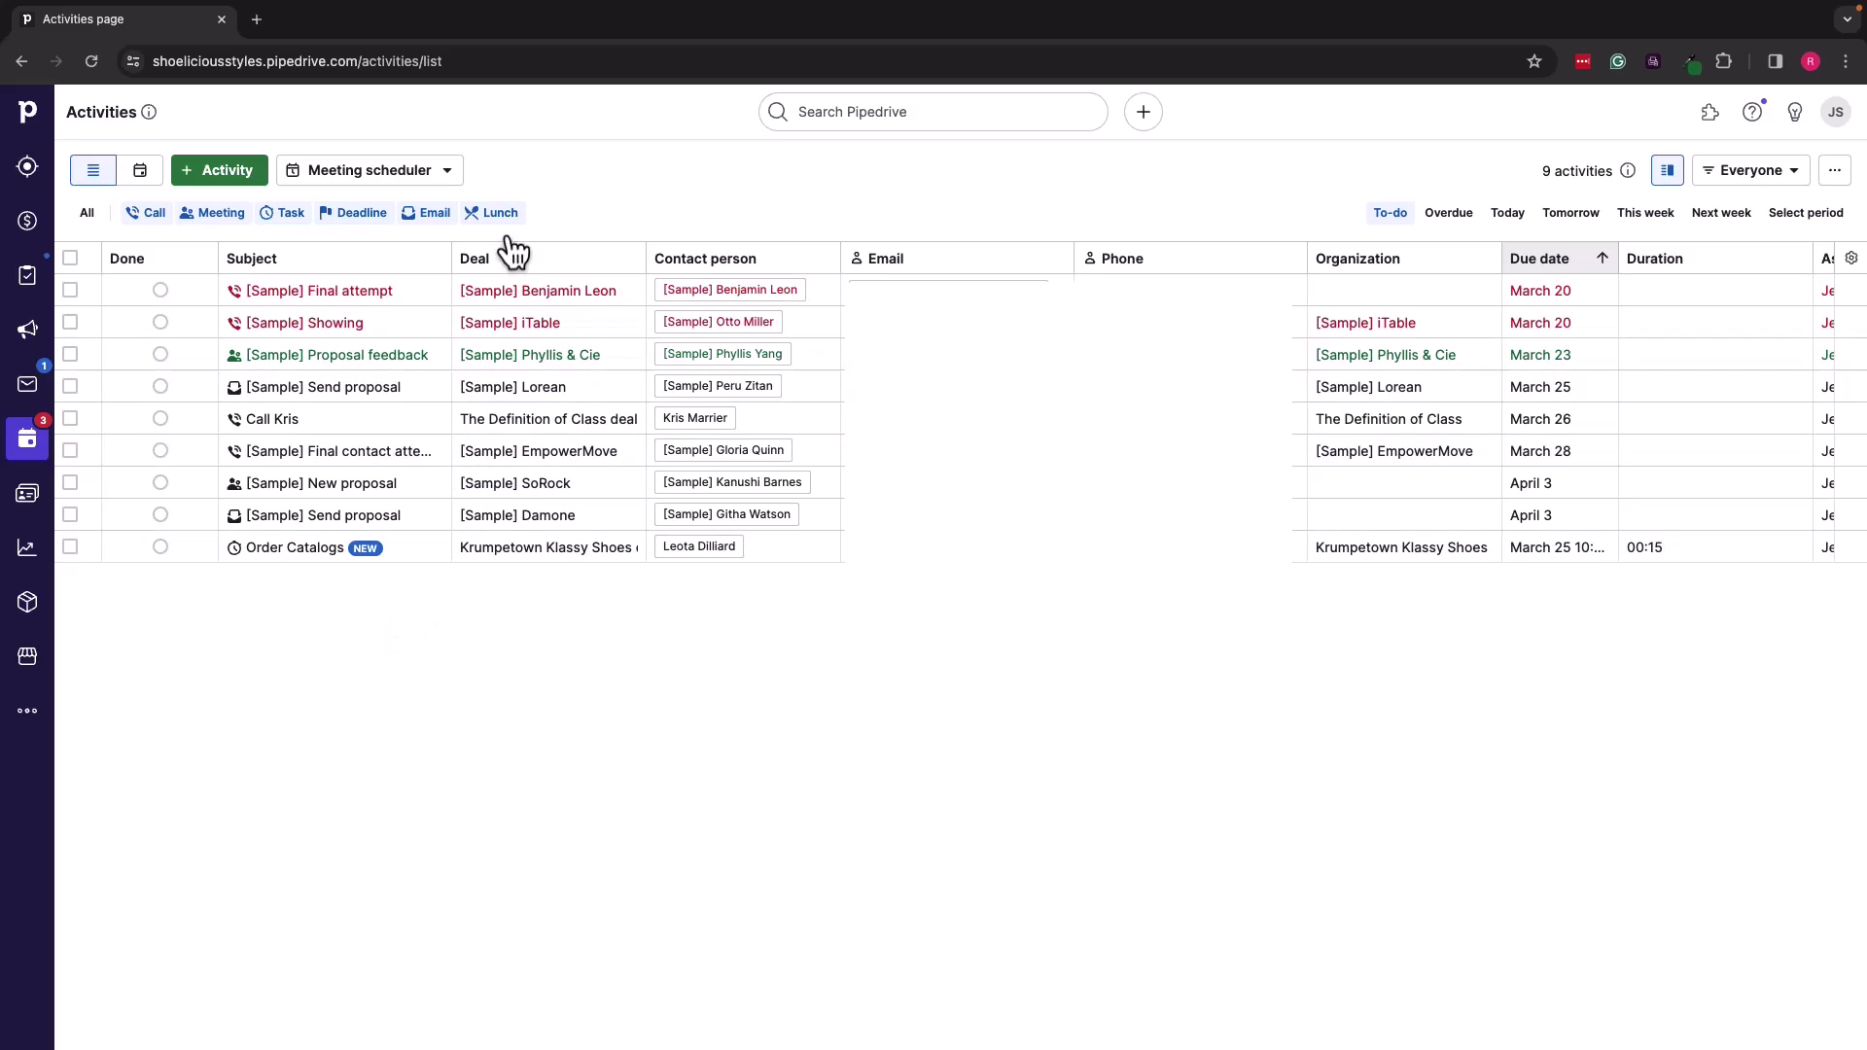
Step: In Manage availability, toggle off the shoe line presentation availability and open its Define availability editor
click(400, 175)
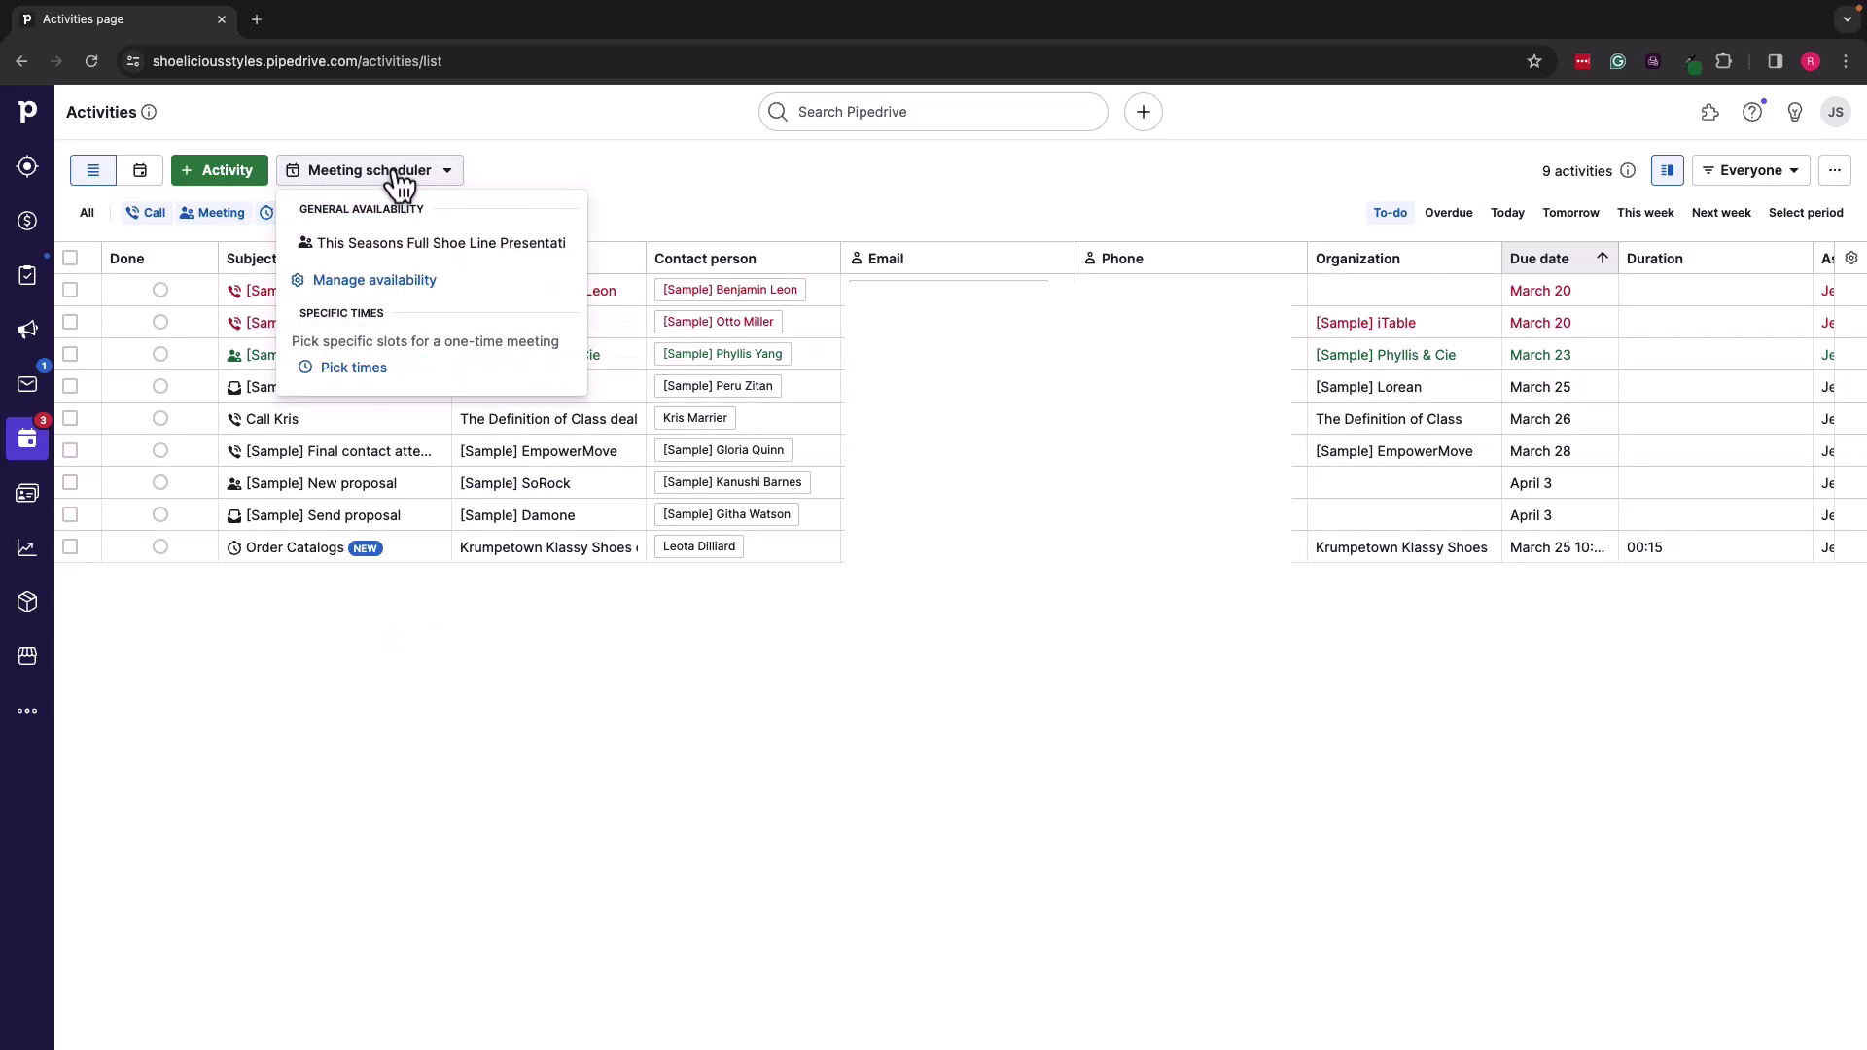
click(375, 286)
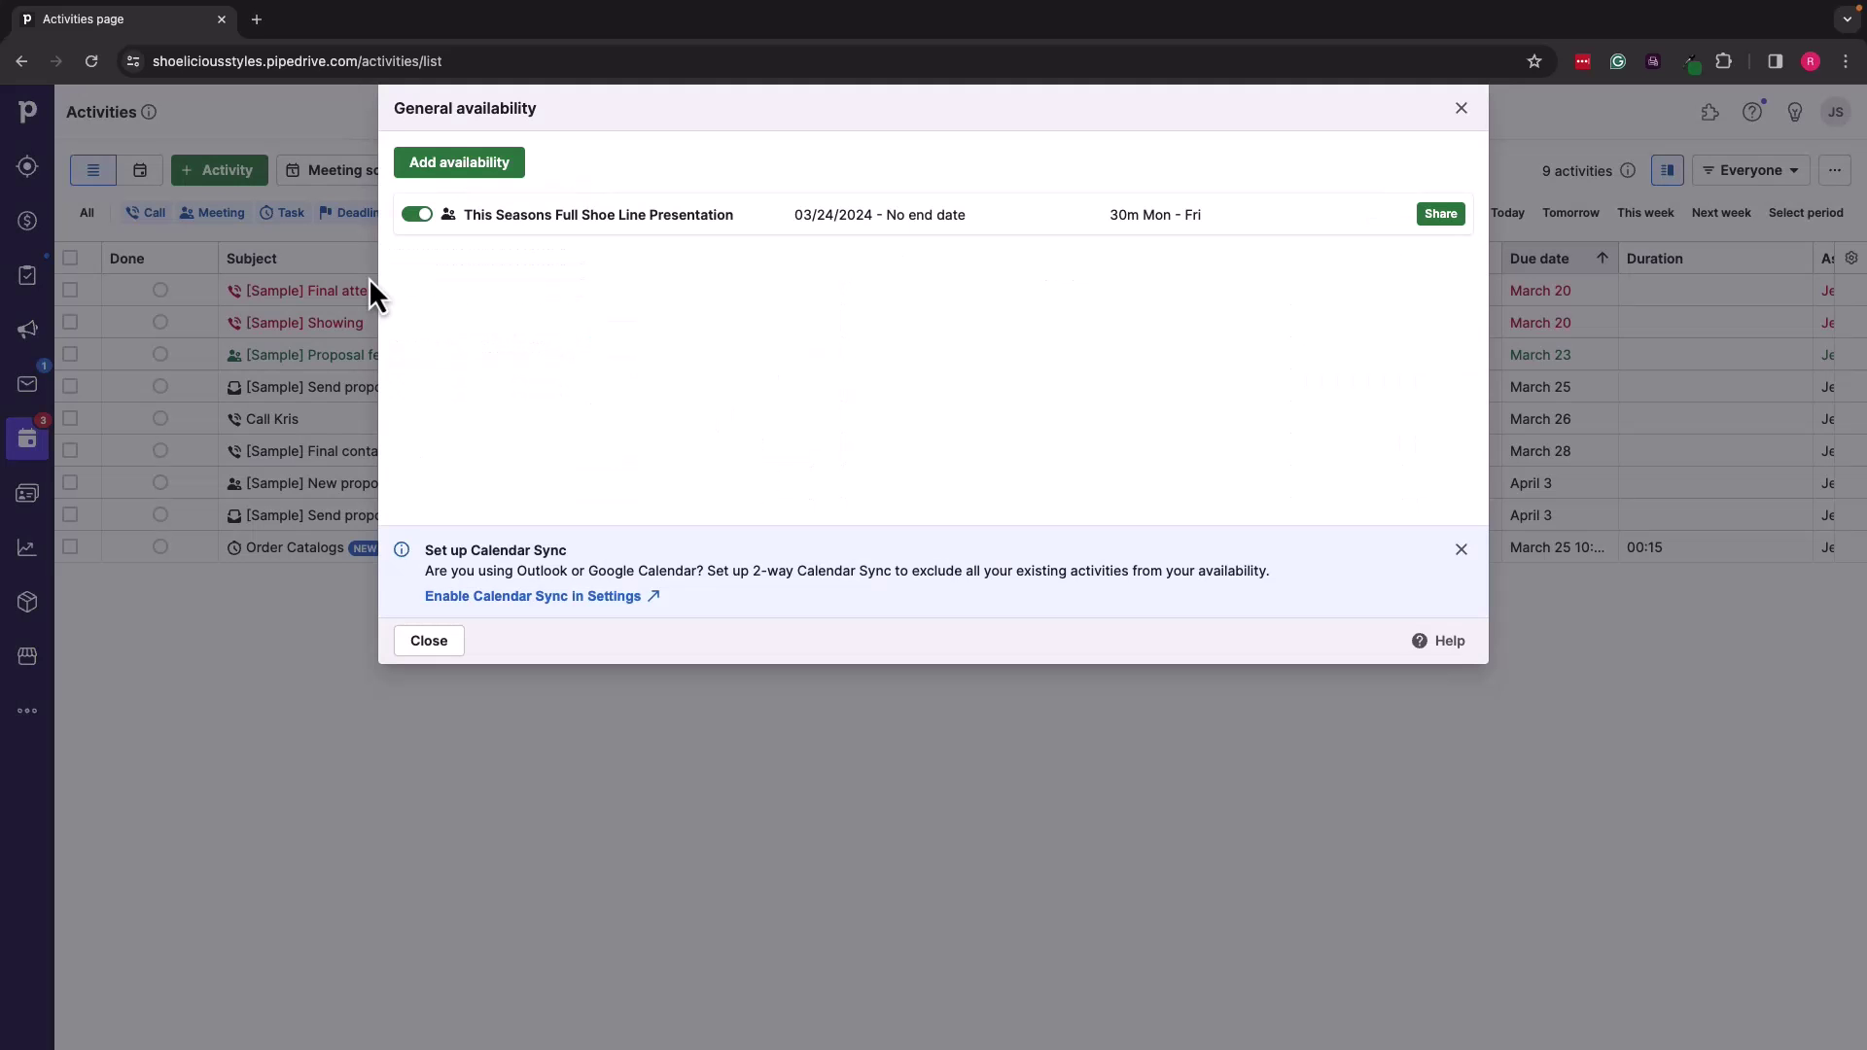
click(417, 214)
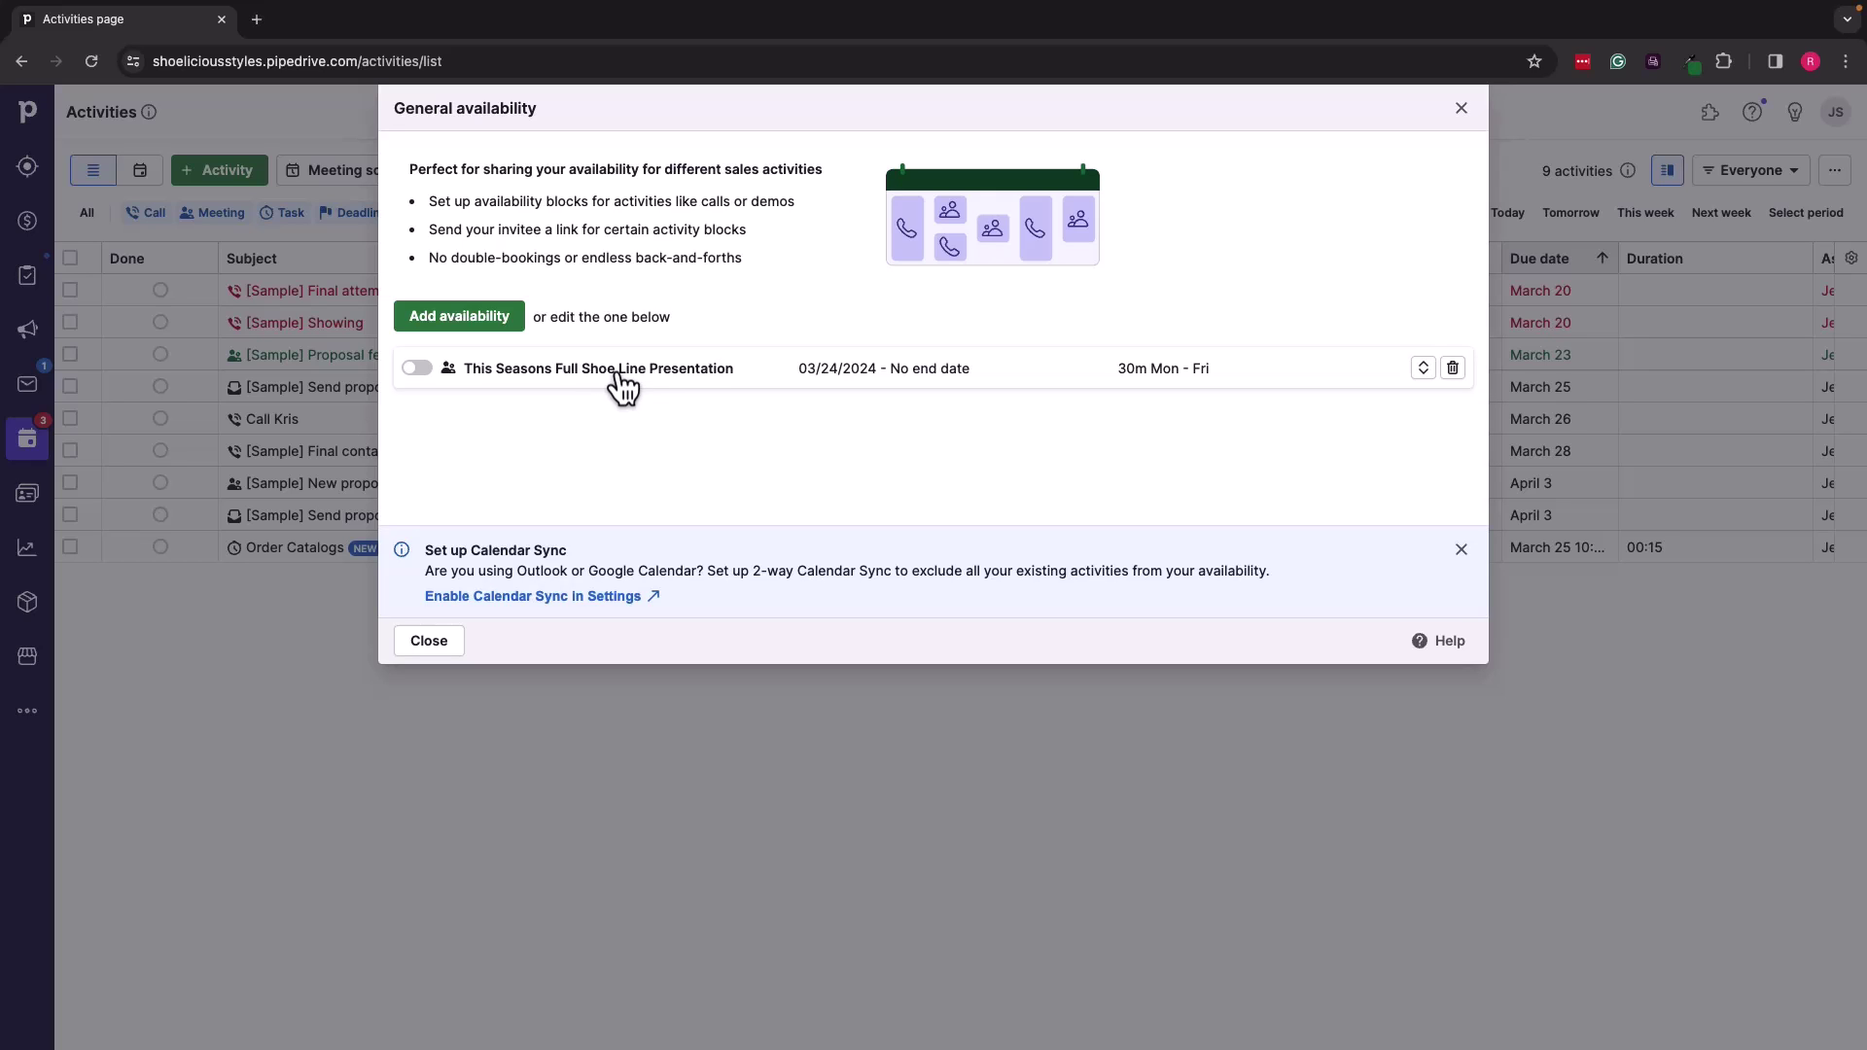
click(620, 381)
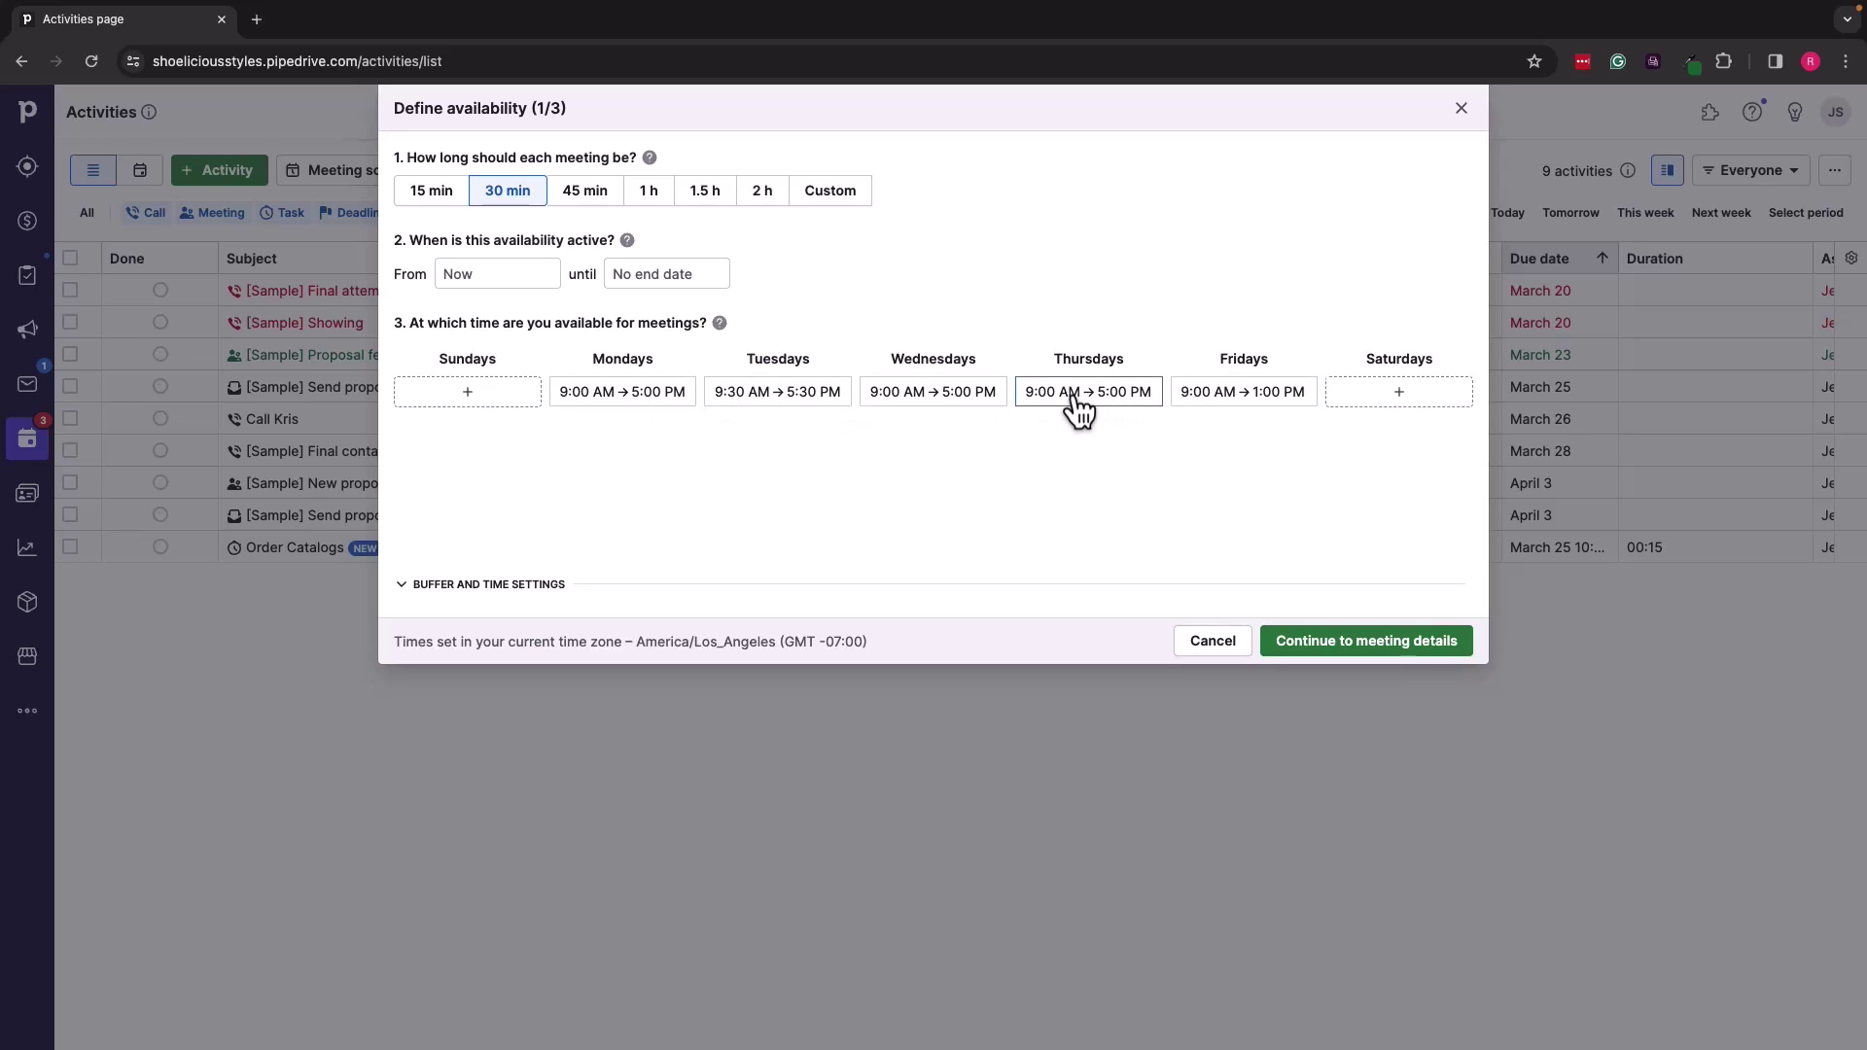
Step: Shift Friday's hours to 9:30 AM–1:30 PM, save, and expand Buffer and time settings
click(1209, 404)
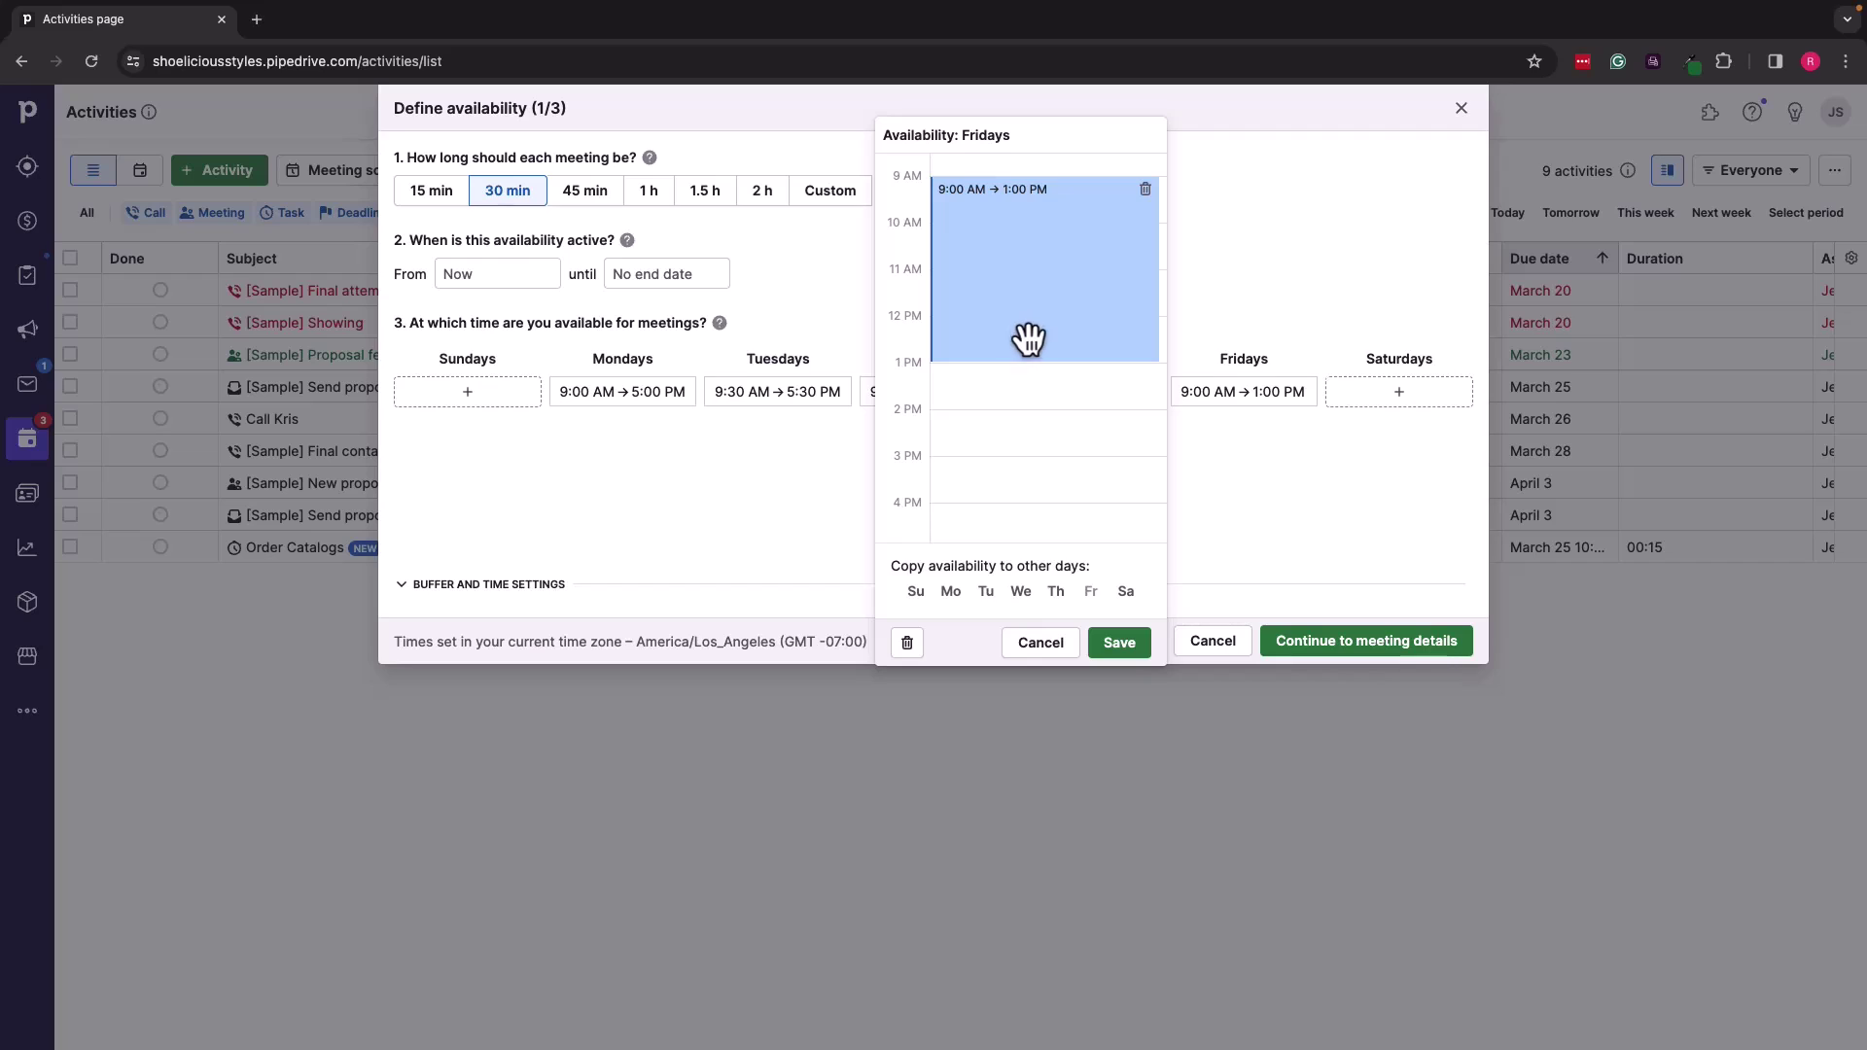
drag(1029, 337, 1029, 351)
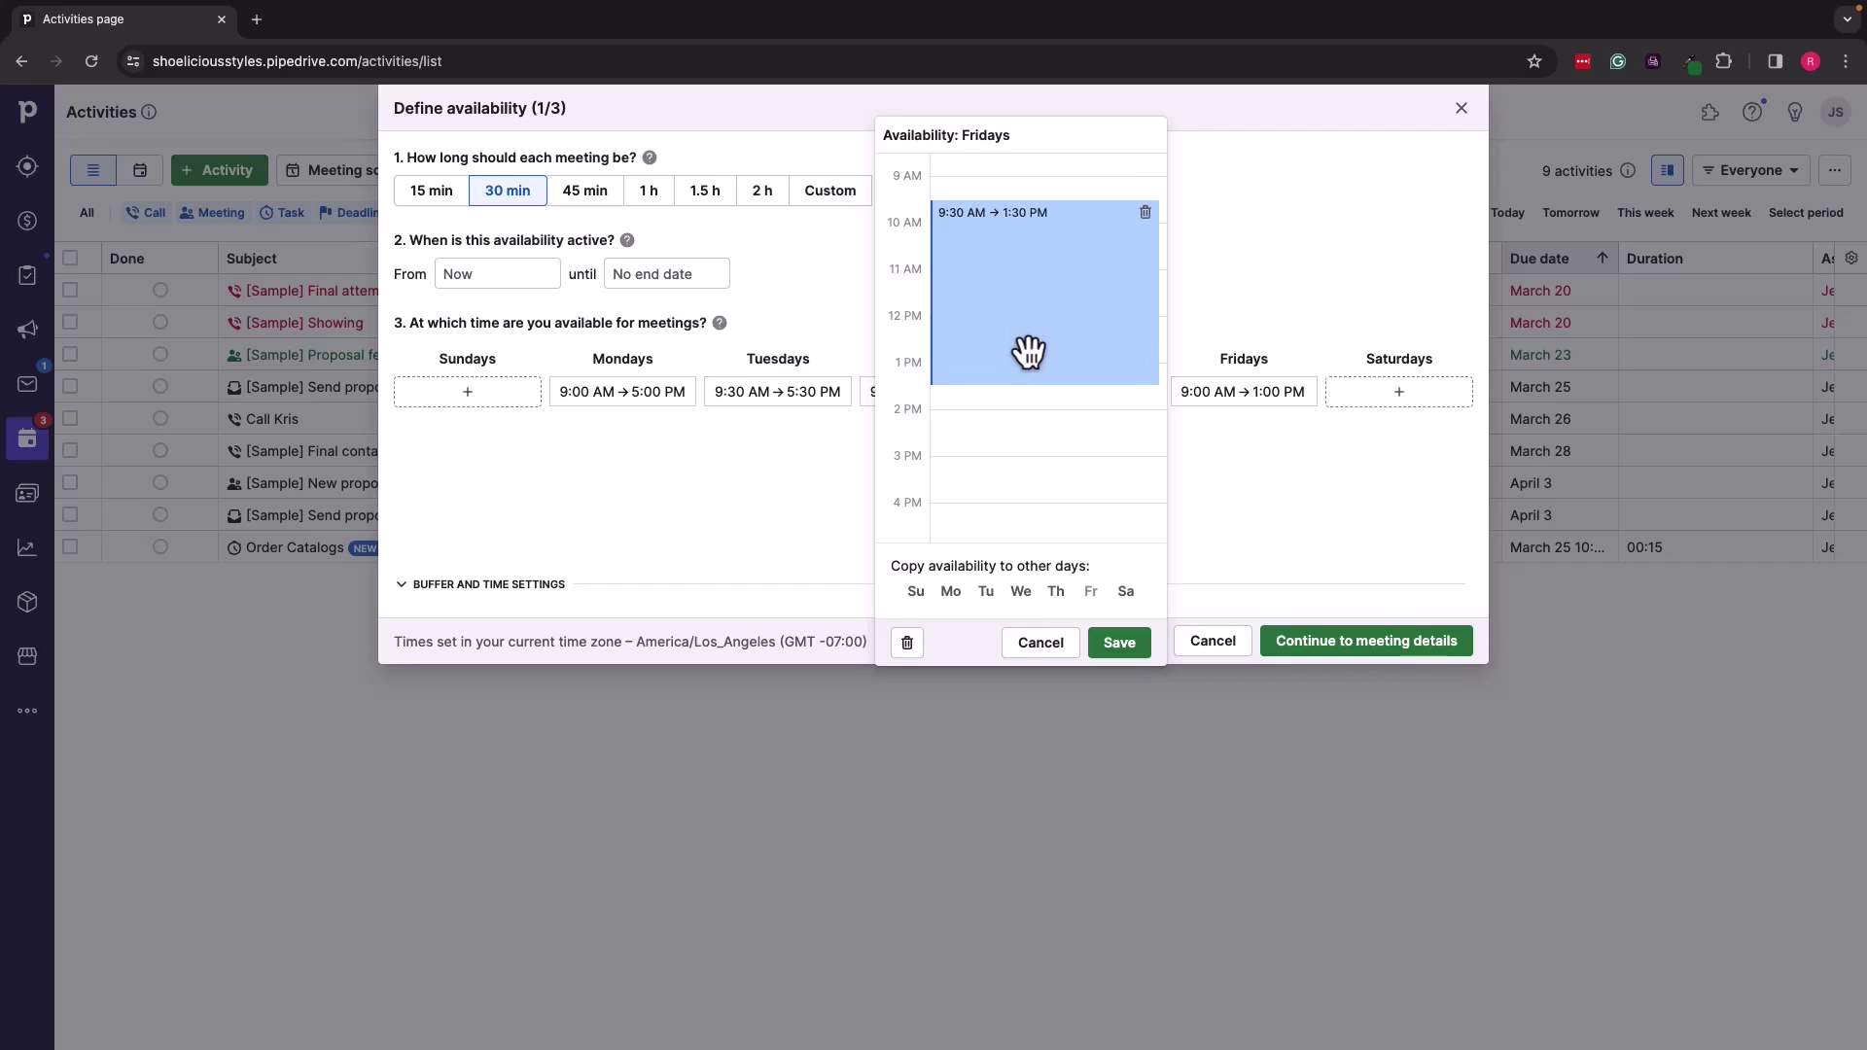
click(1123, 643)
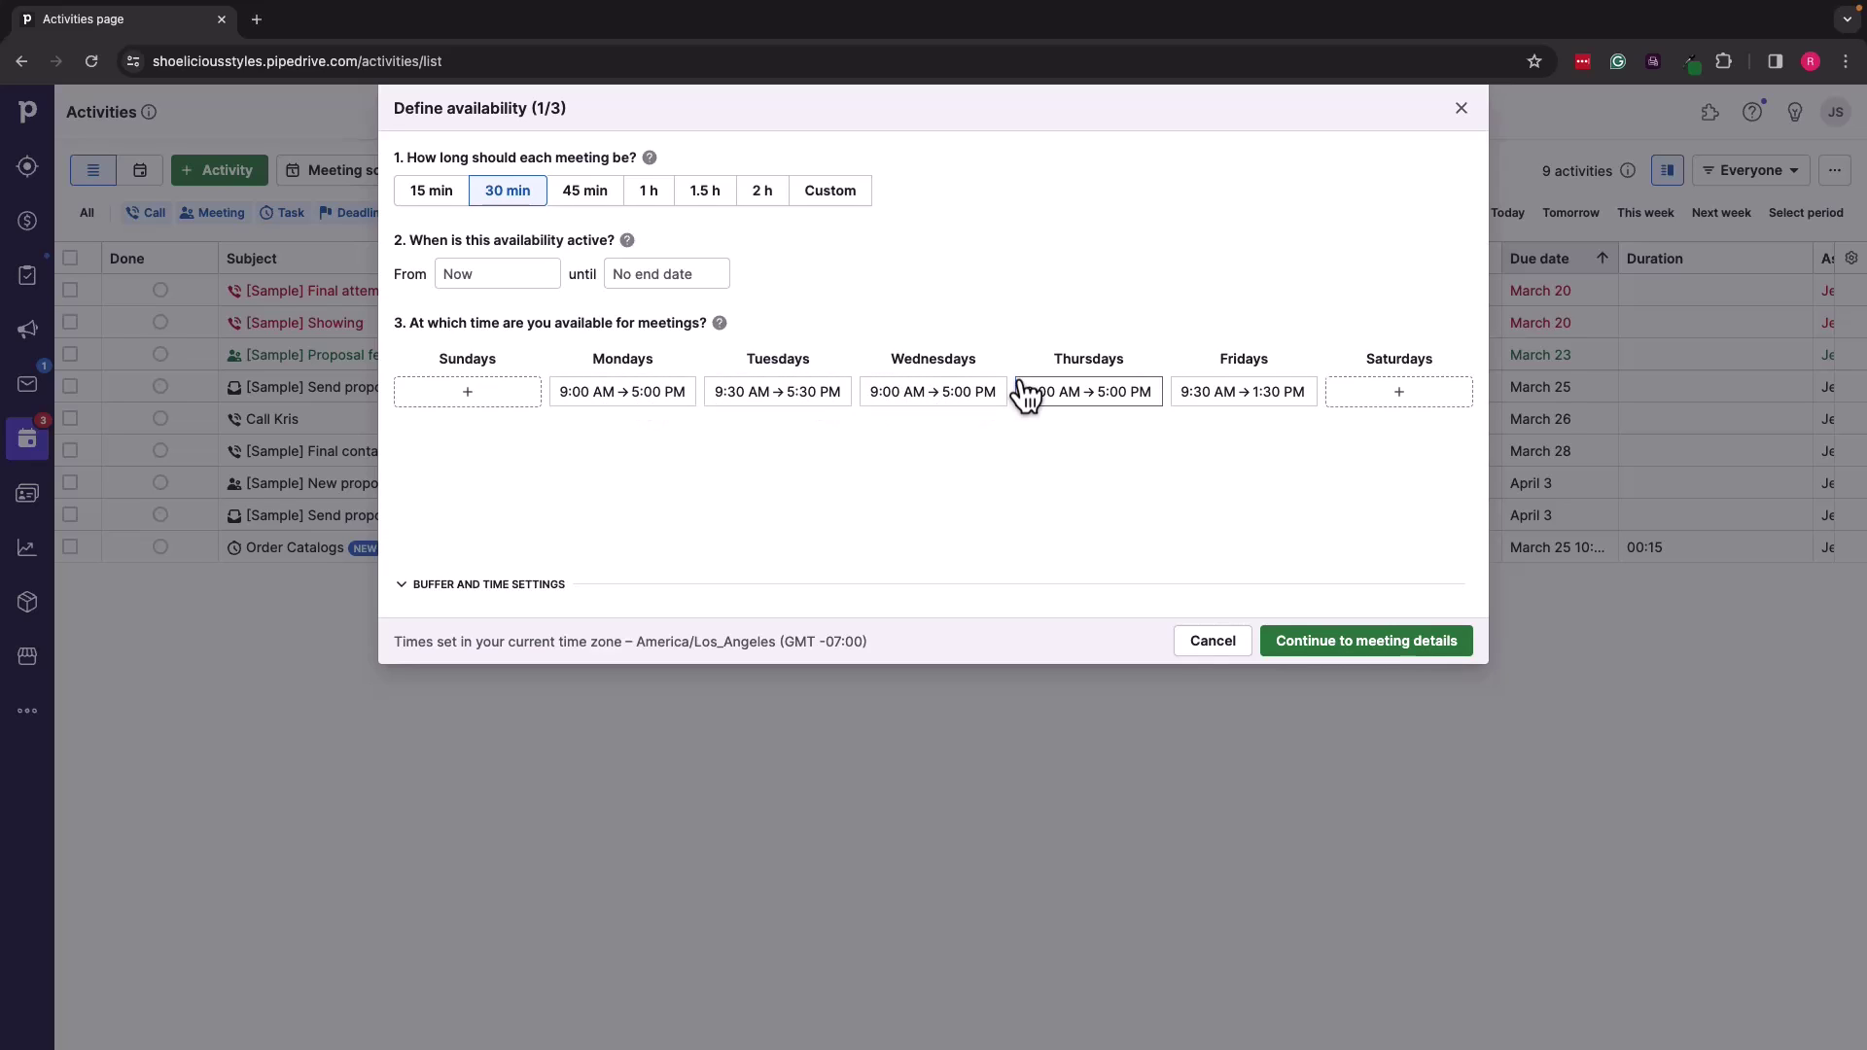
click(403, 588)
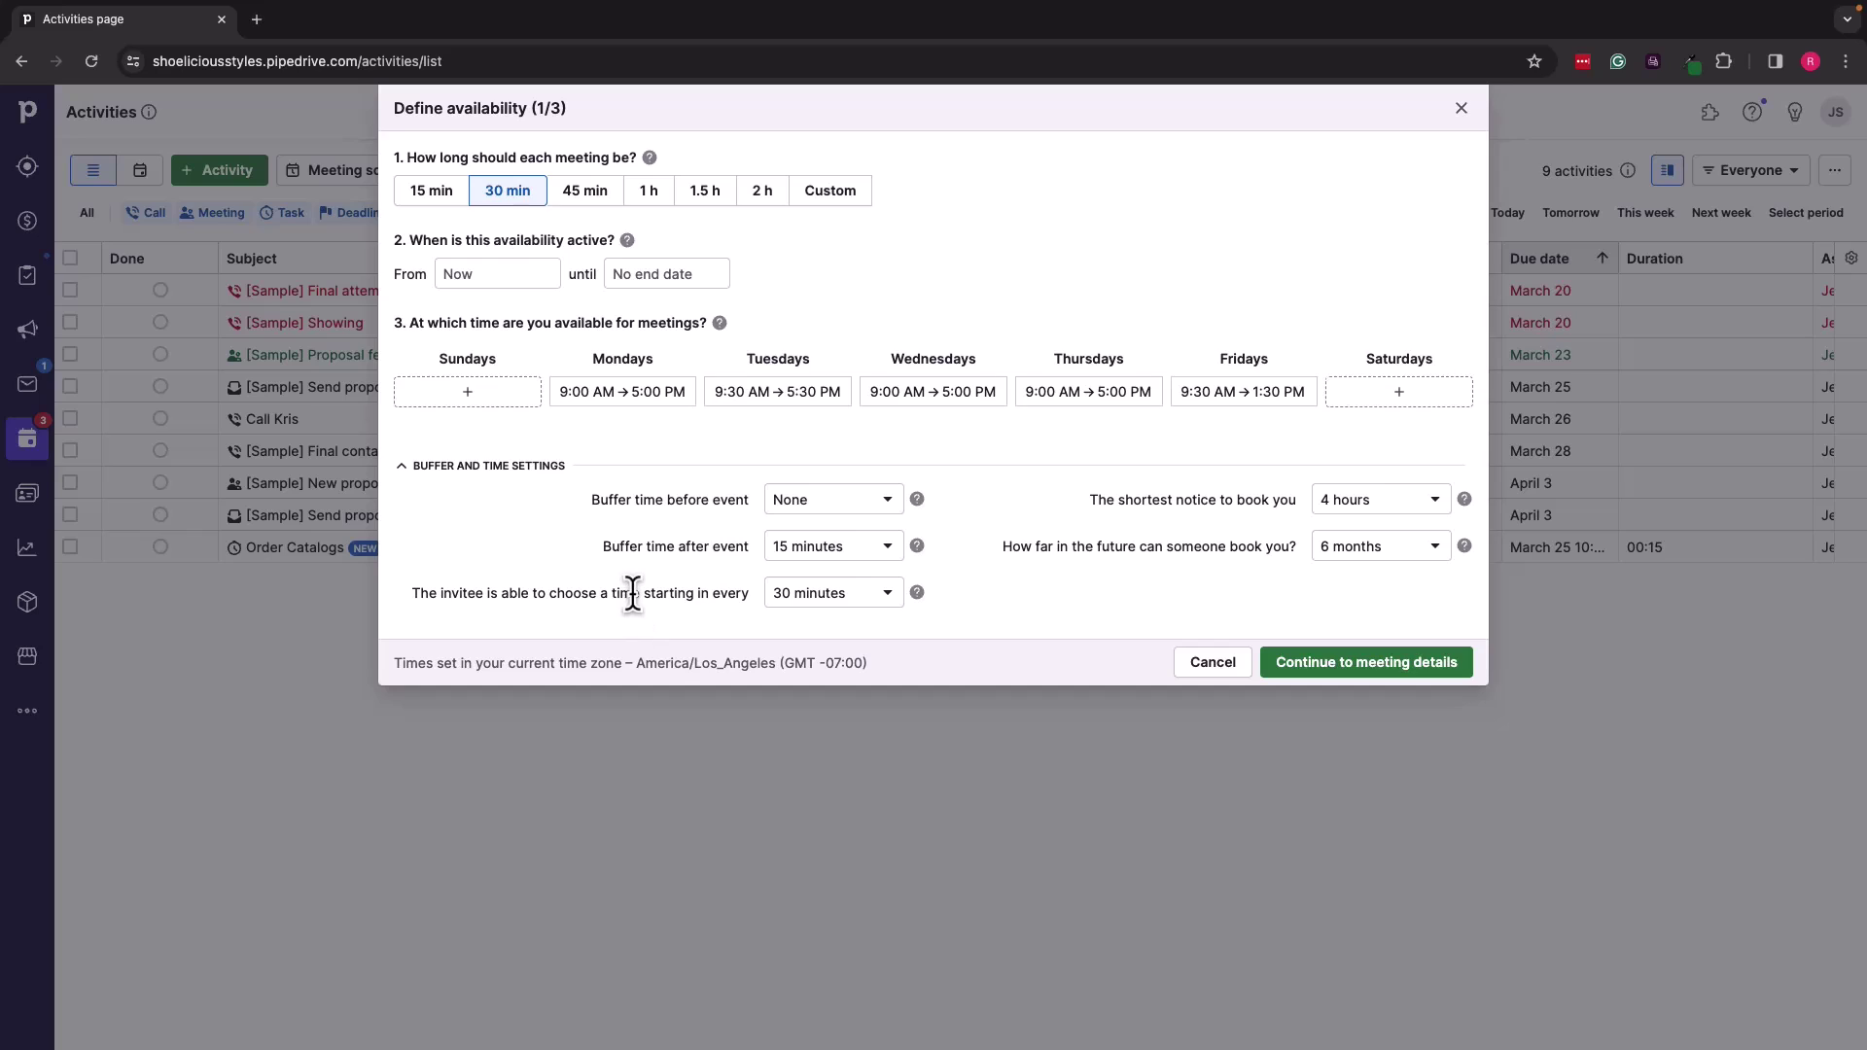
Step: Keep 30-minute start intervals, set the shortest booking notice to 1 day, and continue
click(825, 601)
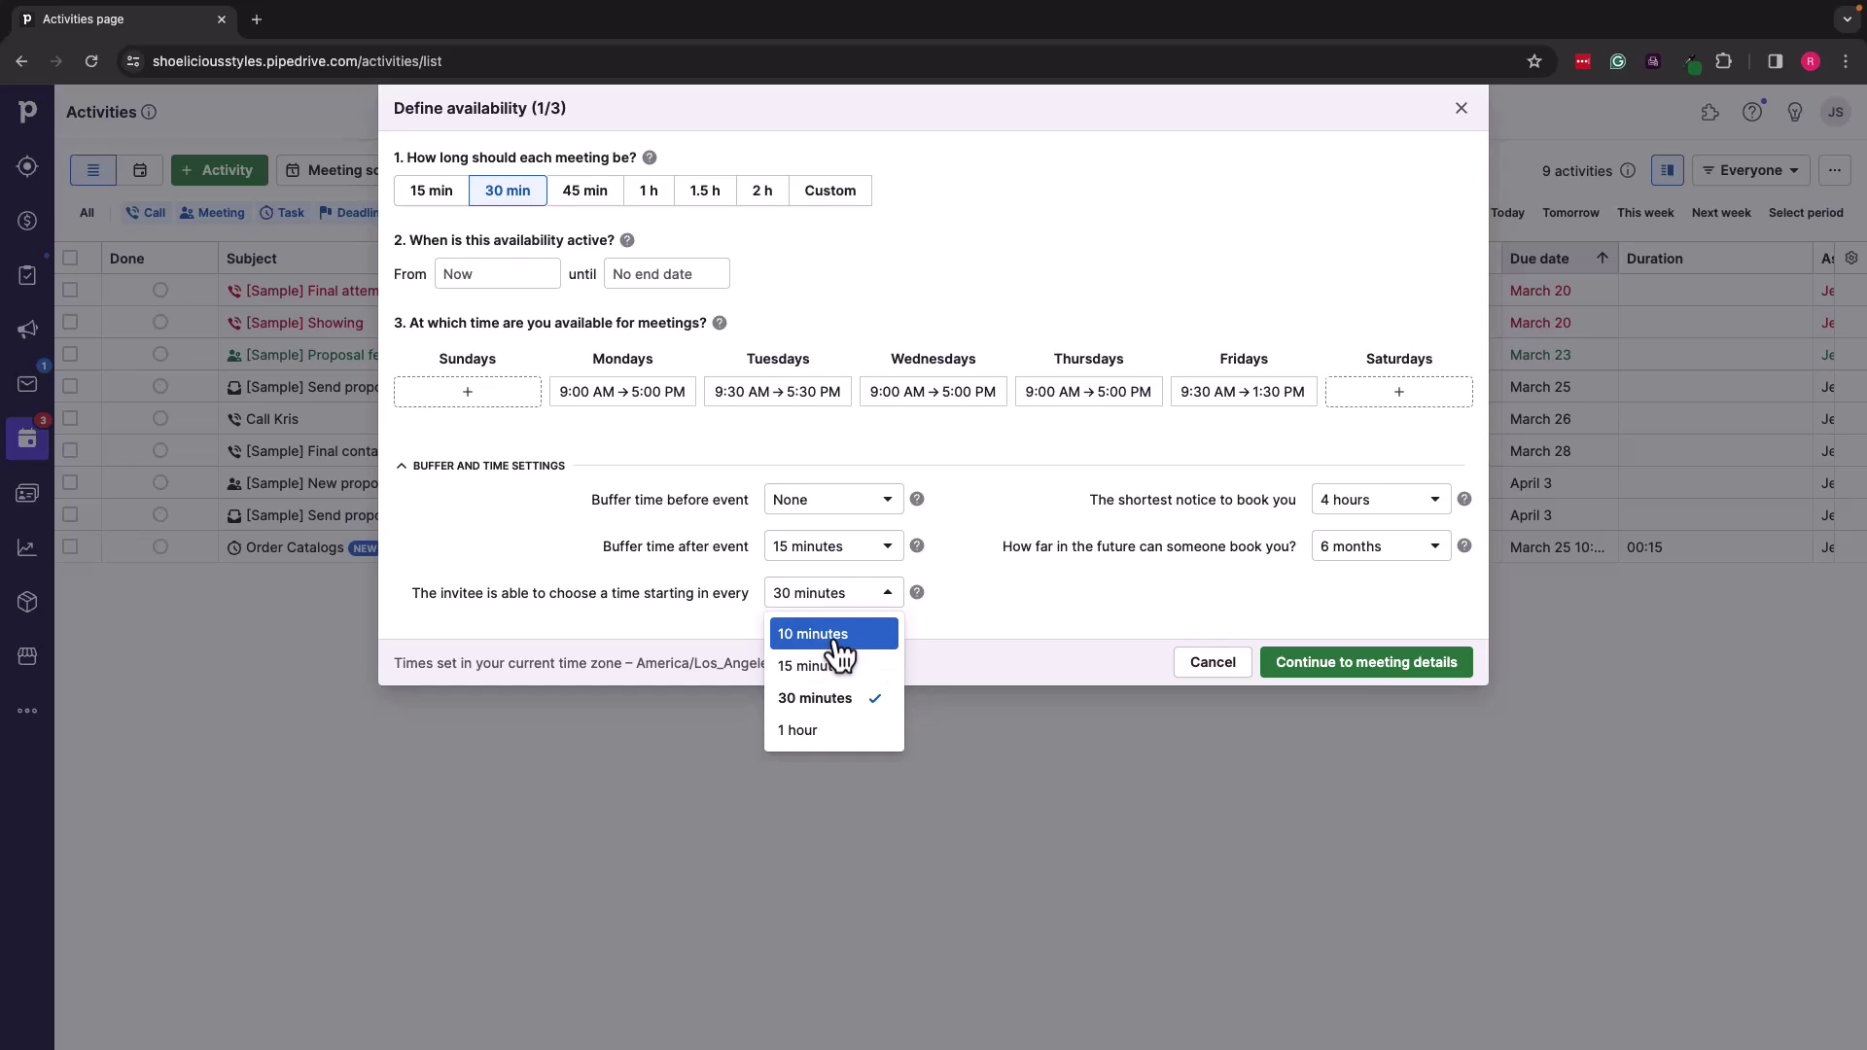
click(820, 731)
click(873, 605)
click(829, 698)
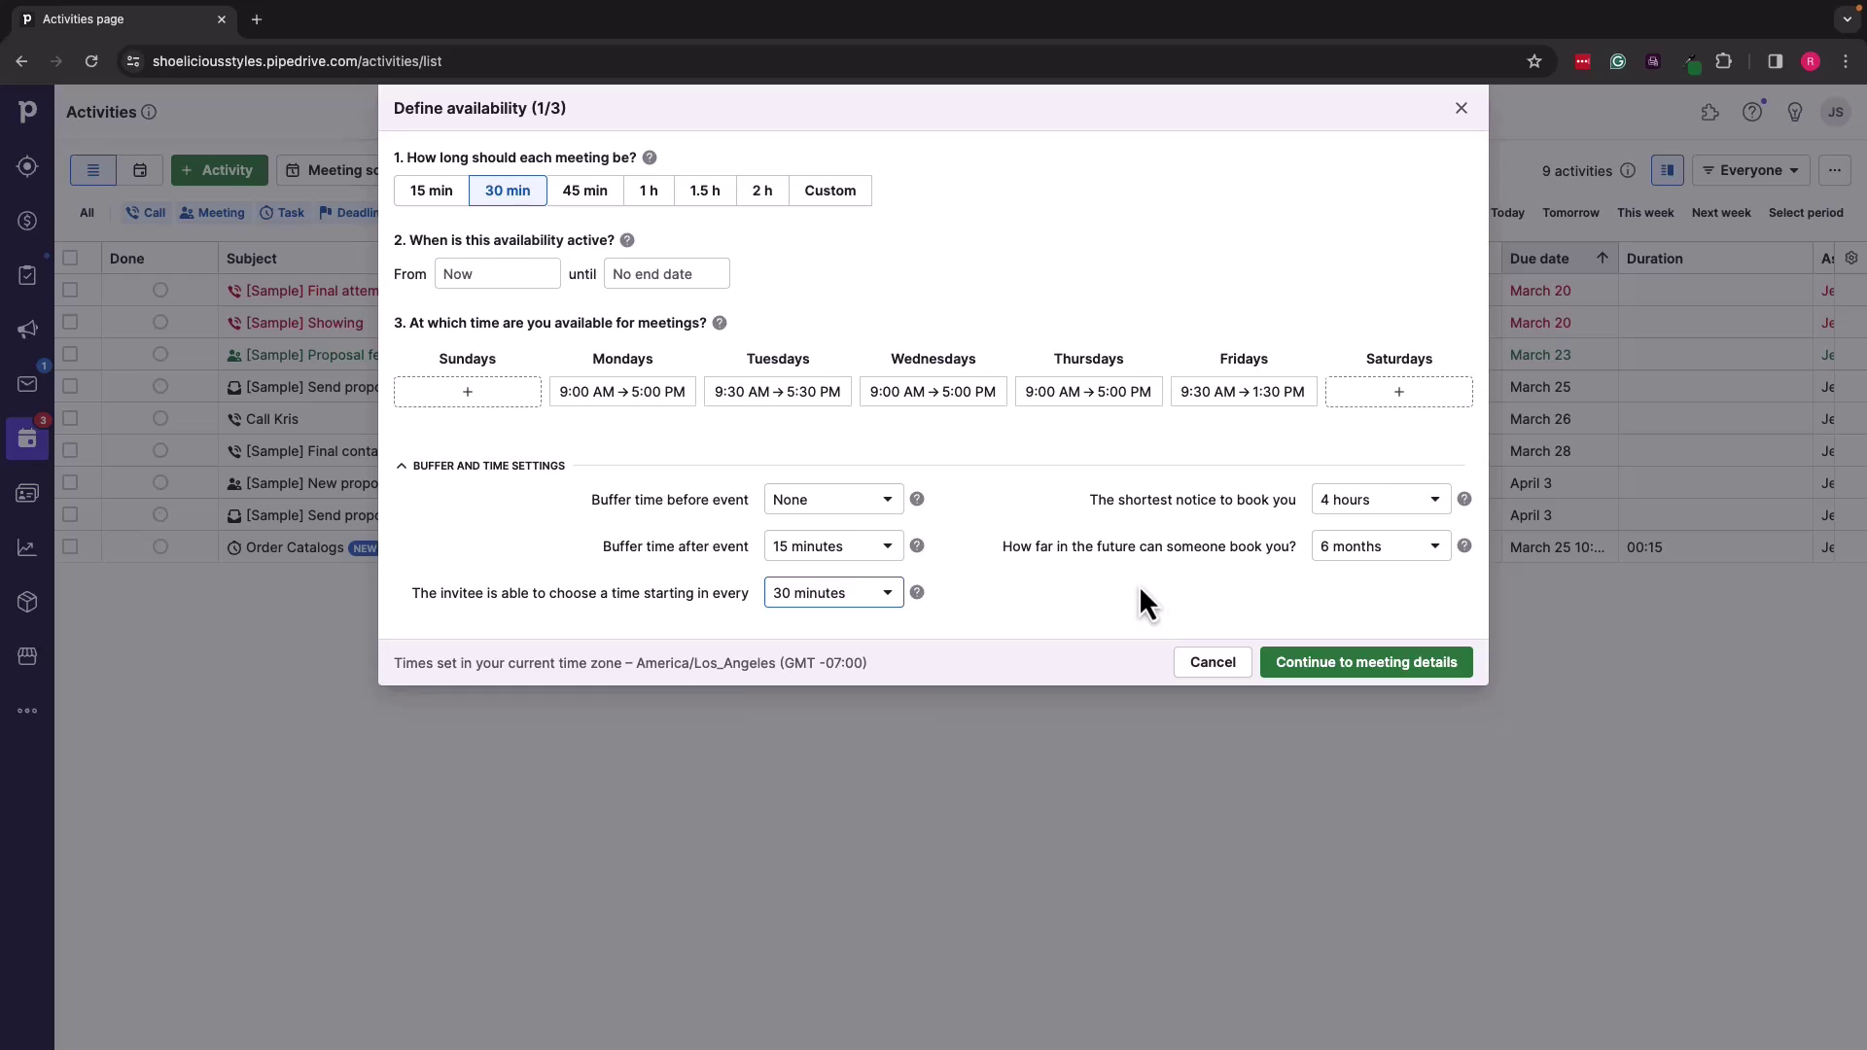
click(1359, 520)
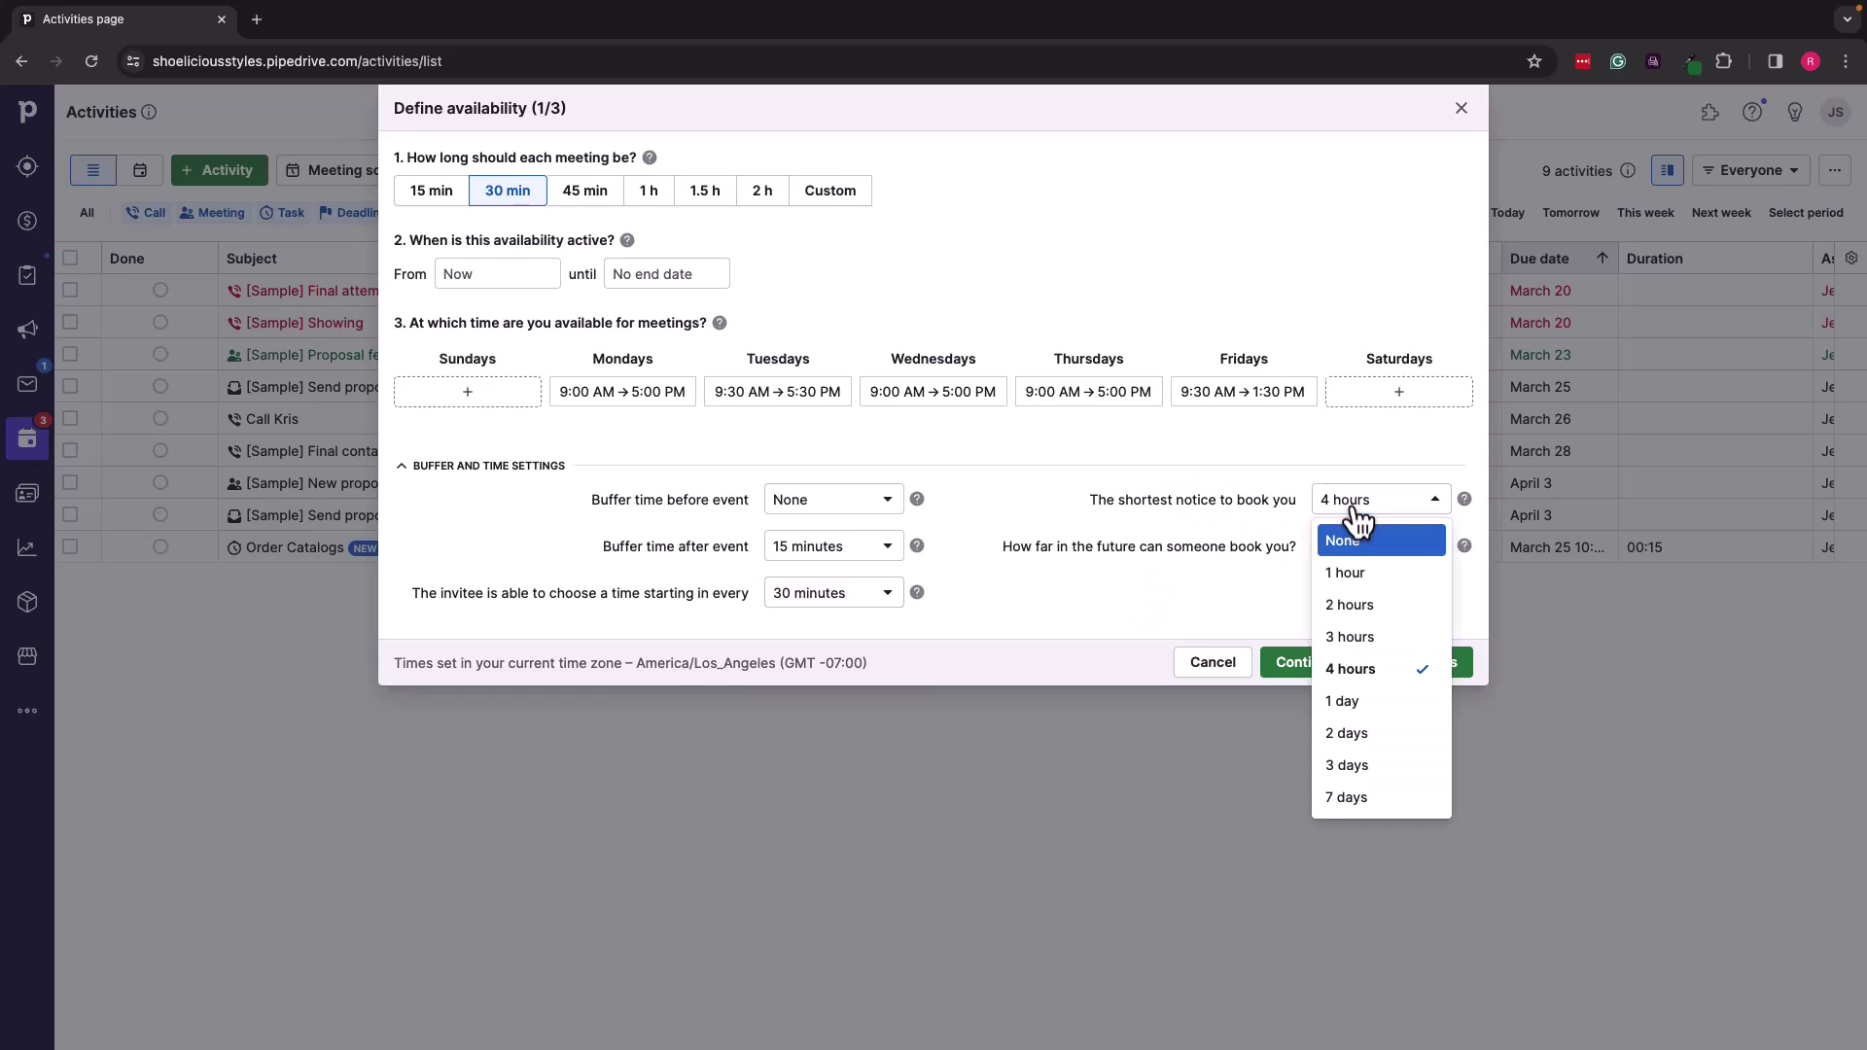
click(1356, 704)
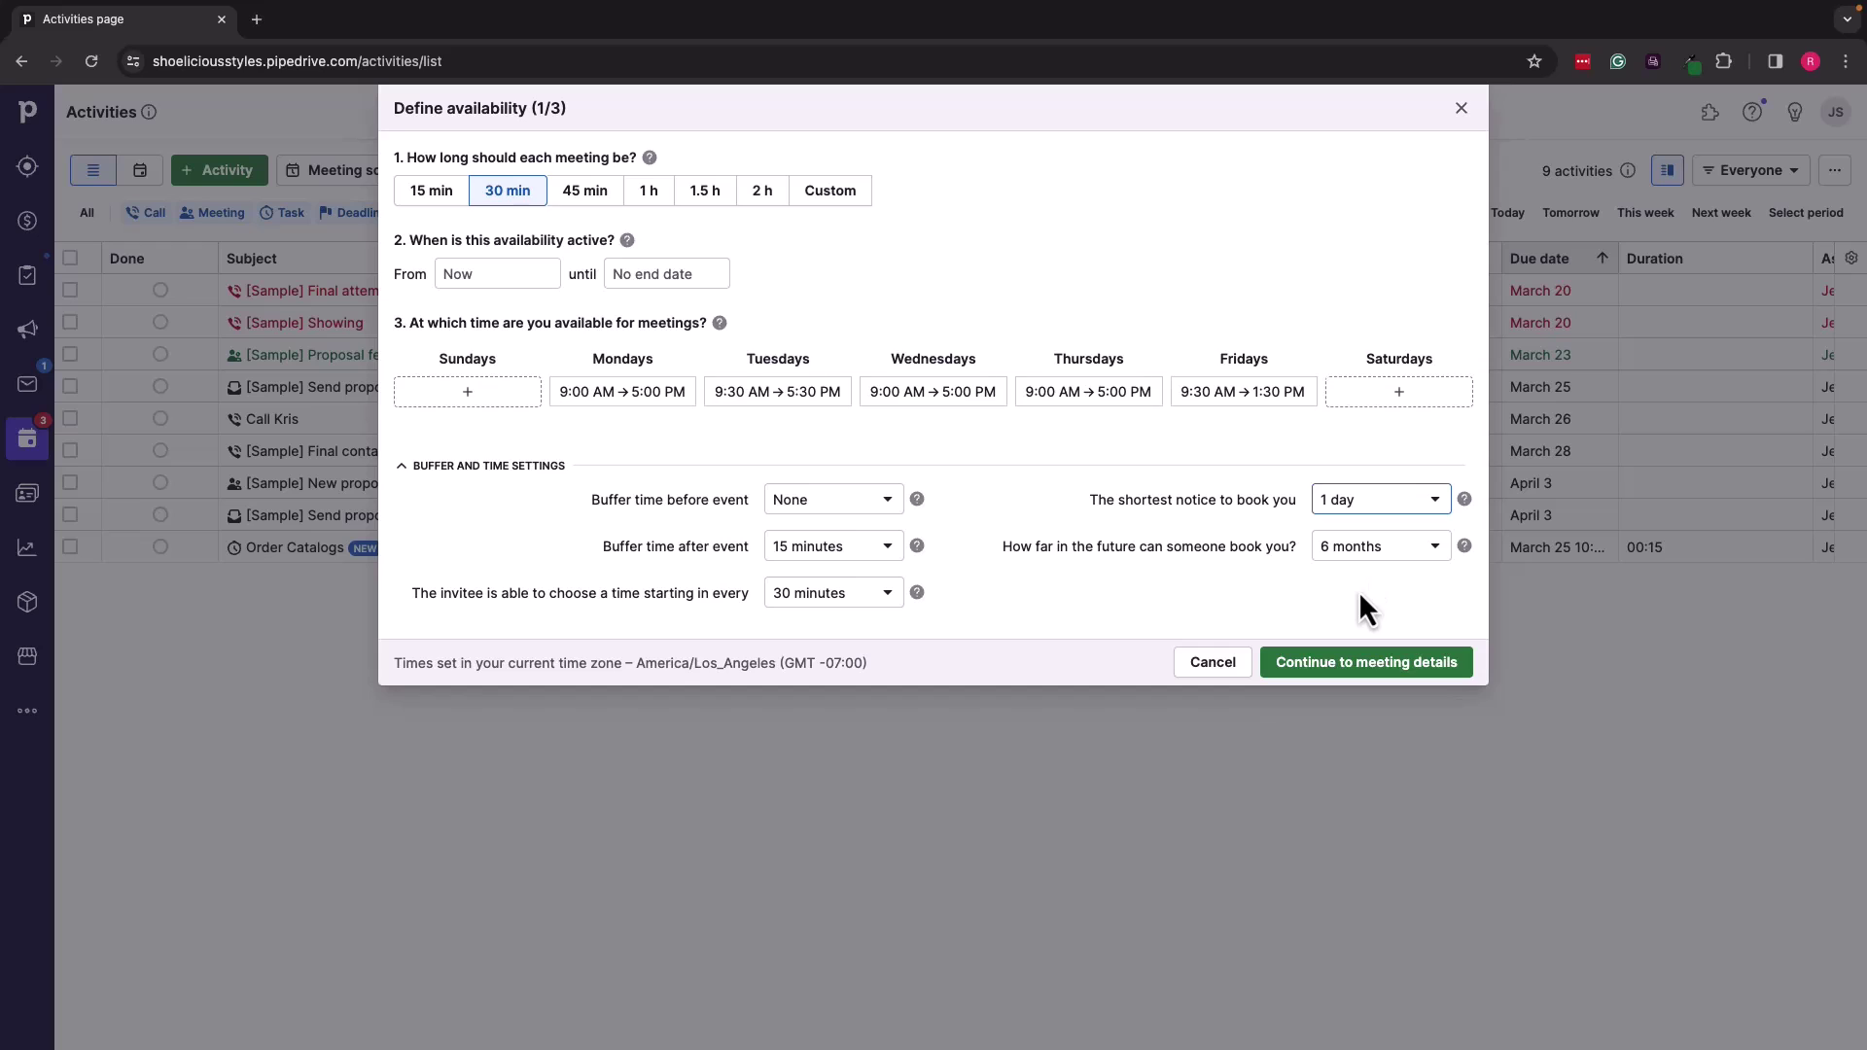
click(1347, 665)
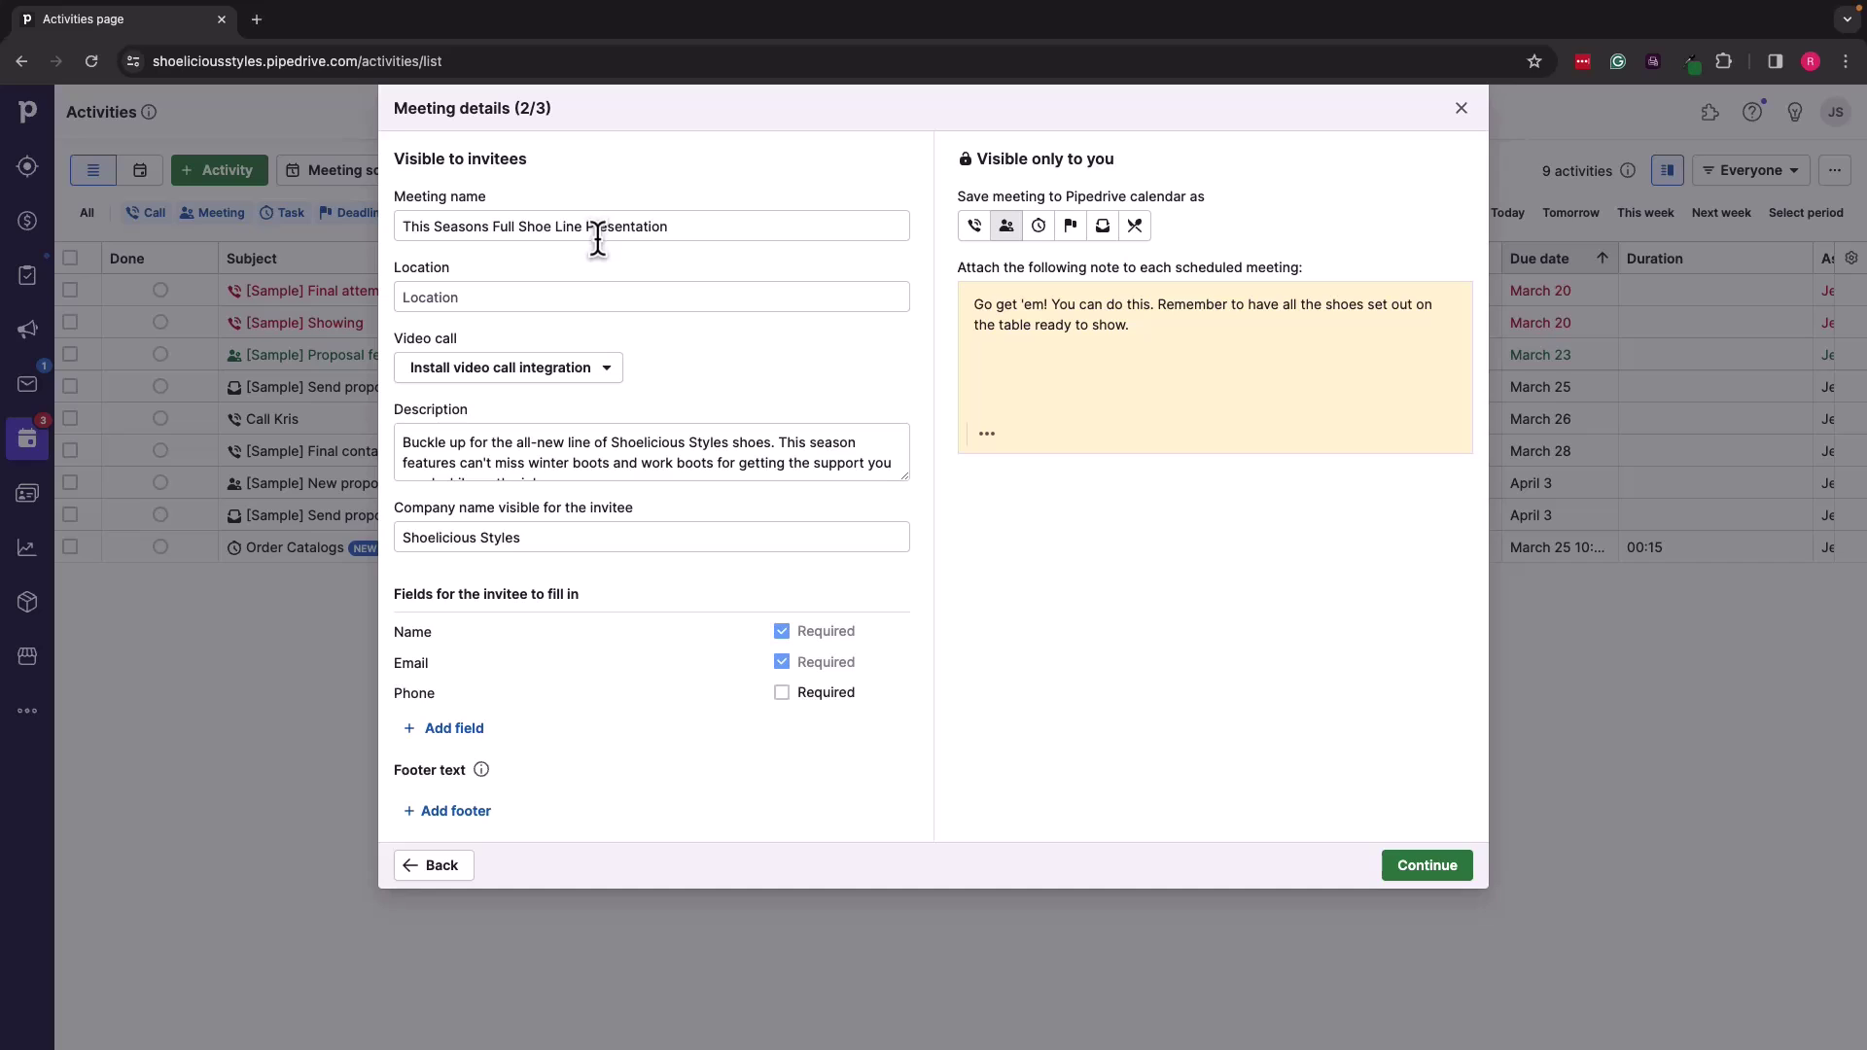
Step: Check the video call options without choosing one and scroll through the meeting details
click(588, 377)
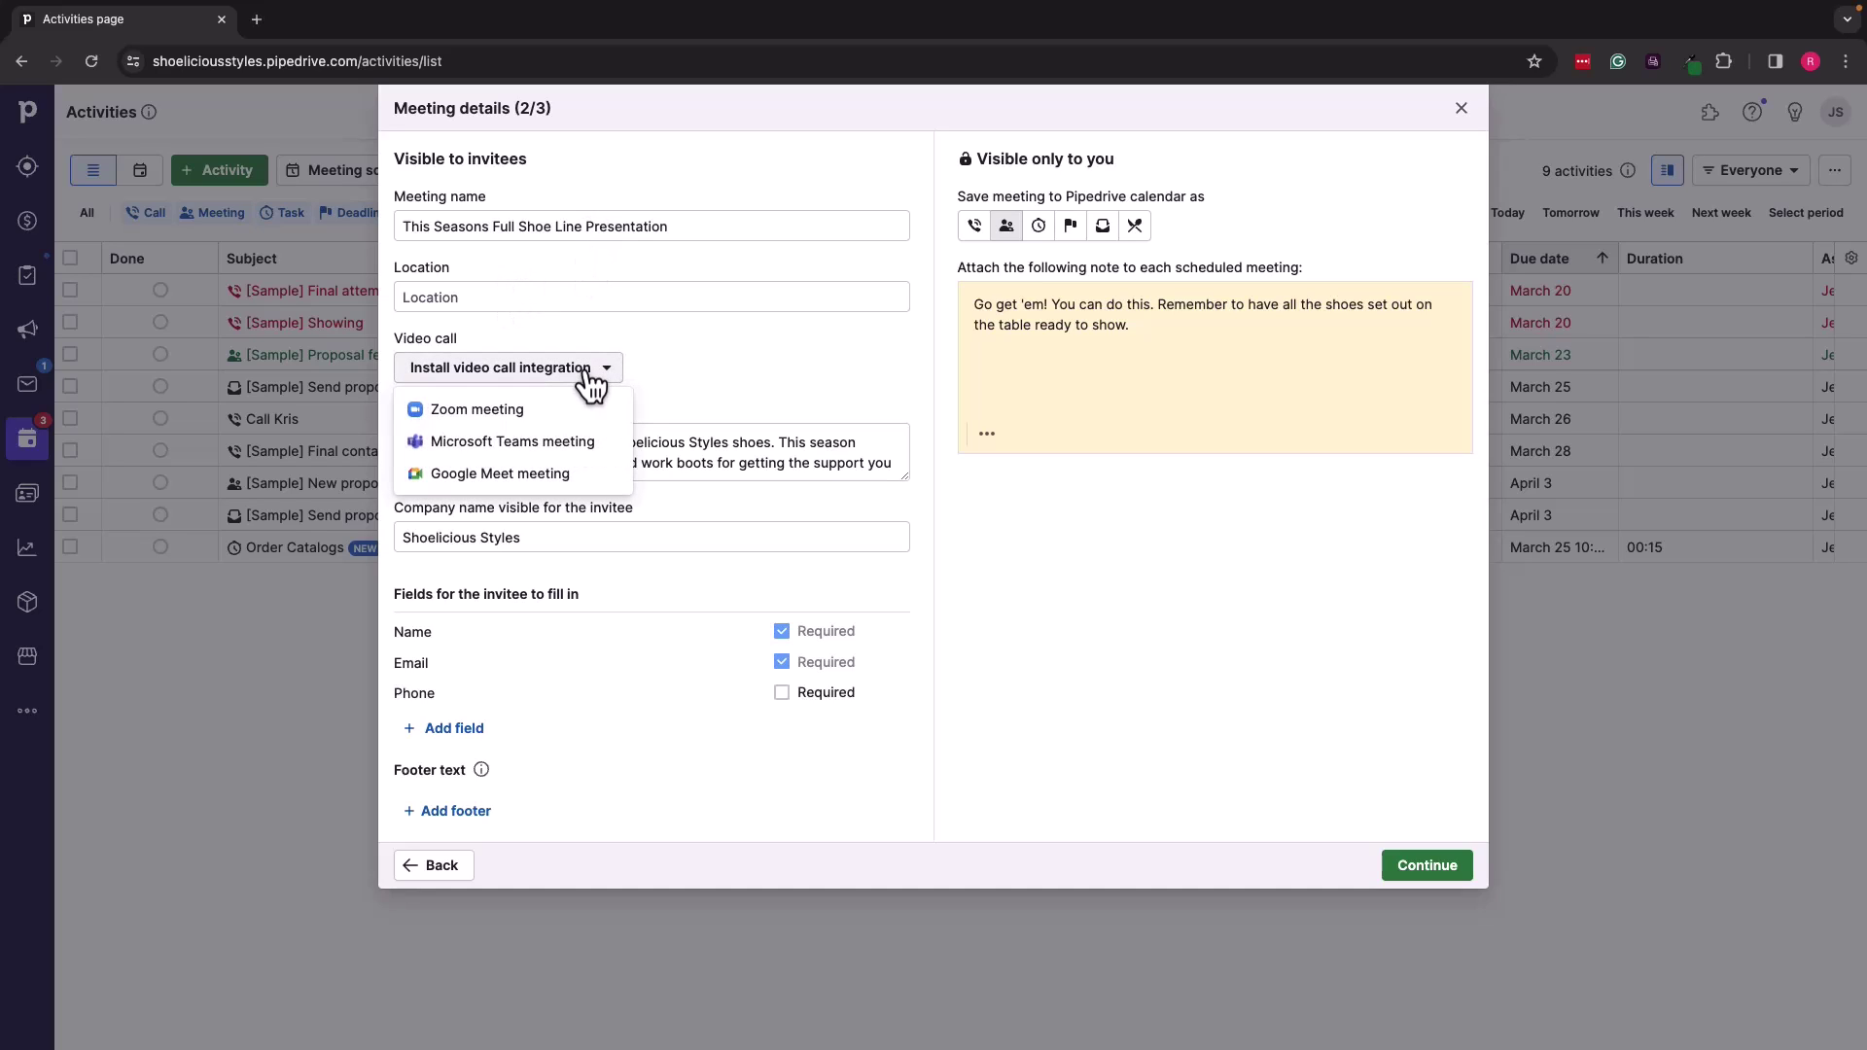
click(669, 368)
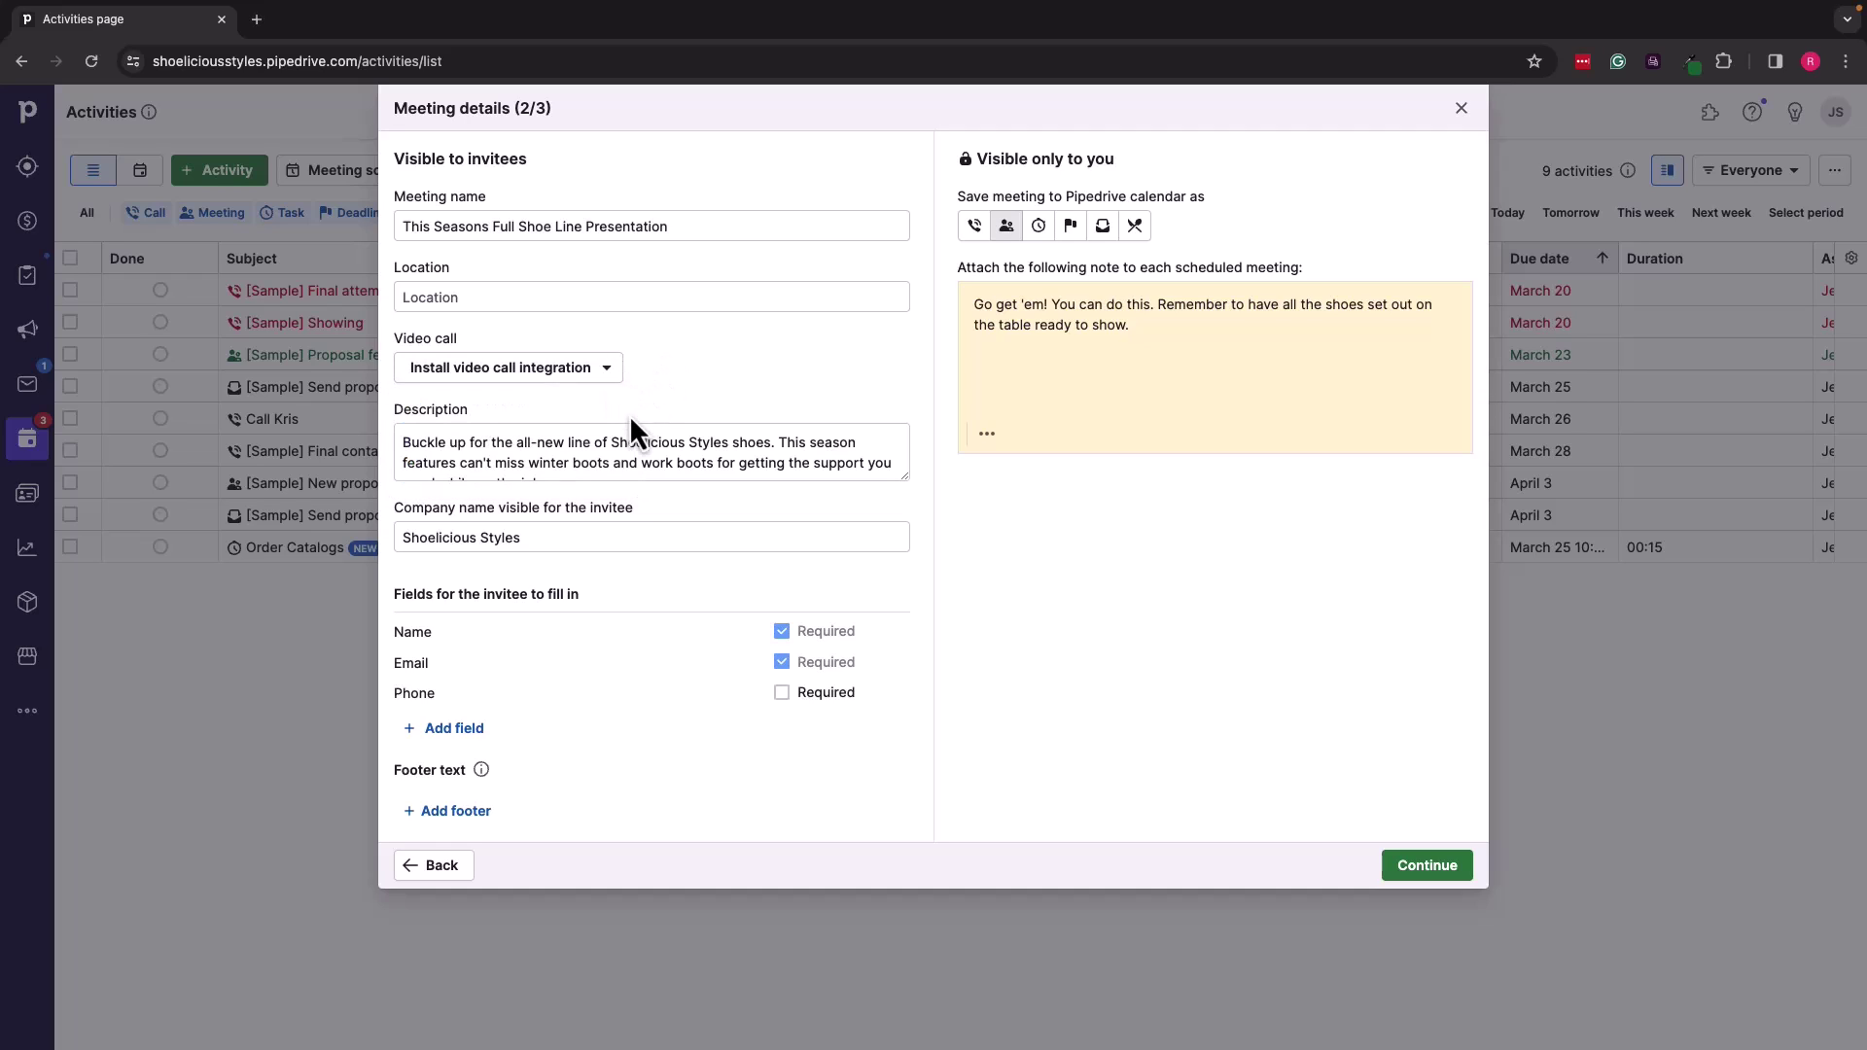
scroll(620, 445, down, 1)
scroll(620, 445, up, 1)
scroll(612, 448, down, 1)
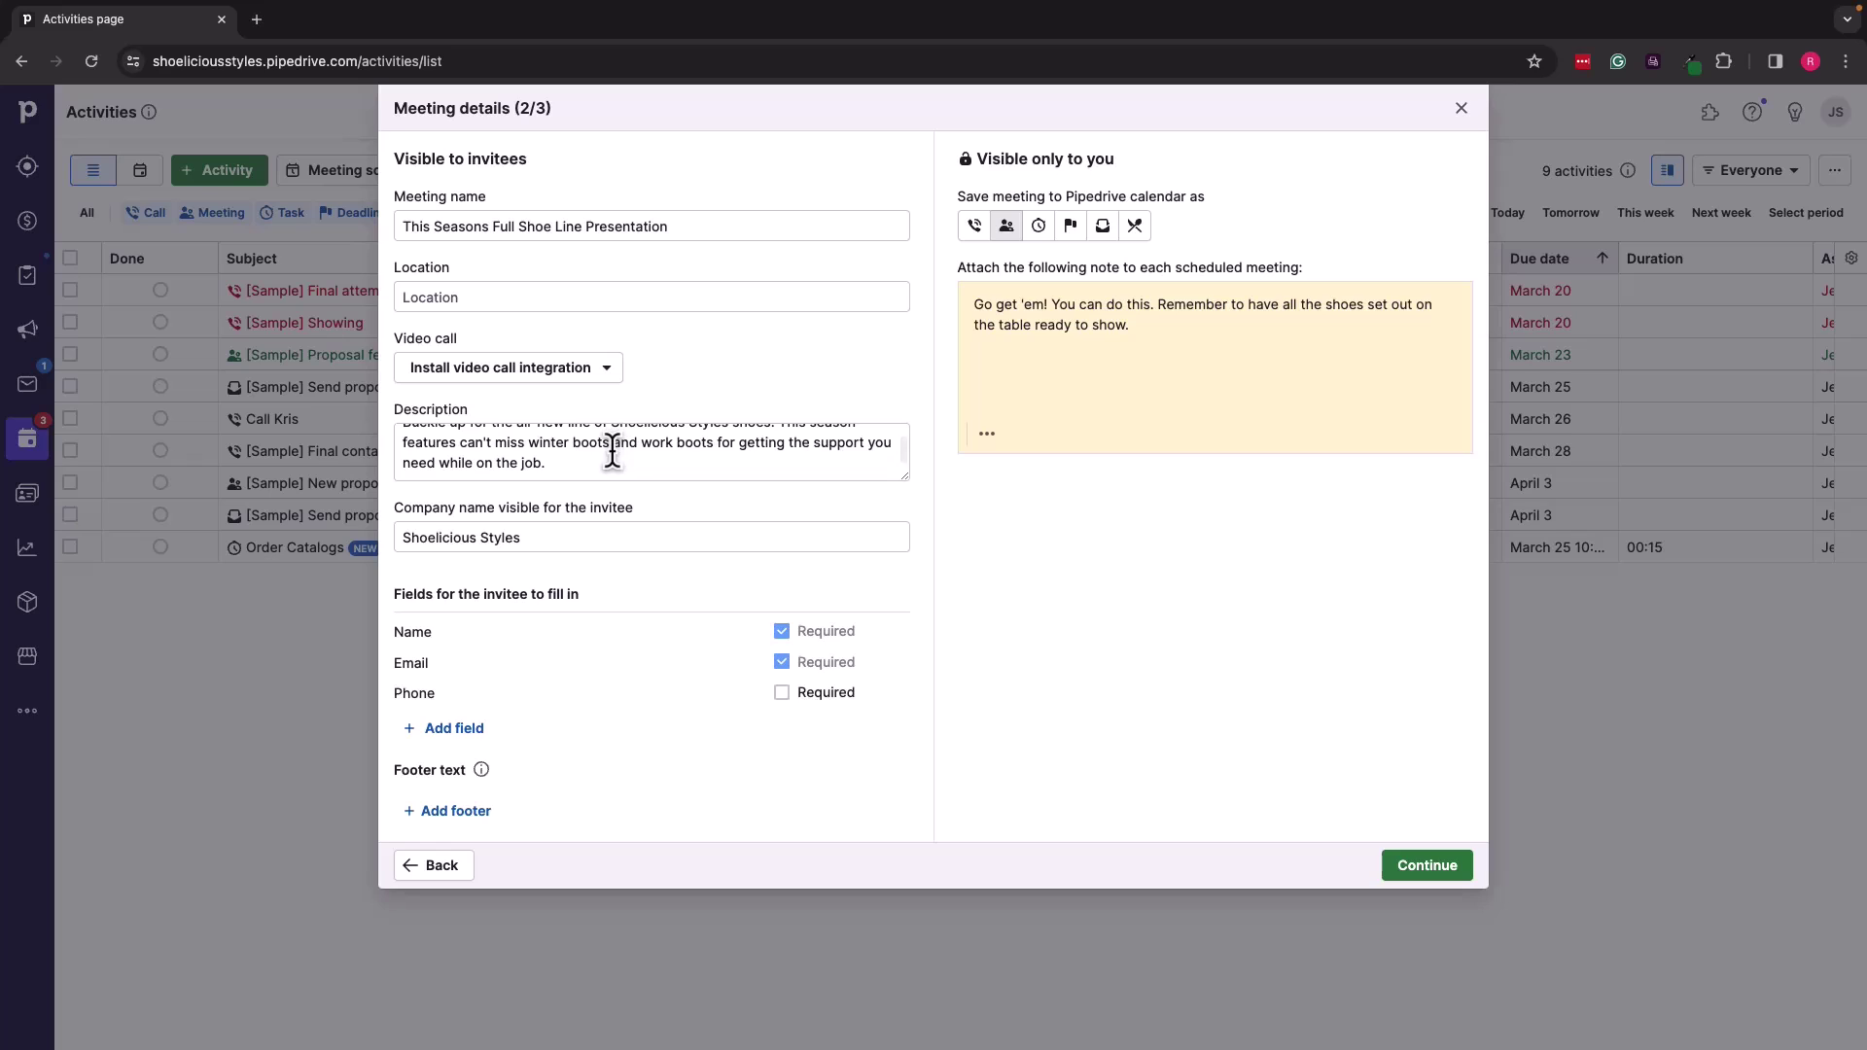
scroll(613, 447, up, 1)
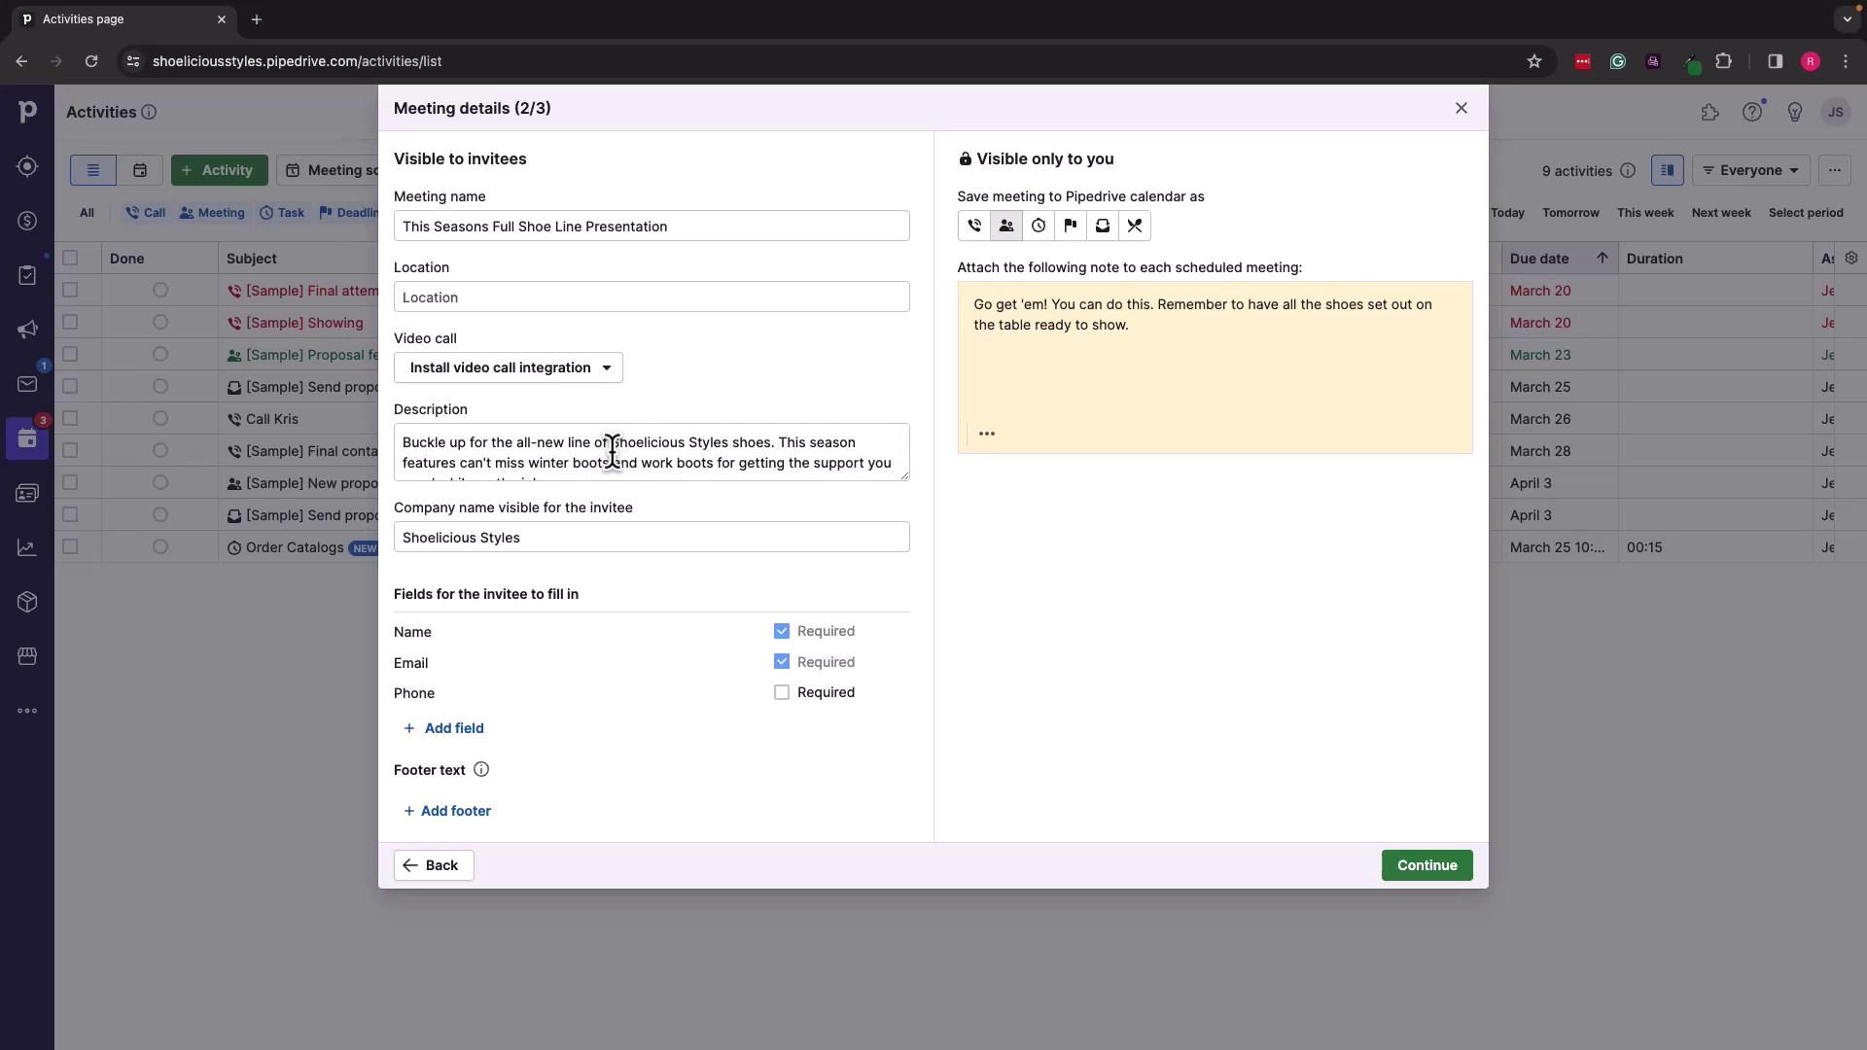
scroll(613, 452, down, 1)
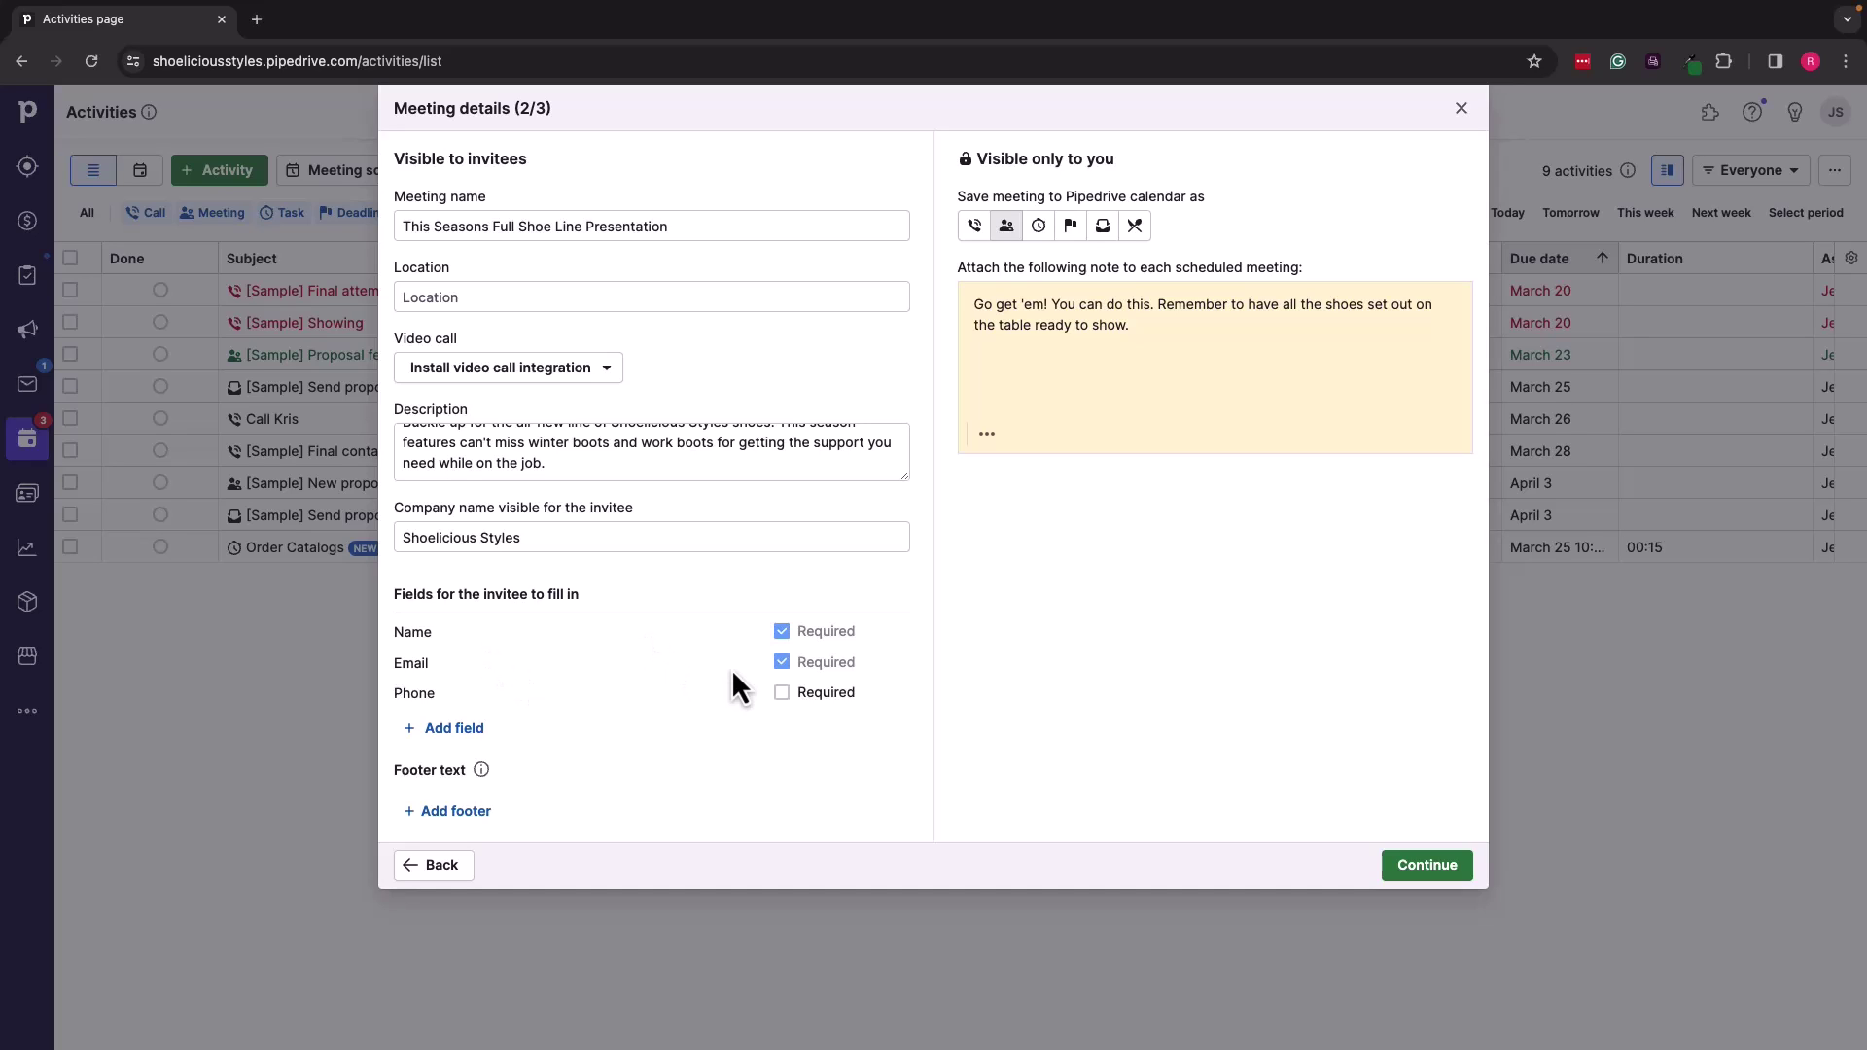
Step: Make the invitee's phone number required and review the private note's shoe reminder
click(782, 693)
drag(975, 301, 1140, 326)
click(1140, 326)
drag(1163, 301, 1197, 325)
click(1195, 326)
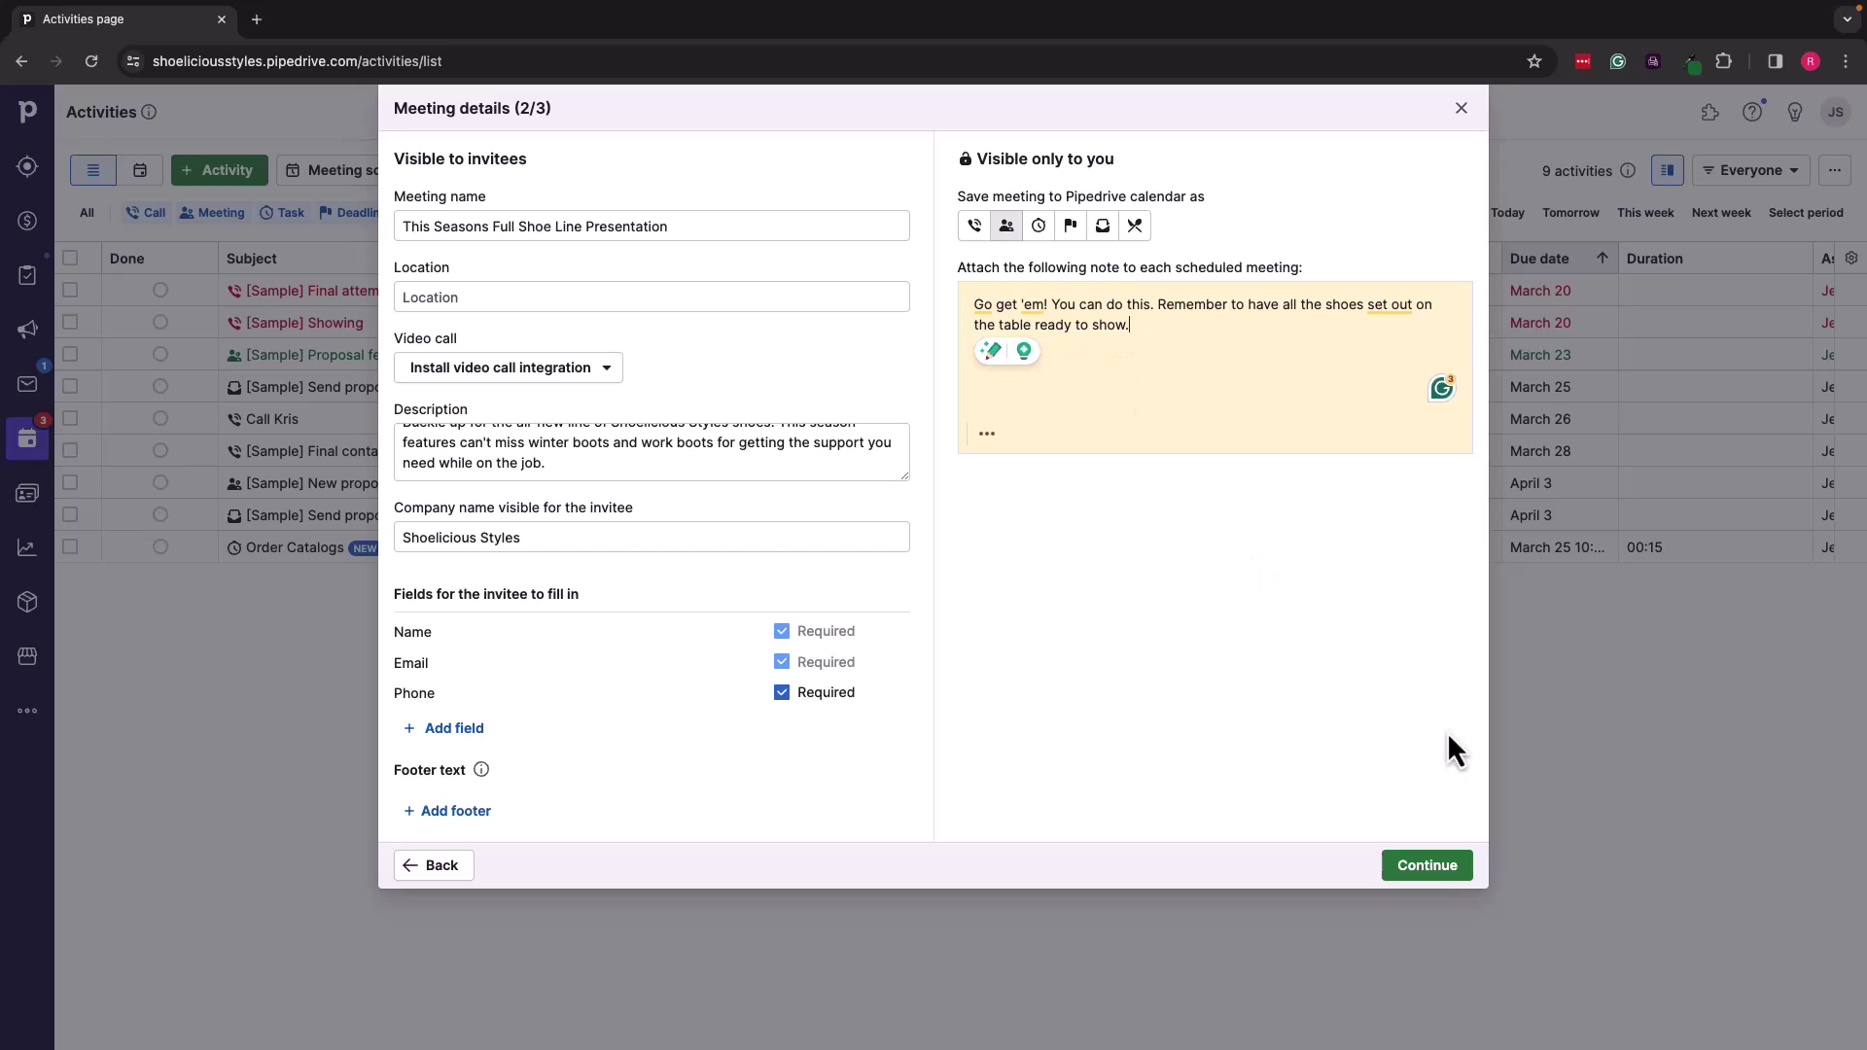
Step: On Share and embed, copy the booking link and the website embed code to the clipboard
click(1427, 868)
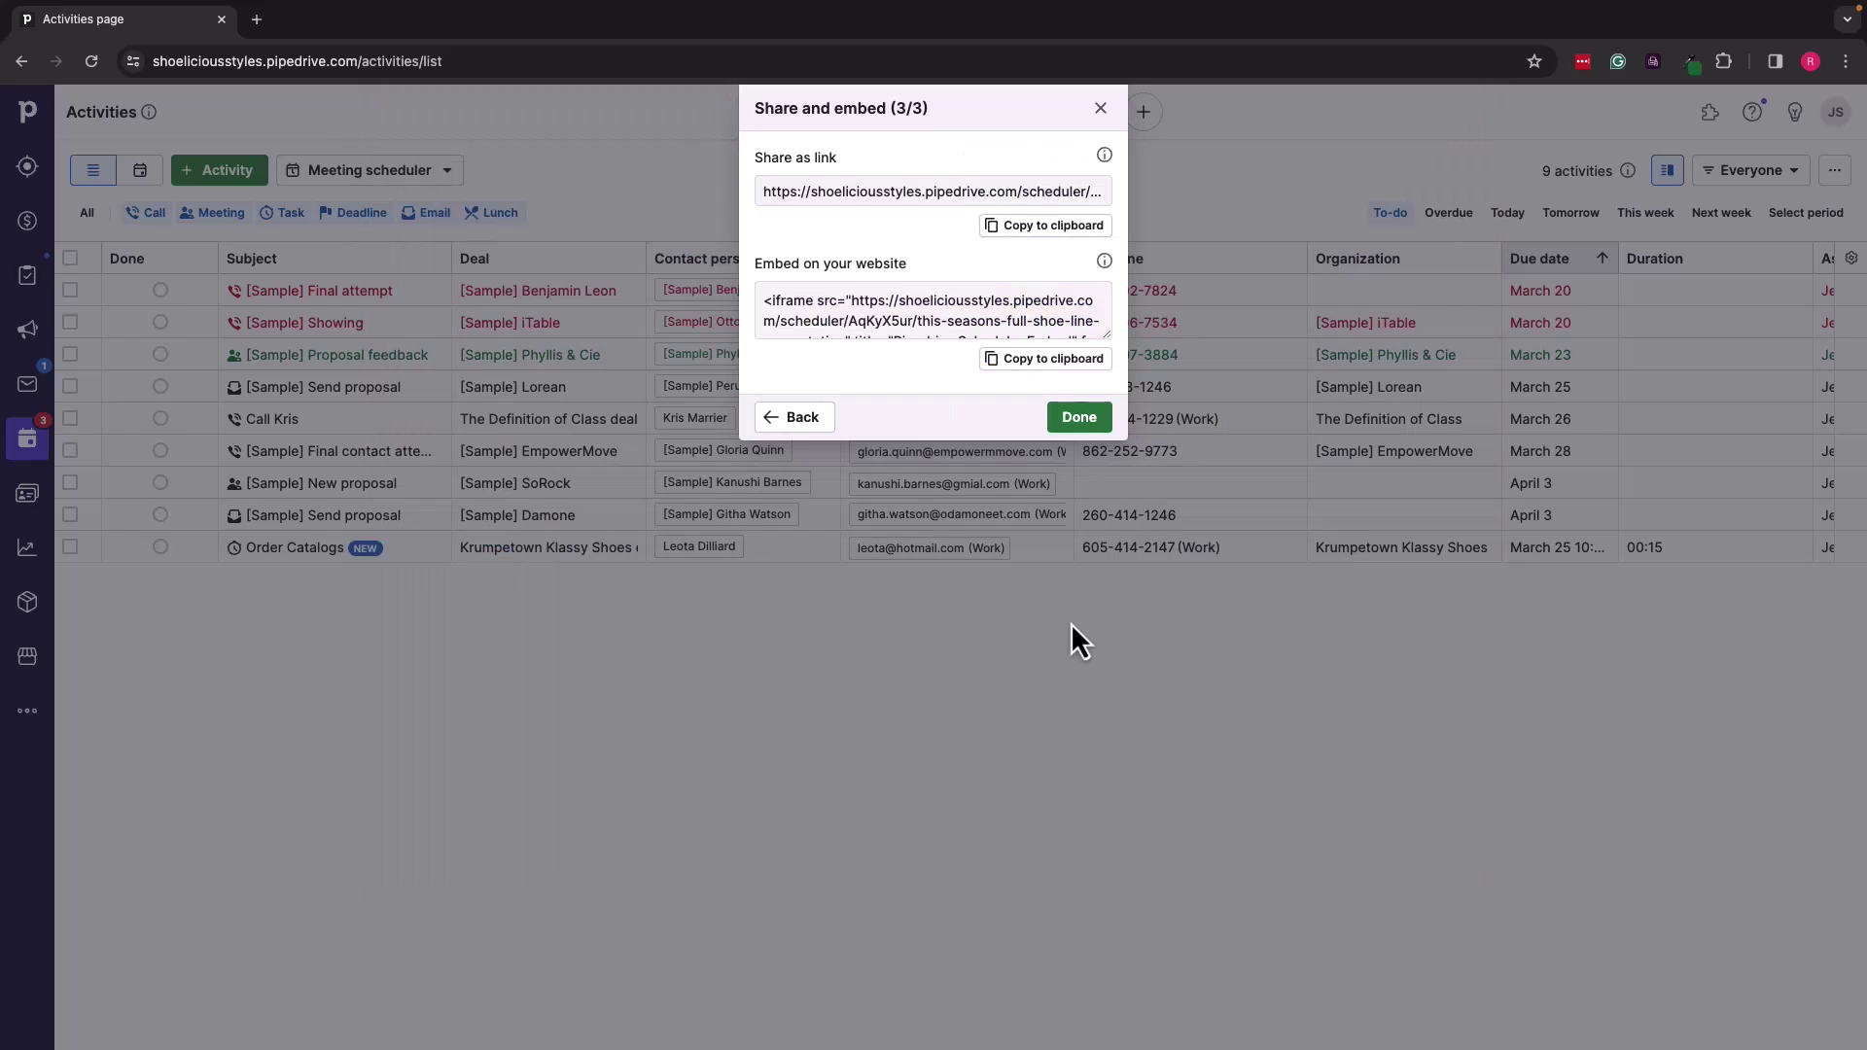
click(1040, 226)
click(1046, 358)
Step: Enable bookings for the This Seasons Full Shoe Line Presentation availability and close the settings
click(1082, 420)
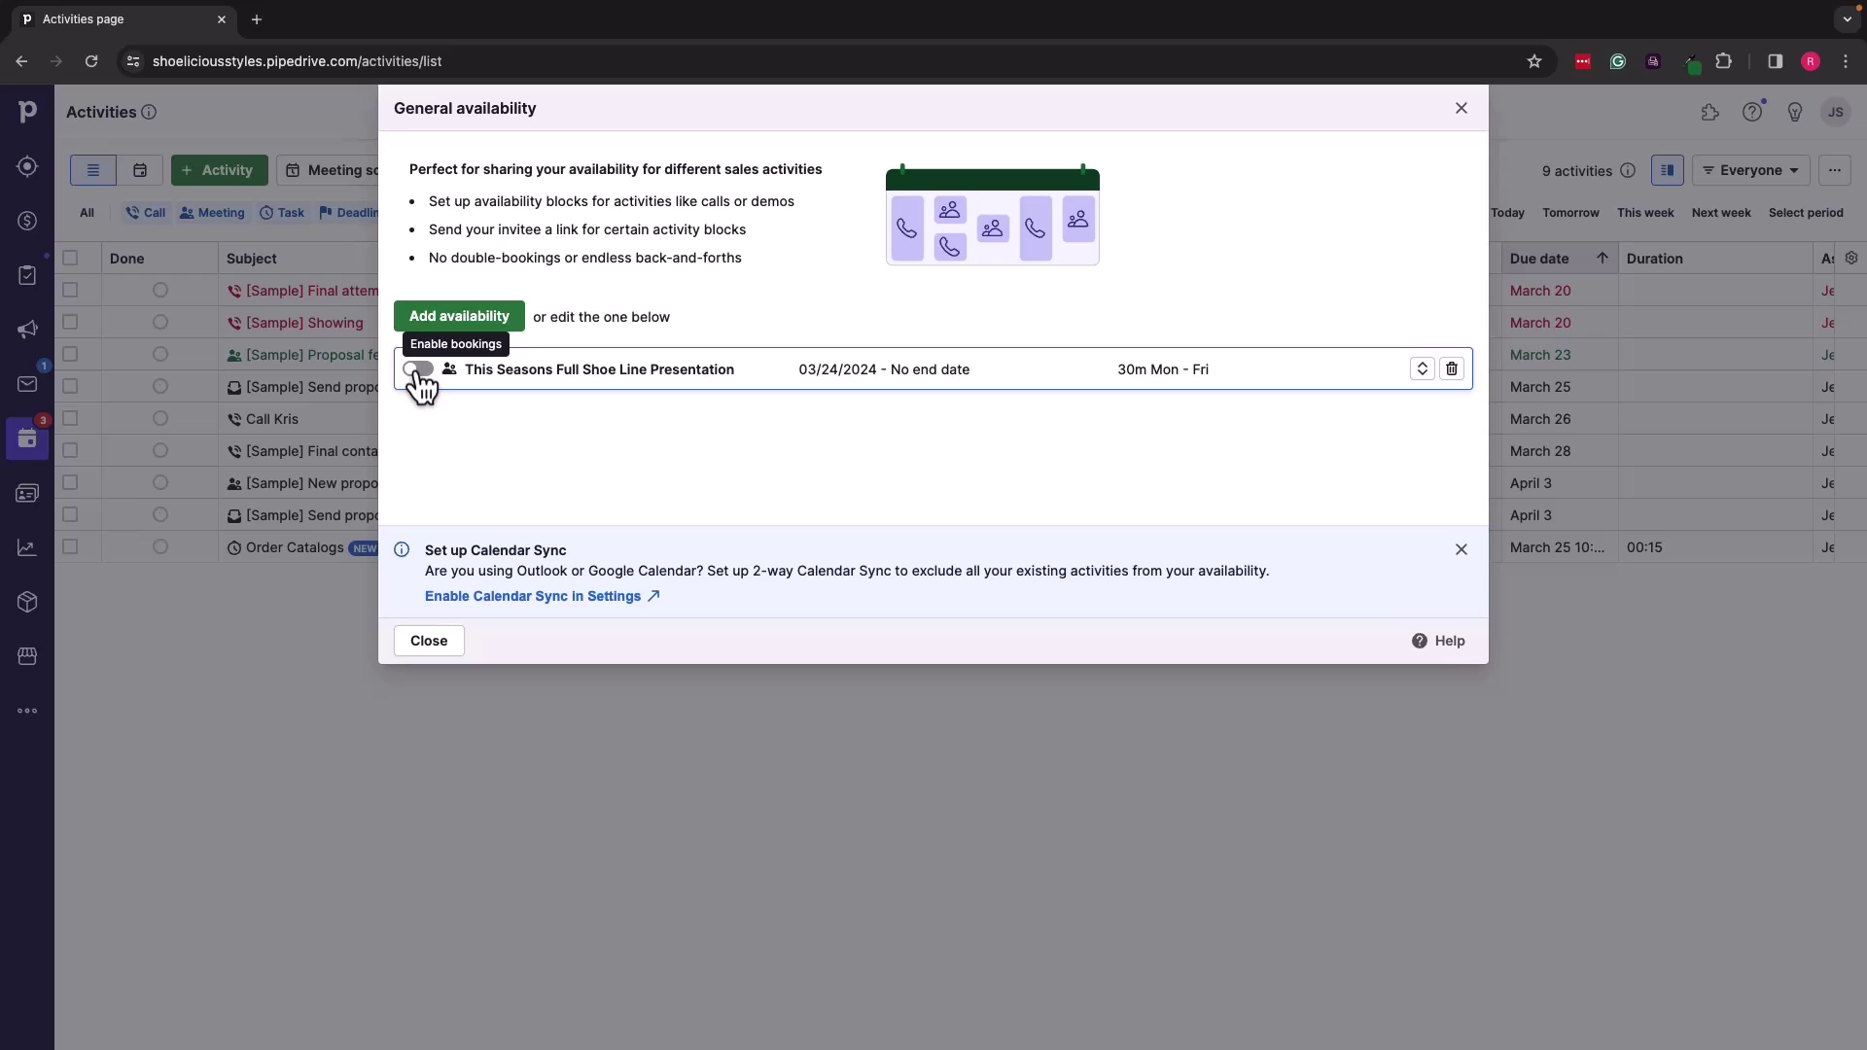
click(419, 371)
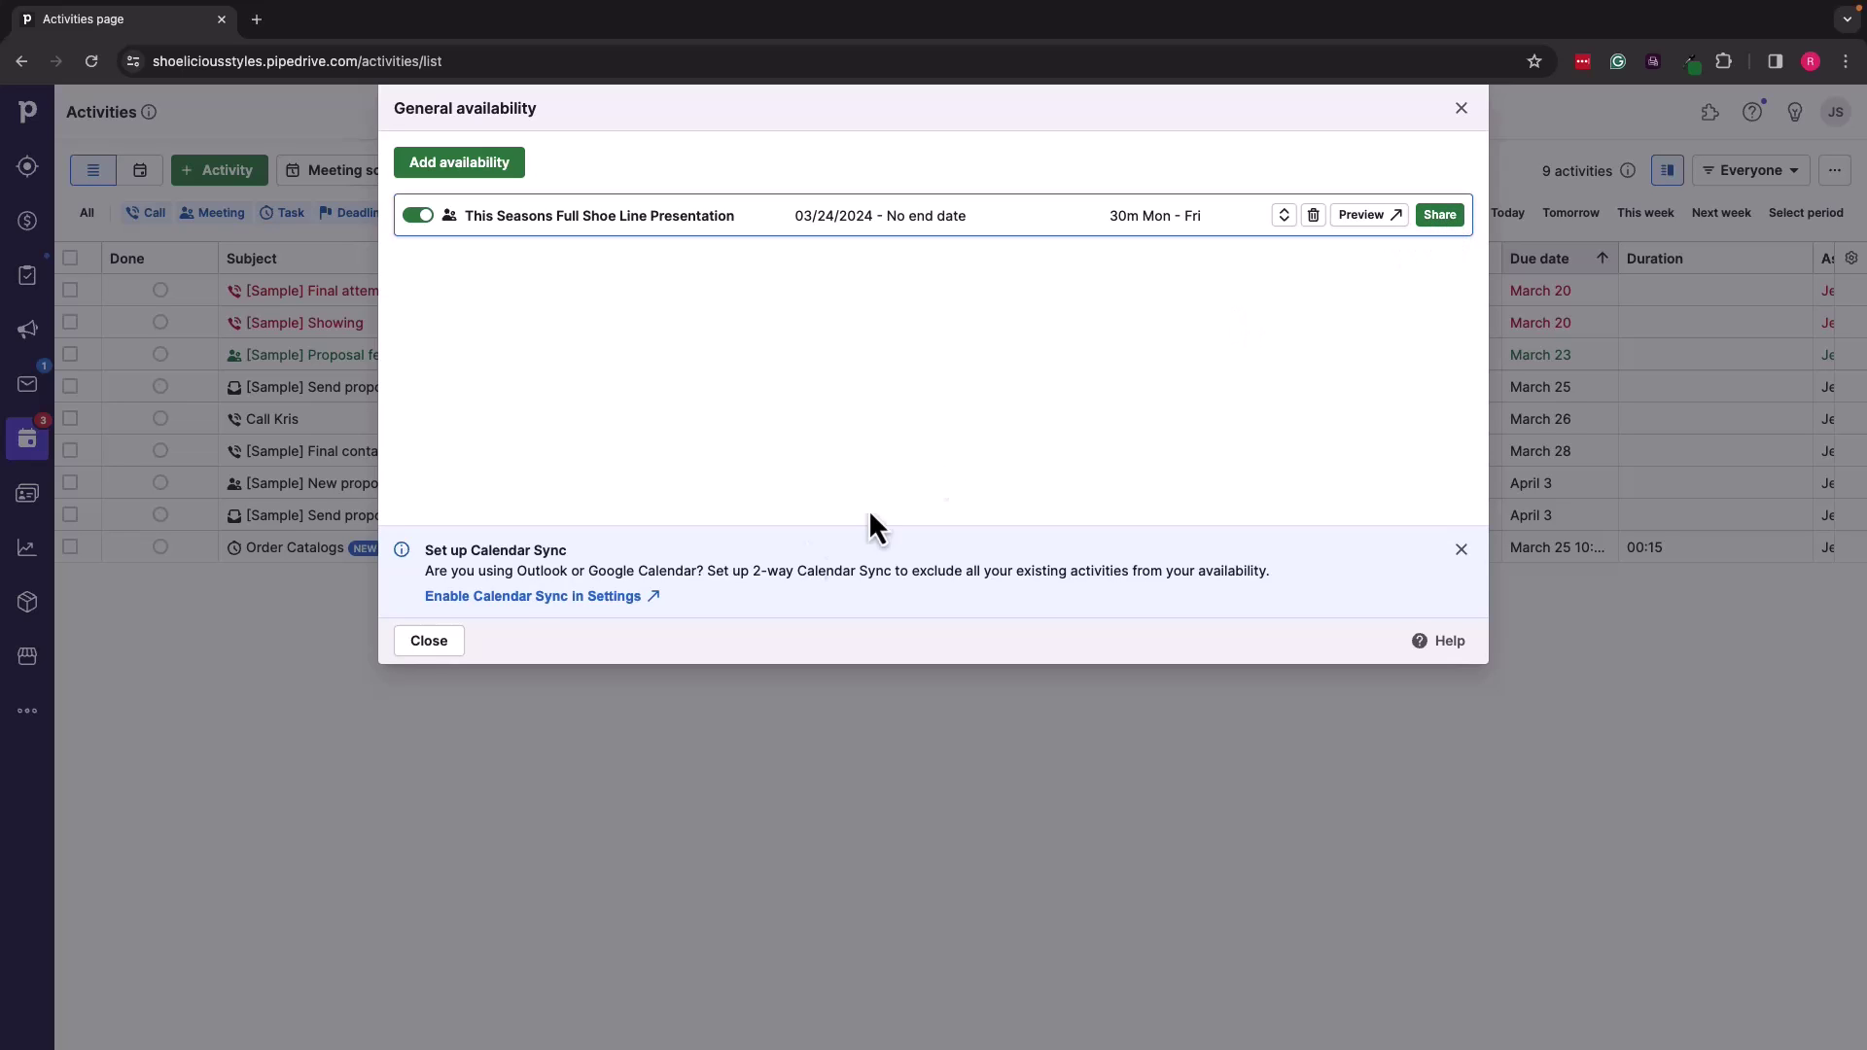
click(424, 644)
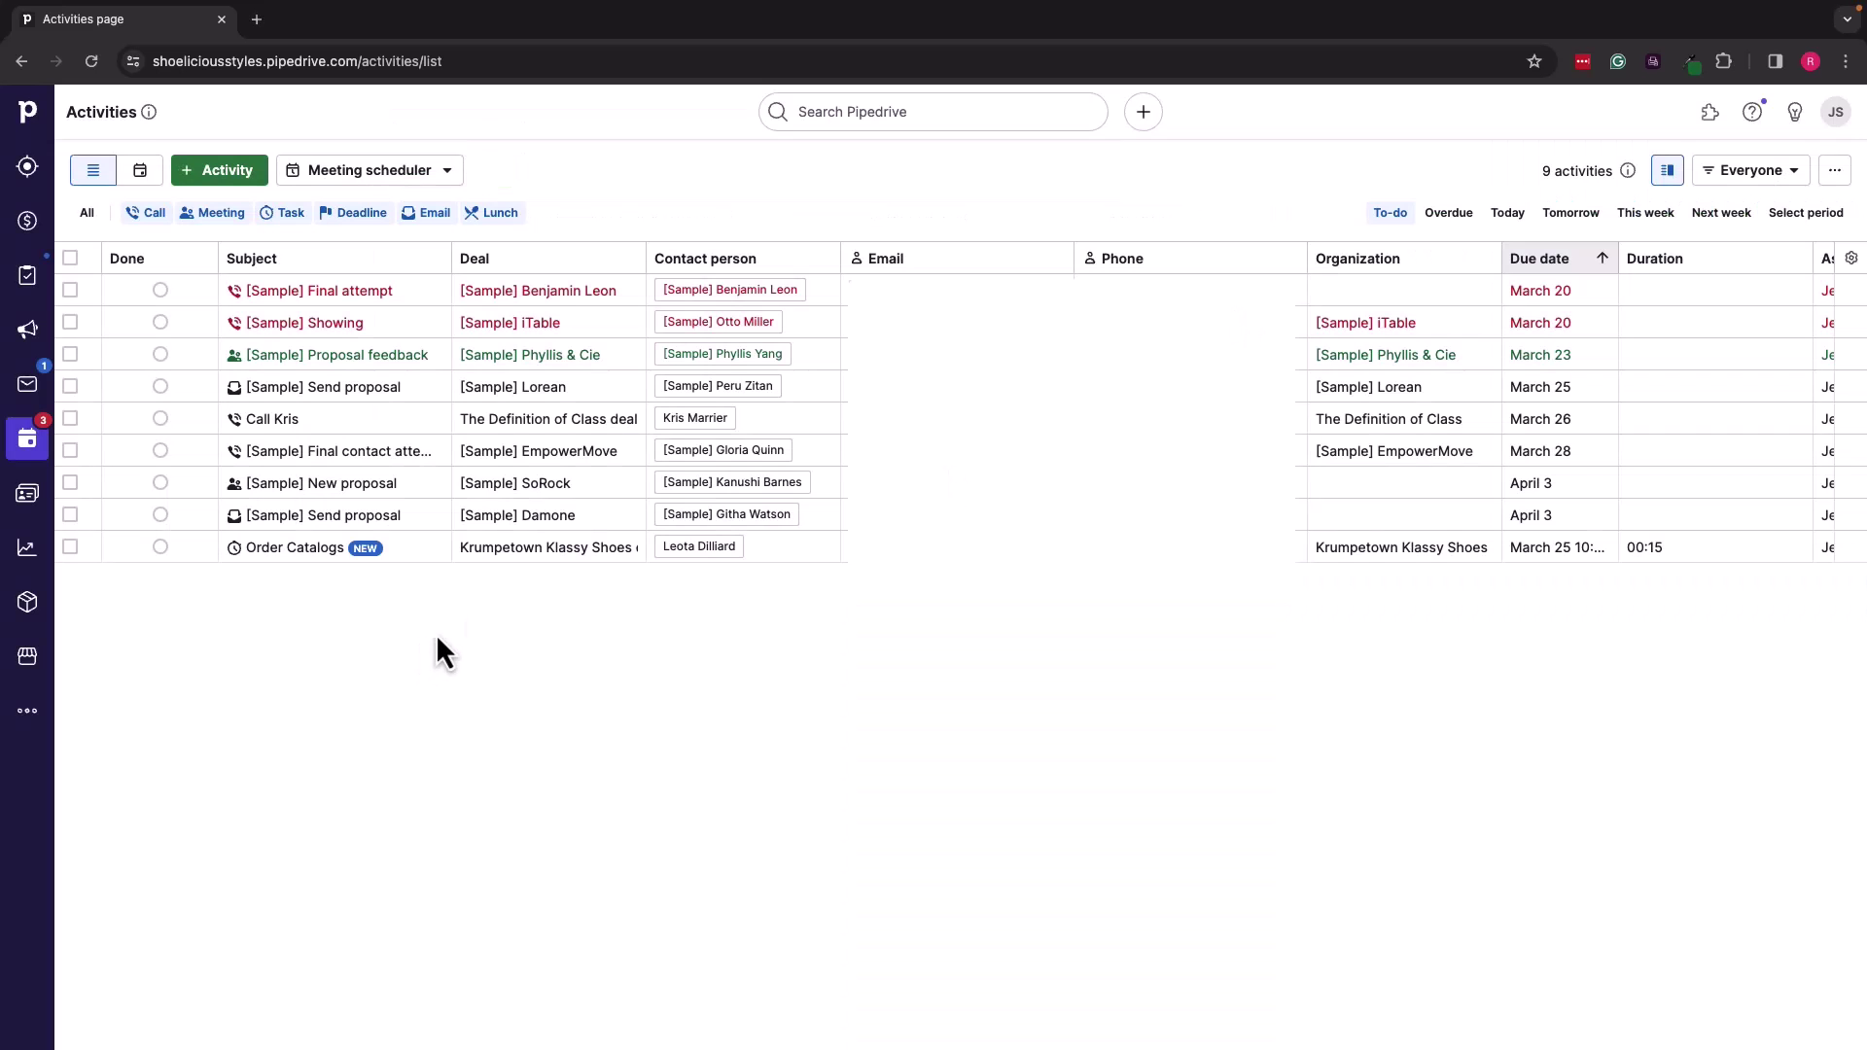
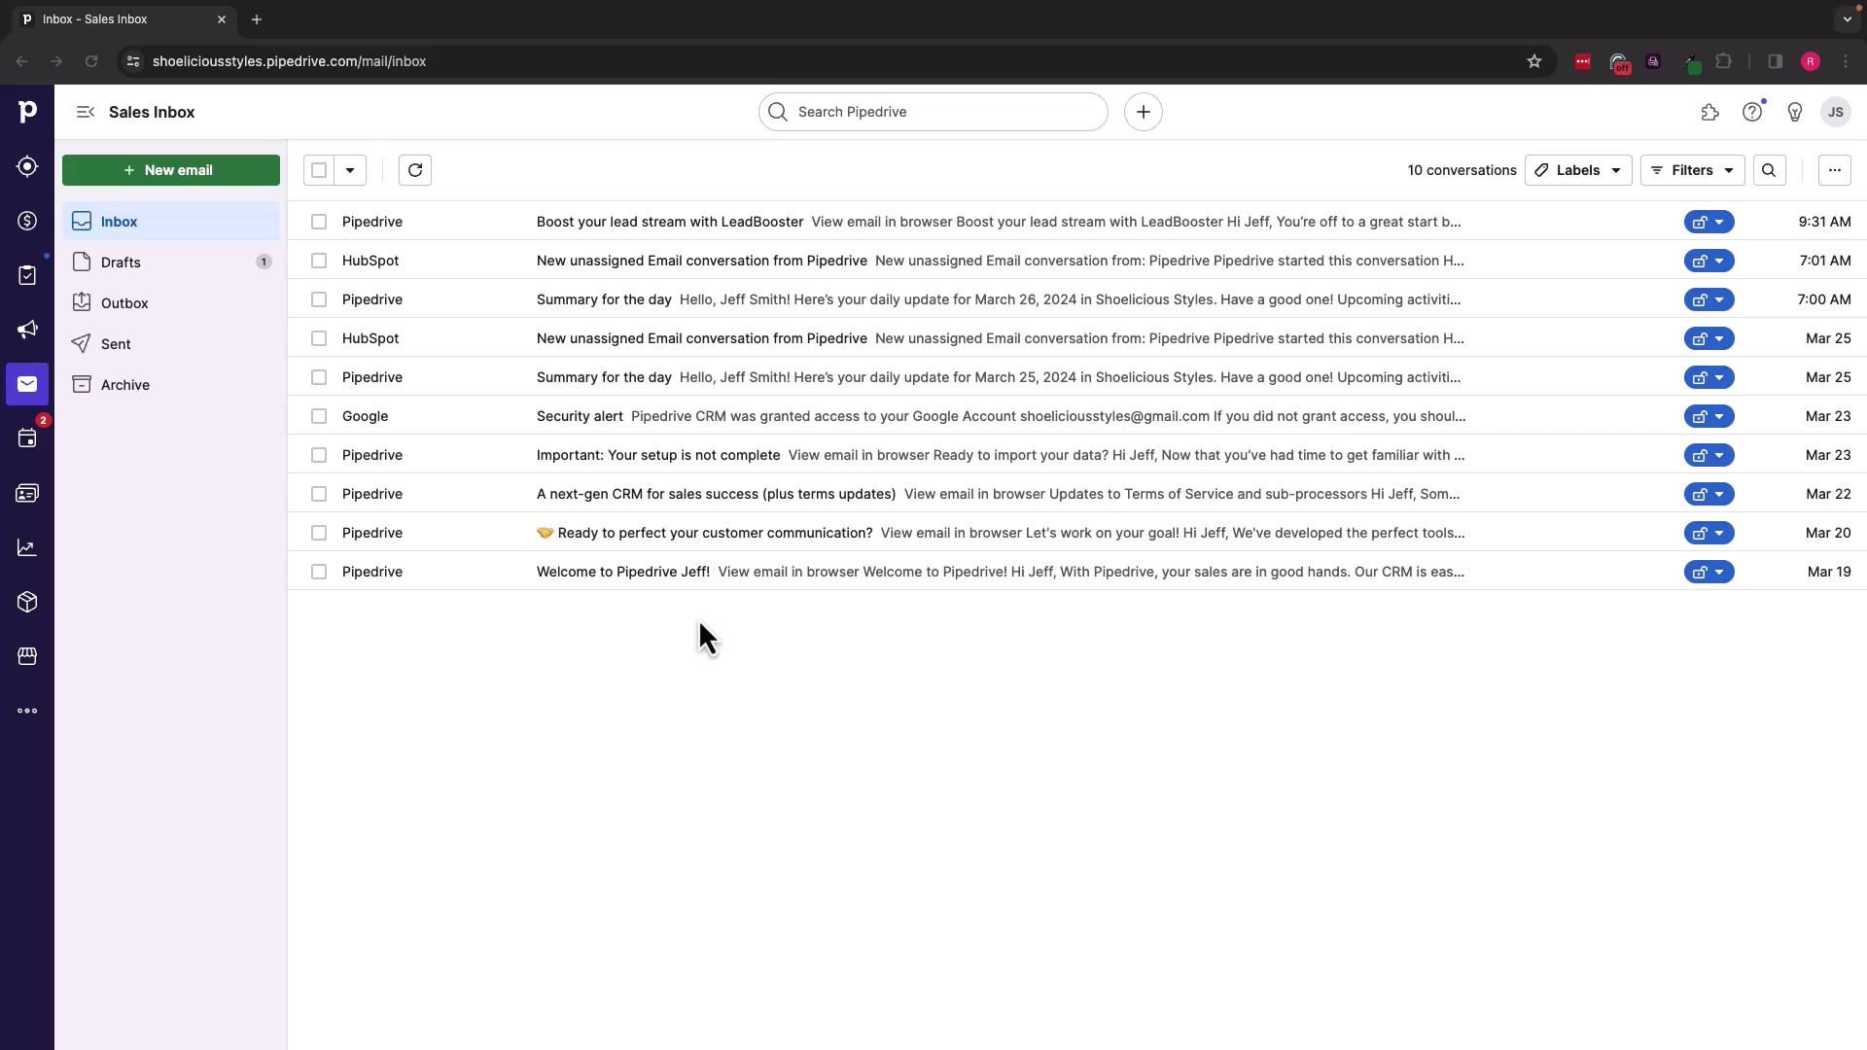
Step: Open the 'Our cooperation' draft from the Sales Inbox Drafts folder
click(233, 285)
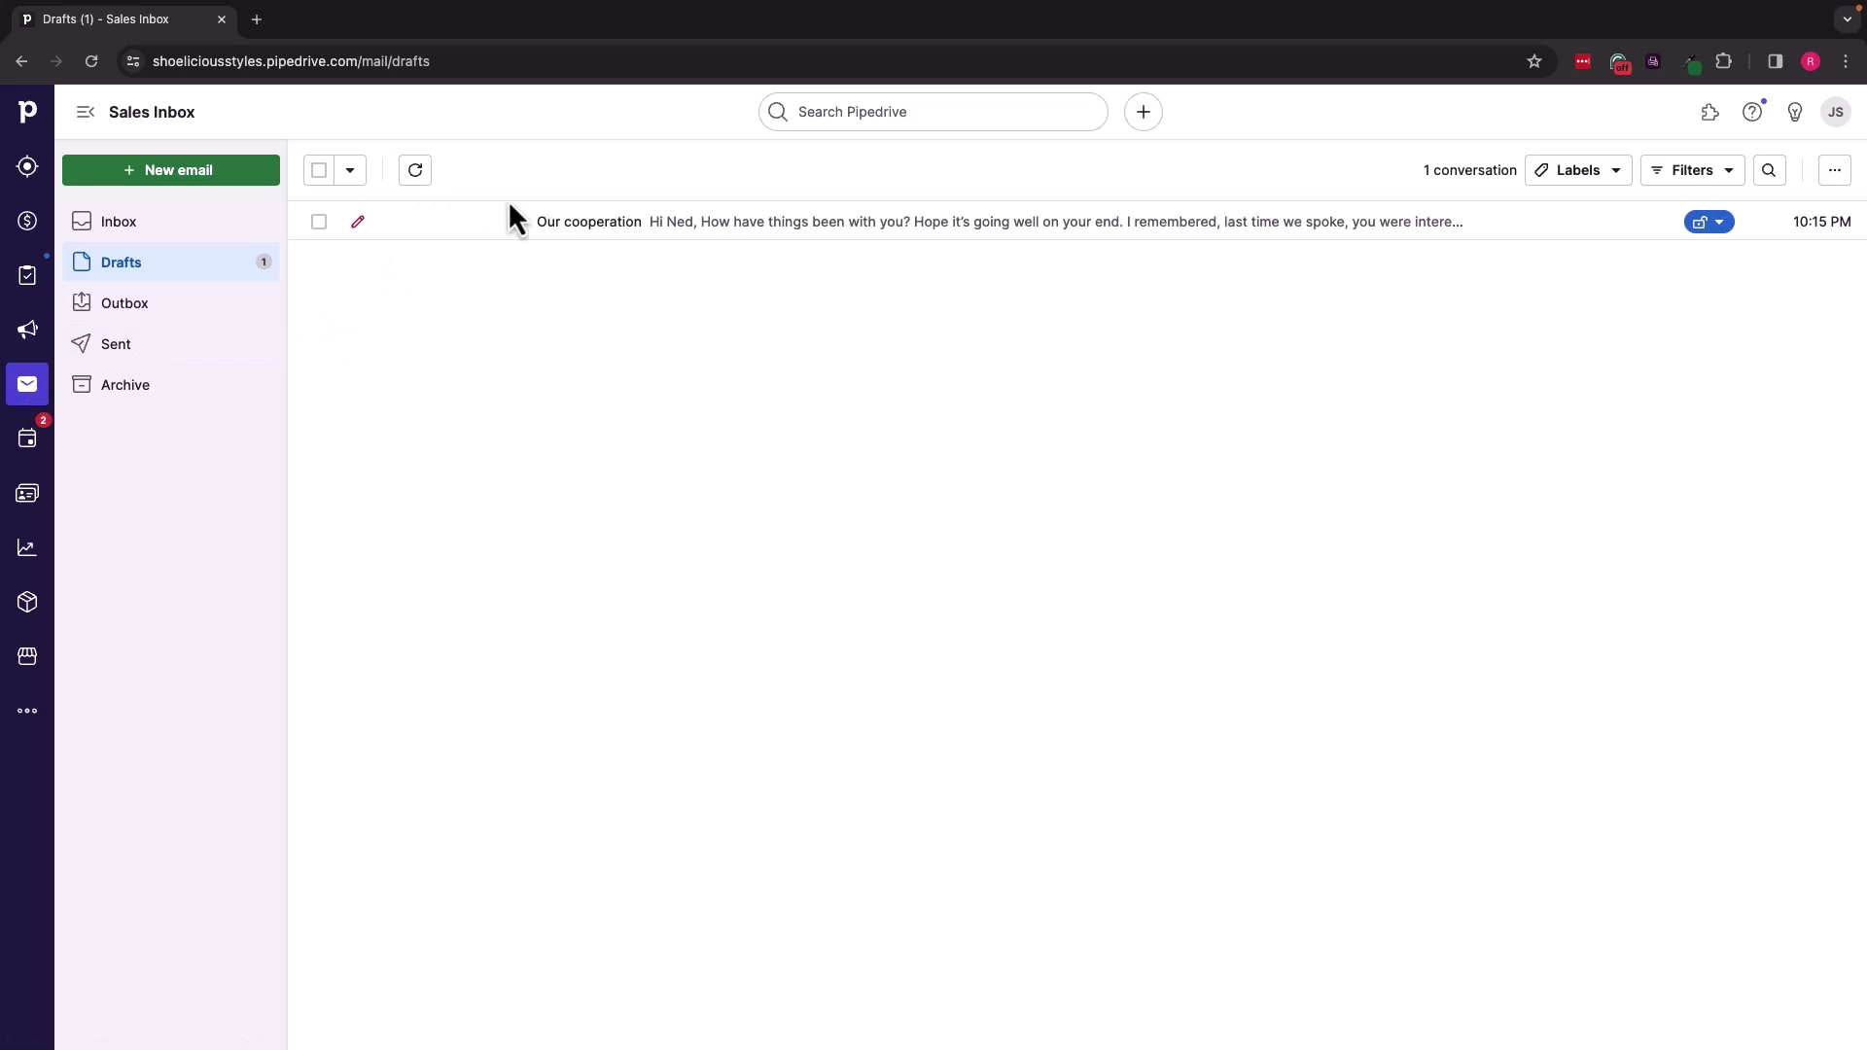
click(598, 223)
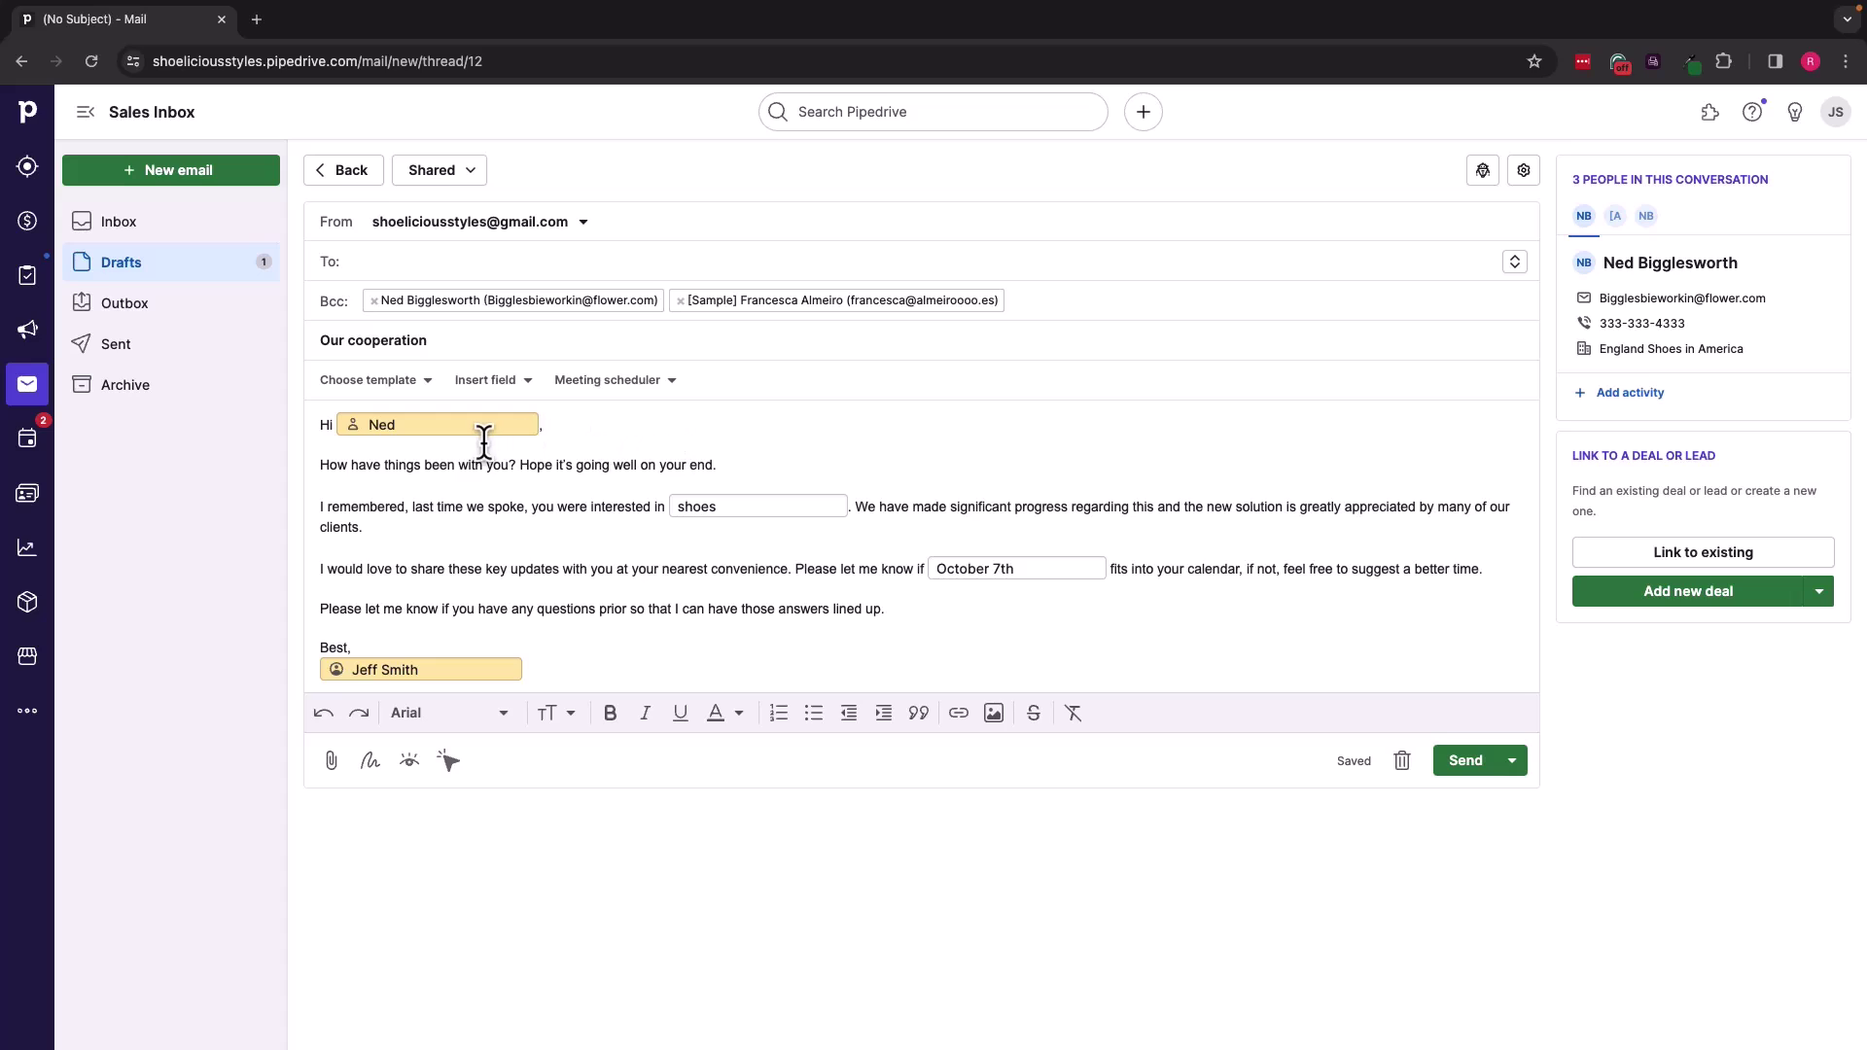
Step: Turn on email-open and link-click tracking for the draft, leaving the template unchanged
click(415, 386)
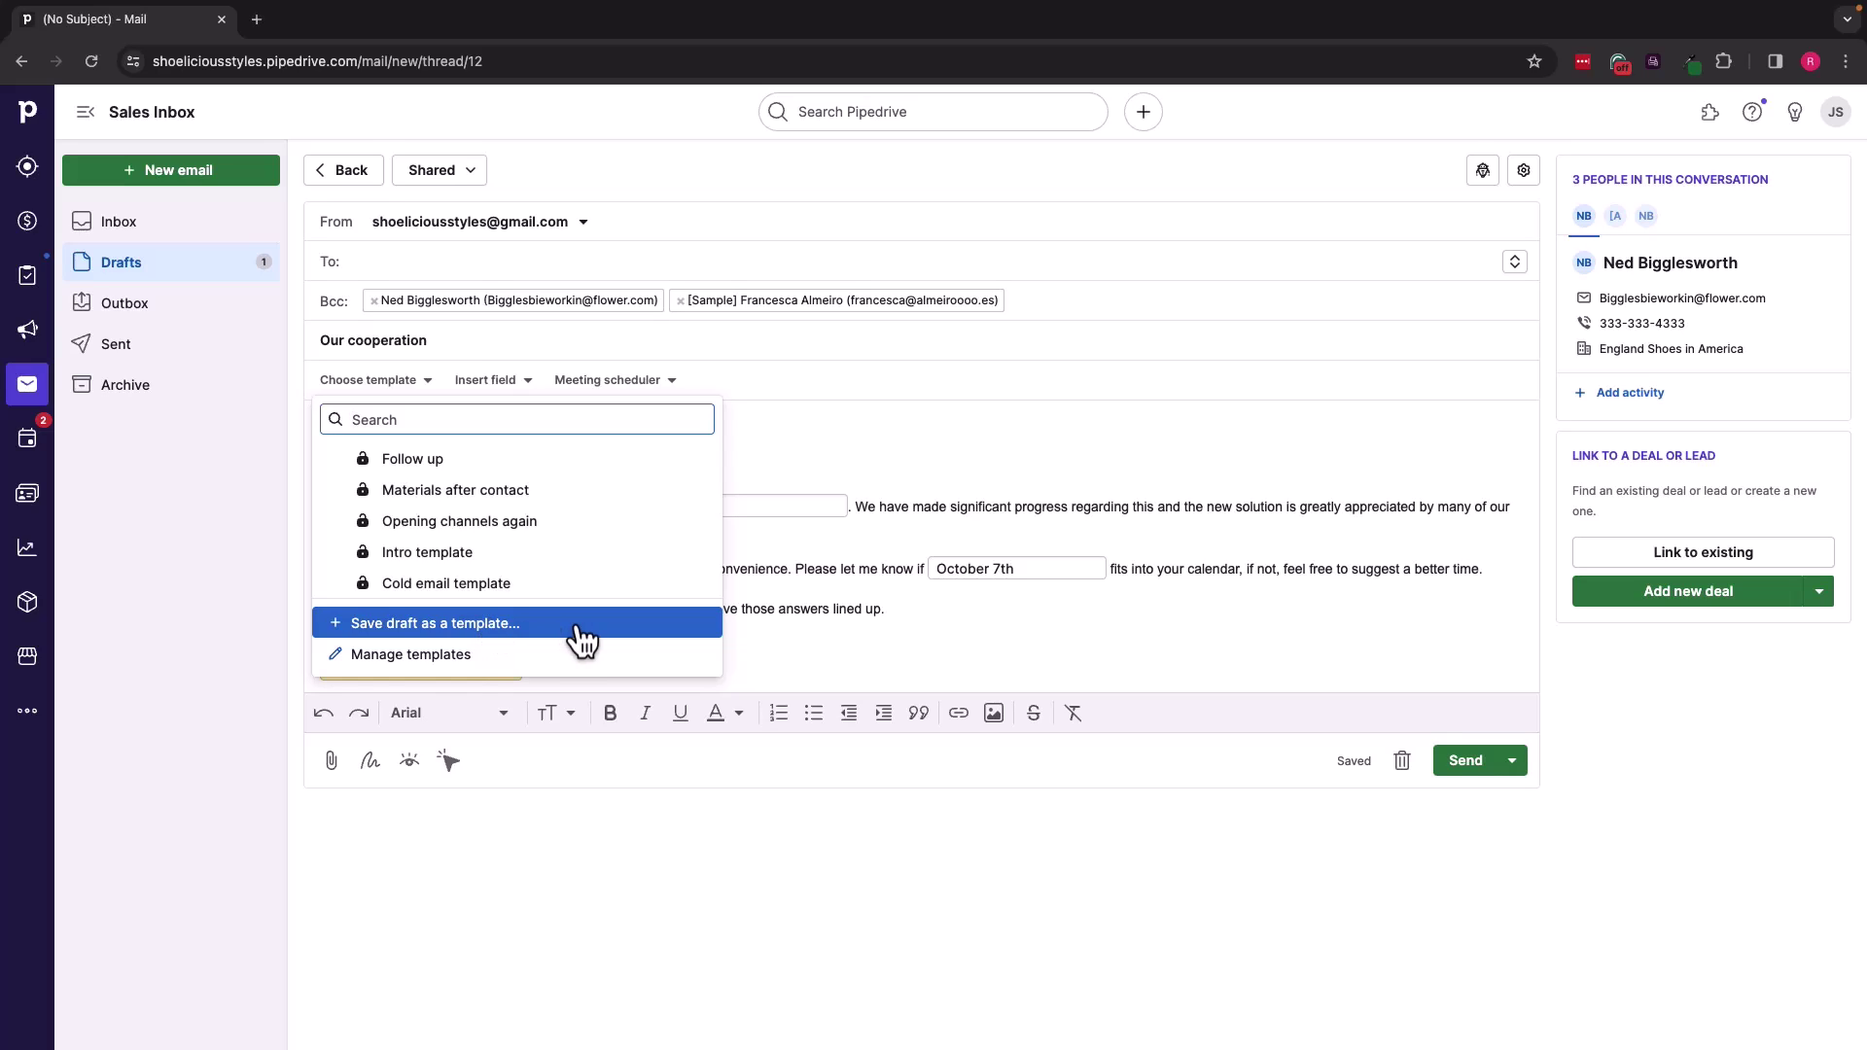
click(854, 445)
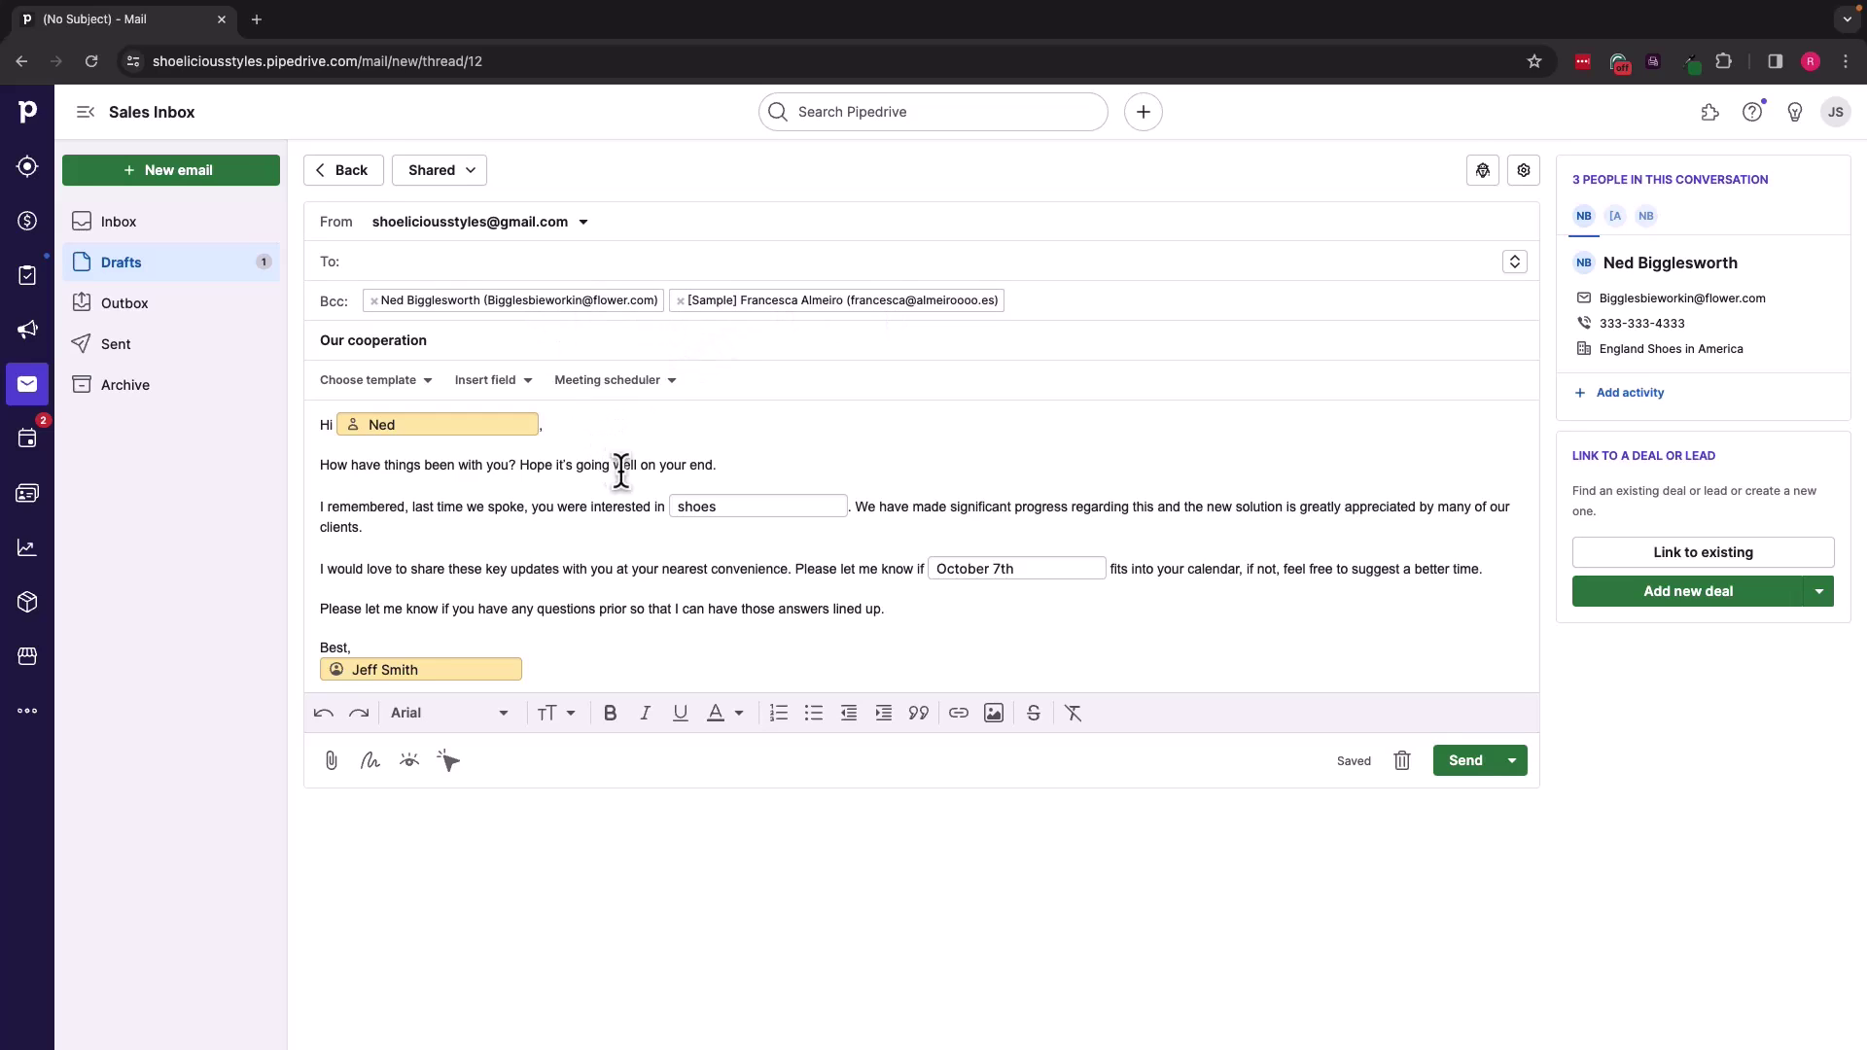
click(727, 506)
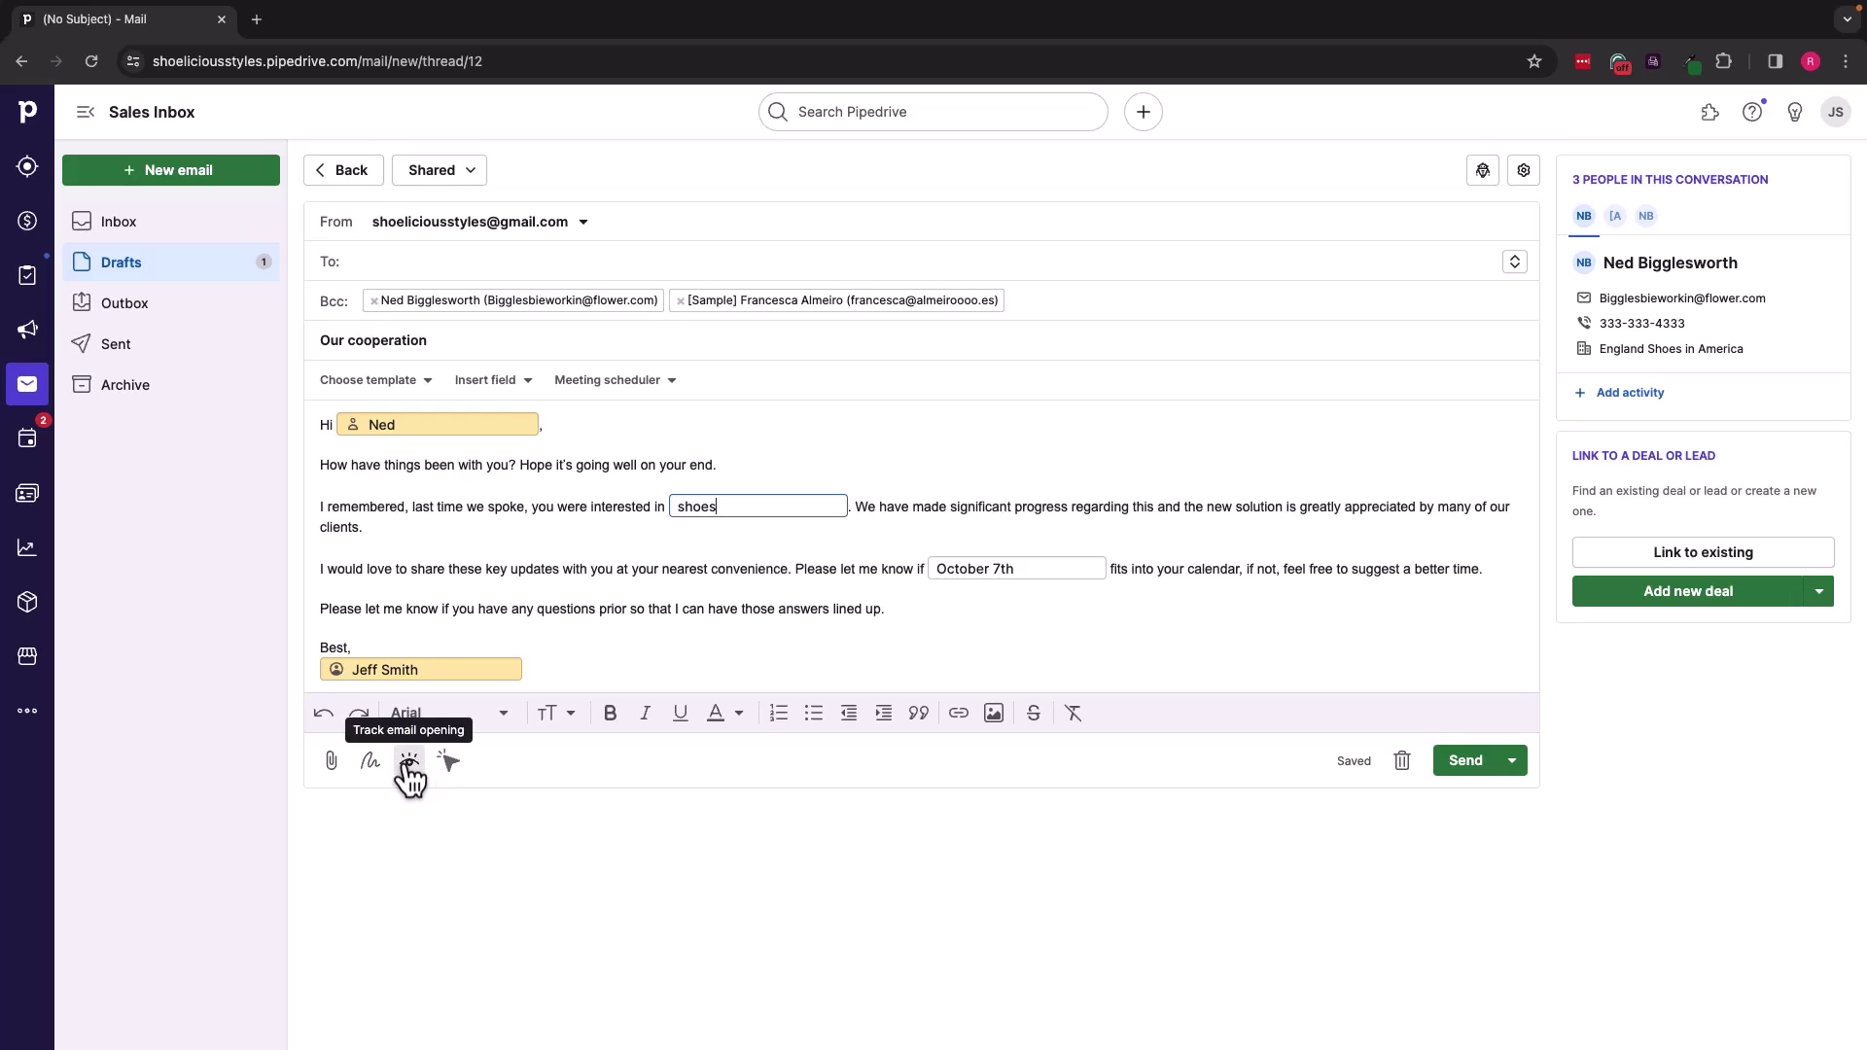
click(409, 766)
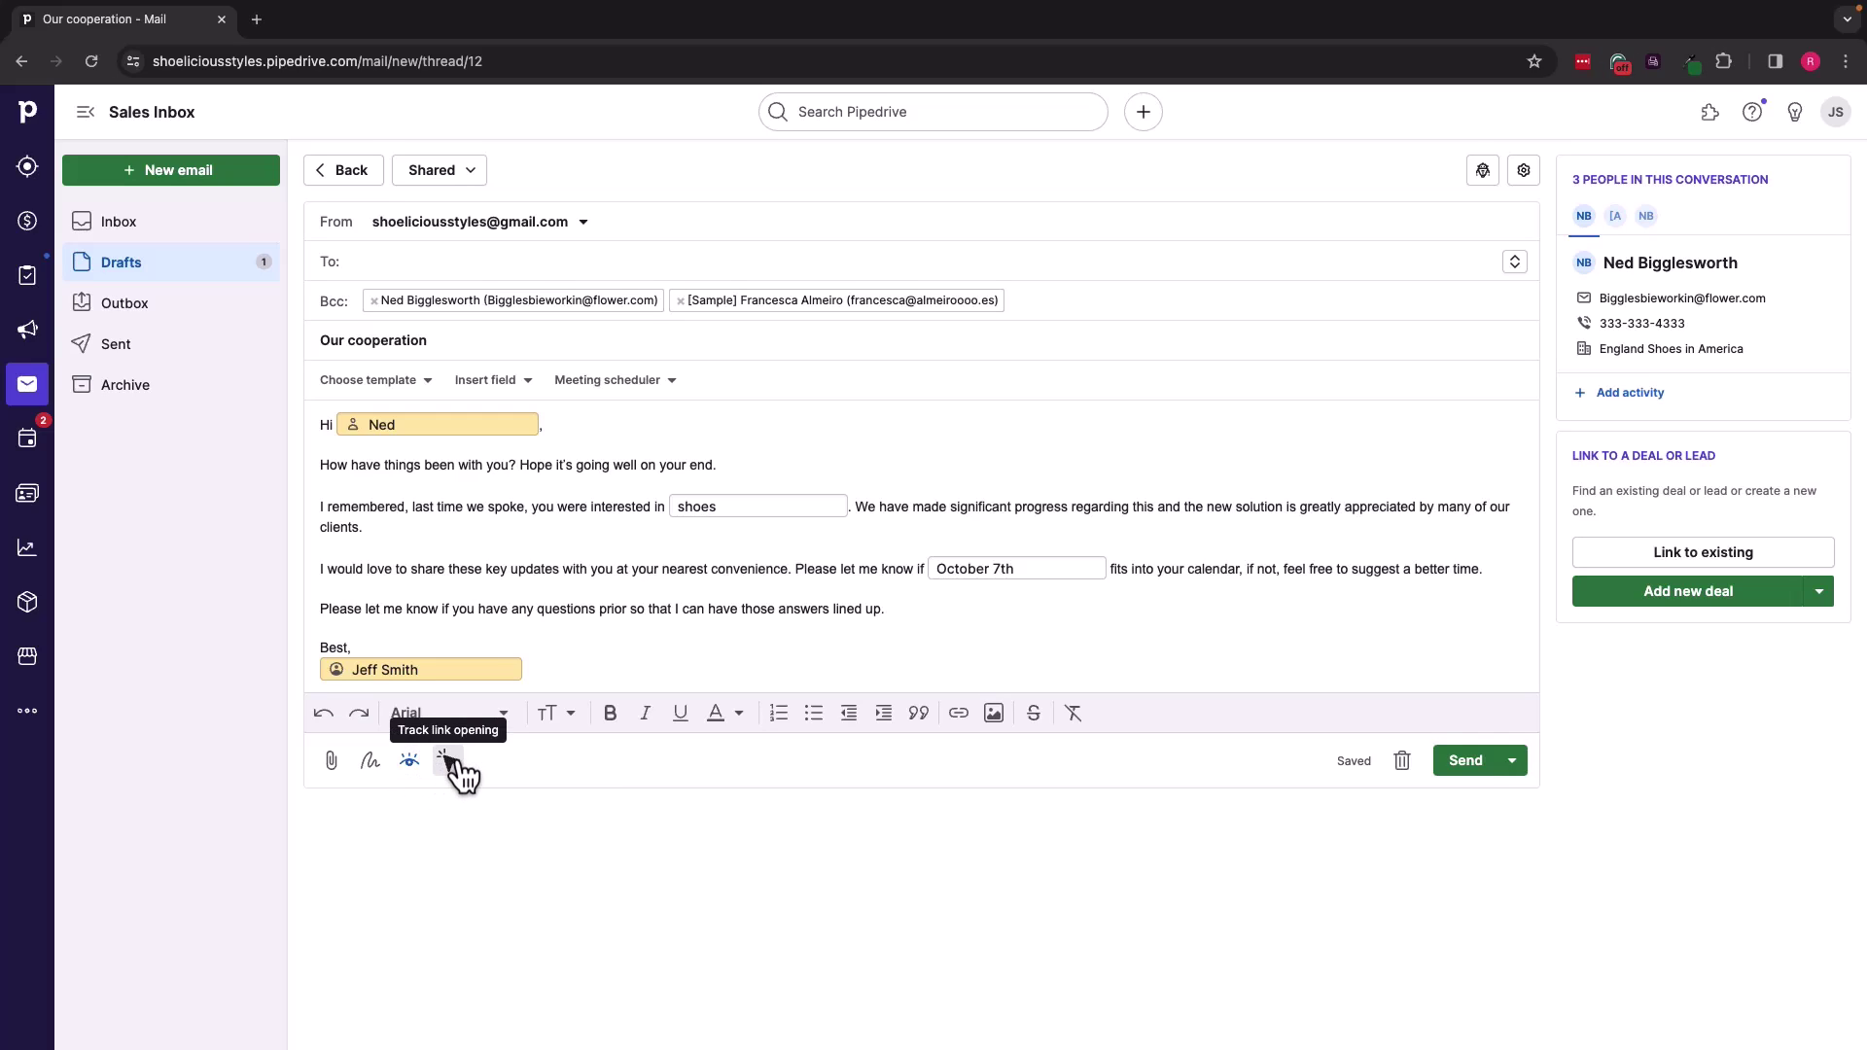
click(449, 760)
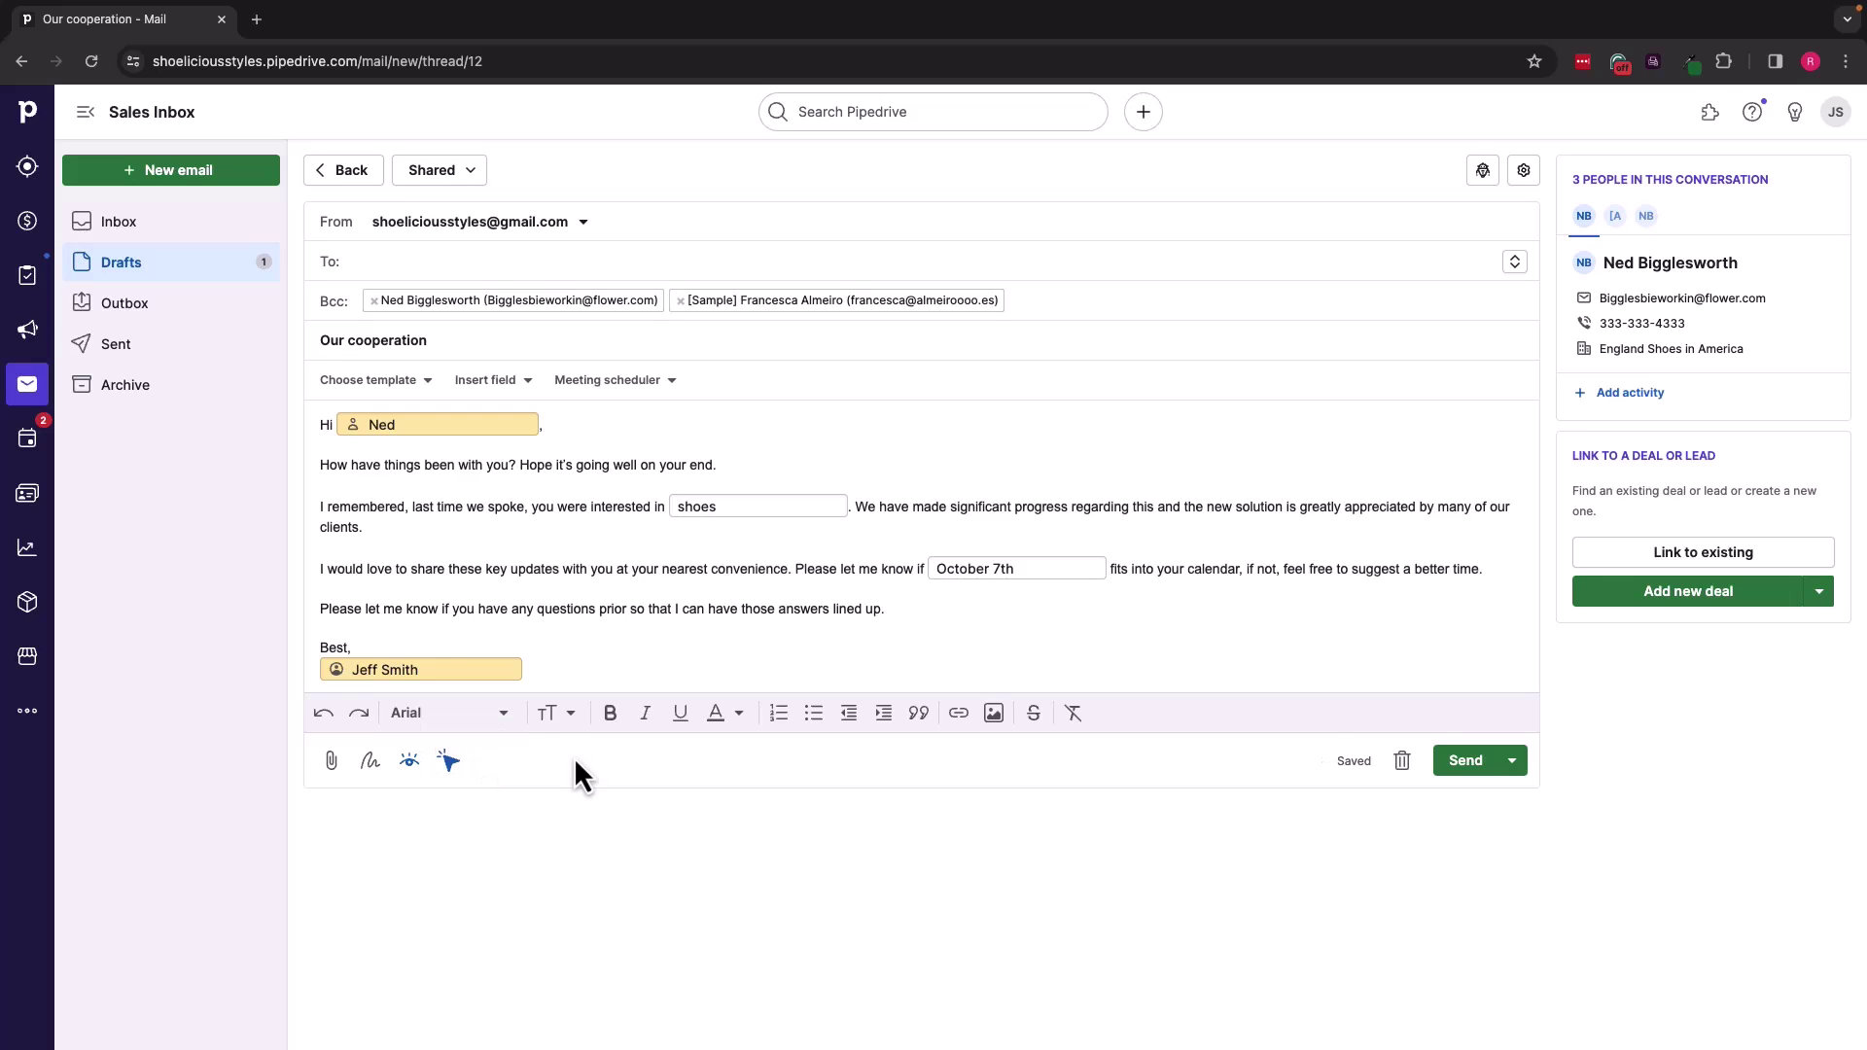
click(881, 609)
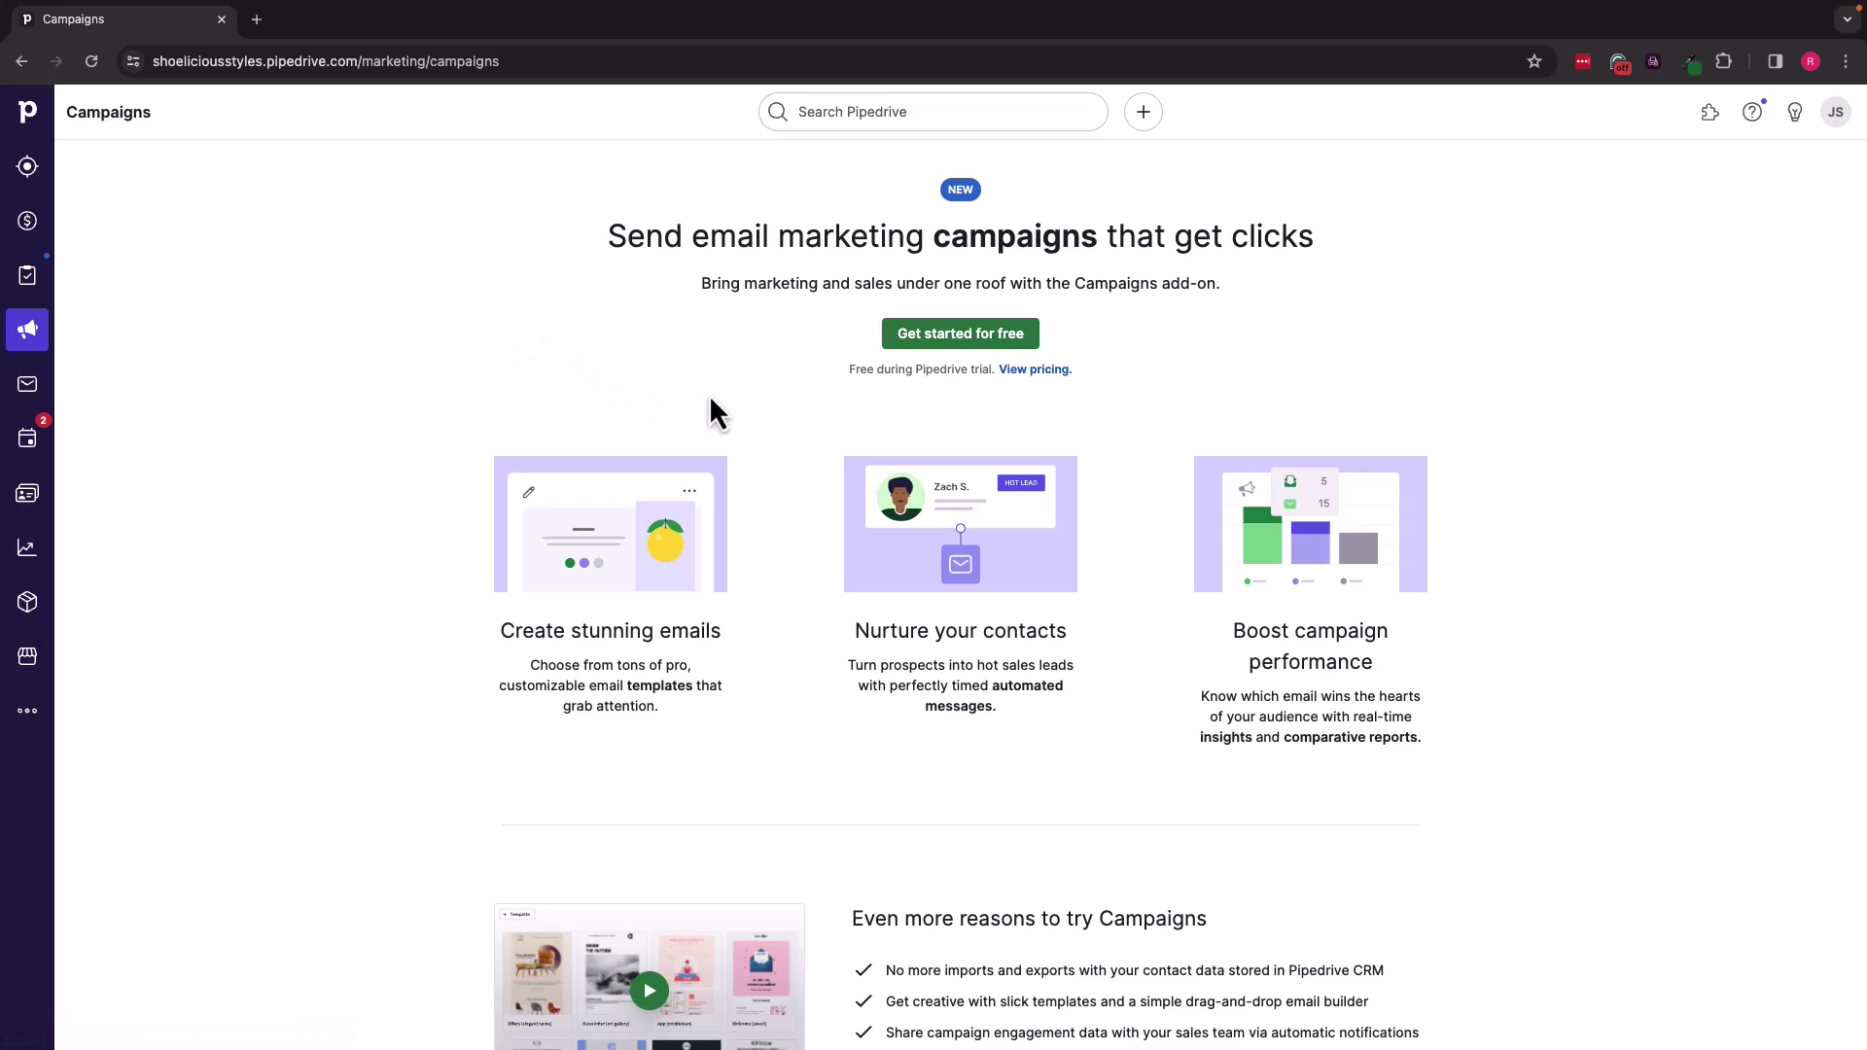
click(1032, 373)
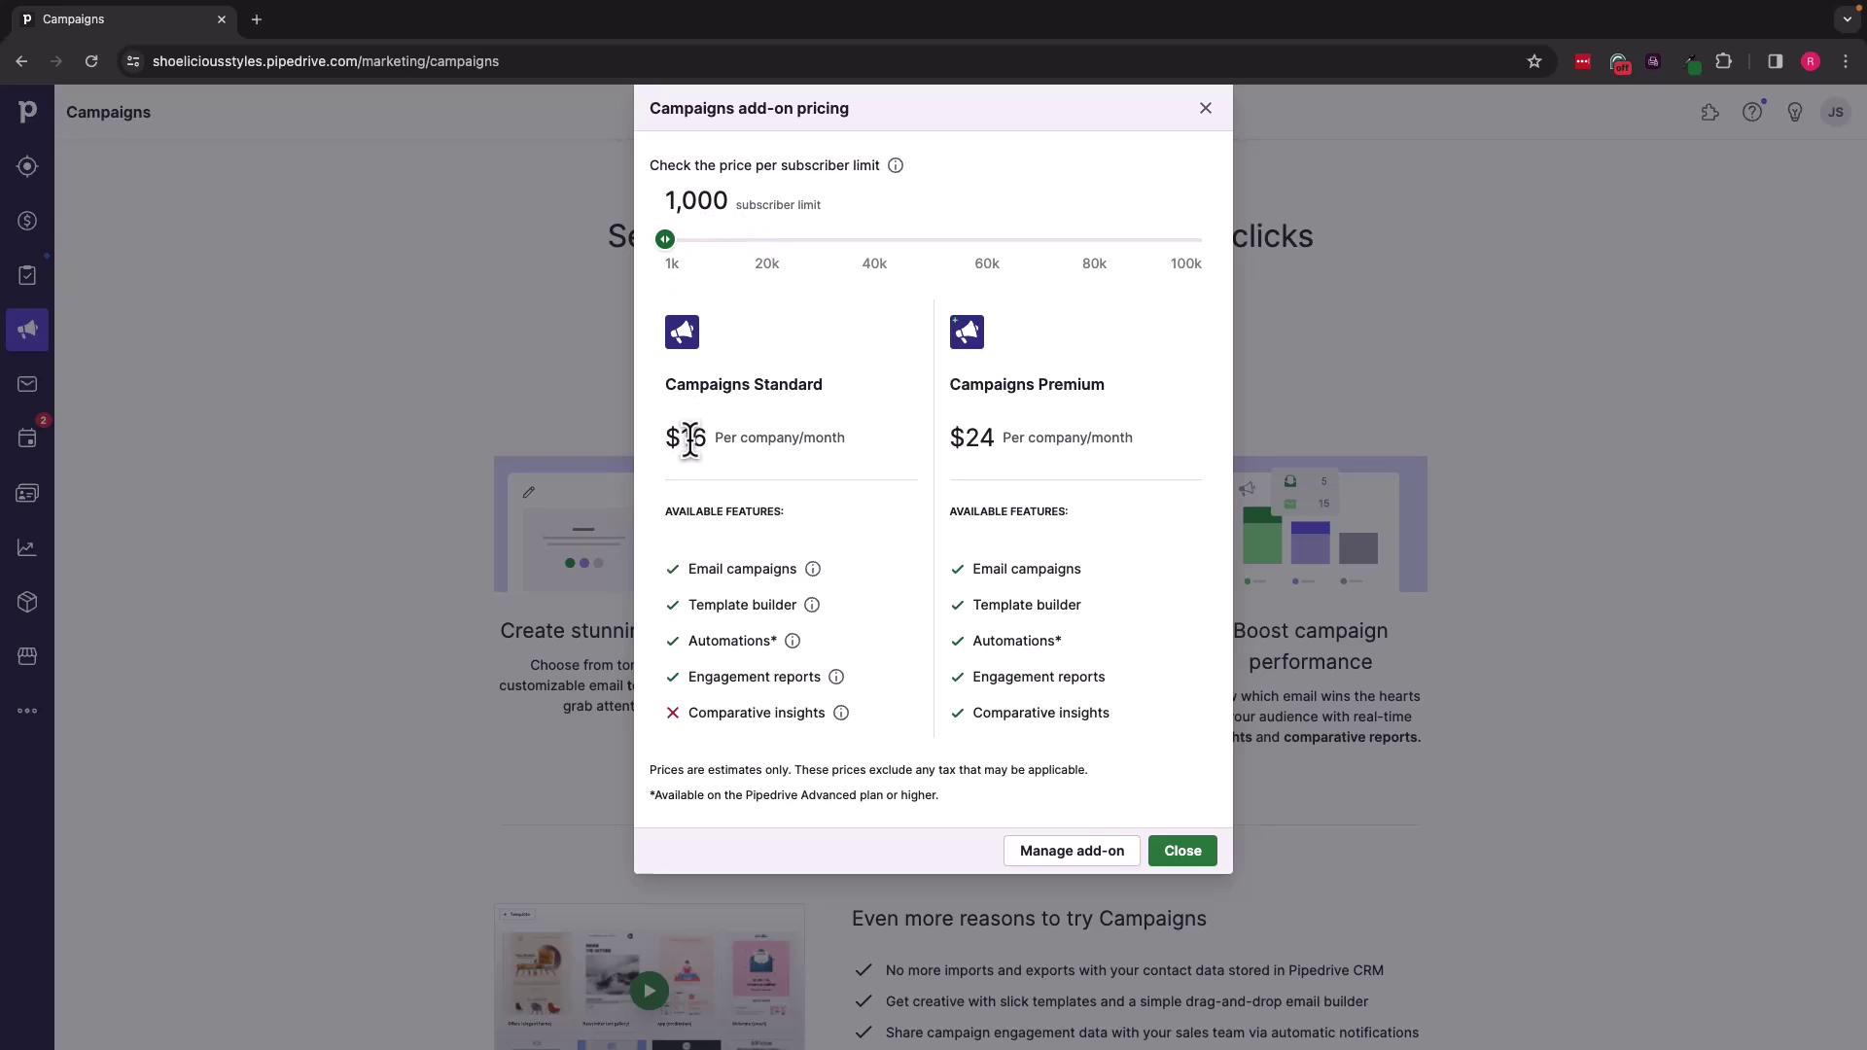
mouse_move(668, 243)
mouse_down()
mouse_move(735, 249)
mouse_move(666, 247)
mouse_up()
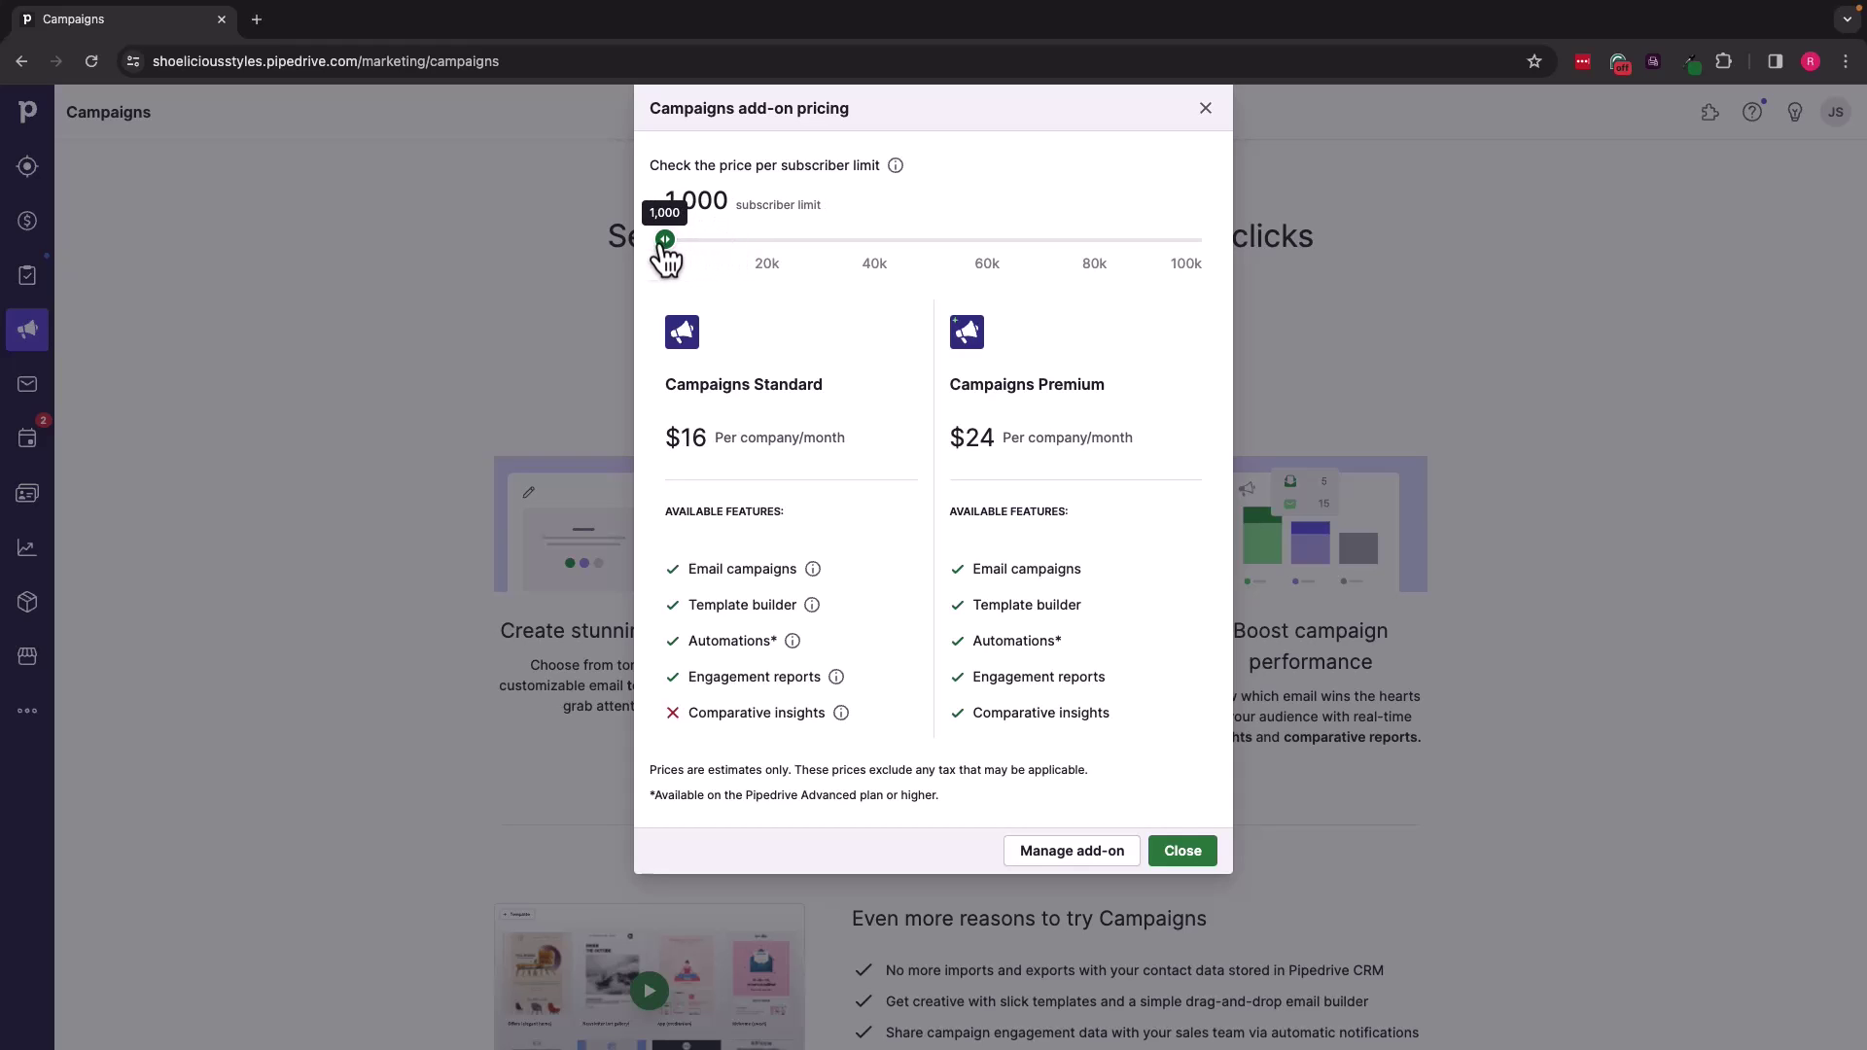
click(1206, 108)
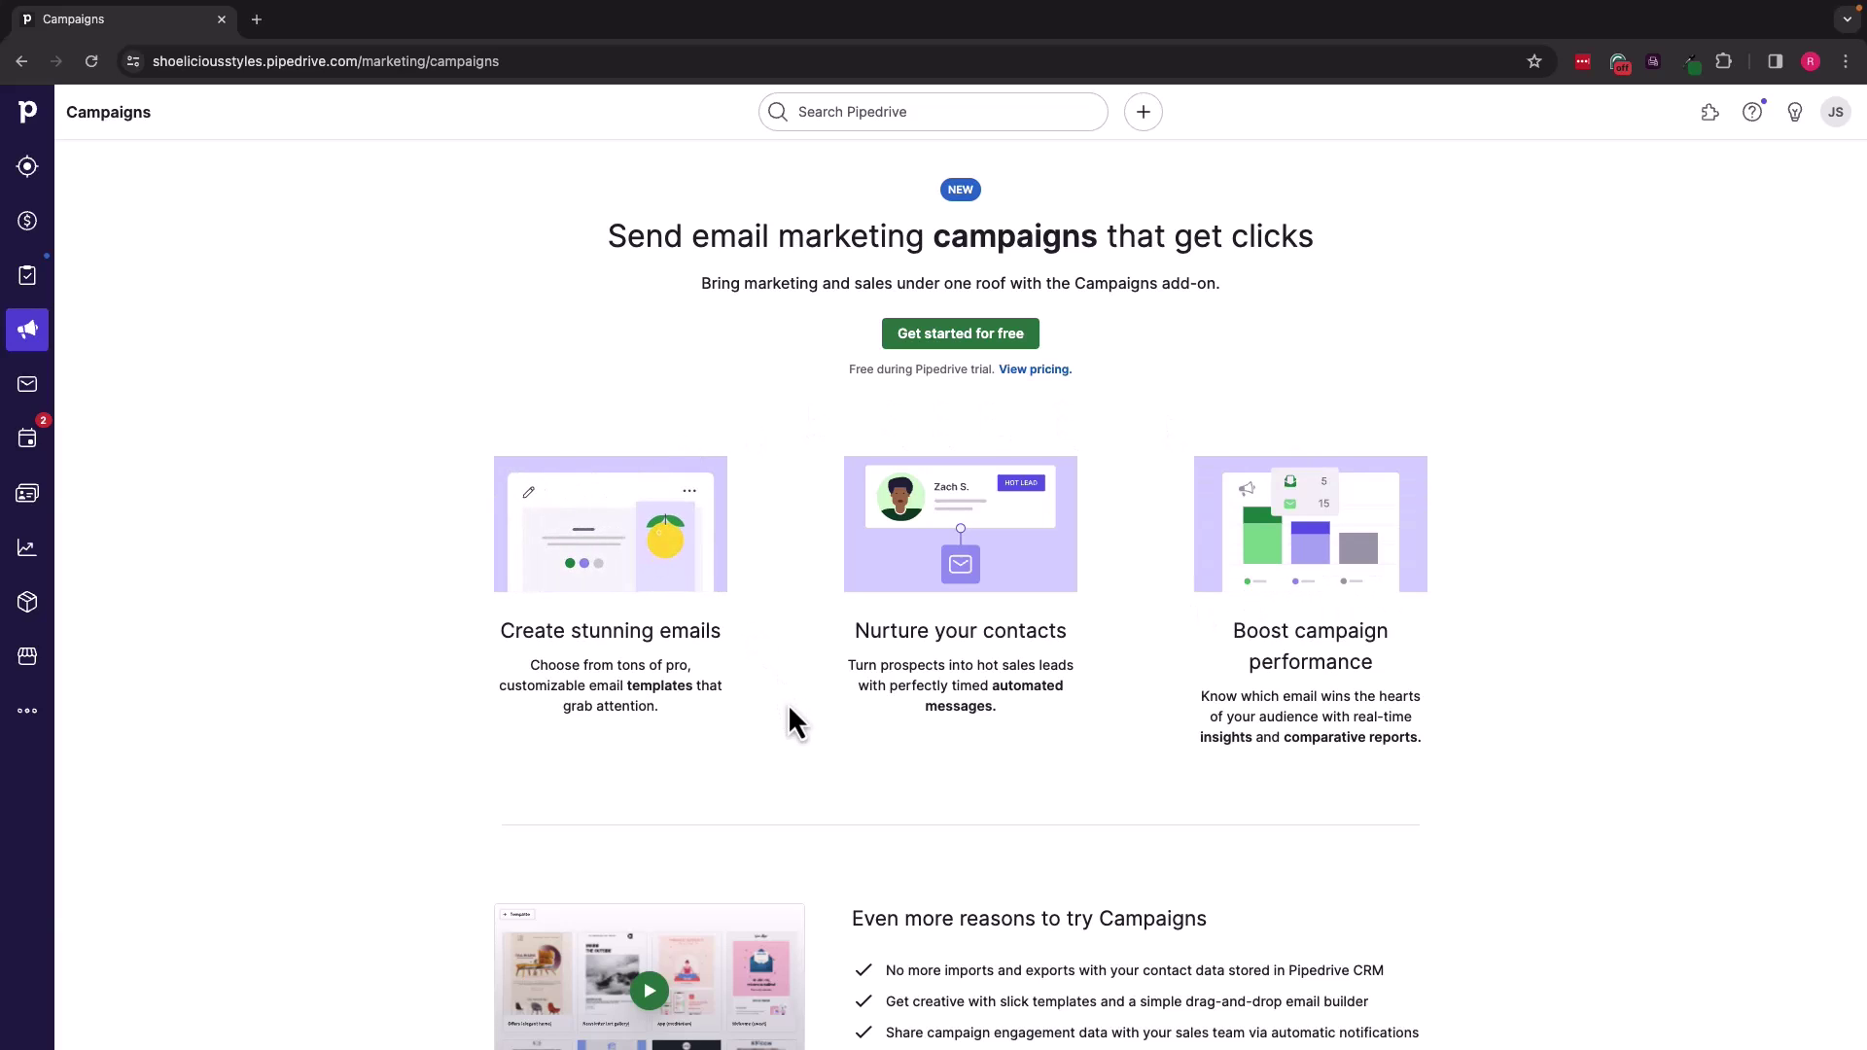
scroll(788, 719, down, 1)
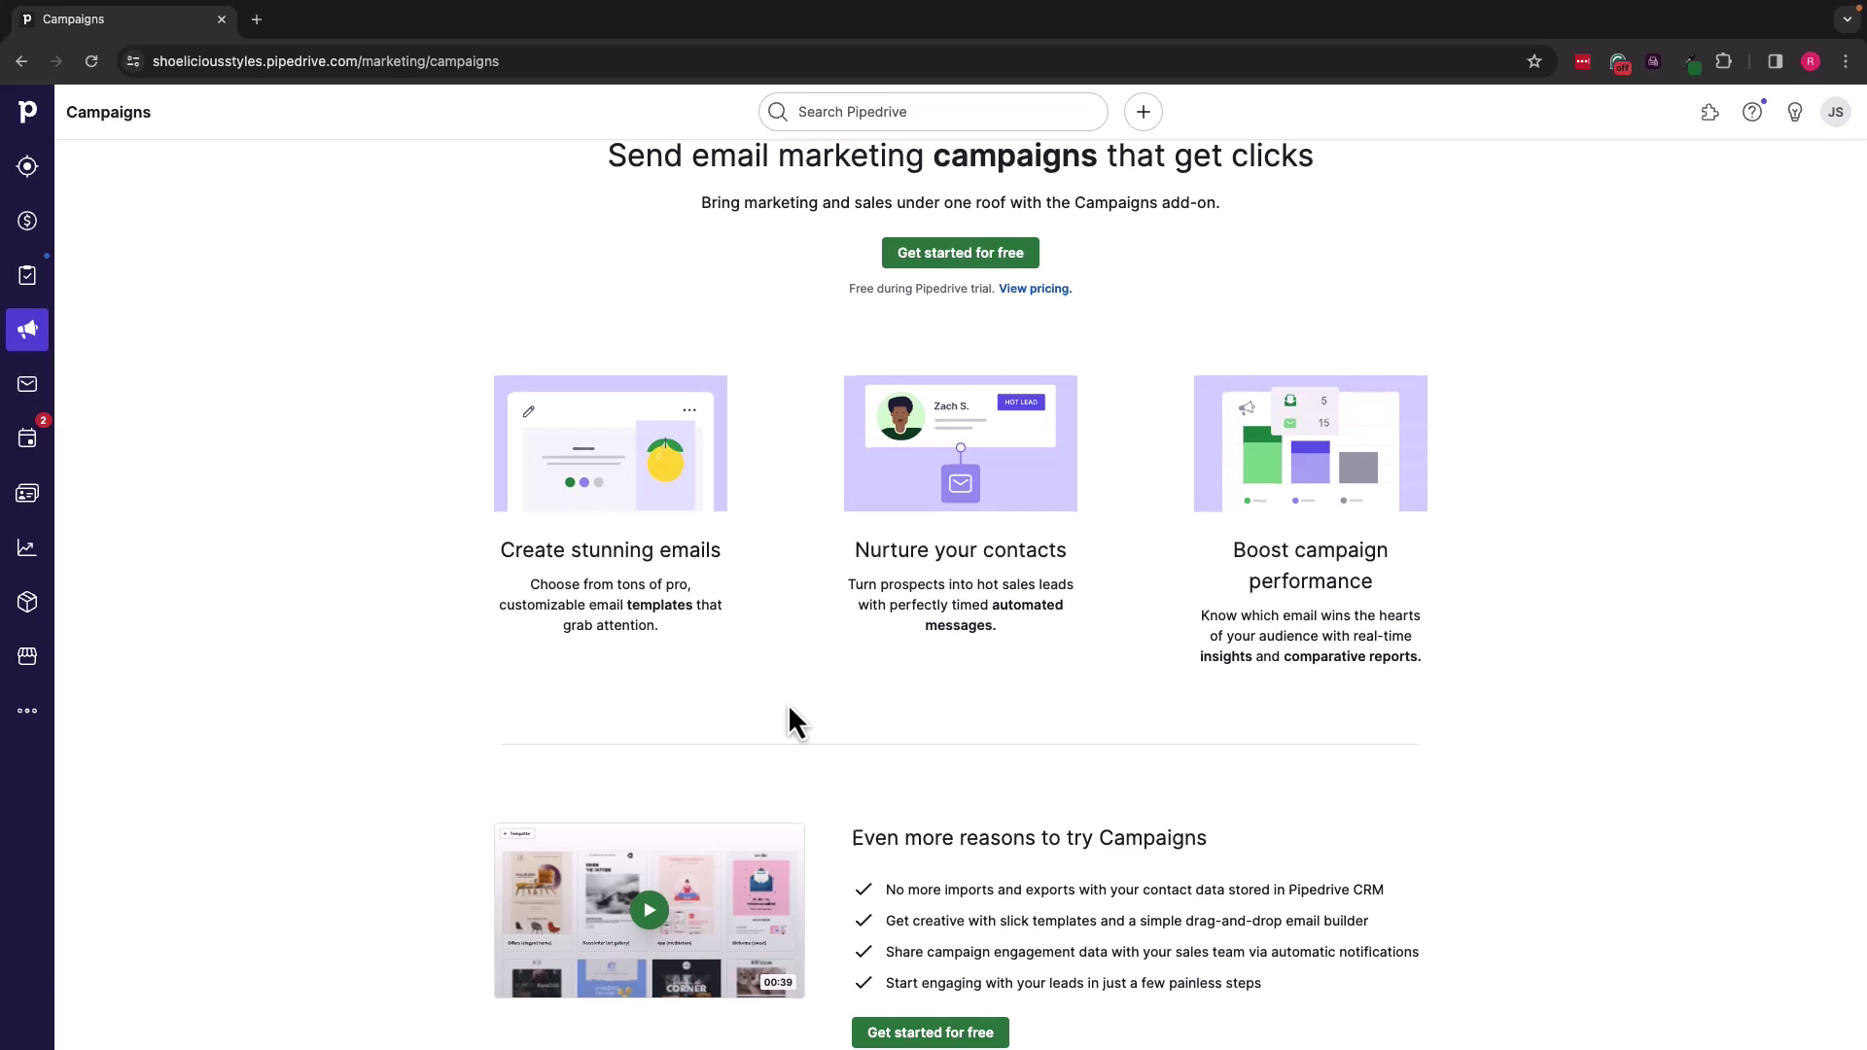
scroll(790, 710, up, 1)
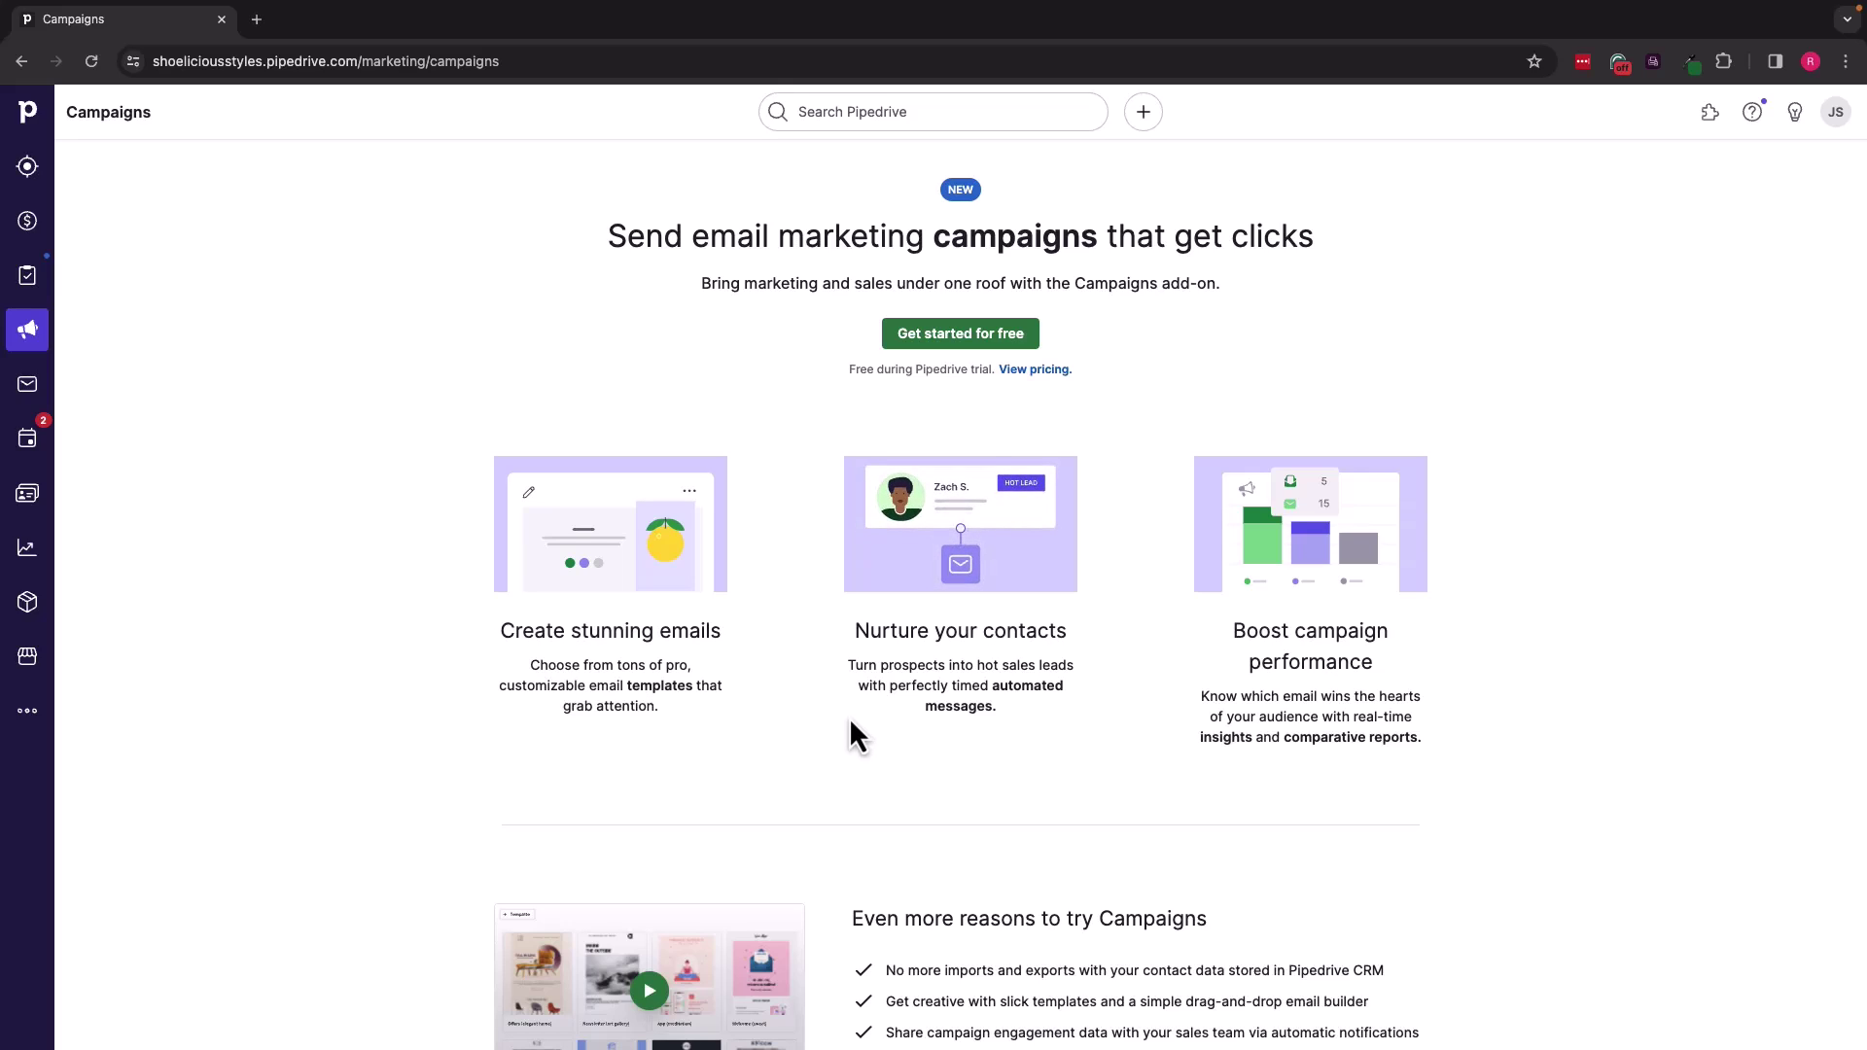
Step: Read through the Mailchimp integration details in the Marketplace, then close them
click(27, 657)
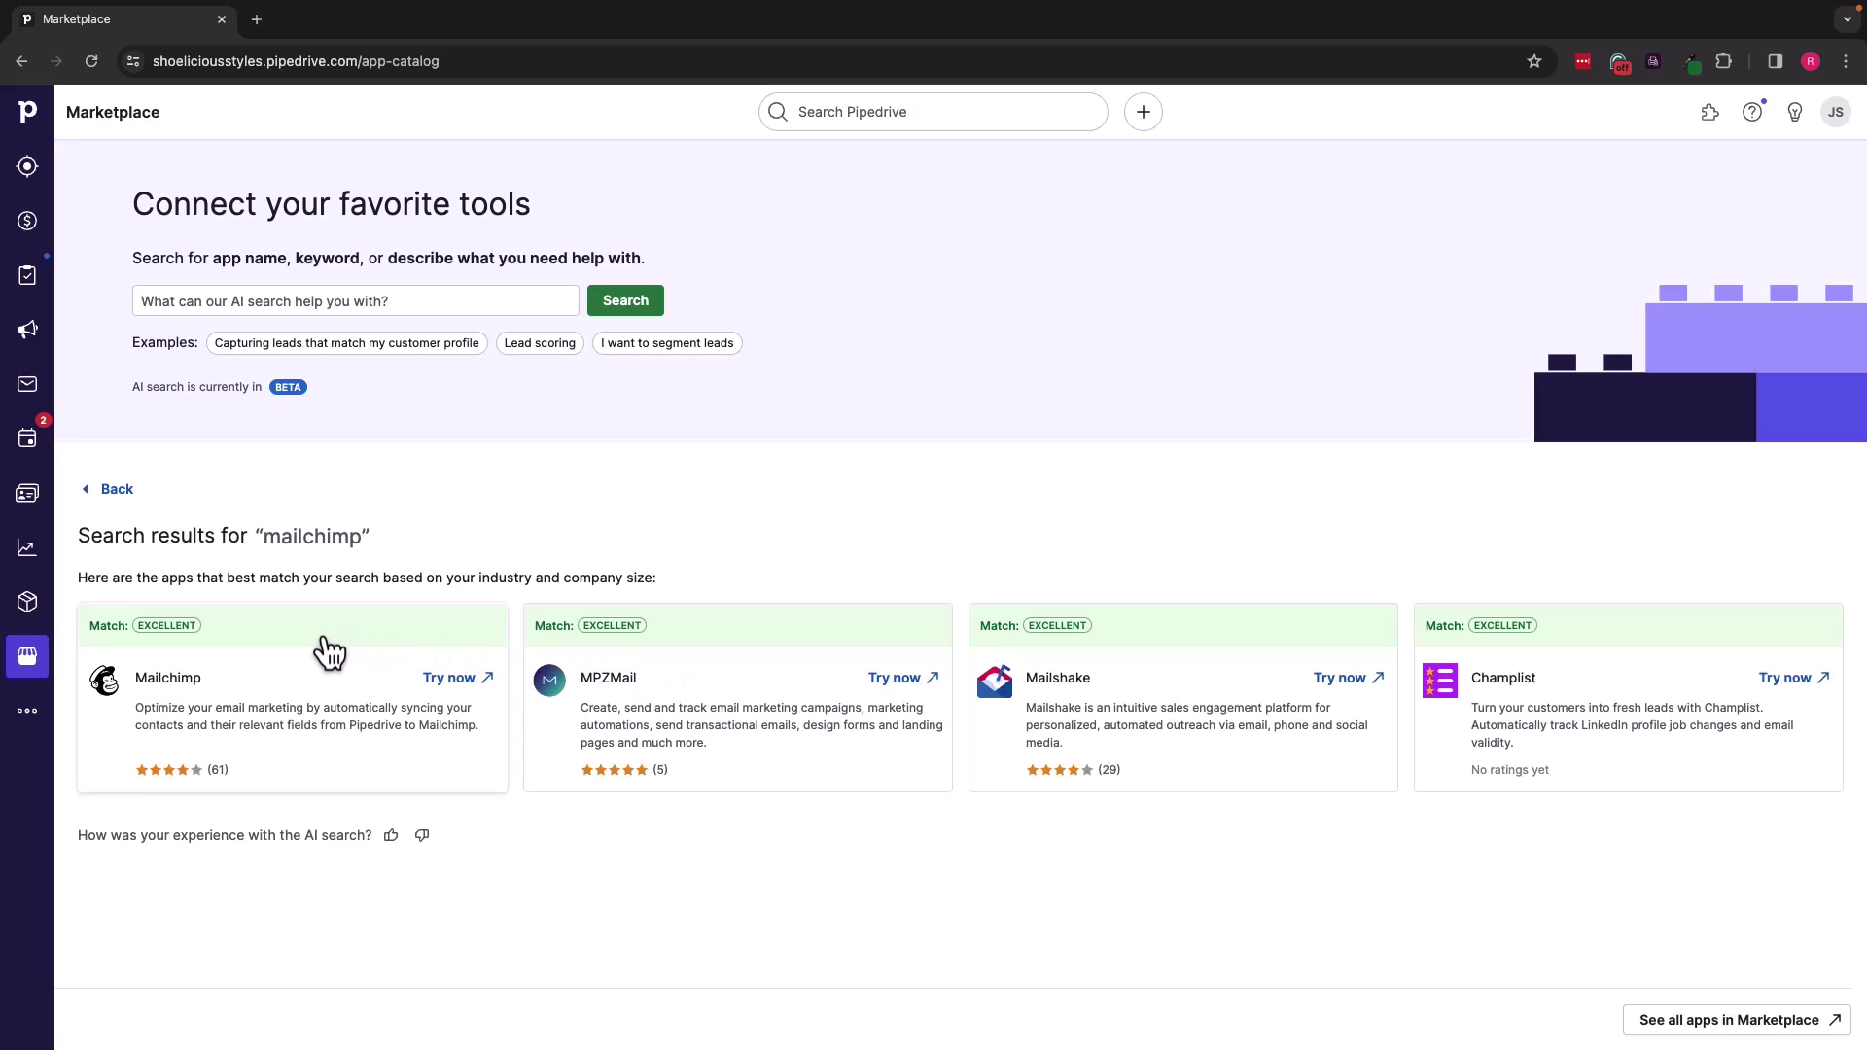
click(273, 644)
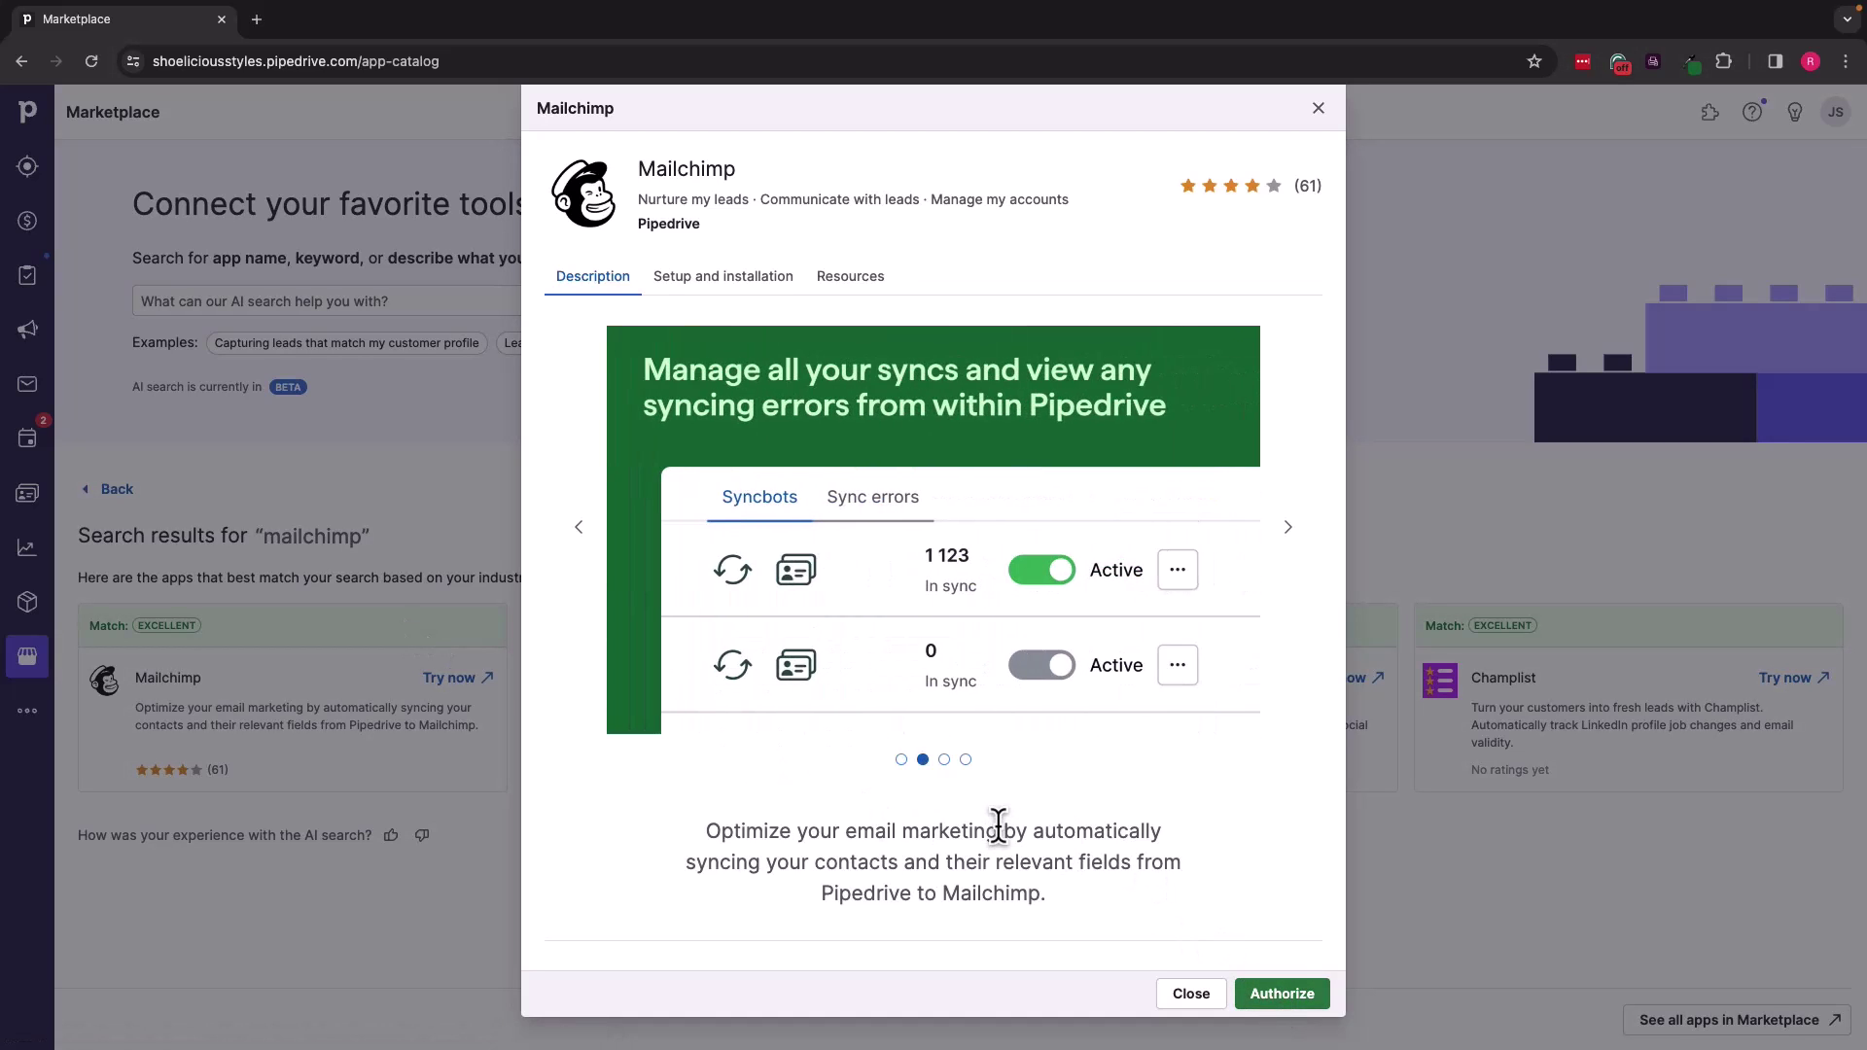
scroll(999, 826, down, 3)
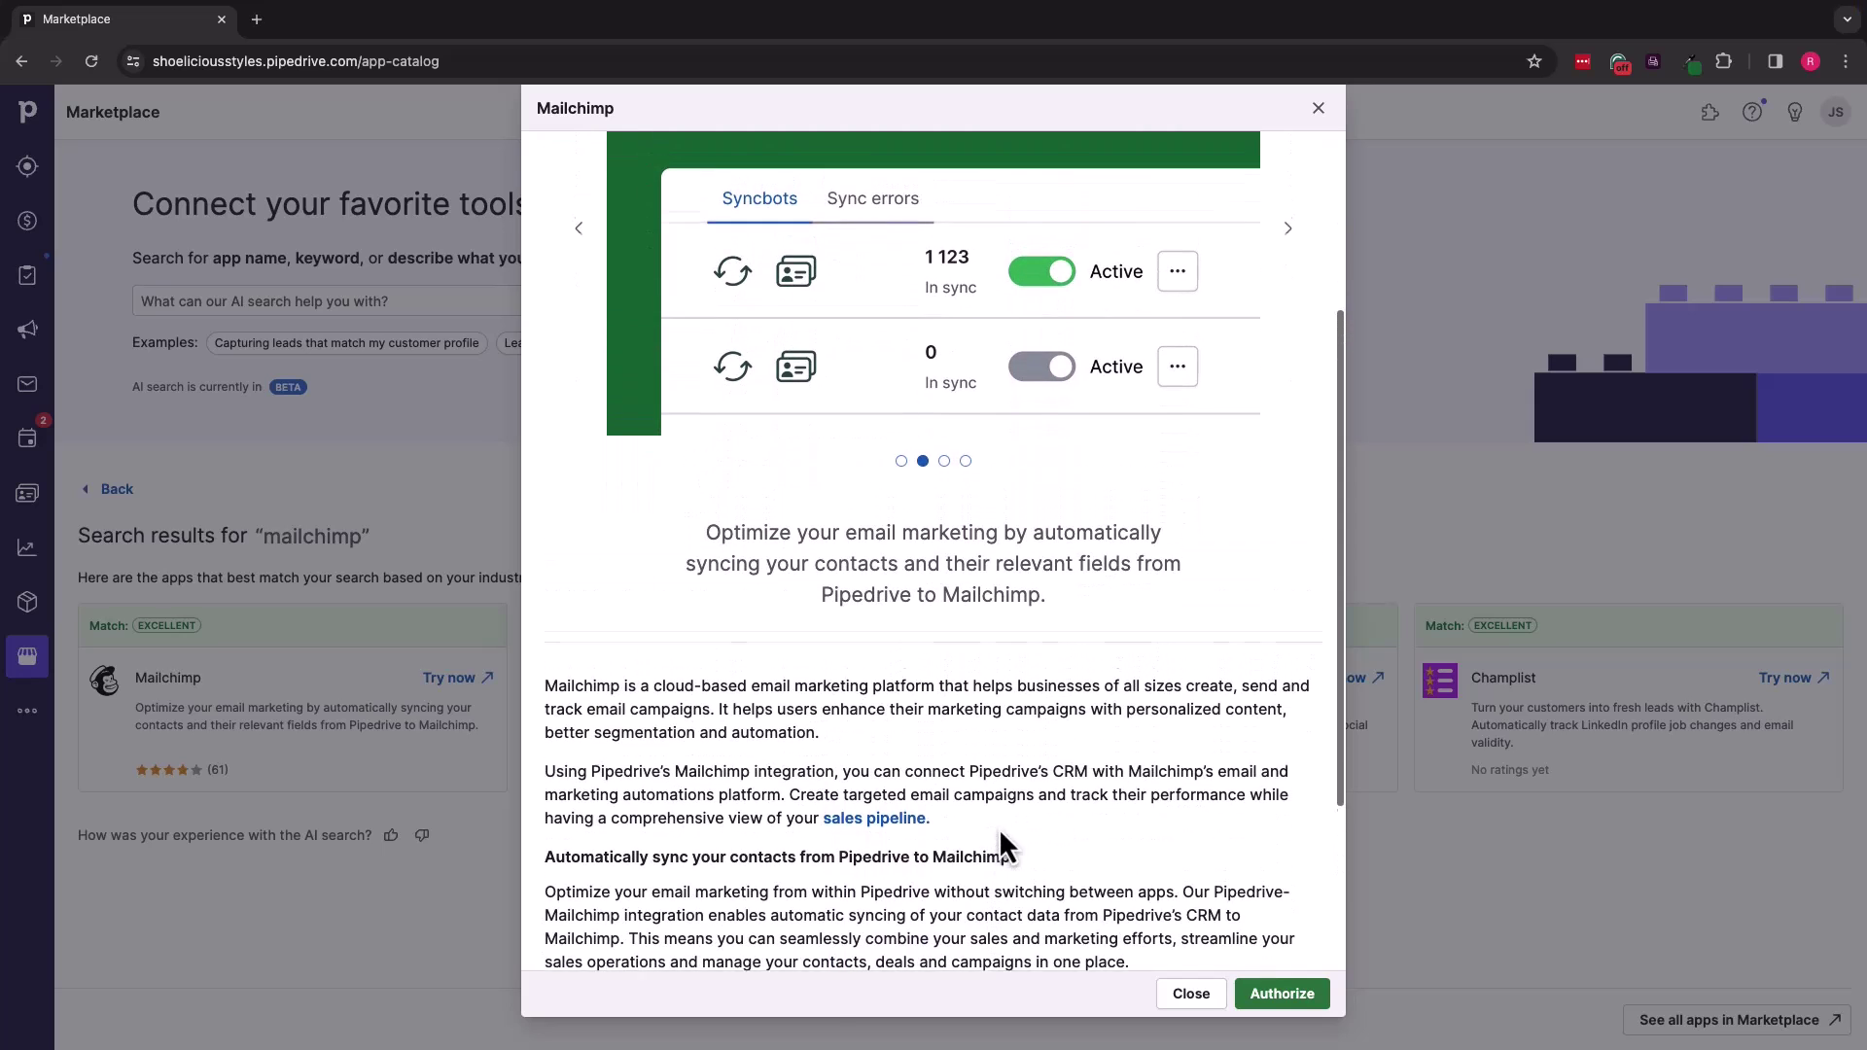
scroll(1000, 847, down, 3)
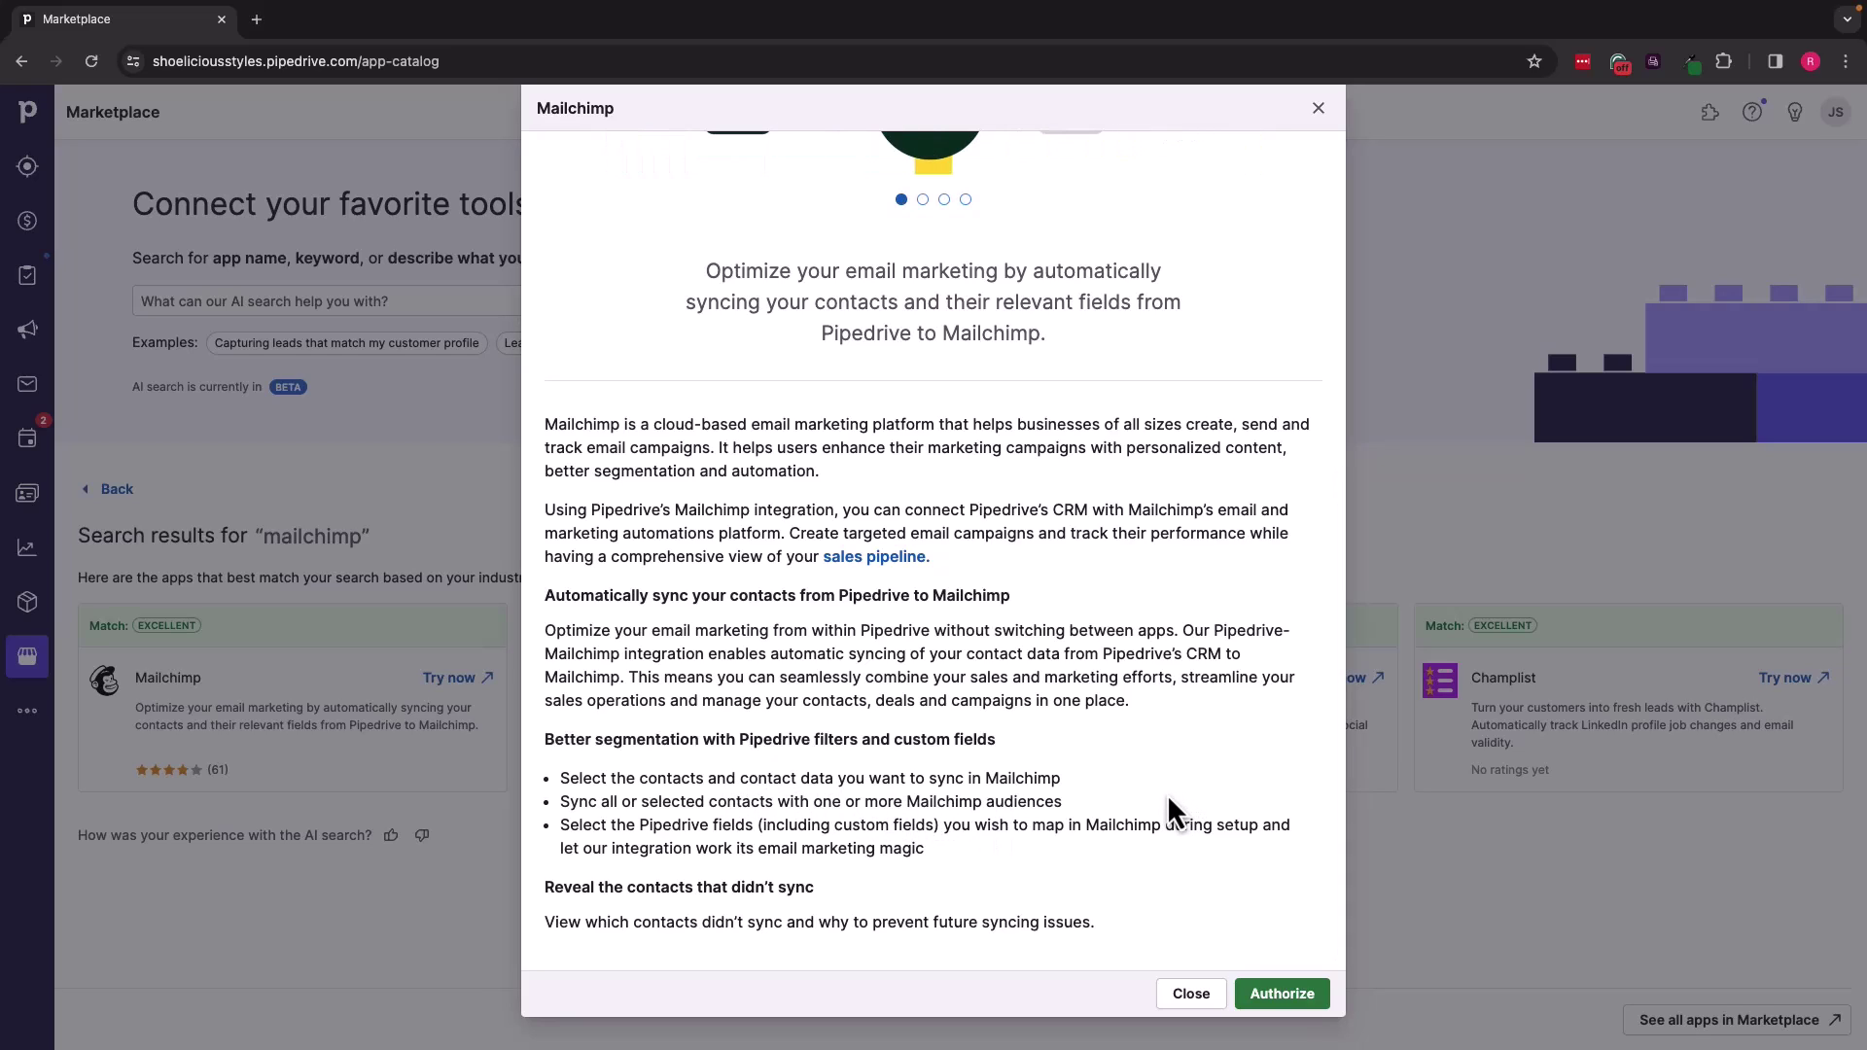
scroll(1082, 788, up, 2)
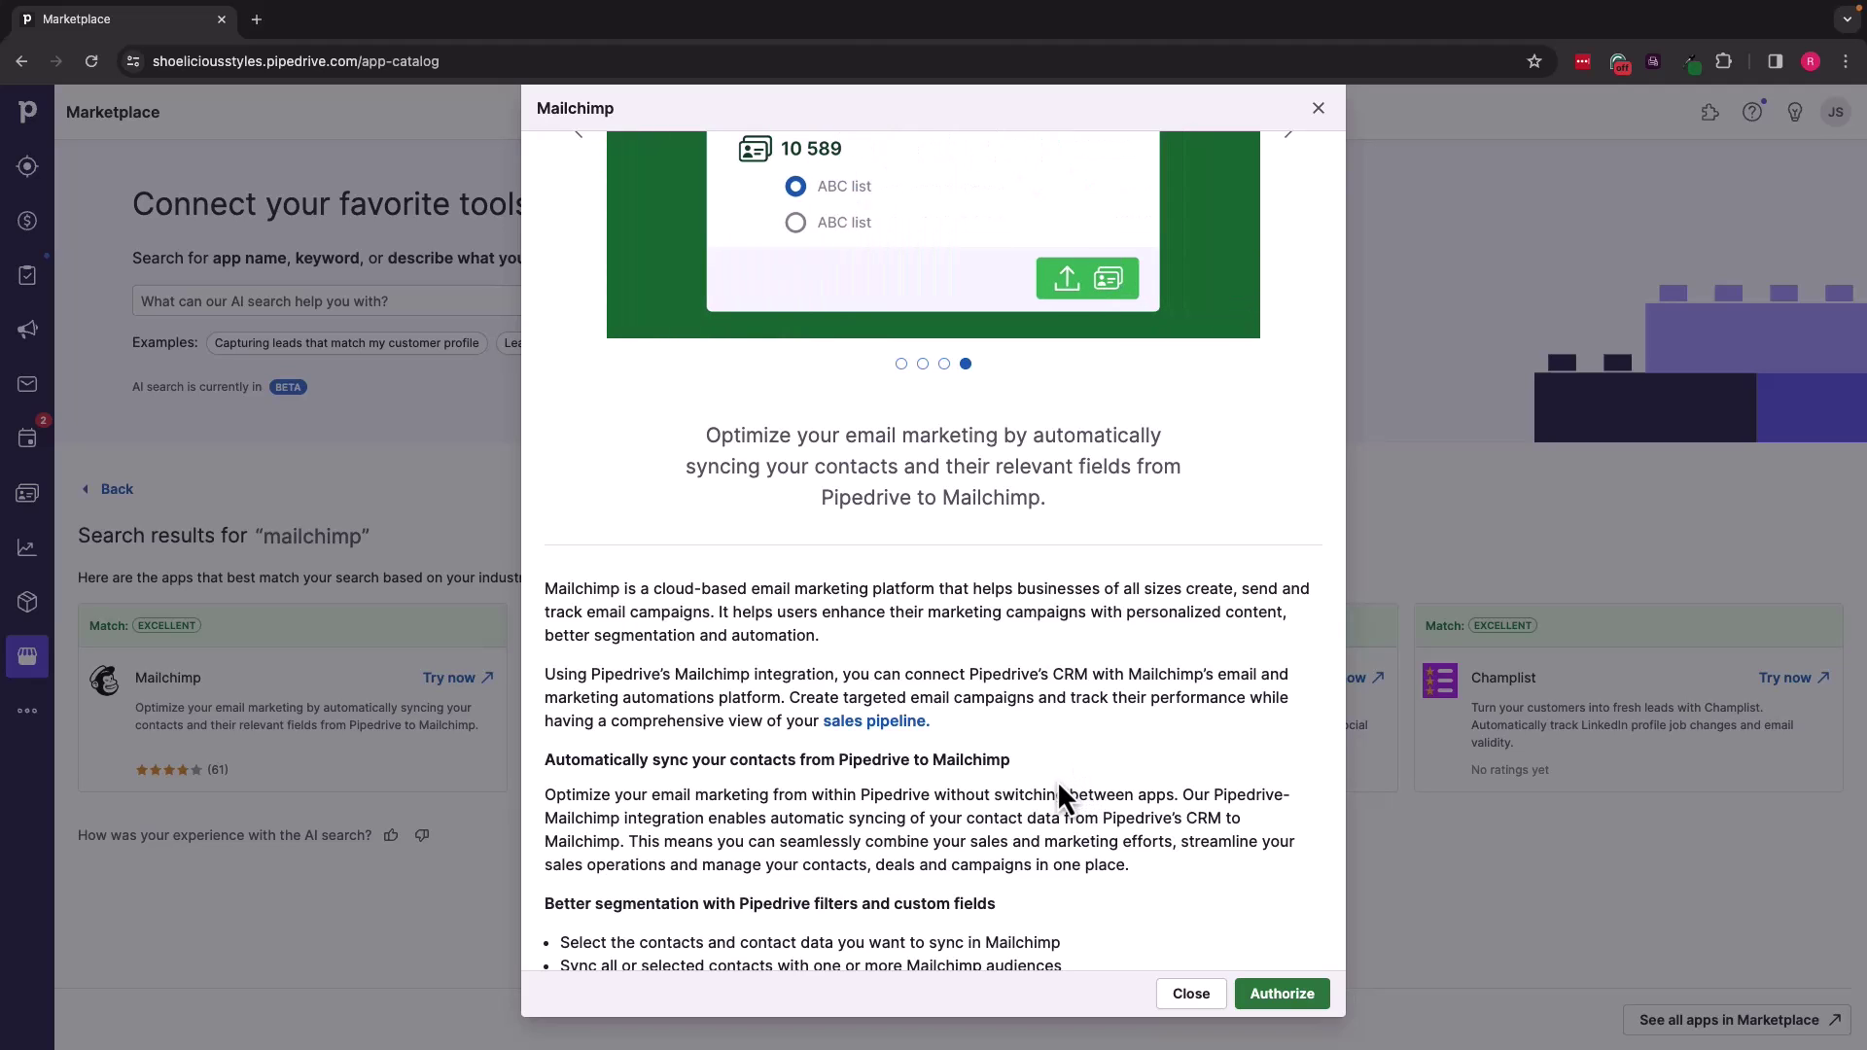
scroll(1059, 788, up, 3)
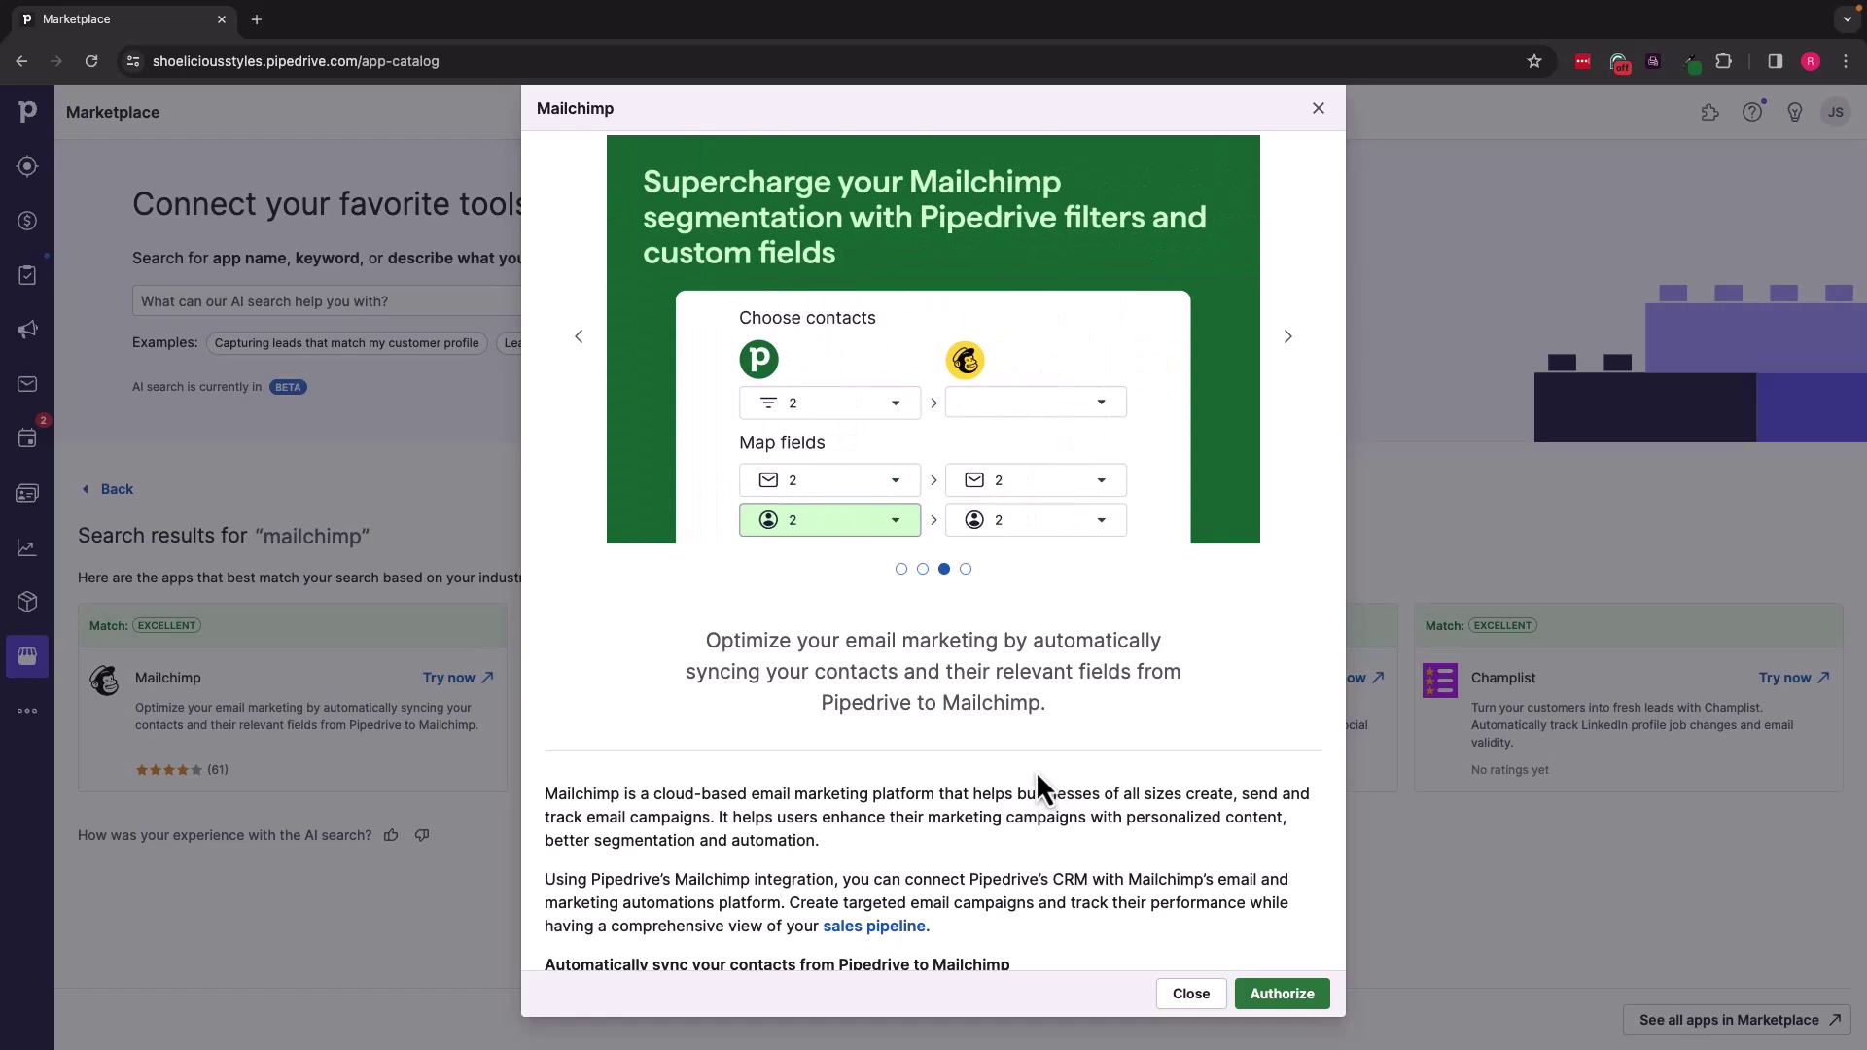
click(1319, 108)
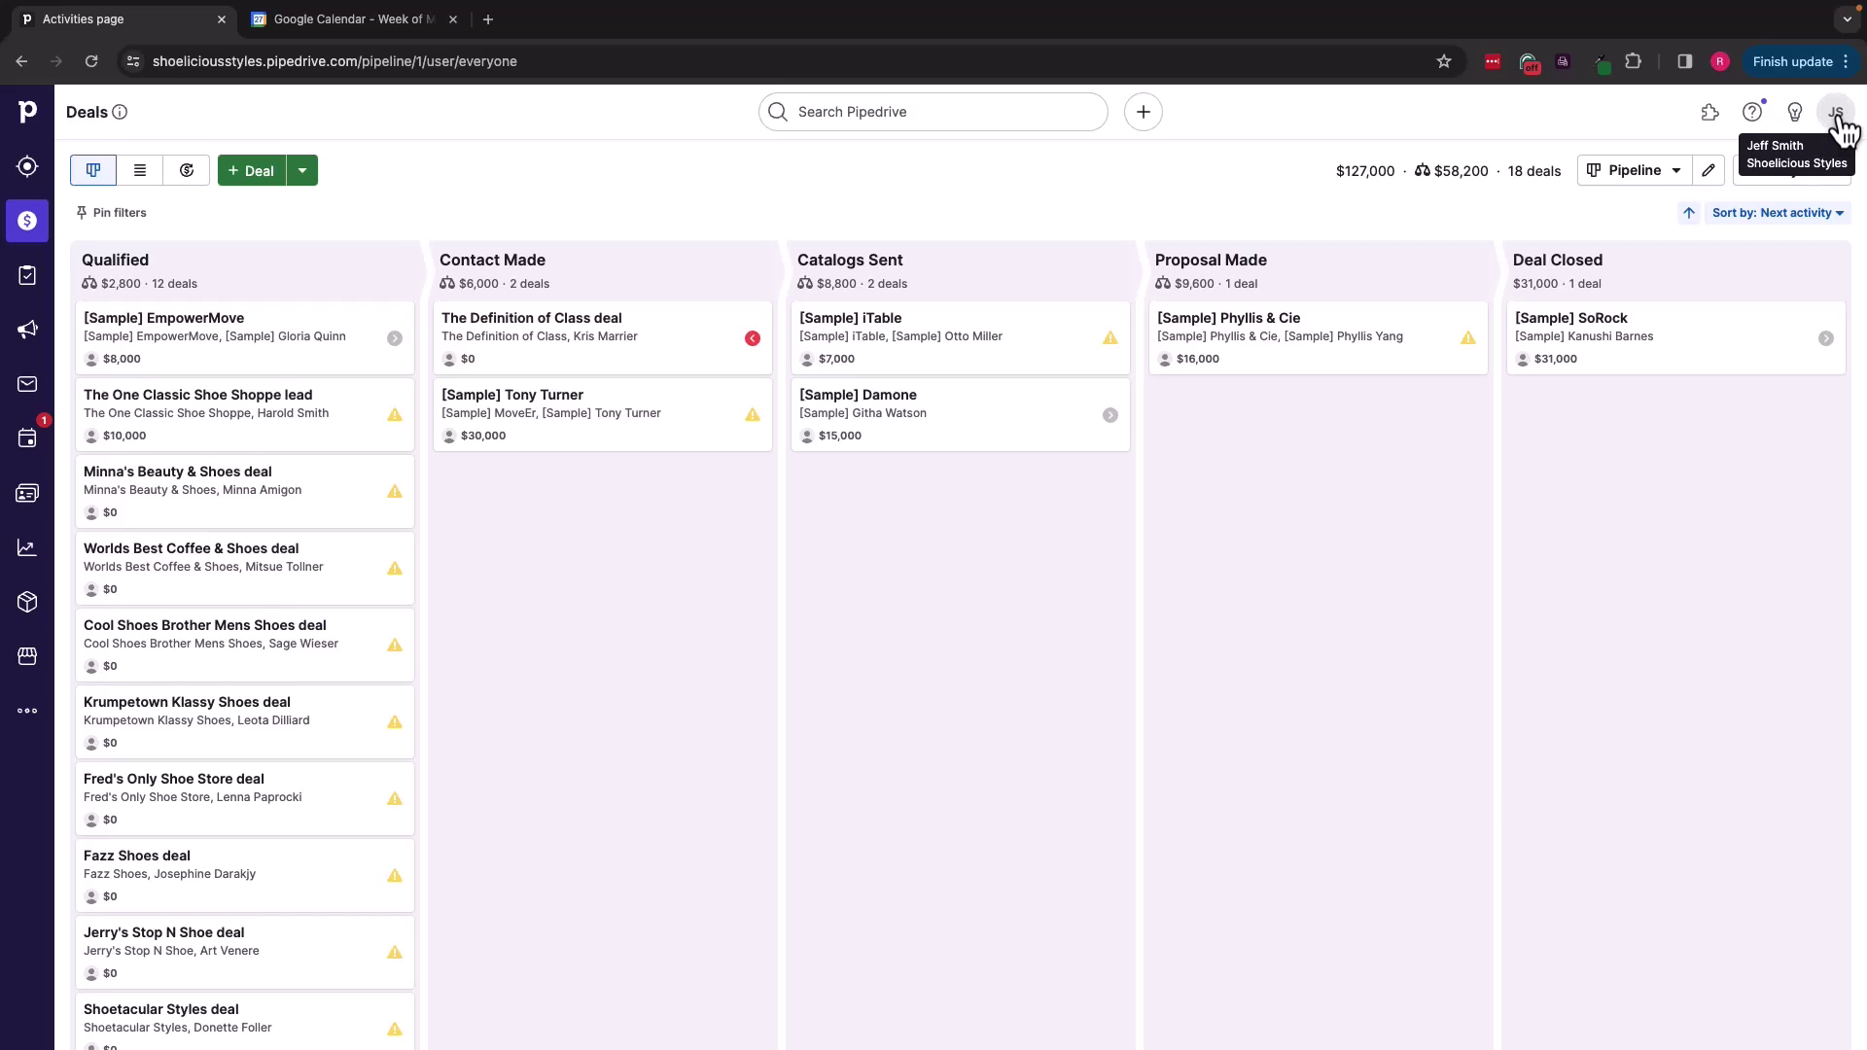
Step: Go to Personal preferences > Calendar sync from the account menu
click(1838, 114)
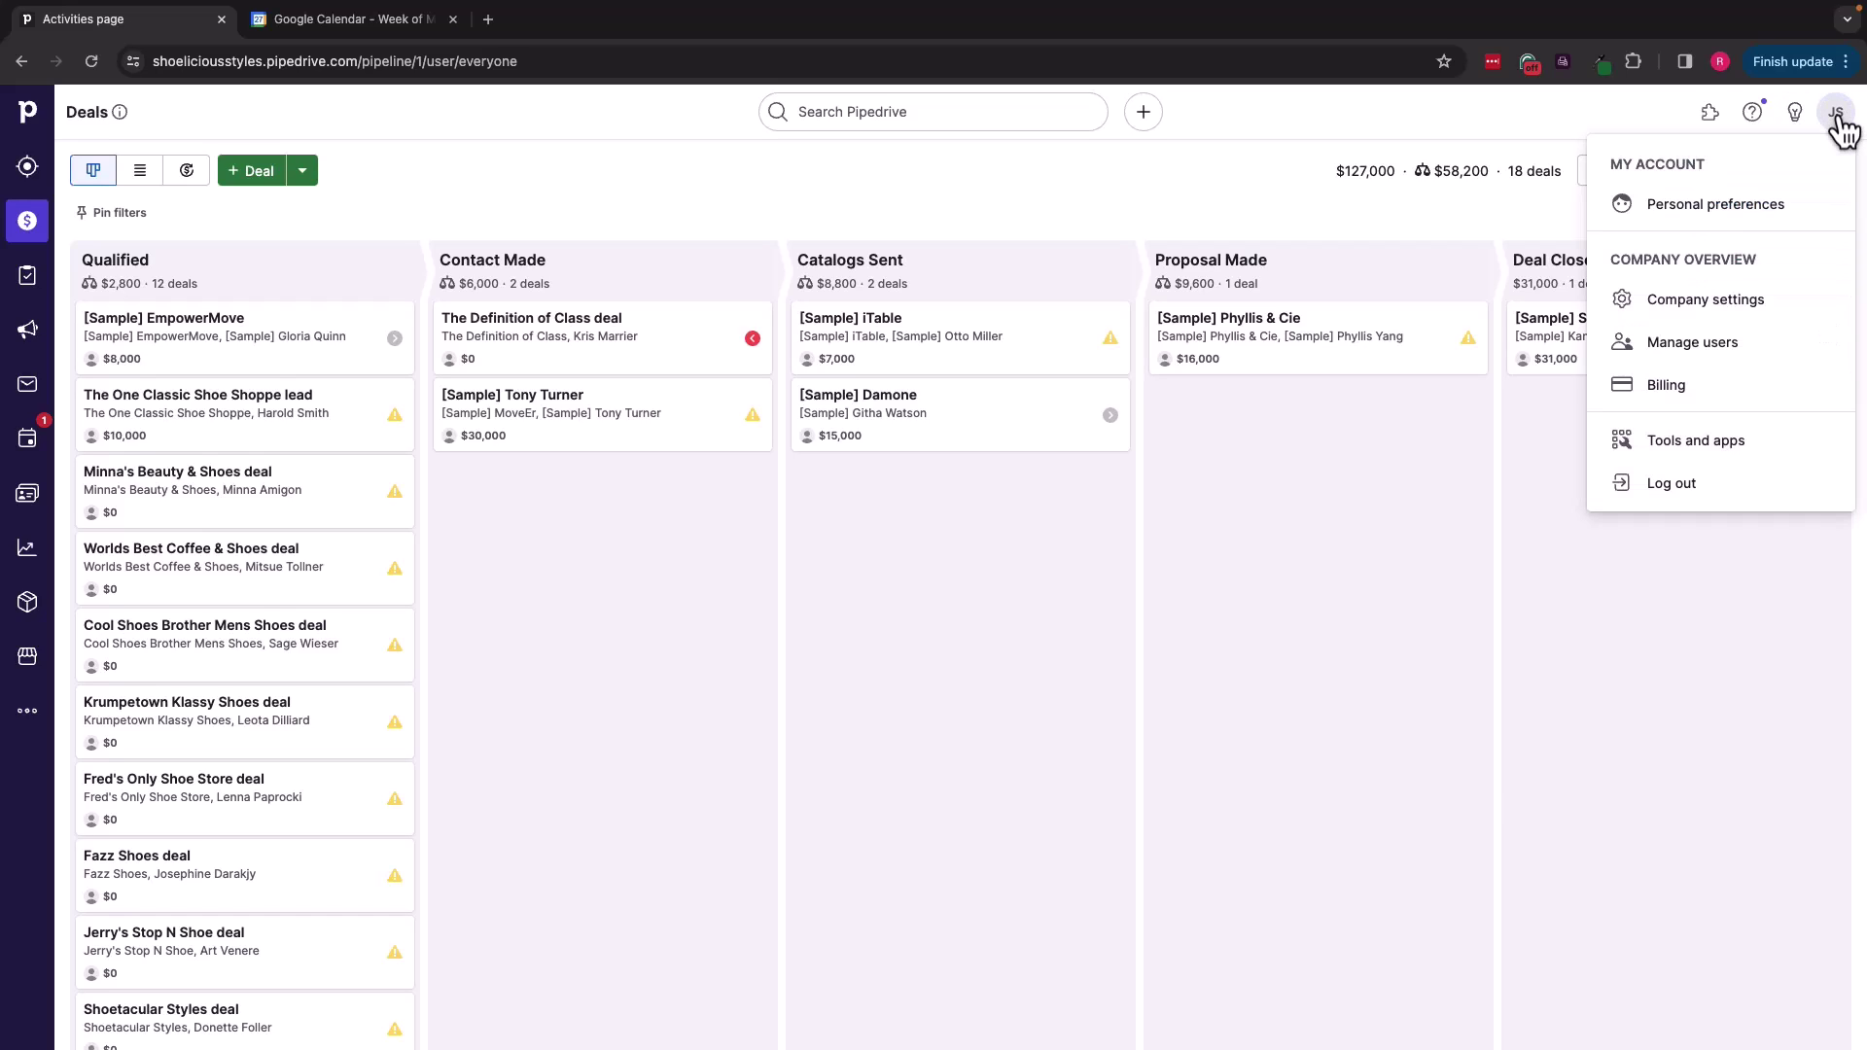
click(1726, 216)
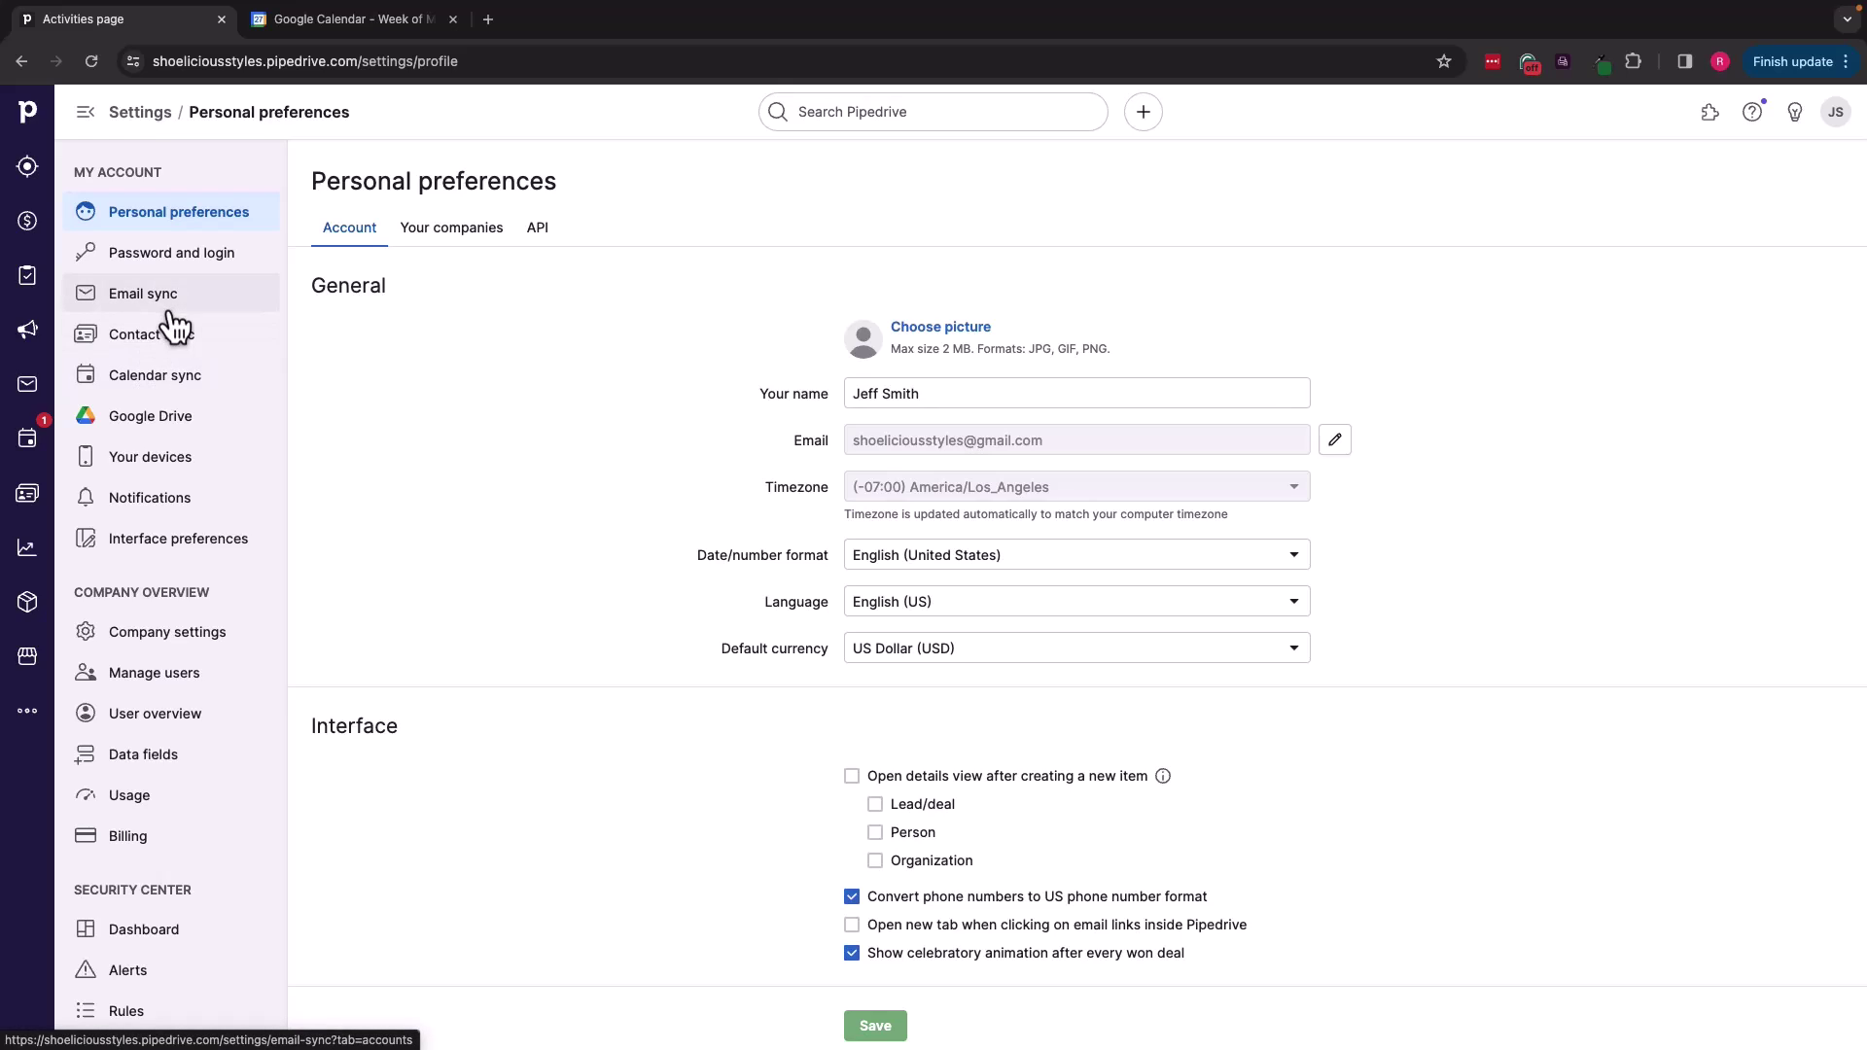
click(151, 389)
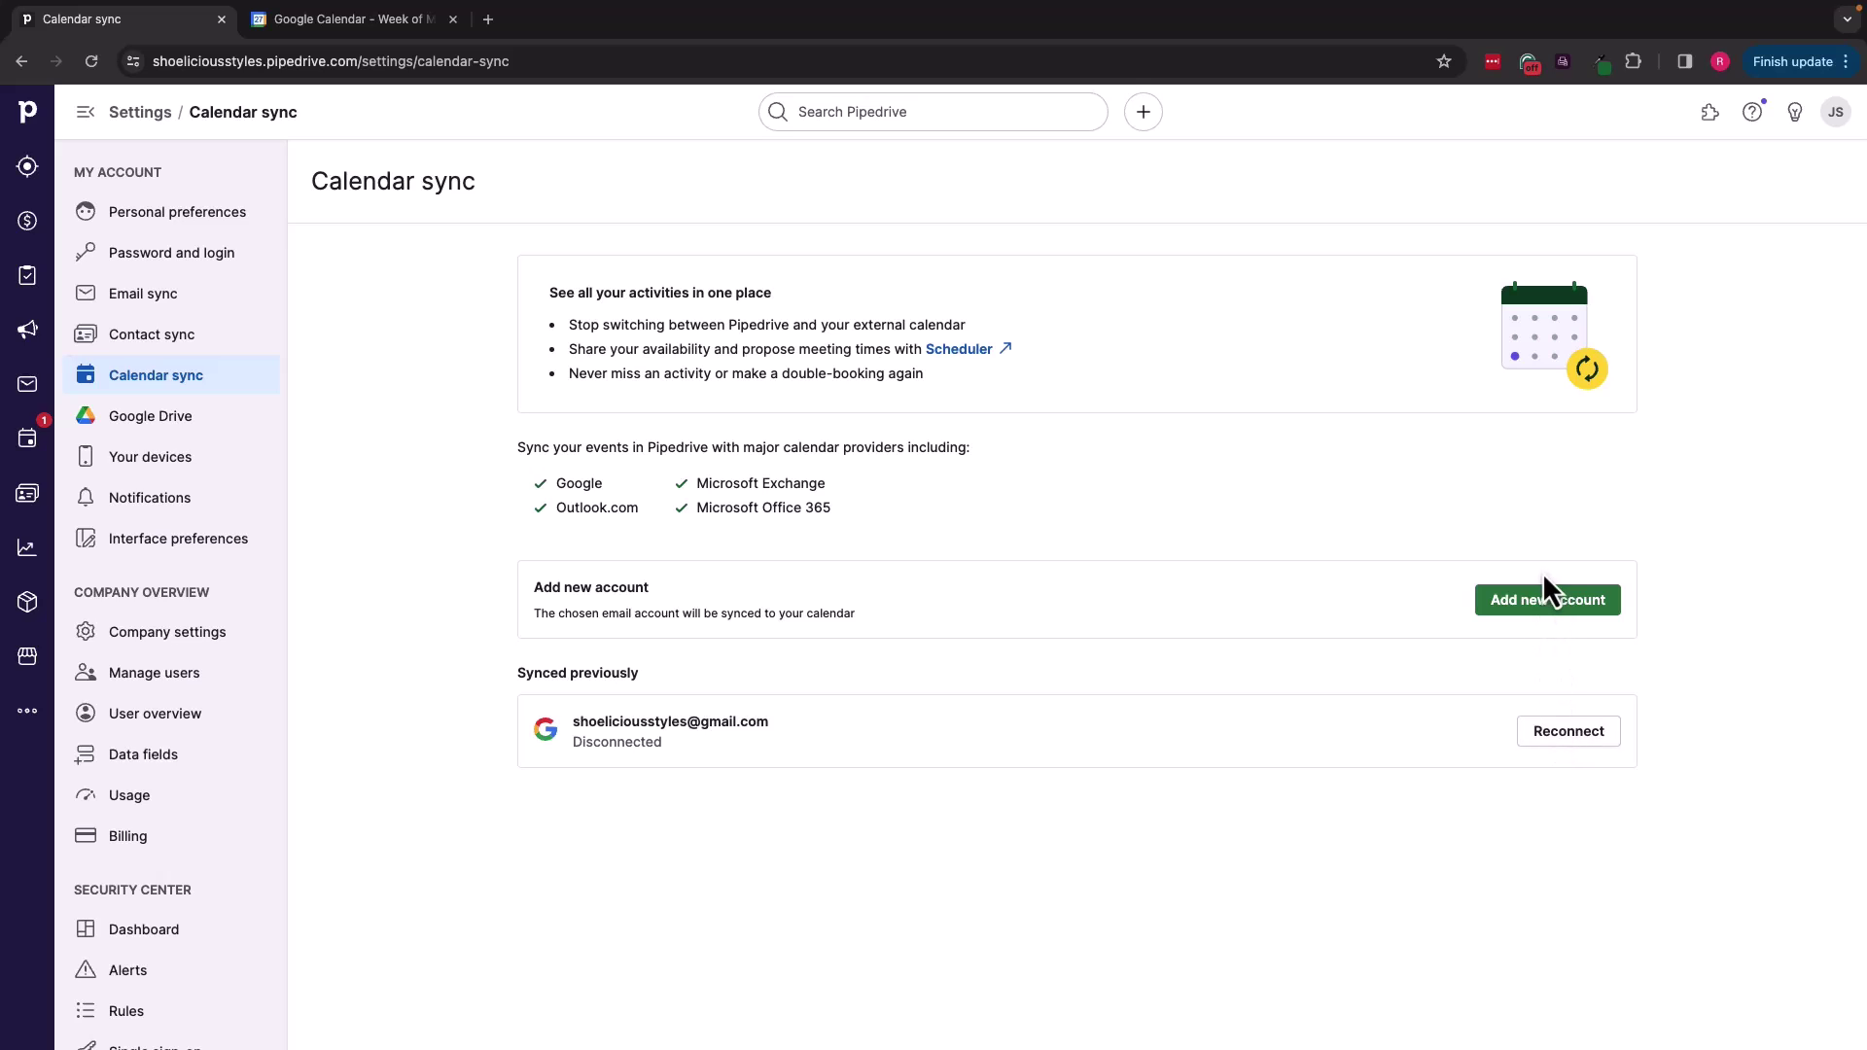
Step: Reconnect the Google calendar and start one-way syncing of Call, Meeting, Deadline and Lunch activities
click(1570, 733)
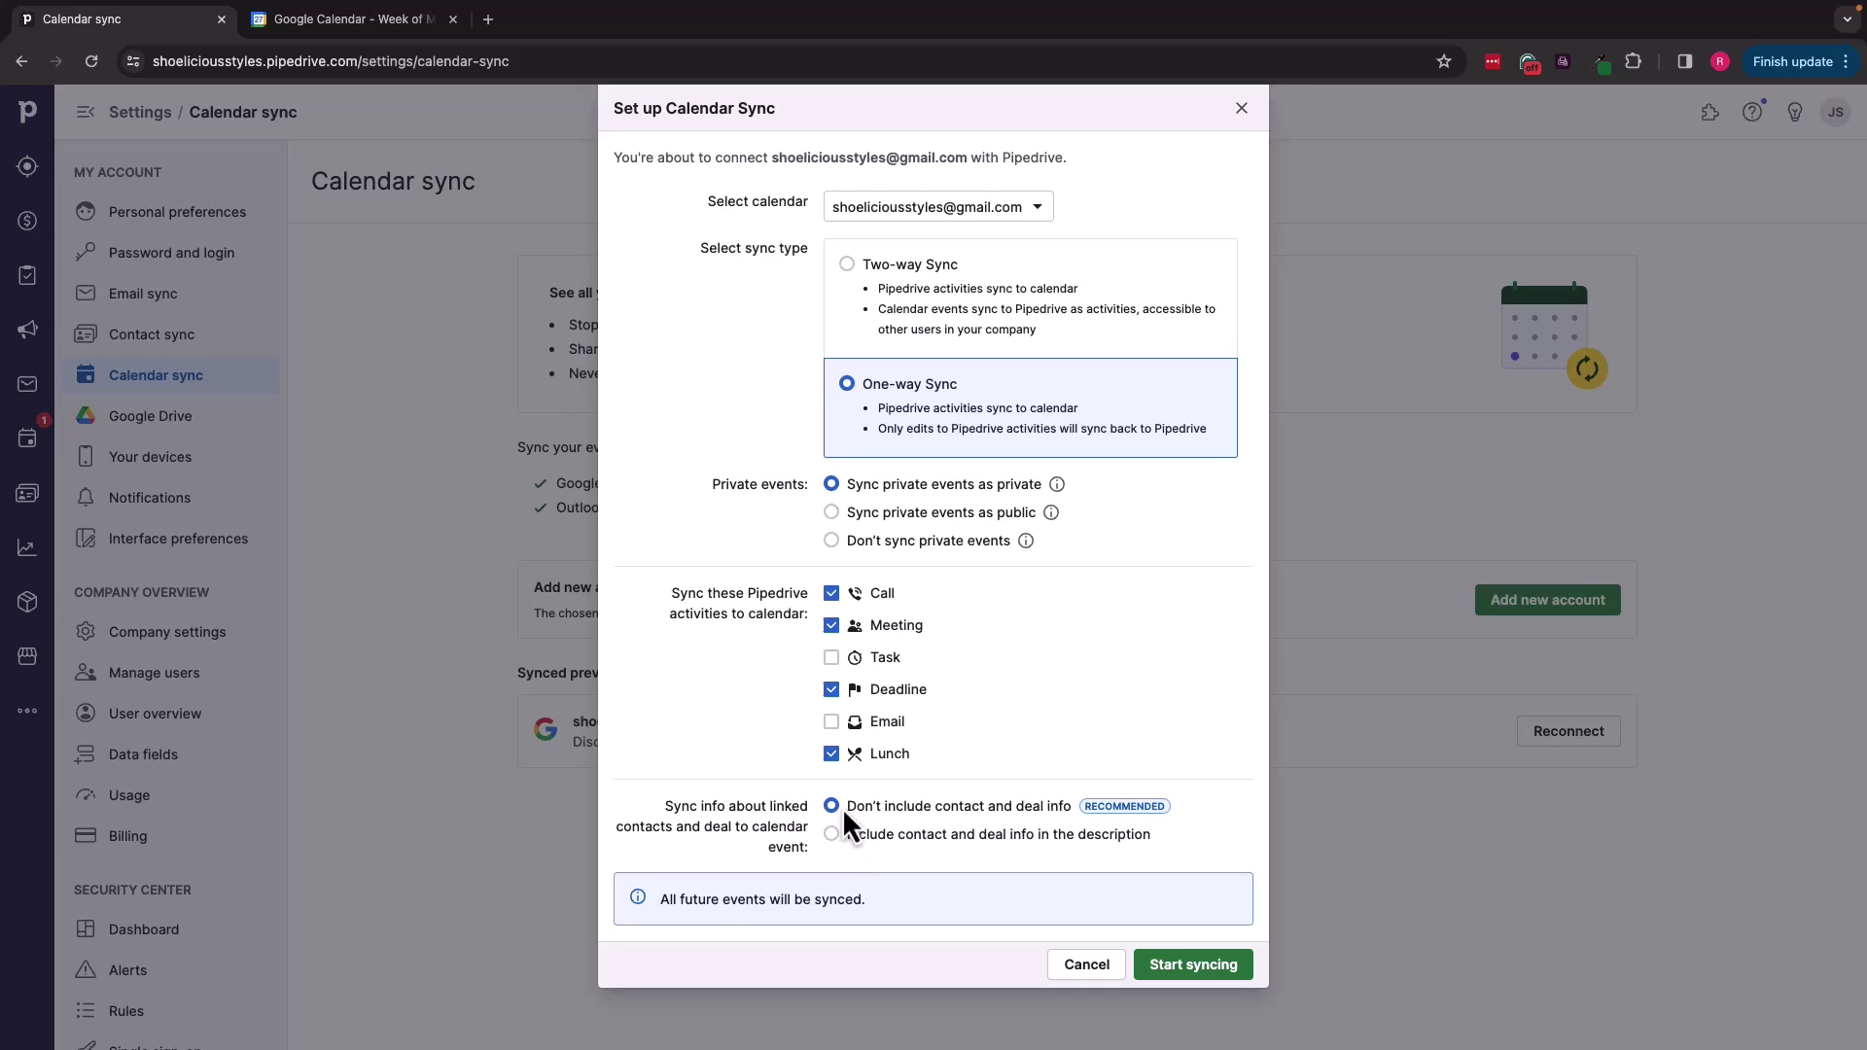
click(1182, 968)
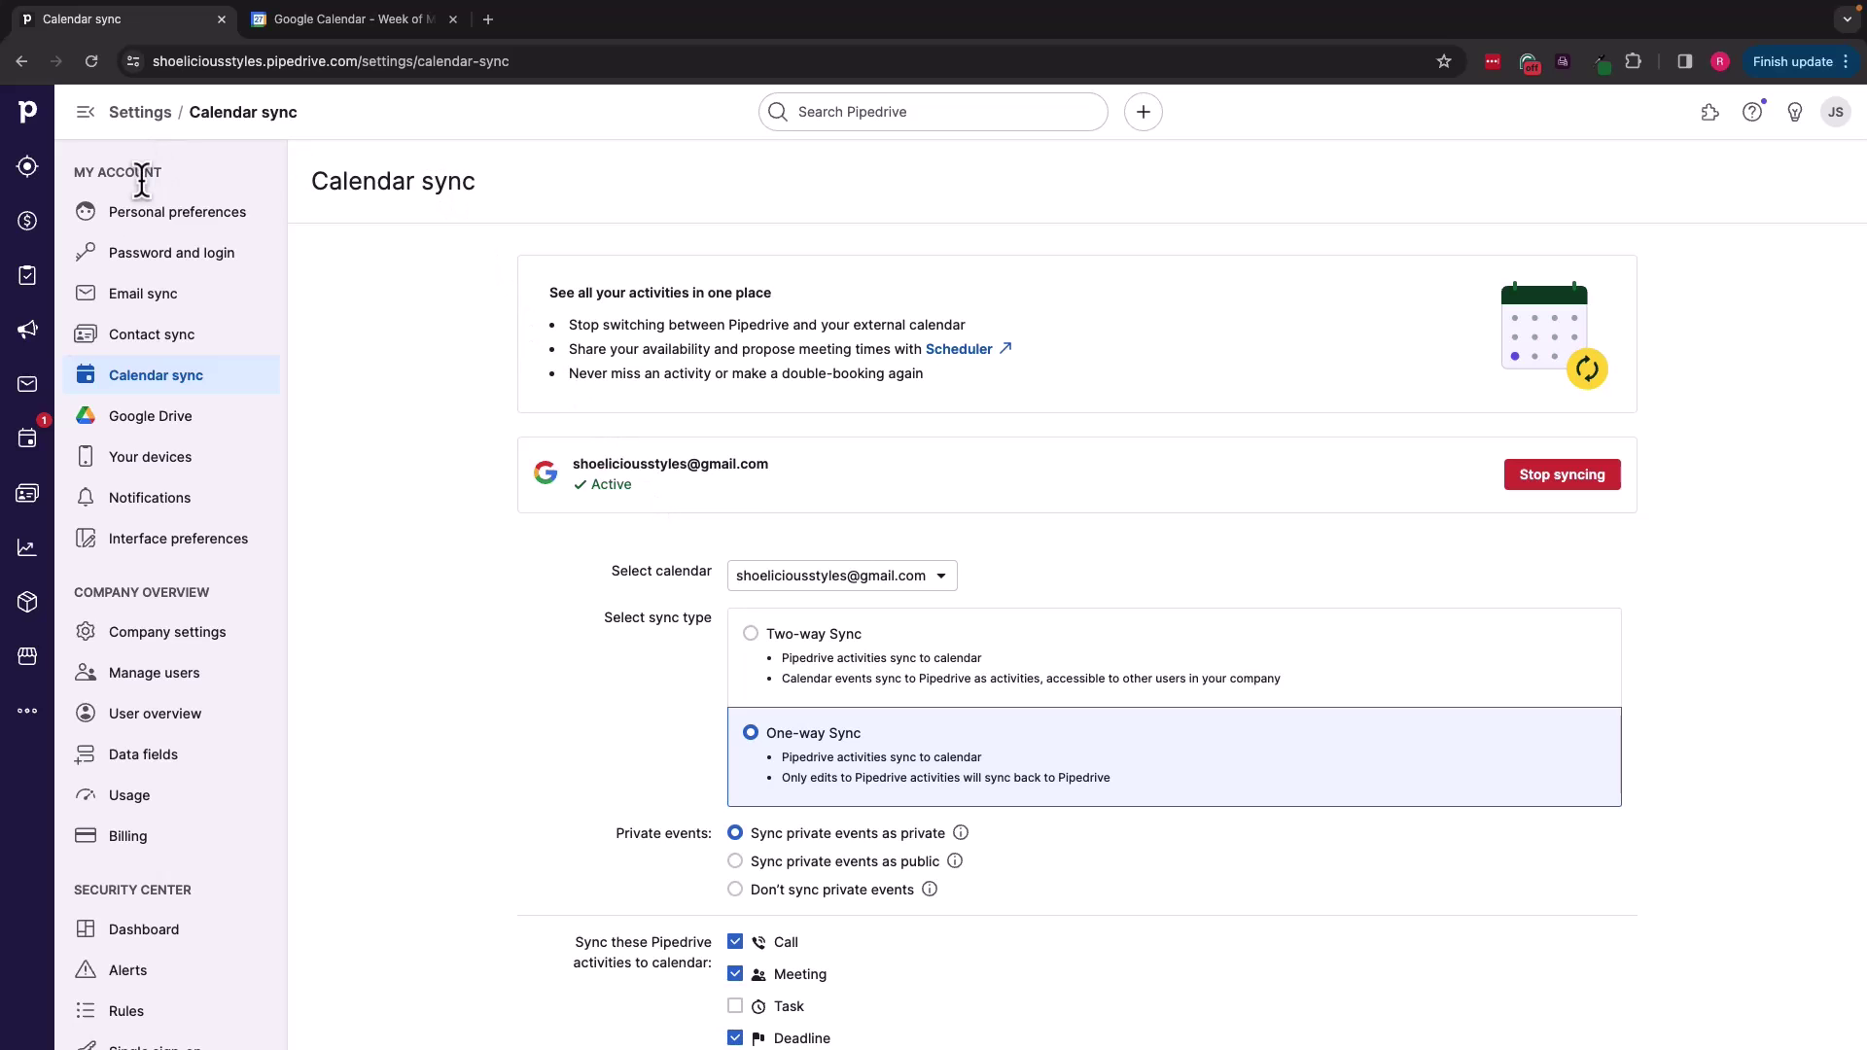
Step: Start a new activity titled 'Call Kris' from the Activities list
click(27, 439)
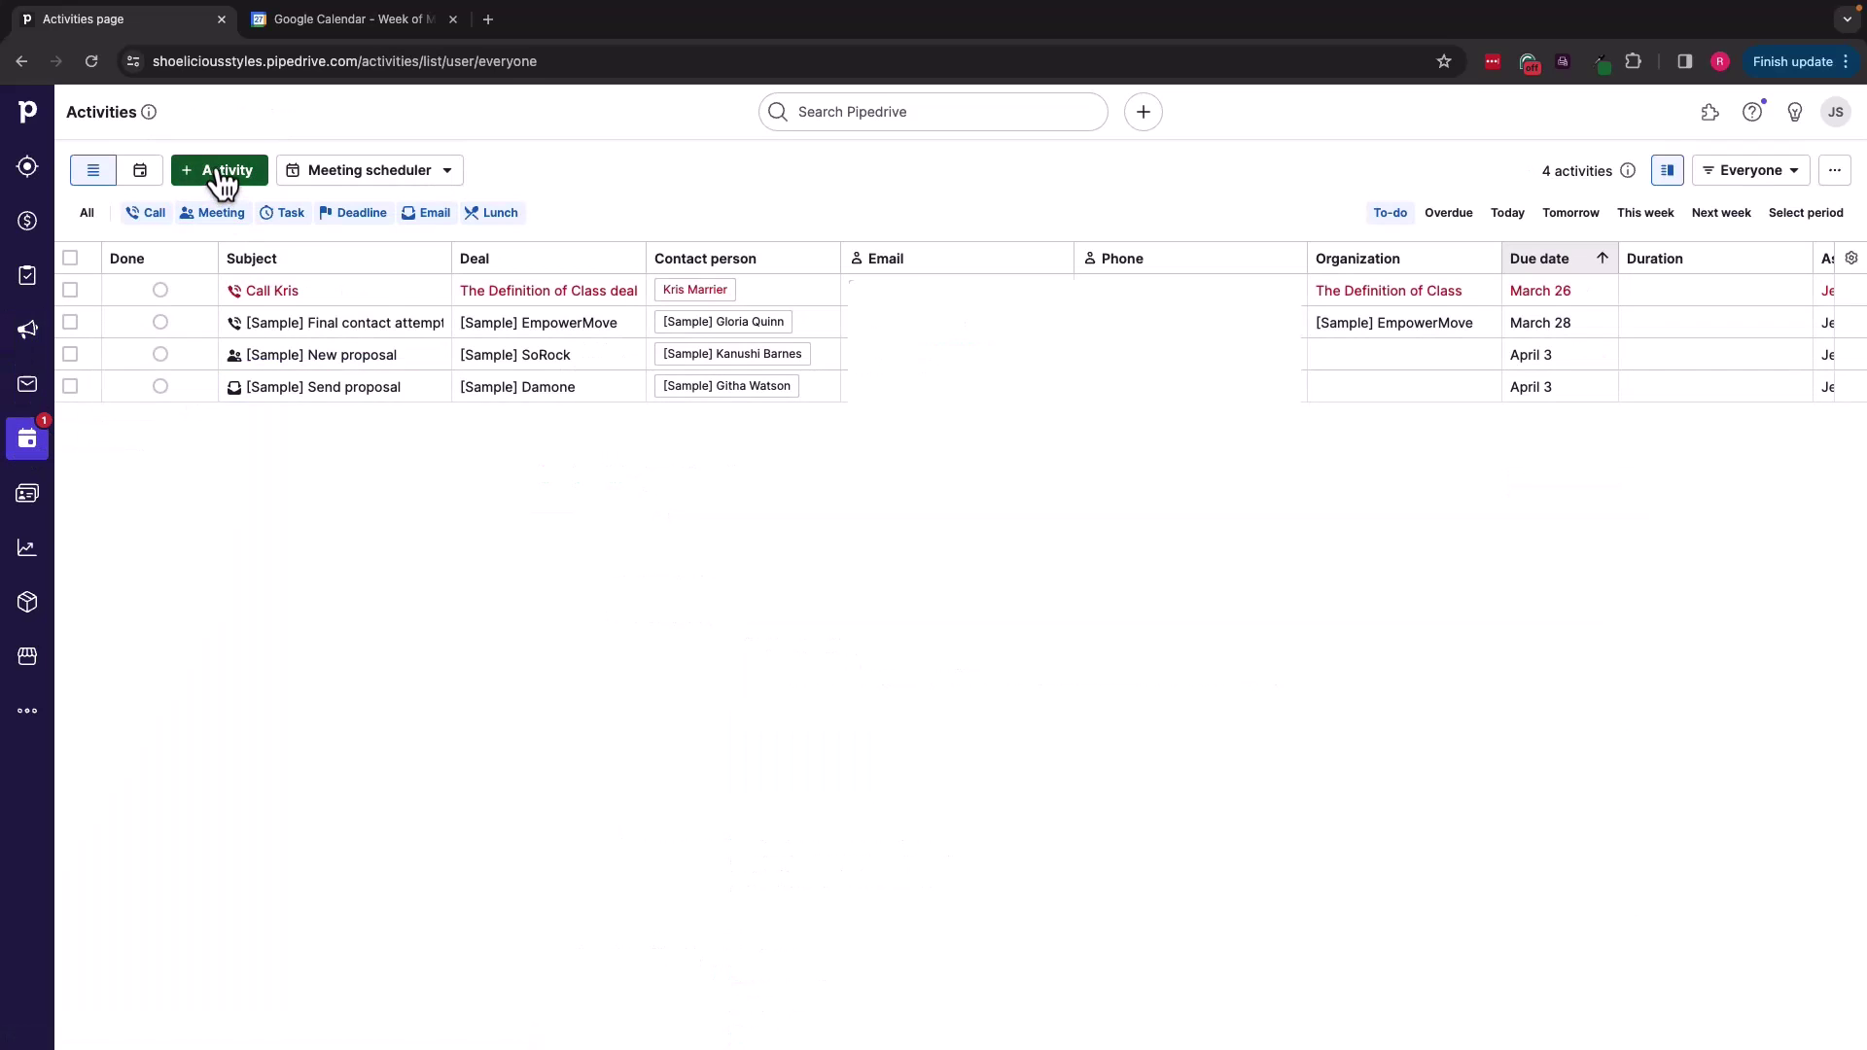
click(214, 171)
text(Call Kris)
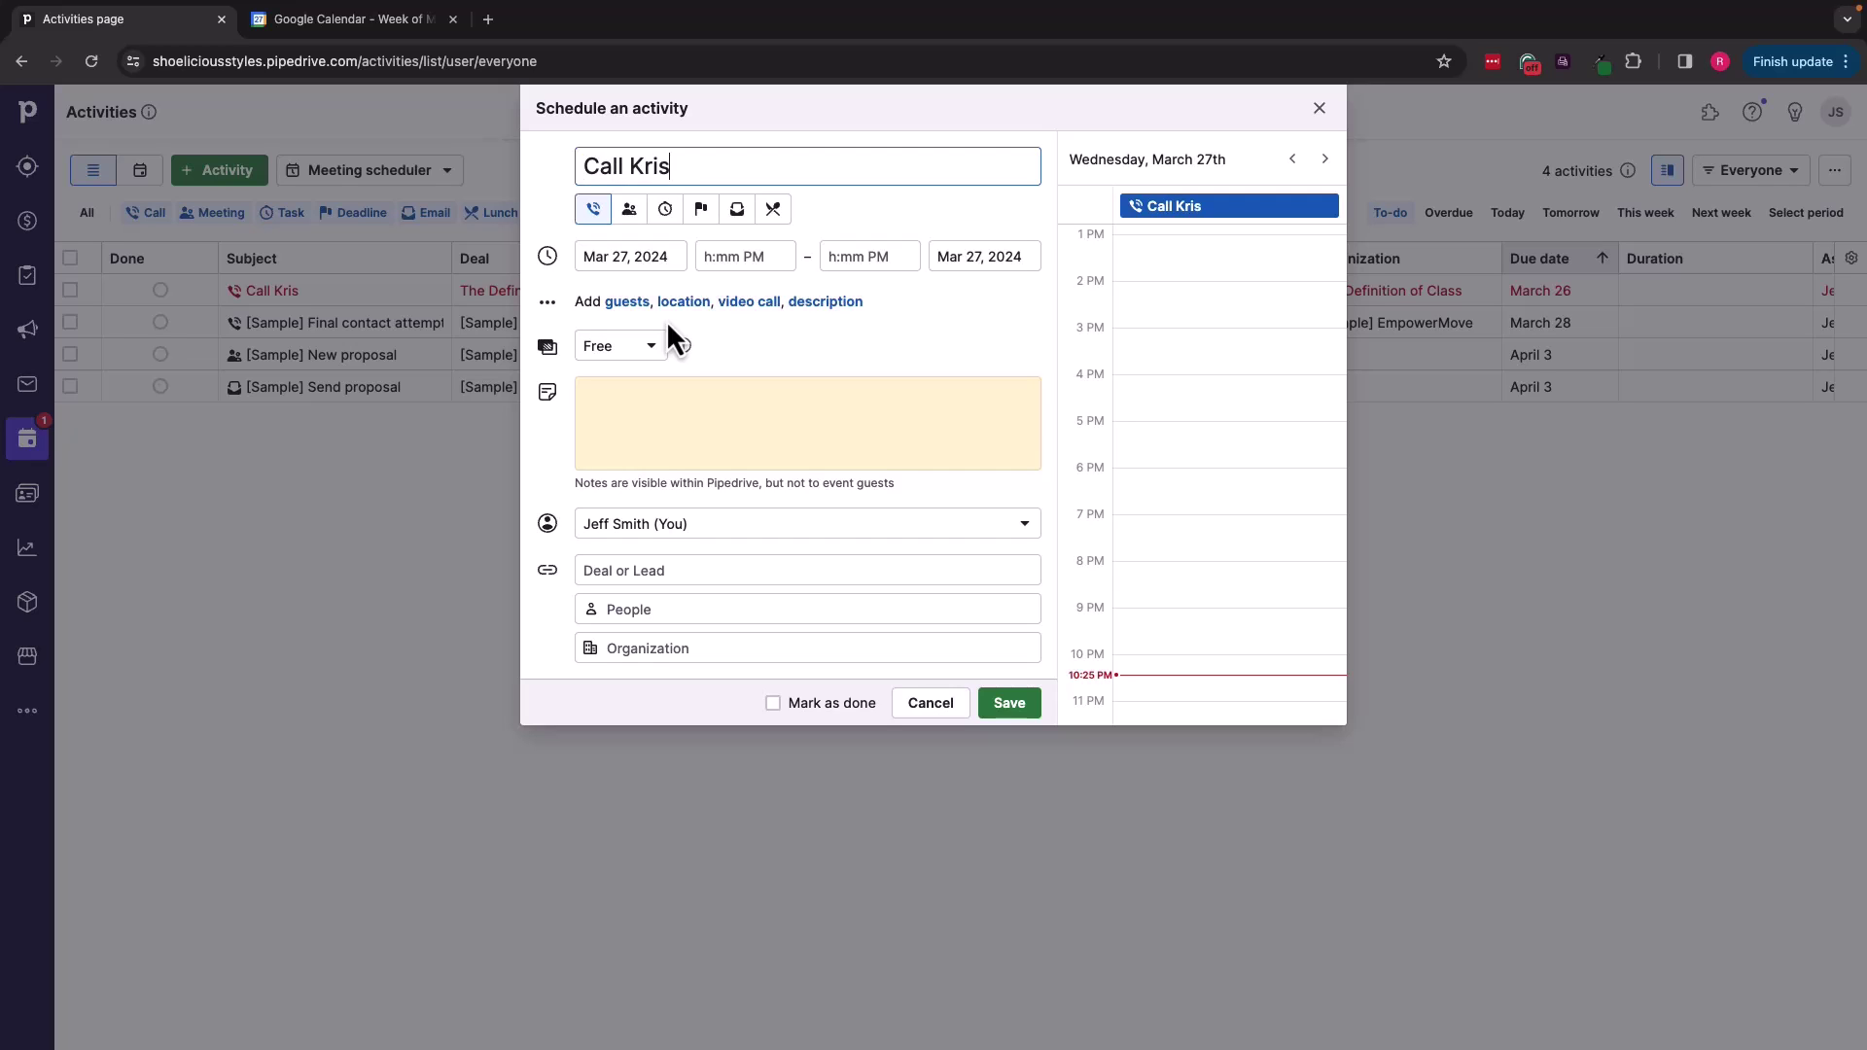
Step: Schedule the call for Mar 28 from 2:00 to 2:30 PM and save it
click(725, 256)
scroll(783, 377, up, 10)
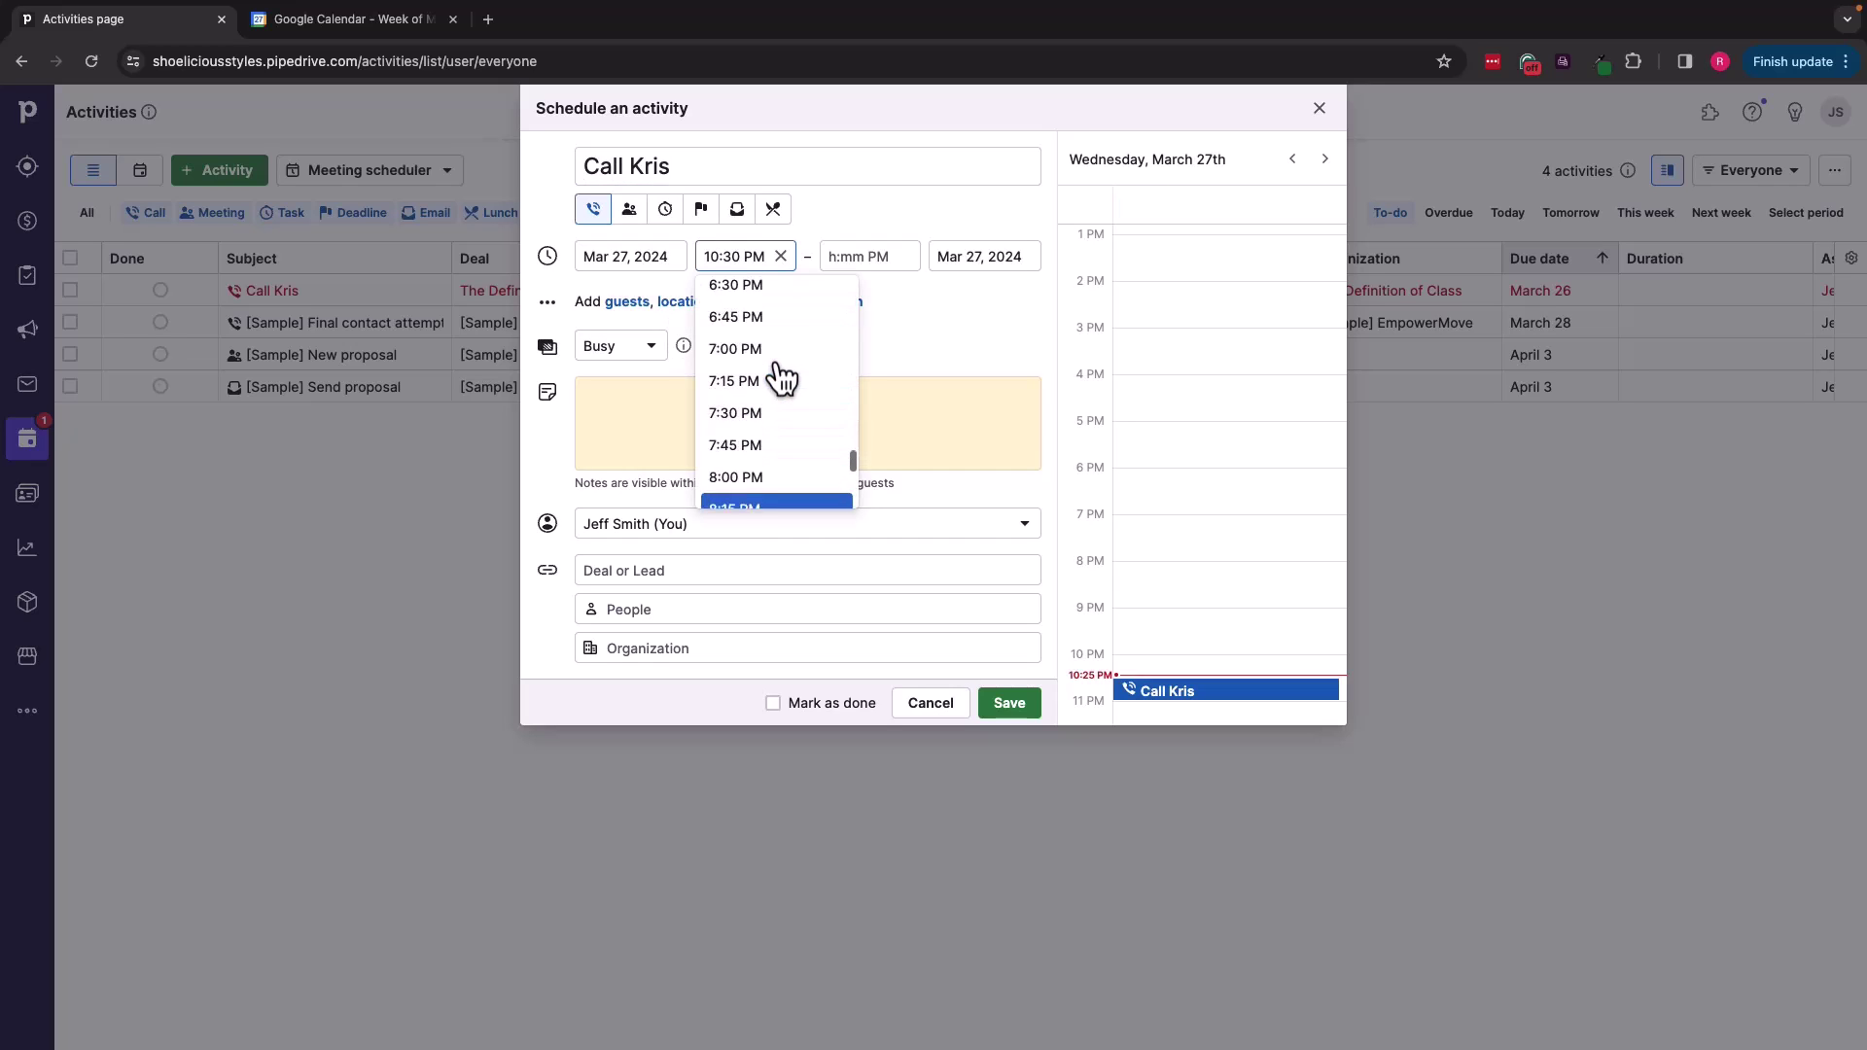
scroll(783, 377, up, 5)
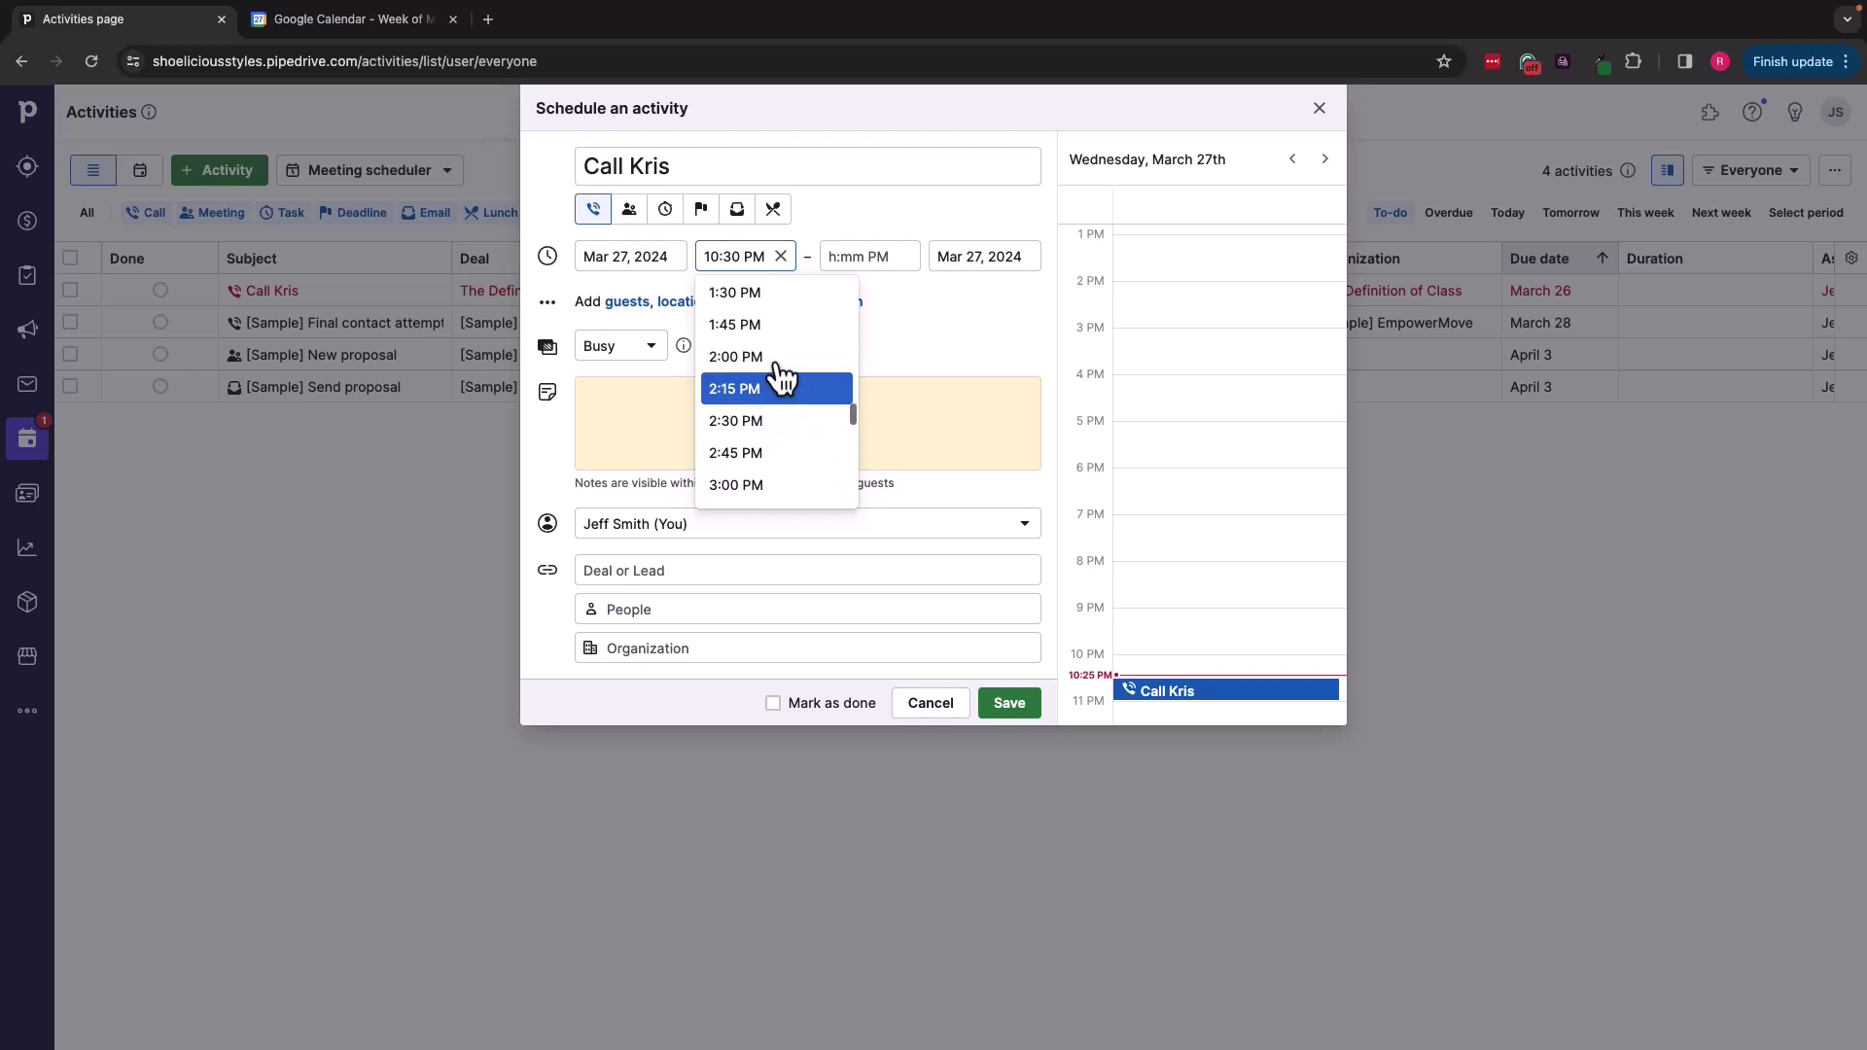
click(775, 365)
click(873, 255)
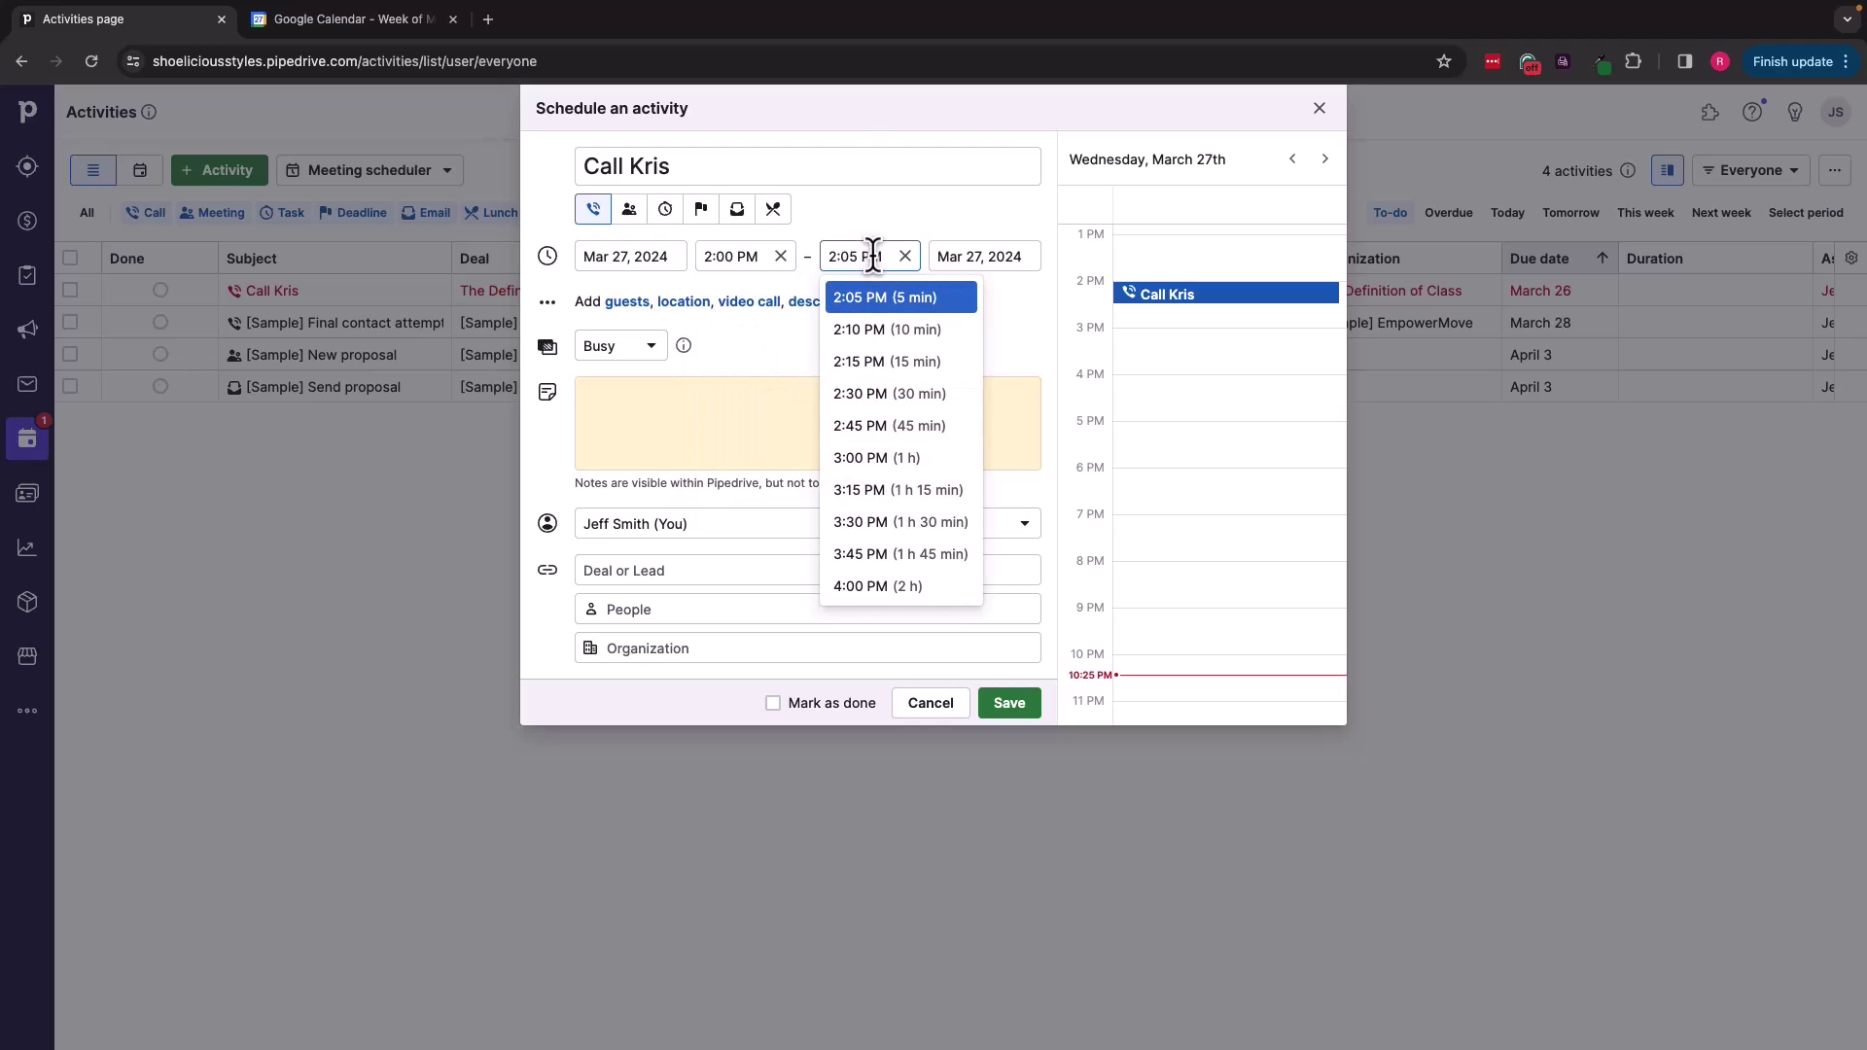
click(853, 375)
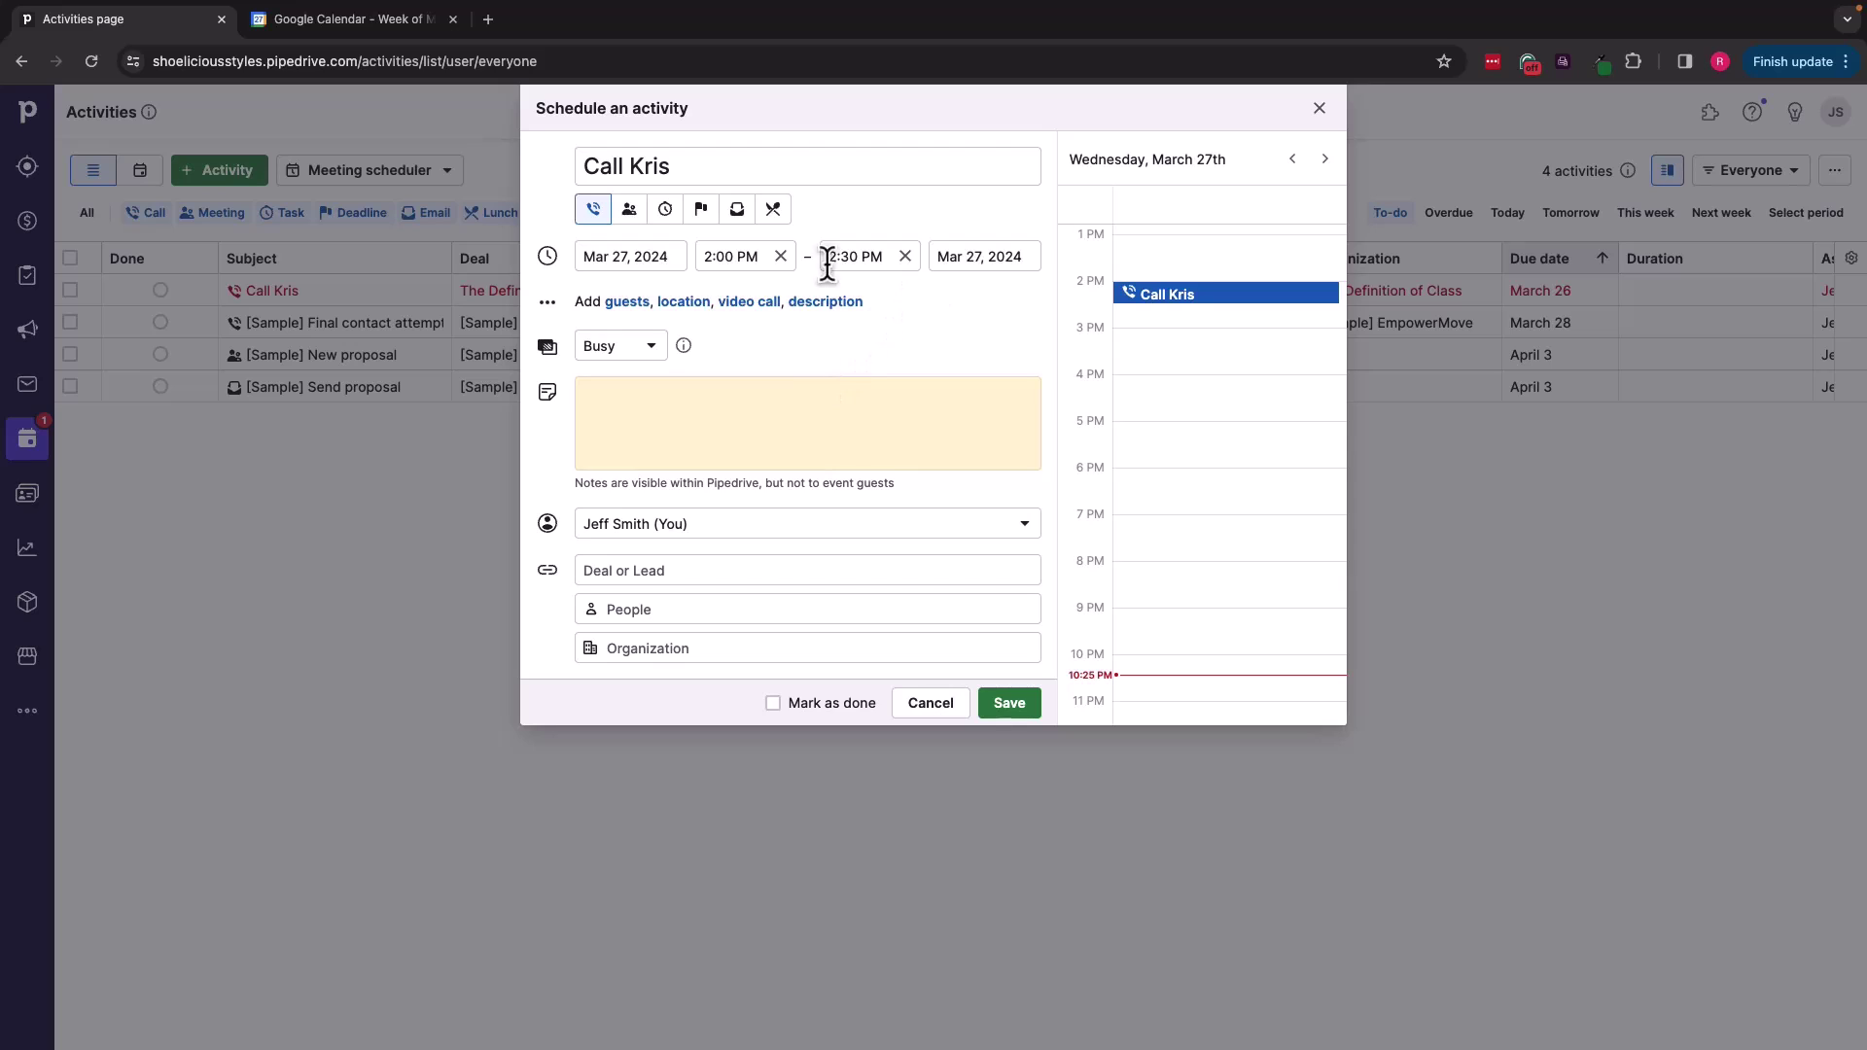
click(602, 256)
click(732, 507)
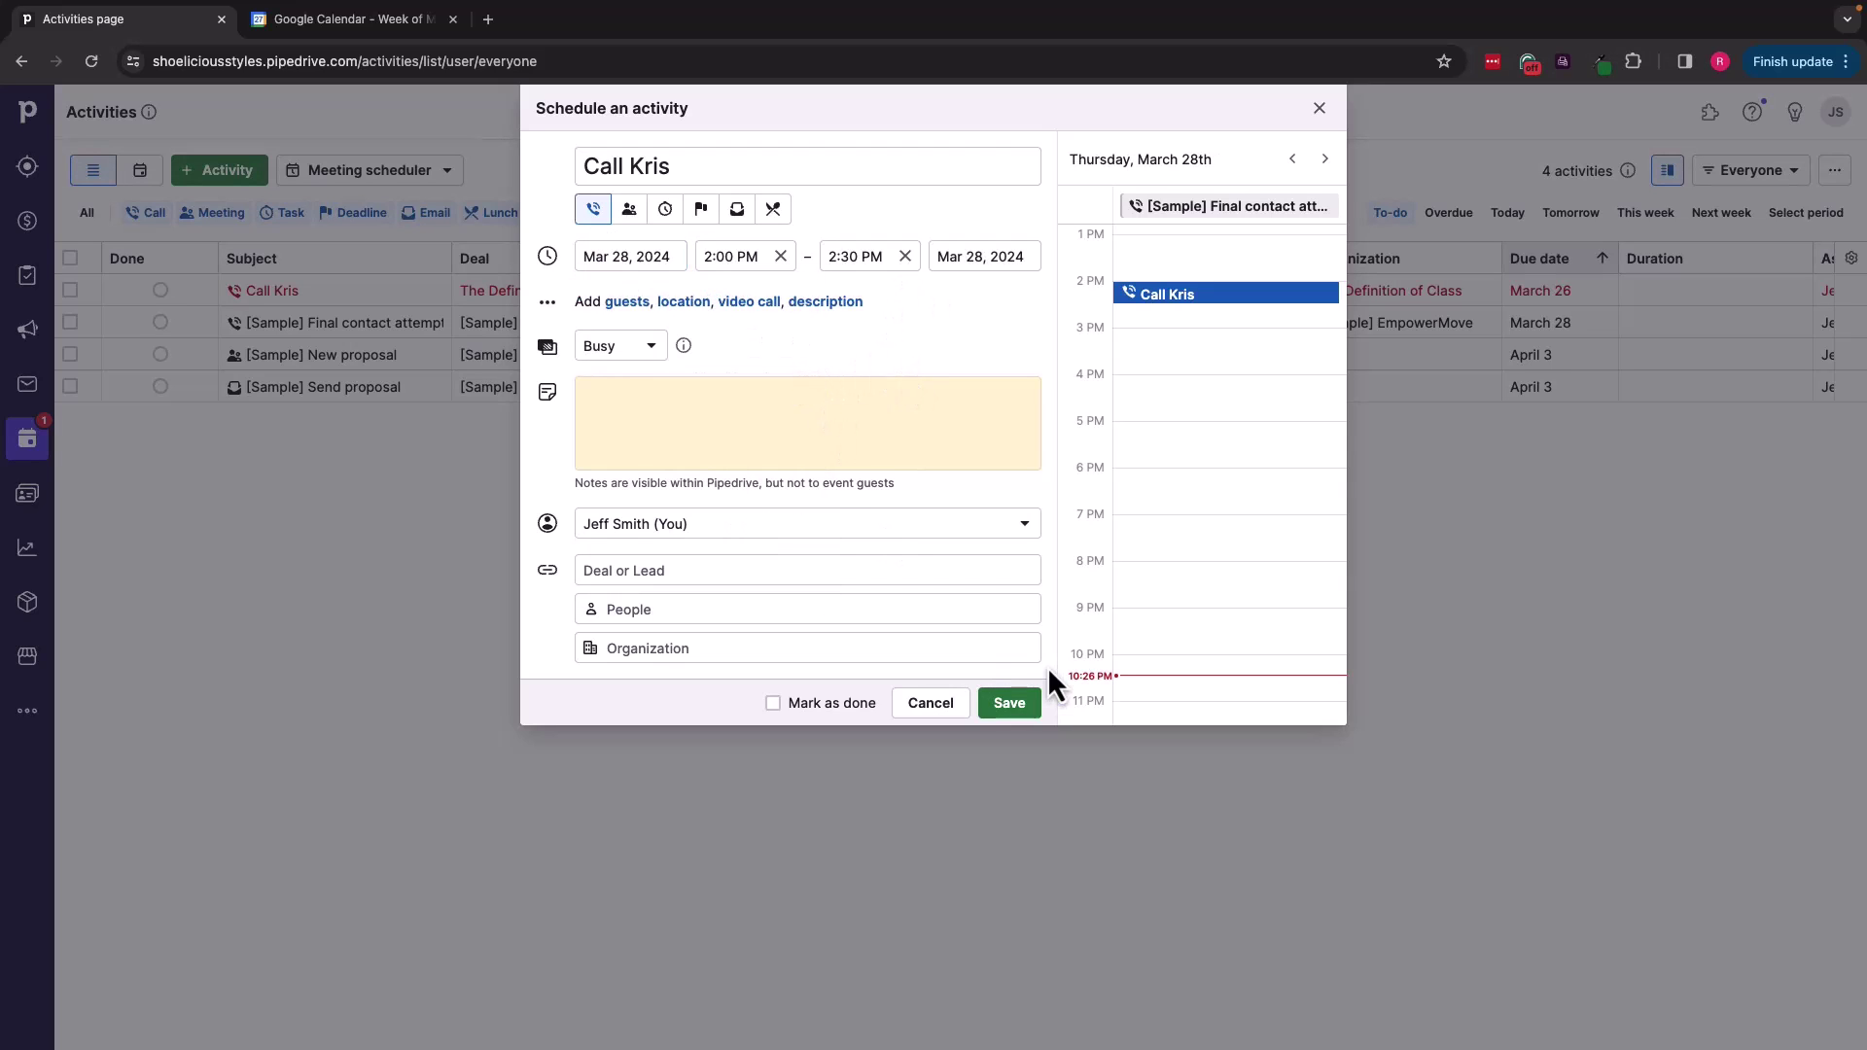
click(1010, 710)
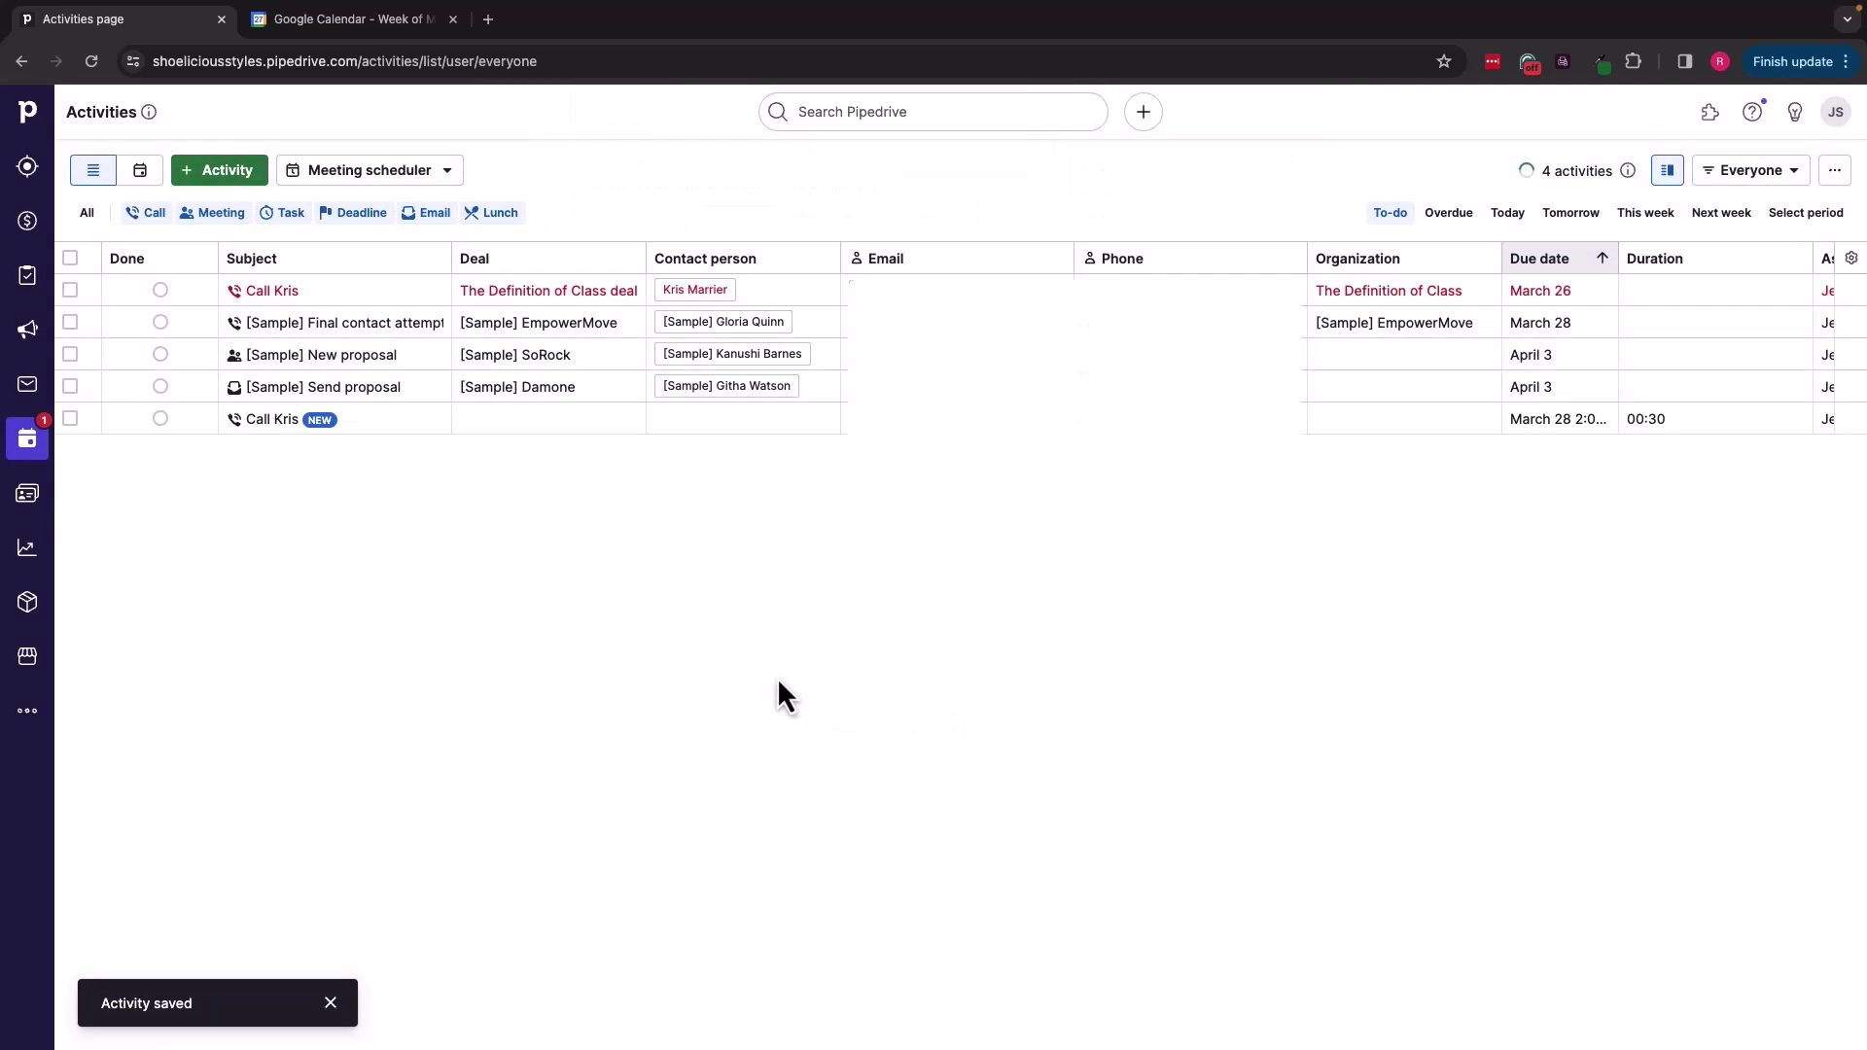
Step: Switch to the Google Calendar tab to view the March 2024 week
click(348, 26)
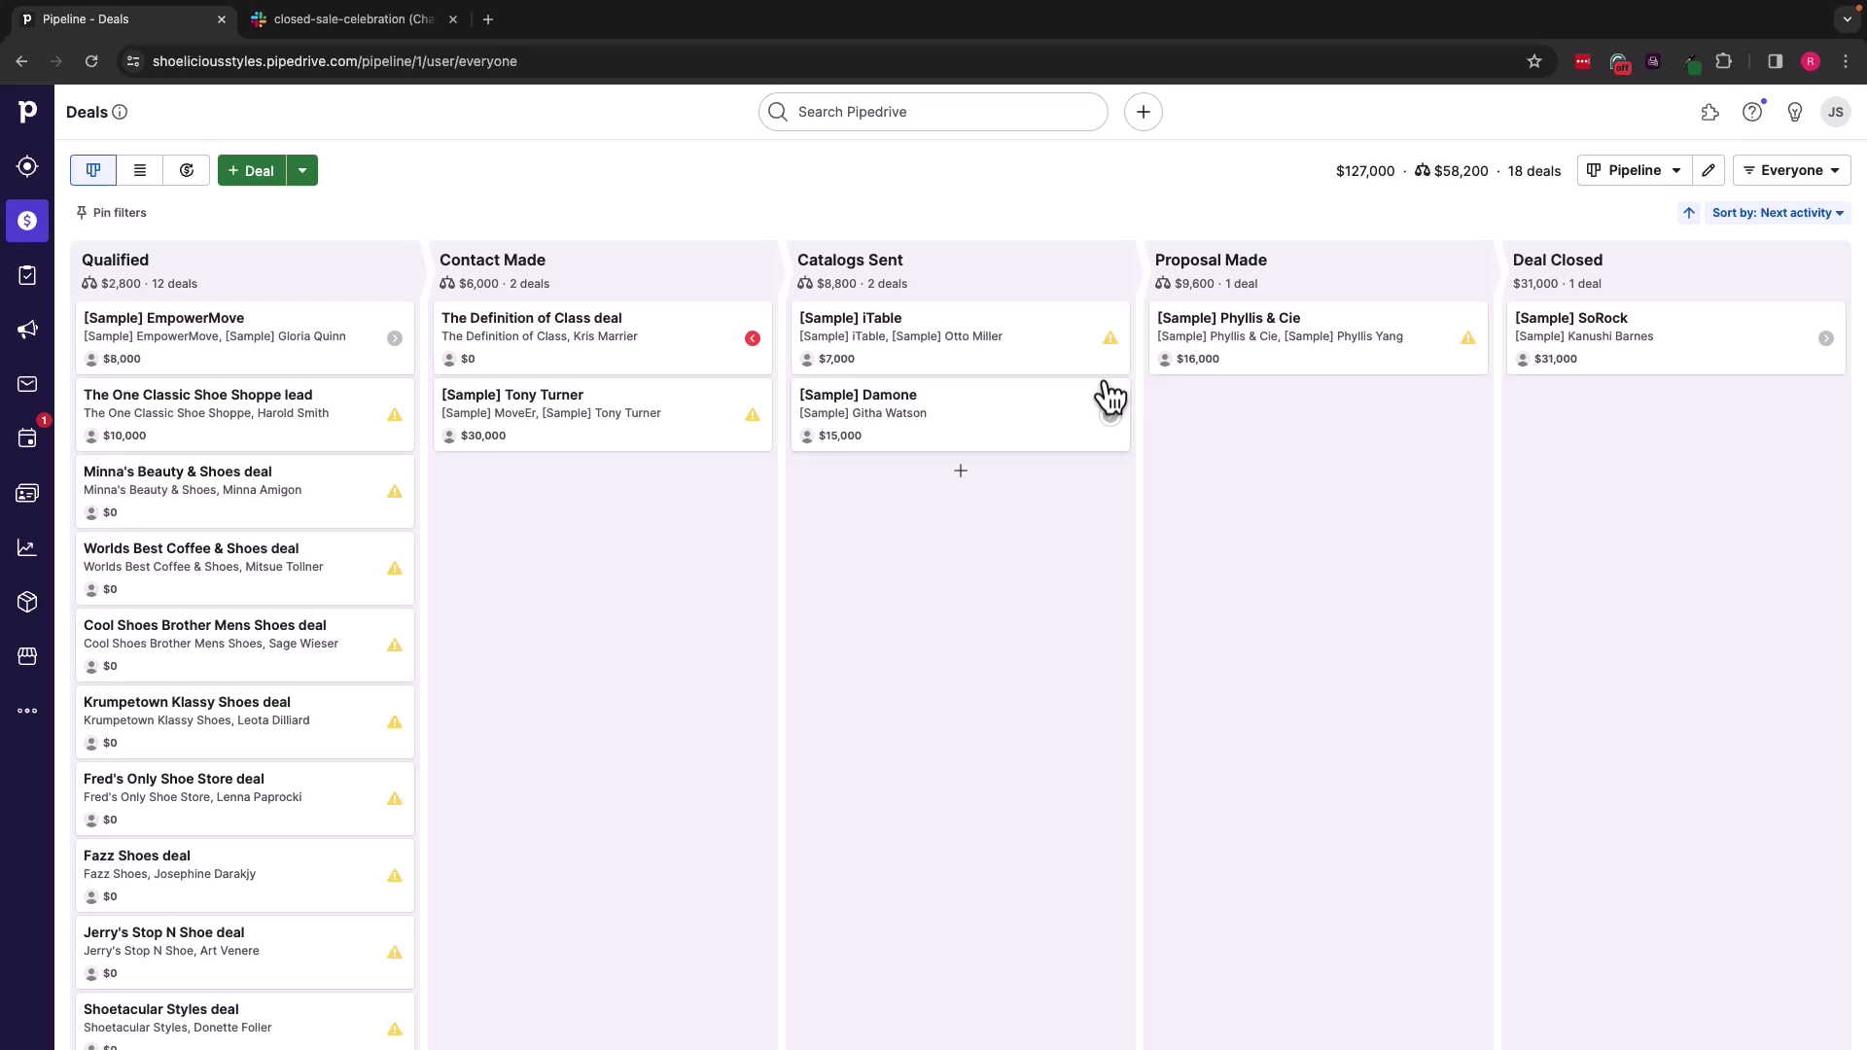
Step: Go to Tools and apps > Slack from the account menu
click(1836, 113)
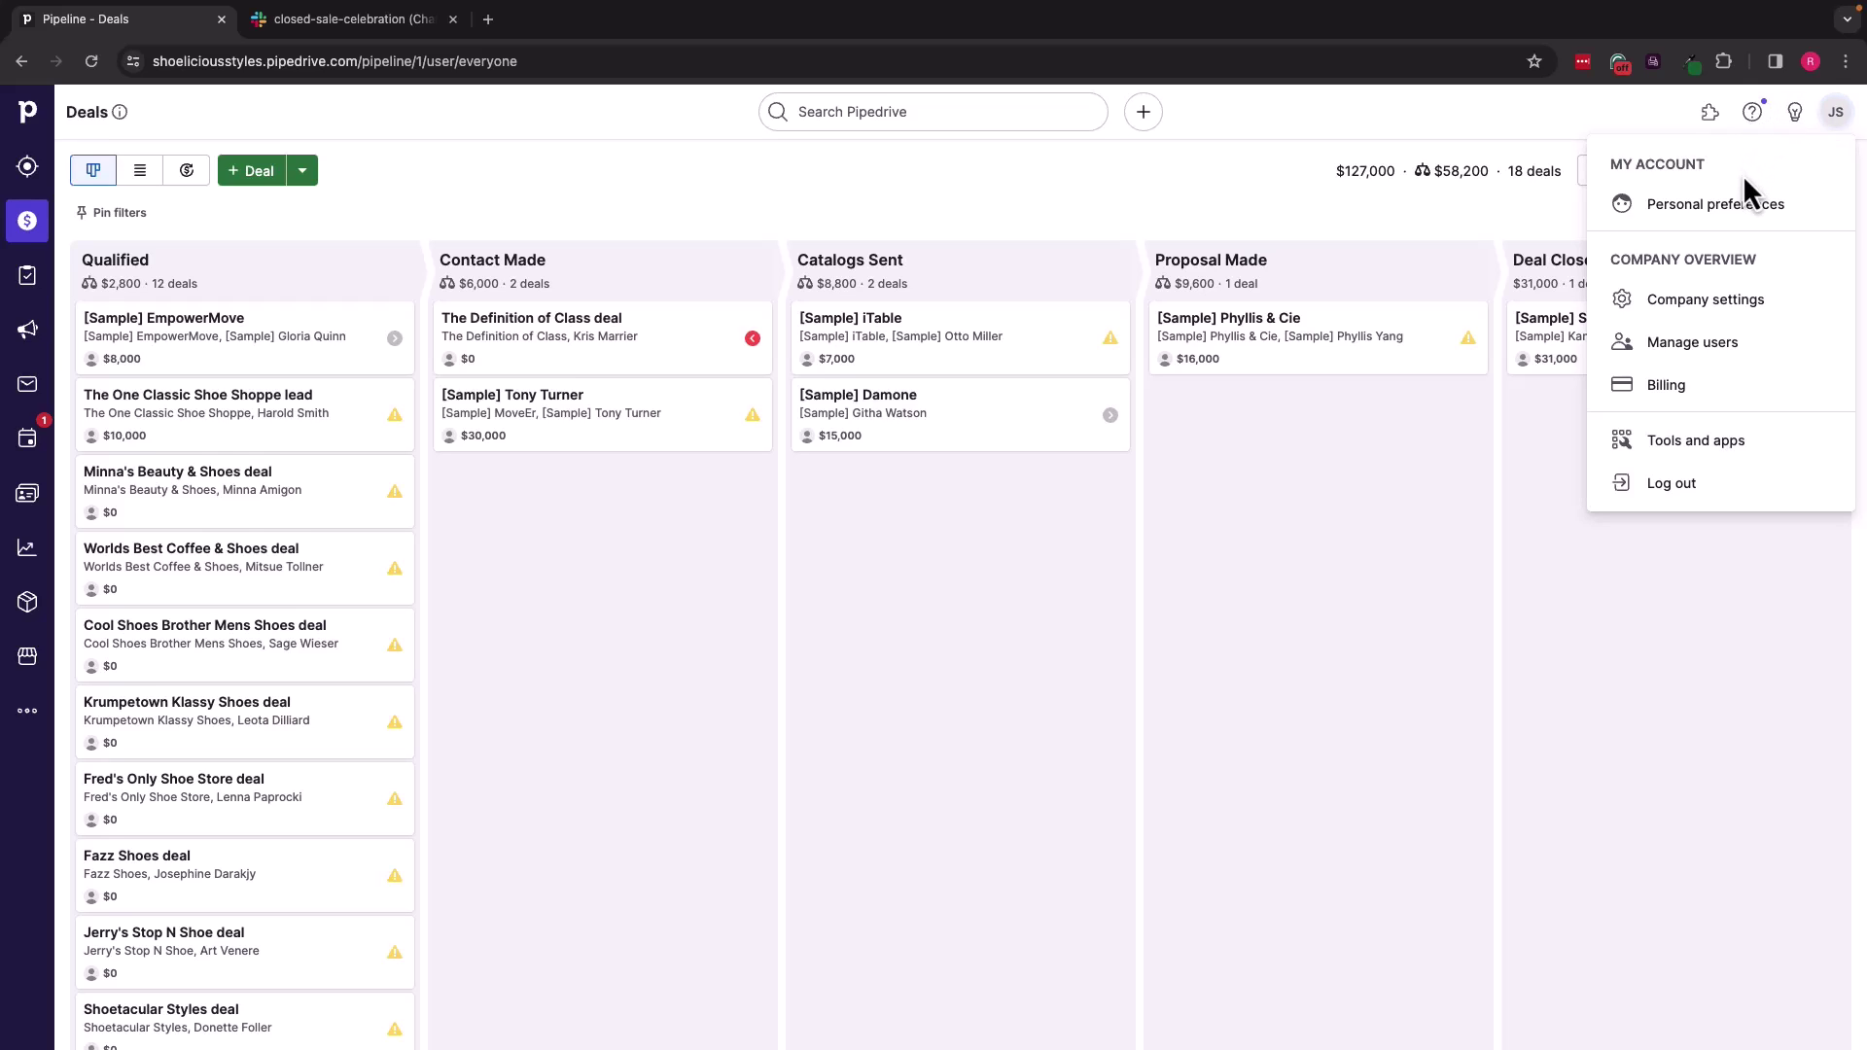
click(1667, 449)
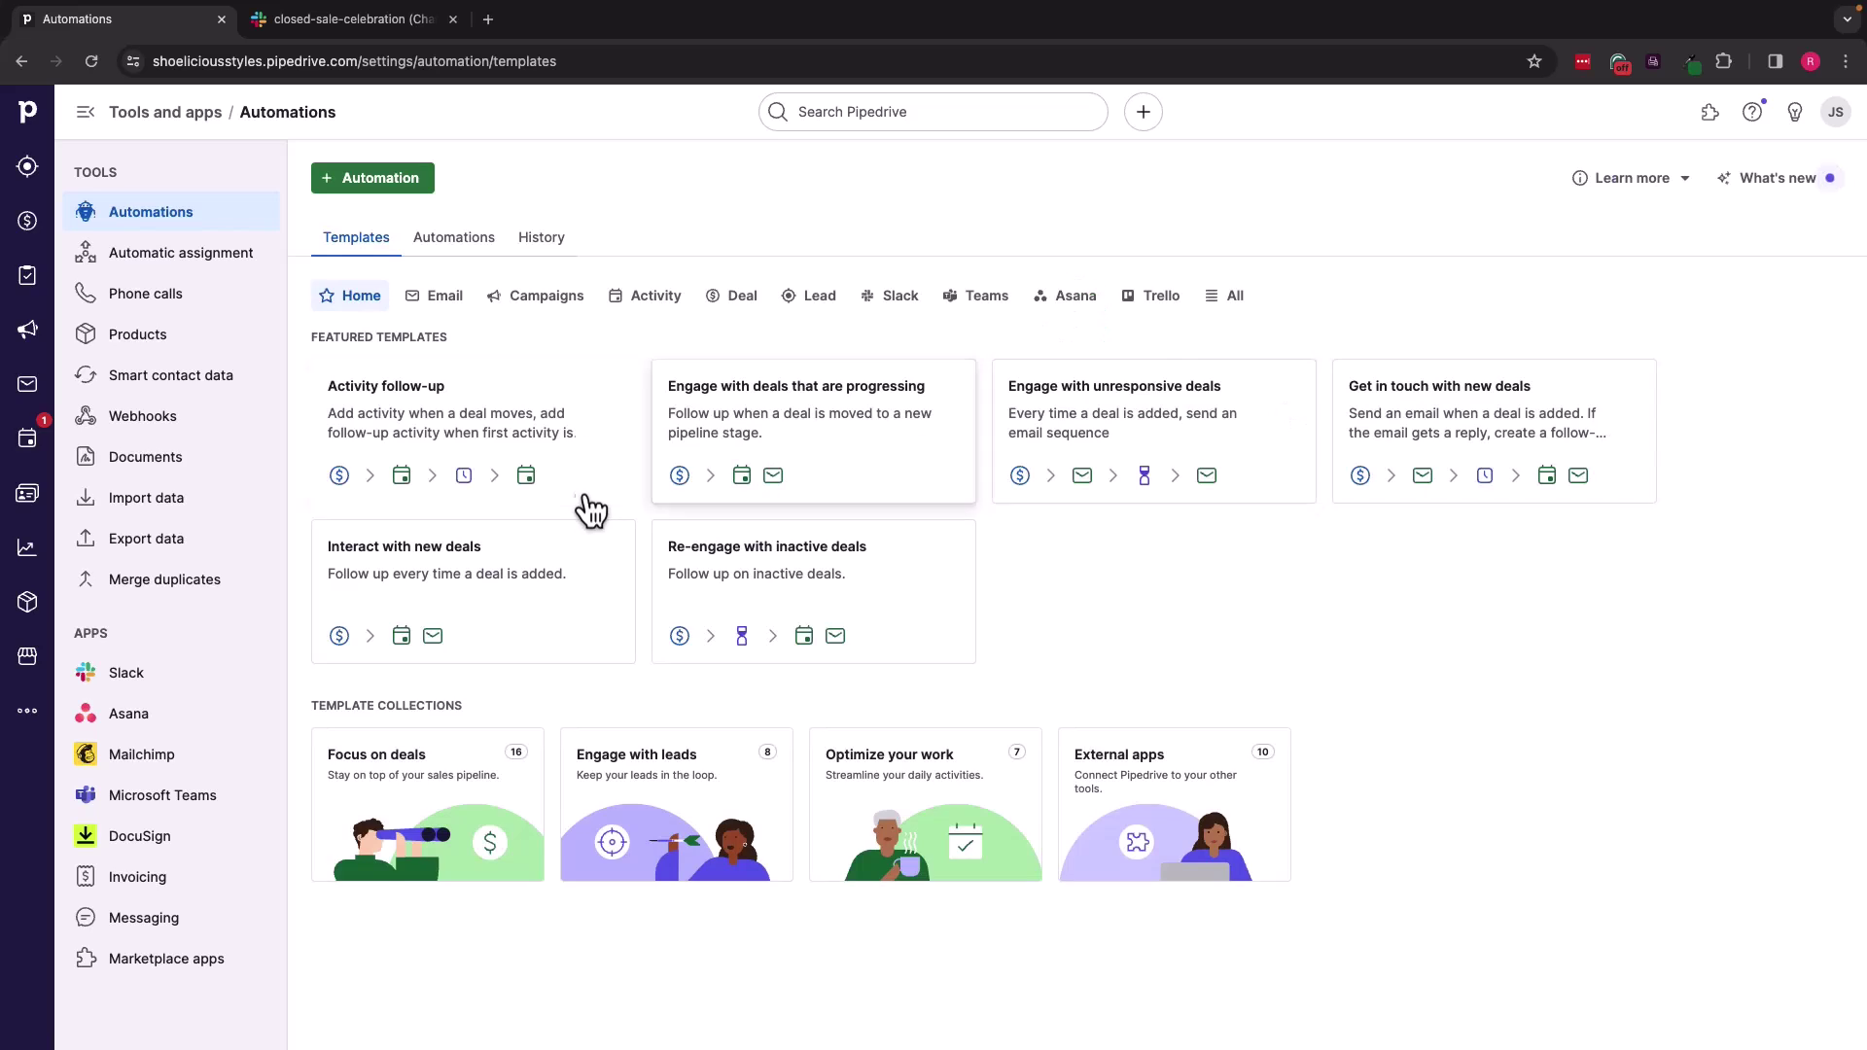
click(124, 677)
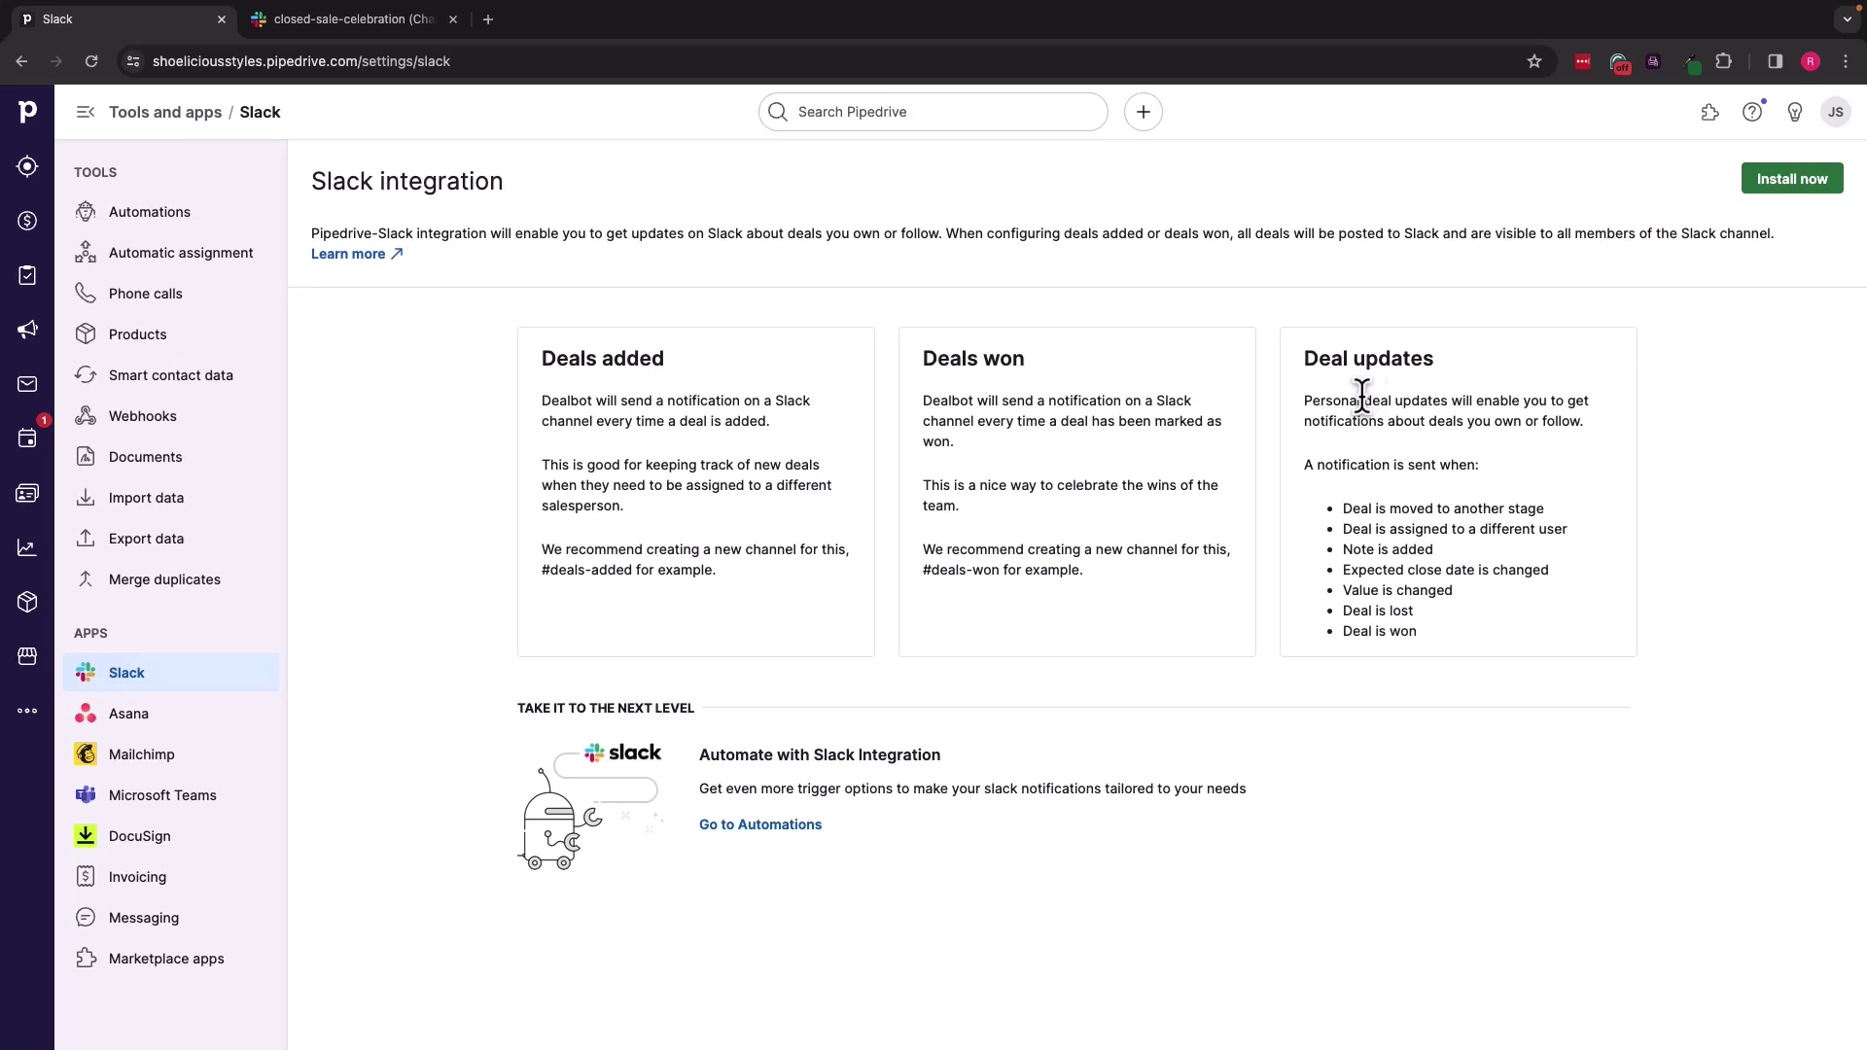
Step: Install Dealbot for Slack and approve its read-only permissions
click(1802, 181)
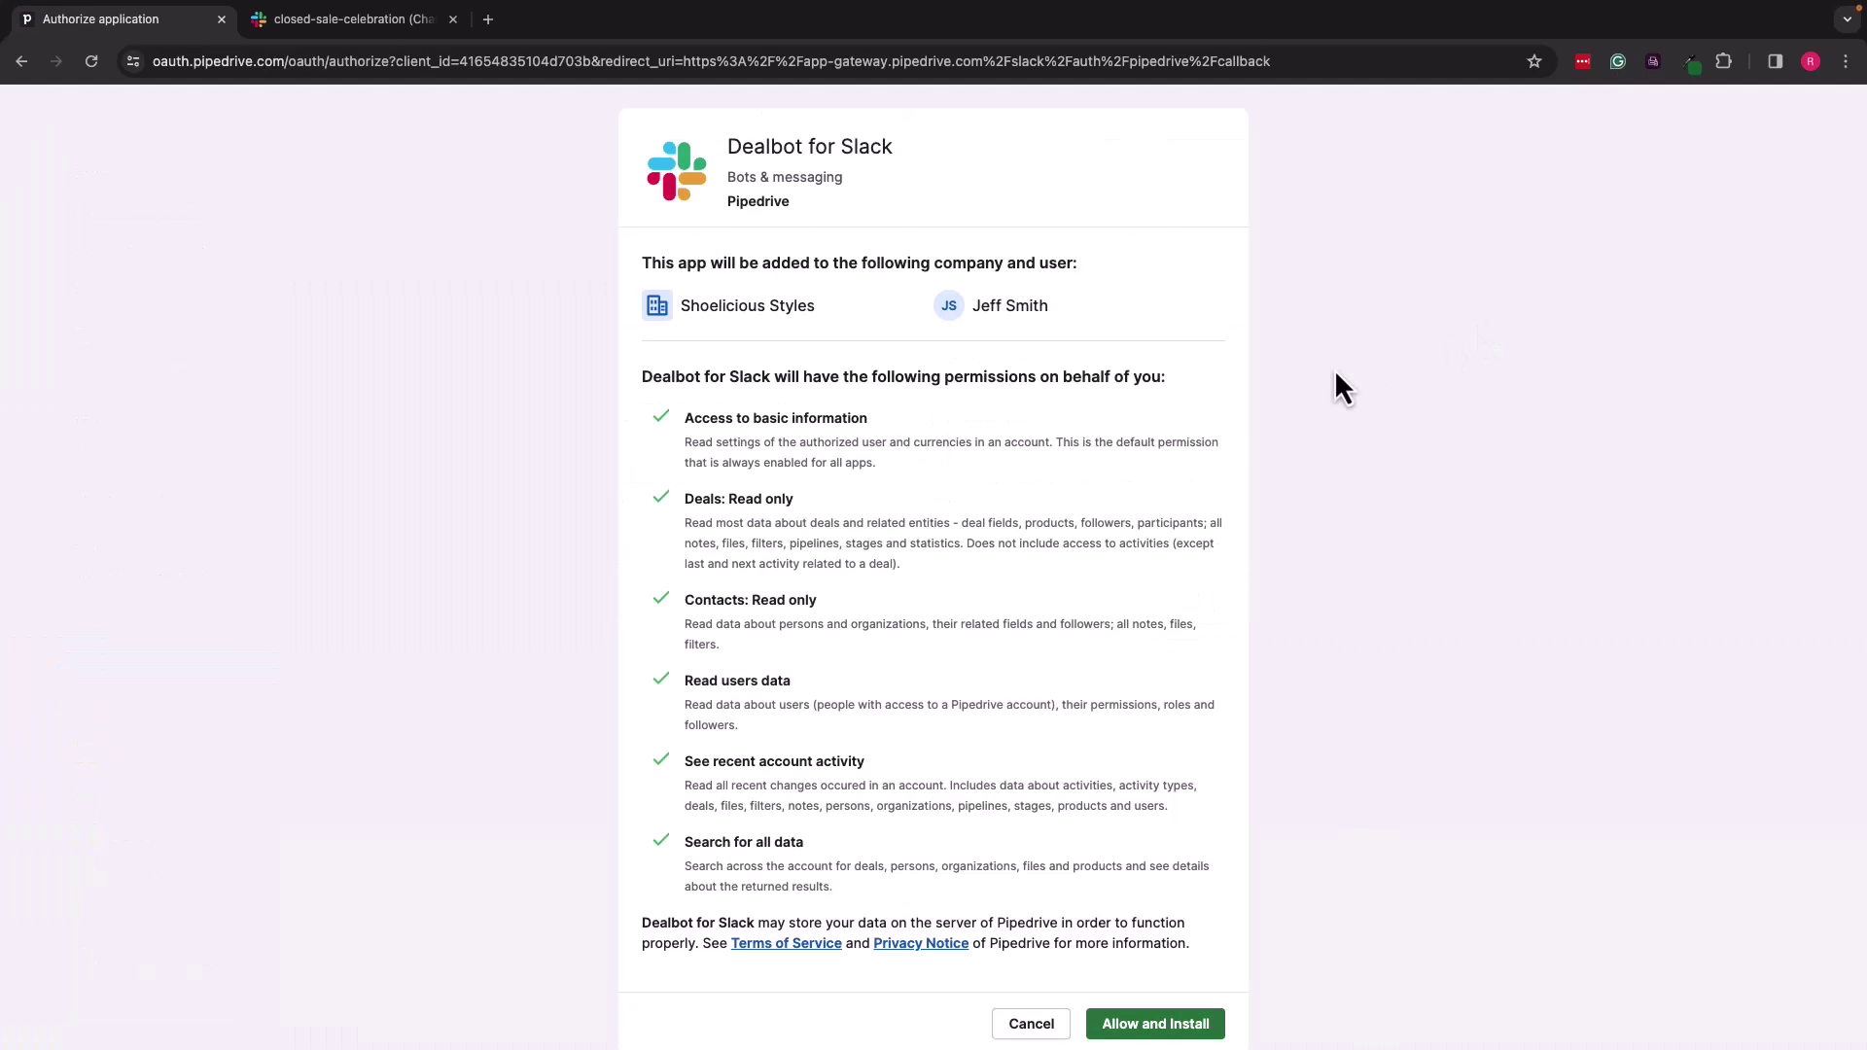
scroll(1153, 983, down, 1)
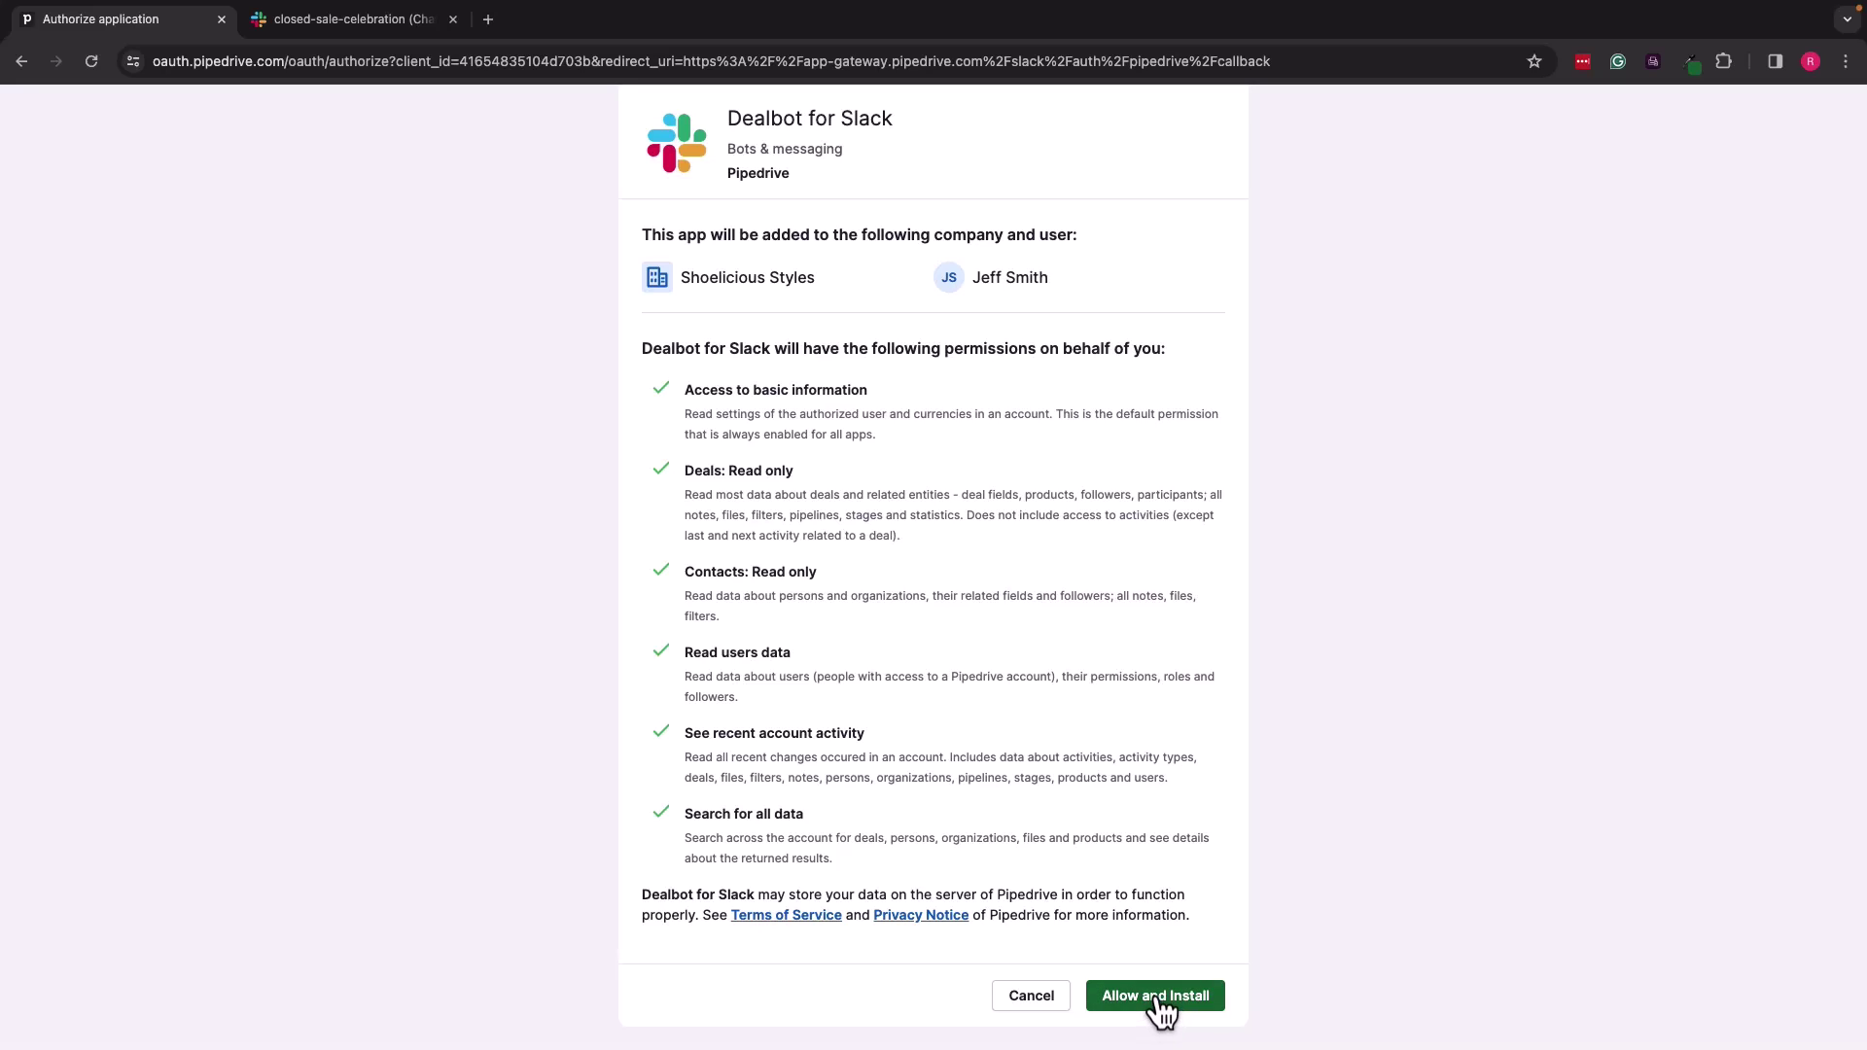
click(1160, 1007)
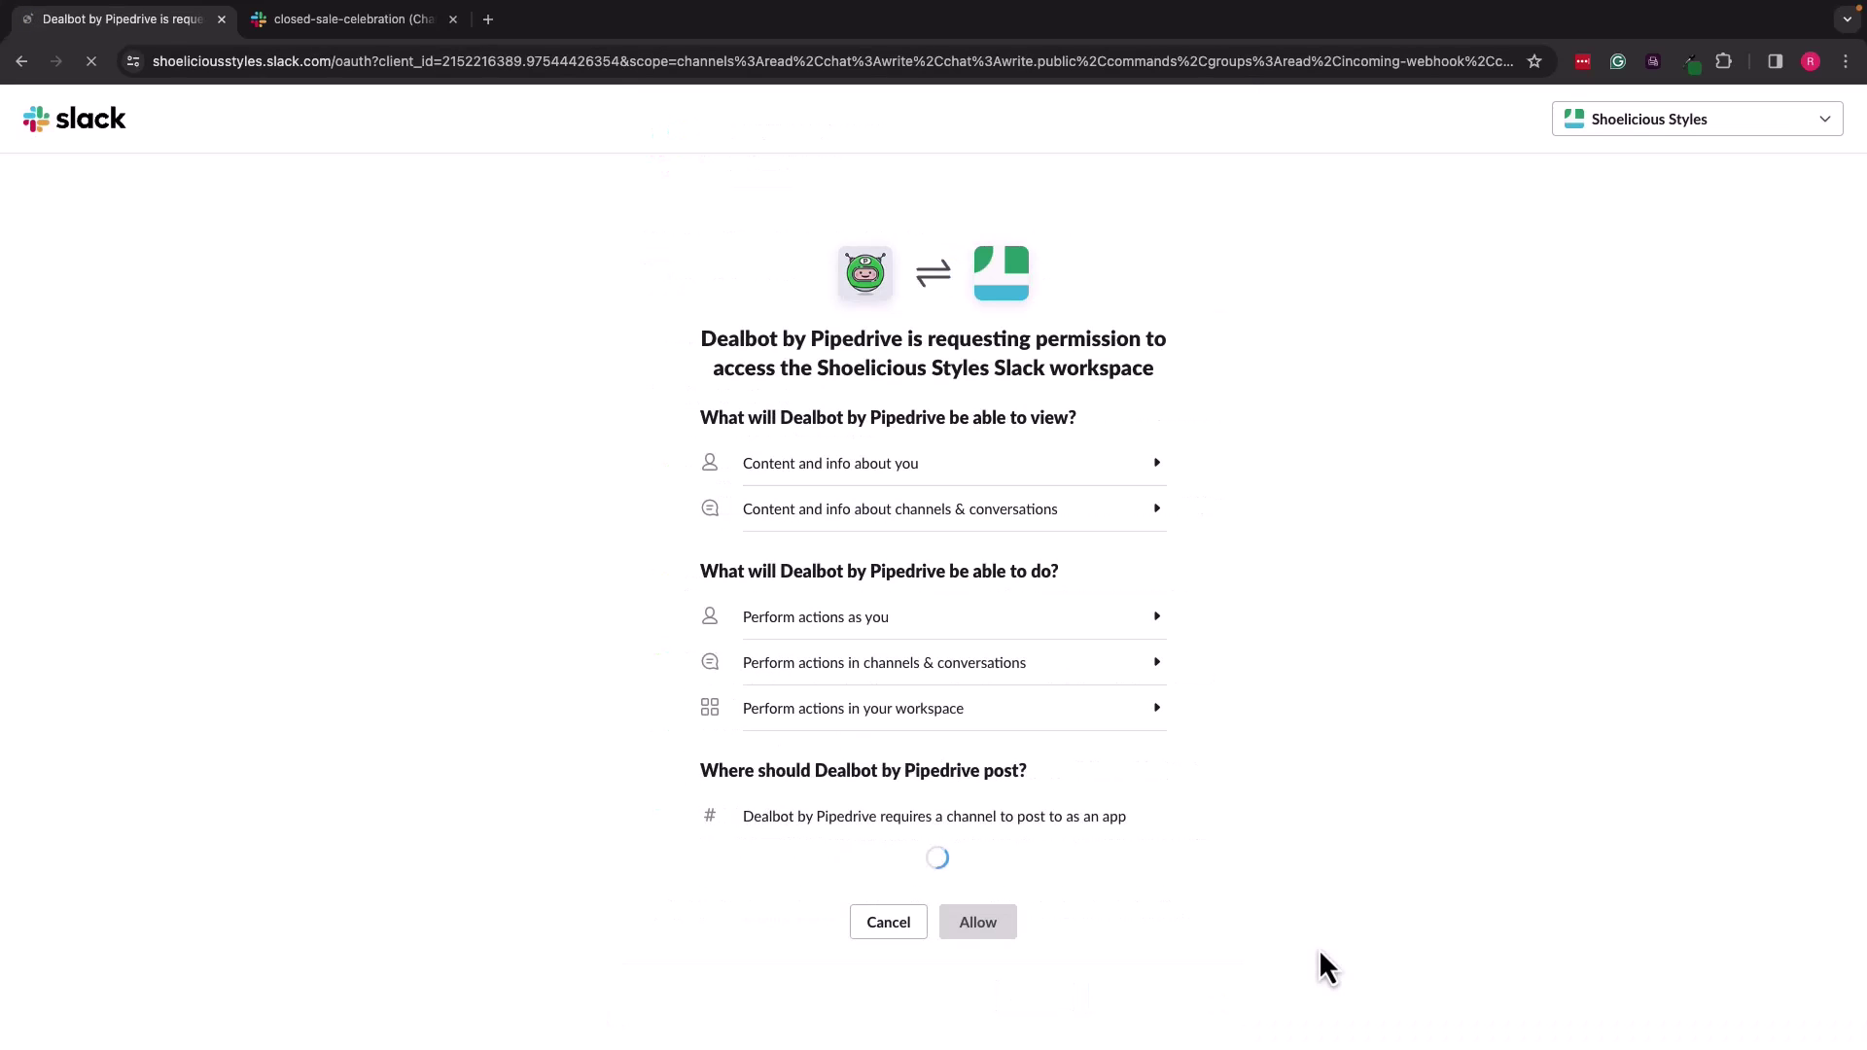
Step: Allow Dealbot into the Shoelicious Styles workspace, posting to #announcements
click(1110, 855)
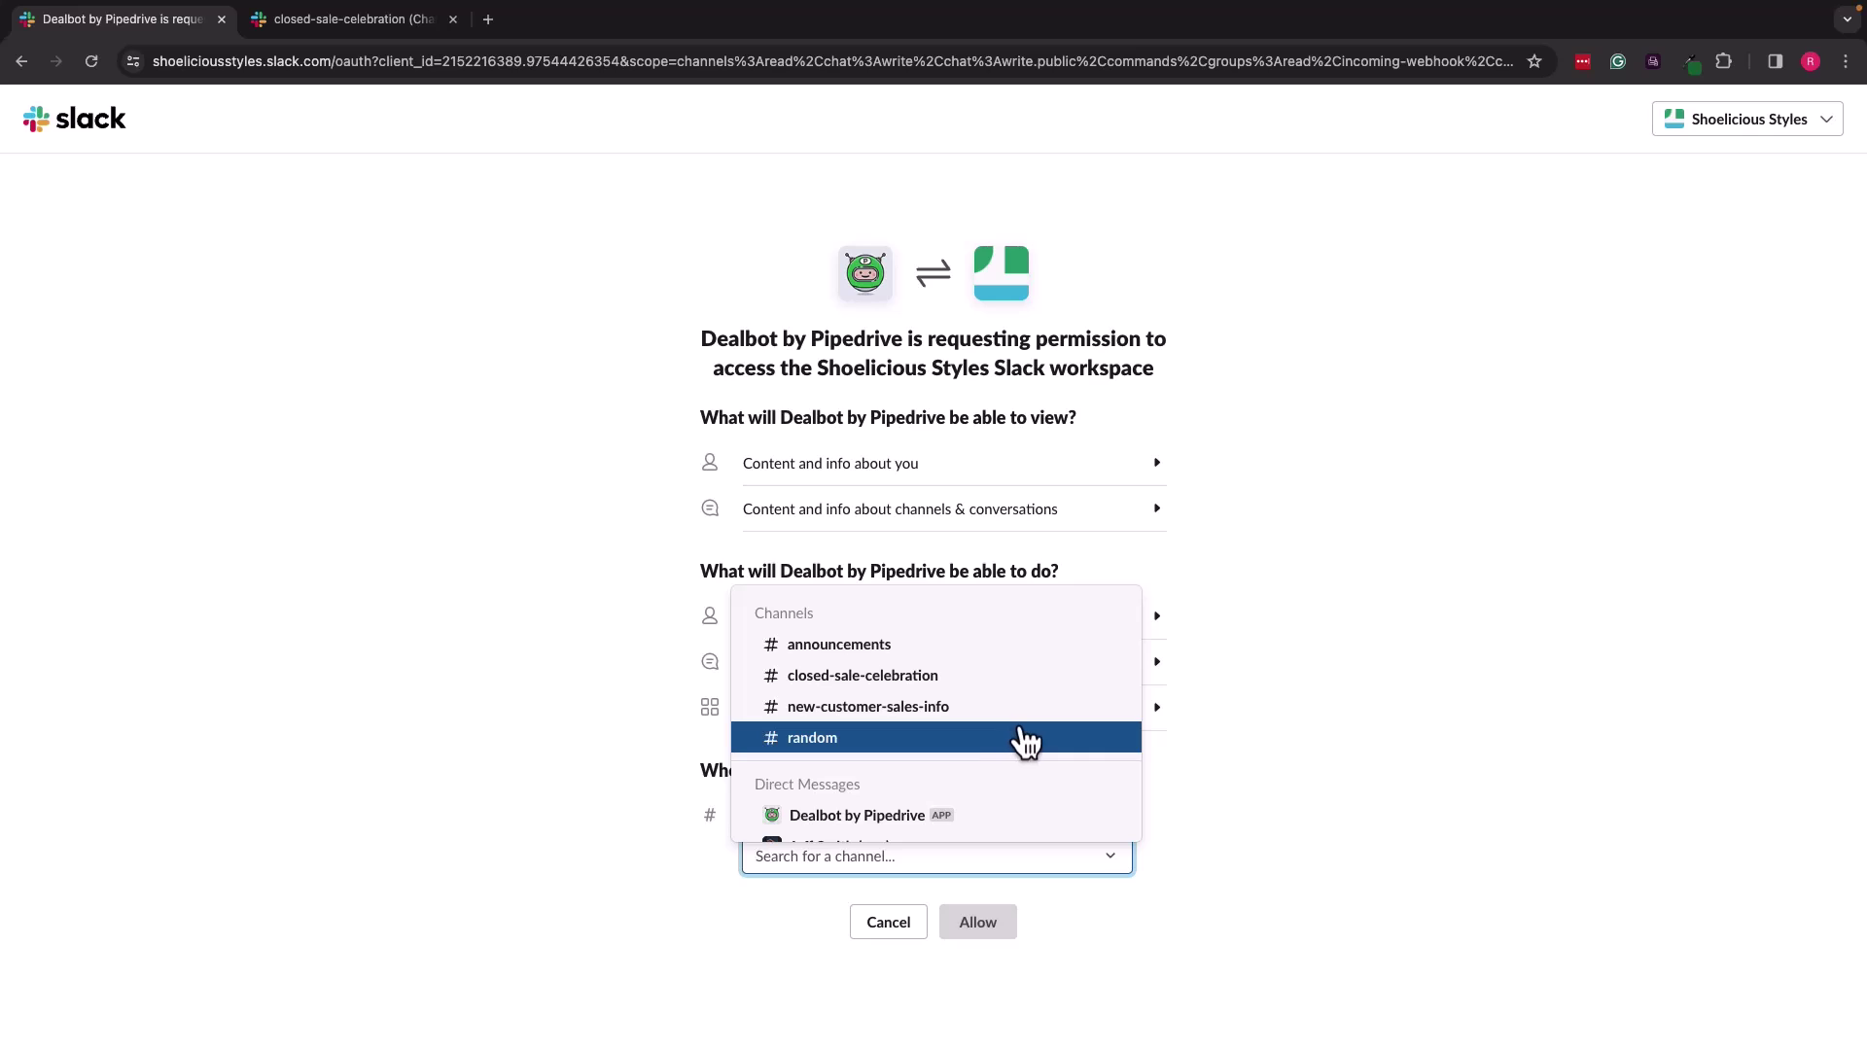
click(1007, 646)
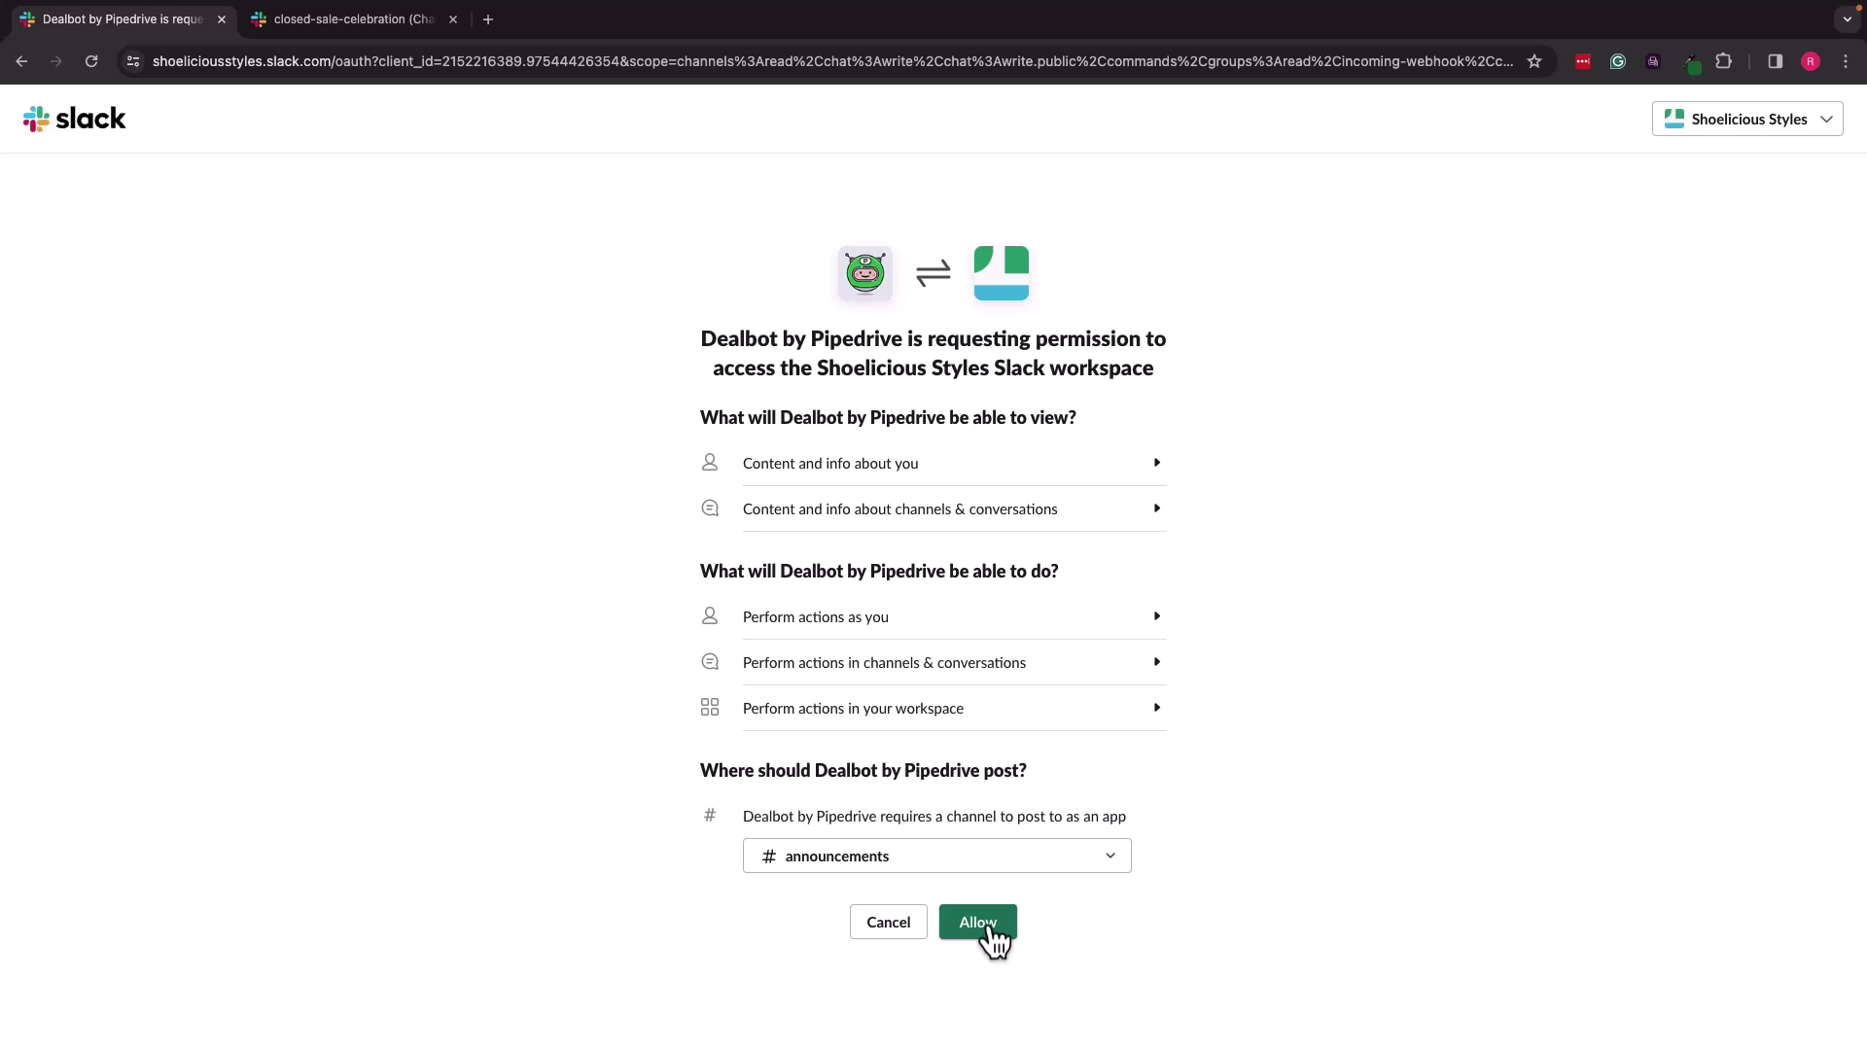
click(978, 924)
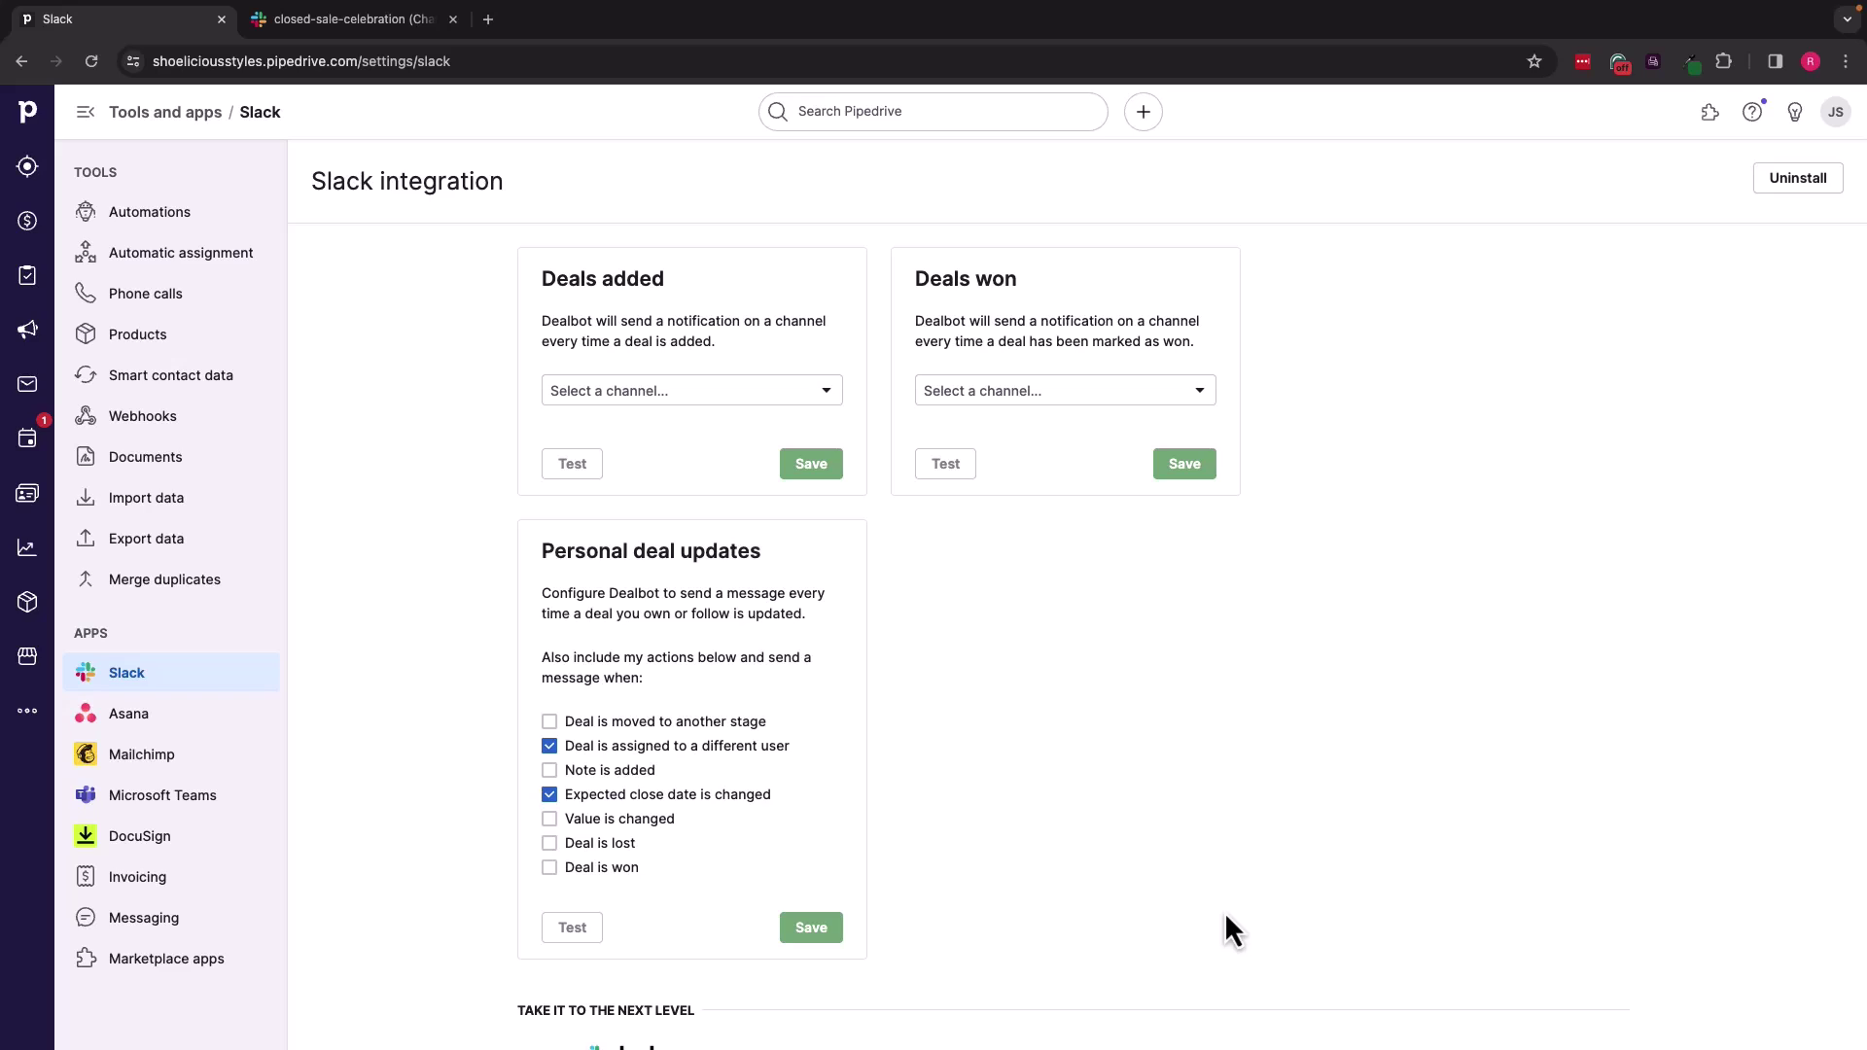
Step: Choose #new-customer-sales-info for new-deal alerts and #closed-sale-celebration for won-deal alerts
click(830, 405)
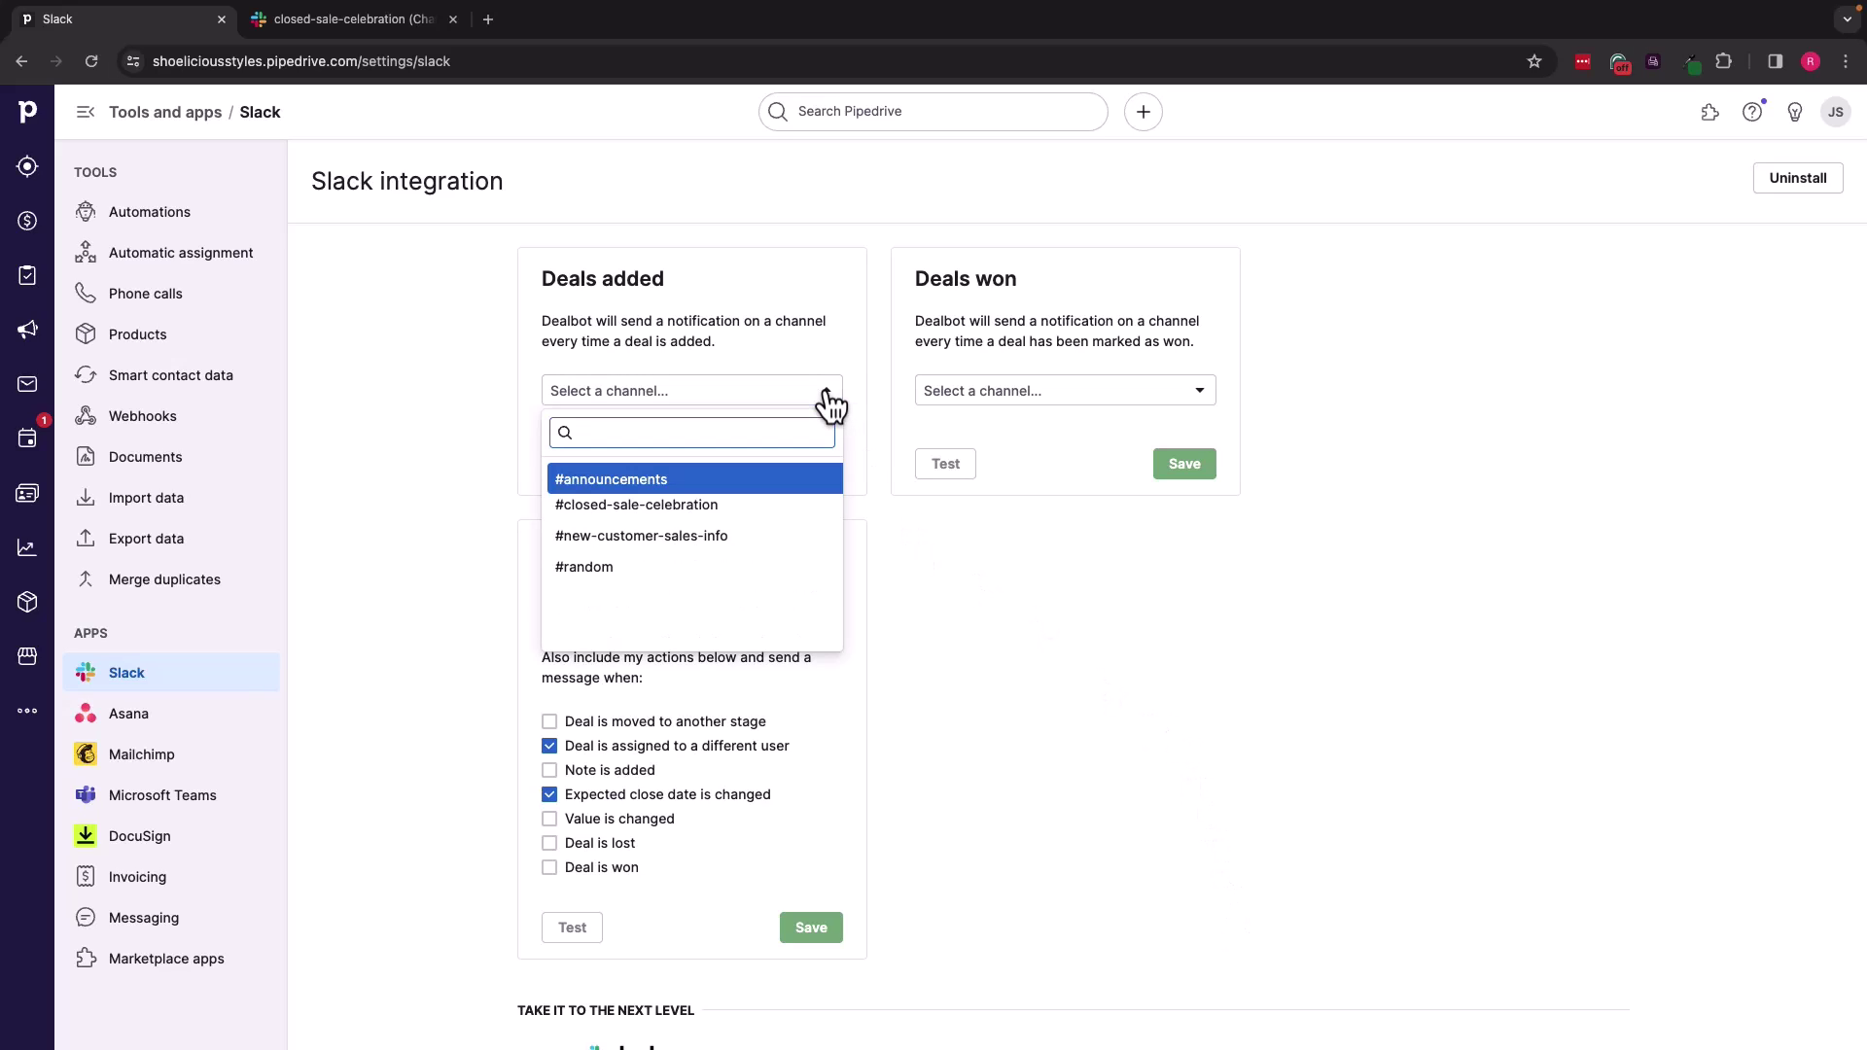
click(732, 541)
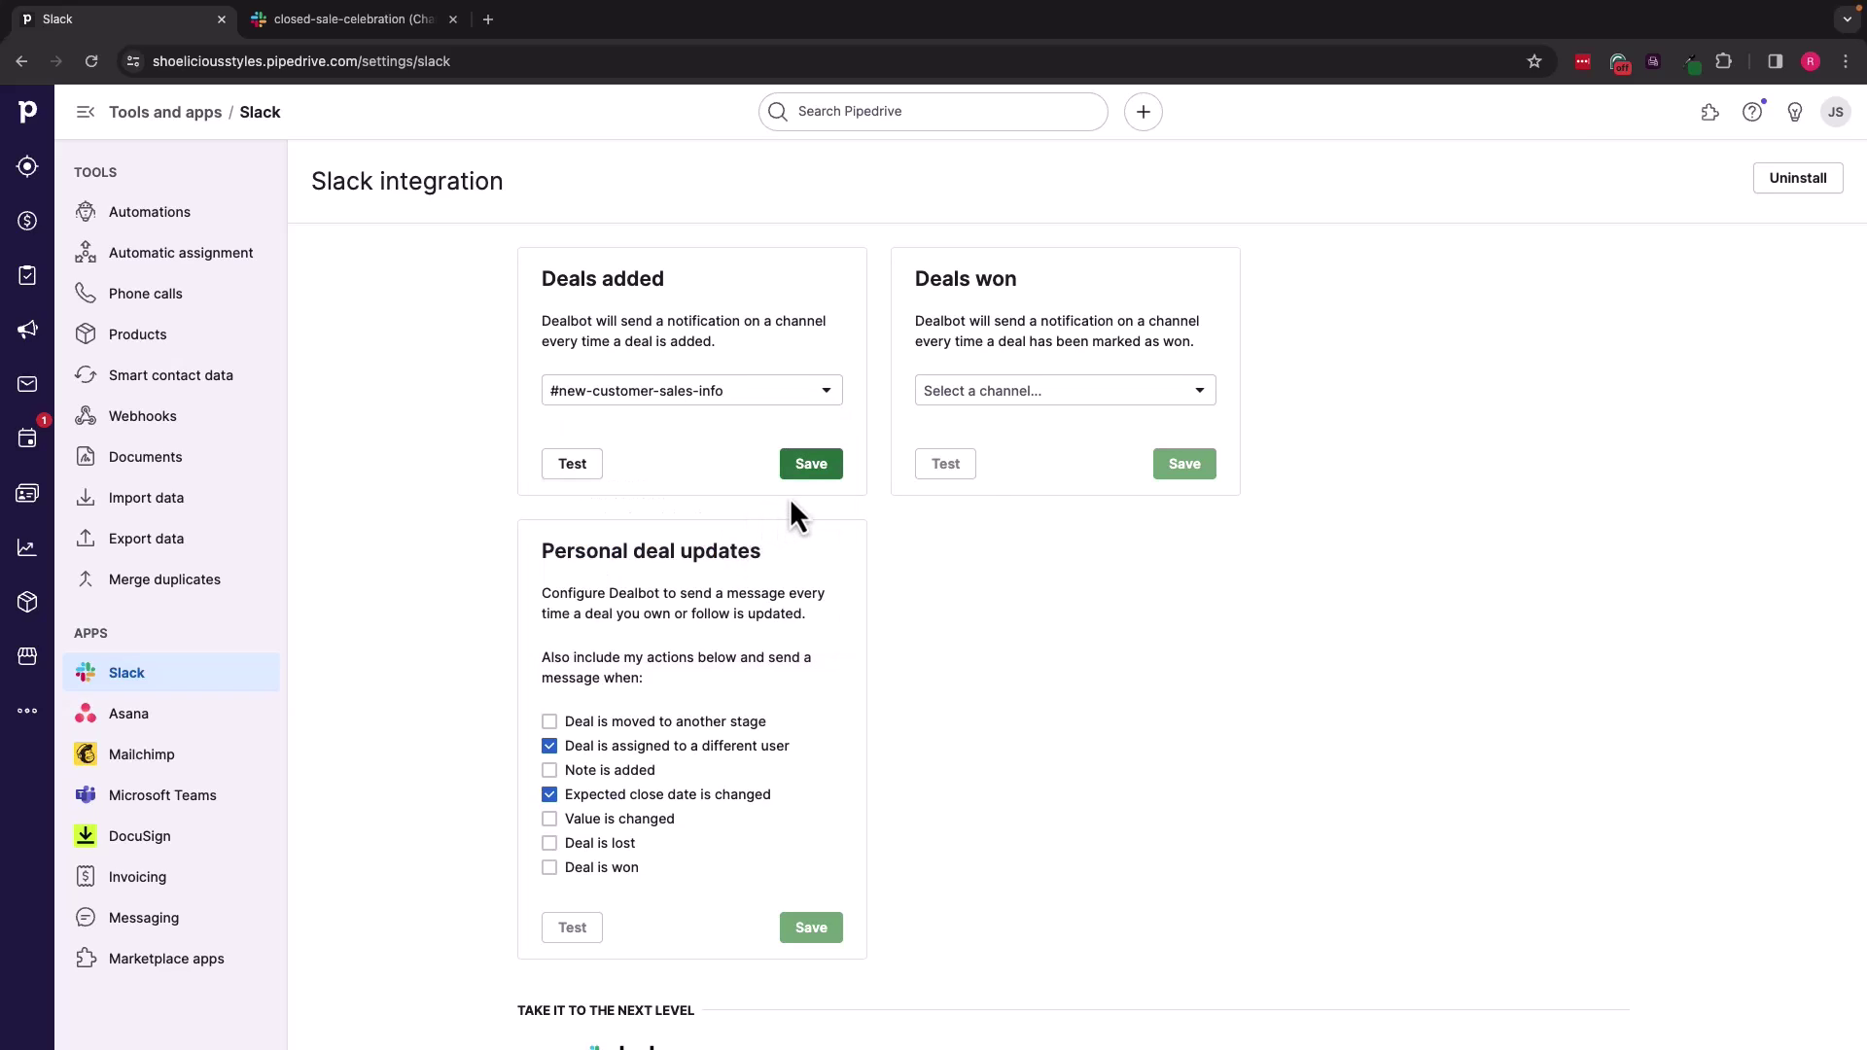
click(1092, 398)
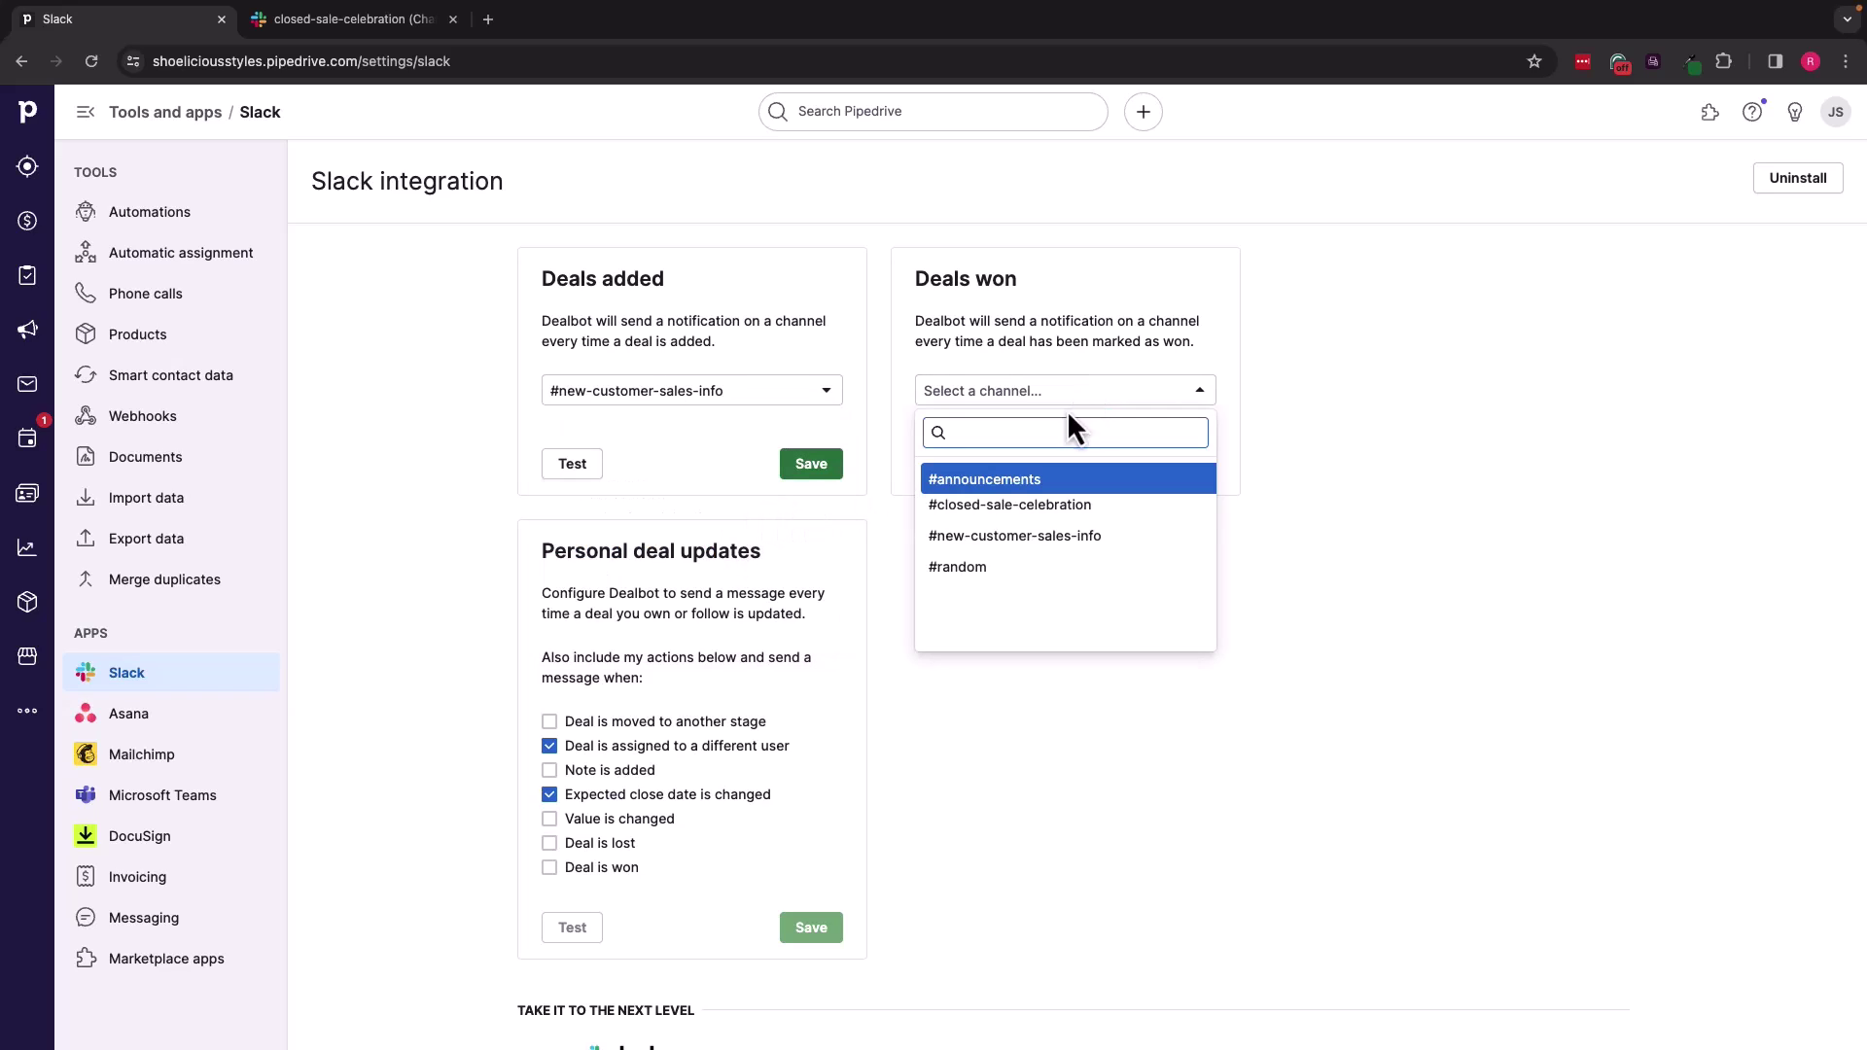
click(989, 507)
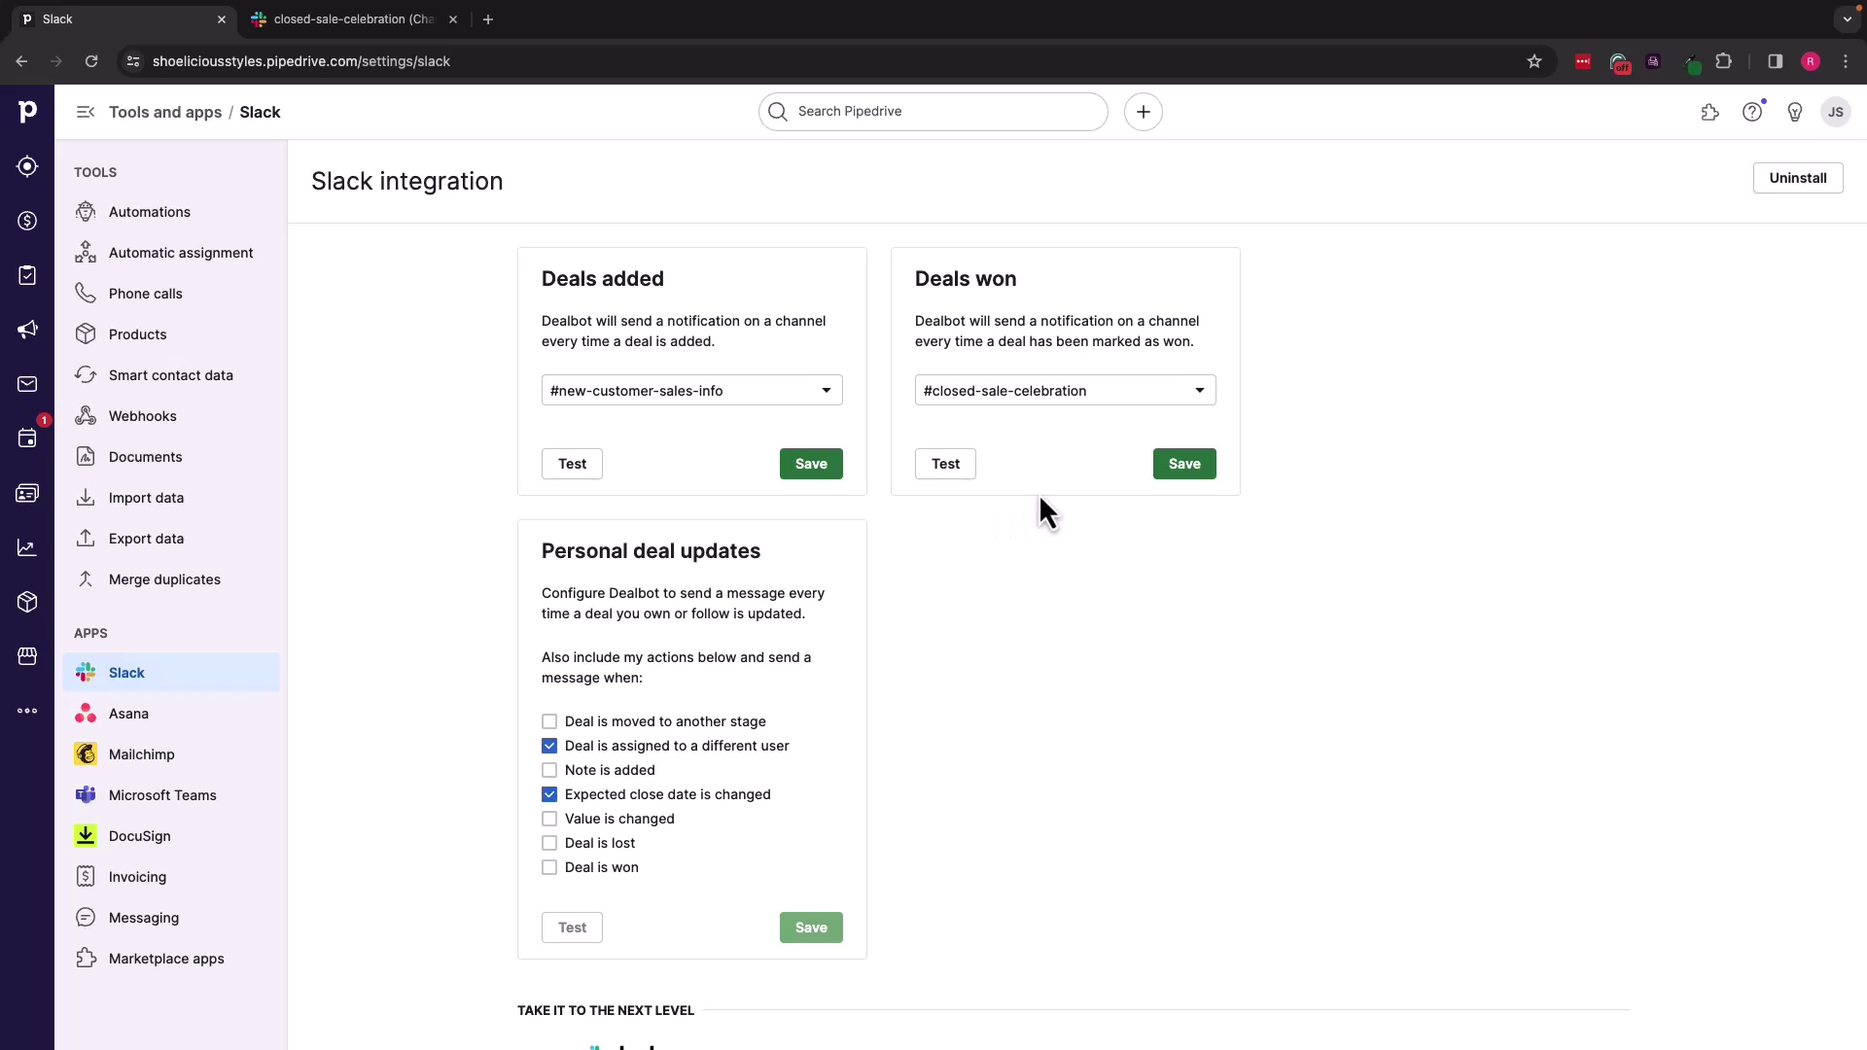
Step: Save both notification channels and send a test won-deal alert to Slack
click(1187, 471)
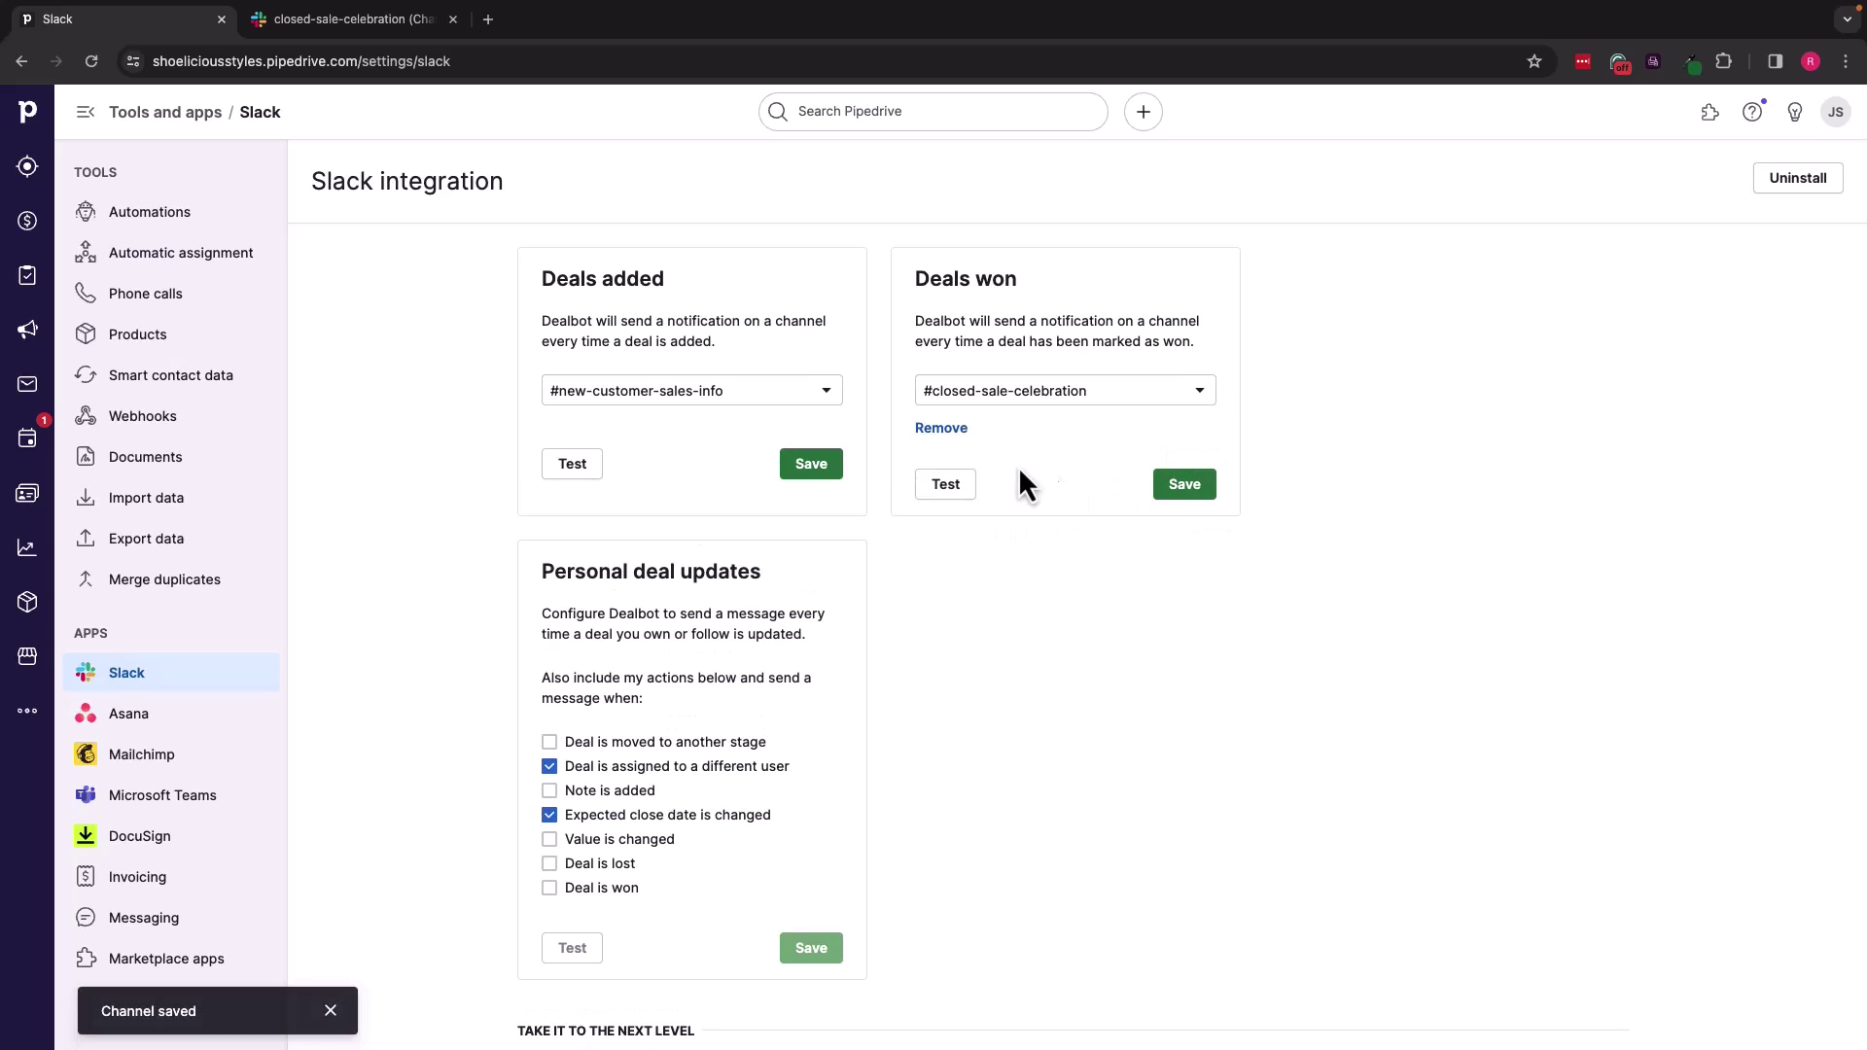
click(811, 465)
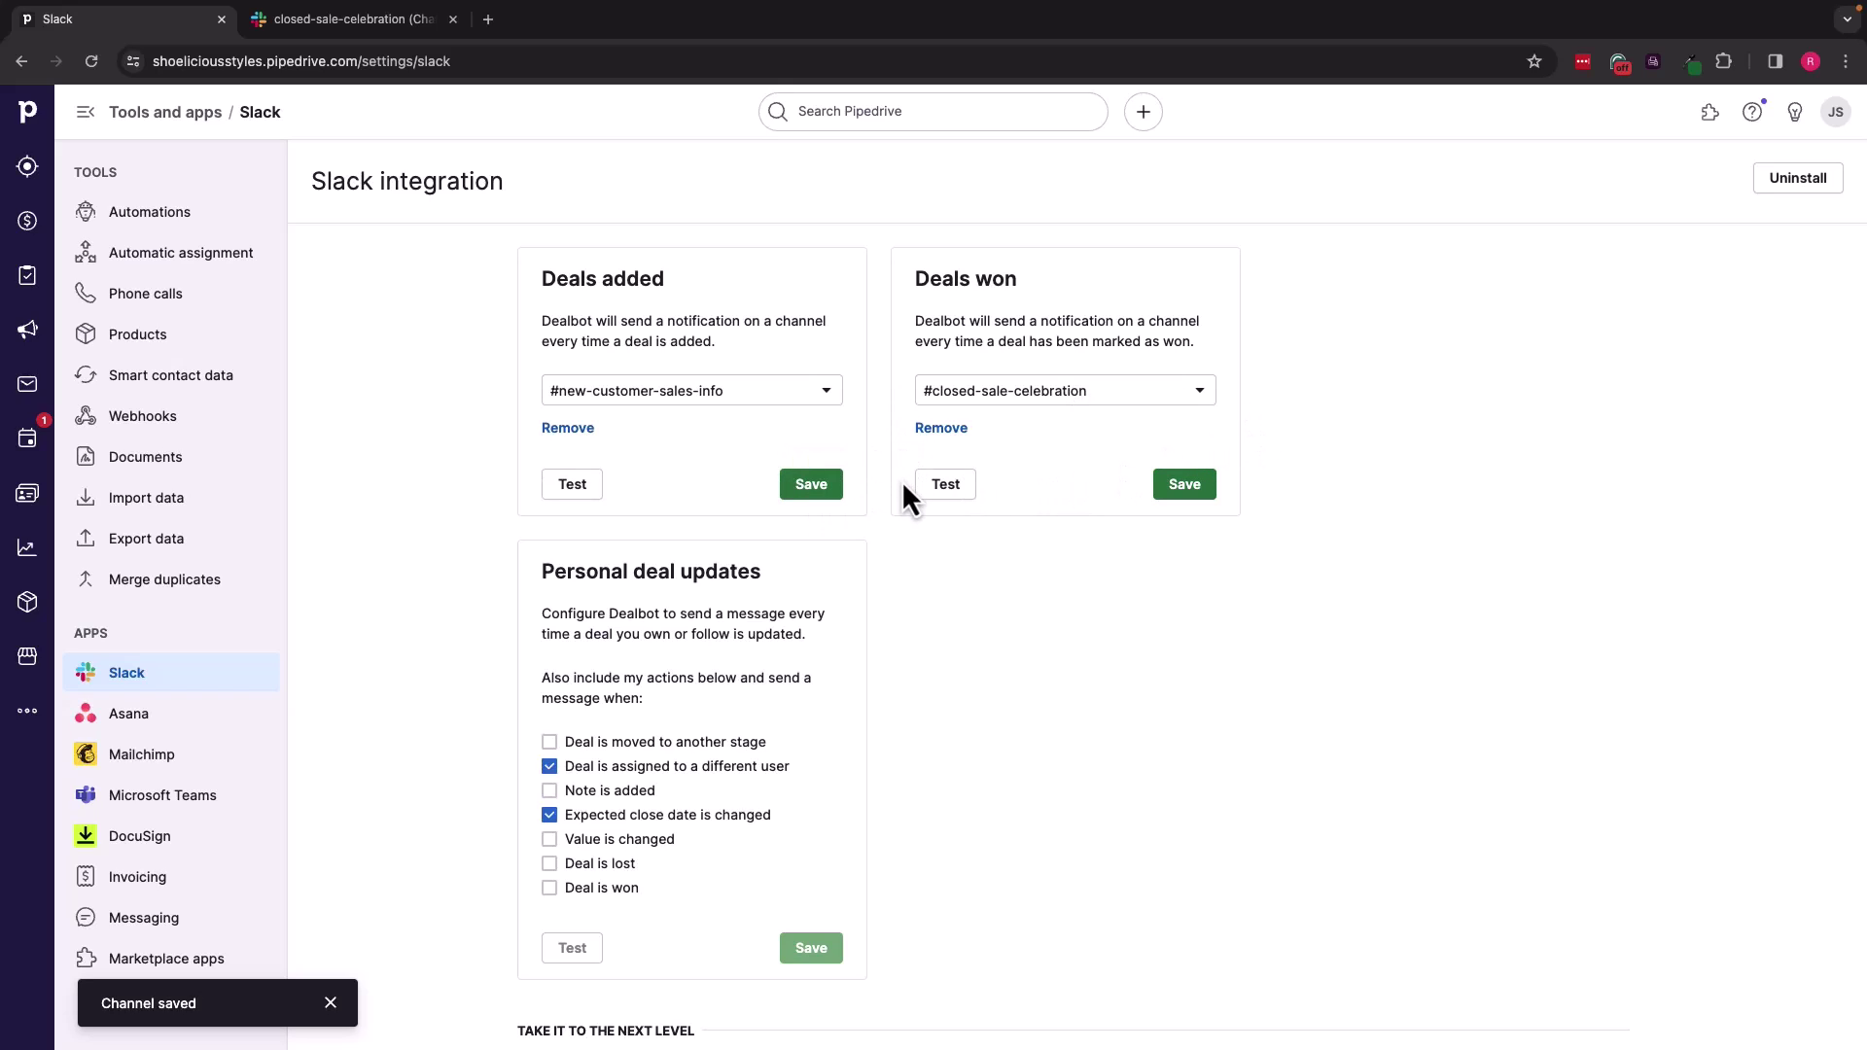
click(948, 494)
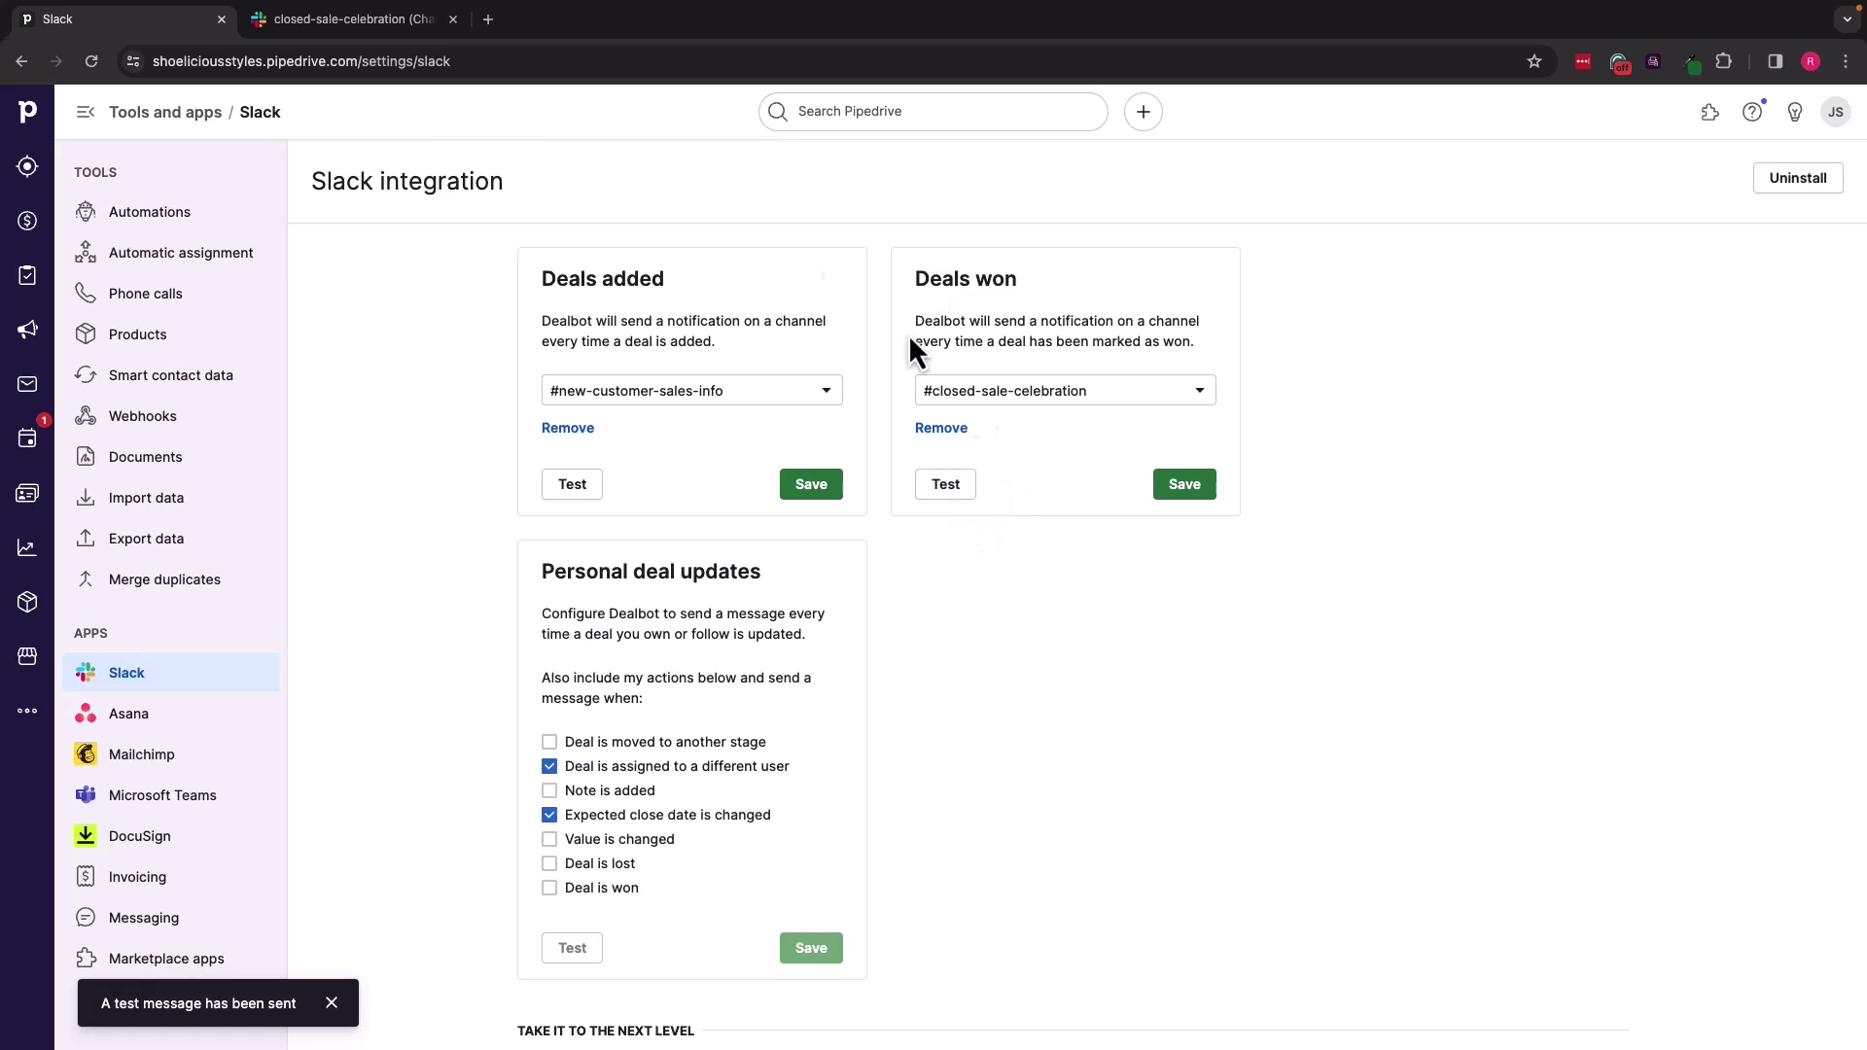
click(353, 21)
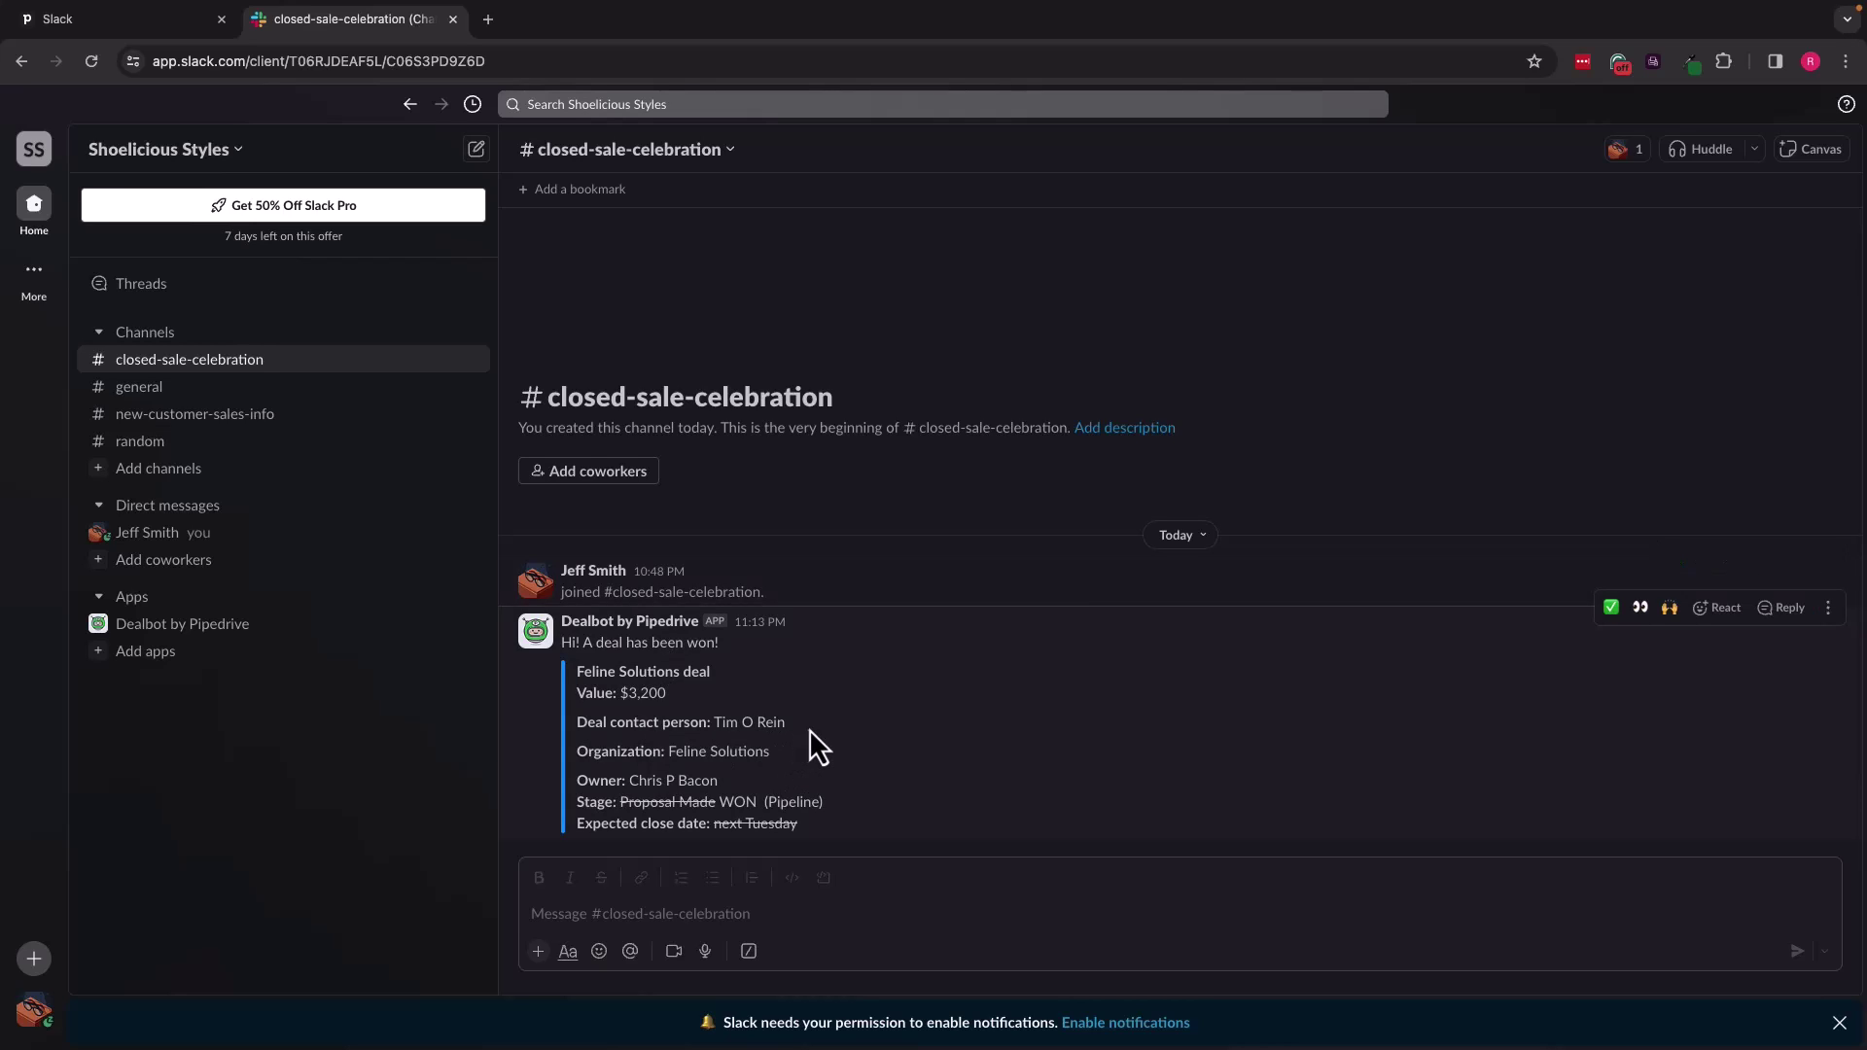
Step: React to Dealbot's won $3,200 Feline Solutions message with the raised-hands emoji
click(1716, 620)
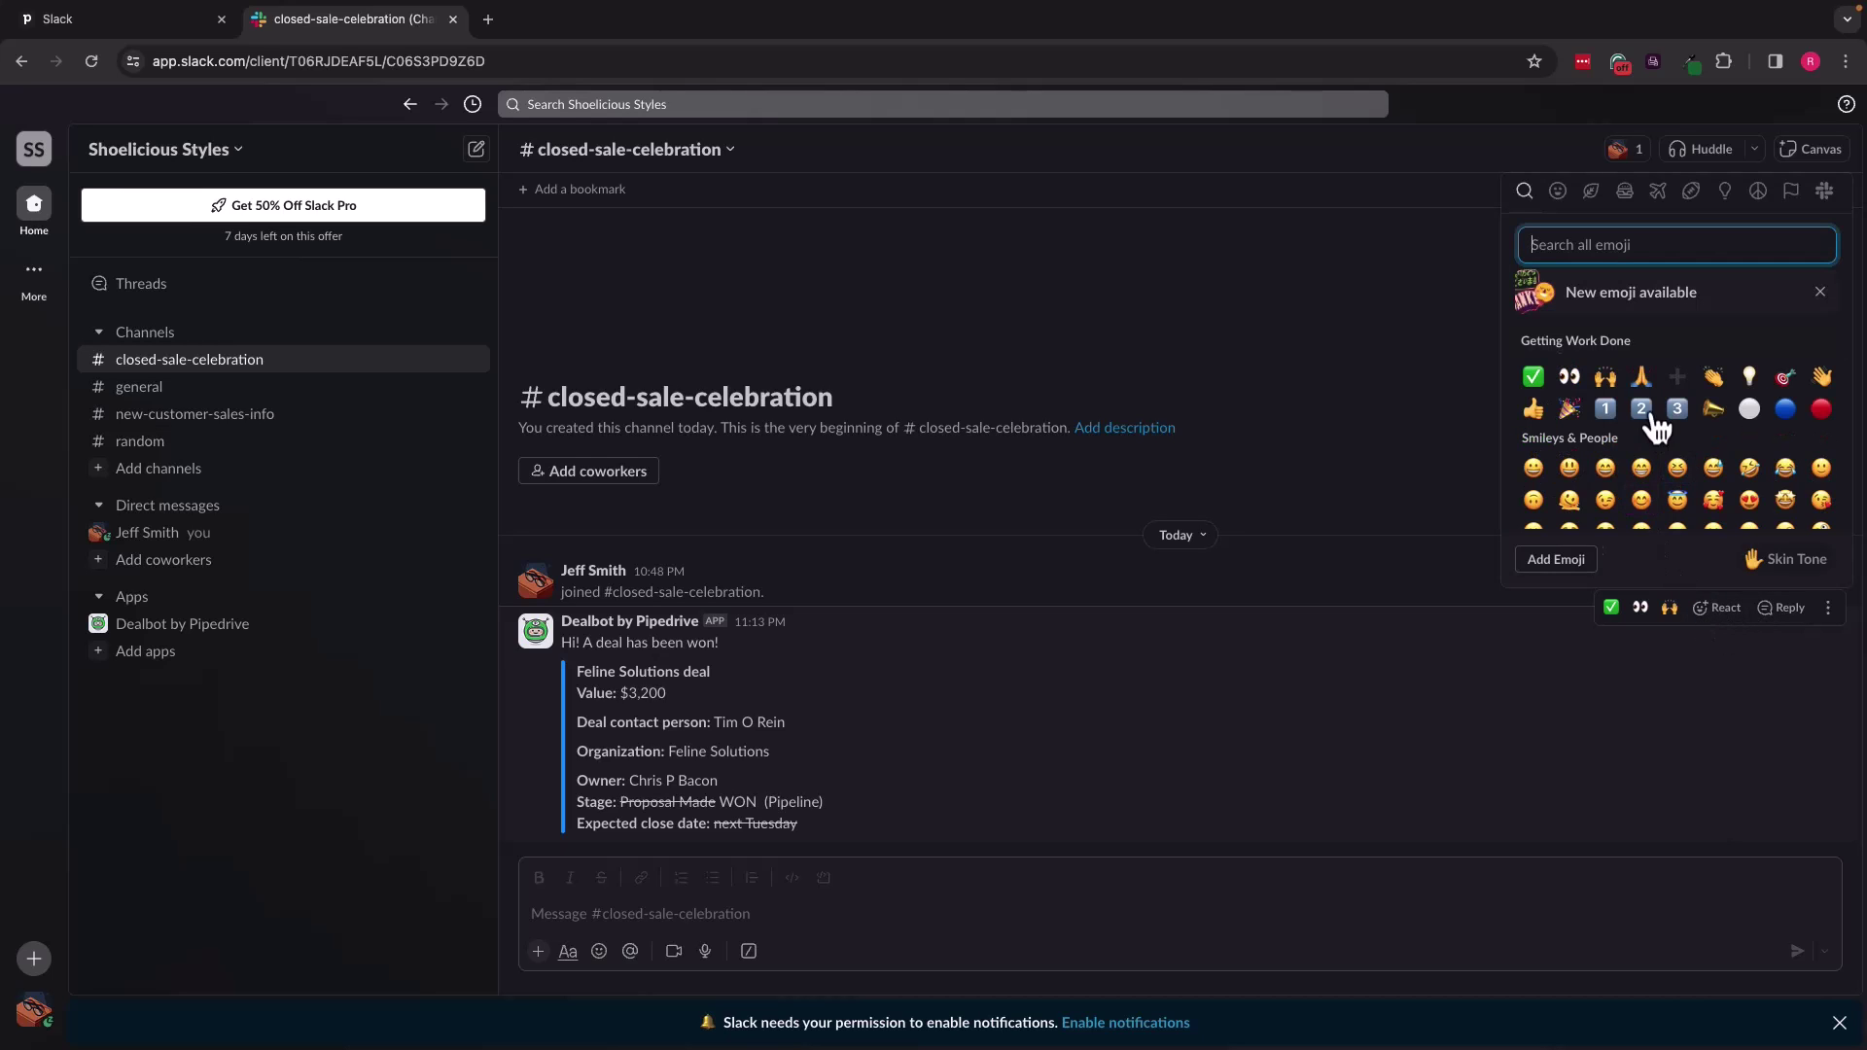
click(1607, 379)
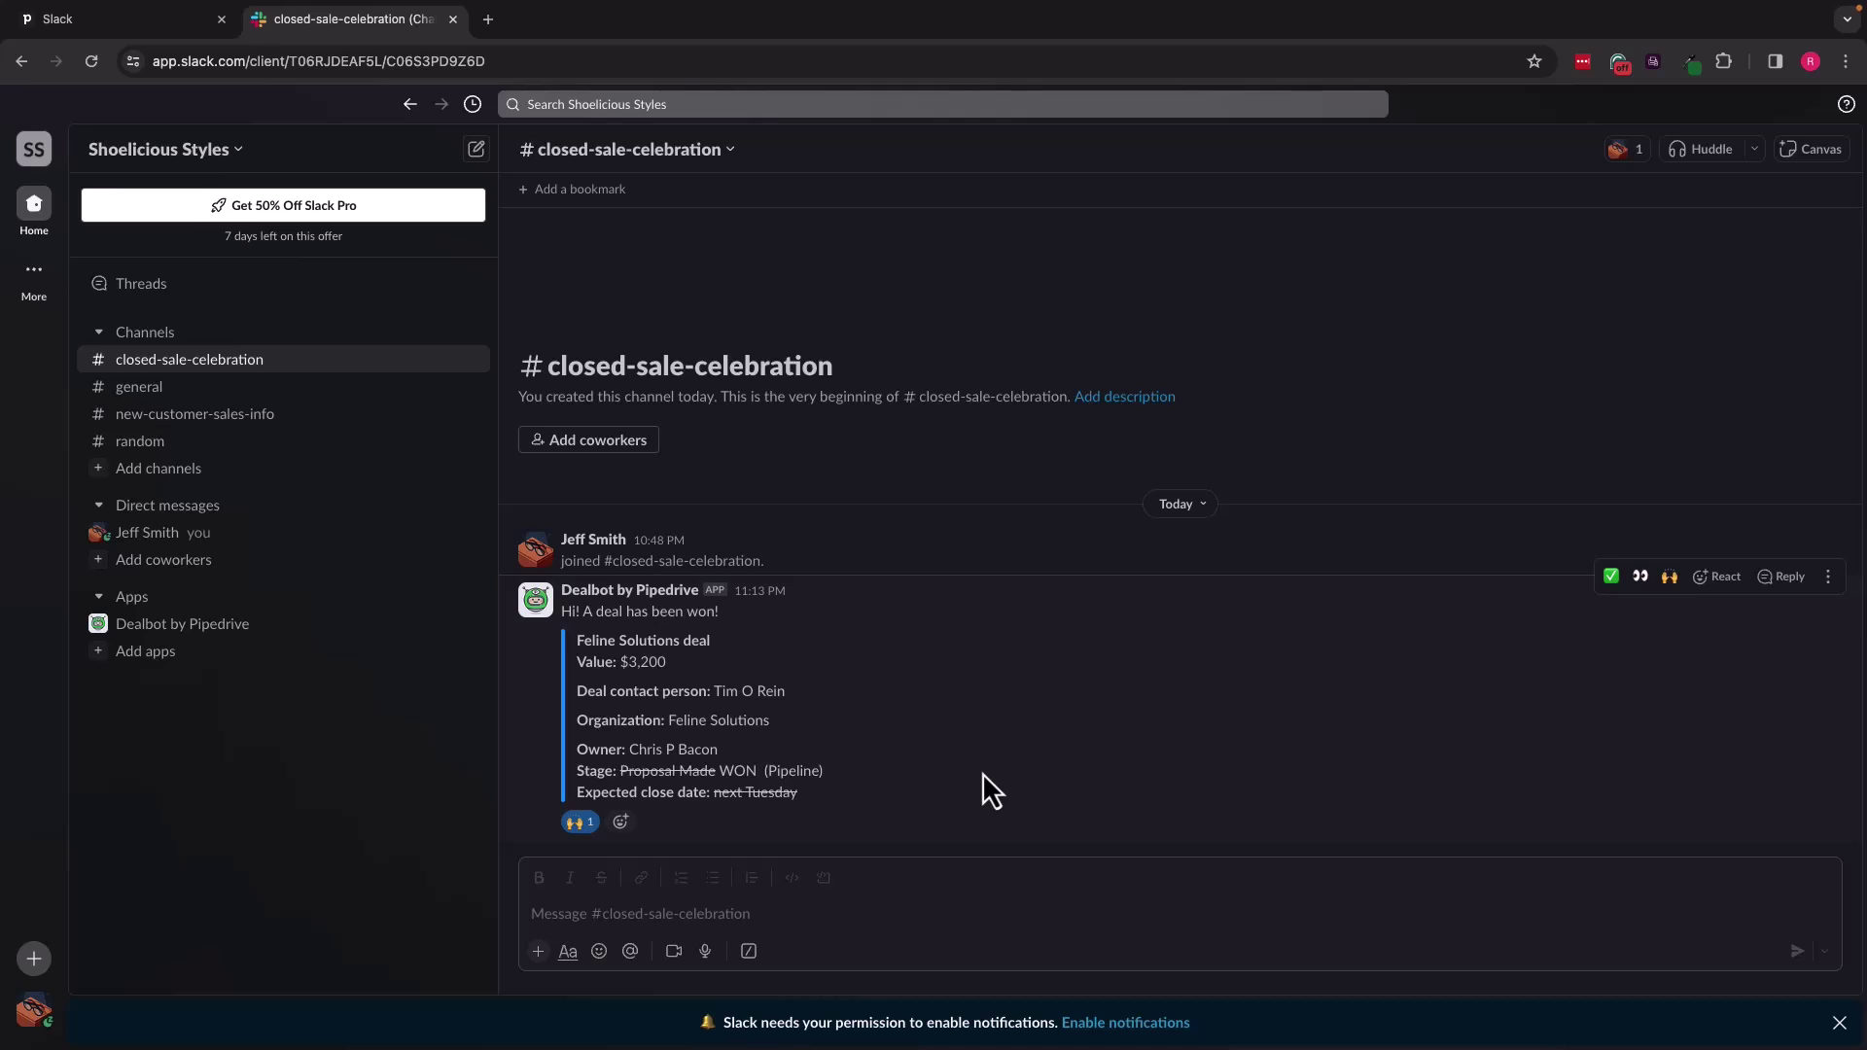
click(136, 20)
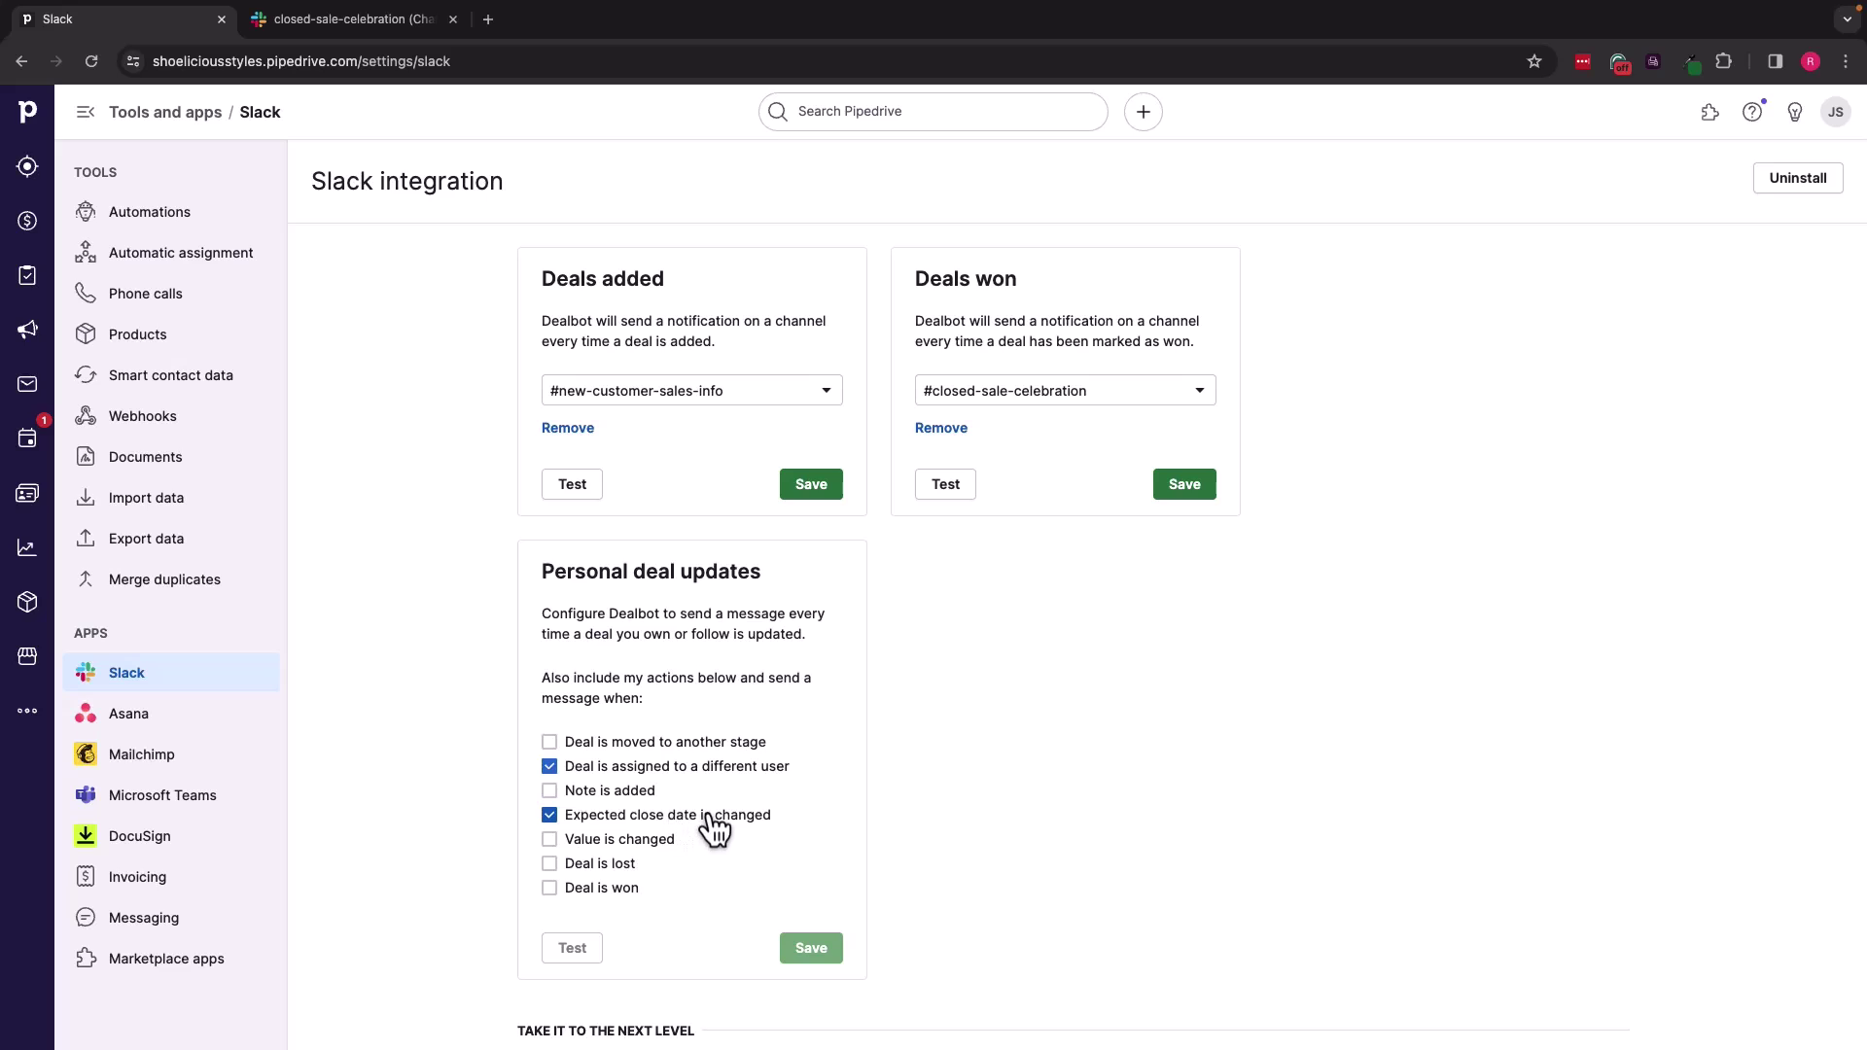
Step: Scroll through the Pipedrive Slack integration settings page
scroll(737, 837, down, 3)
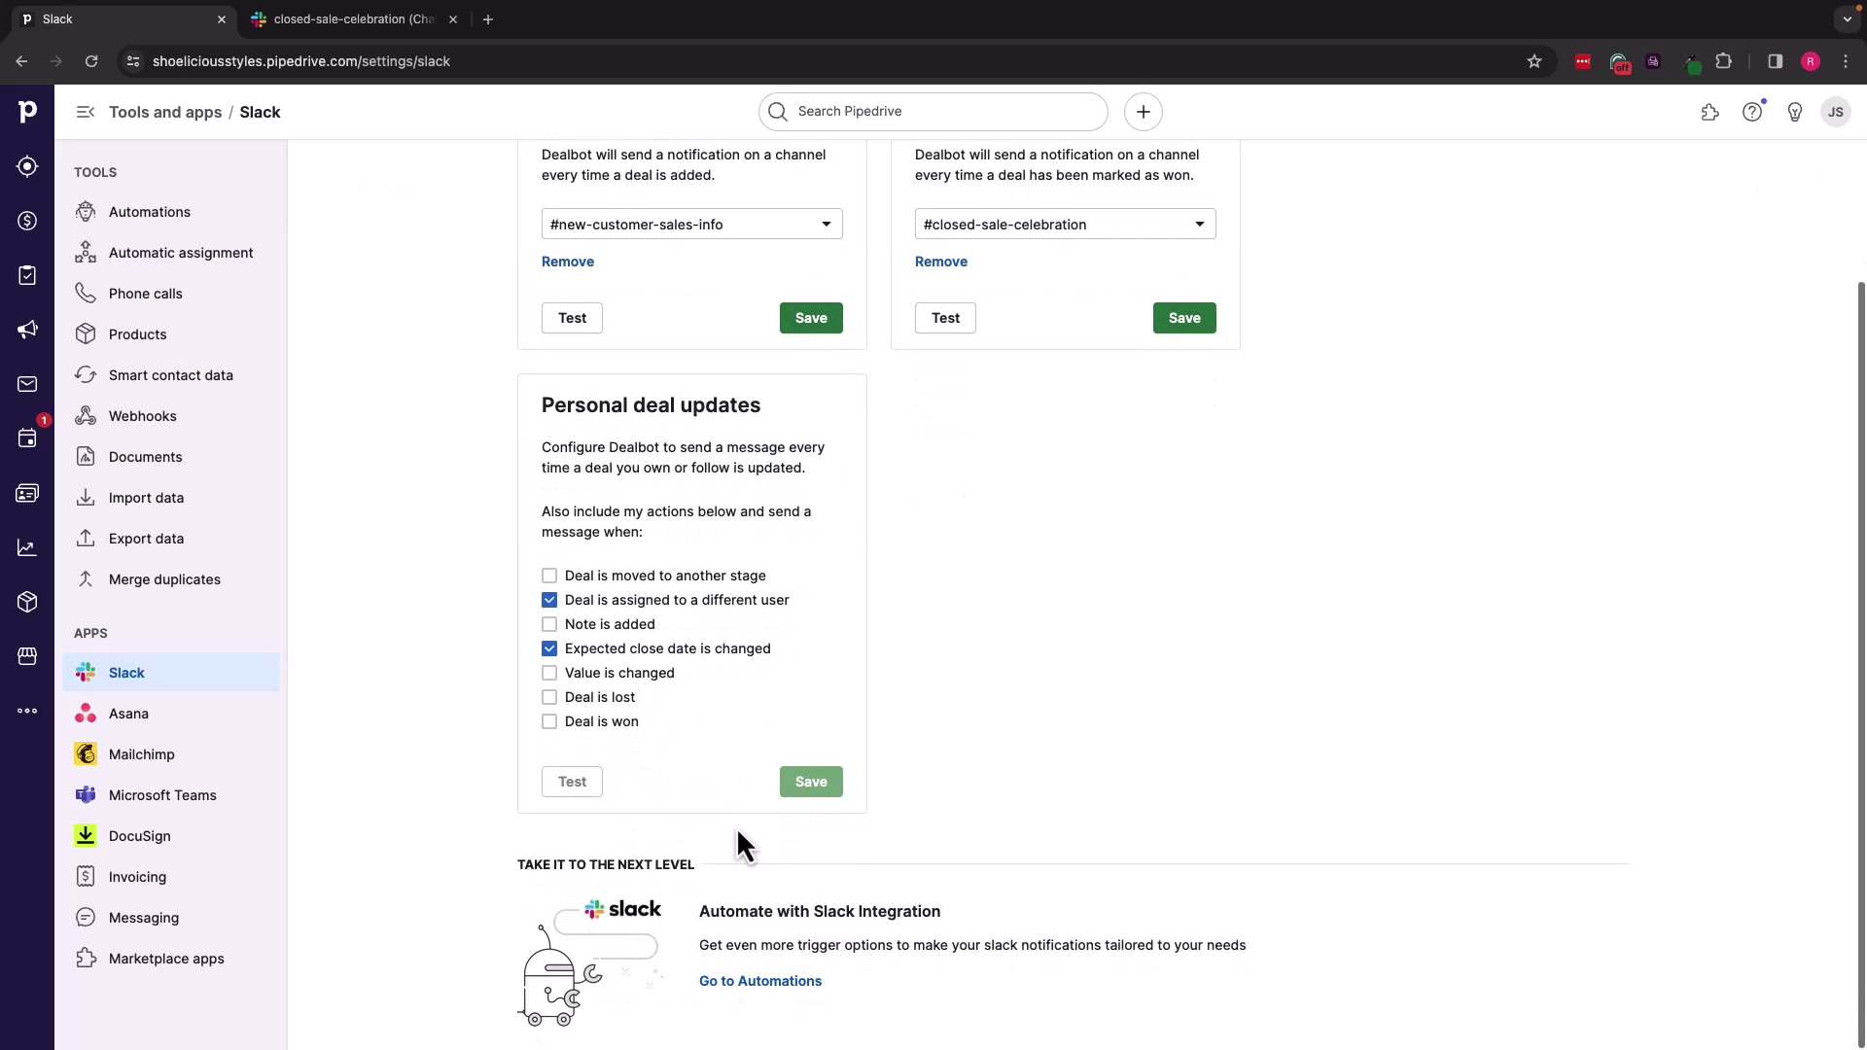
scroll(737, 832, up, 3)
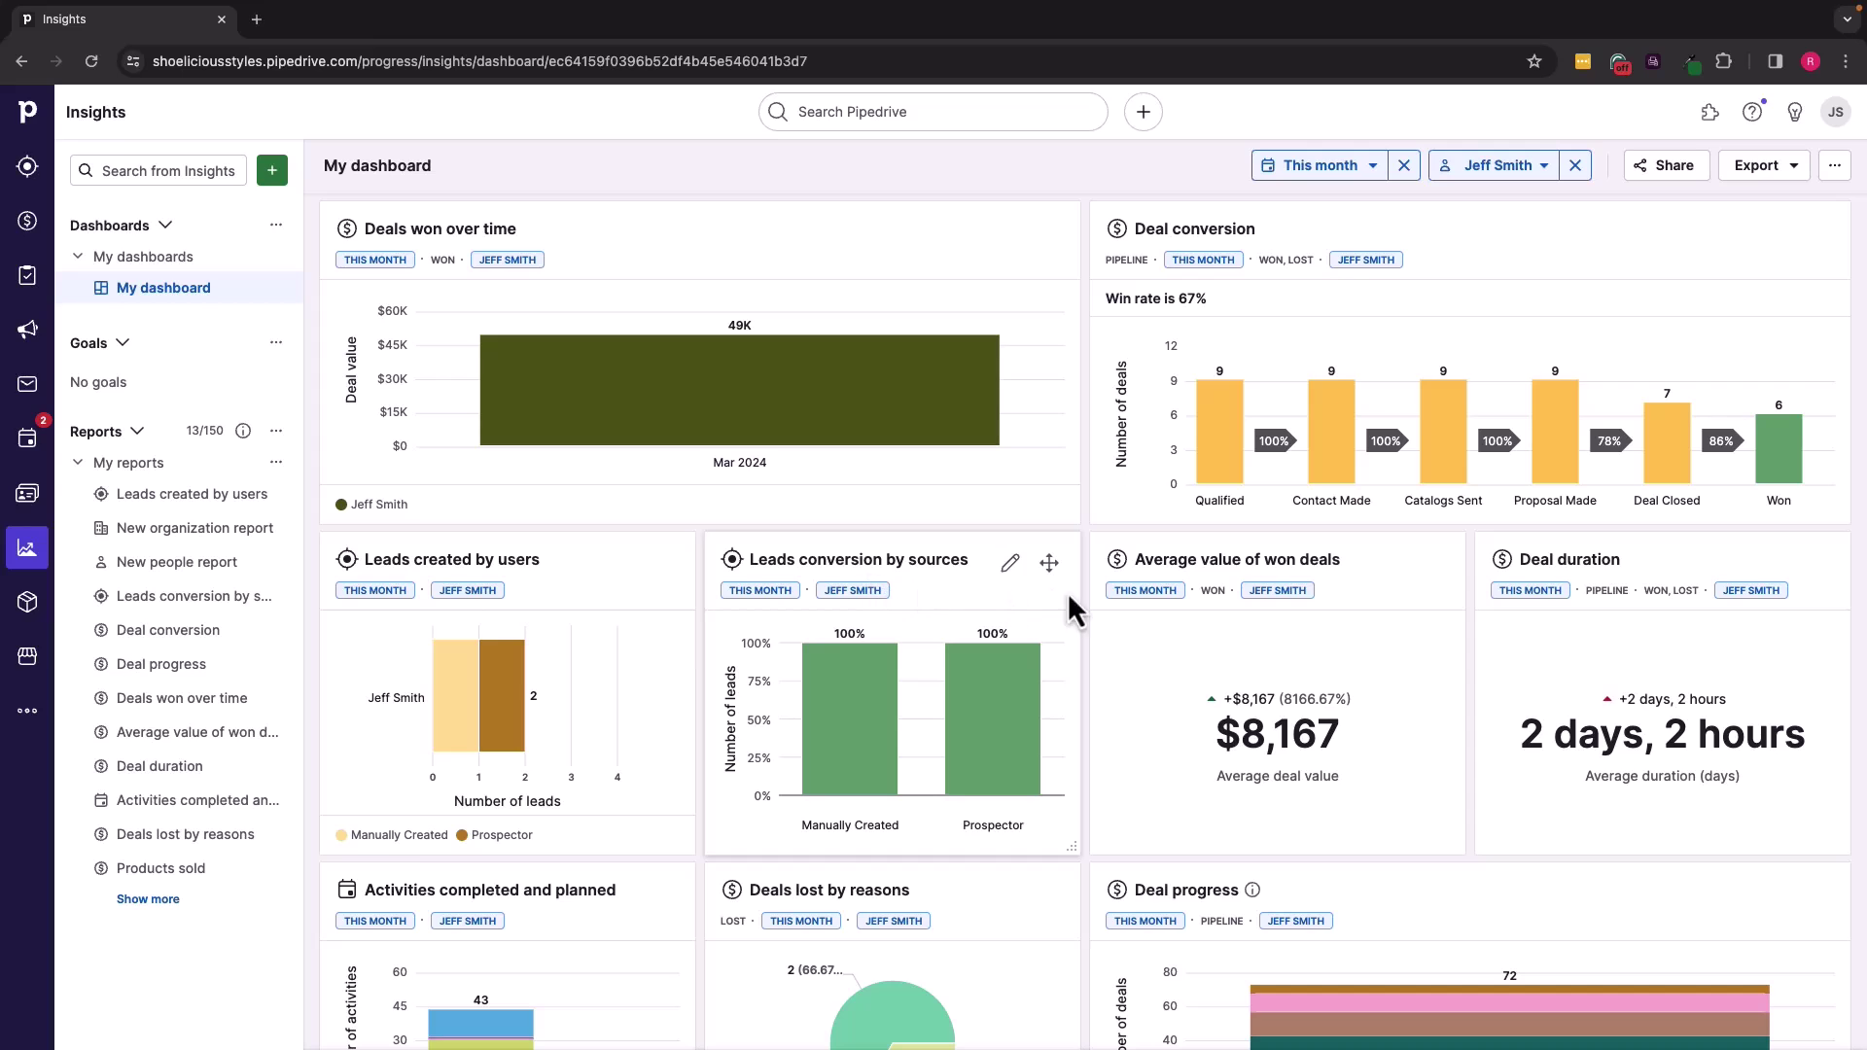
mouse_move(1279, 371)
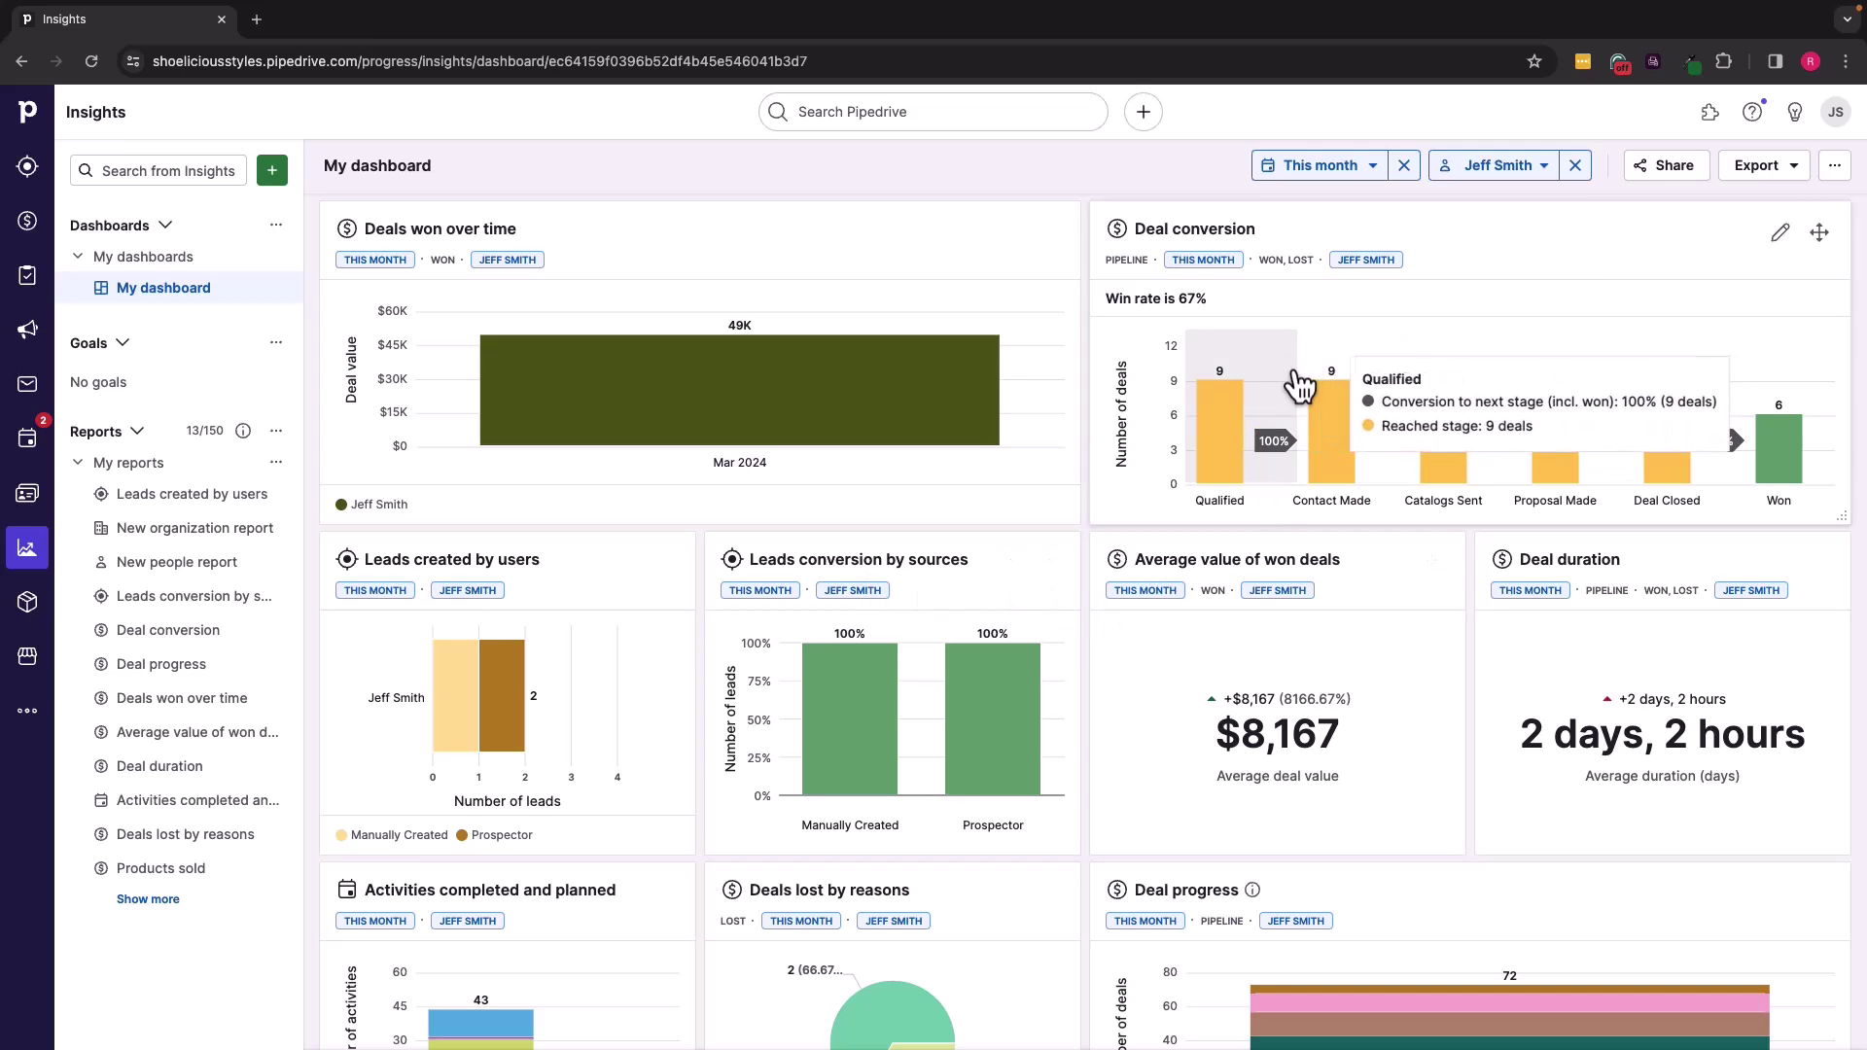
scroll(1284, 670, down, 3)
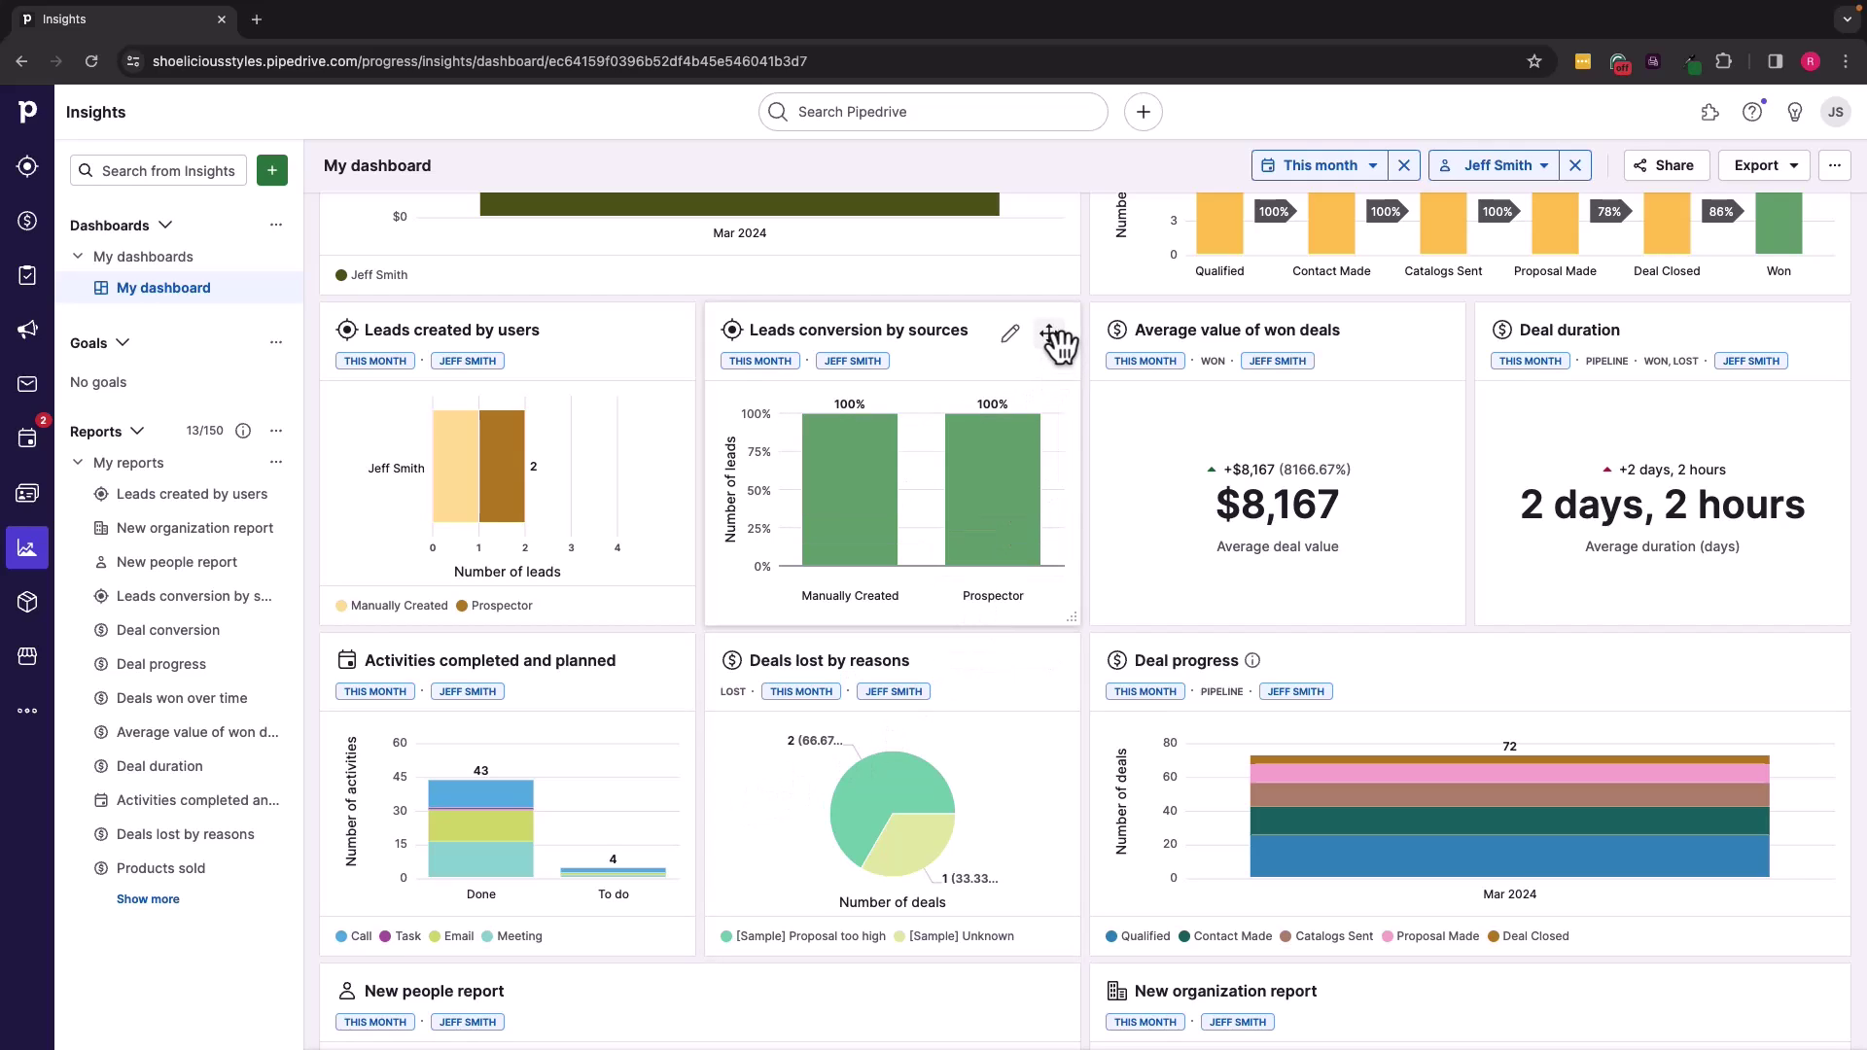
mouse_move(1053, 332)
mouse_down()
mouse_move(1178, 897)
mouse_move(1170, 1038)
mouse_move(1021, 691)
mouse_move(1084, 363)
mouse_move(1067, 336)
mouse_up()
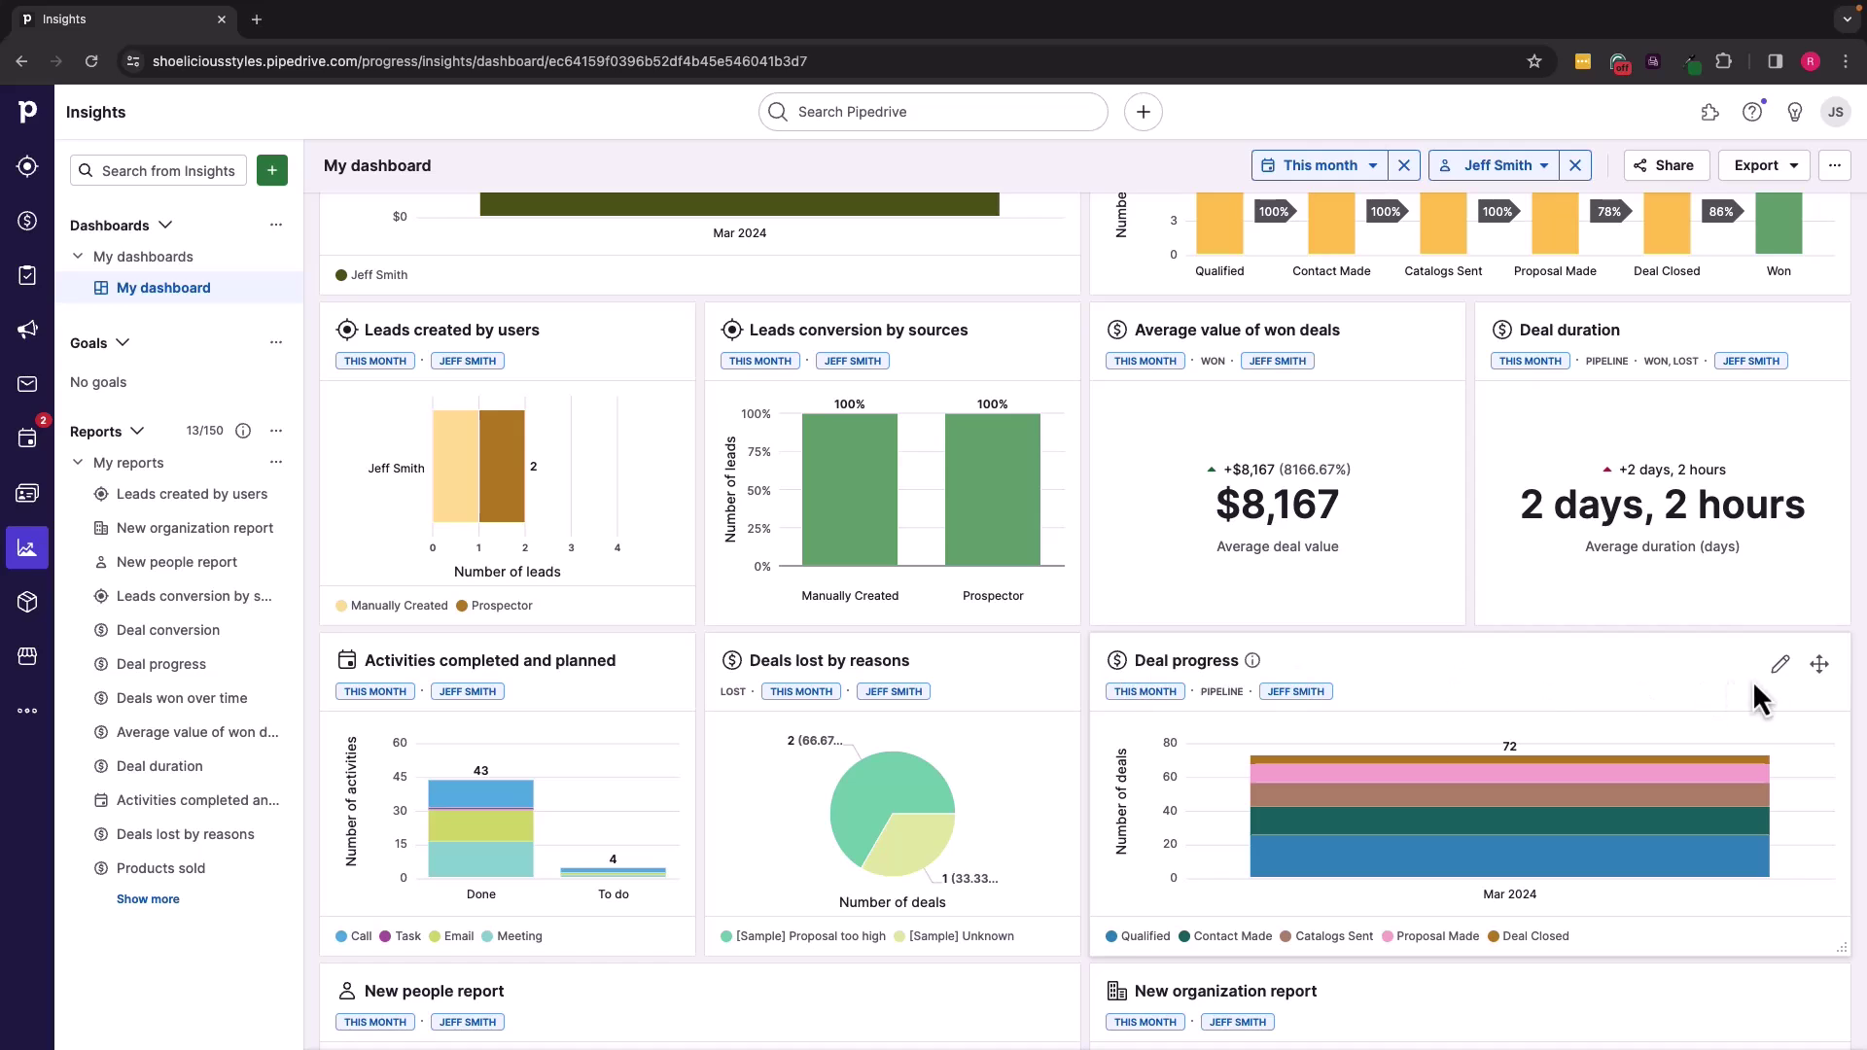
drag(1815, 669, 1819, 342)
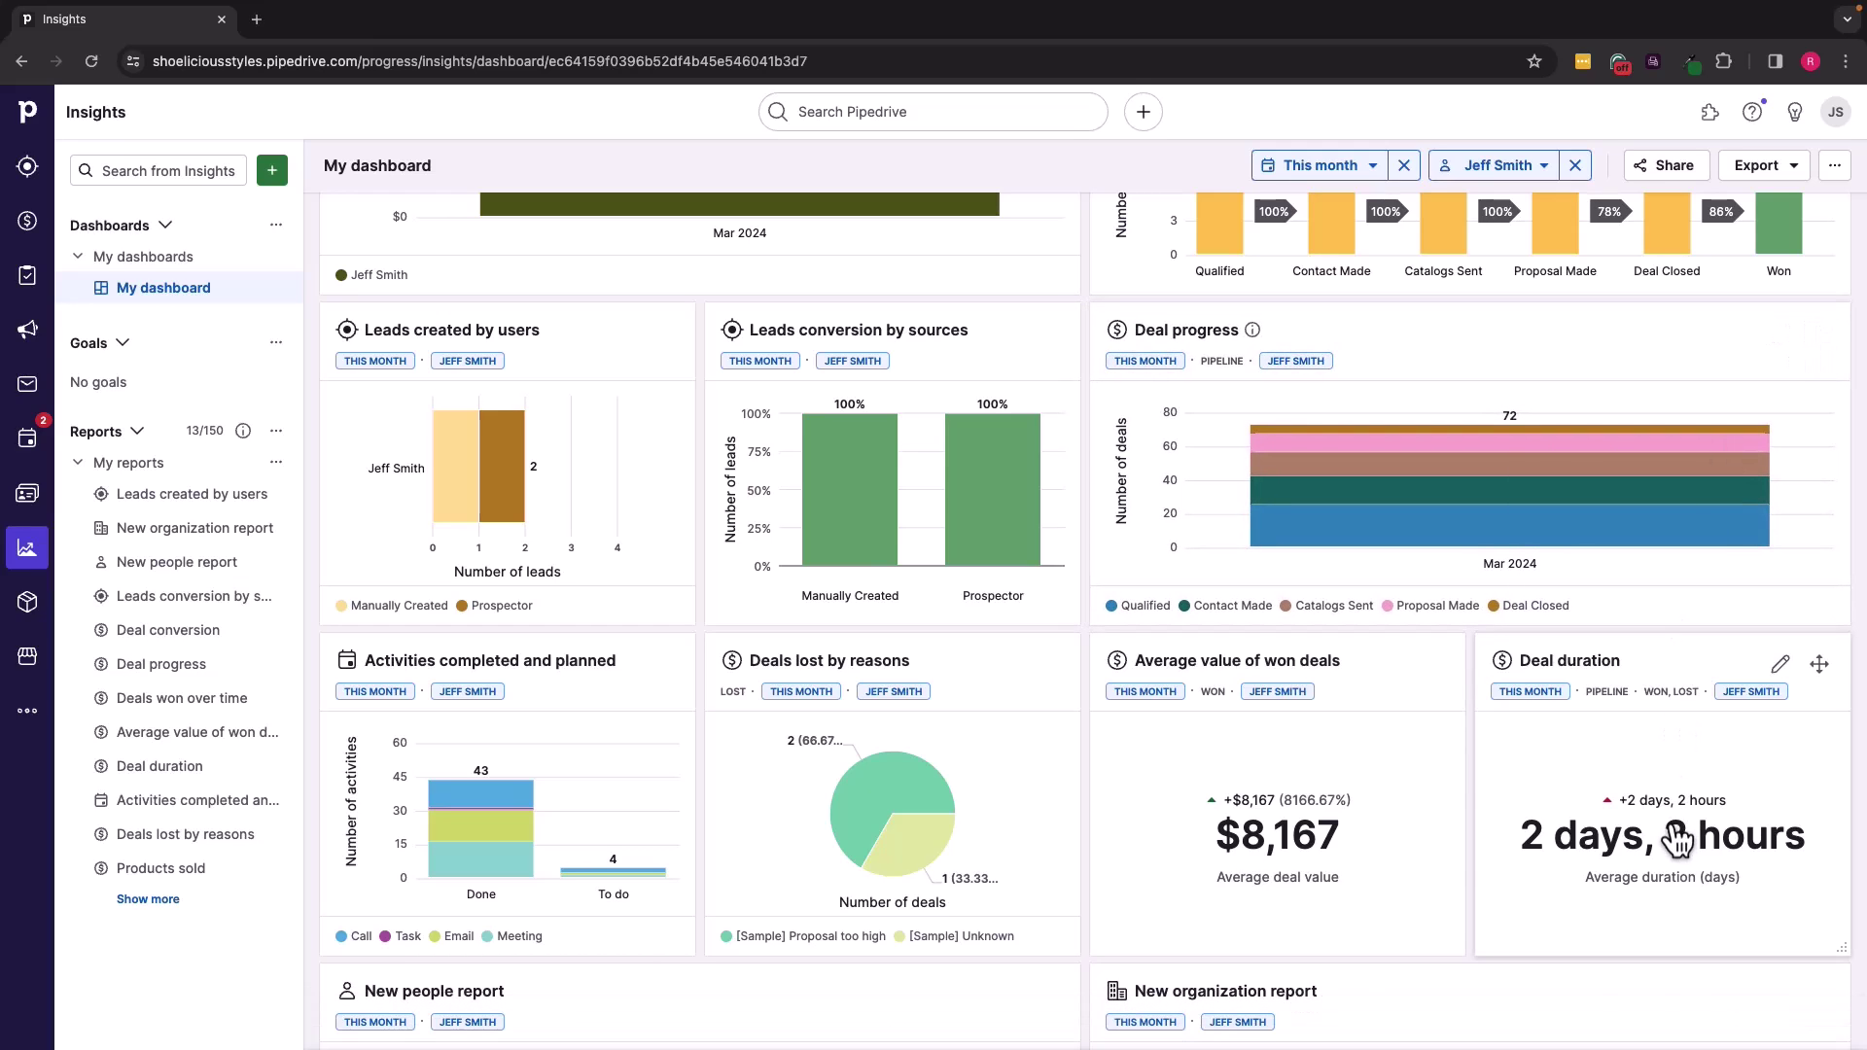
scroll(1002, 823, down, 3)
scroll(1007, 825, down, 3)
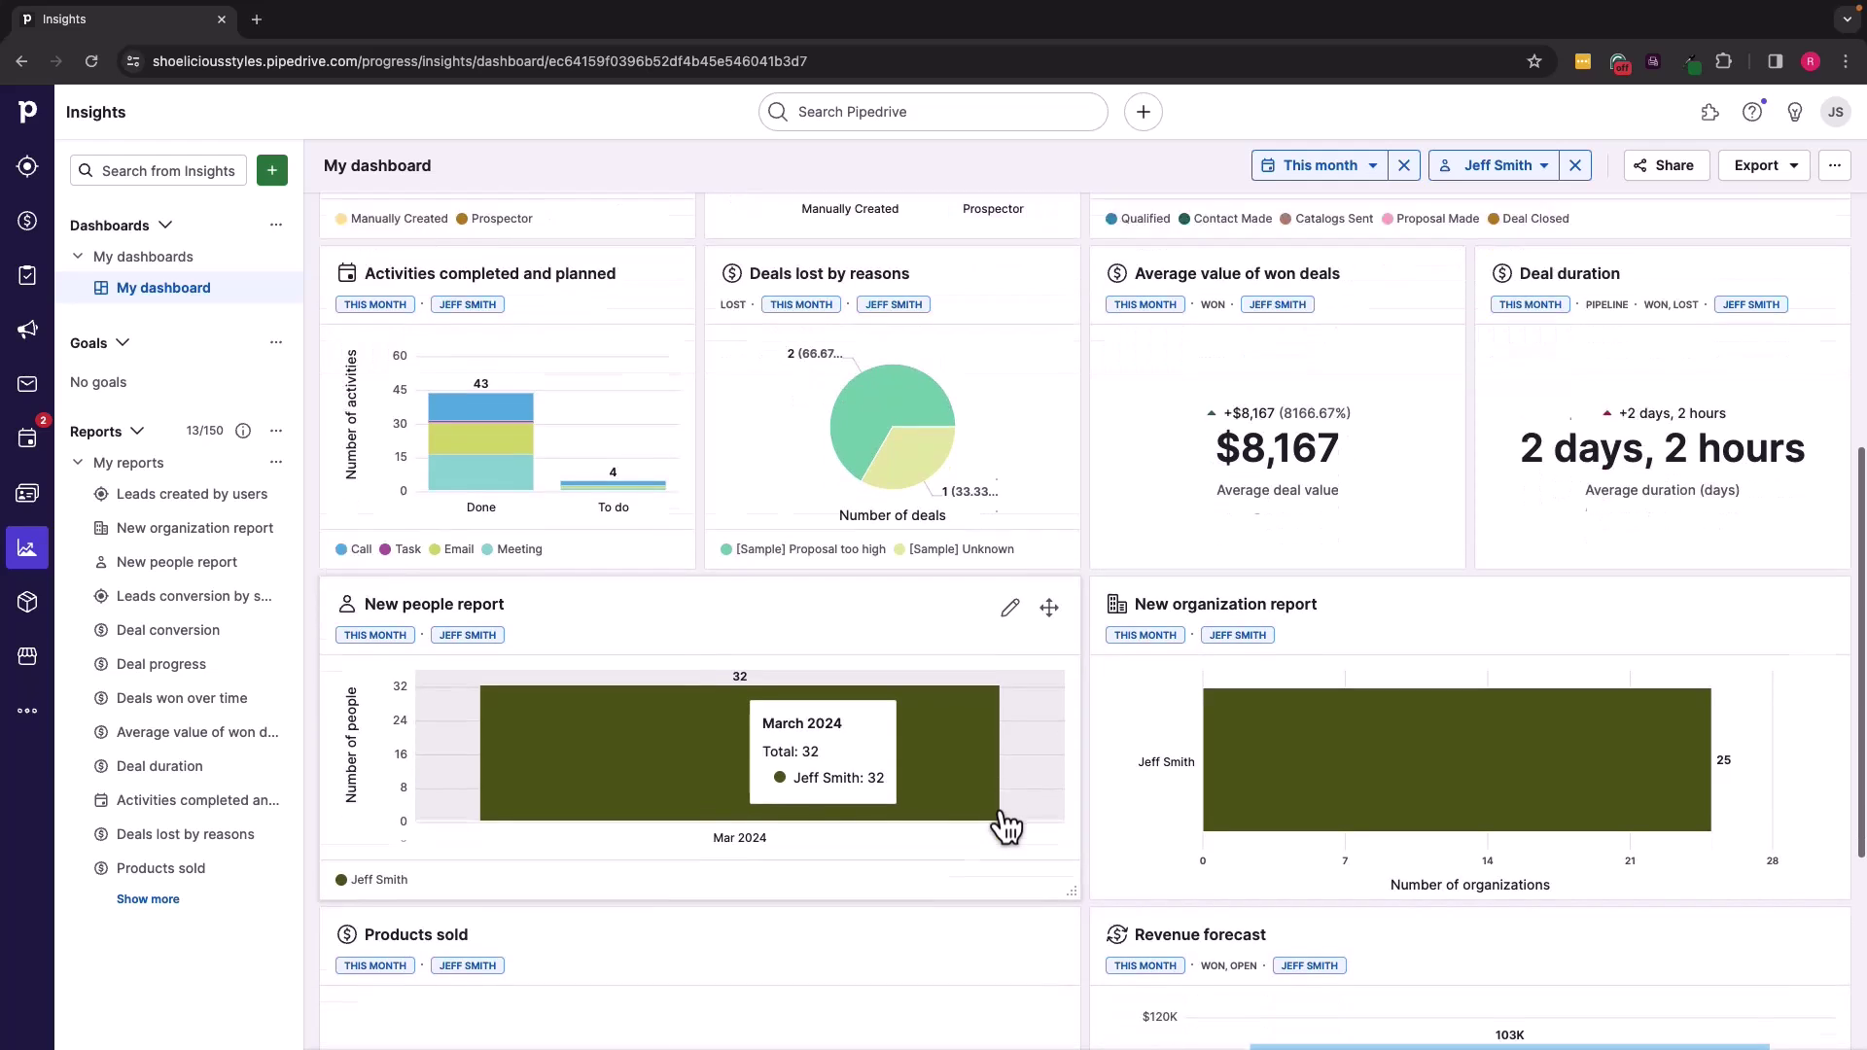
scroll(1002, 823, up, 2)
scroll(1000, 826, up, 4)
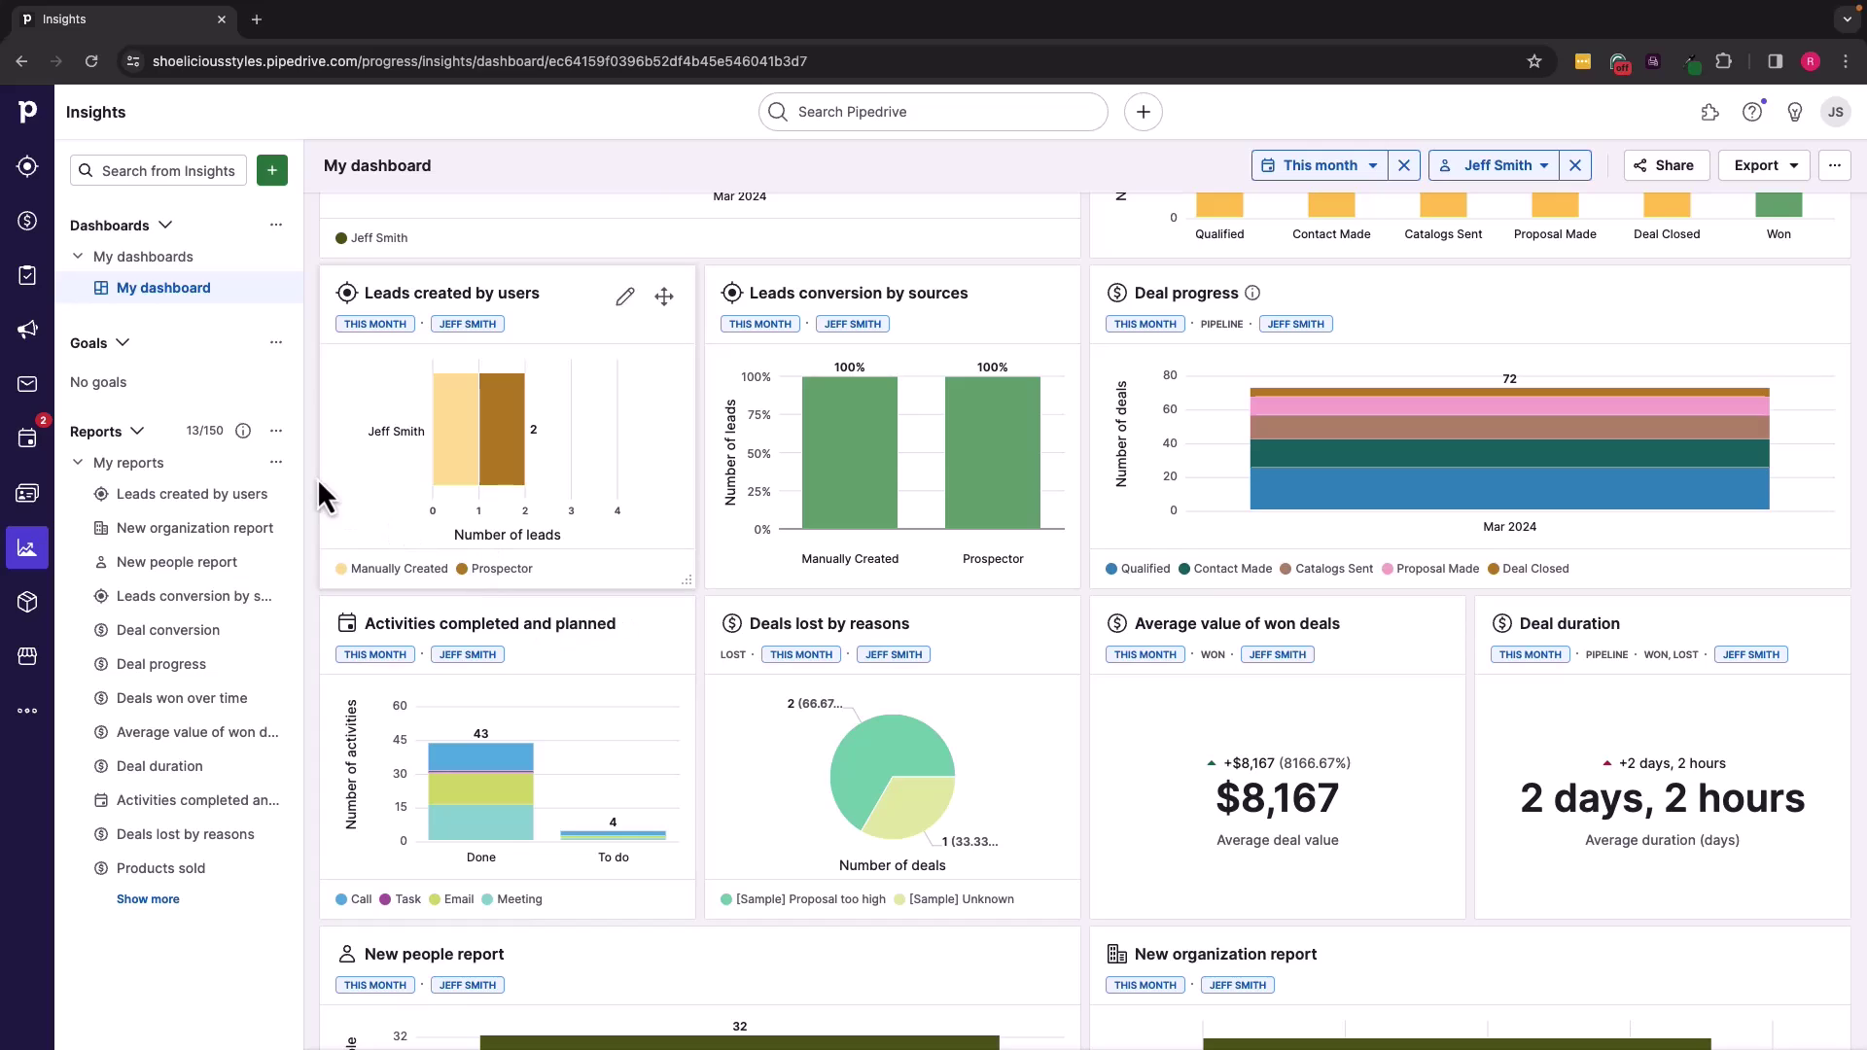
Step: Start a new report and browse the campaign, contact, lead, deal and forecast report types
click(277, 434)
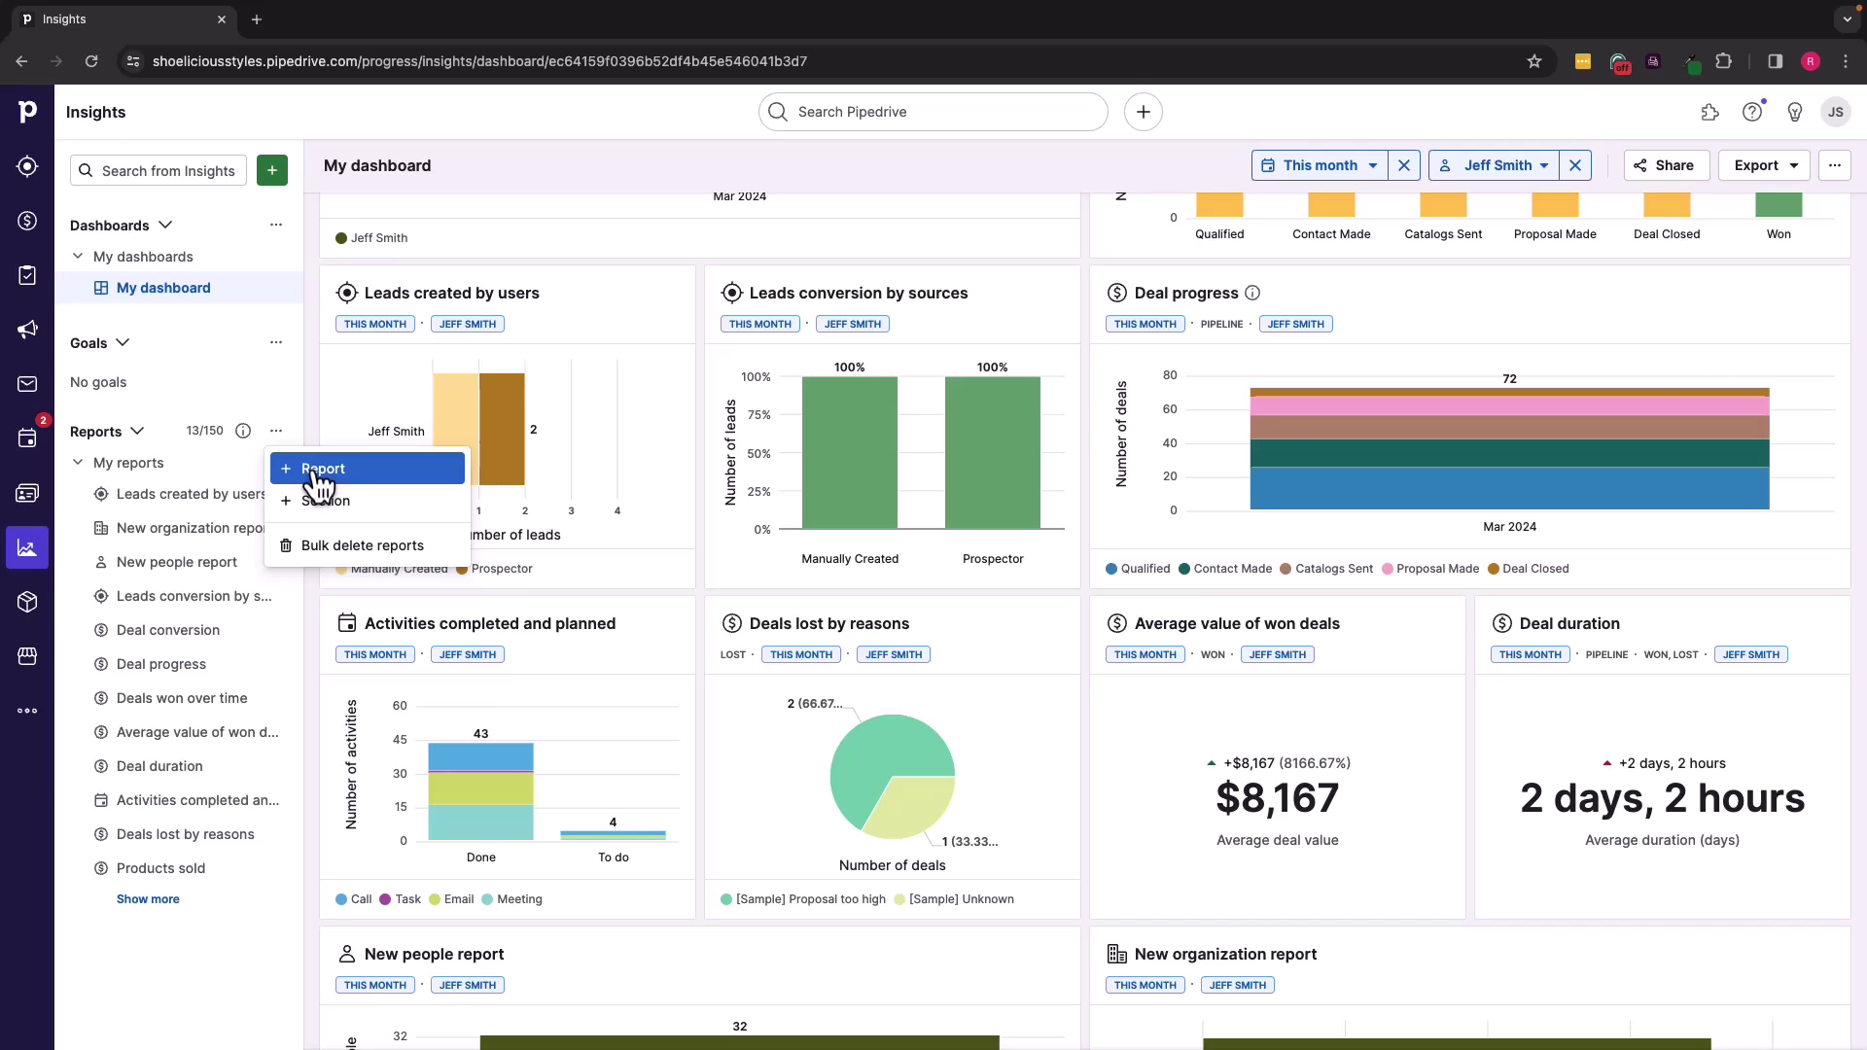
click(320, 471)
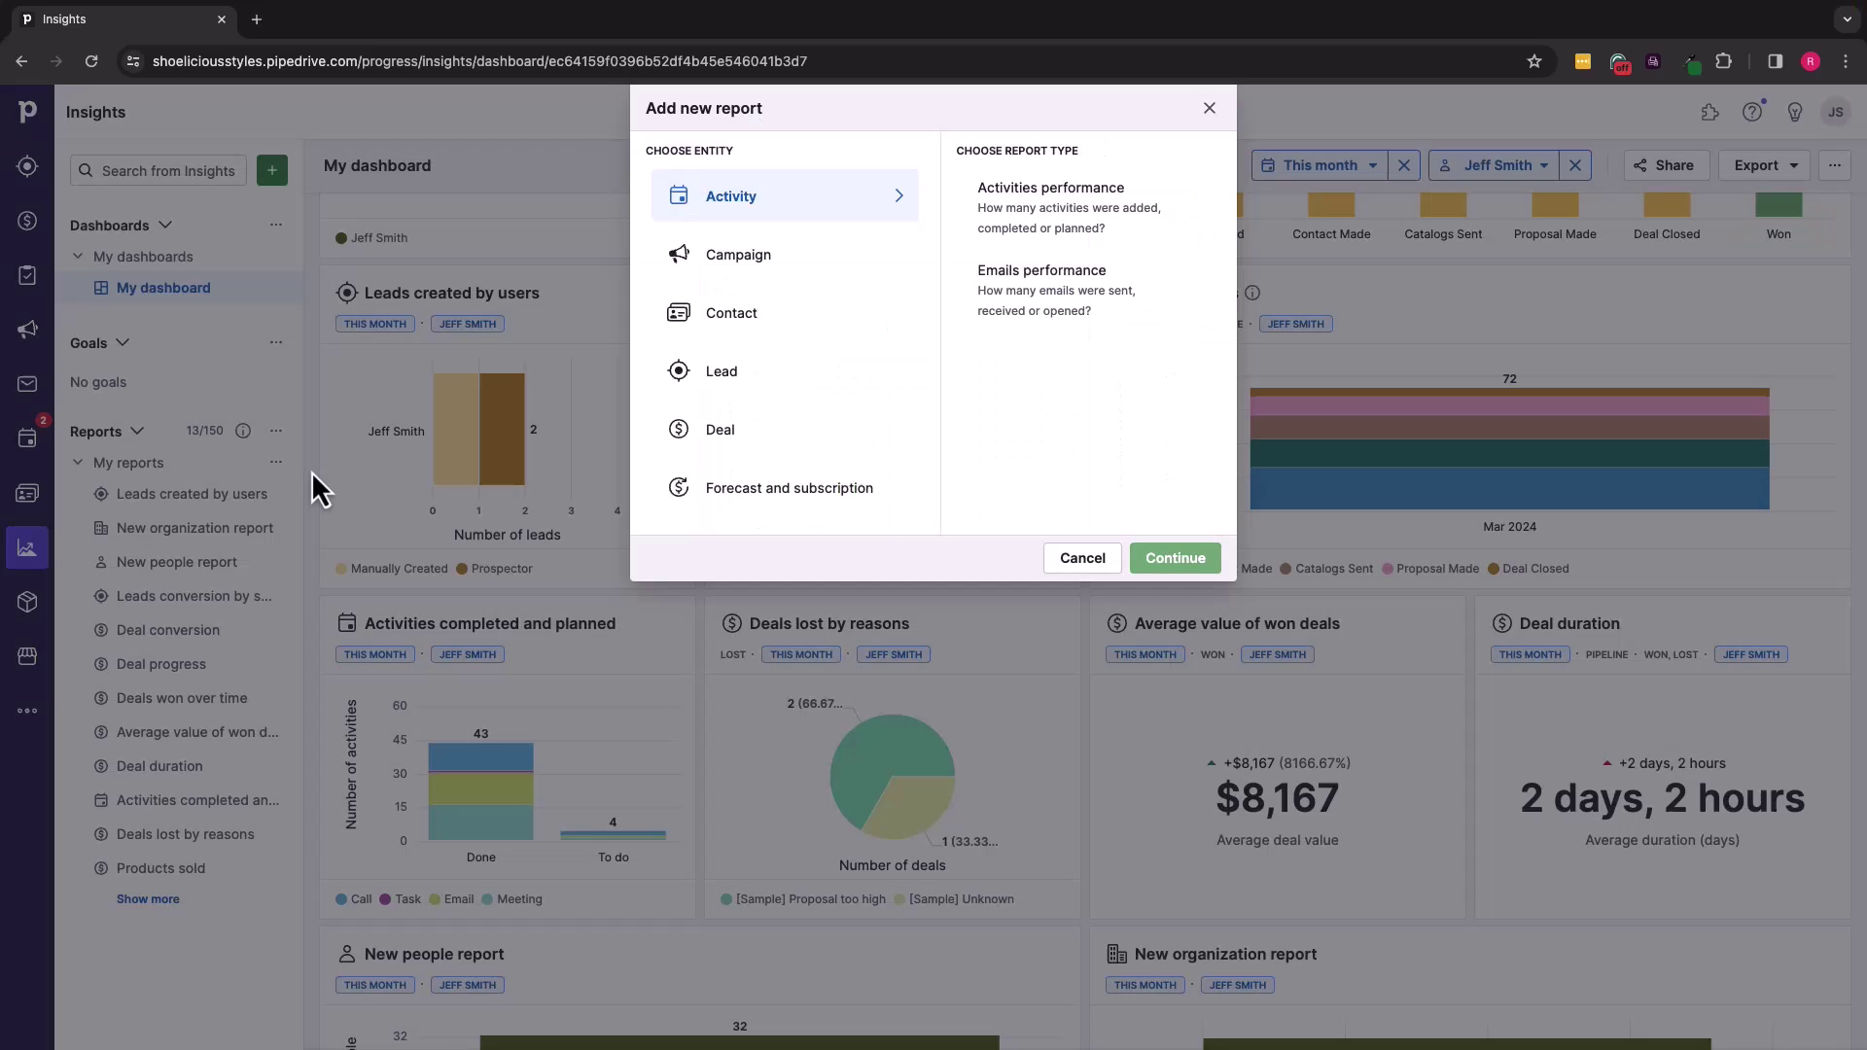
click(763, 257)
click(759, 309)
click(736, 376)
click(727, 433)
click(727, 494)
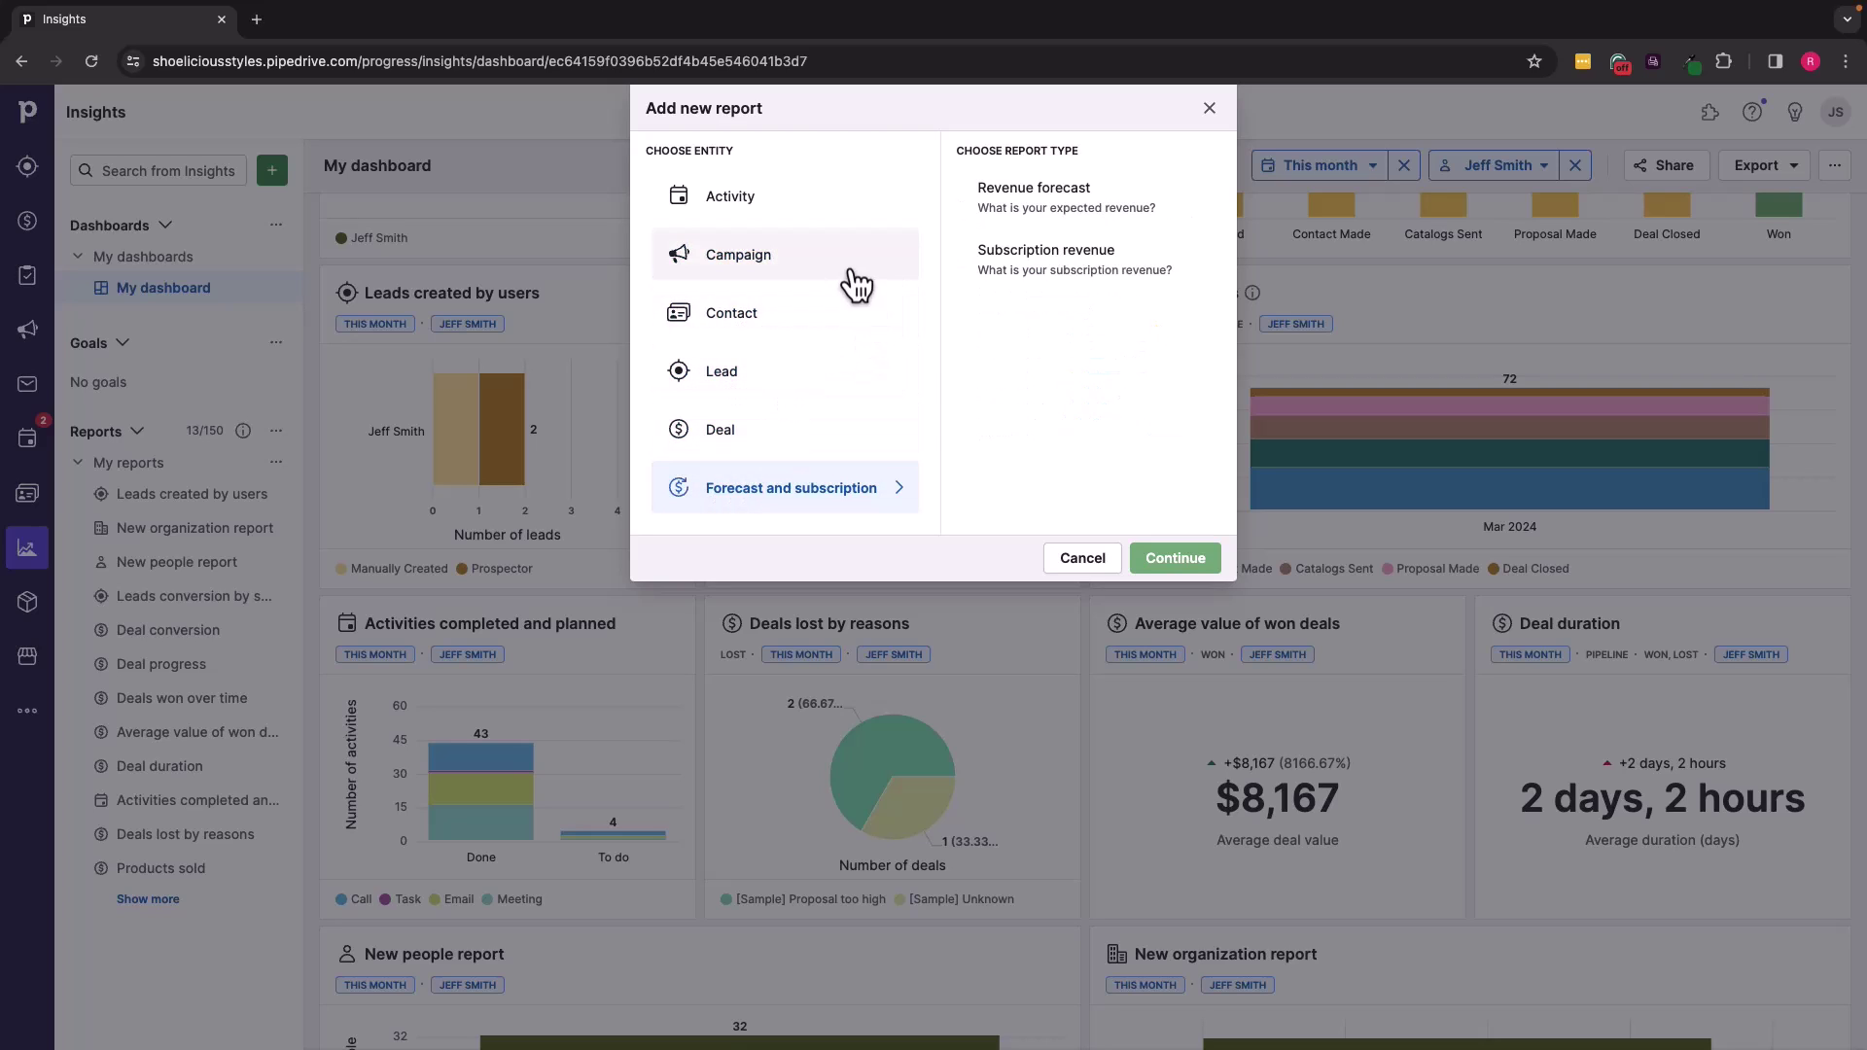
Step: Create an activity-based Emails performance report
click(768, 206)
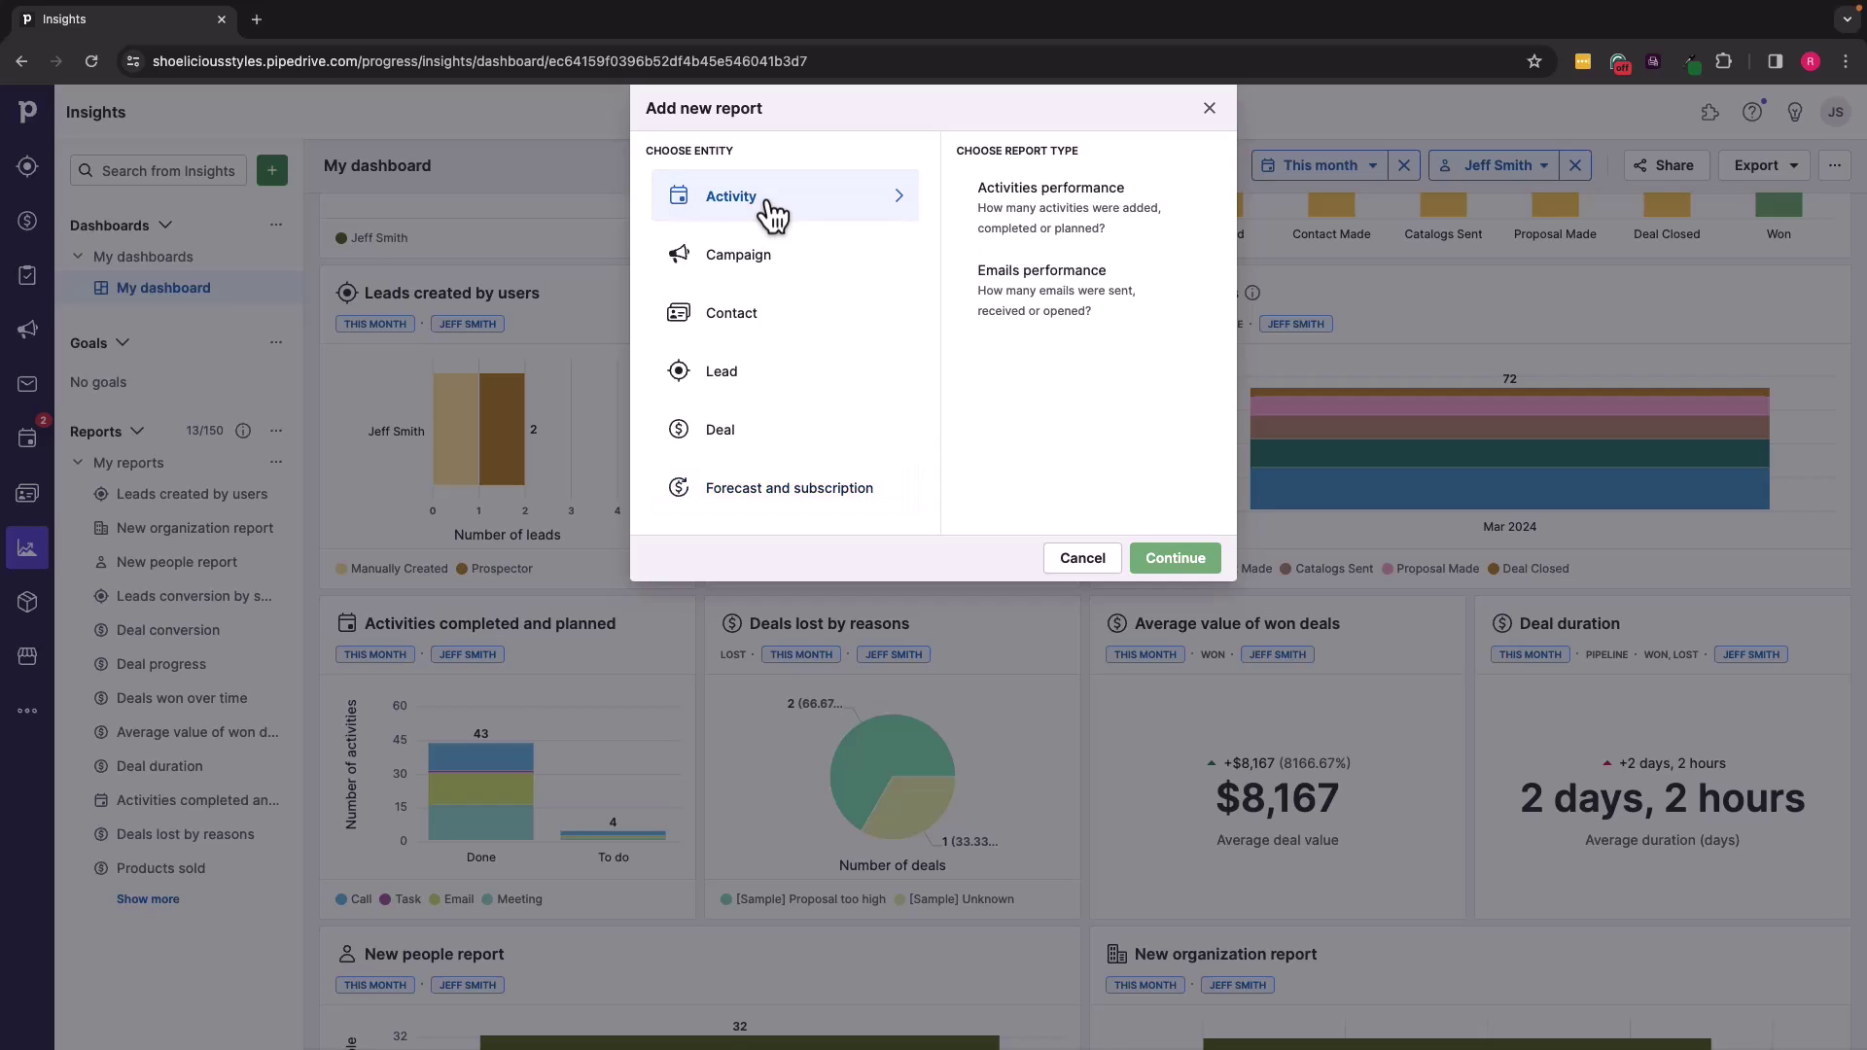
click(1060, 284)
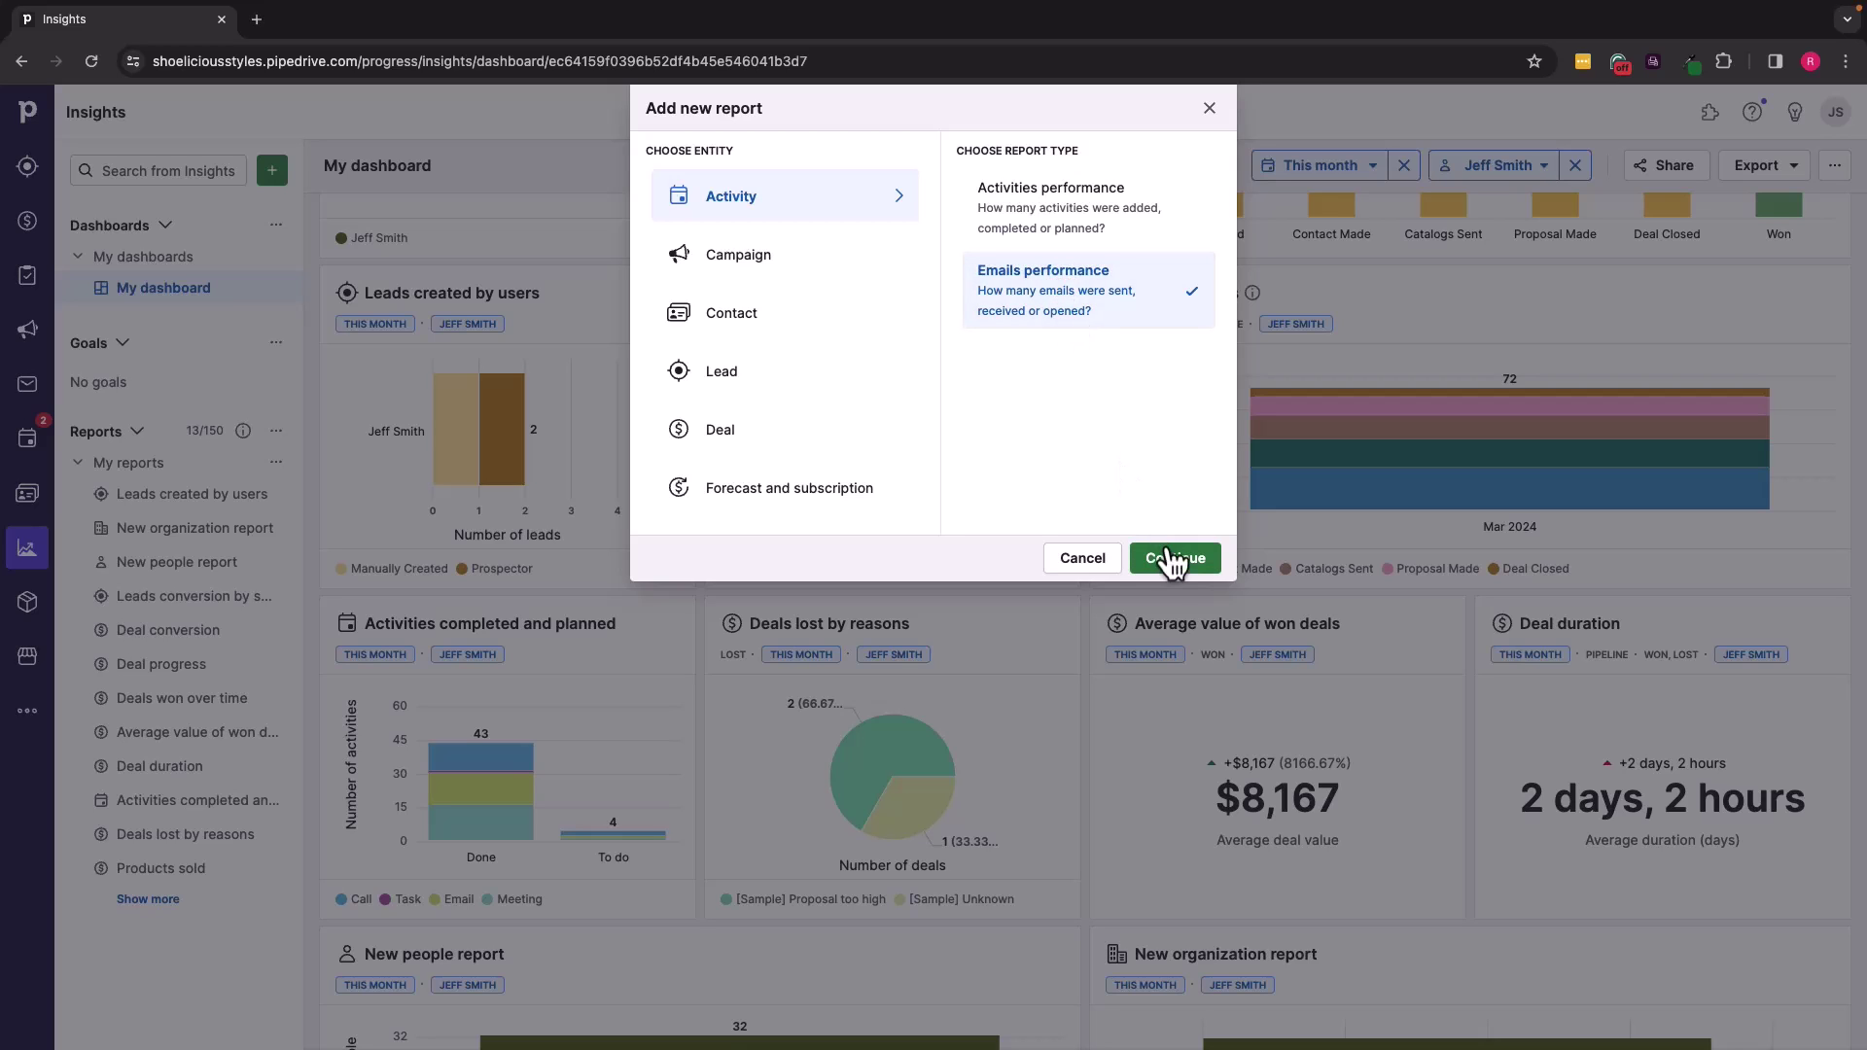
click(1175, 562)
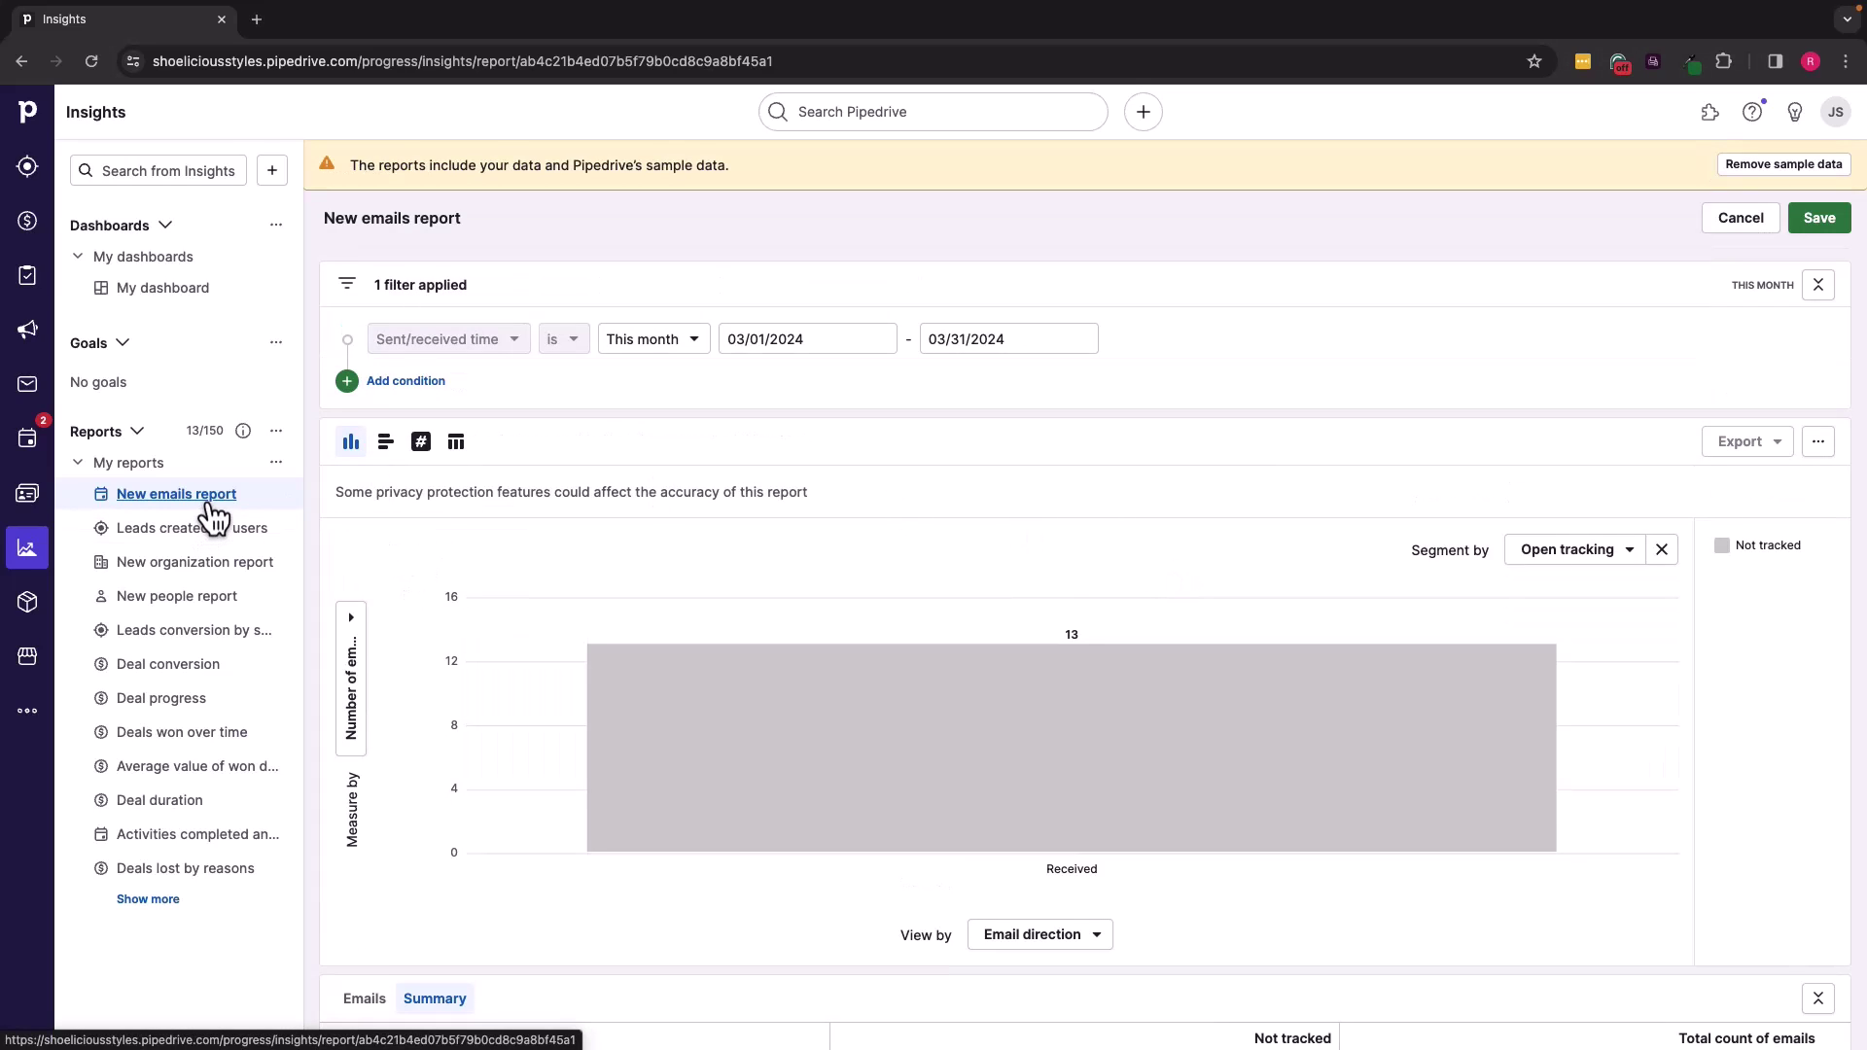
Step: Save the New emails report under My reports, keeping its name, and add it to My dashboard
click(1820, 220)
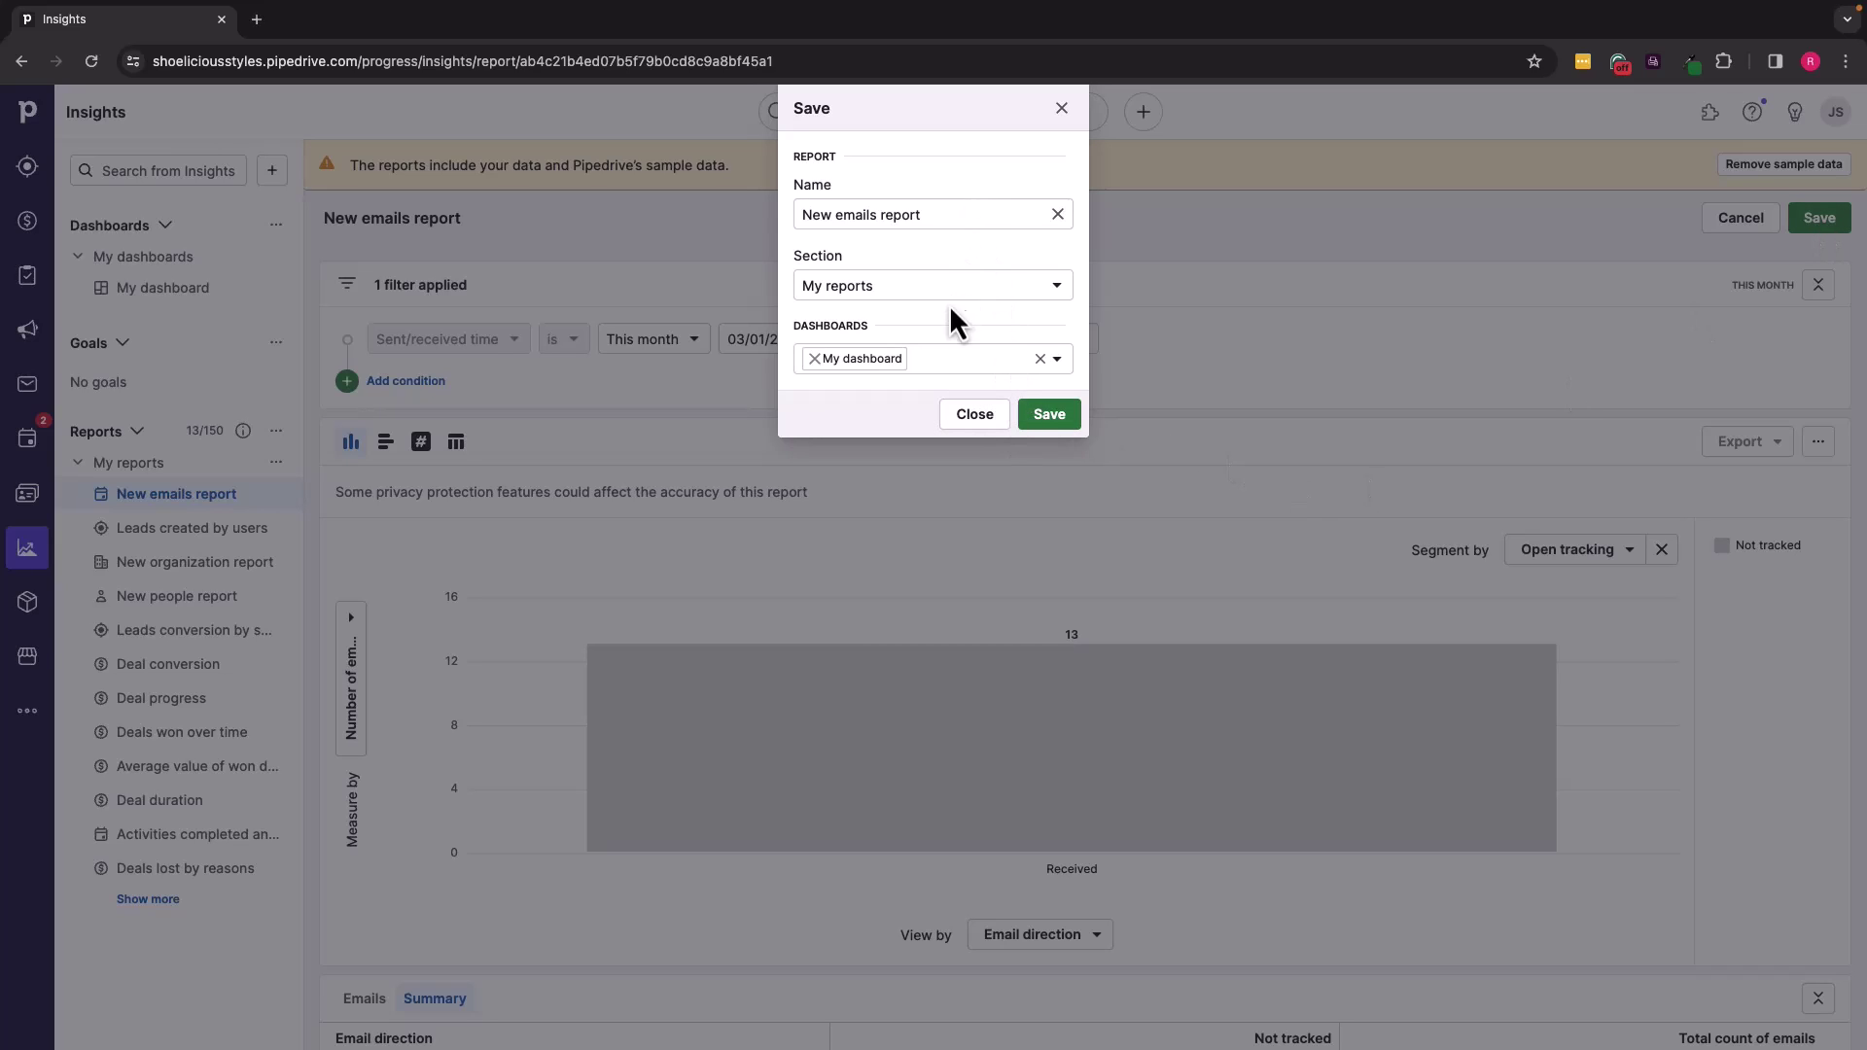
click(1047, 417)
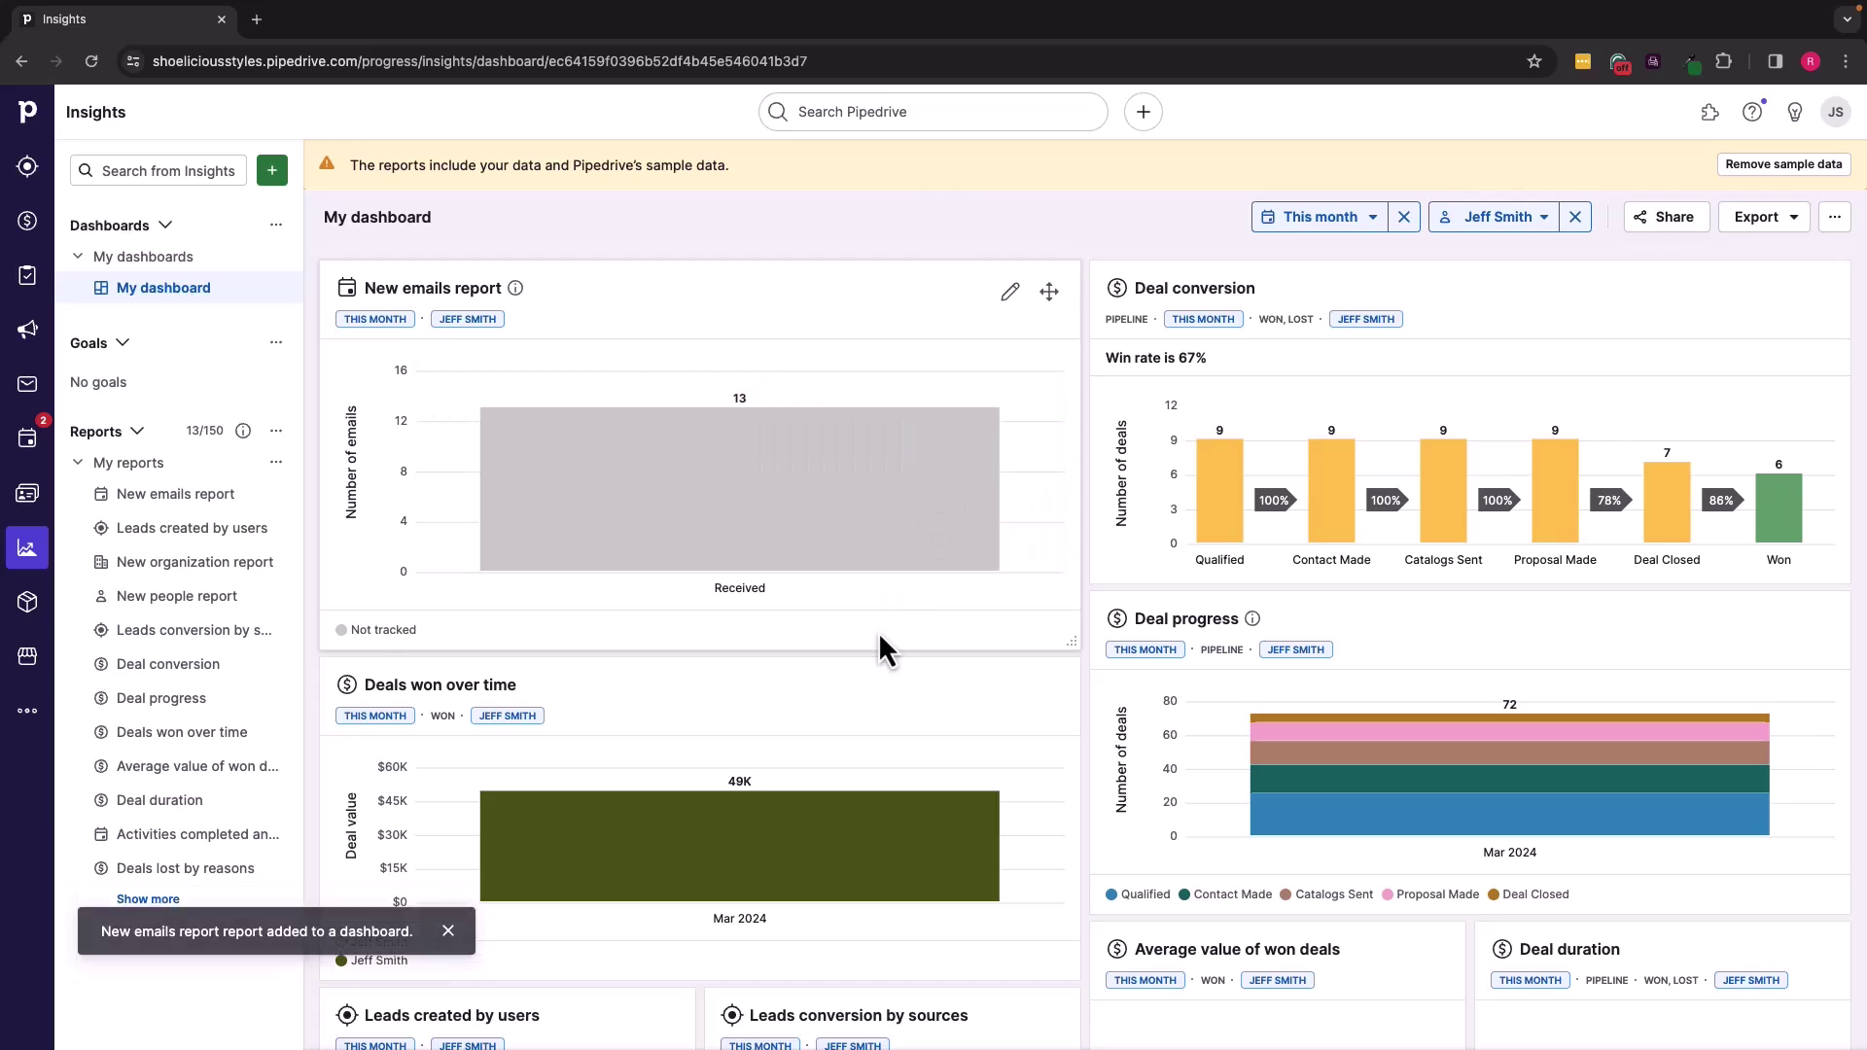
Step: Move the New emails report tile below Deals won over time on My dashboard
scroll(878, 632, down, 2)
scroll(879, 642, up, 2)
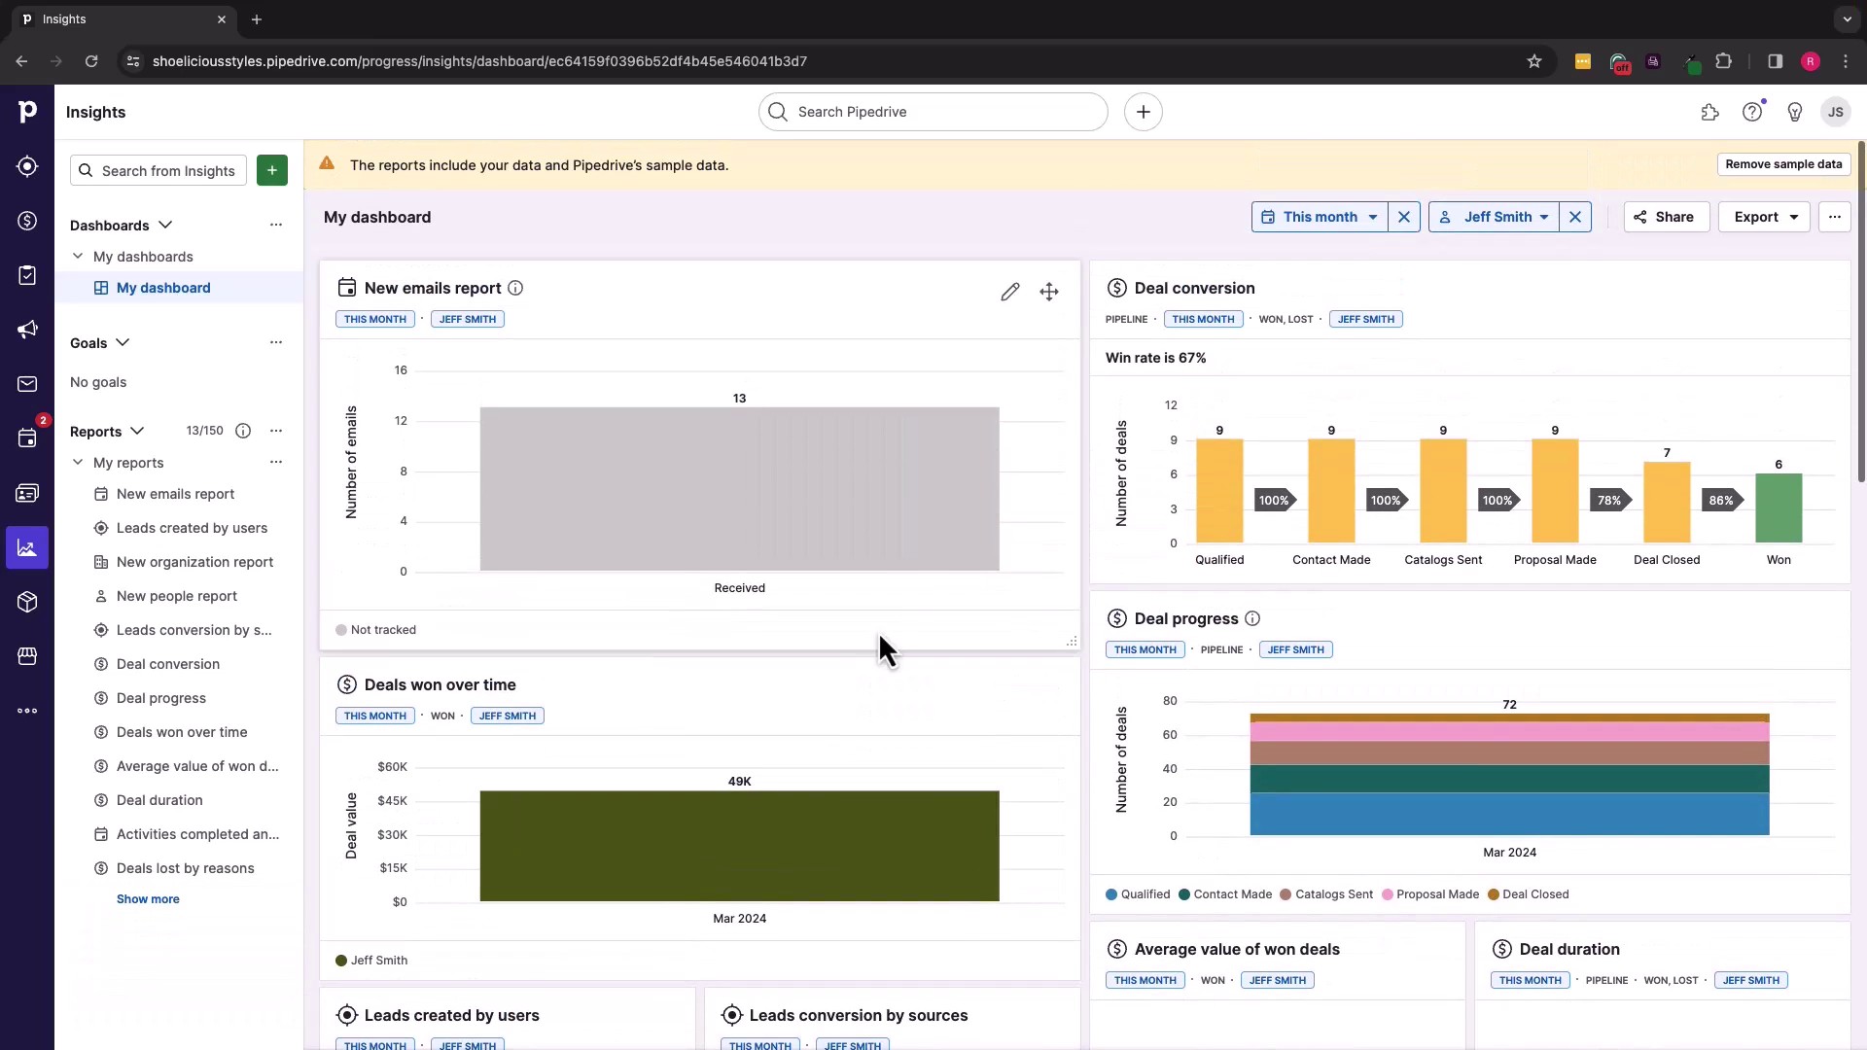
drag(1049, 292, 973, 715)
scroll(972, 715, down, 2)
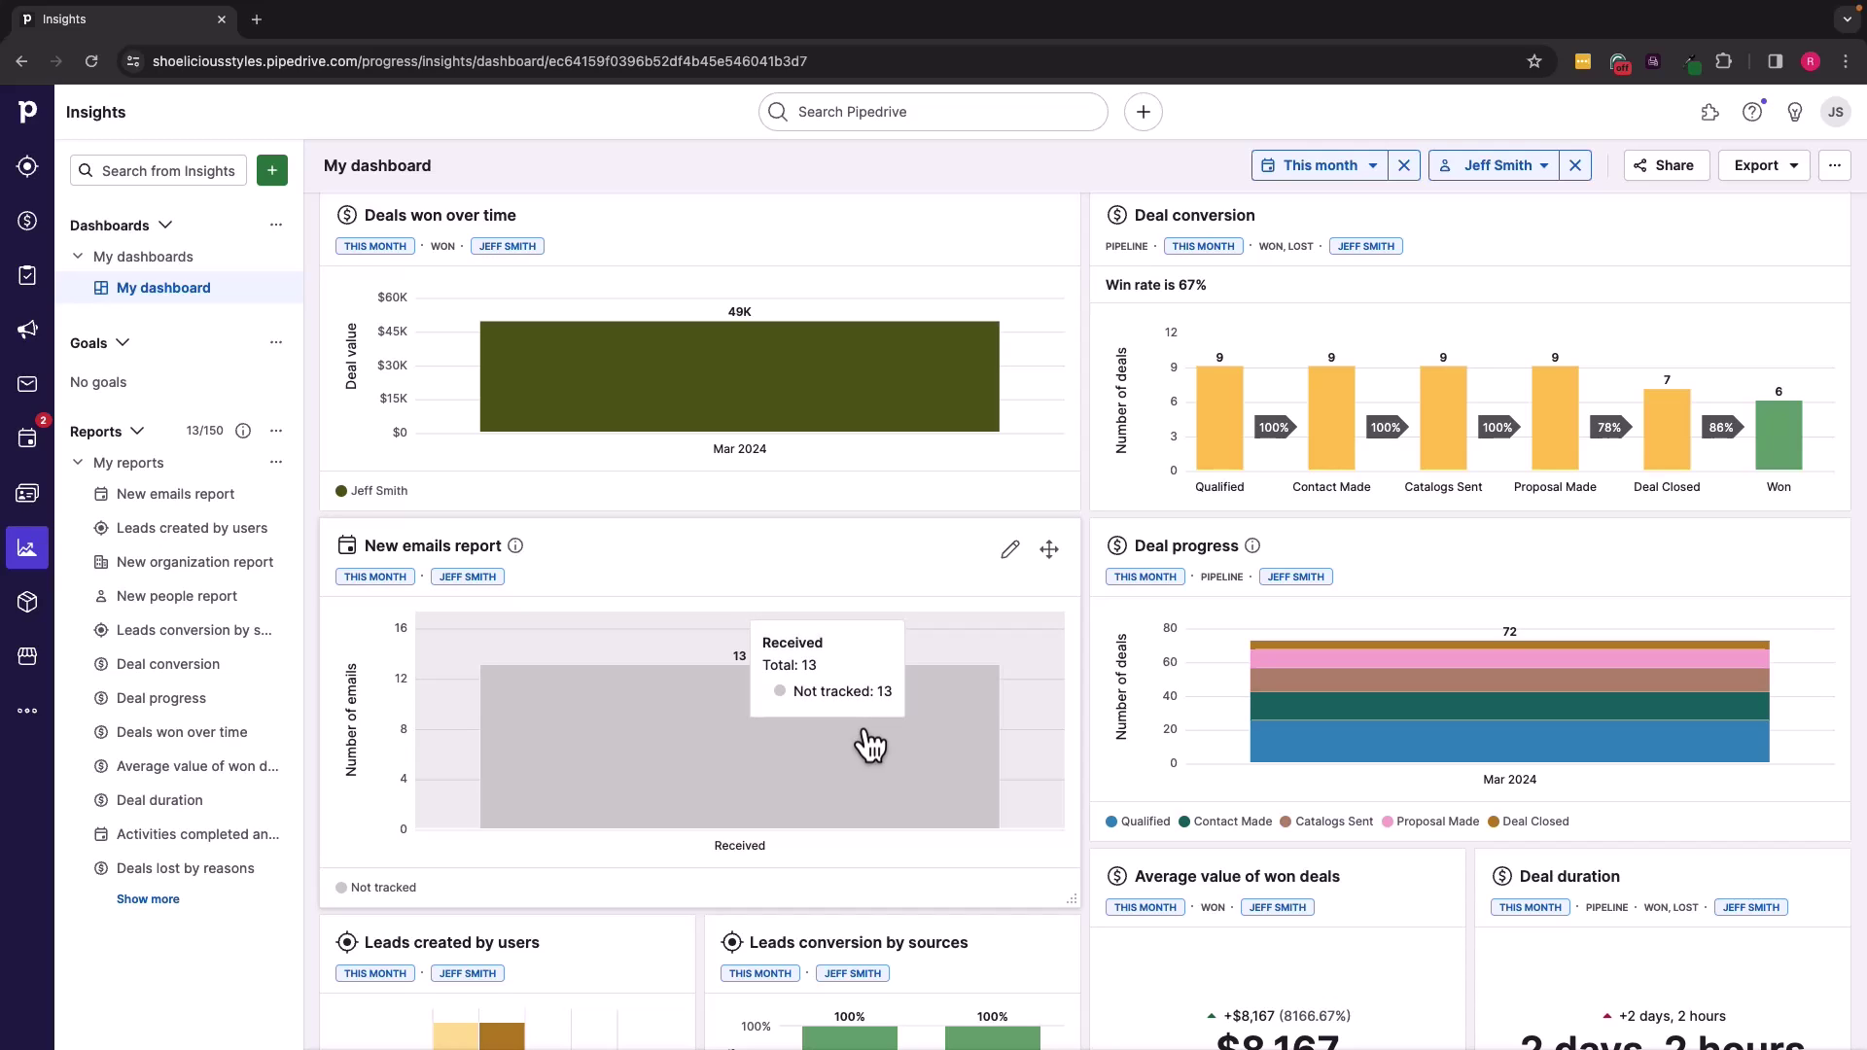
scroll(632, 613, down, 7)
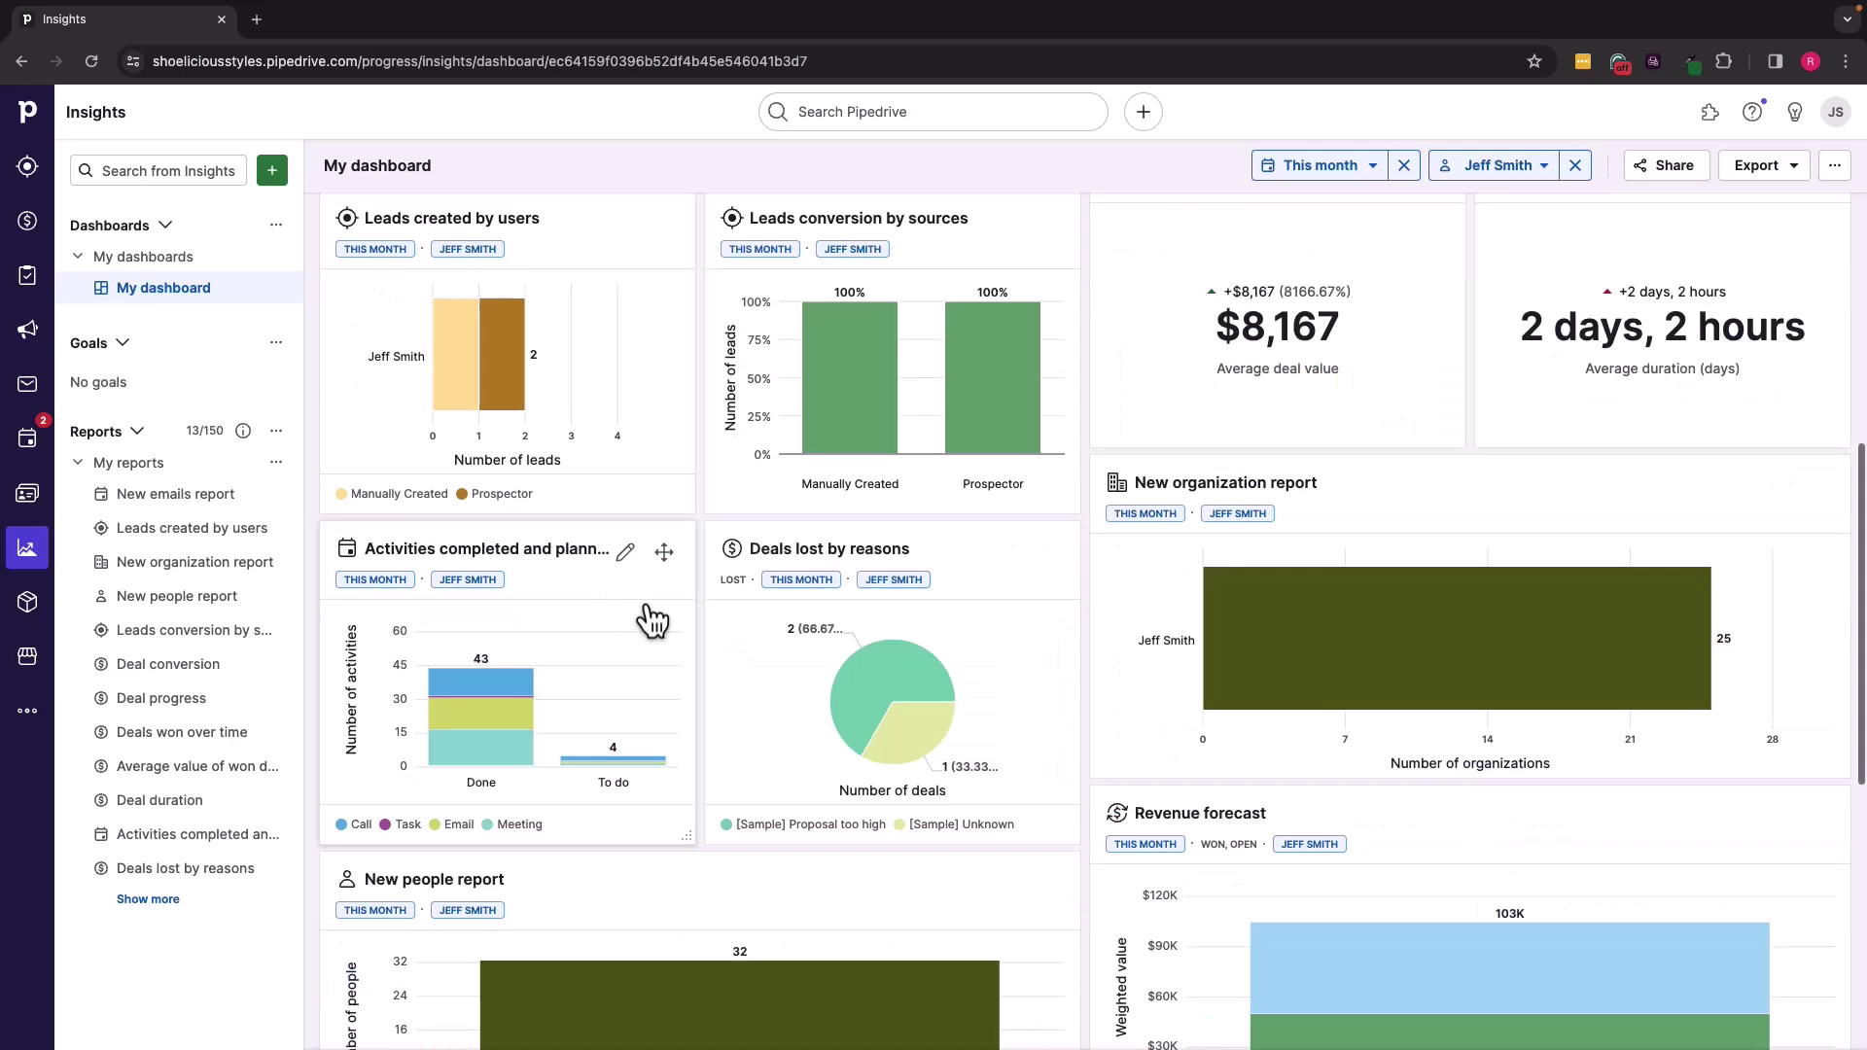
scroll(652, 619, up, 2)
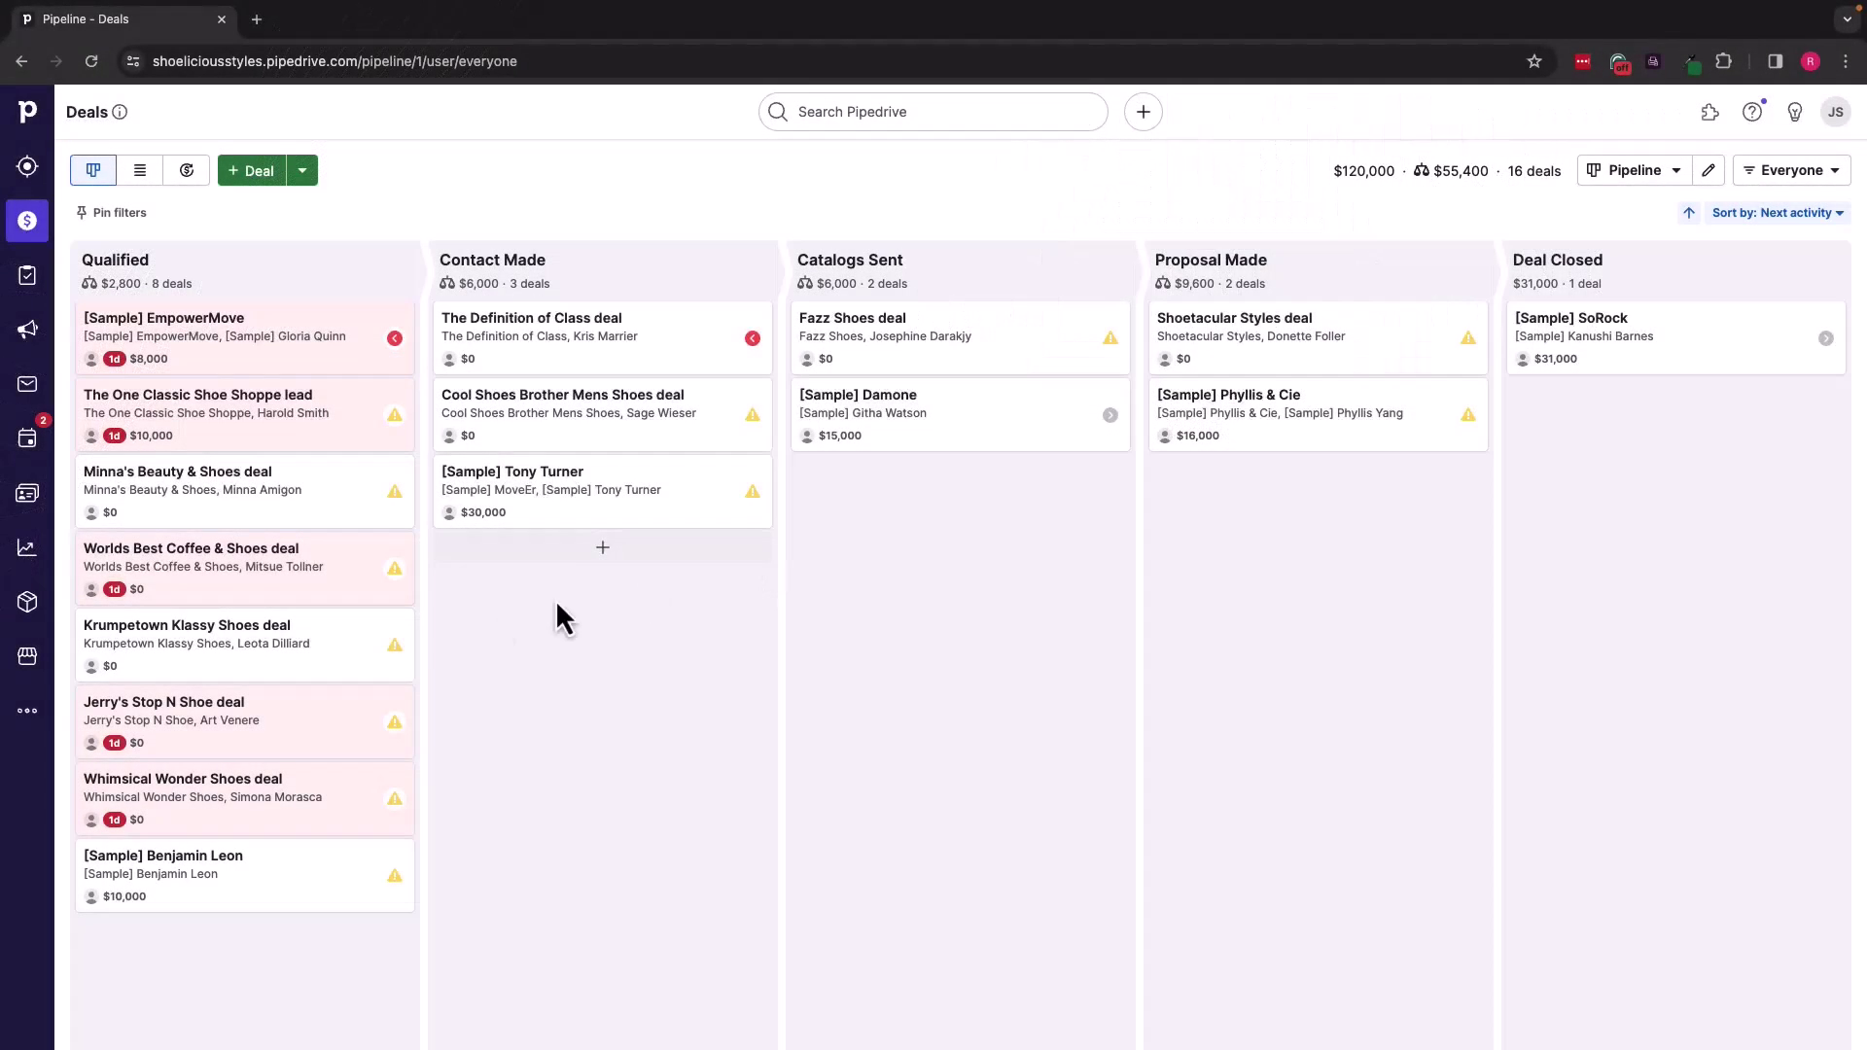
Step: Open Automations from the More menu in the left sidebar
click(29, 715)
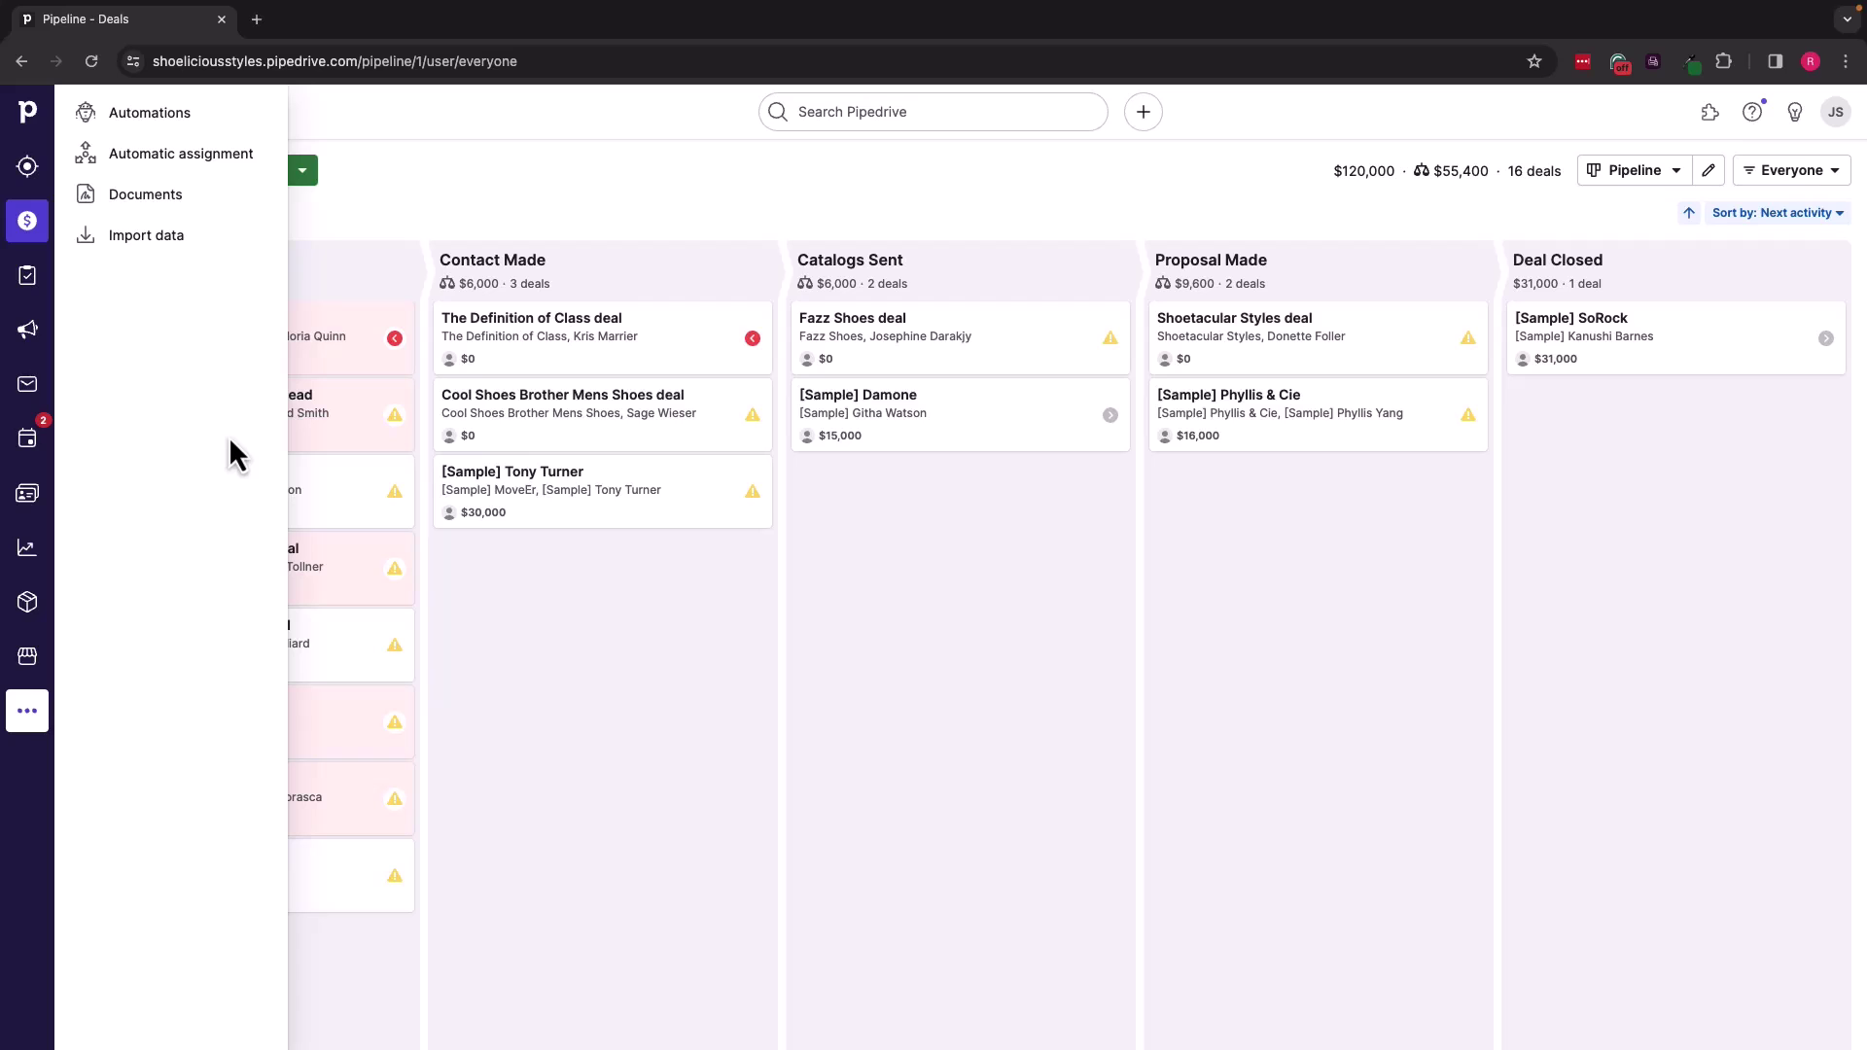
click(178, 123)
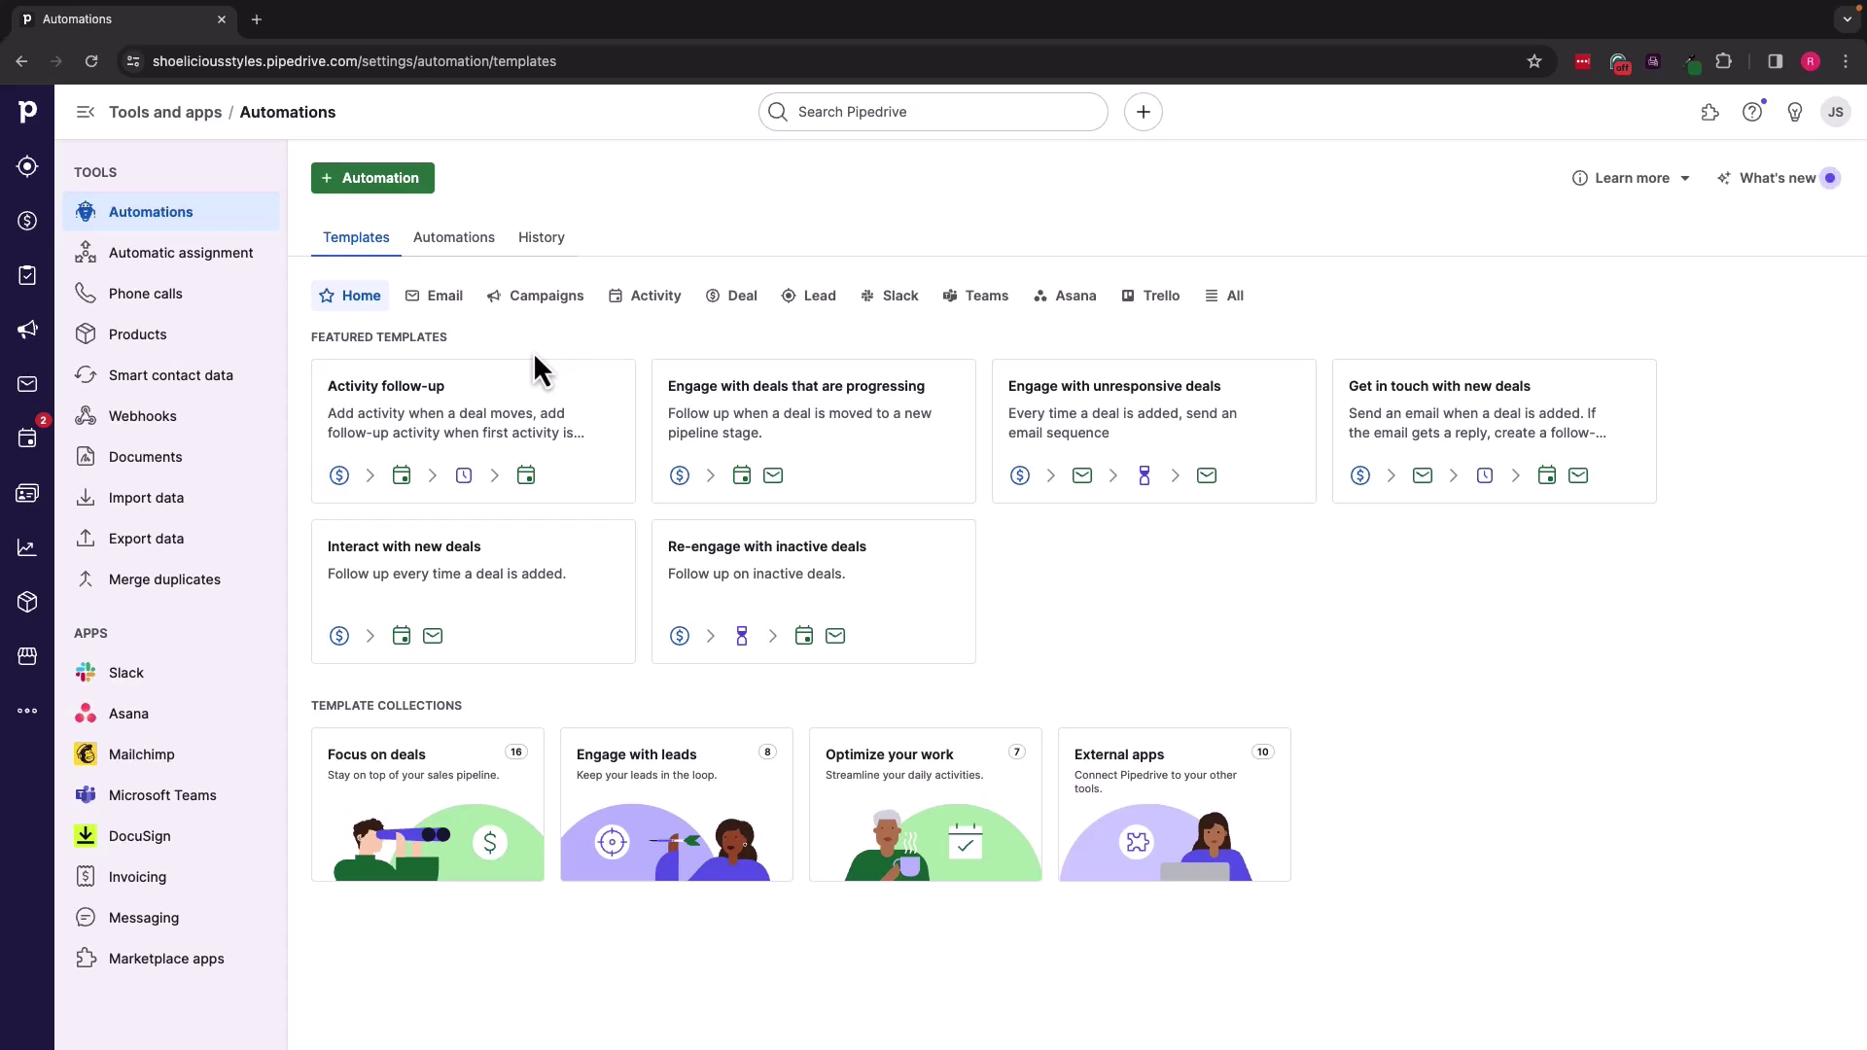
Step: Browse the Email, Campaigns, Activity and Deal templates, then open the Avoid rotting deals email template
click(441, 311)
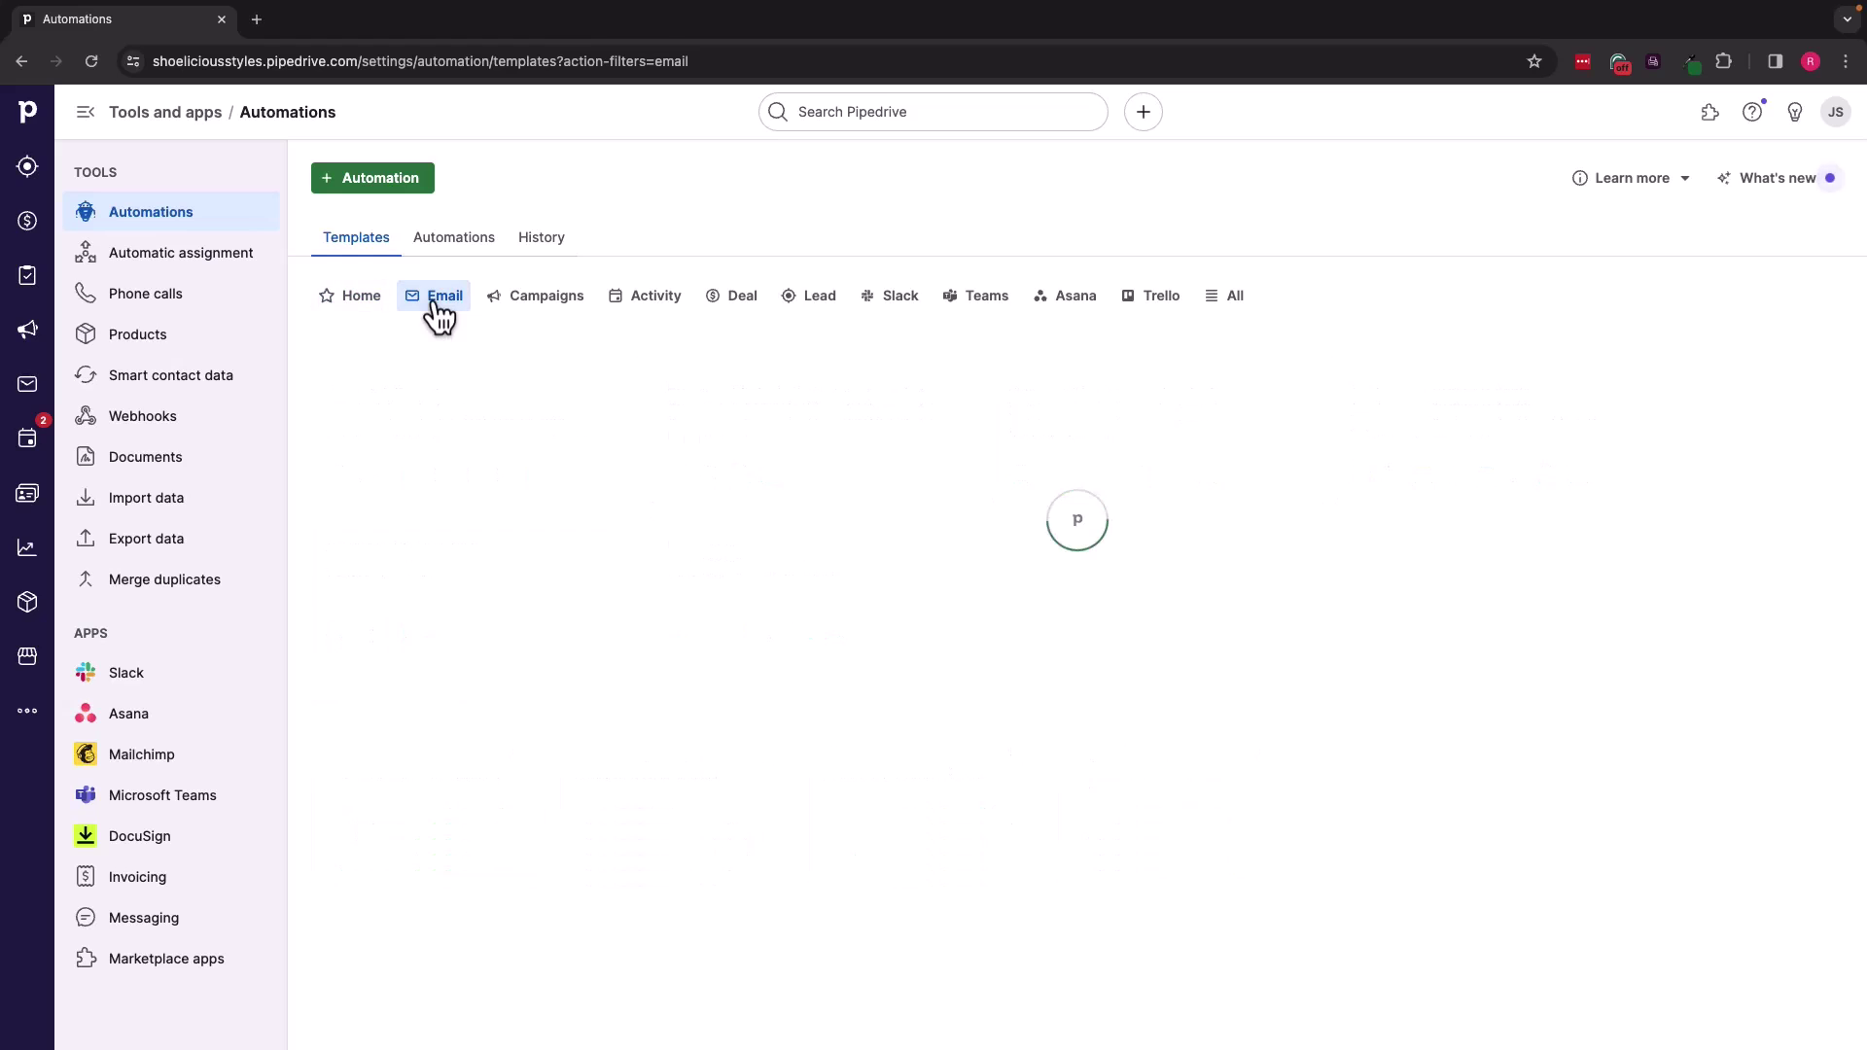
scroll(813, 616, down, 2)
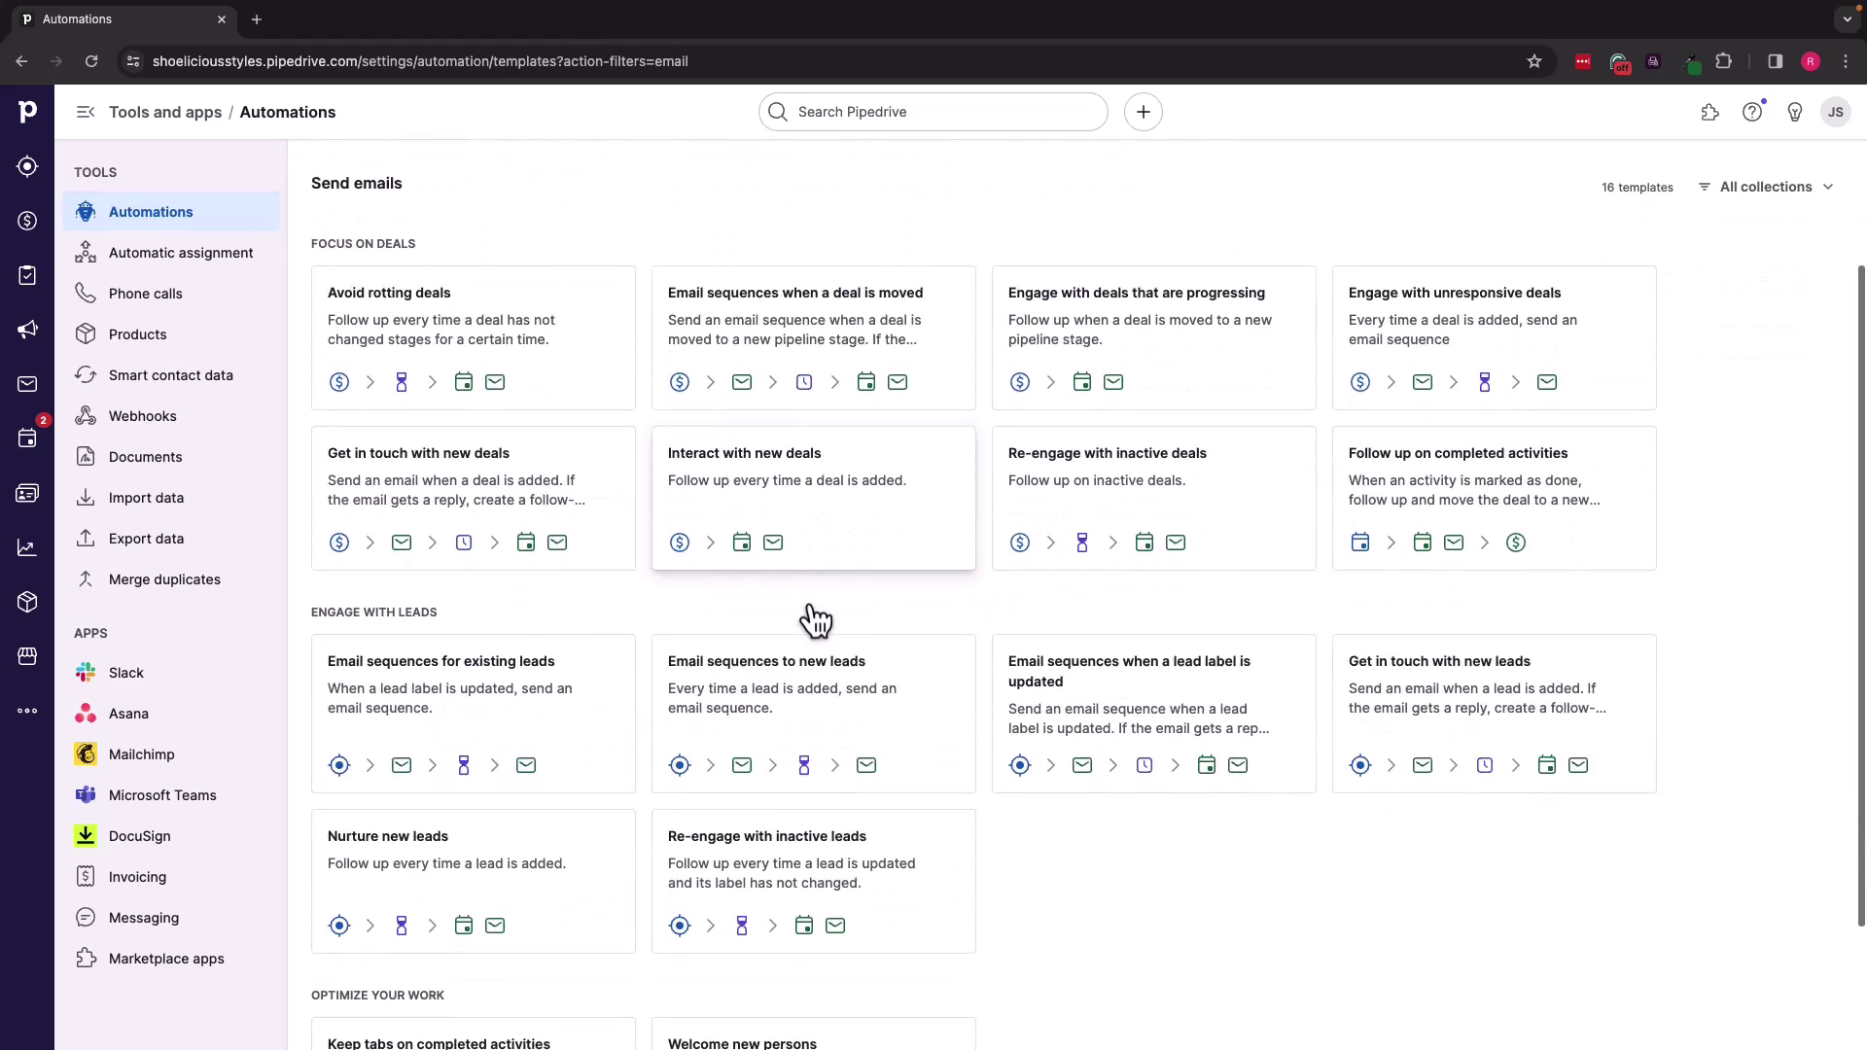
scroll(813, 617, up, 2)
click(531, 306)
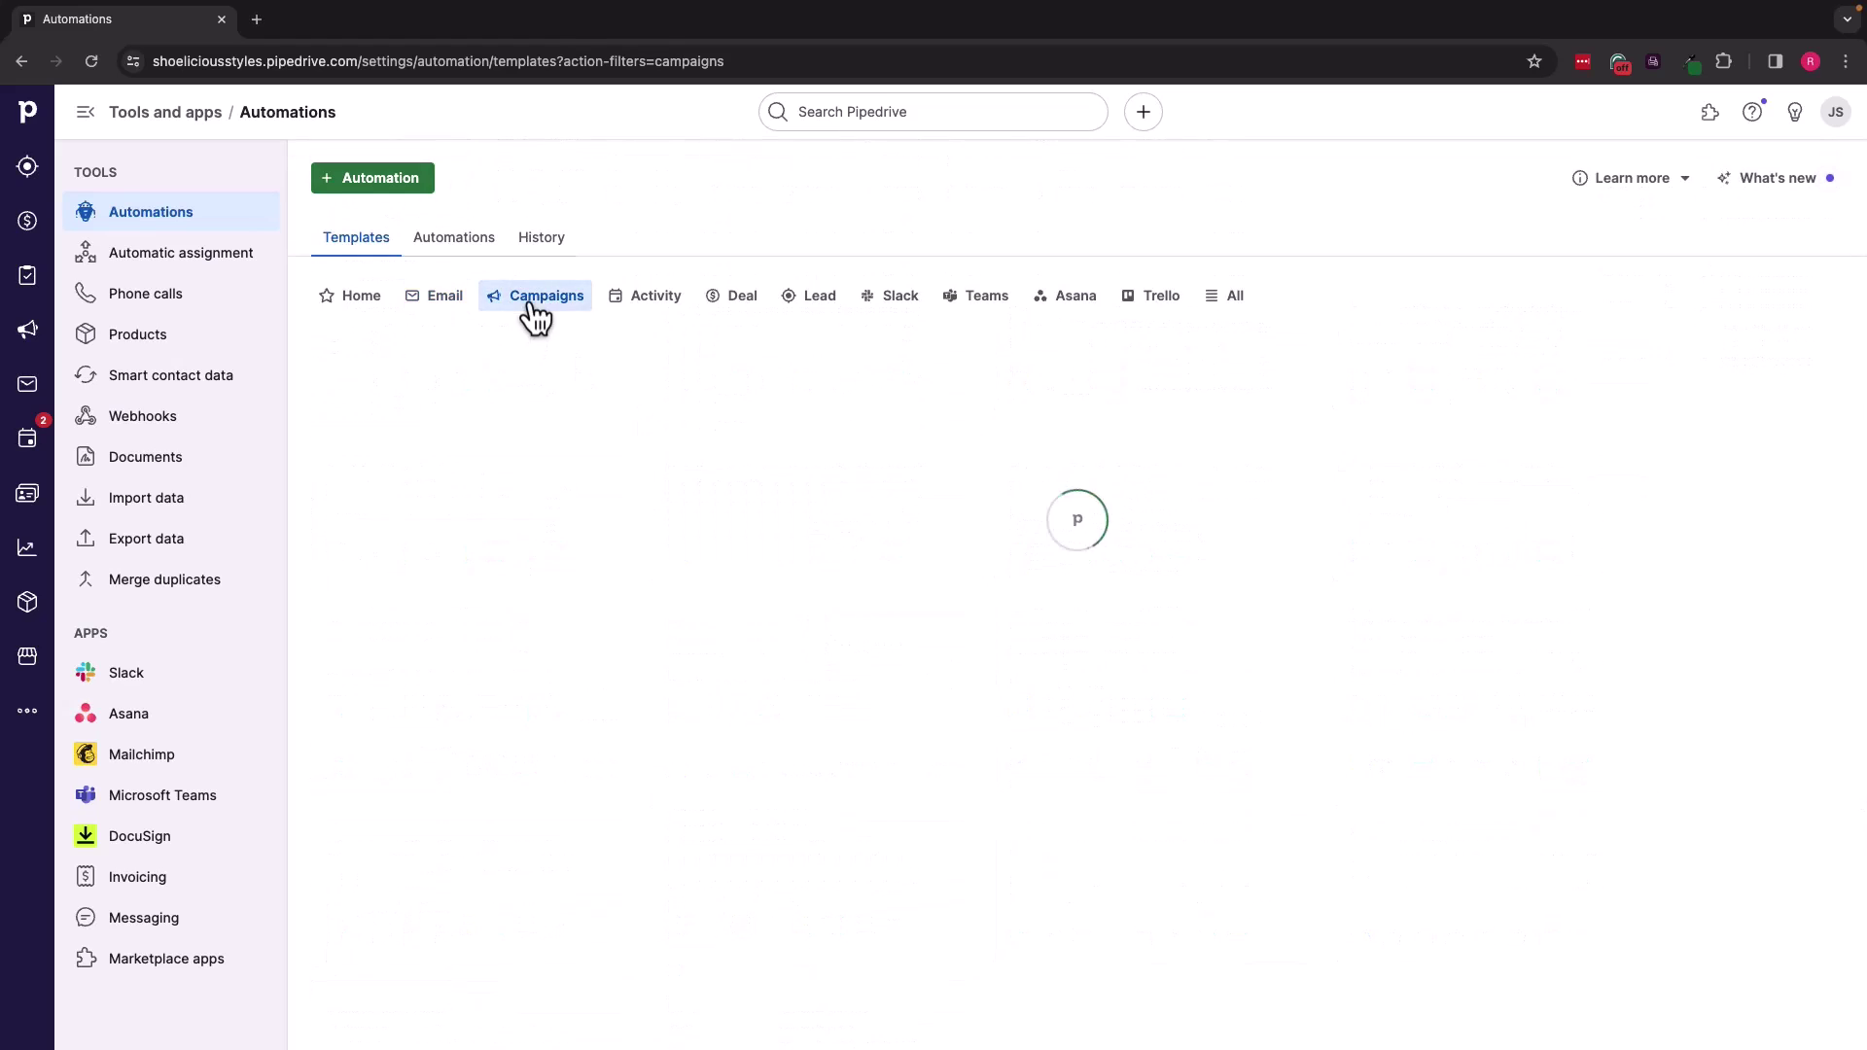
click(665, 308)
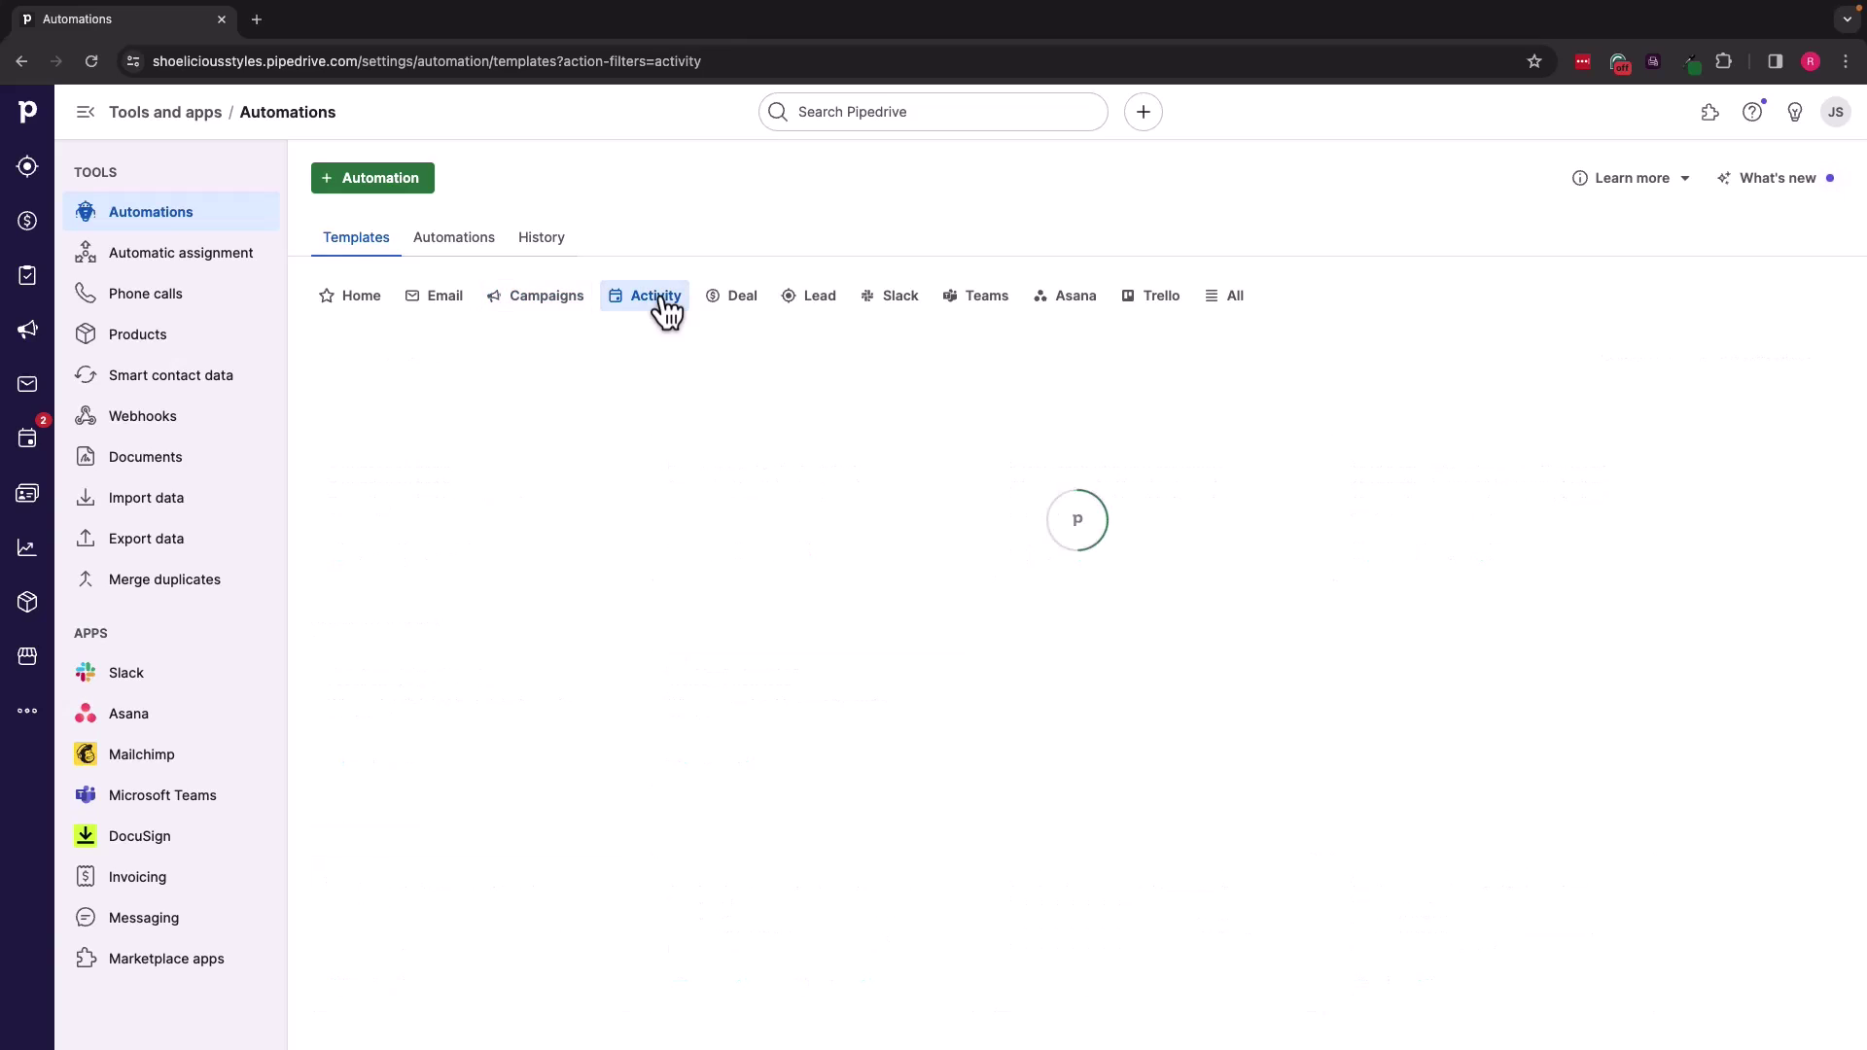
click(728, 302)
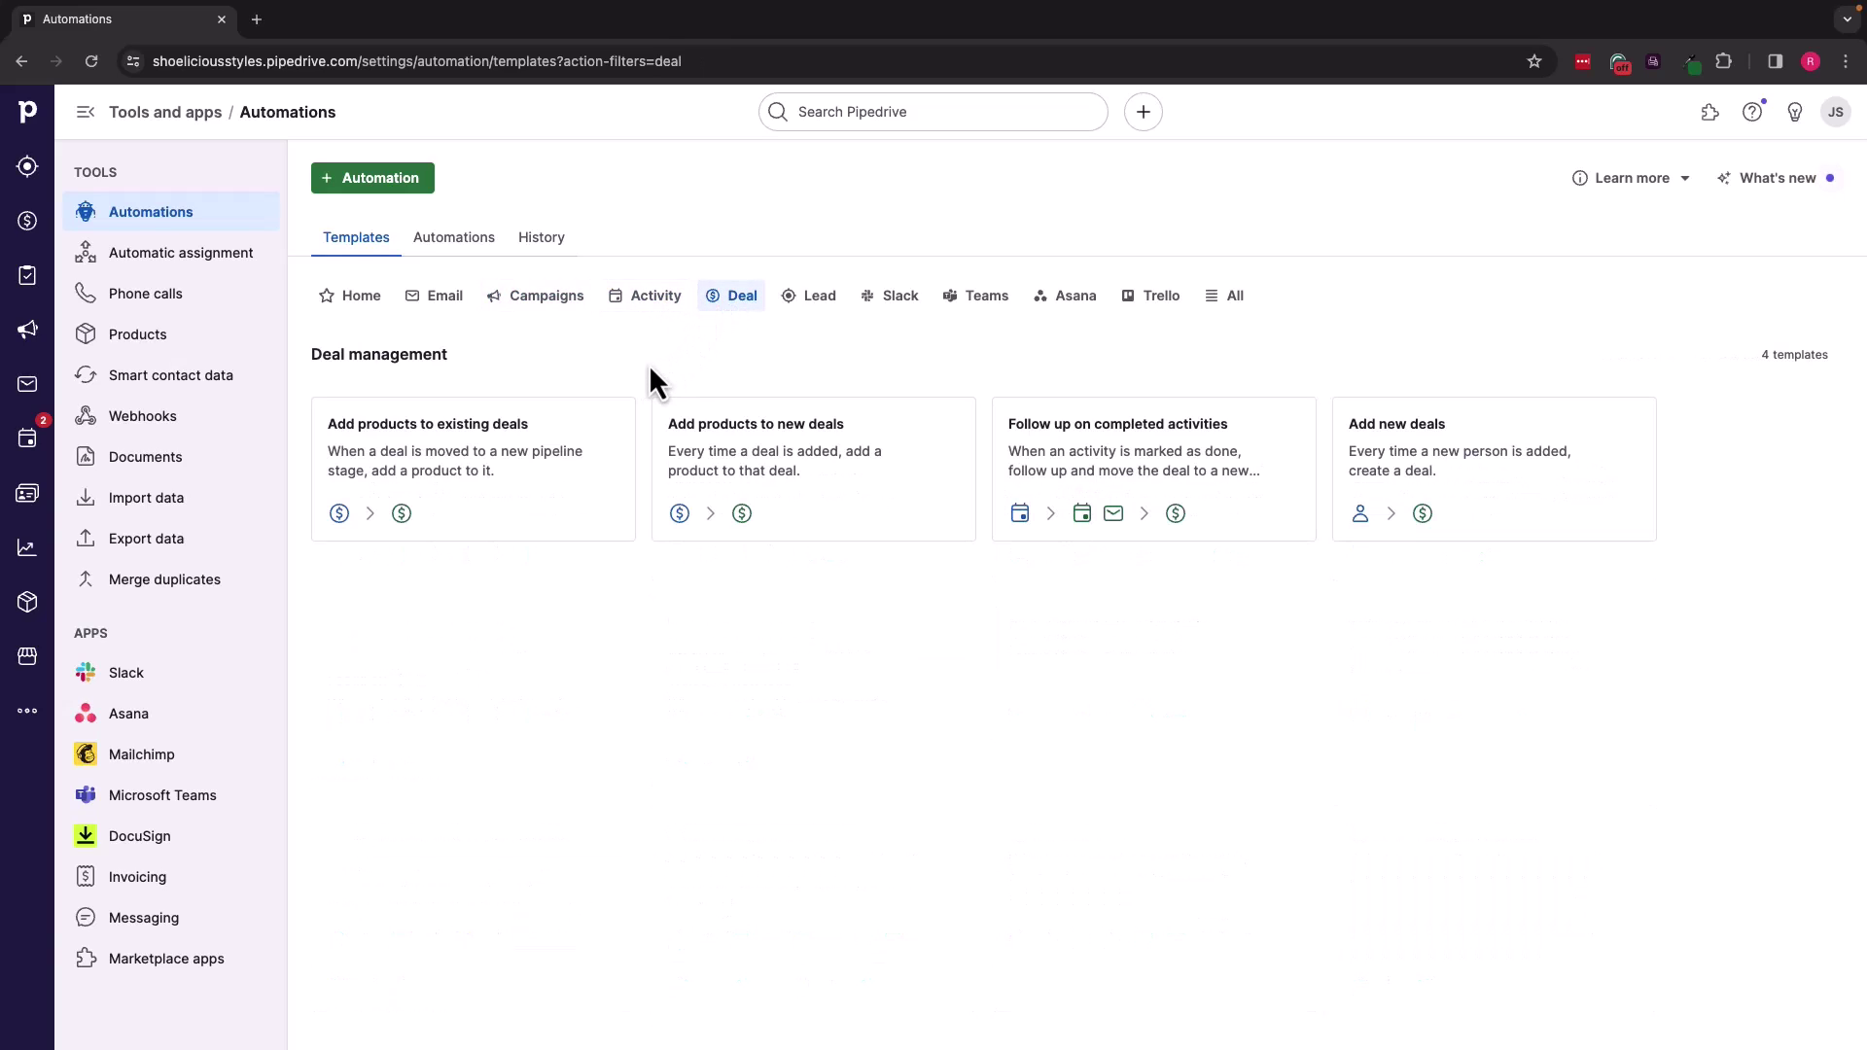
click(444, 300)
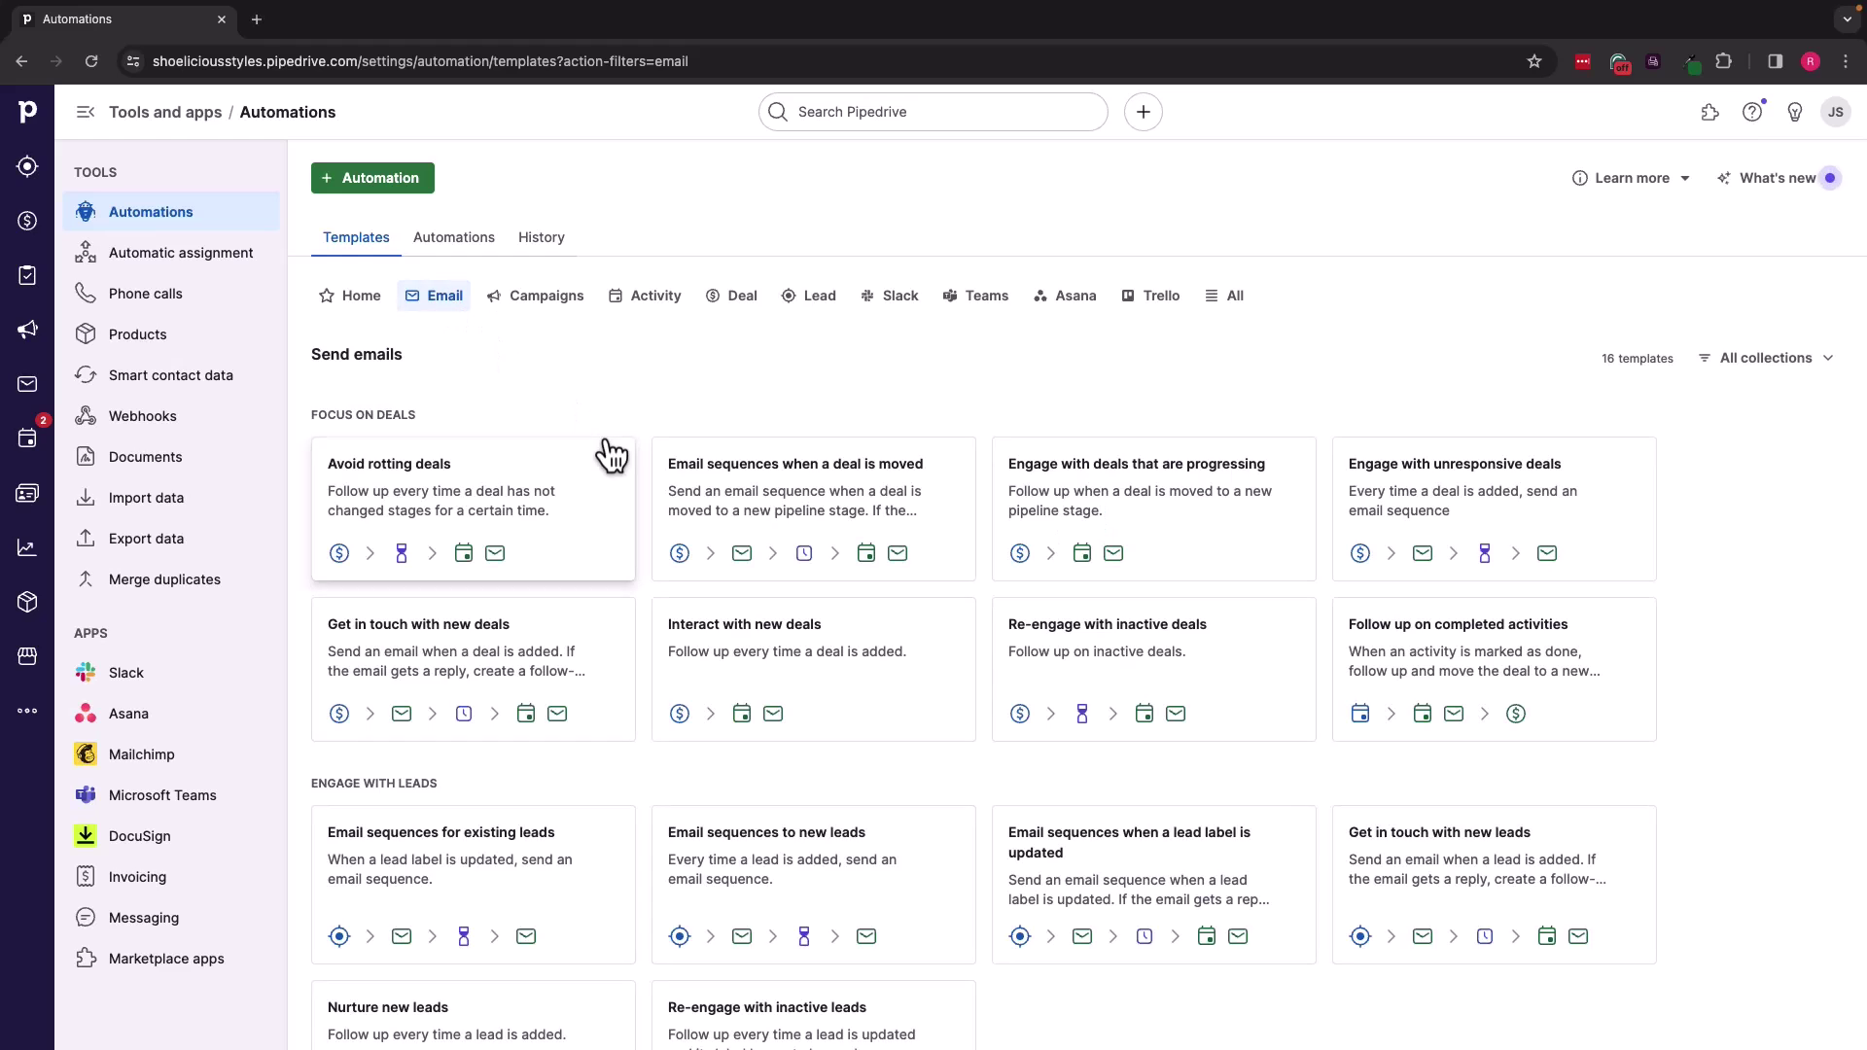
click(453, 481)
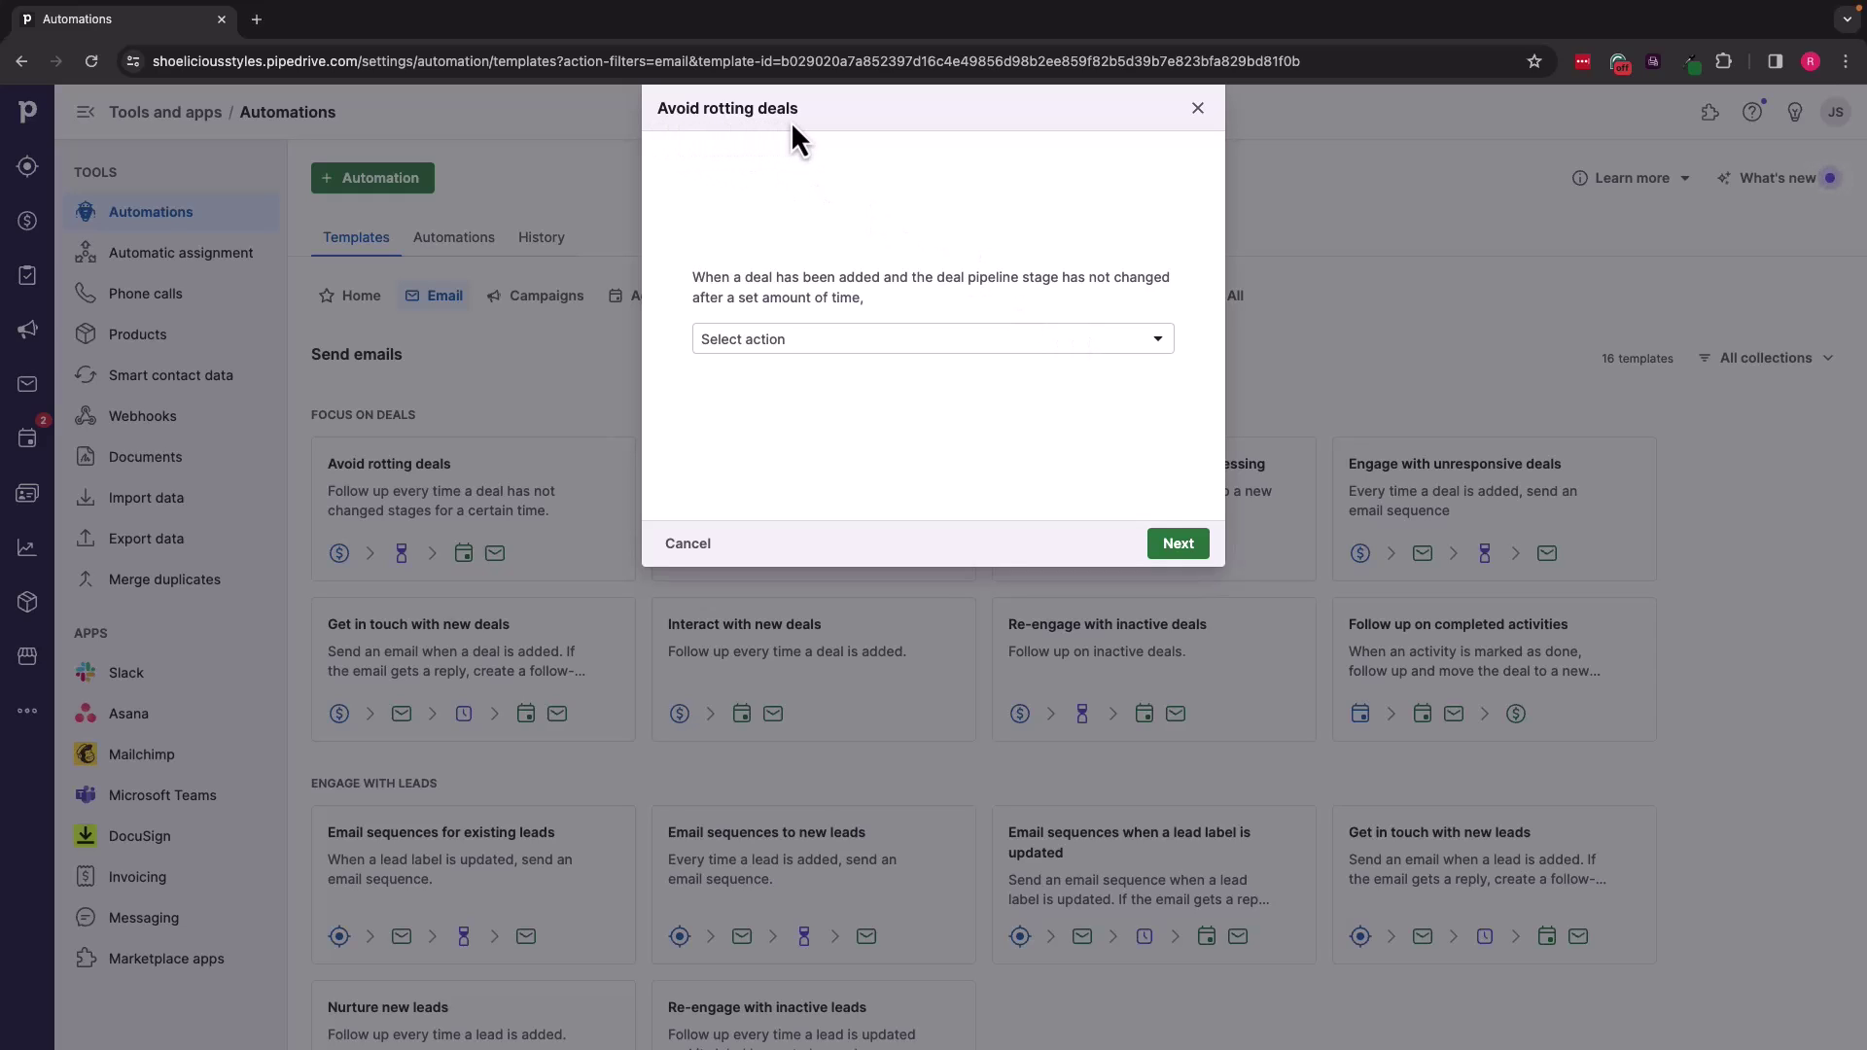
Step: Choose 'Add an activity and send an email' as the template's action
click(955, 349)
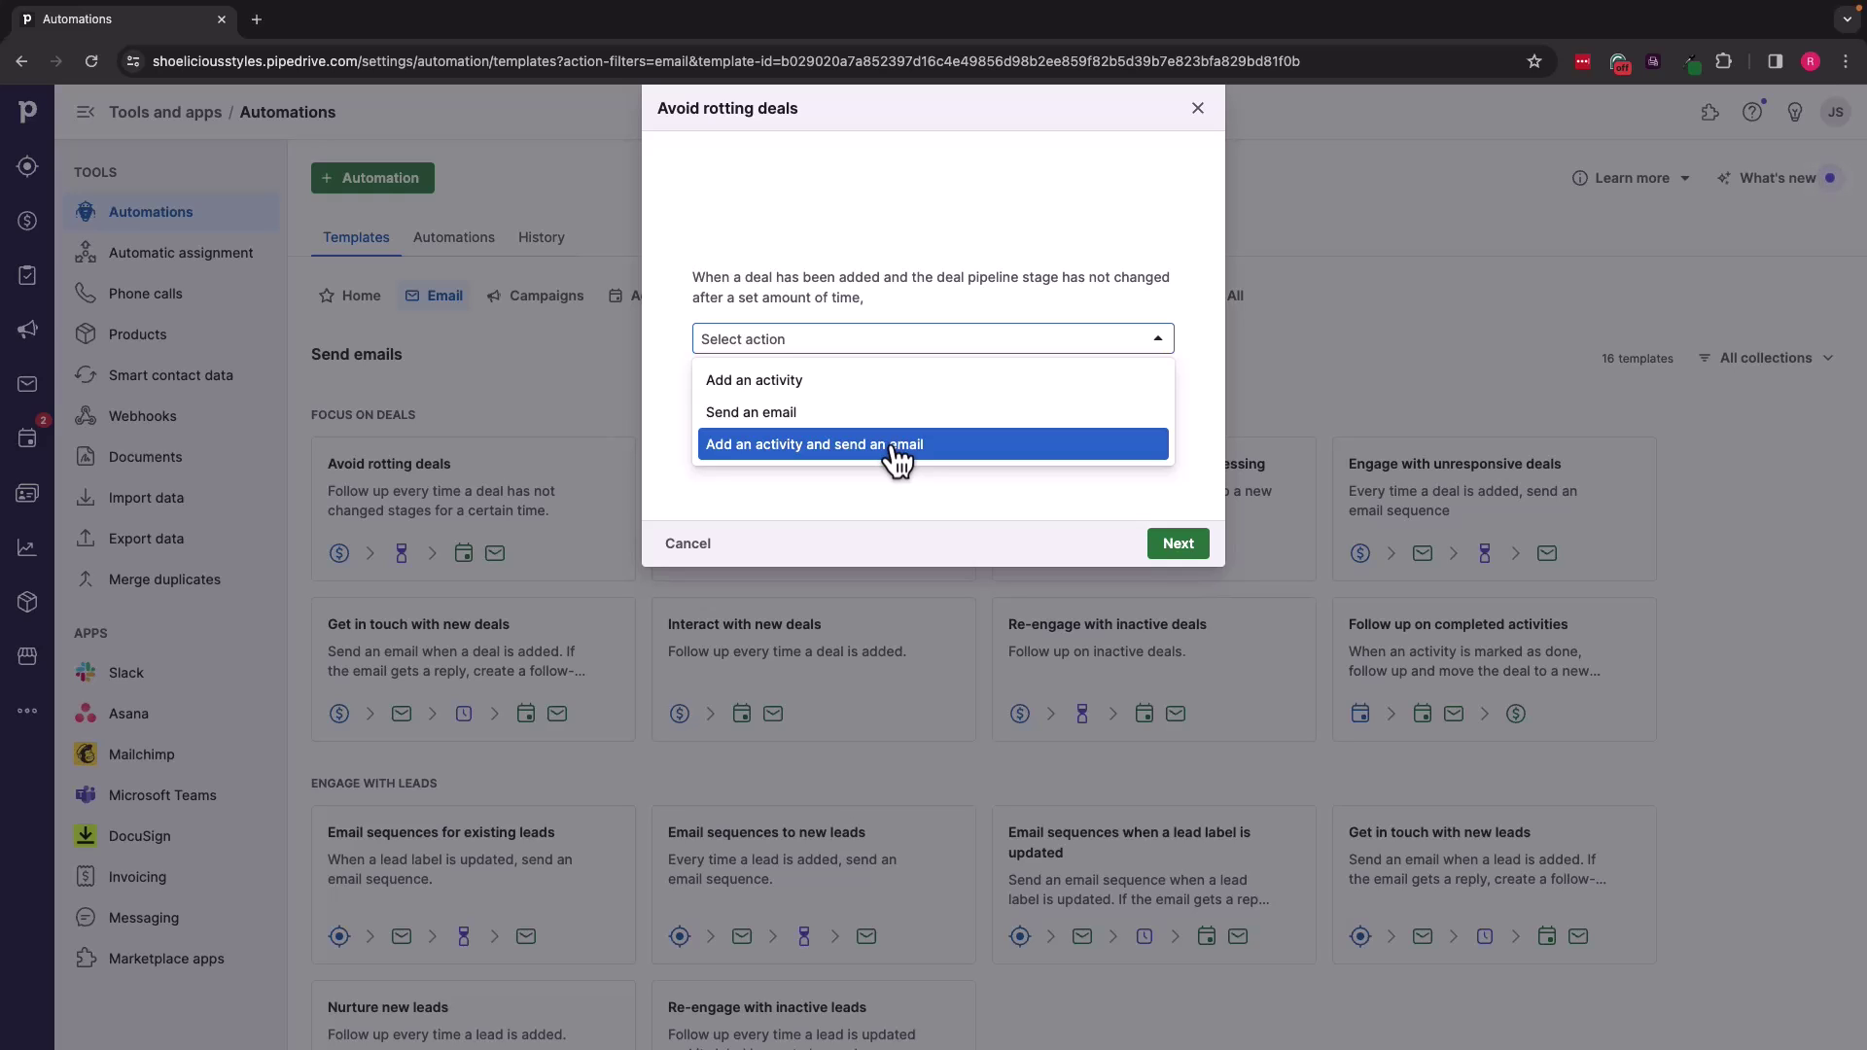
click(897, 457)
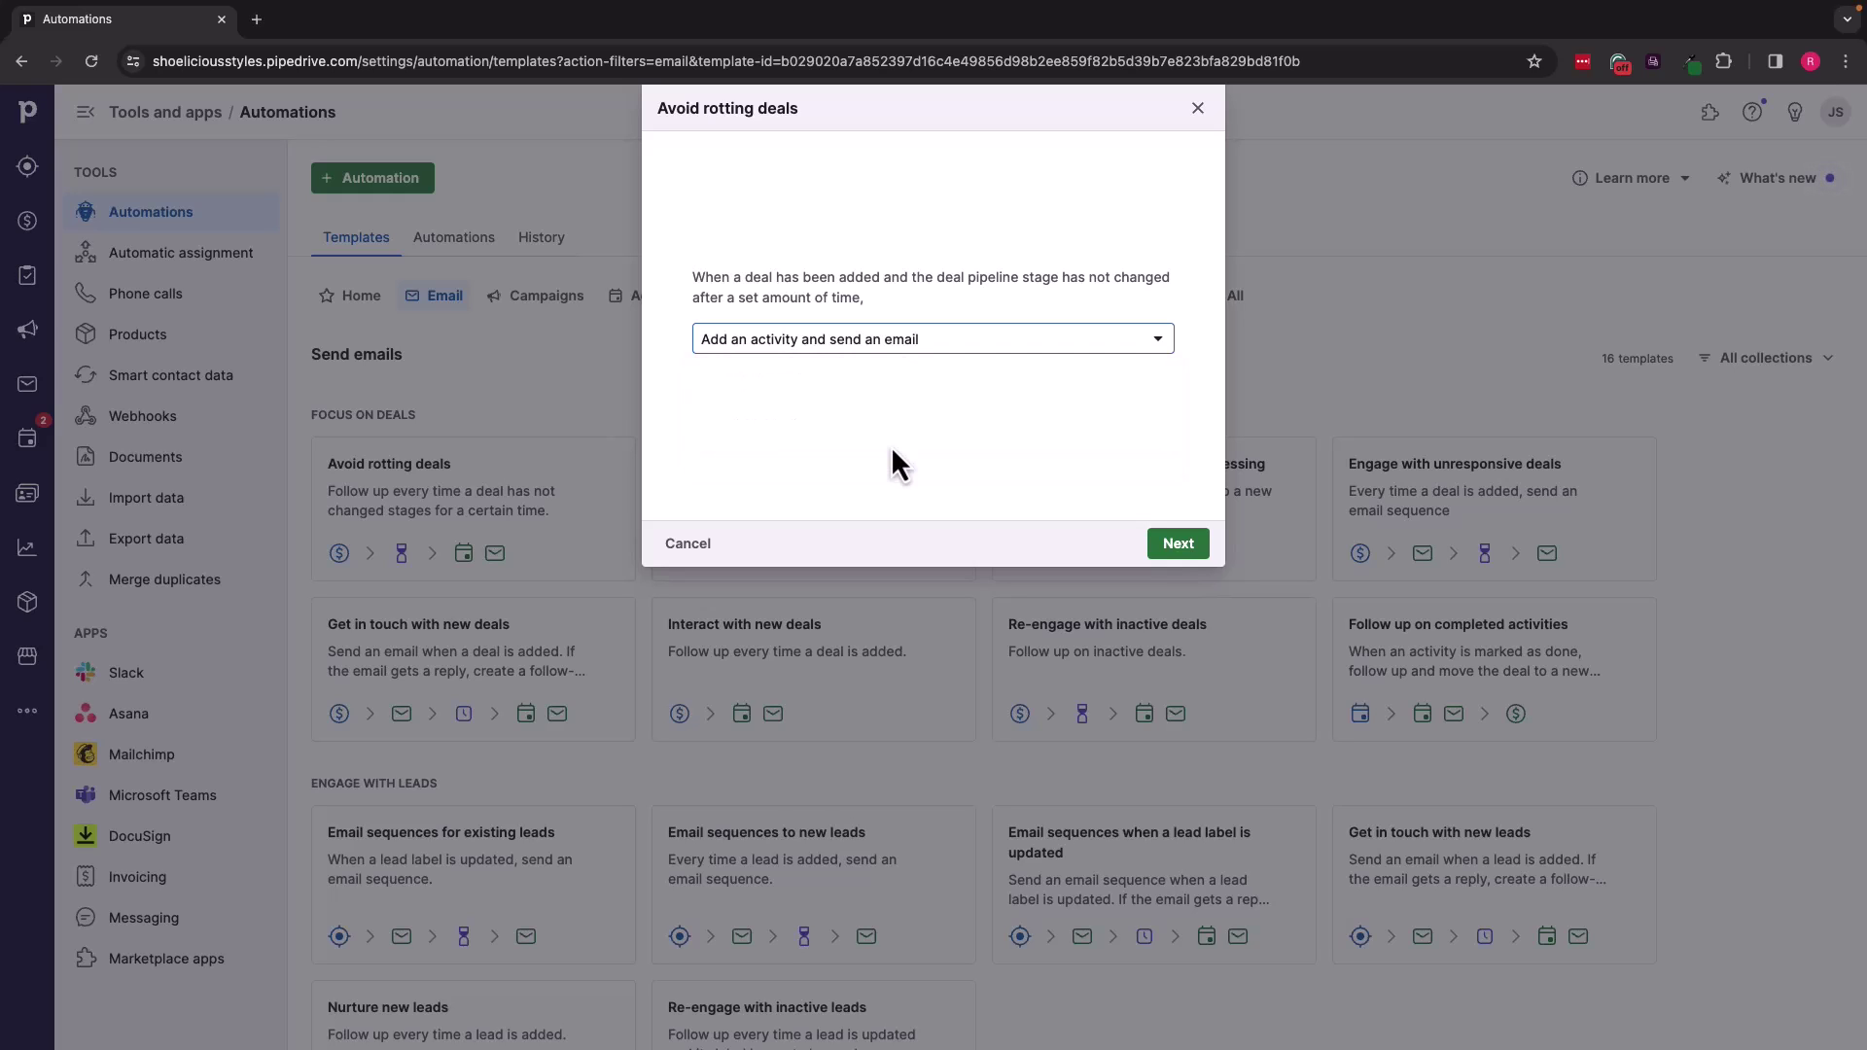
click(1177, 547)
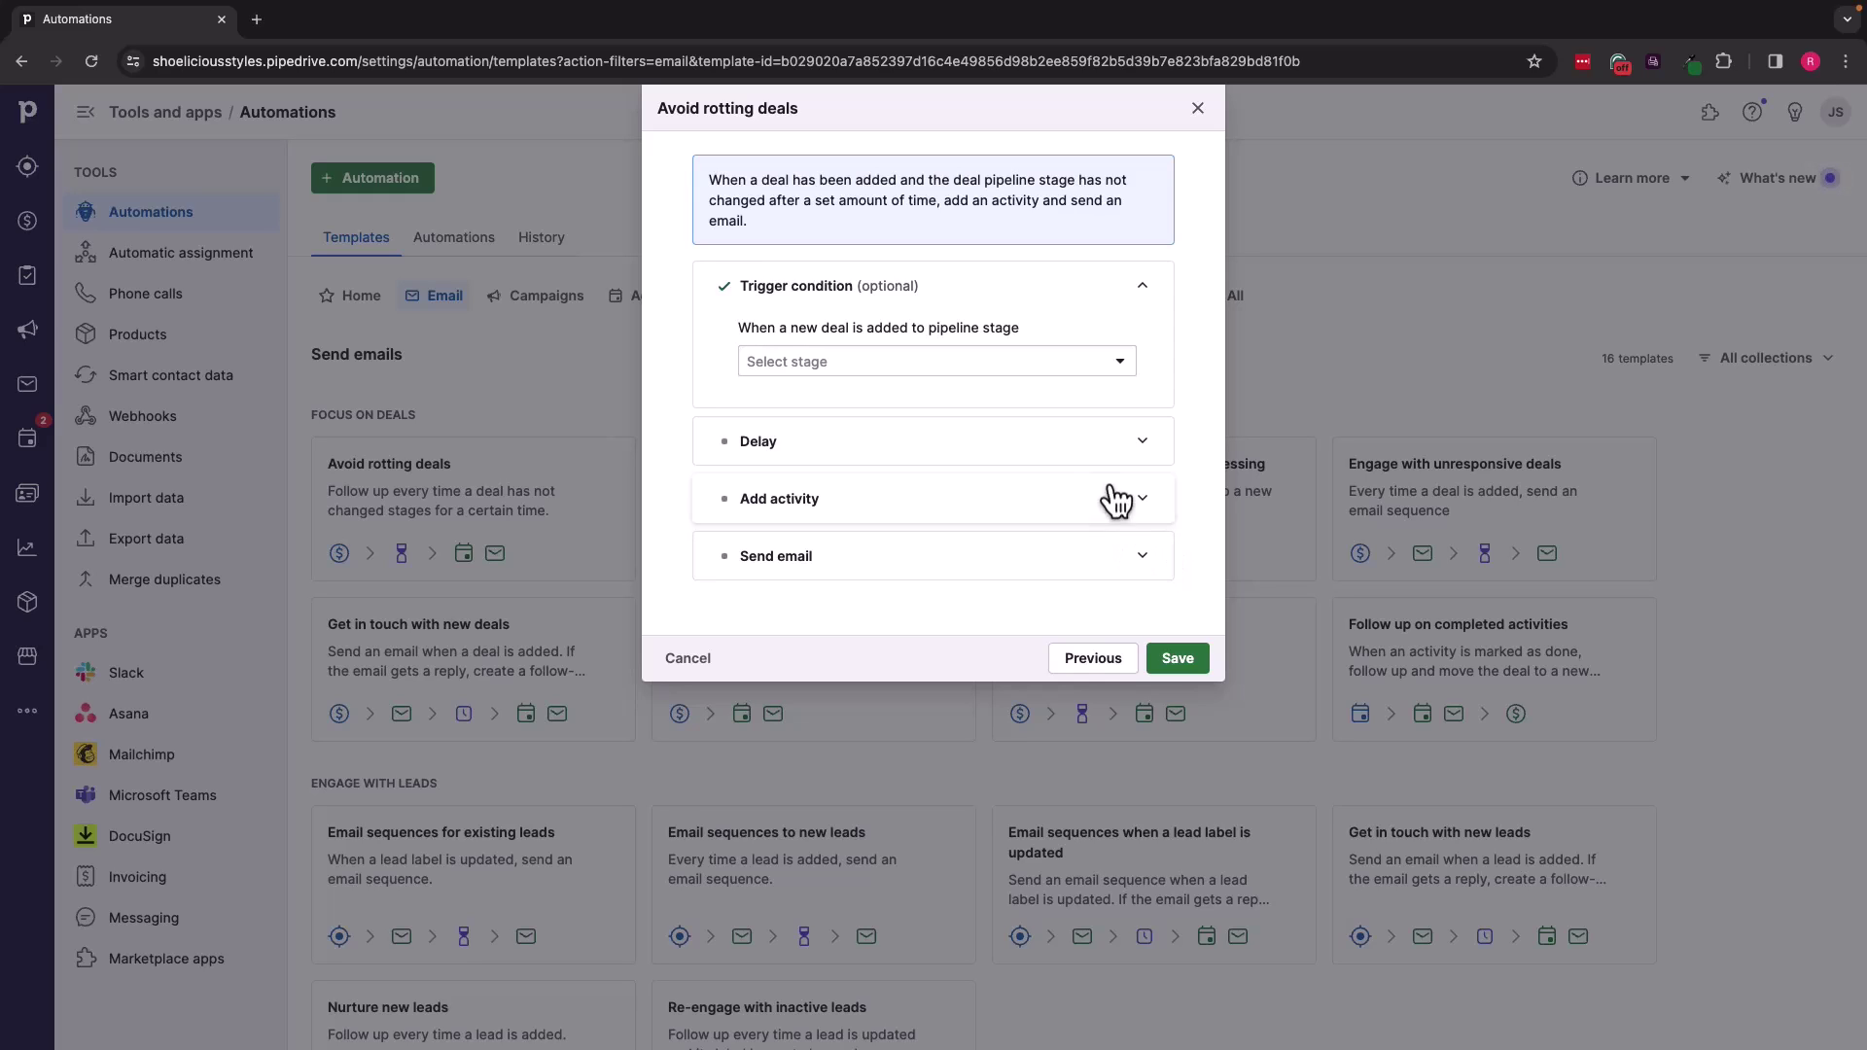
Step: Trigger the automation on deals added to the Catalogs Sent stage
click(1123, 365)
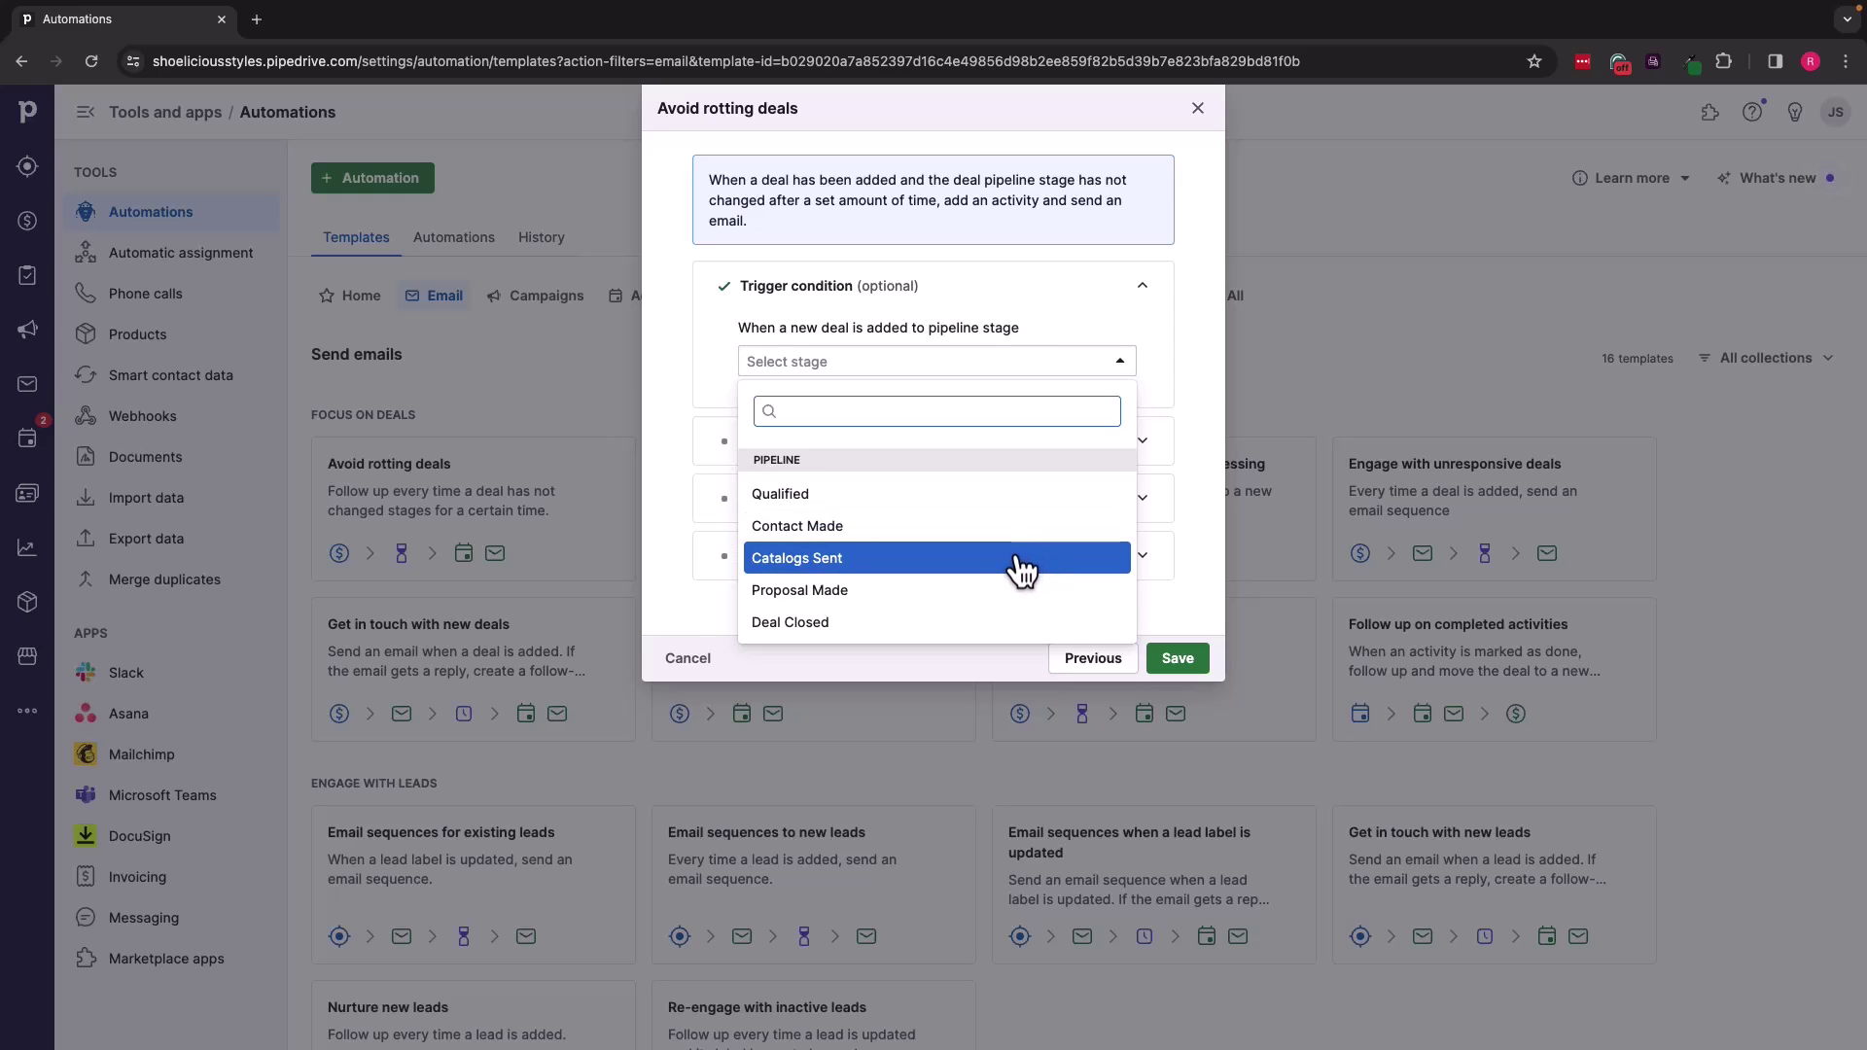
click(1023, 572)
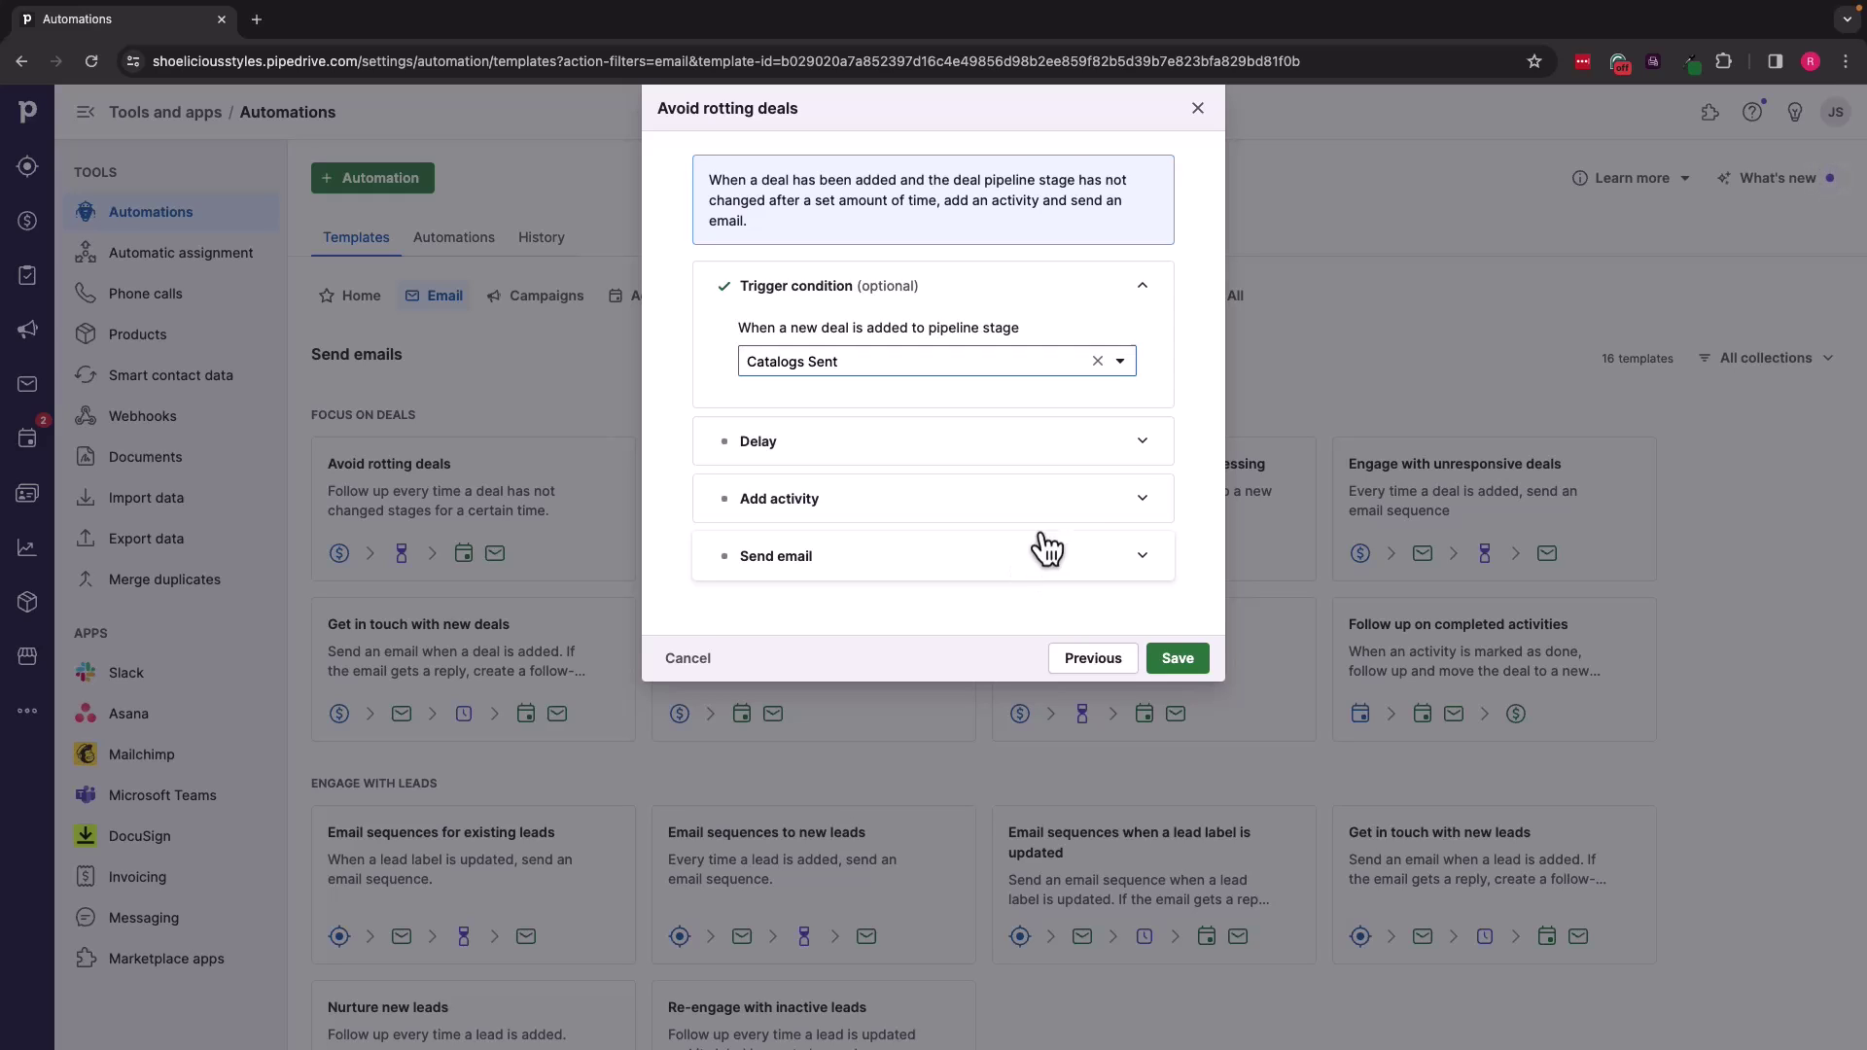
click(1142, 447)
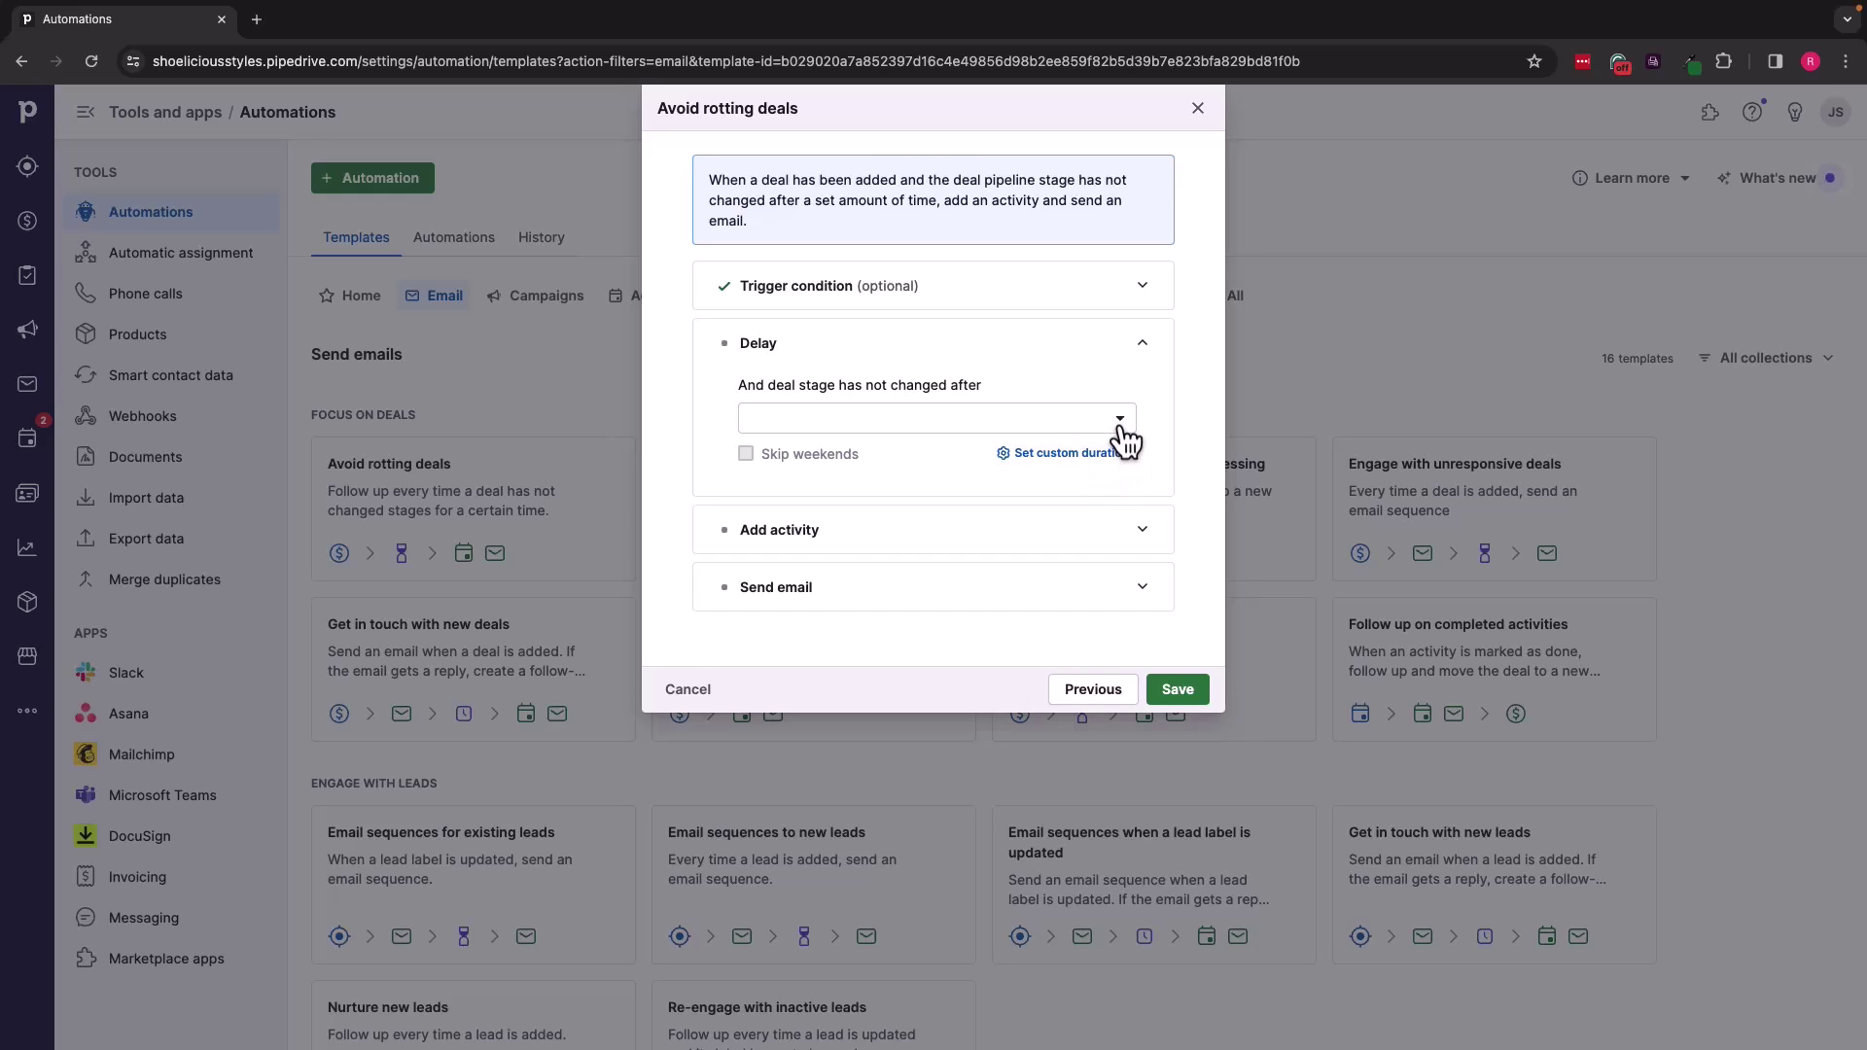
Step: Set the no-stage-change delay to 1 week and skip weekends
click(1123, 425)
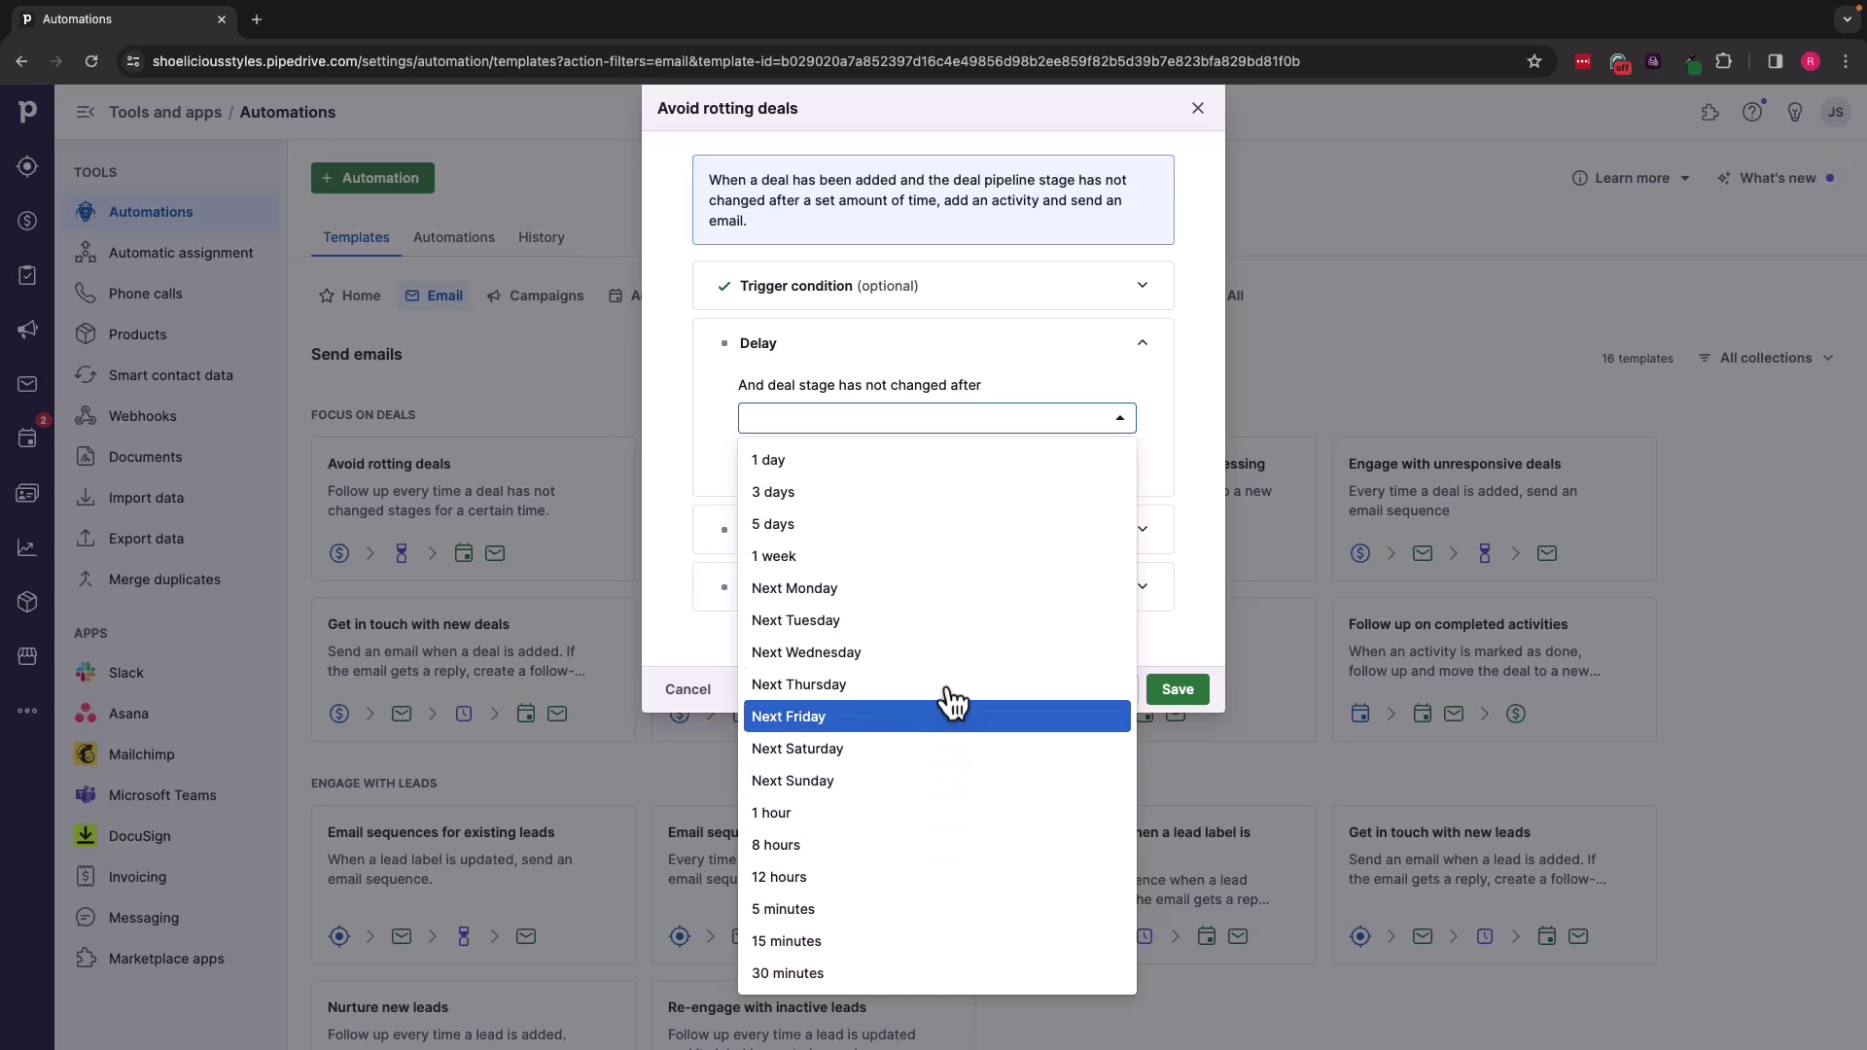
click(956, 560)
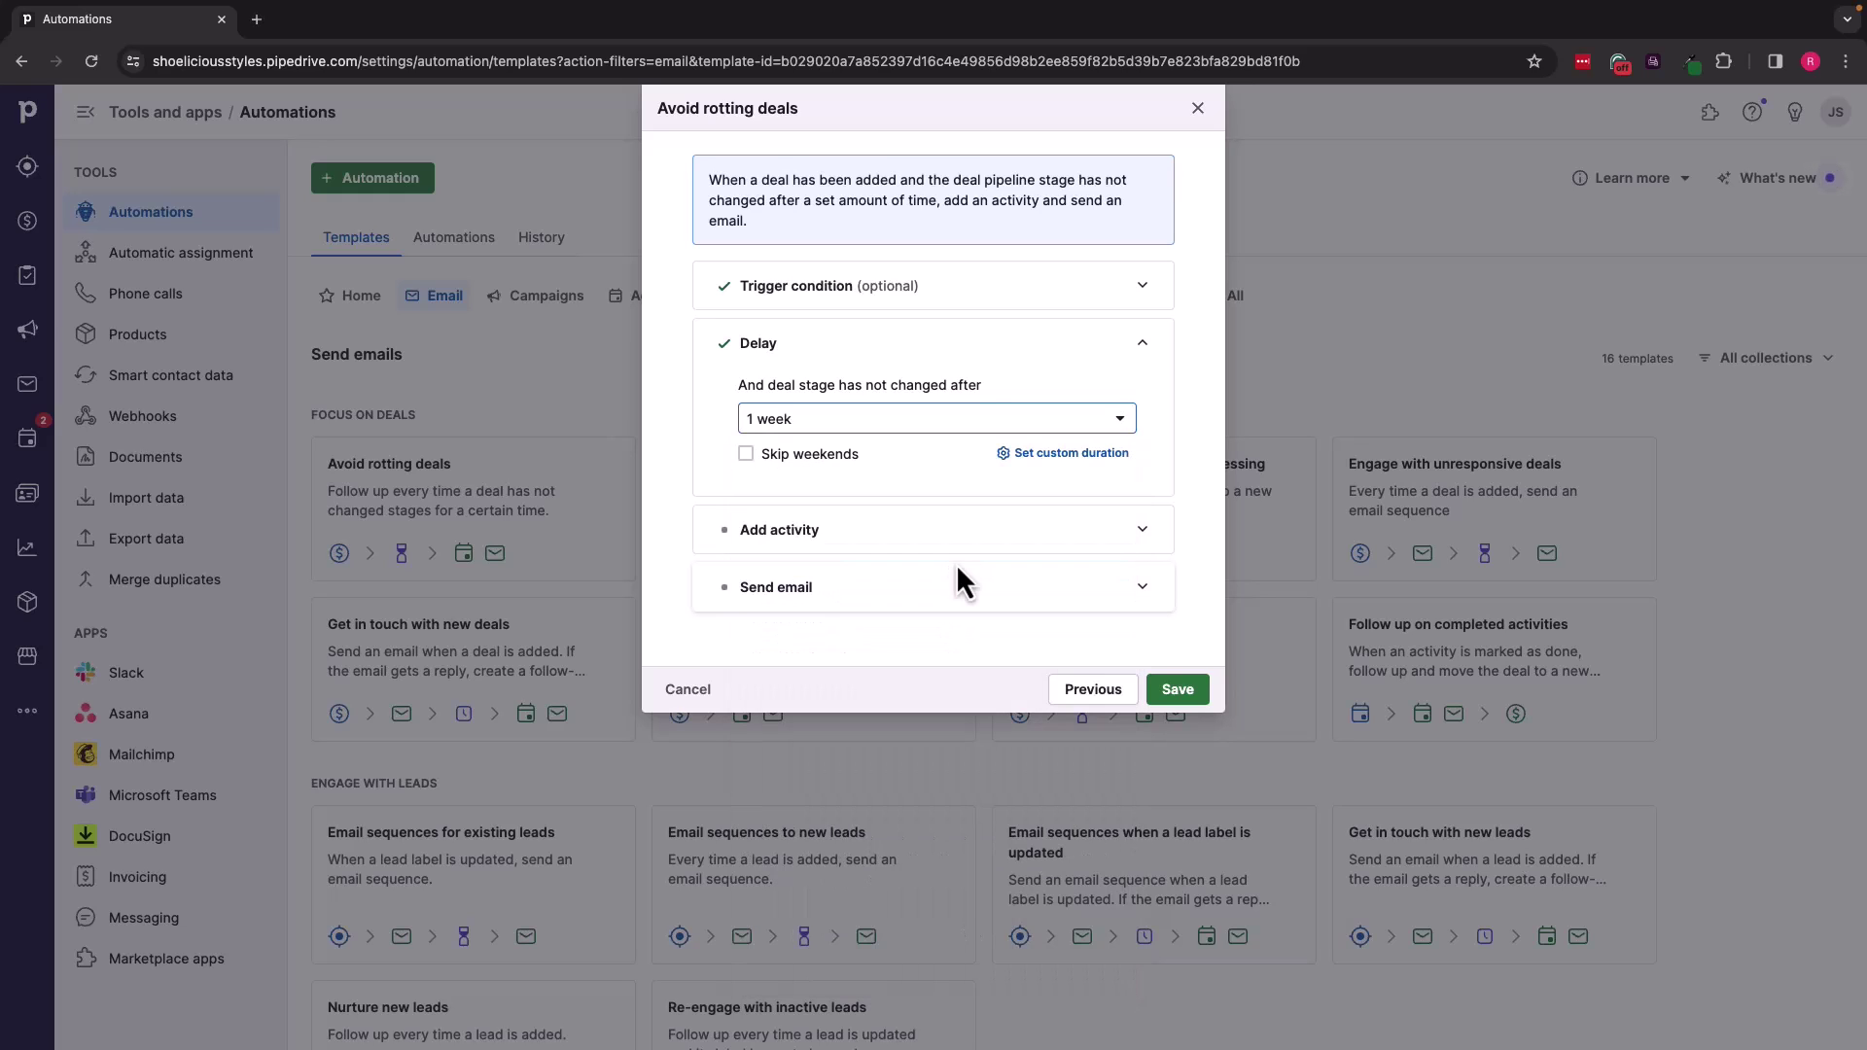
click(746, 454)
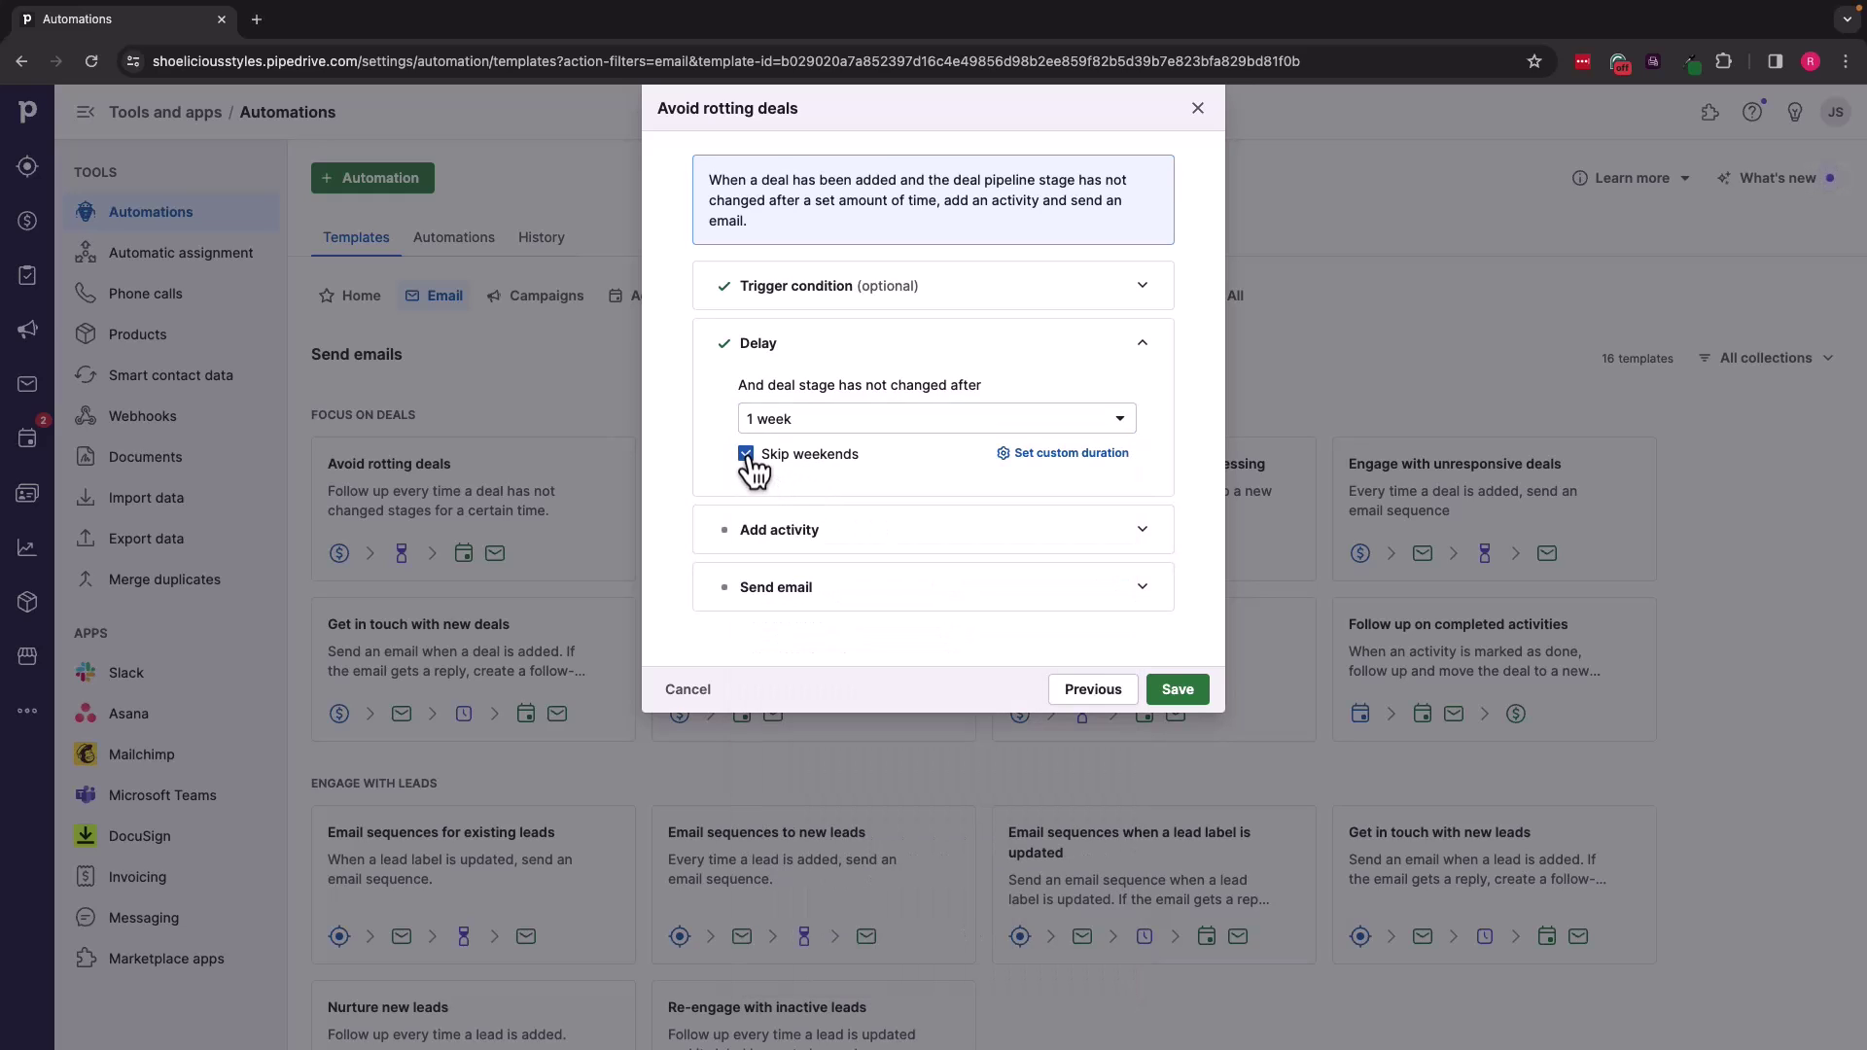
Step: Build the activity subject from the Deal and Deal contact person fields
click(869, 544)
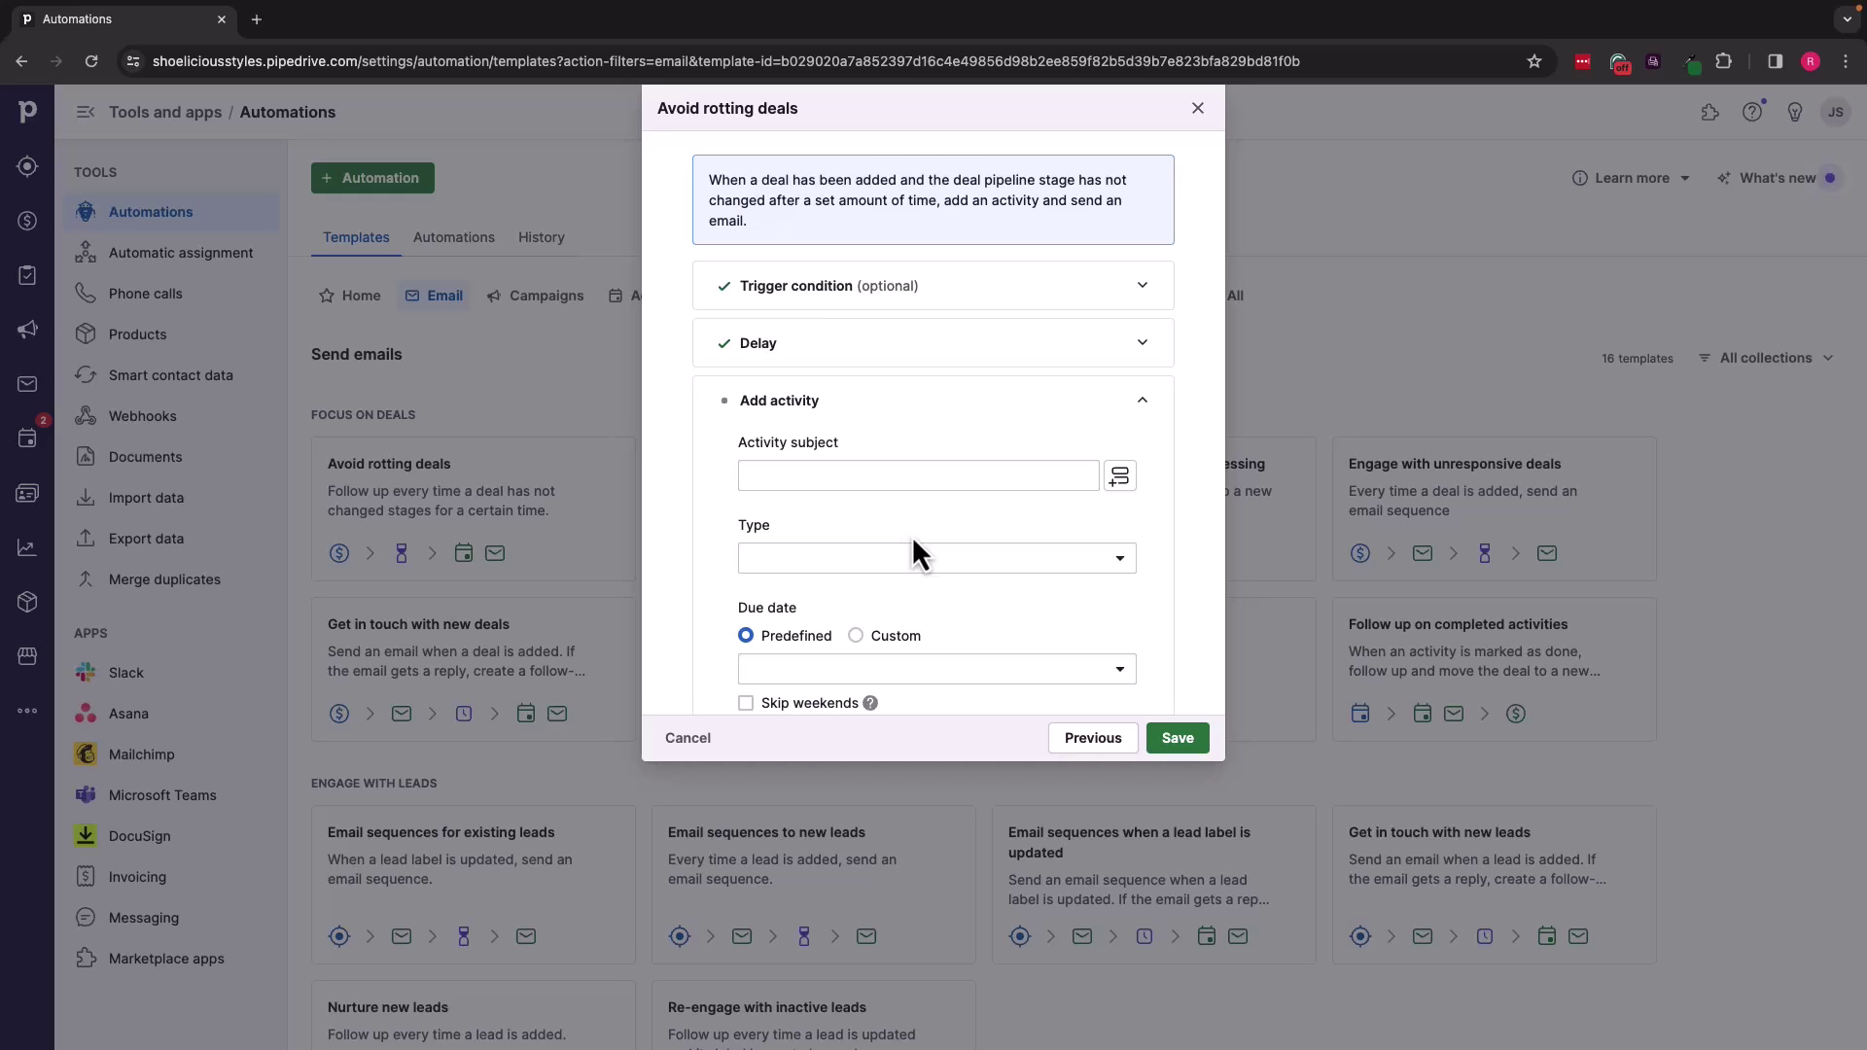
click(1120, 477)
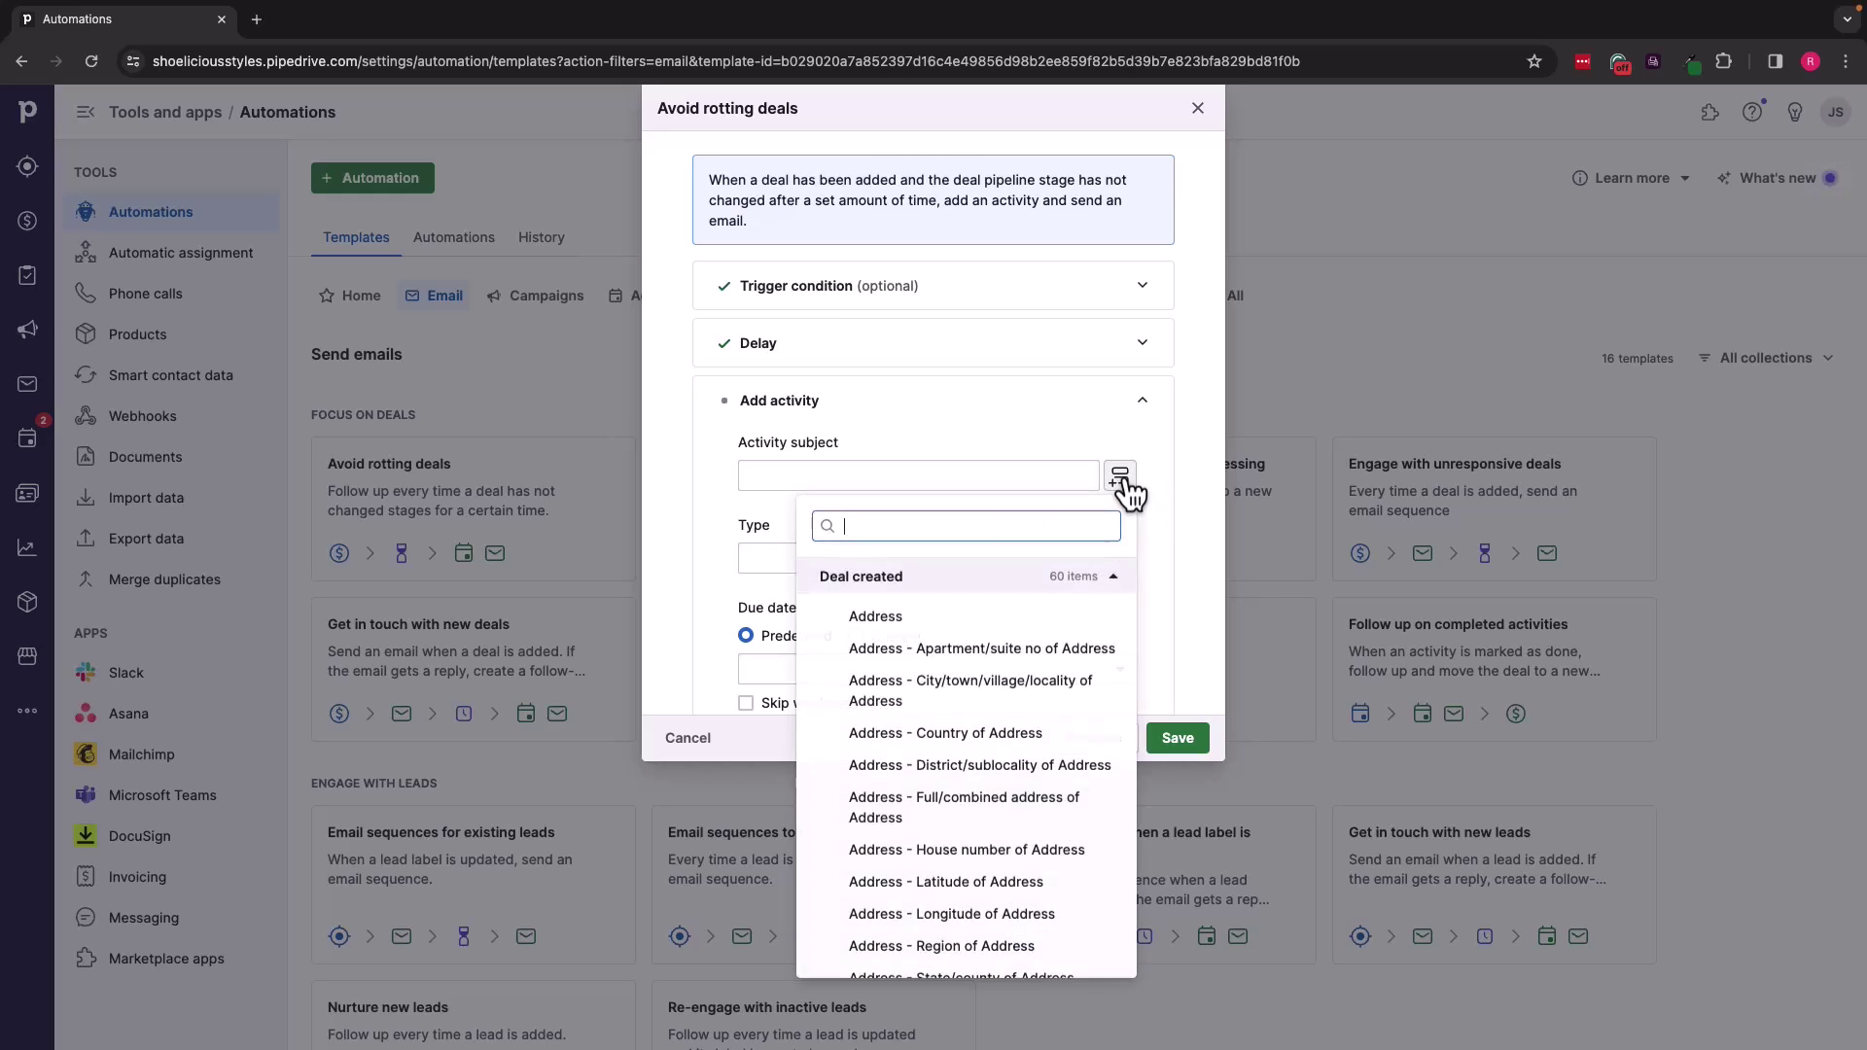
scroll(985, 716, down, 10)
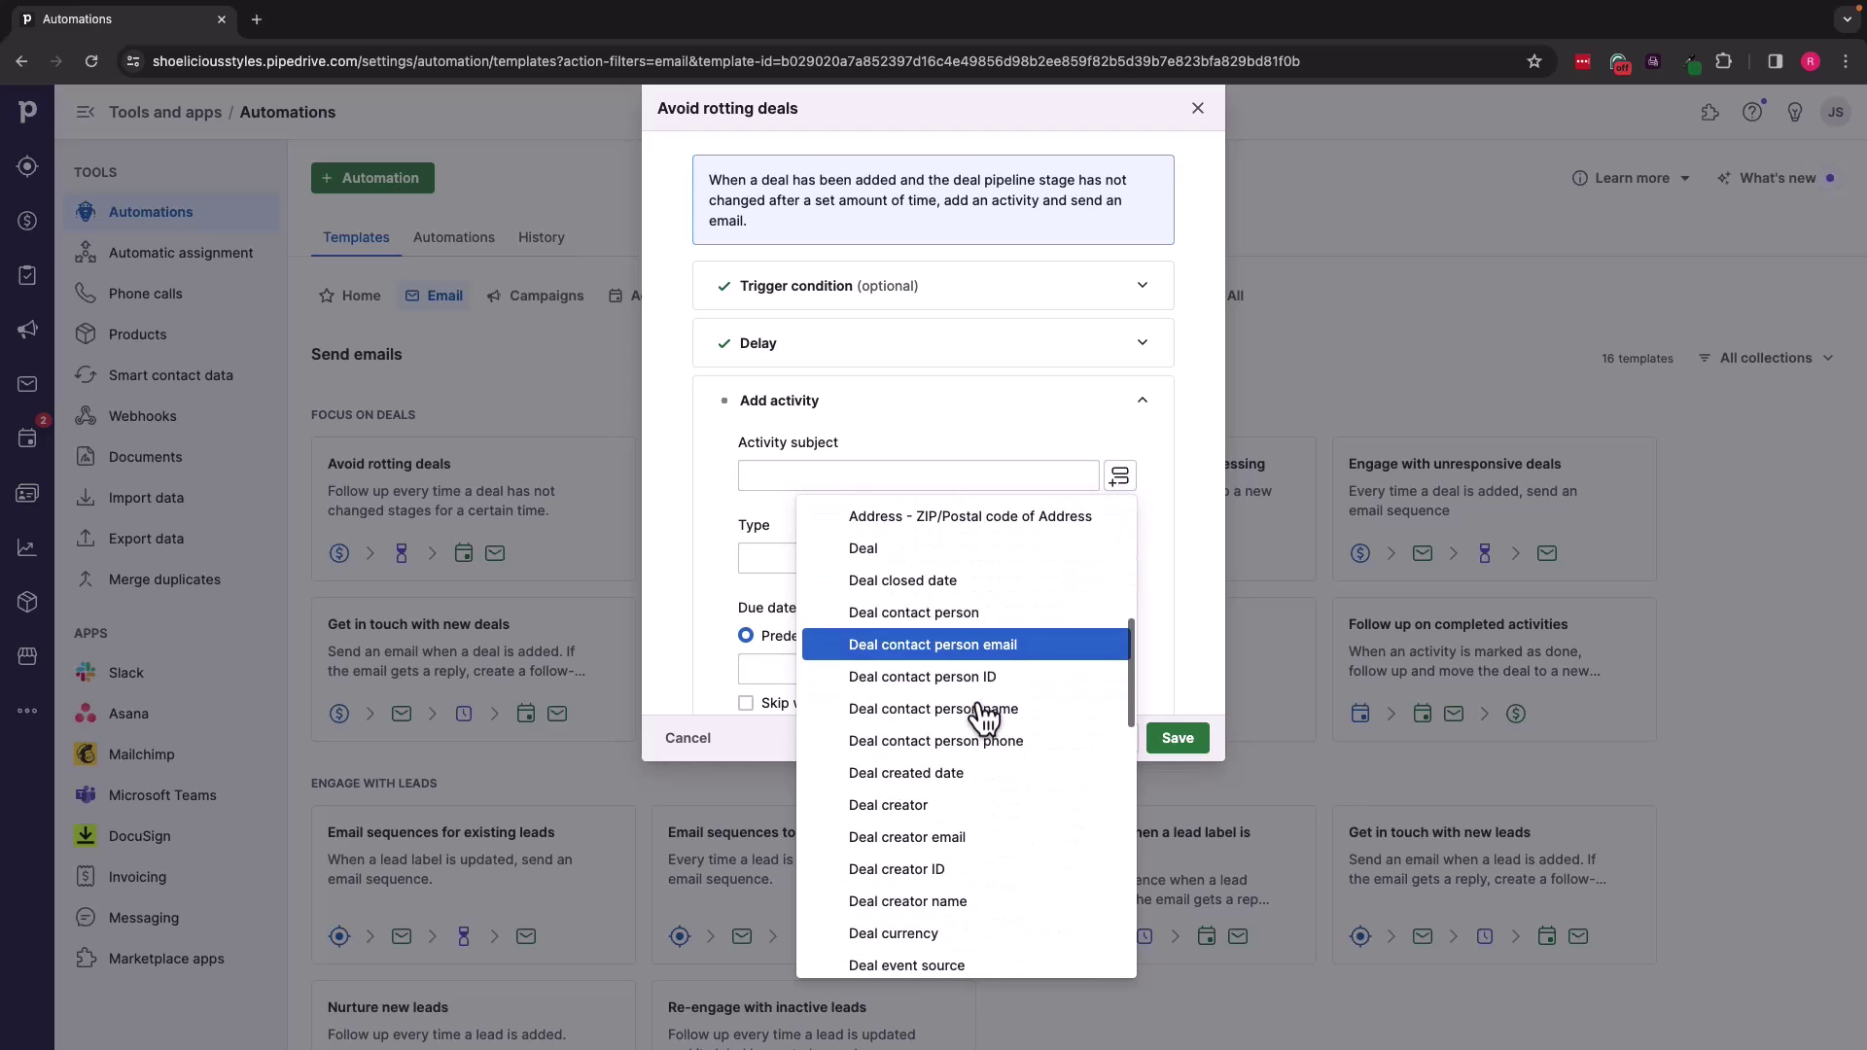
click(966, 564)
click(1120, 475)
scroll(948, 749, down, 5)
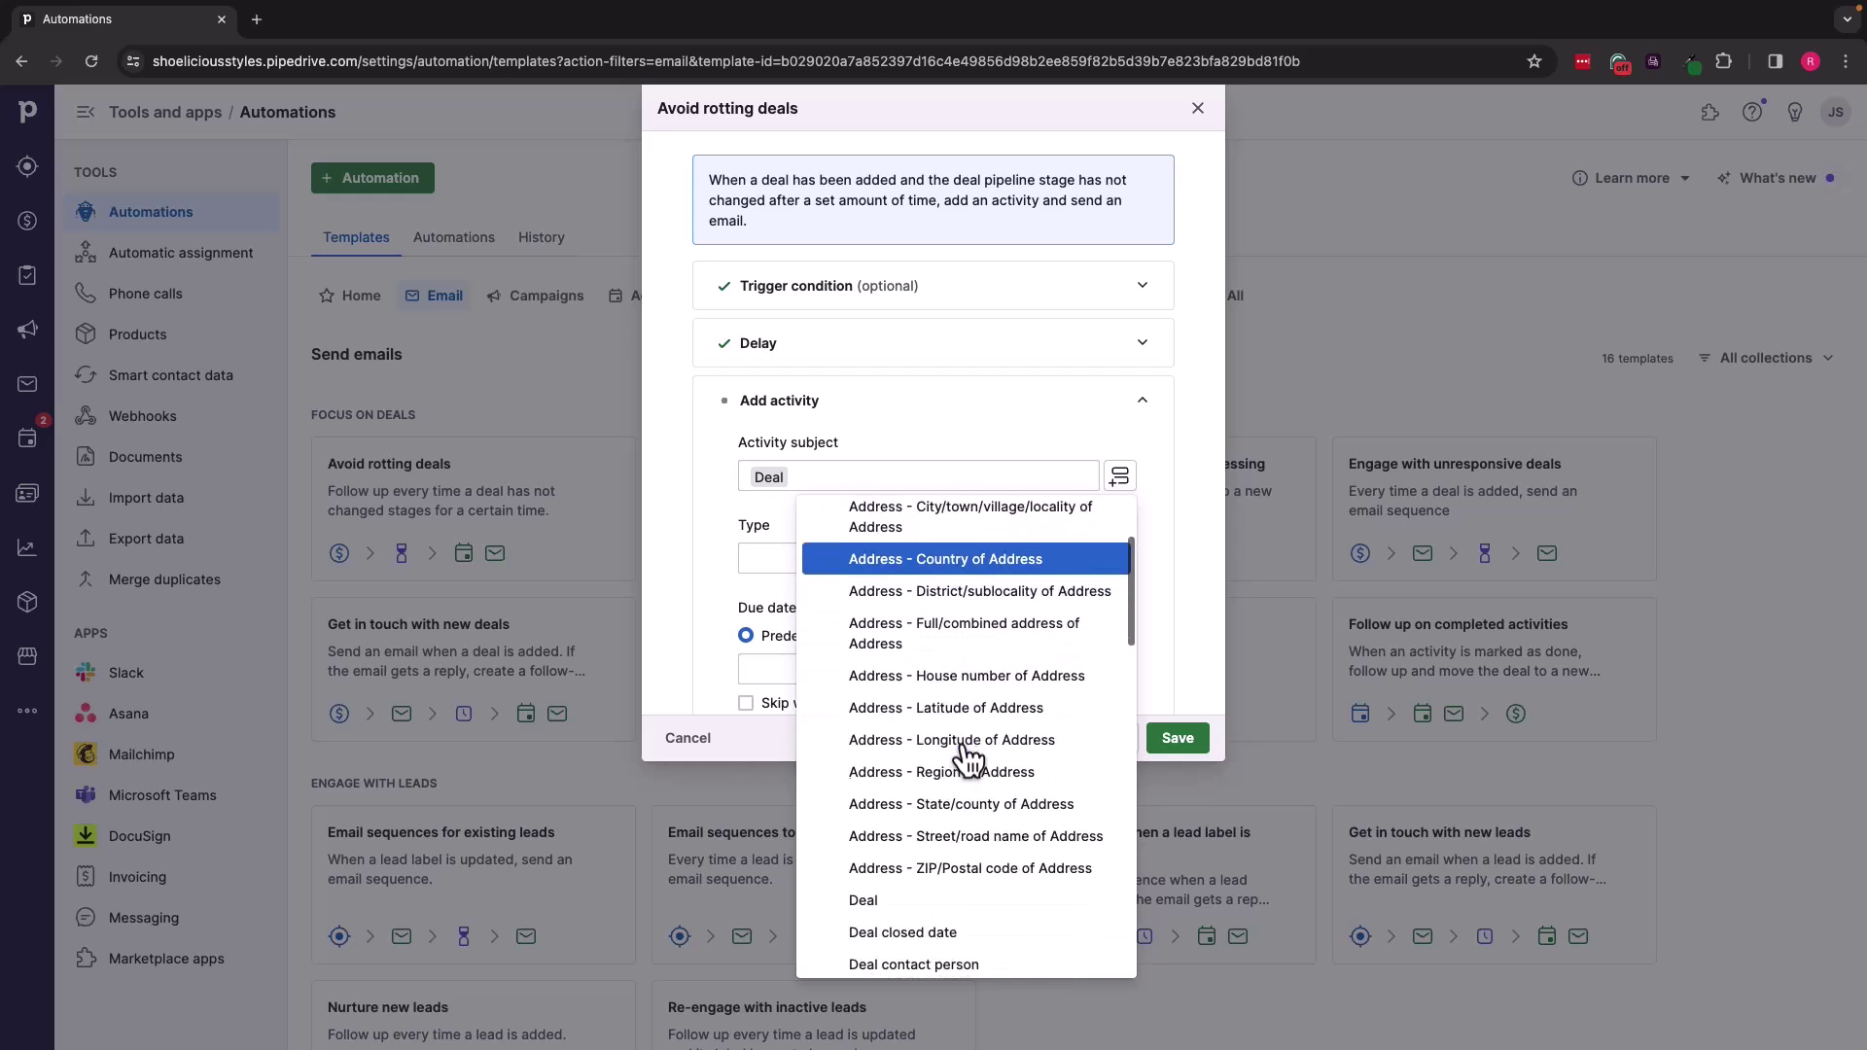
click(944, 740)
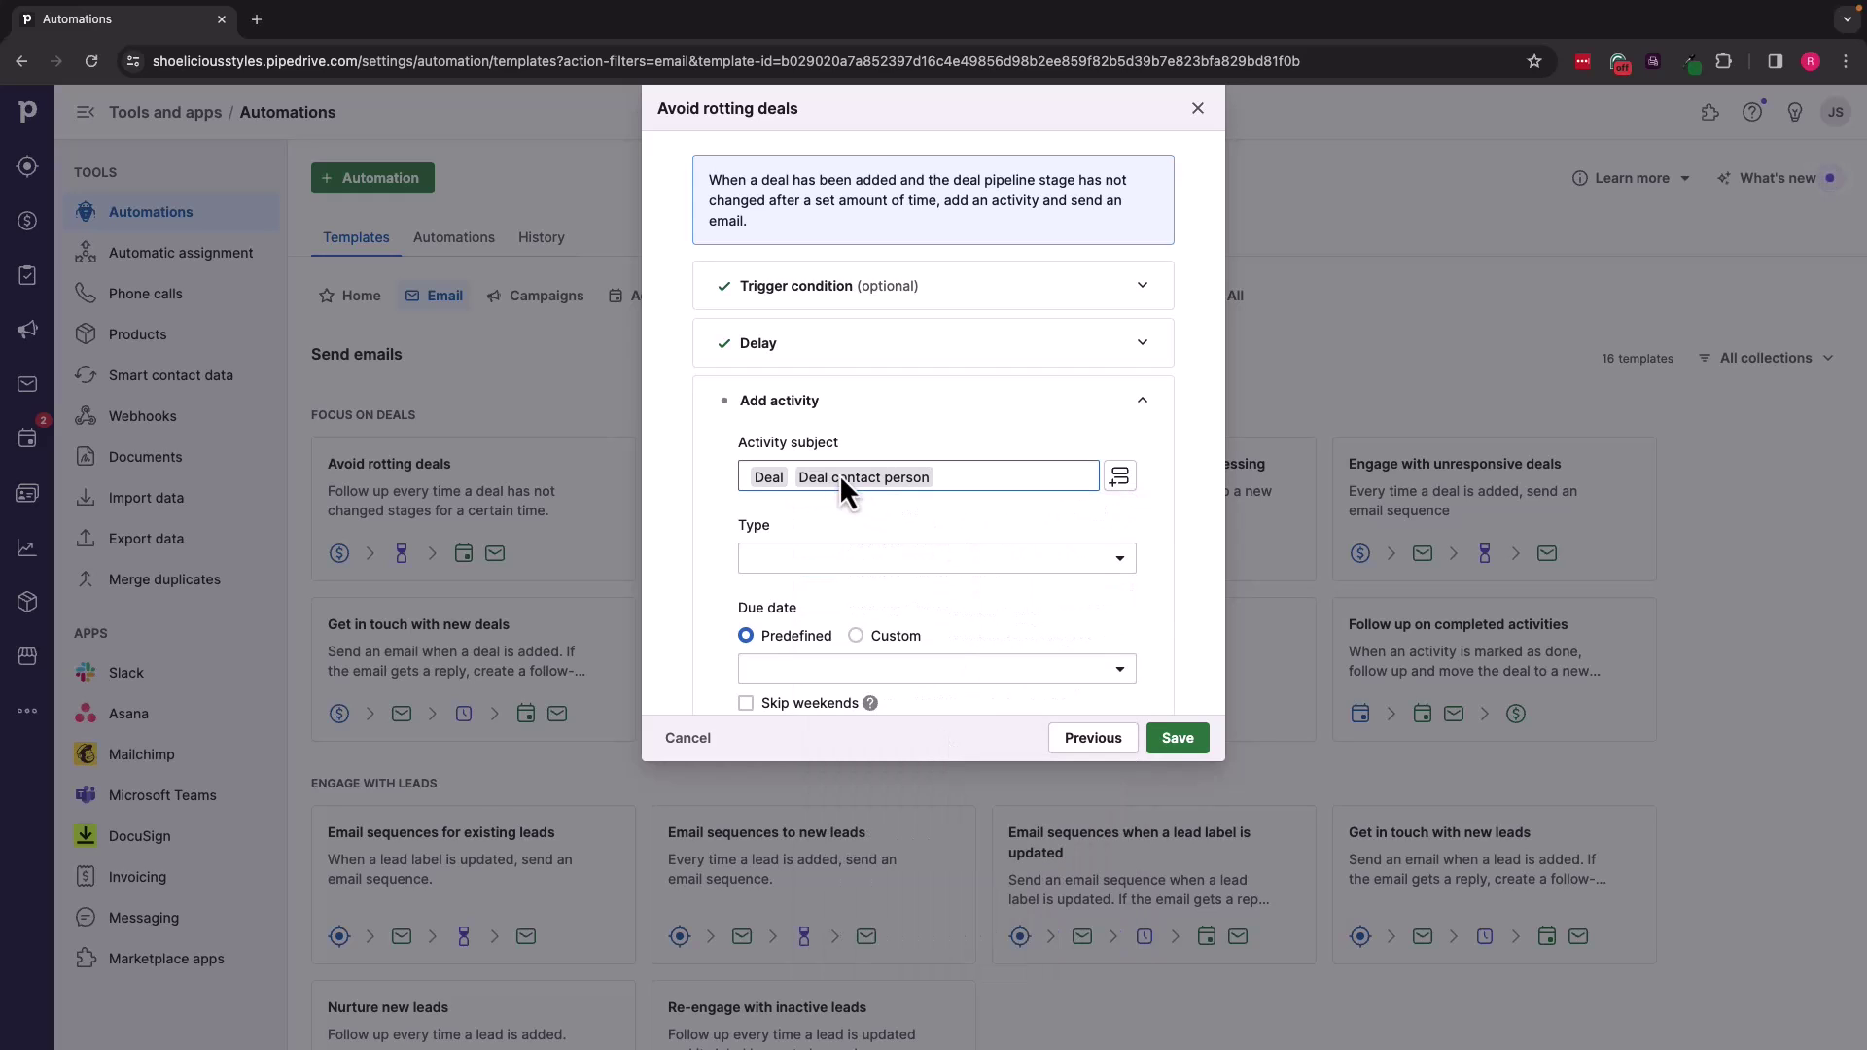
Step: Make the activity a Call due in one day, skipping weekends
click(1119, 560)
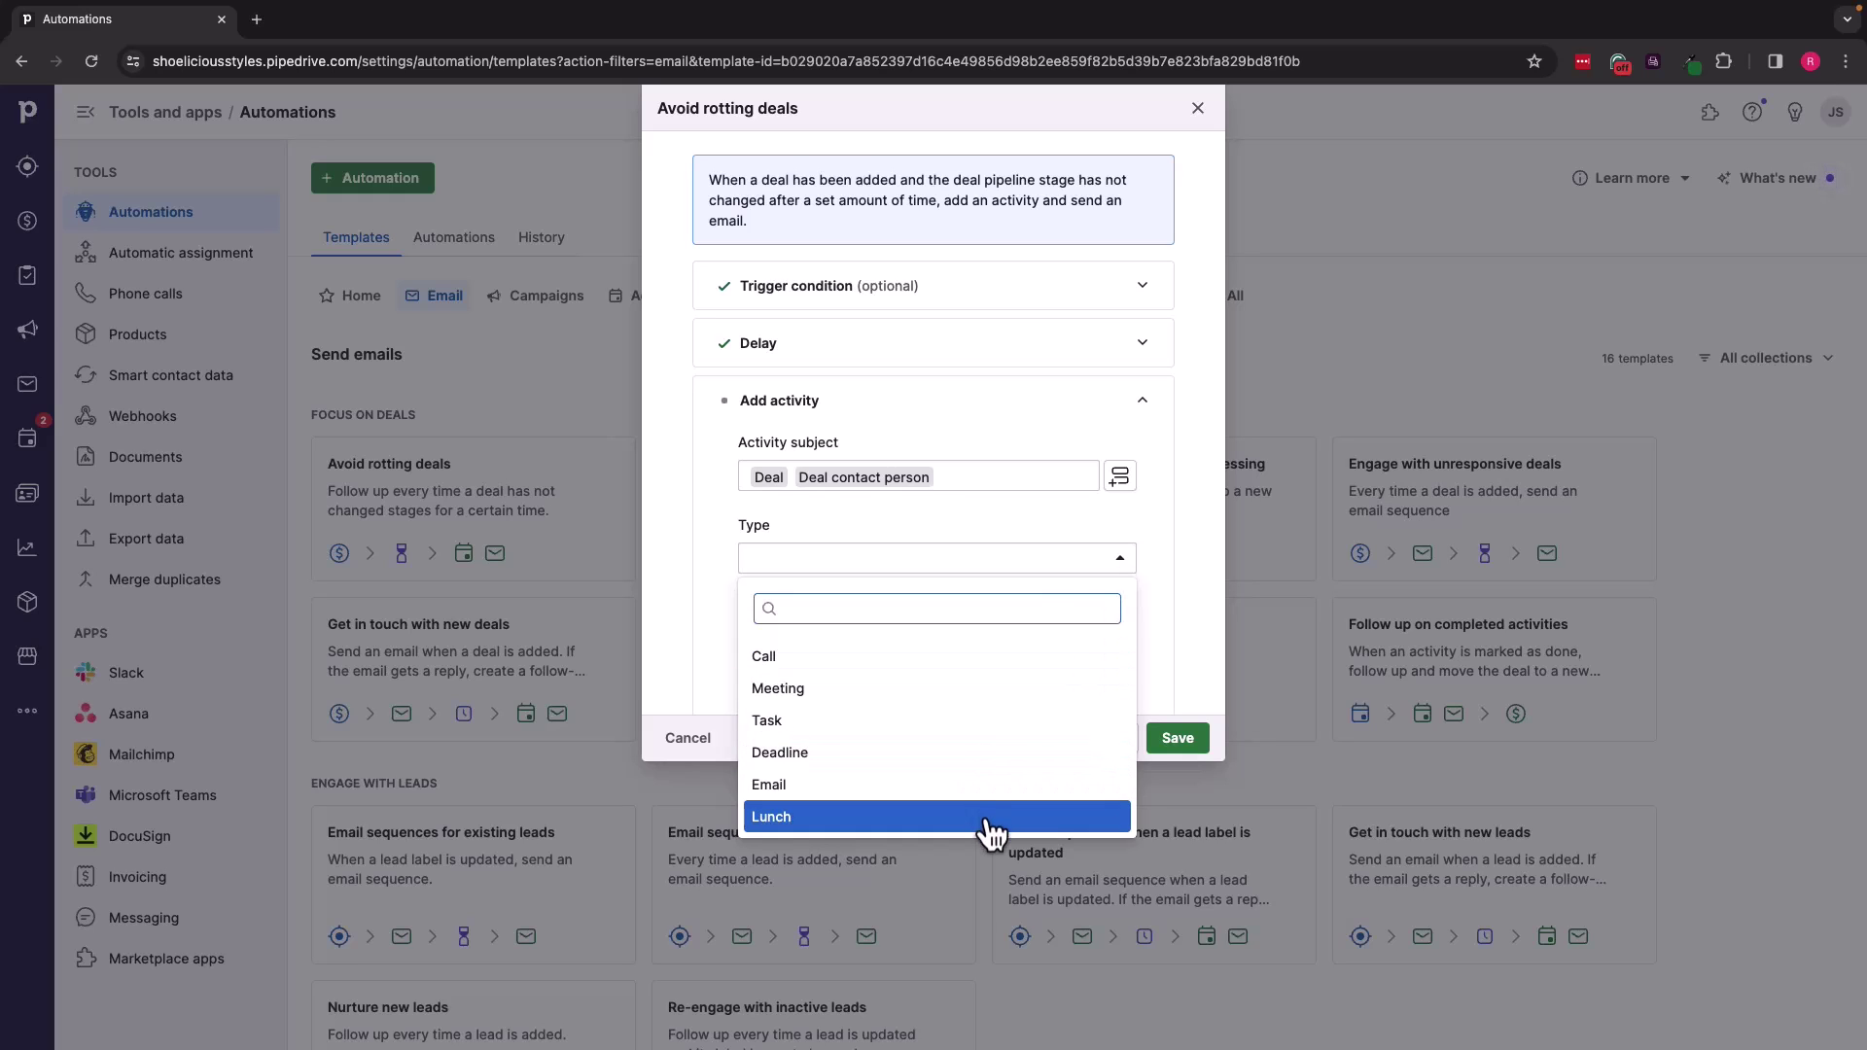
click(961, 664)
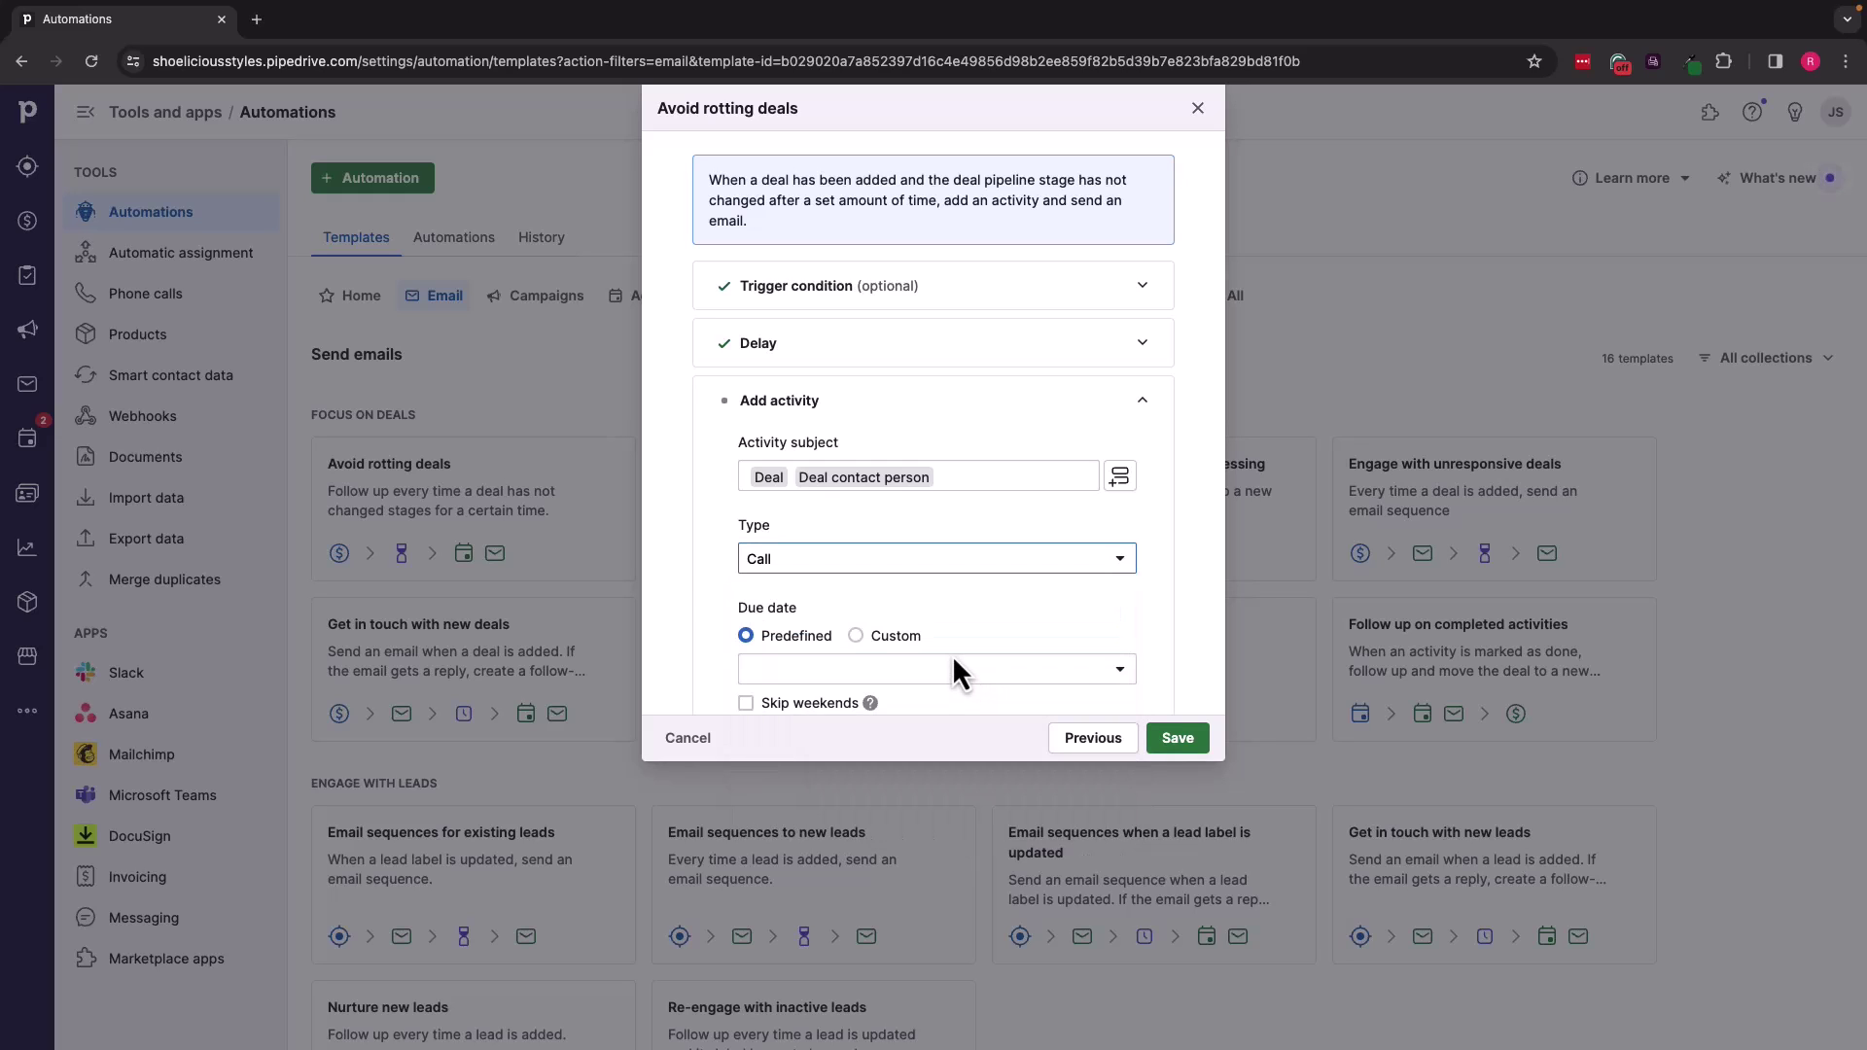
scroll(953, 652, down, 2)
click(1118, 576)
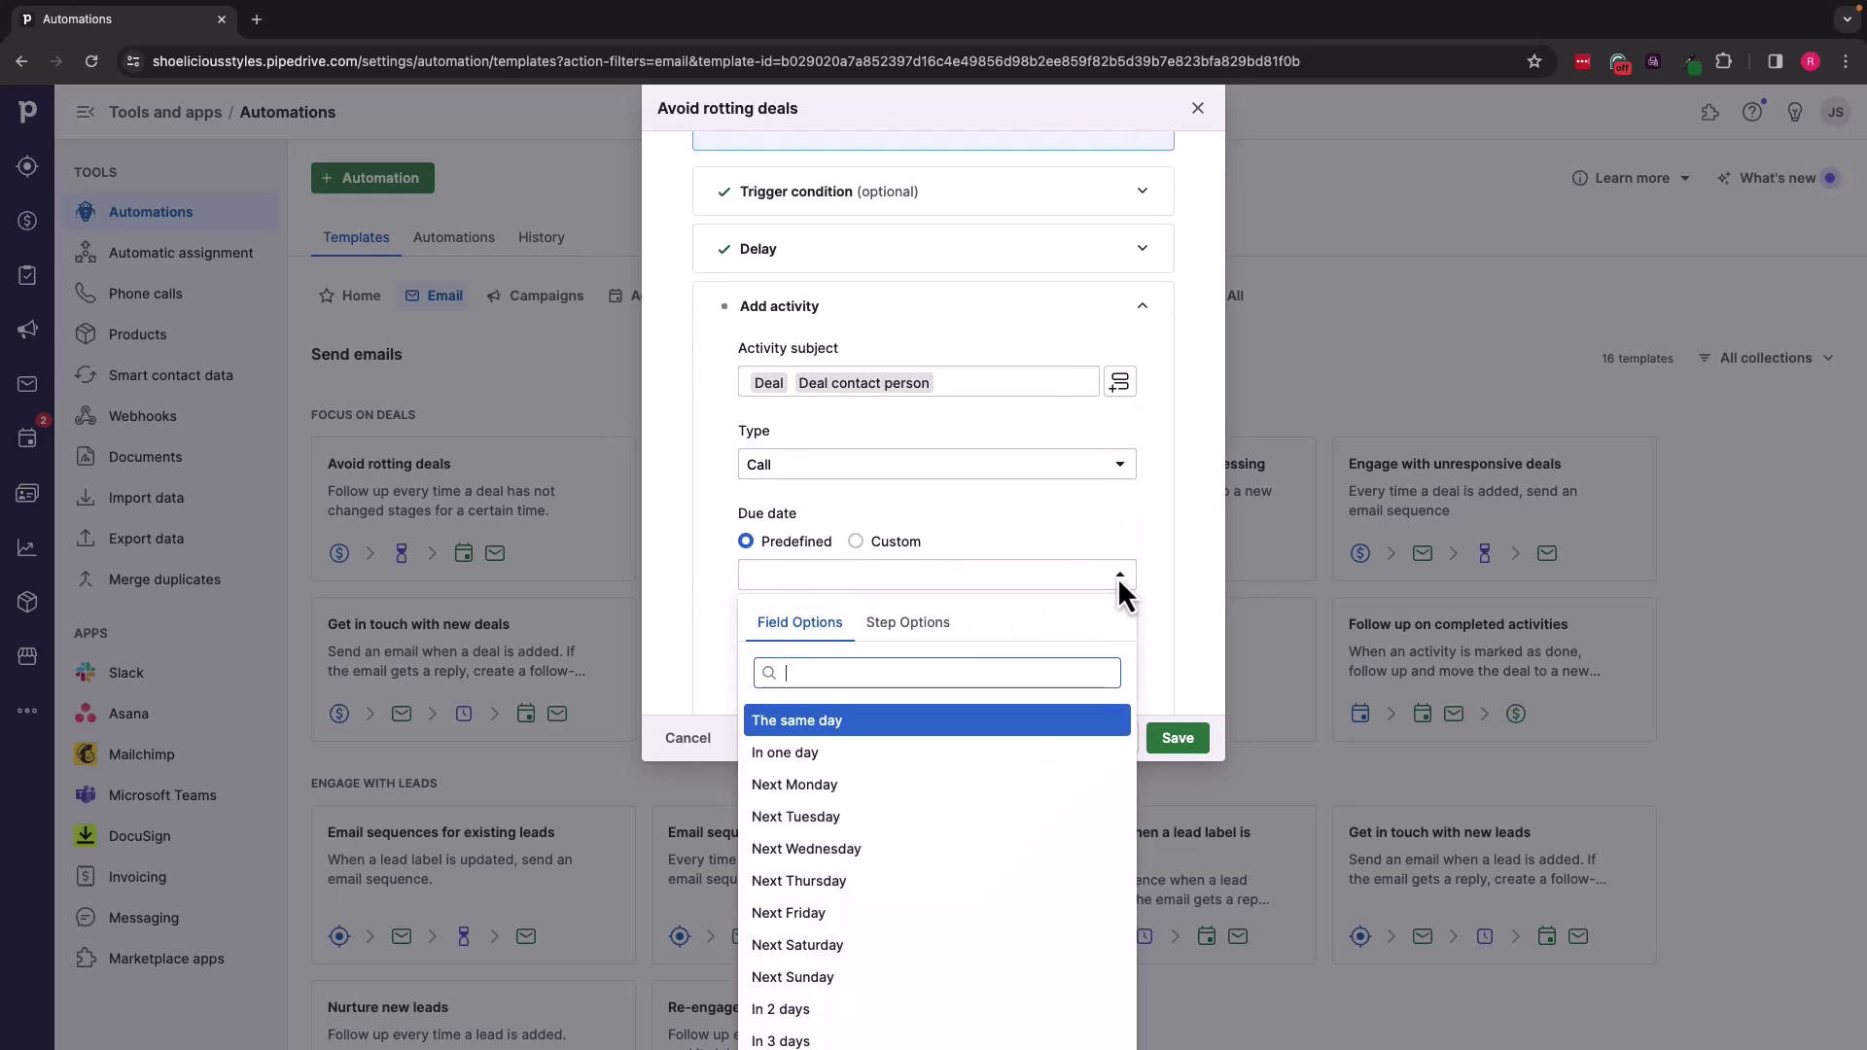
click(873, 761)
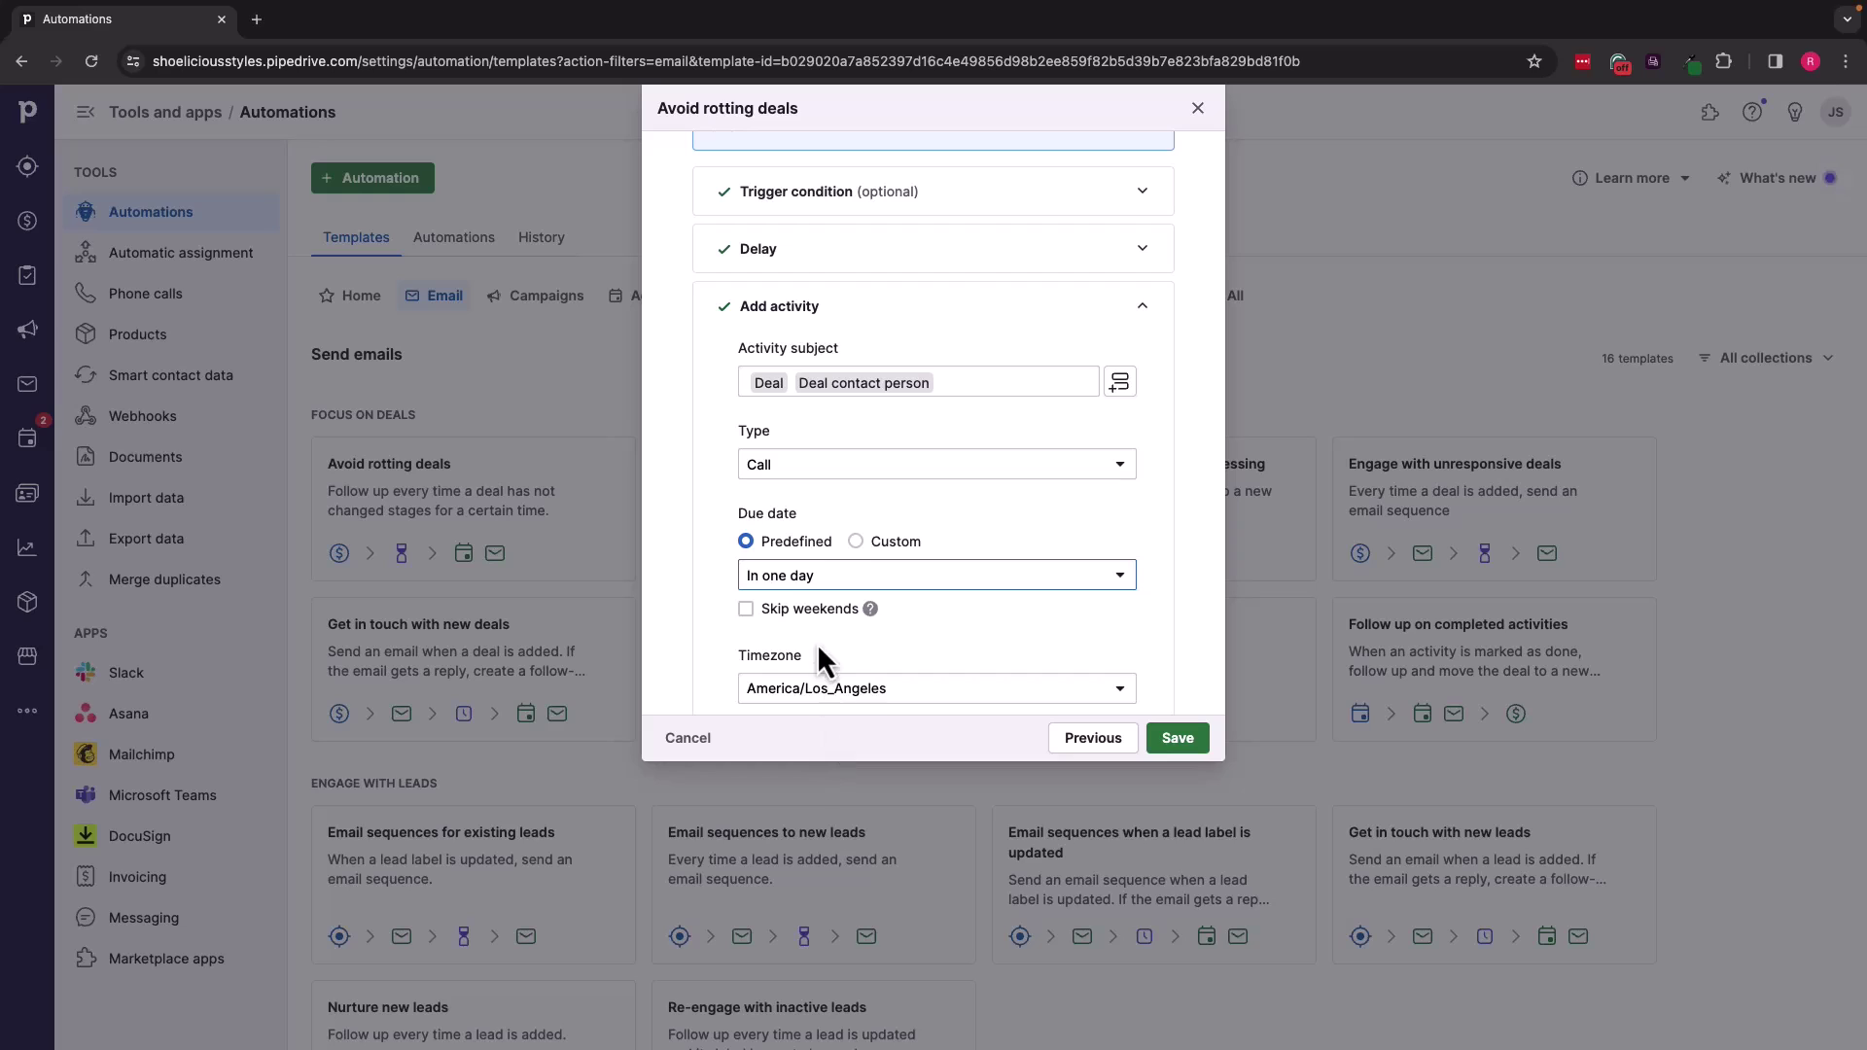
click(746, 610)
scroll(1013, 585, down, 2)
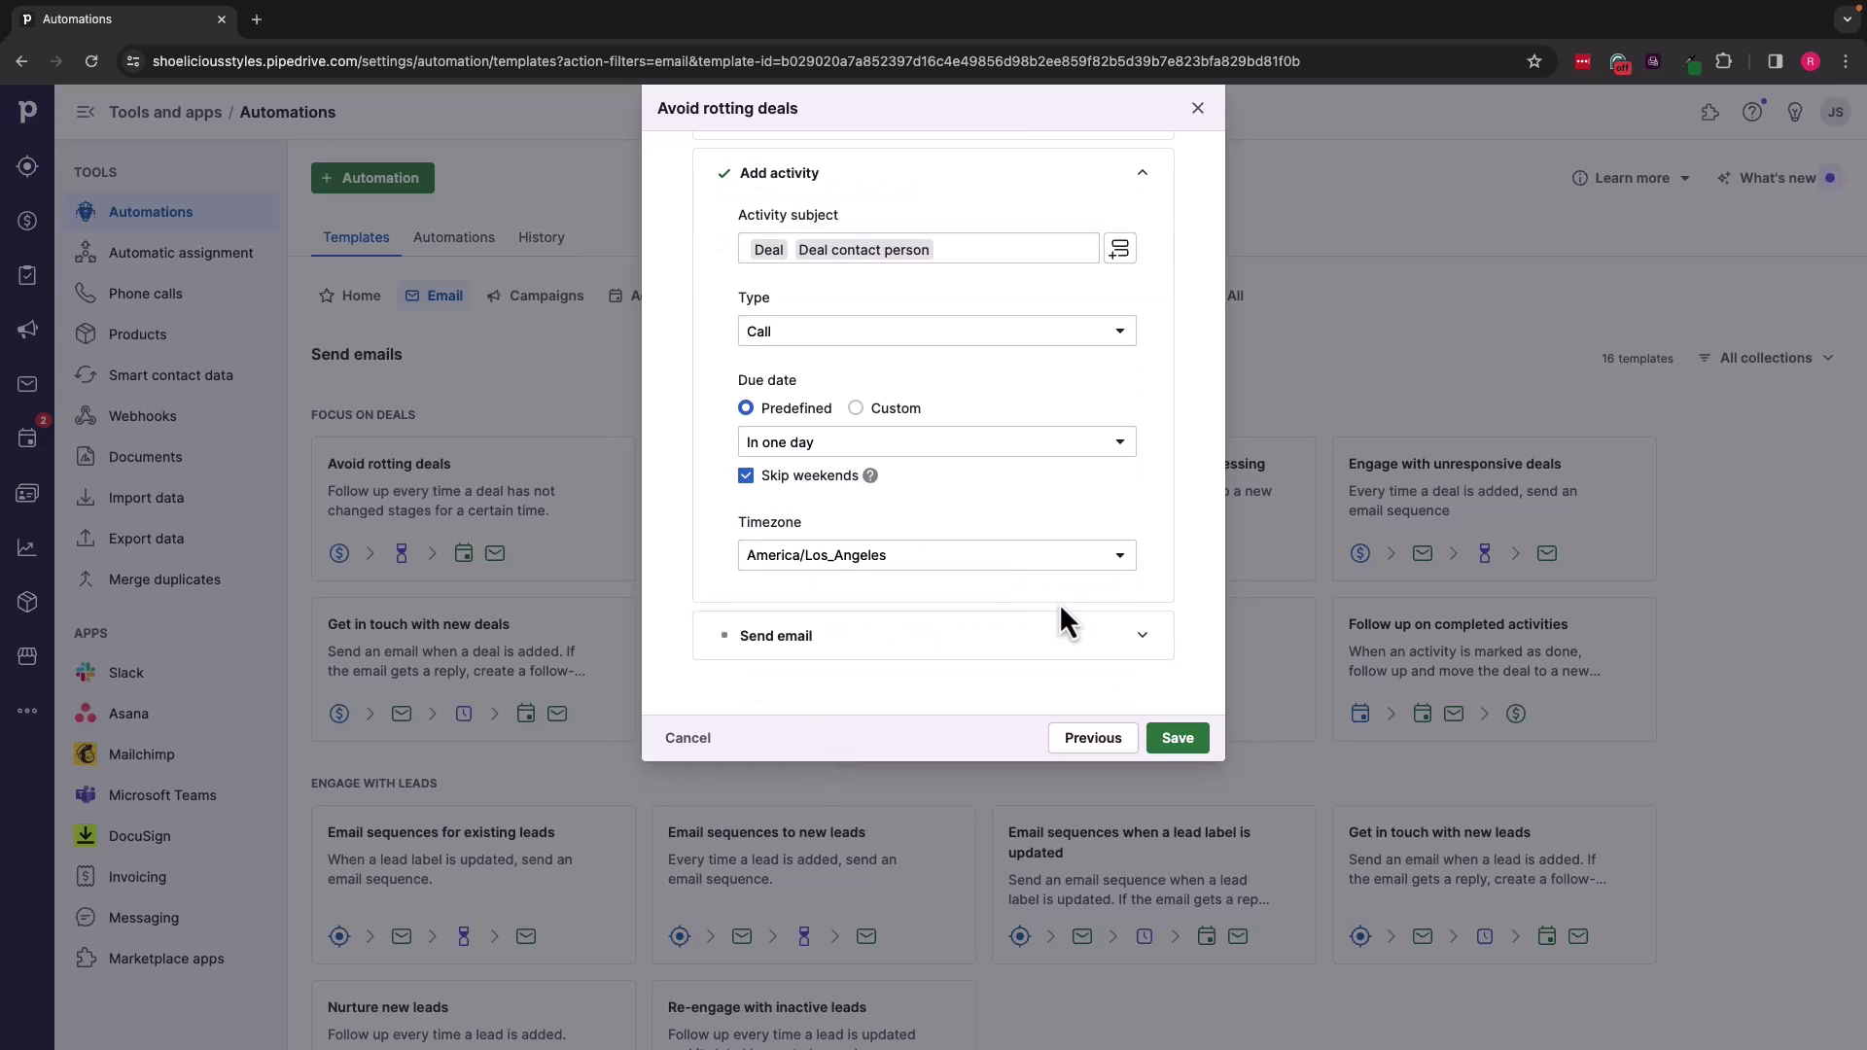
Step: Address the email to the deal contact person using the Materials after contact template
click(1138, 647)
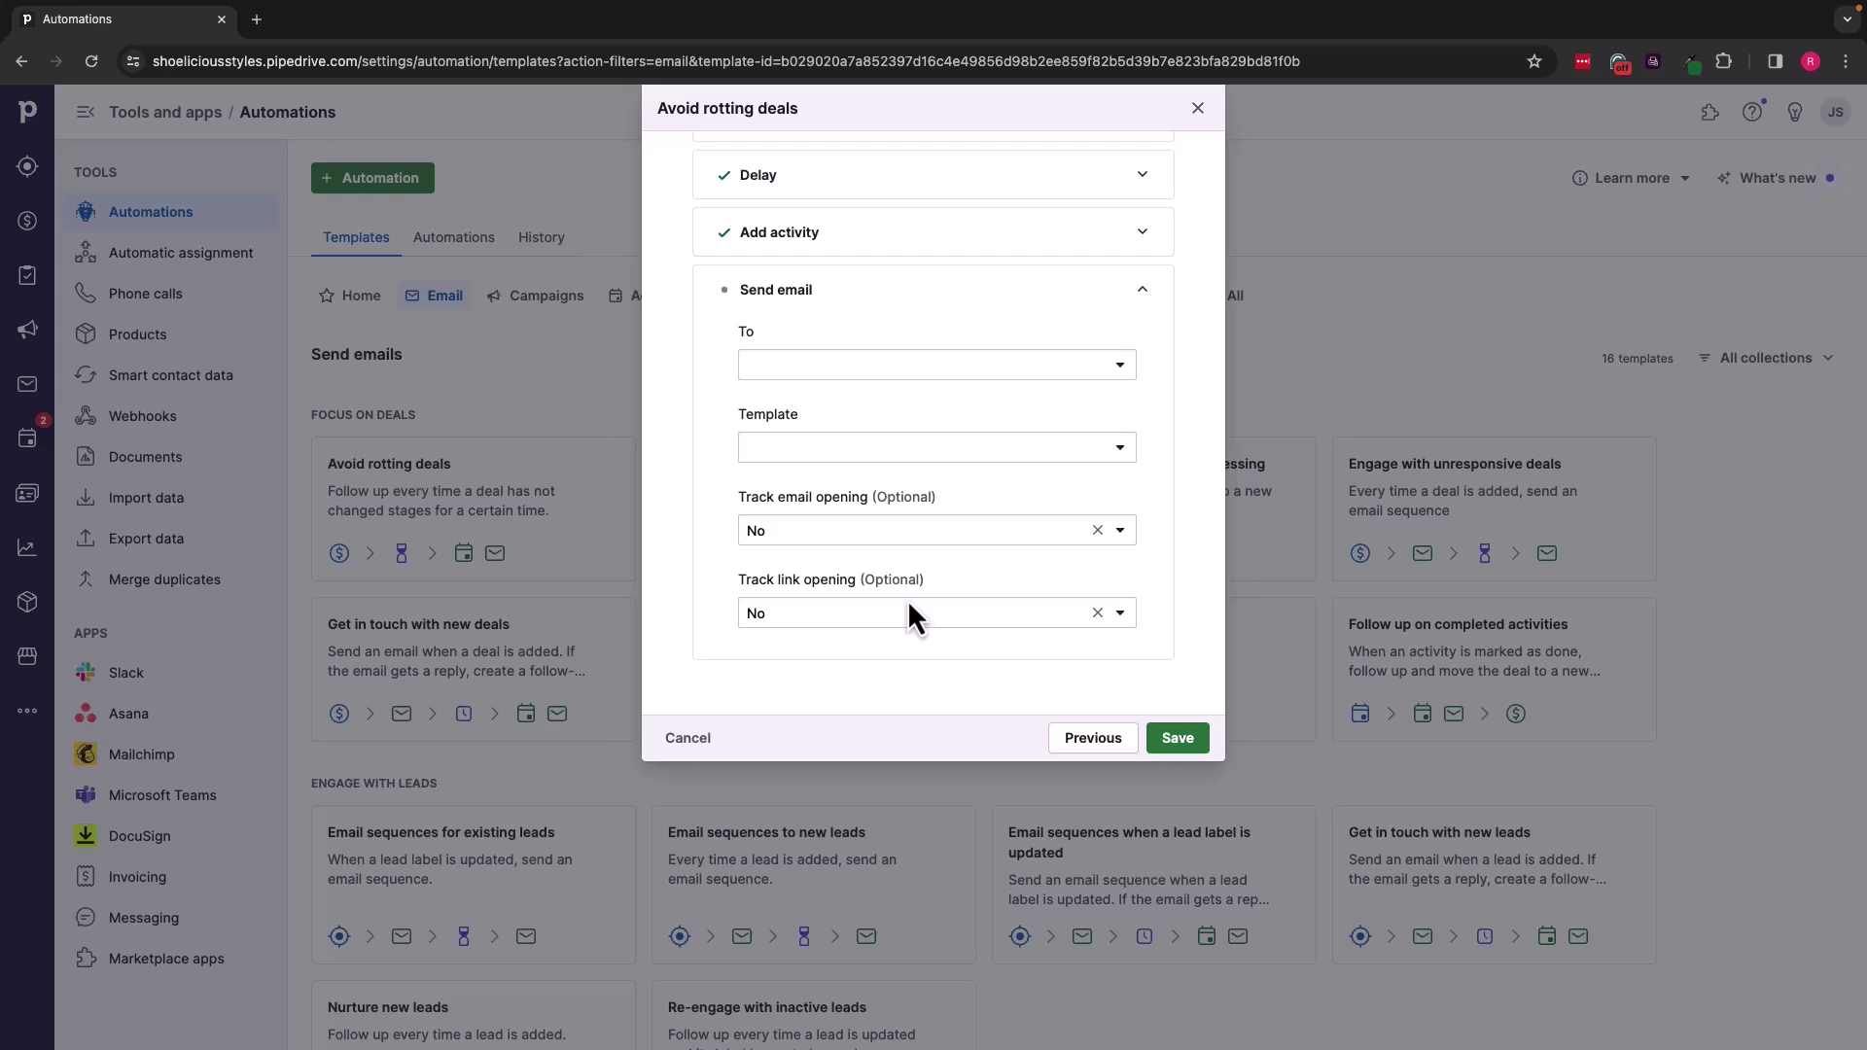
click(1121, 364)
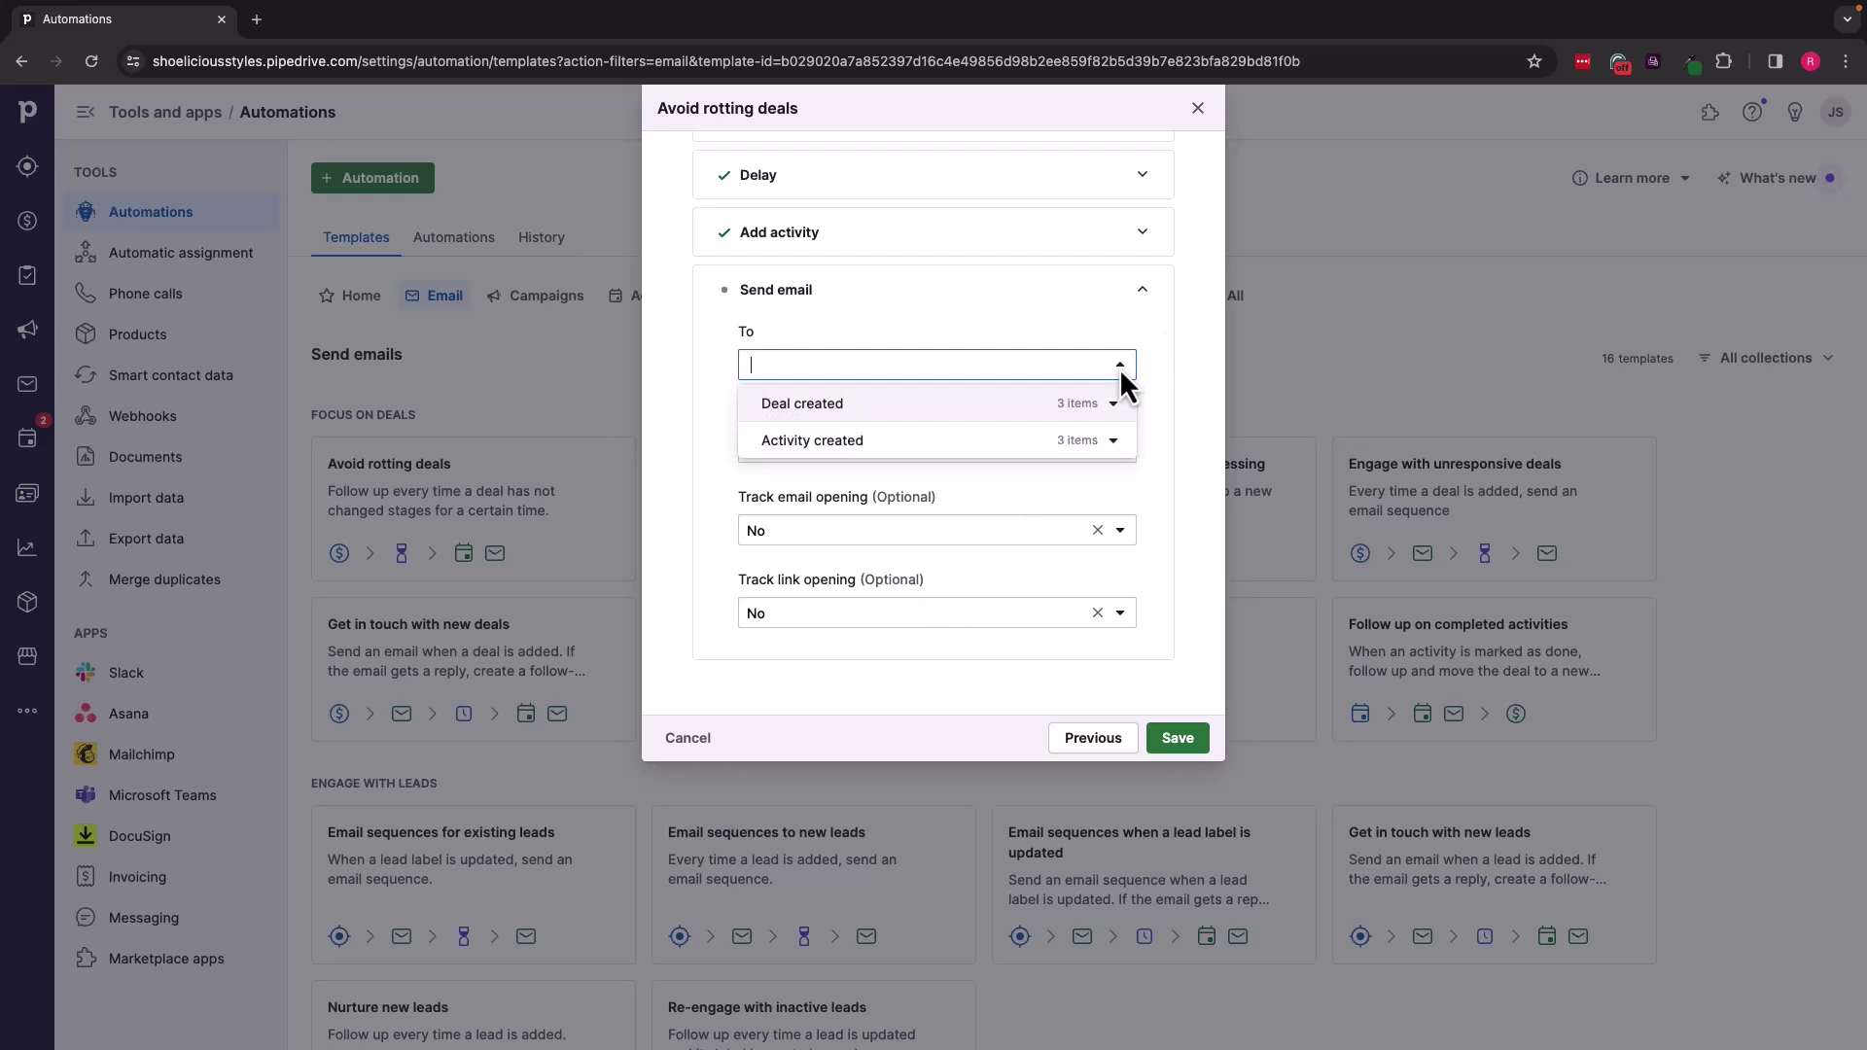
click(1091, 417)
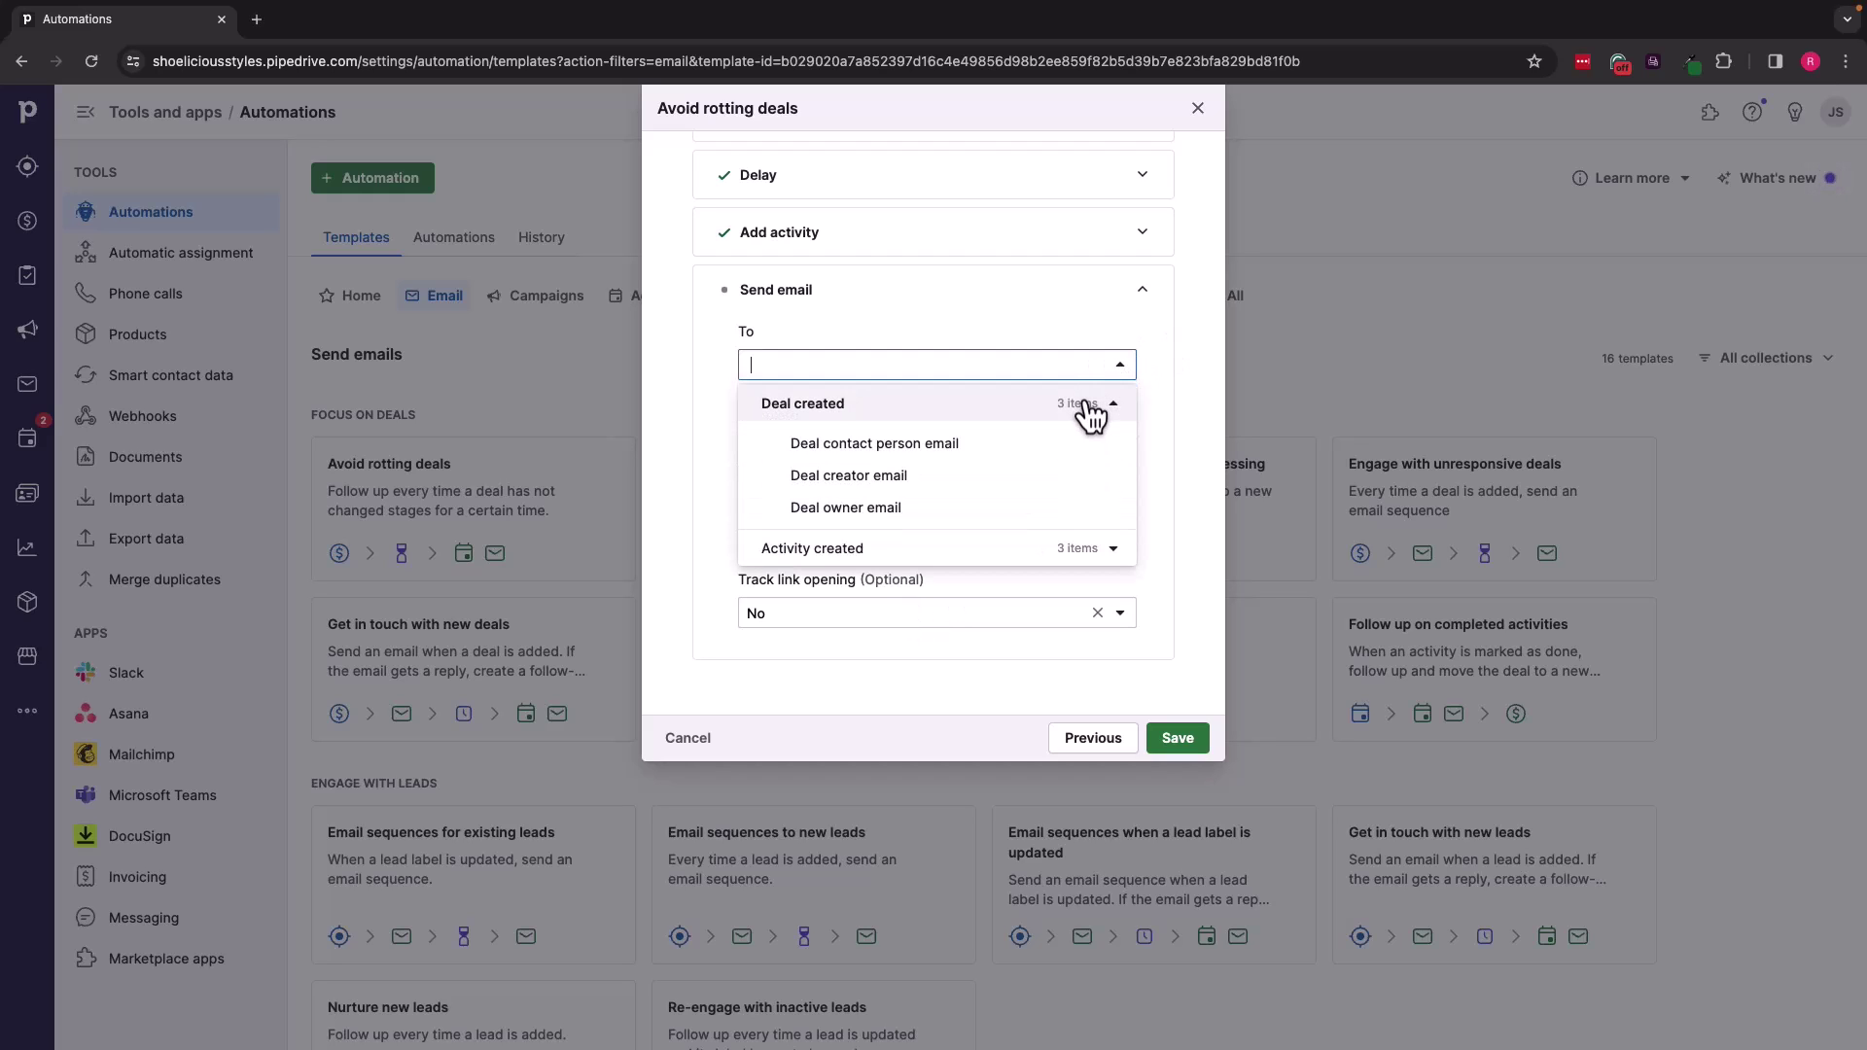
click(968, 450)
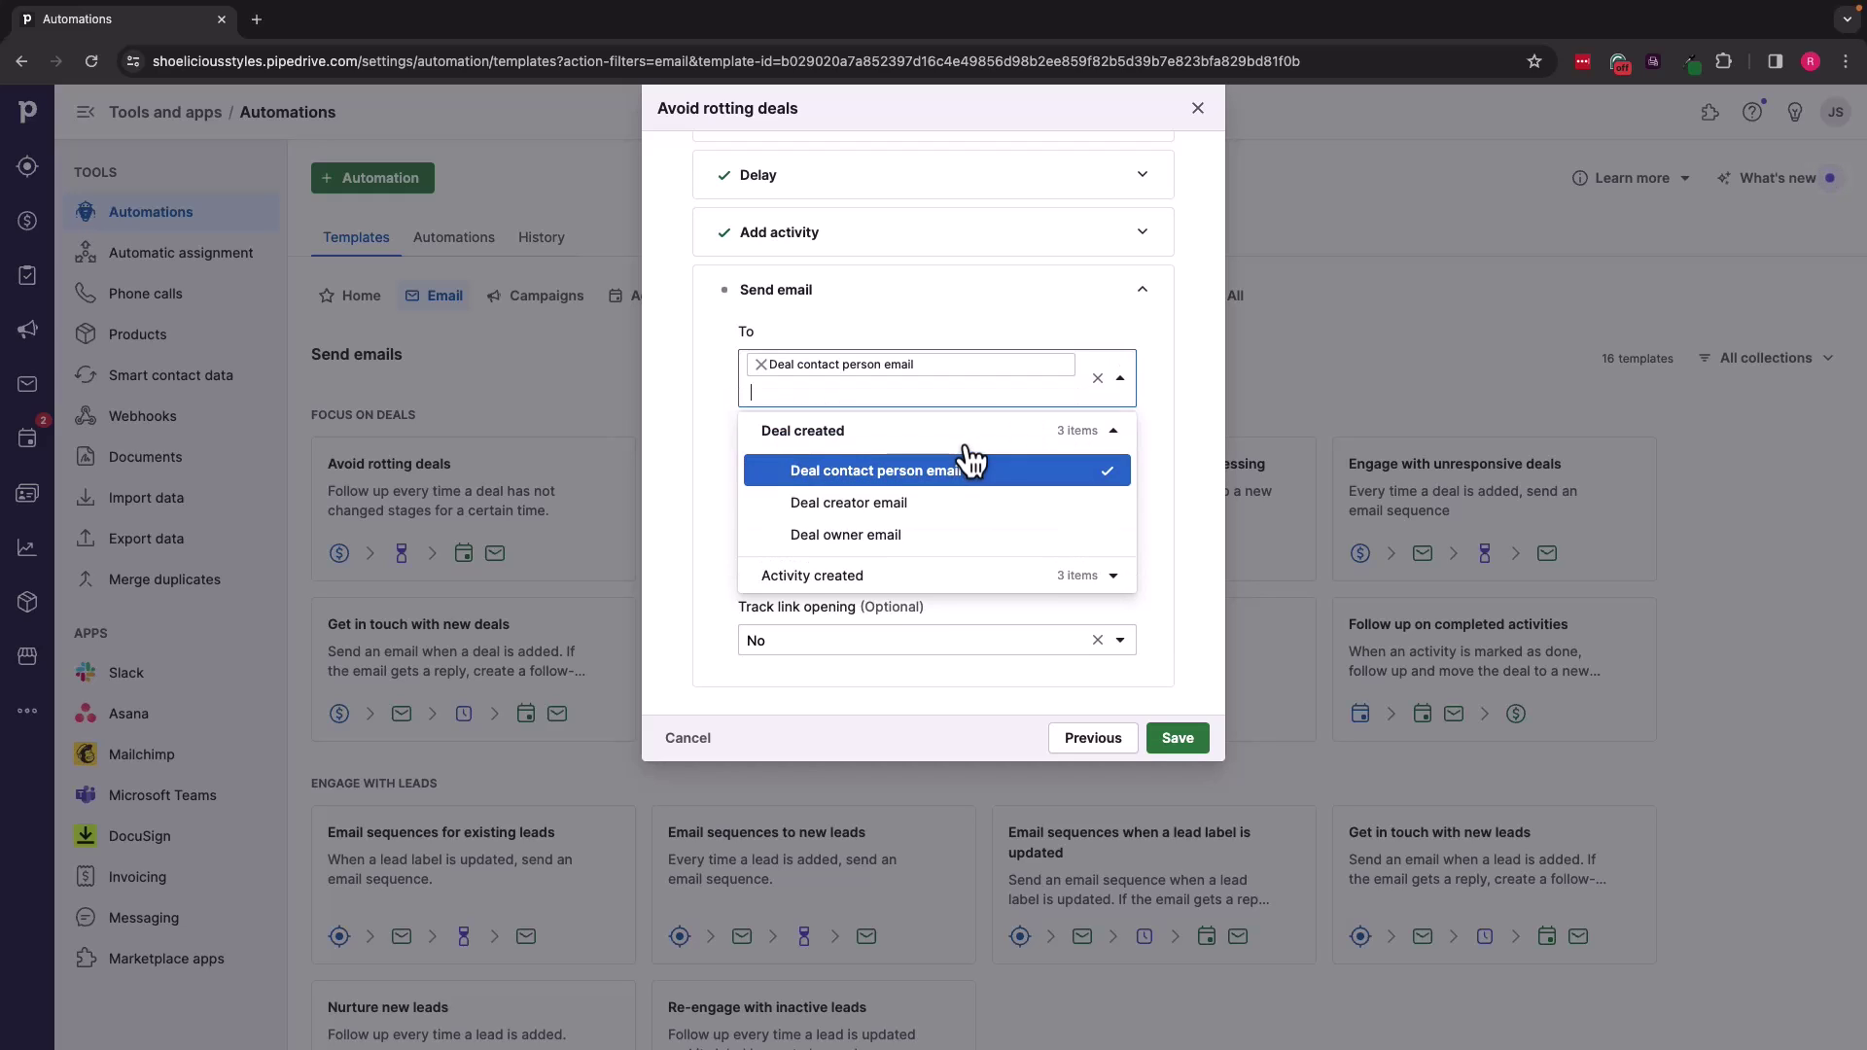
click(710, 470)
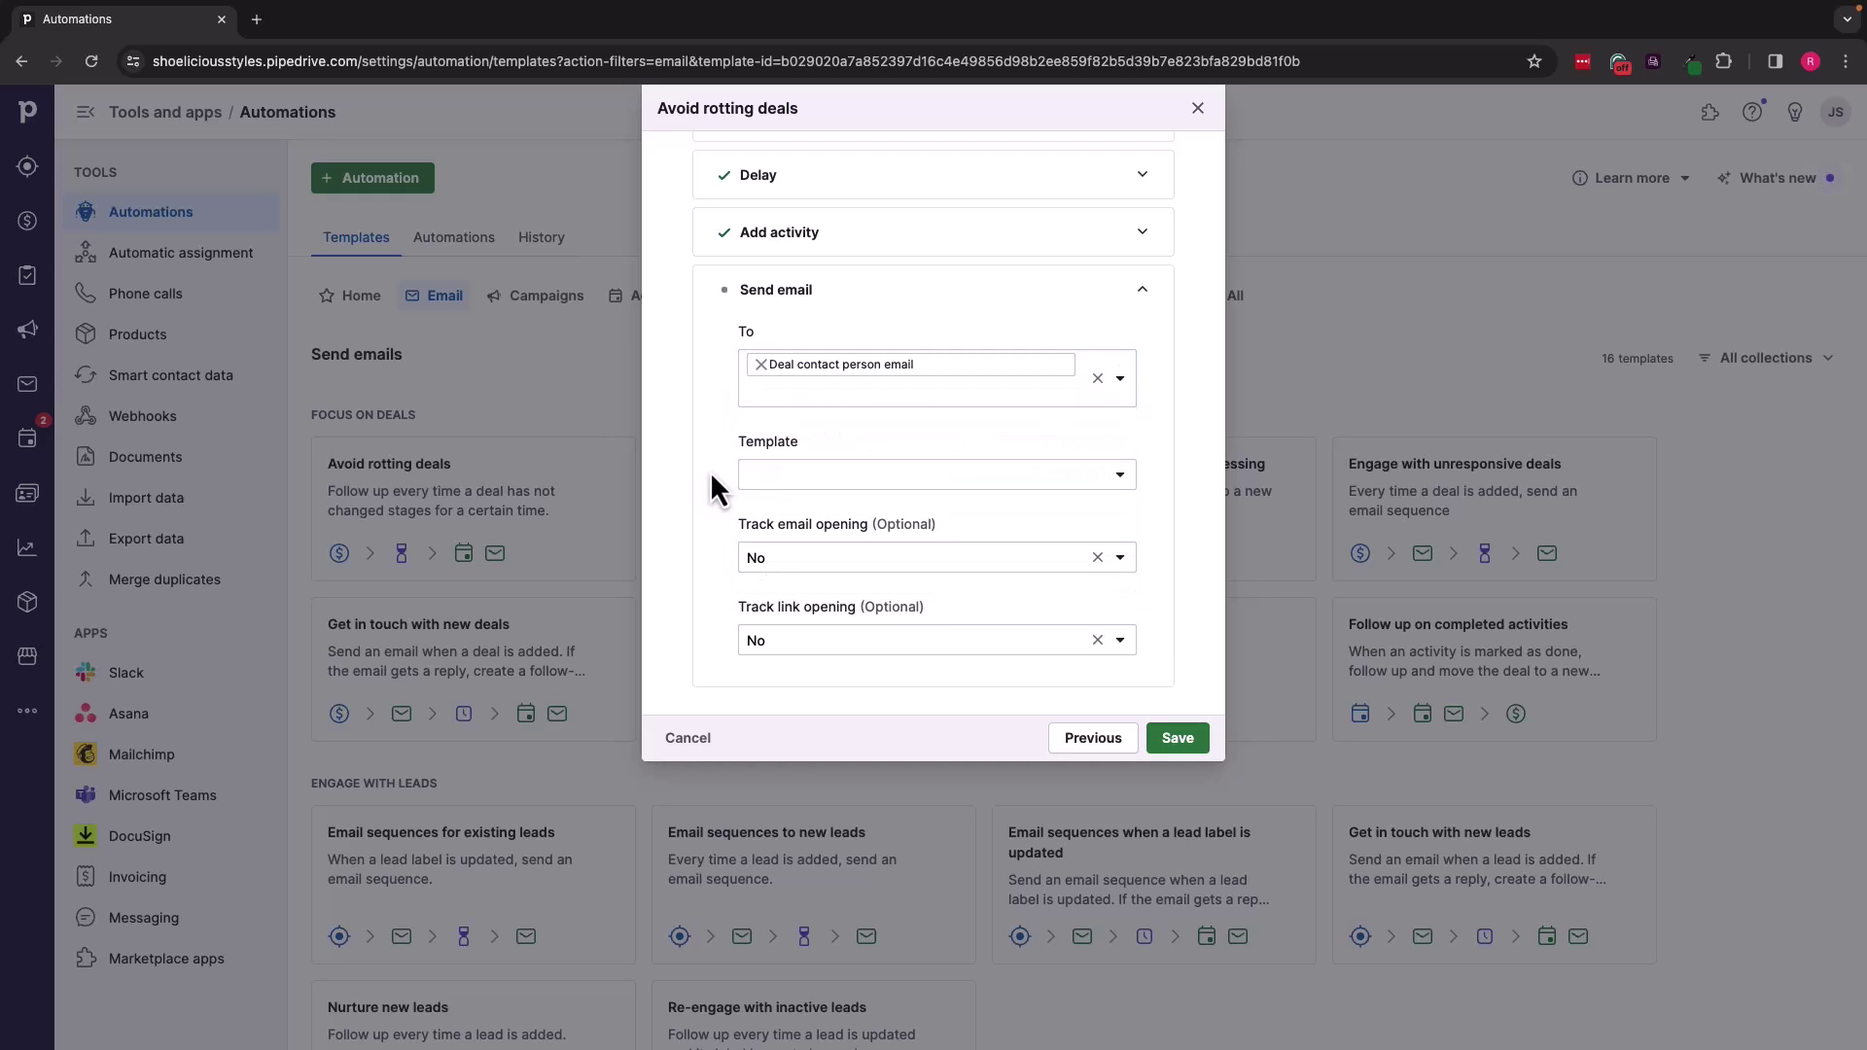
click(1119, 476)
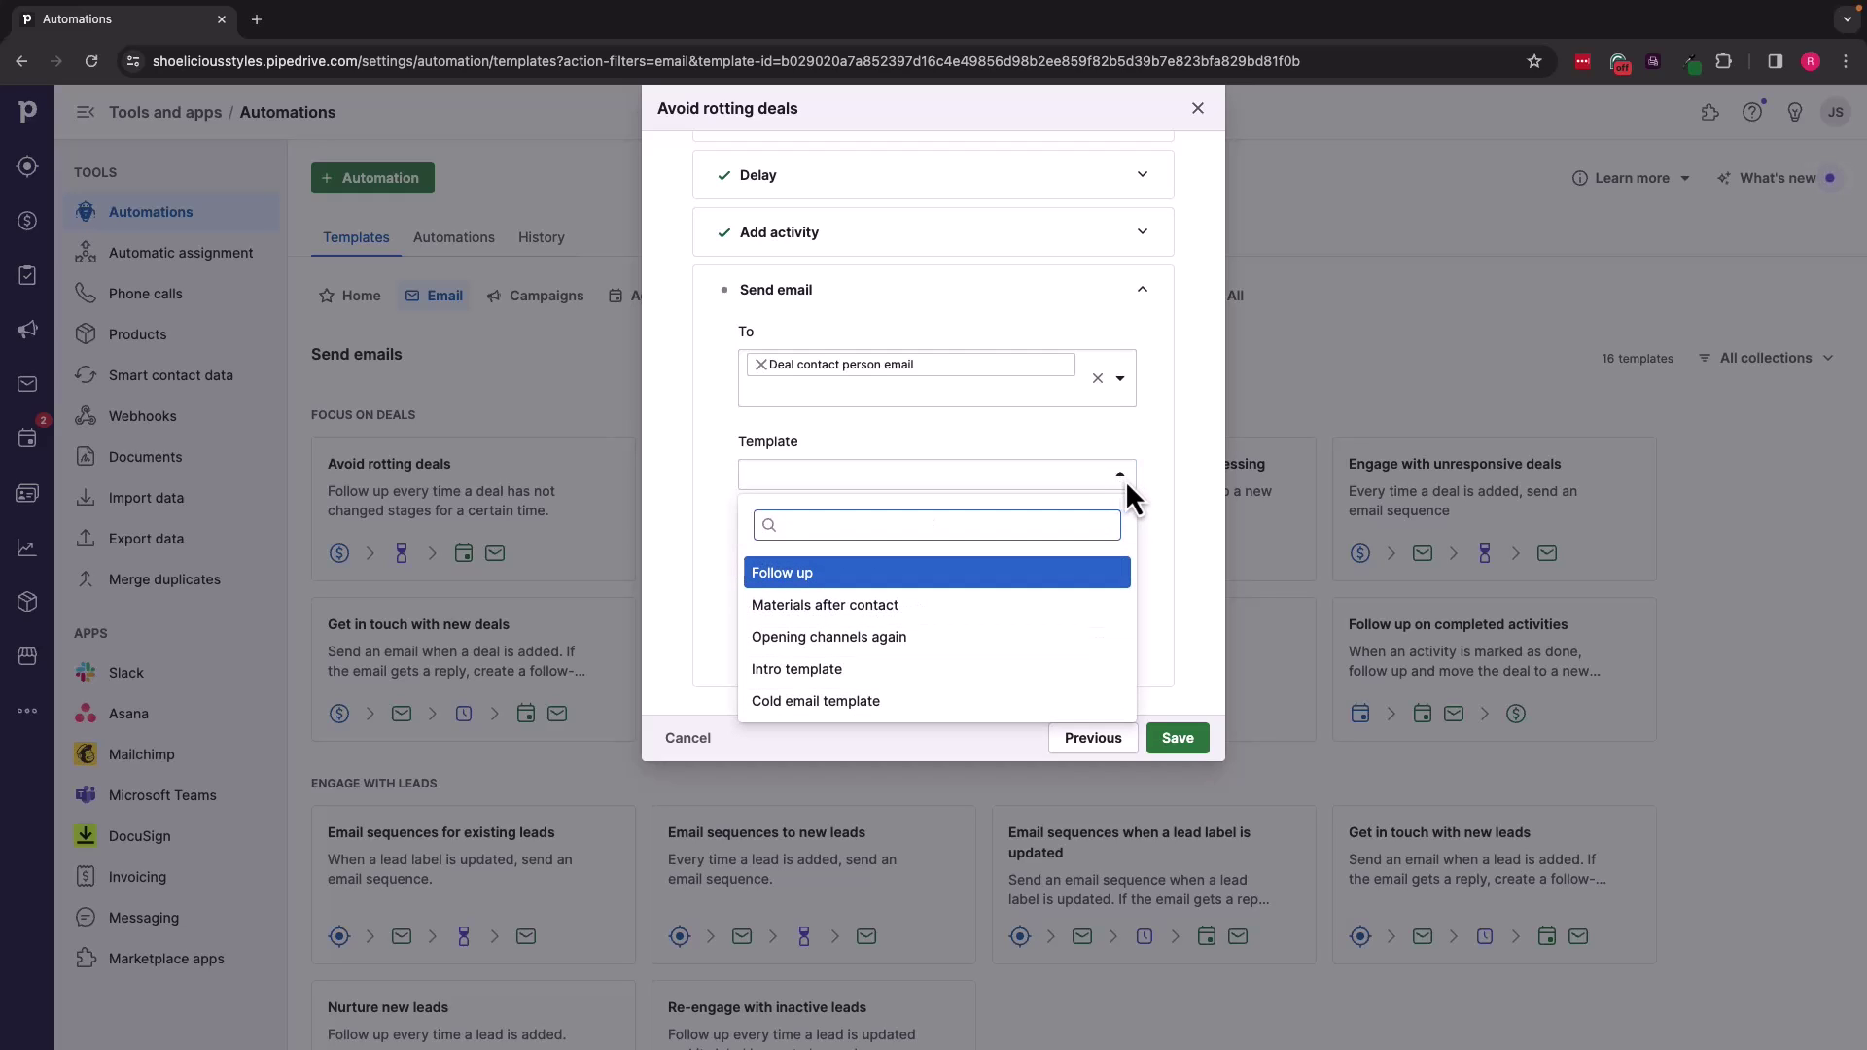
click(1003, 625)
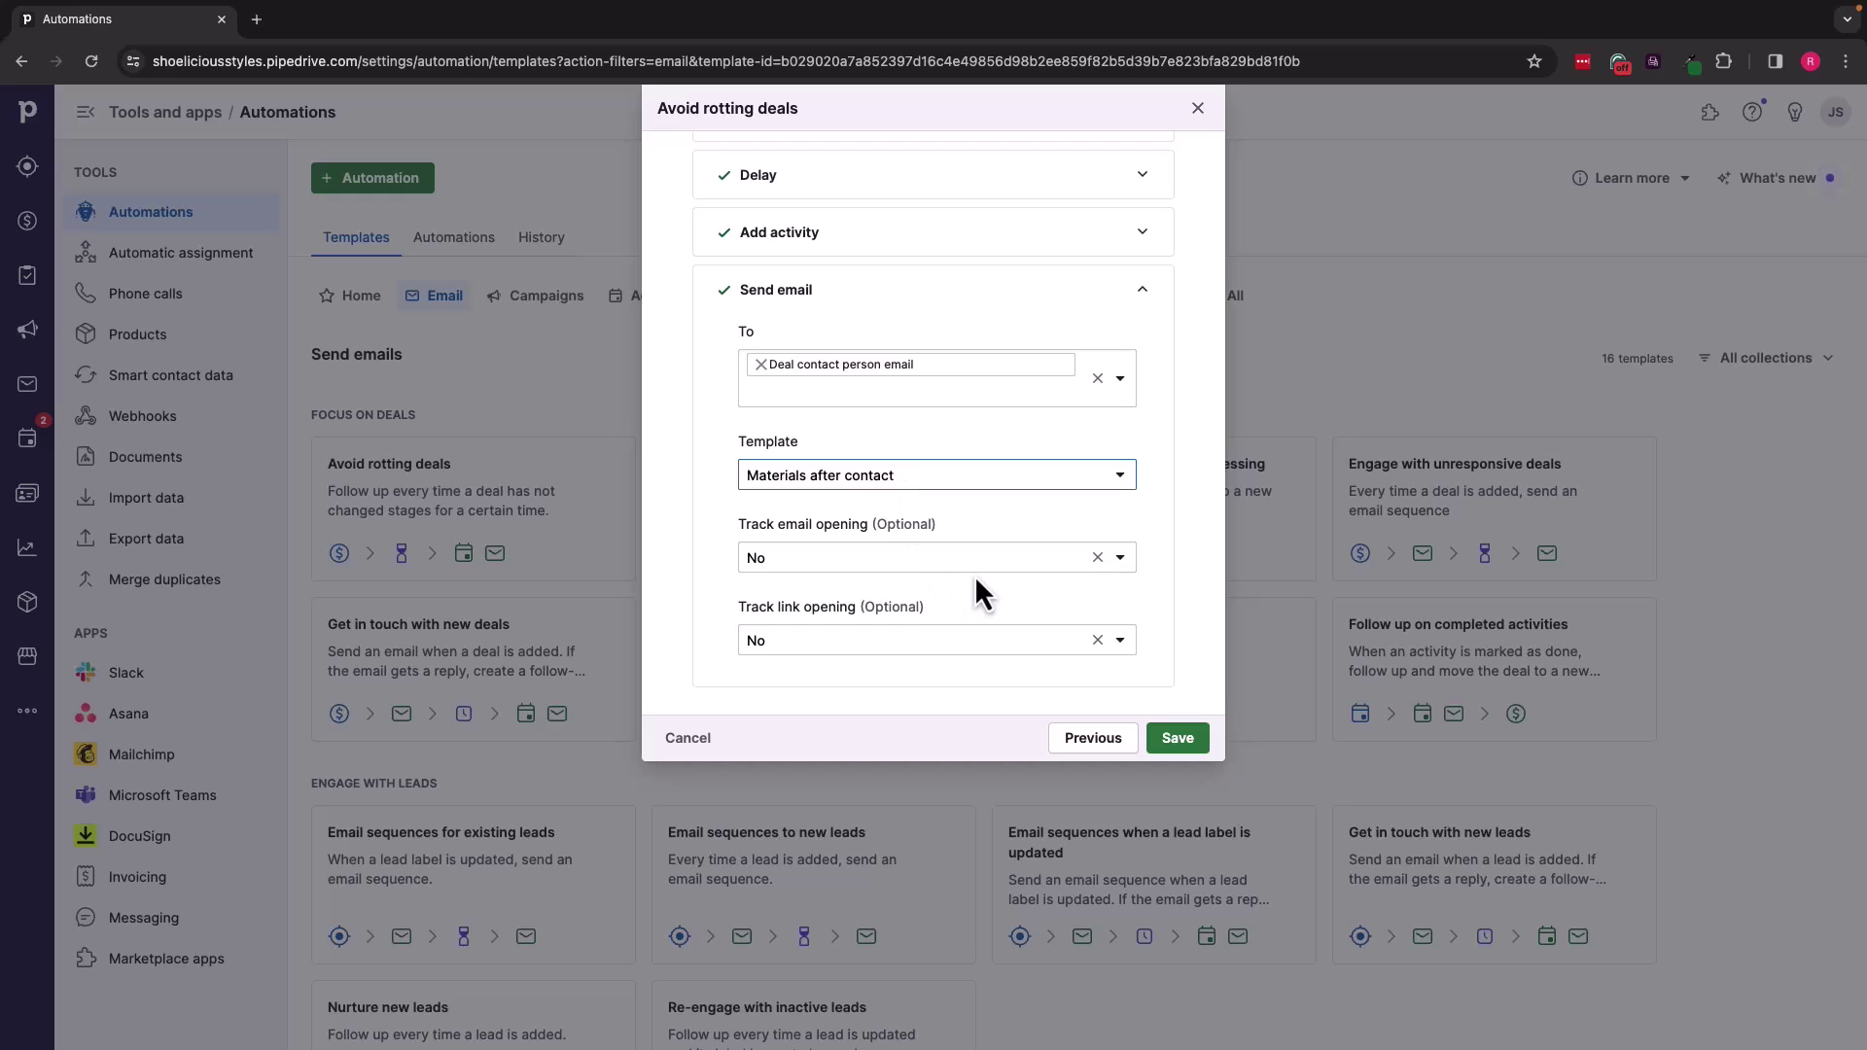
Step: Set both email open tracking and link open tracking to Yes
click(1122, 562)
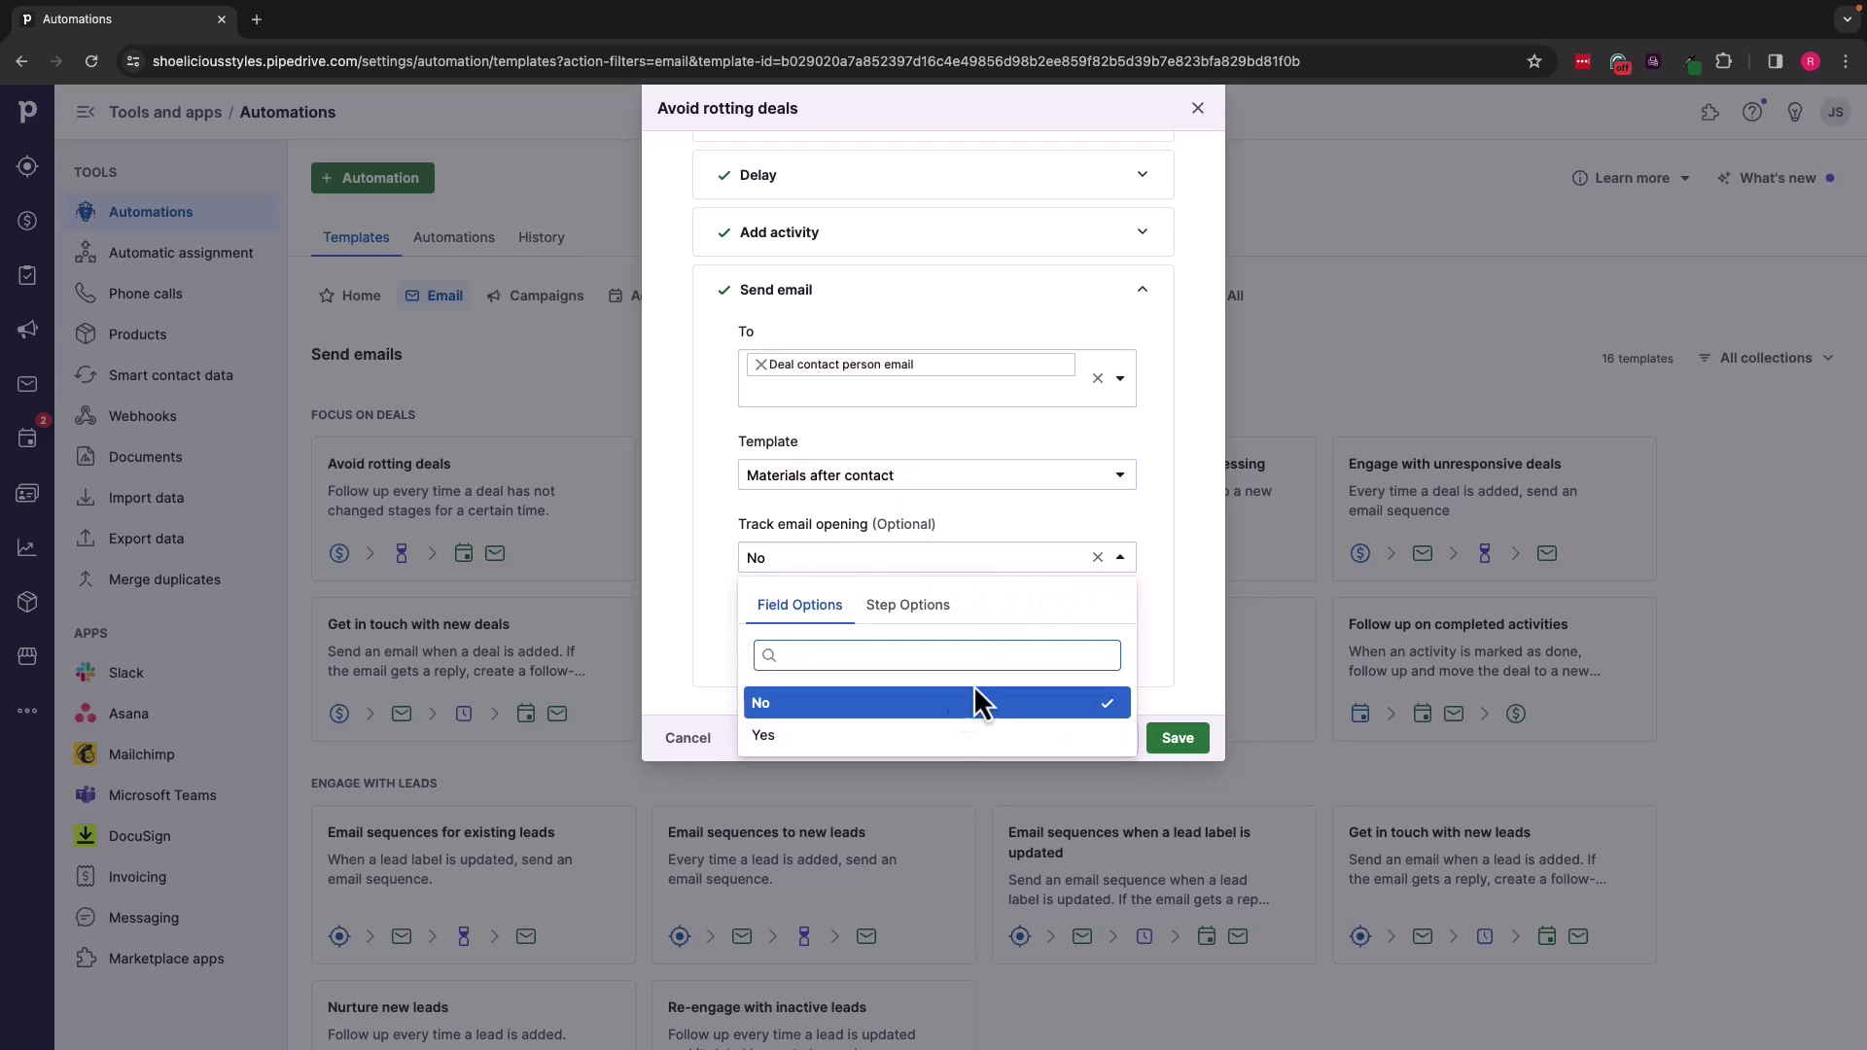
click(944, 737)
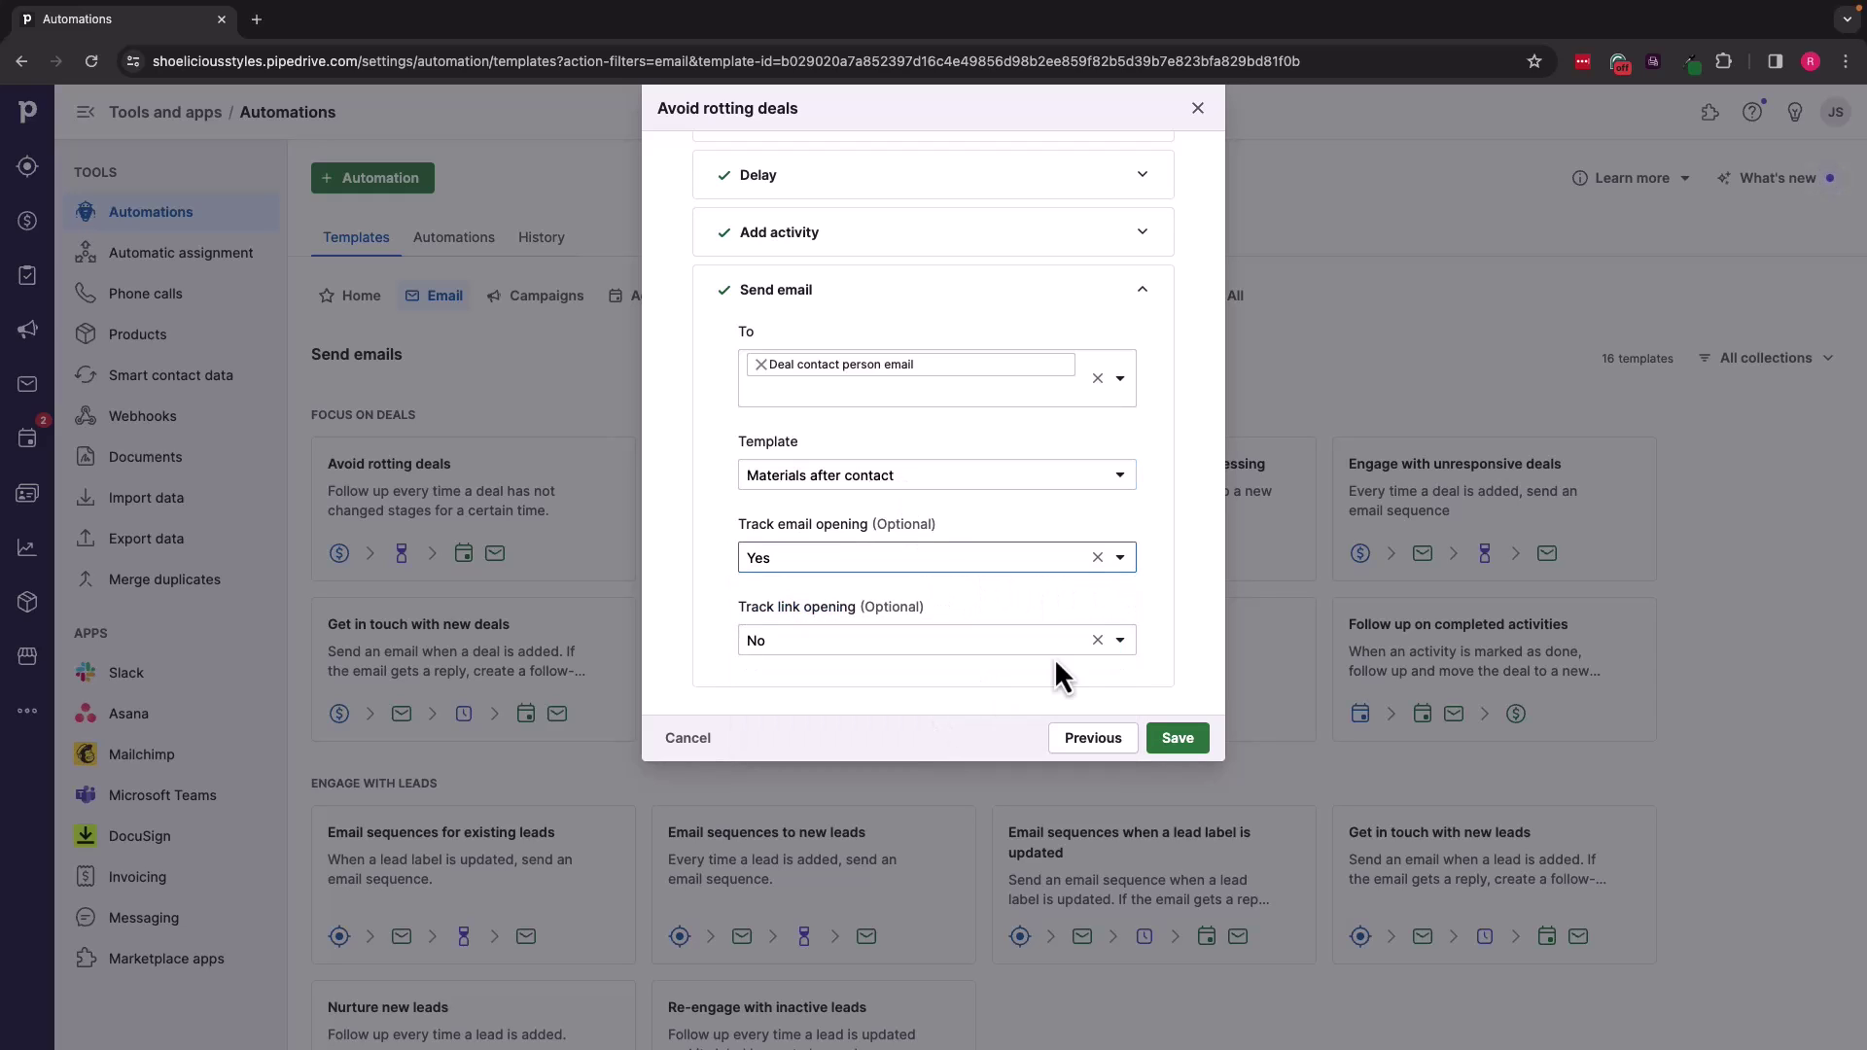
click(1120, 642)
click(925, 819)
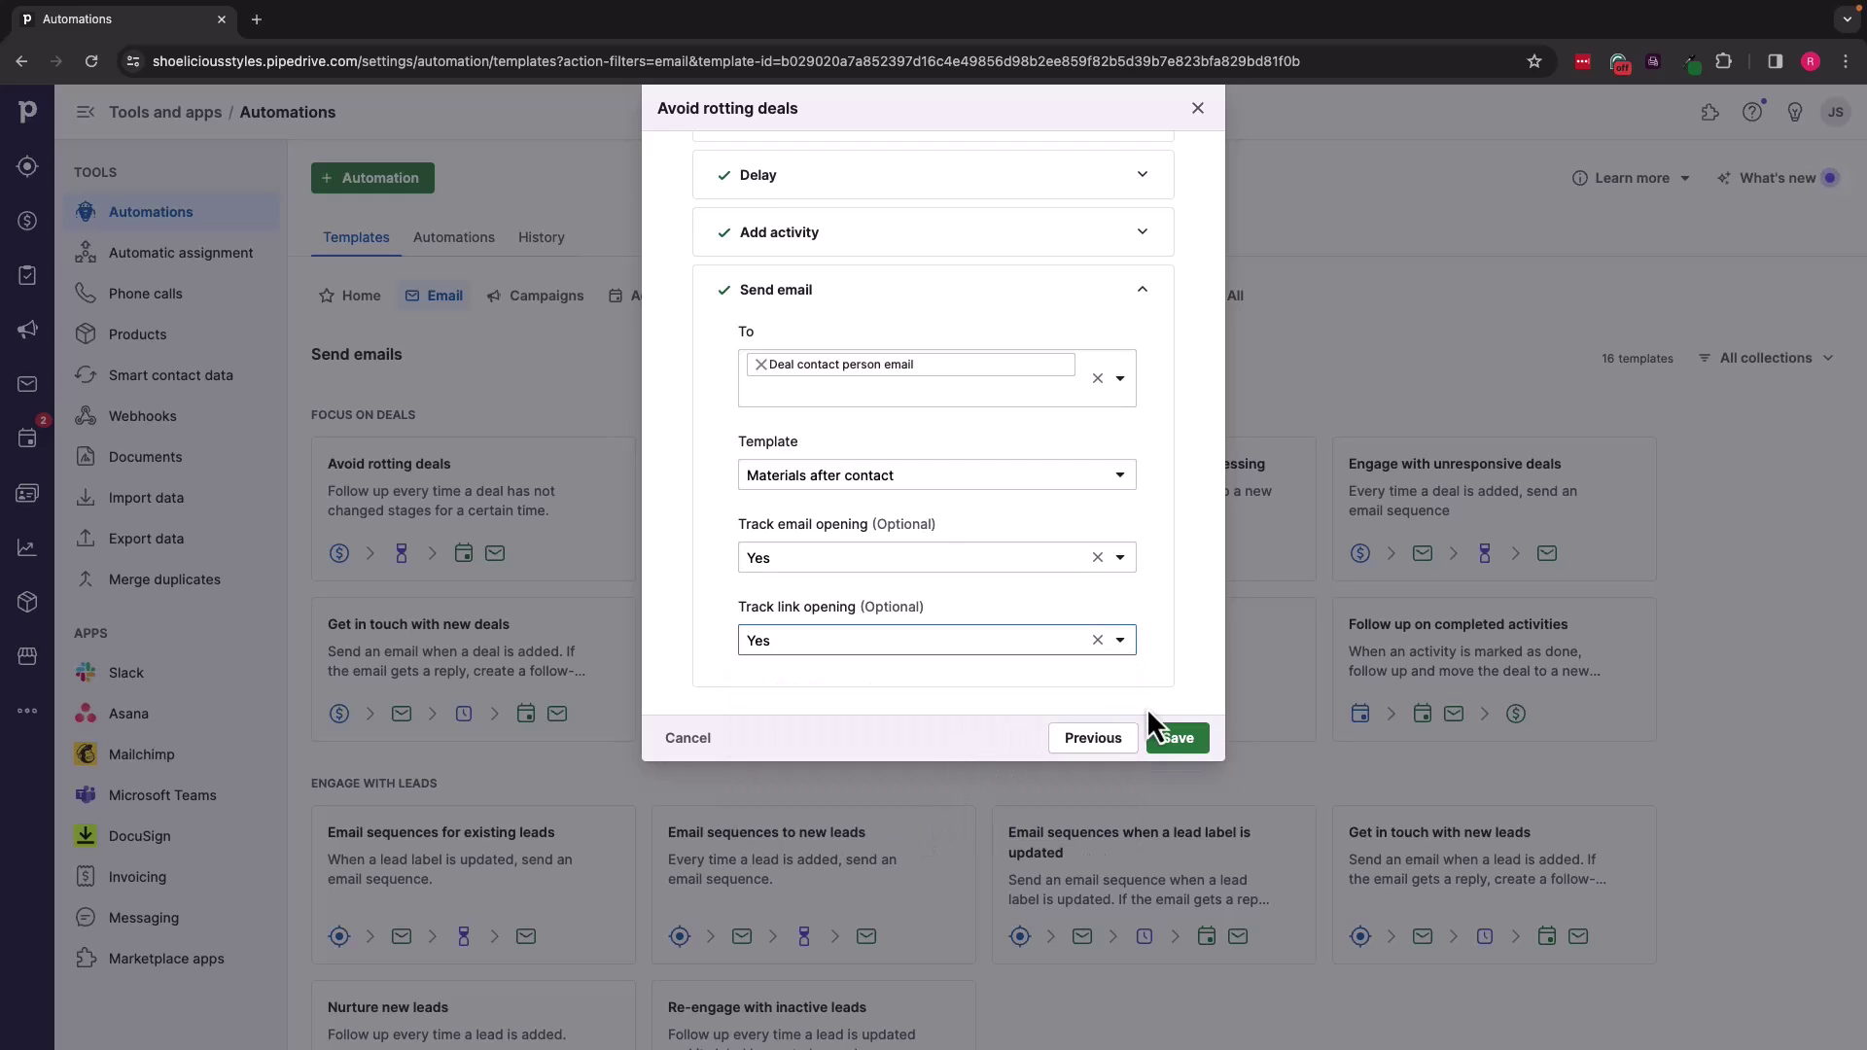
Step: Save the Avoid rotting deals automation
click(1181, 740)
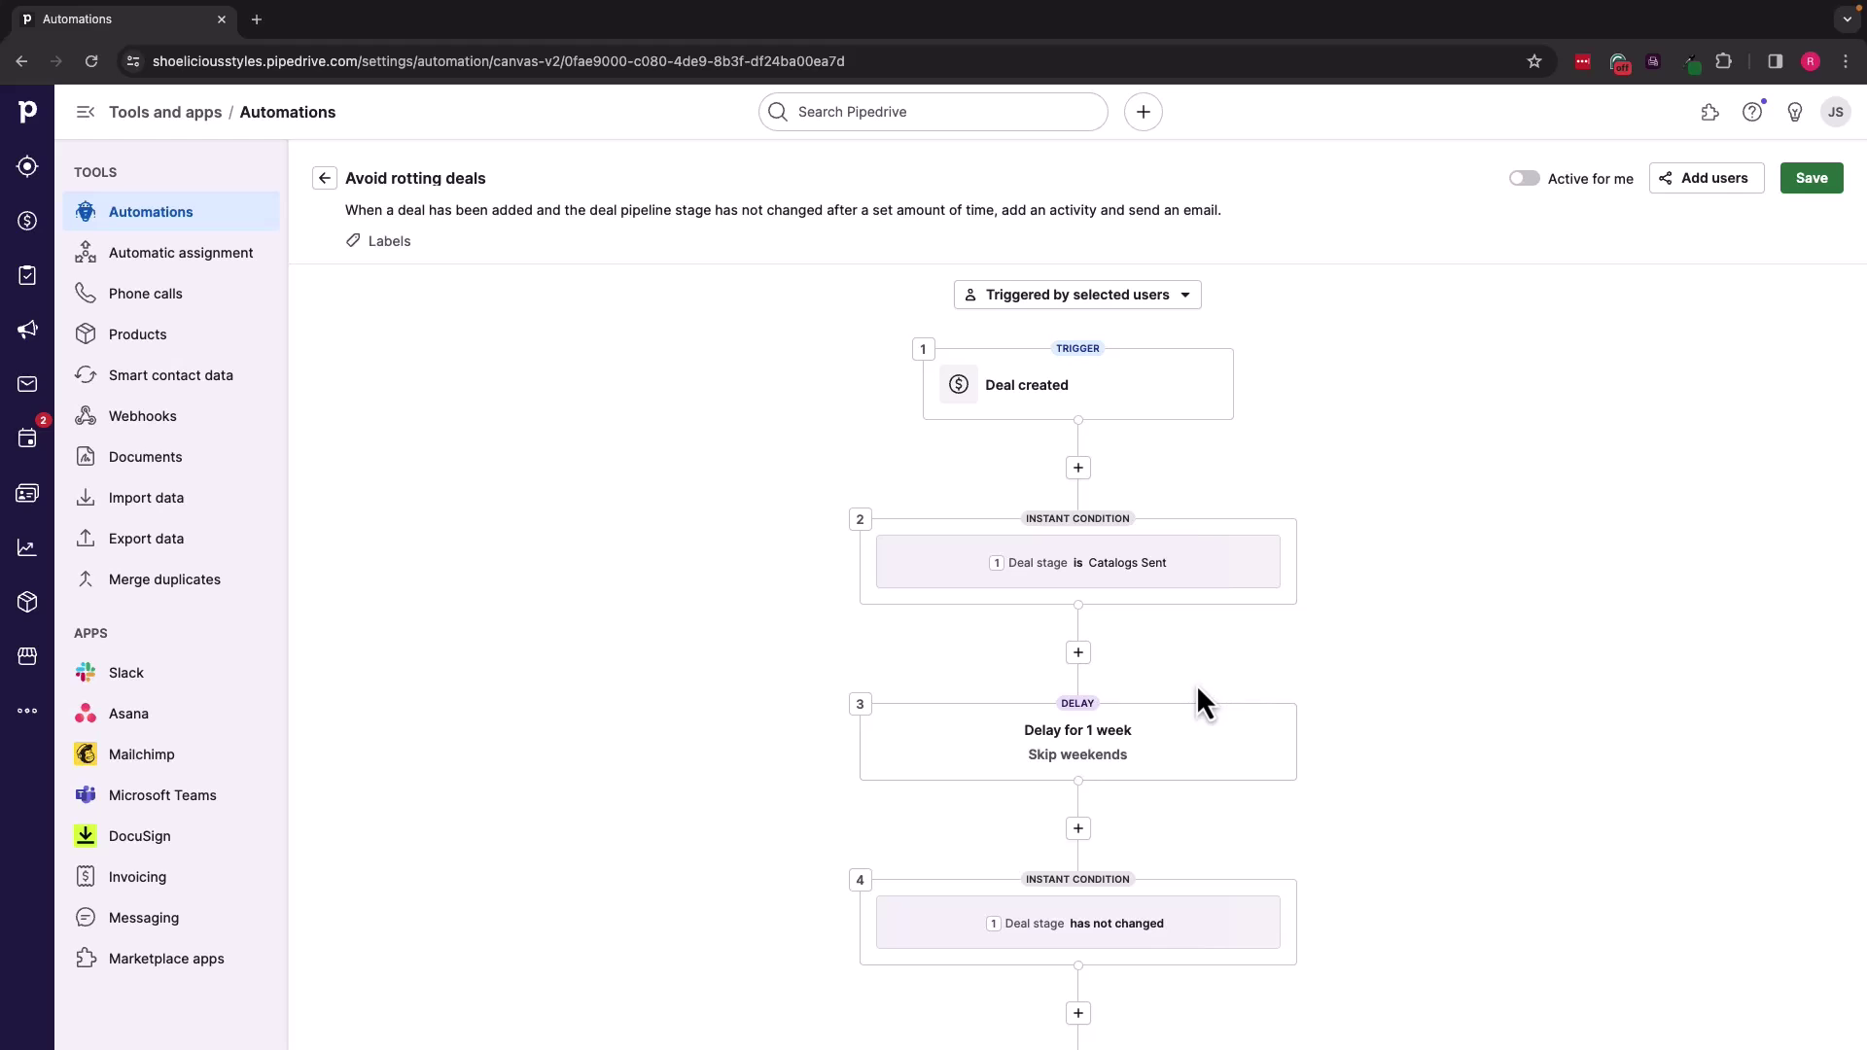
scroll(1197, 685, down, 2)
scroll(1199, 703, down, 6)
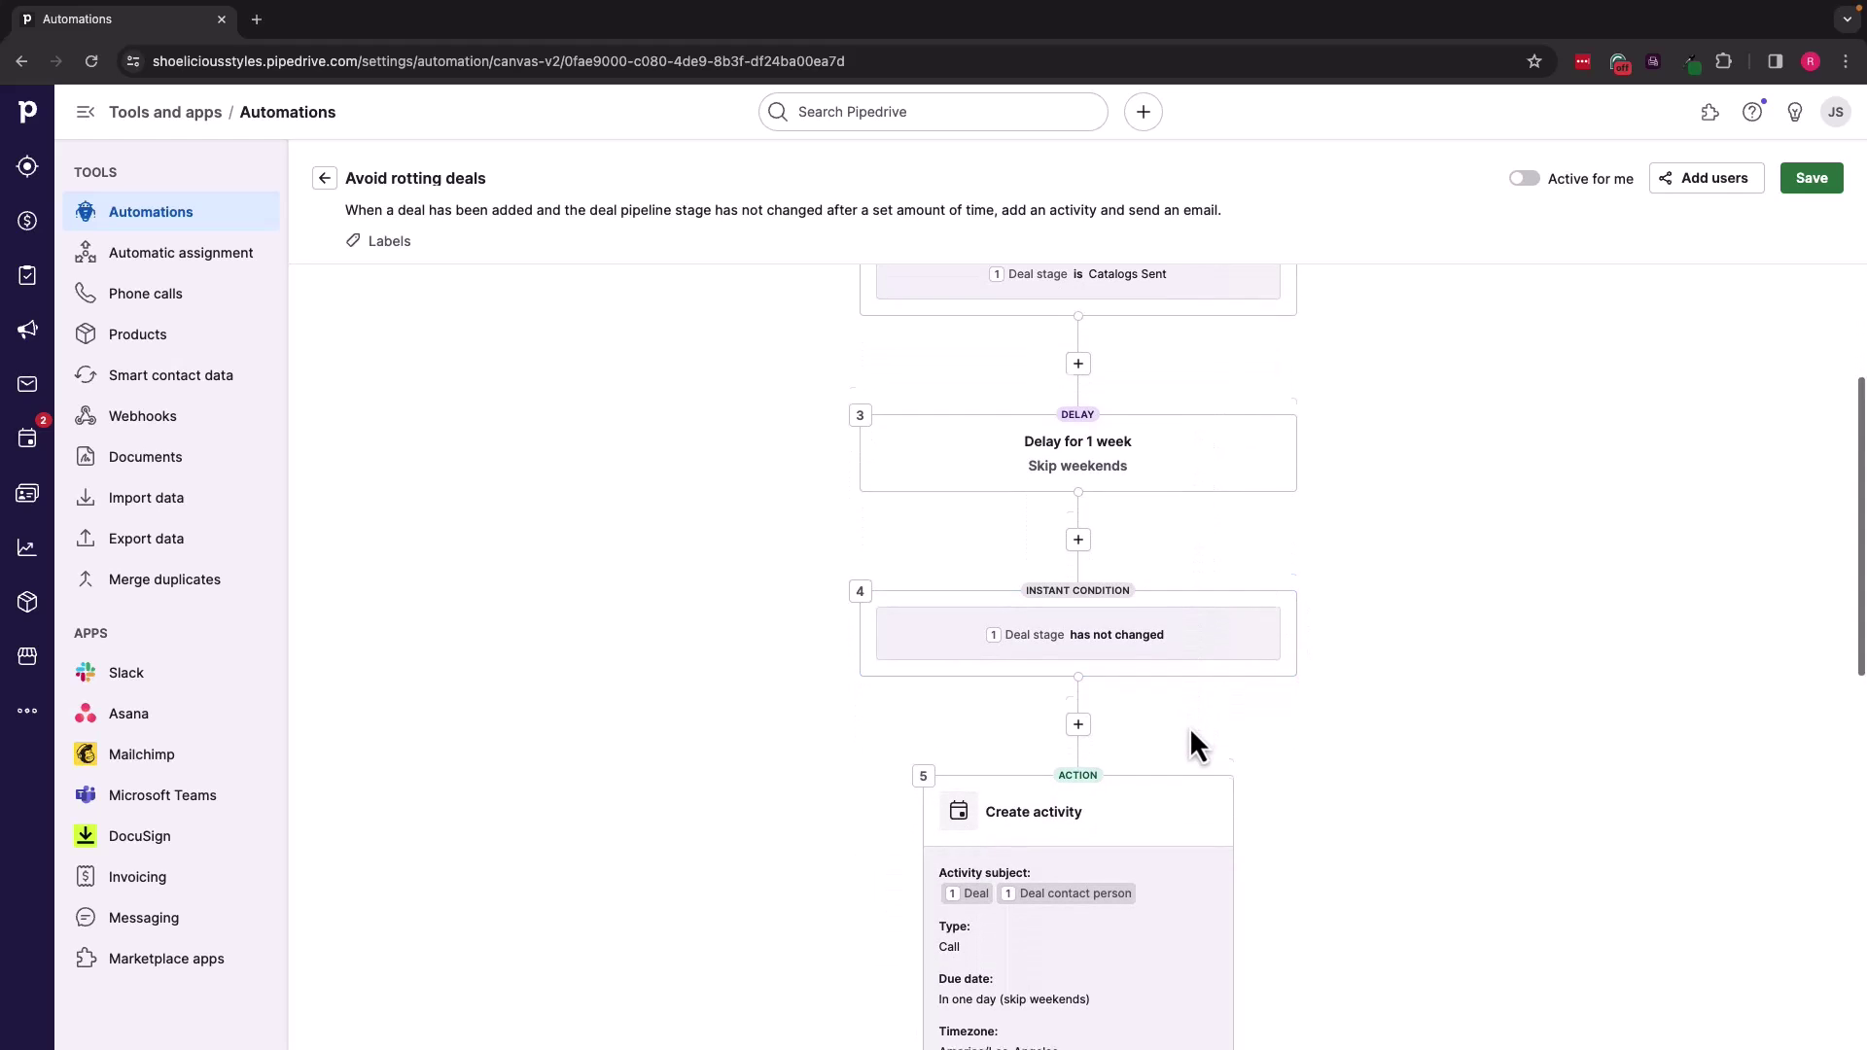
scroll(1198, 743, down, 4)
scroll(1199, 743, up, 10)
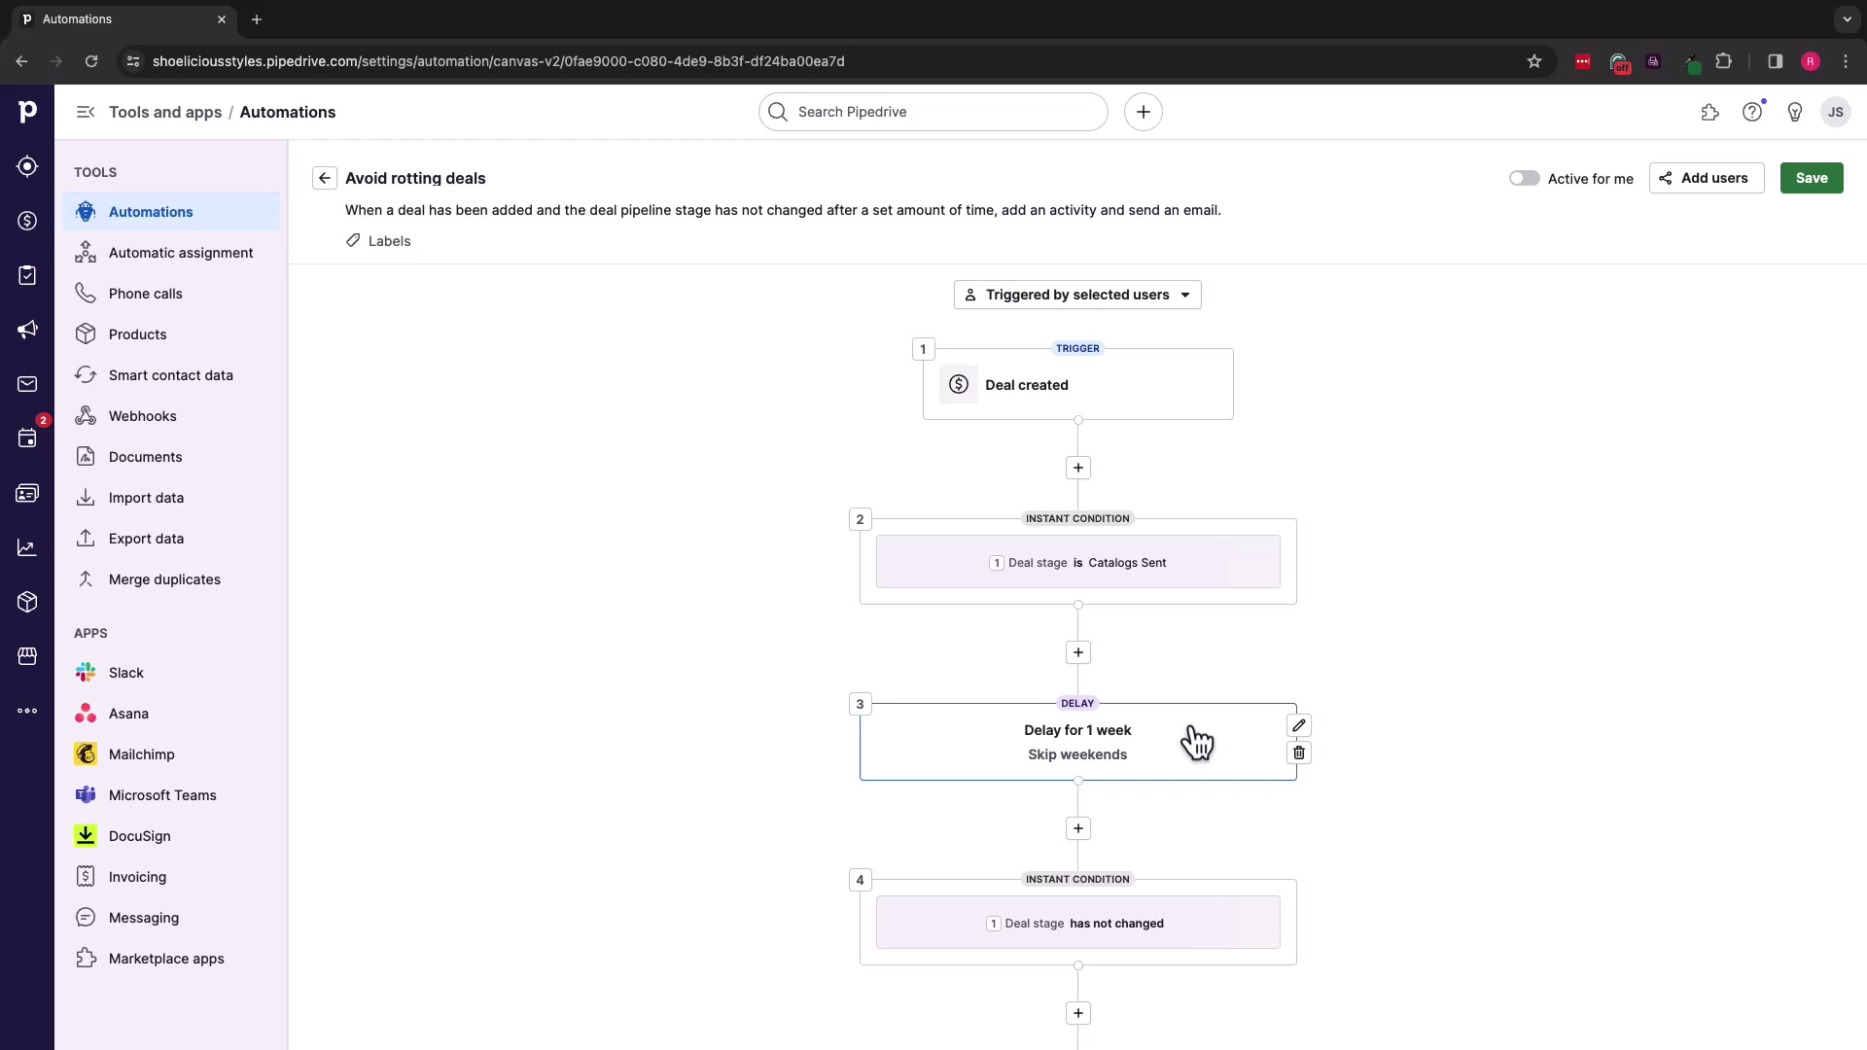
Step: Set the automation to 'Triggered by any user' and turn it active
click(1180, 304)
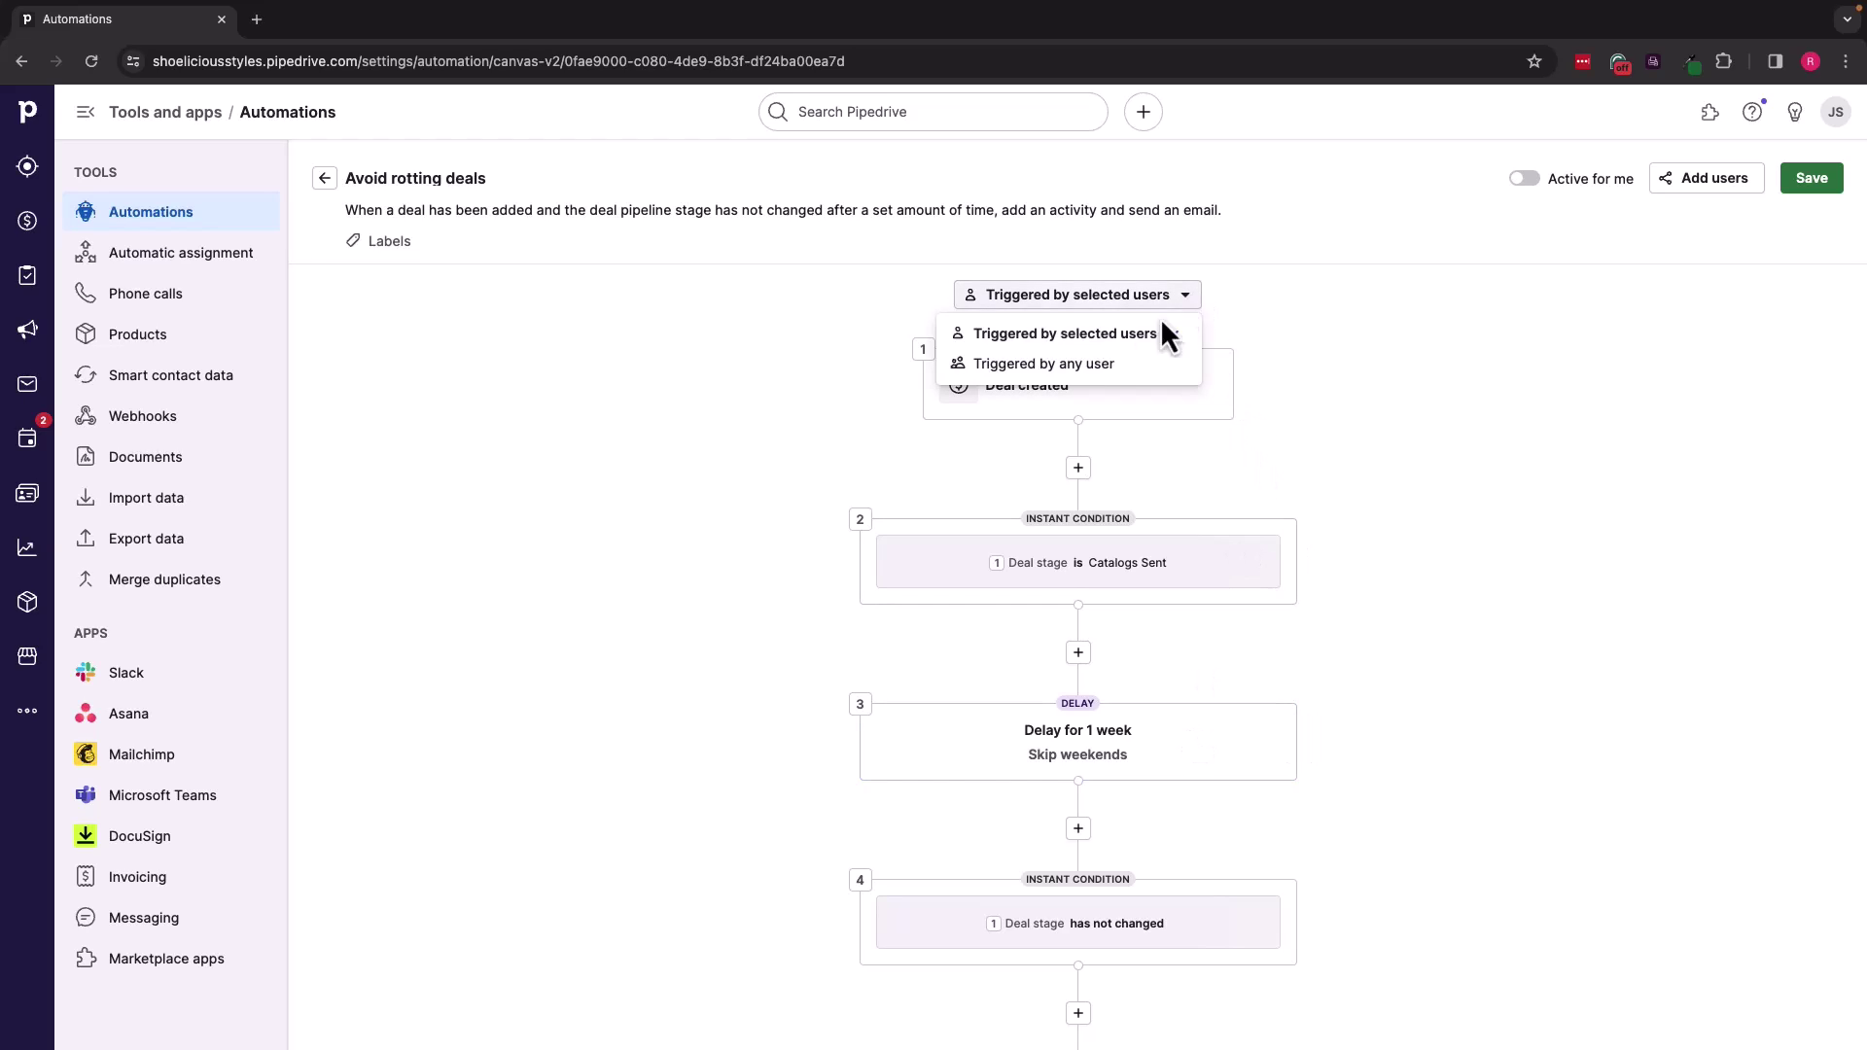
click(1089, 365)
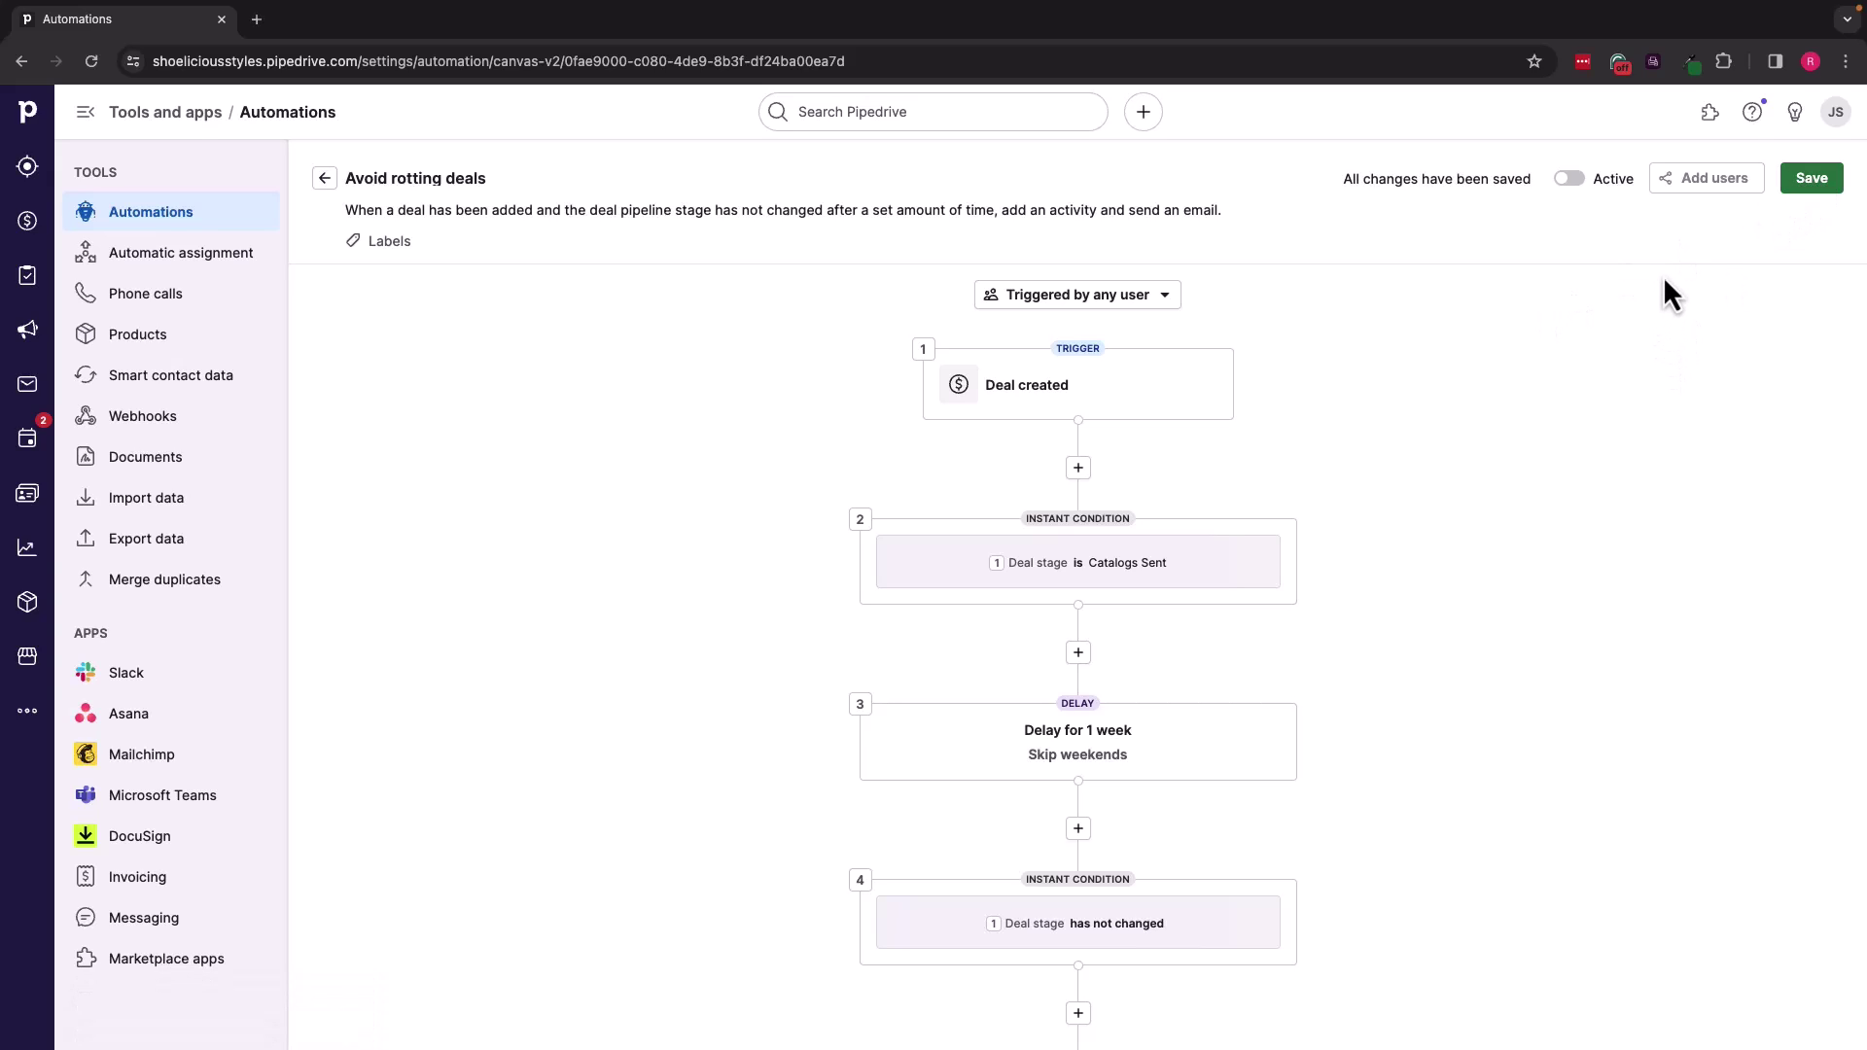
click(1570, 181)
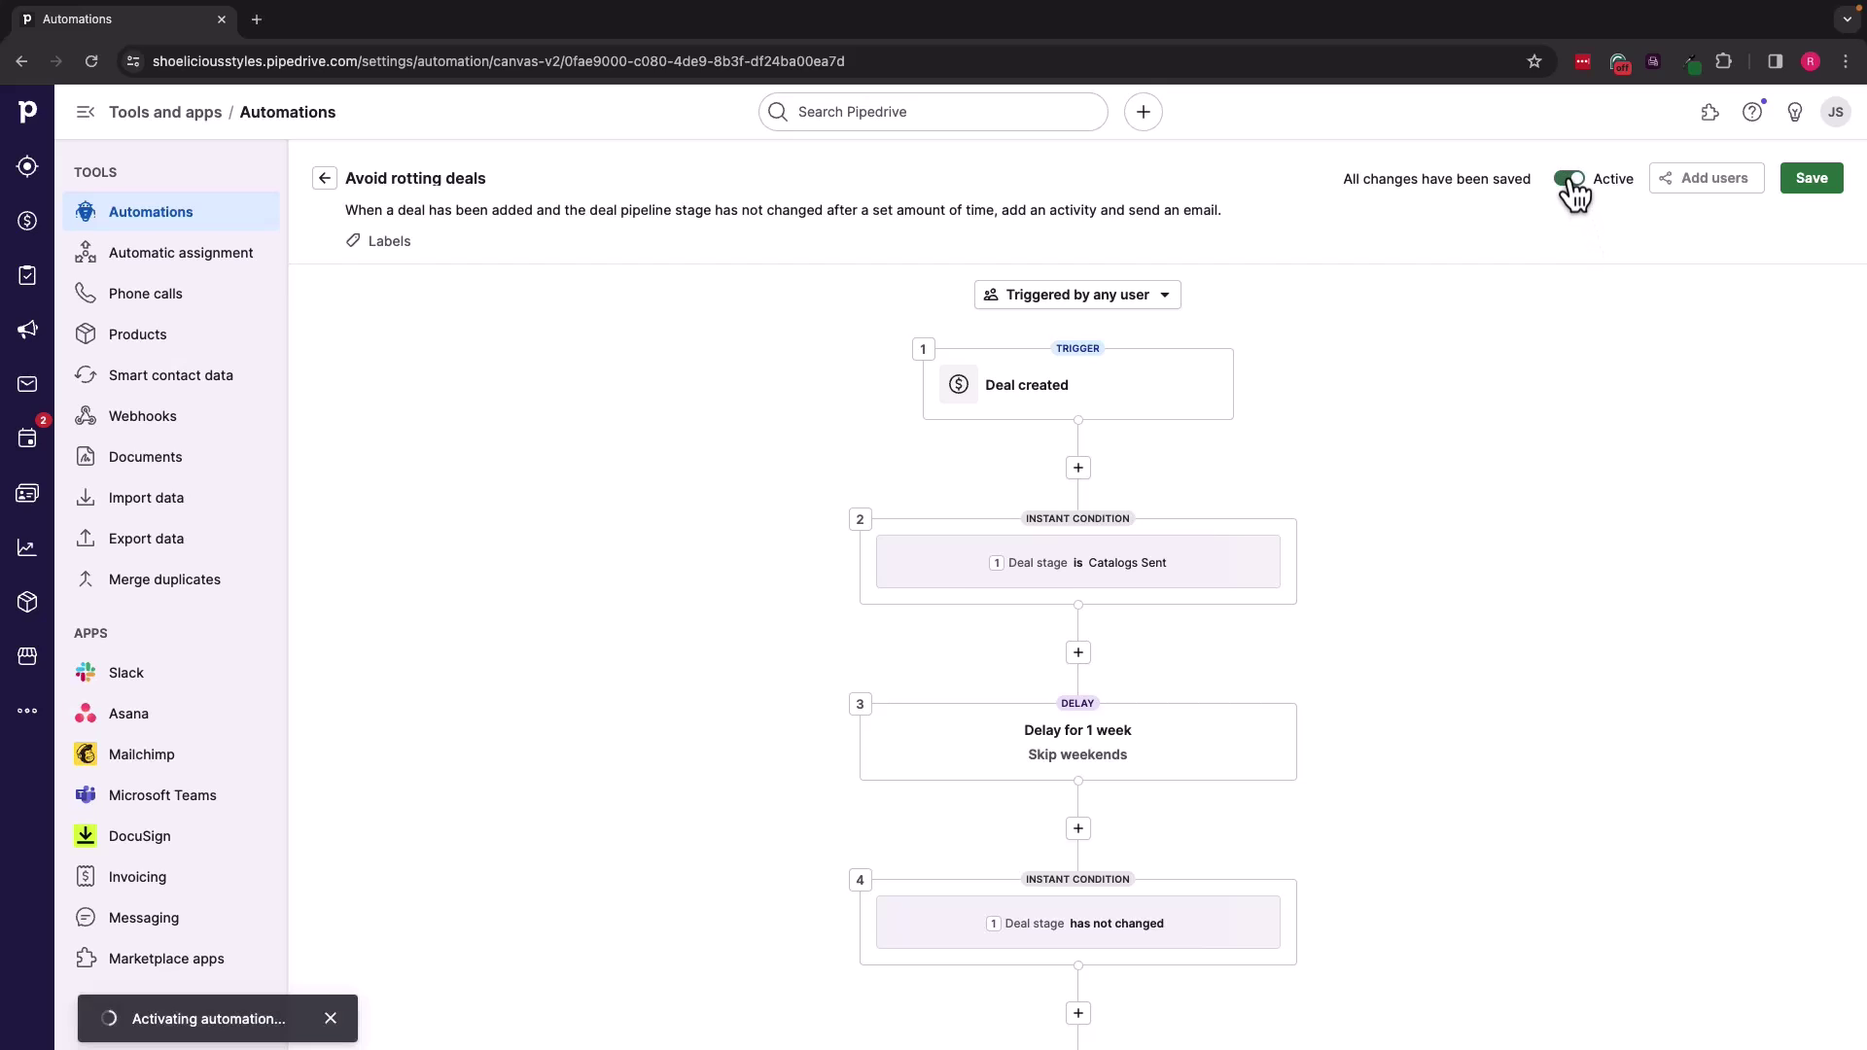